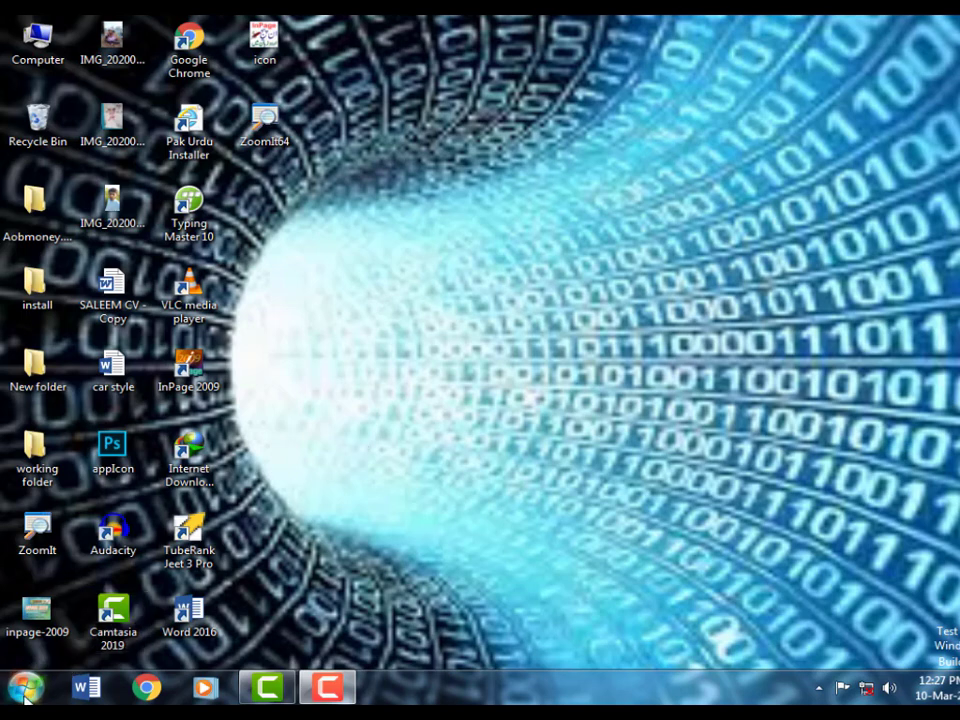
Search the computer for "excel" and open the file location of the Excel 2016 program.
left_click(25, 690)
left_click(88, 643)
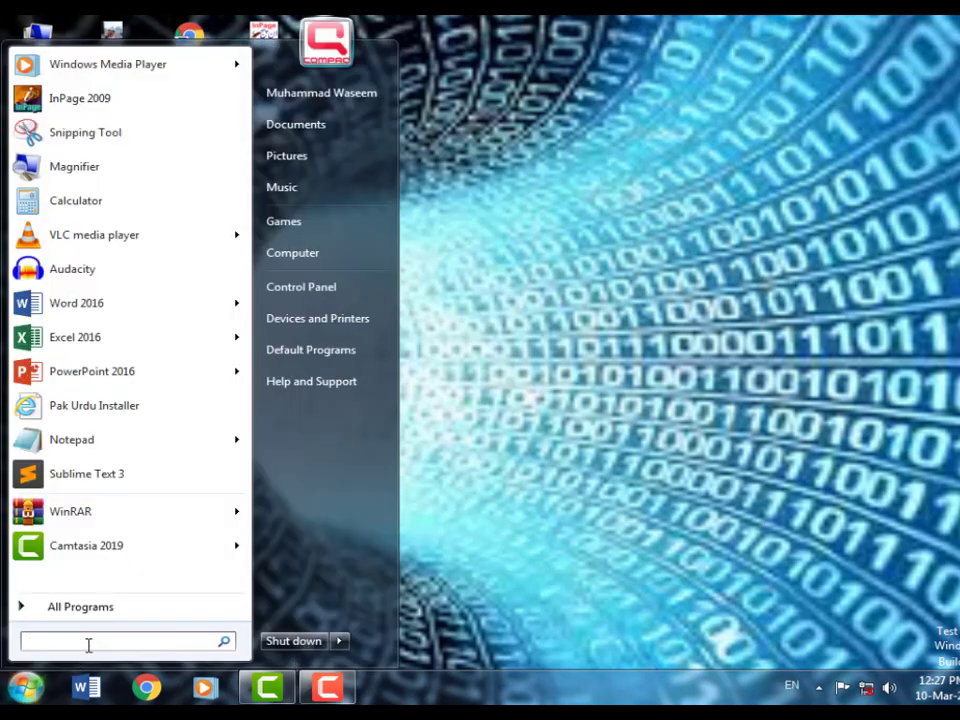
type("ex")
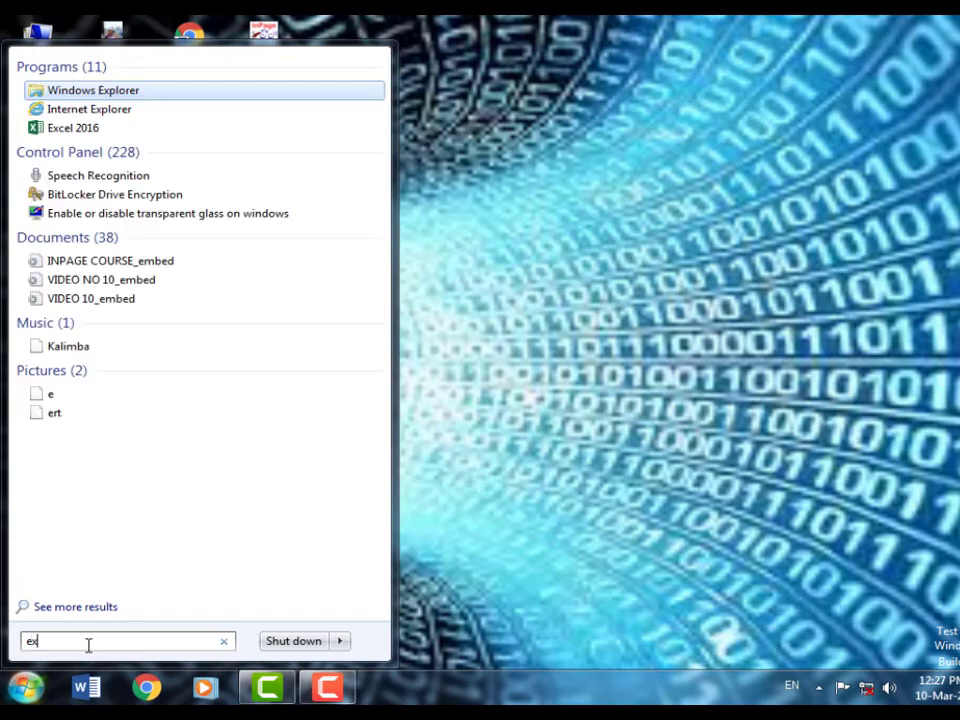
type("cel")
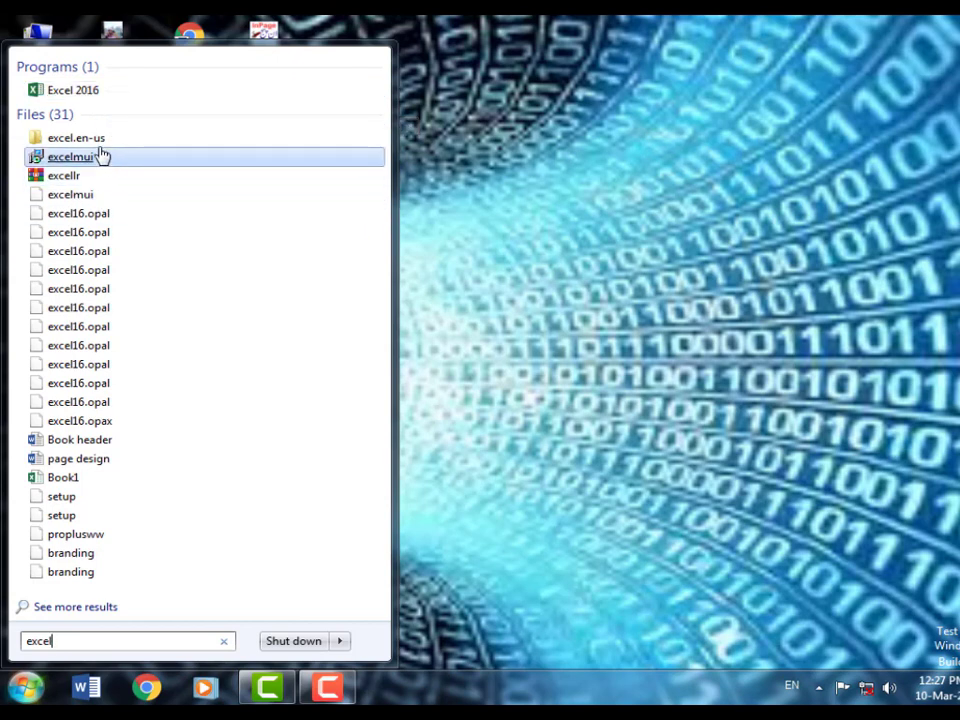
left_click(68, 96)
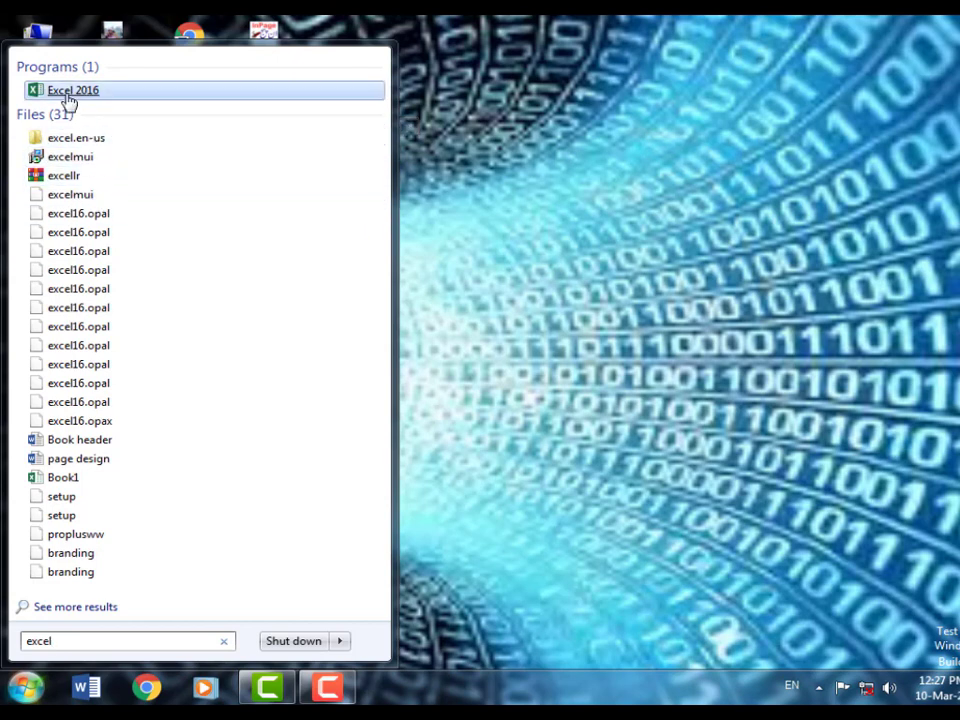
right_click(67, 97)
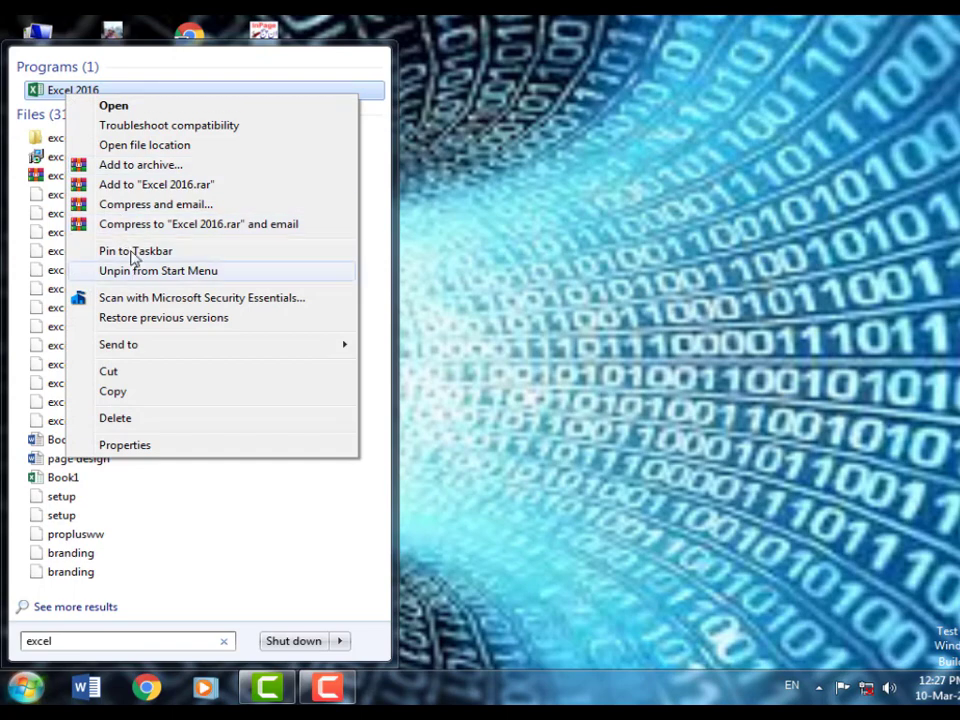
left_click(163, 147)
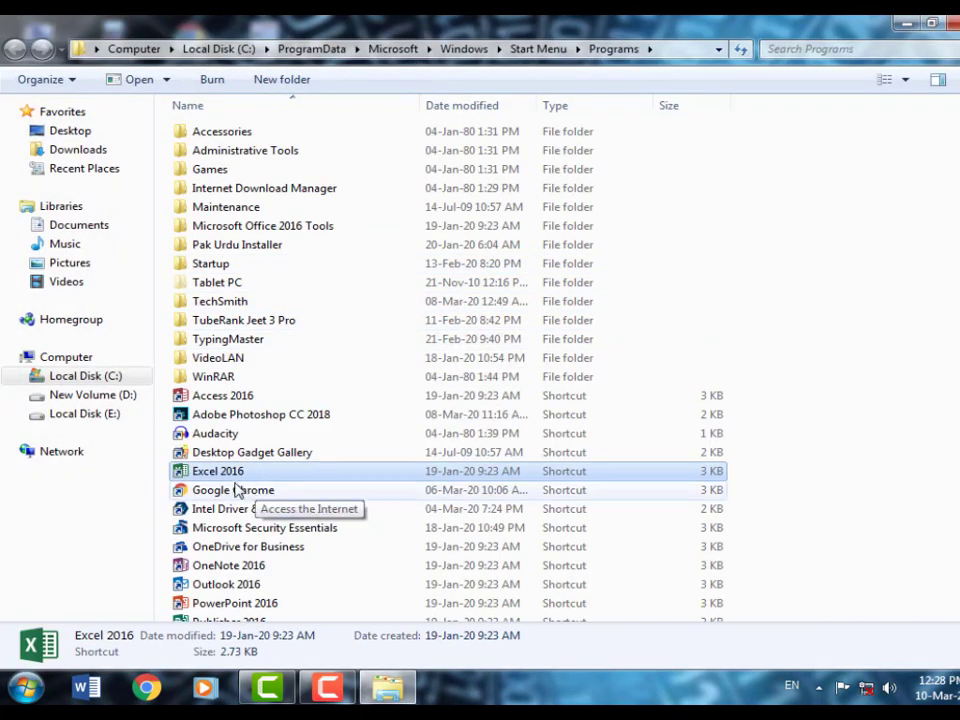
Create a desktop shortcut for Excel 2016, close the folder window and move the shortcut to an empty desktop area.
right_click(205, 476)
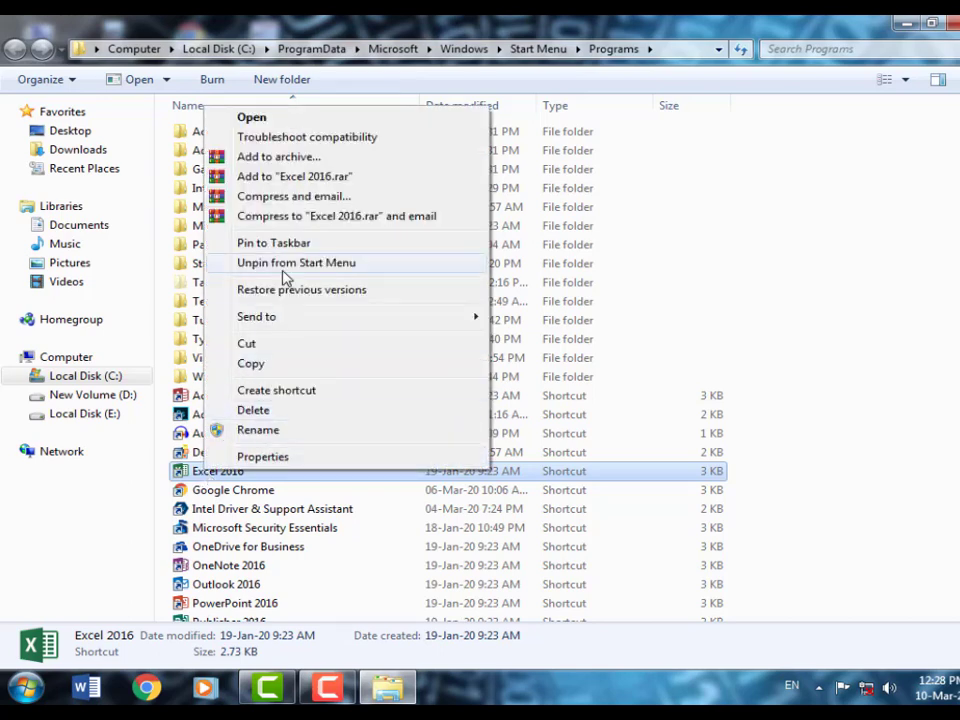
mouse_move(372, 322)
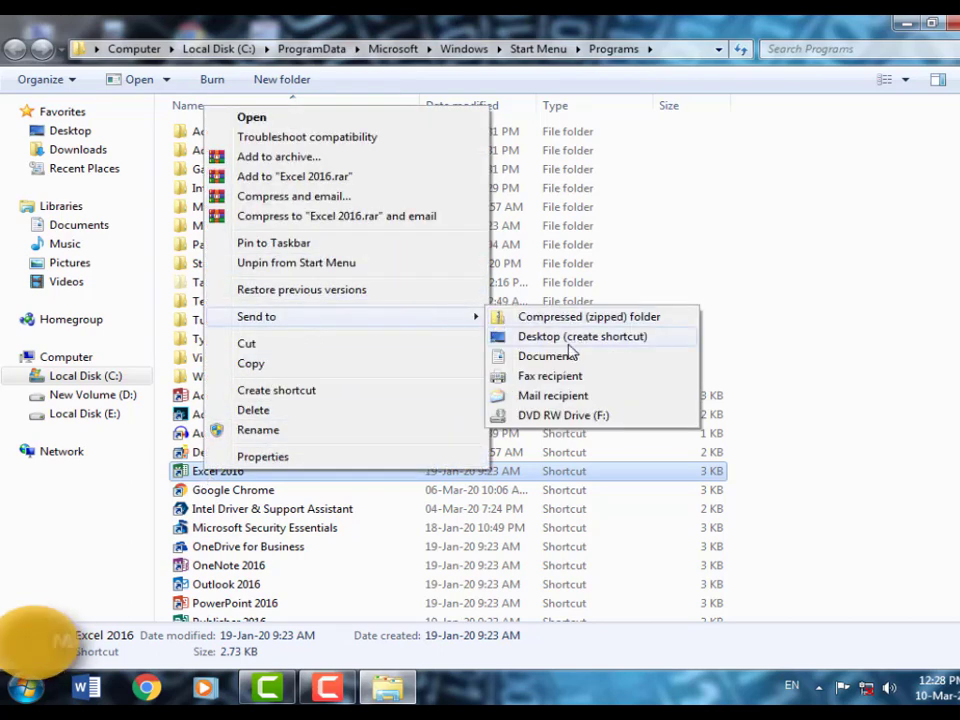
left_click(542, 338)
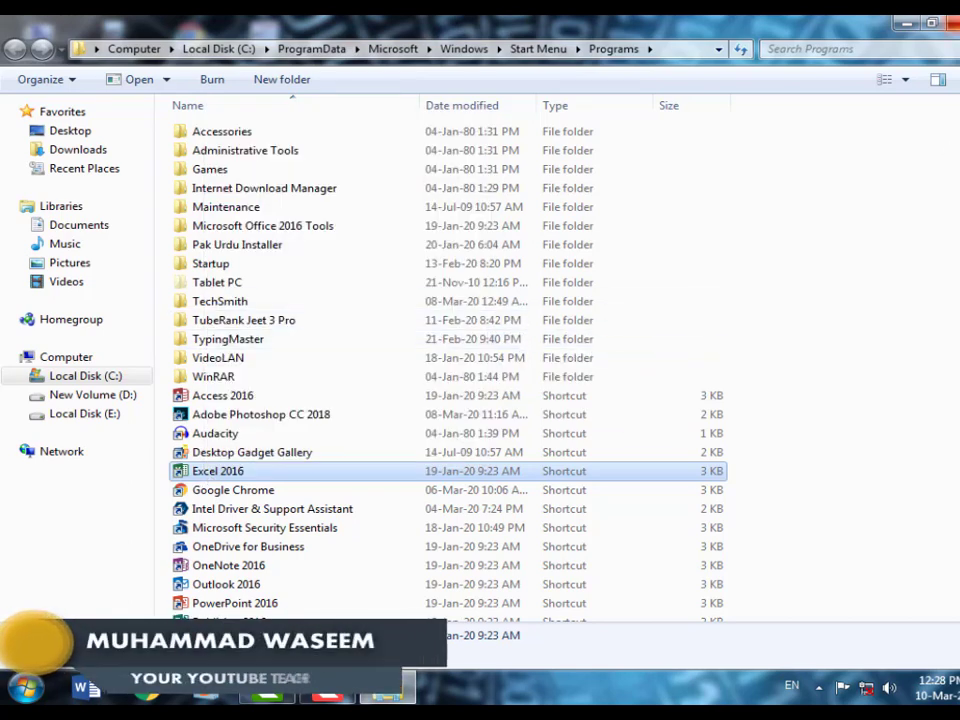
left_click(954, 23)
left_click_drag(268, 213, 352, 306)
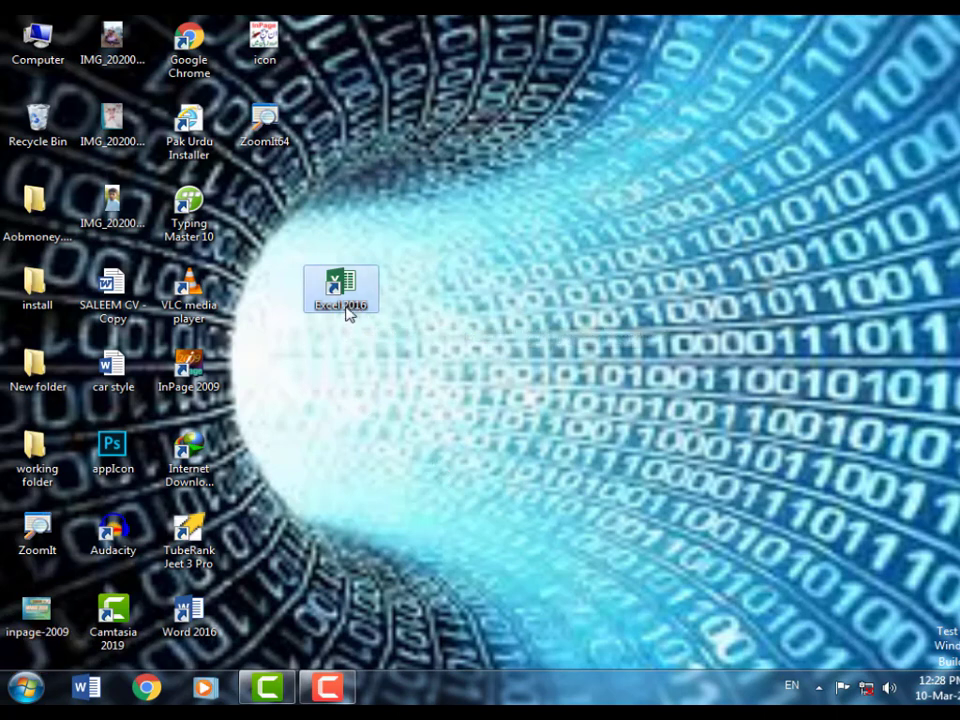
Launch Excel 2016 from its desktop shortcut, dismiss the Office Activation Wizard and bring the start screen into view.
double_click(347, 312)
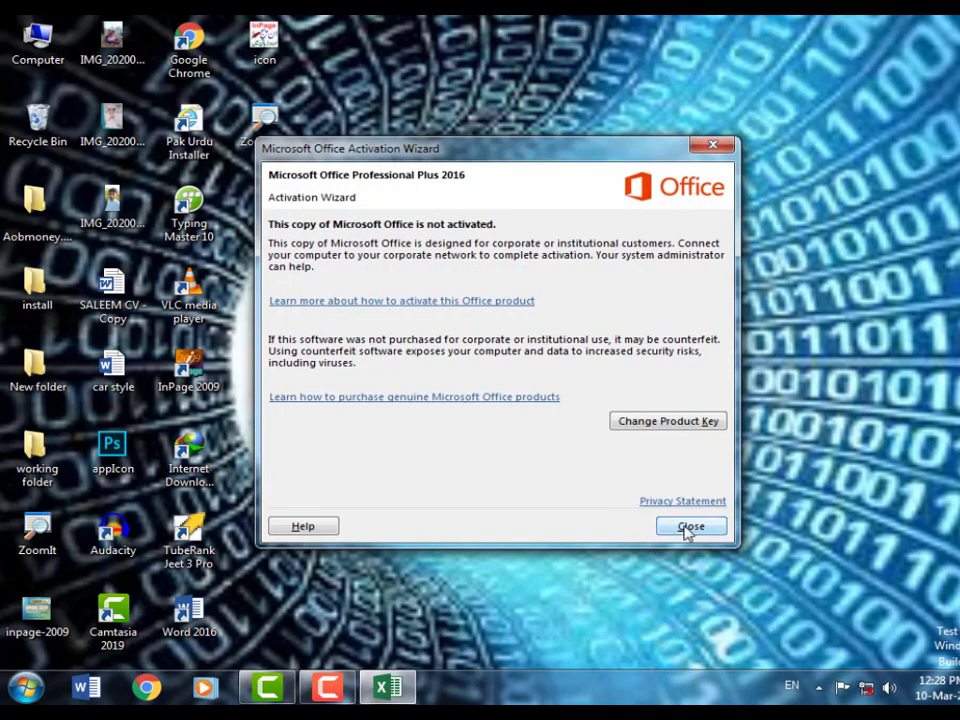
left_click(687, 527)
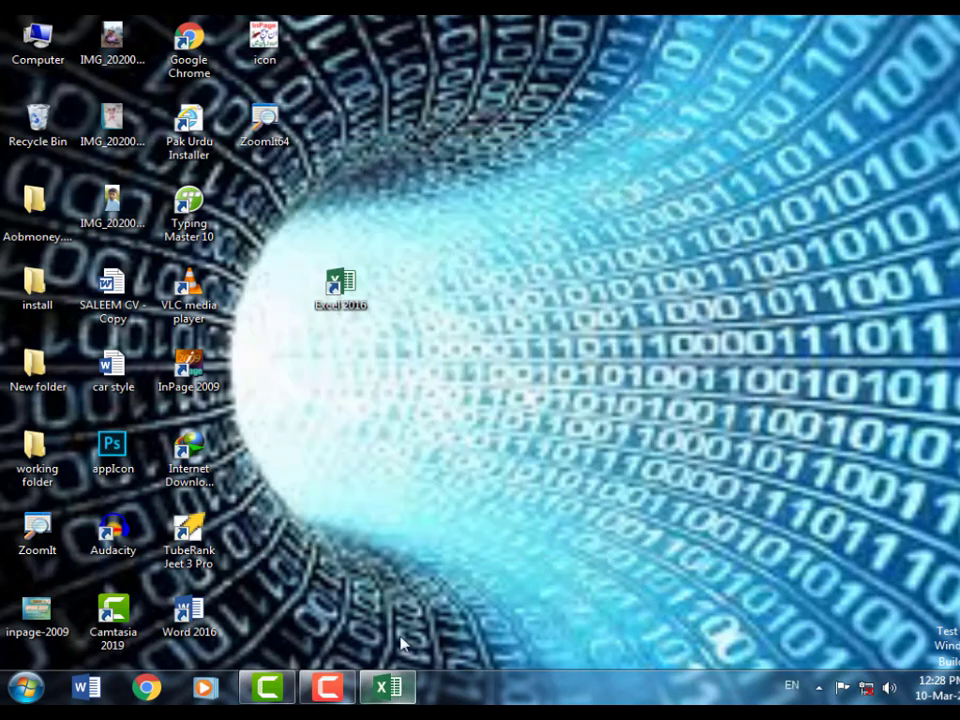
left_click(410, 680)
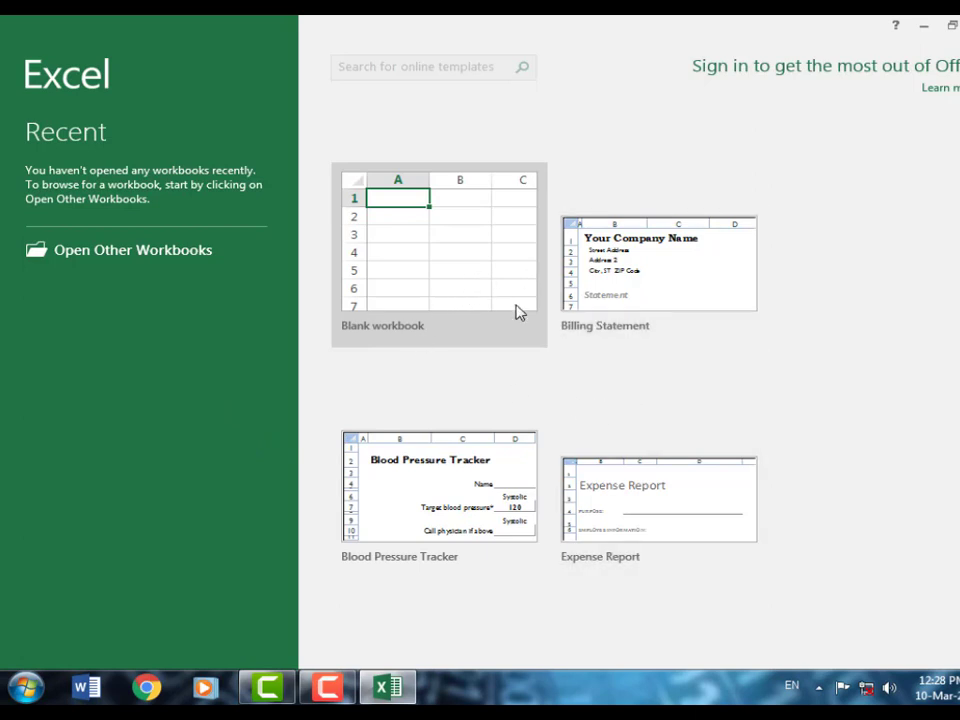
Look through the workbook templates offered on the Excel start screen.
scroll(578, 402, "down", 1)
scroll(578, 413, "up", 1)
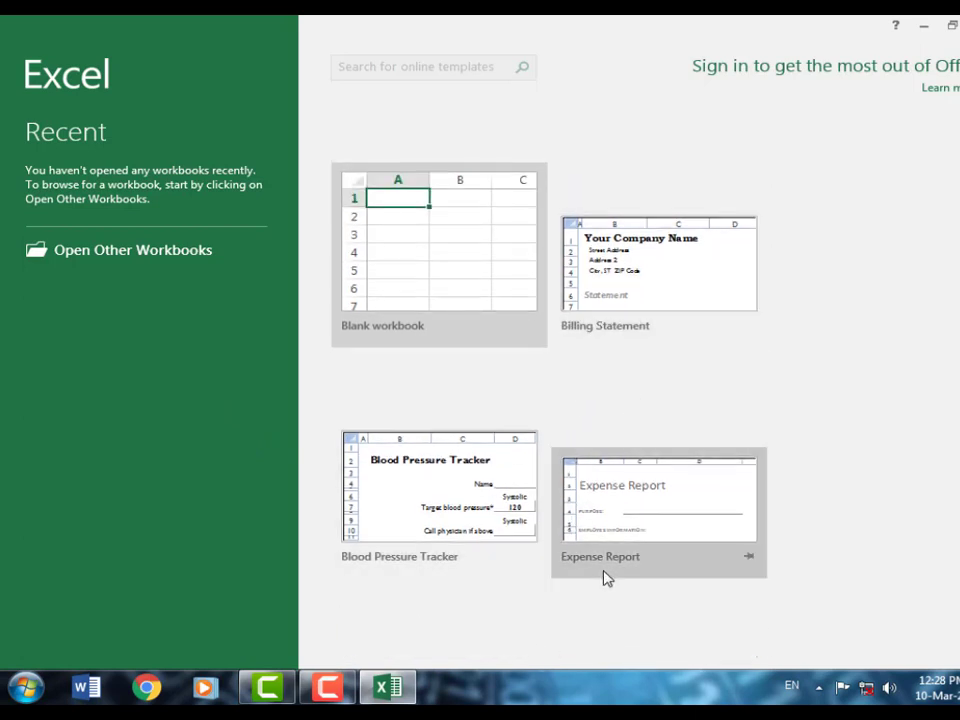
scroll(606, 576, "down", 1)
scroll(561, 564, "down", 1)
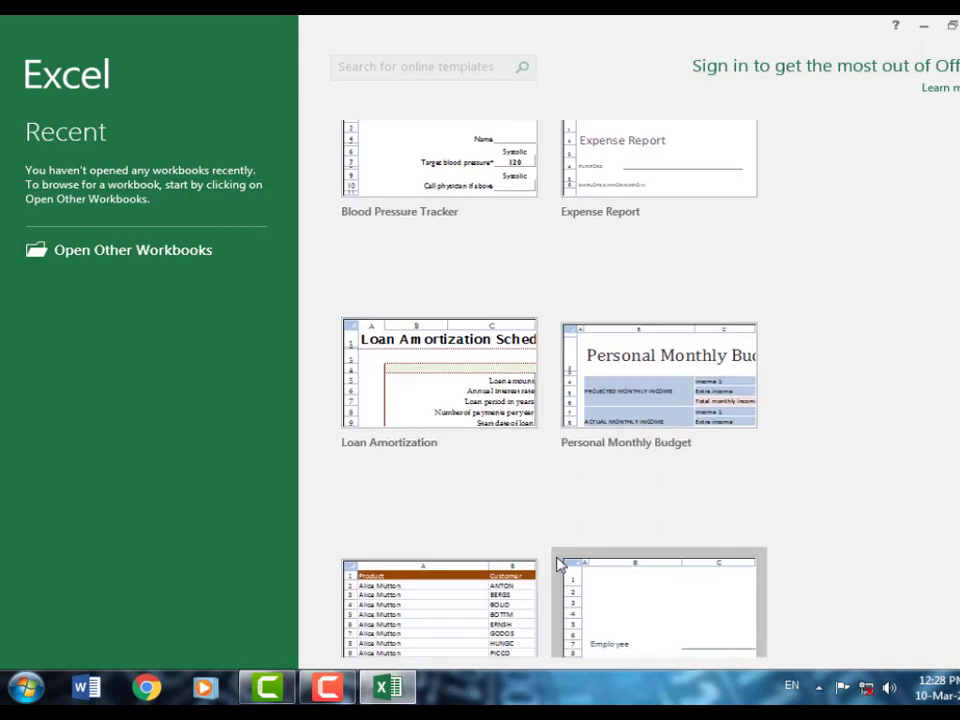
scroll(560, 565, "up", 2)
scroll(558, 565, "up", 1)
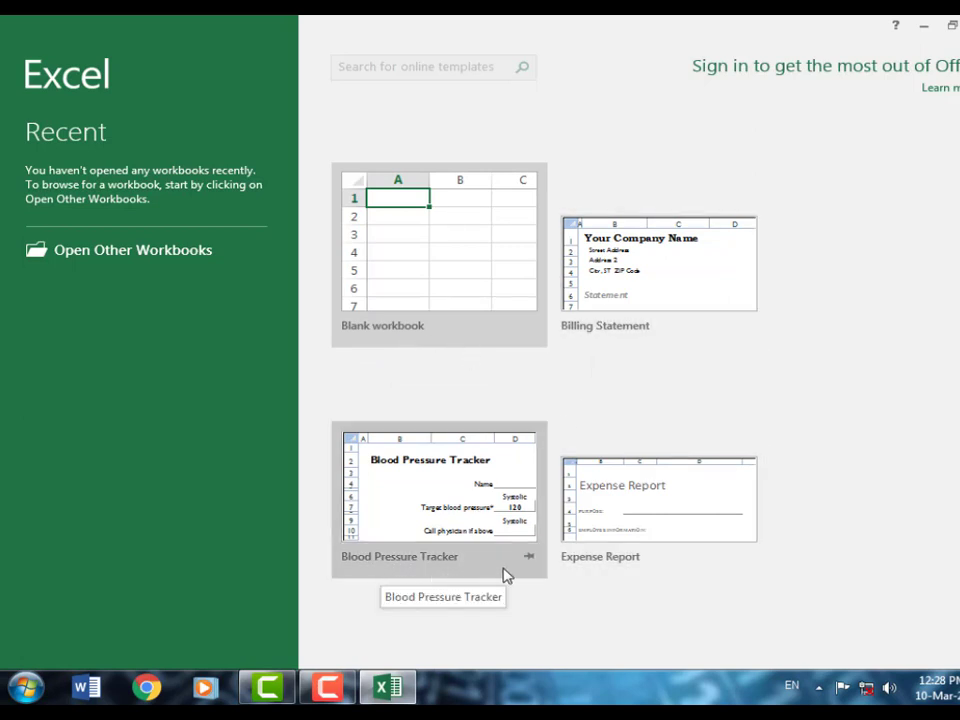
scroll(640, 578, "down", 1)
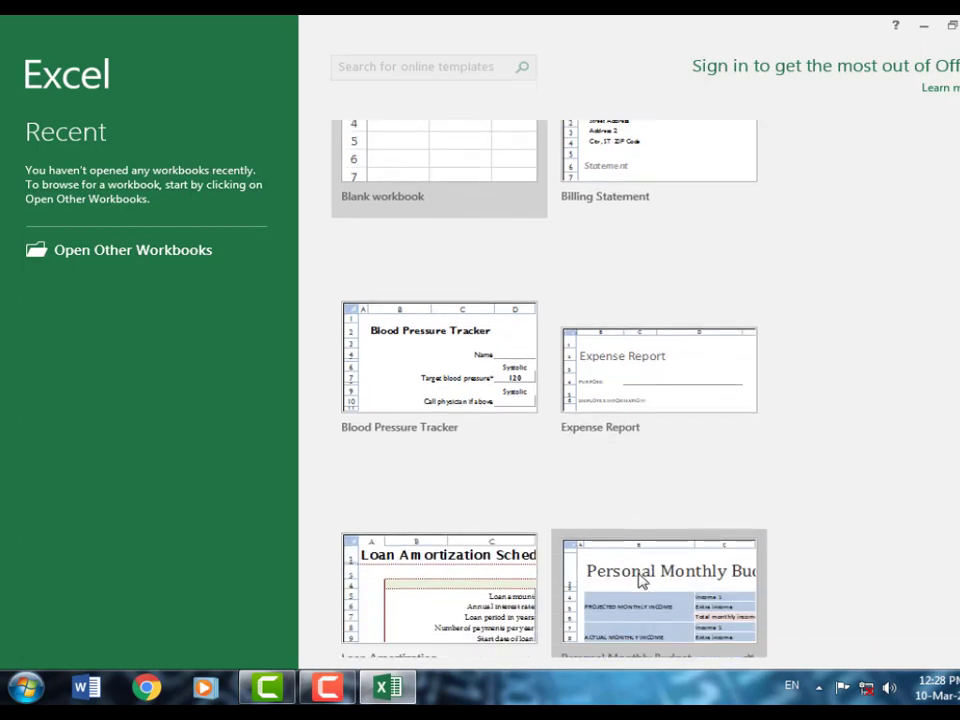
scroll(636, 583, "down", 1)
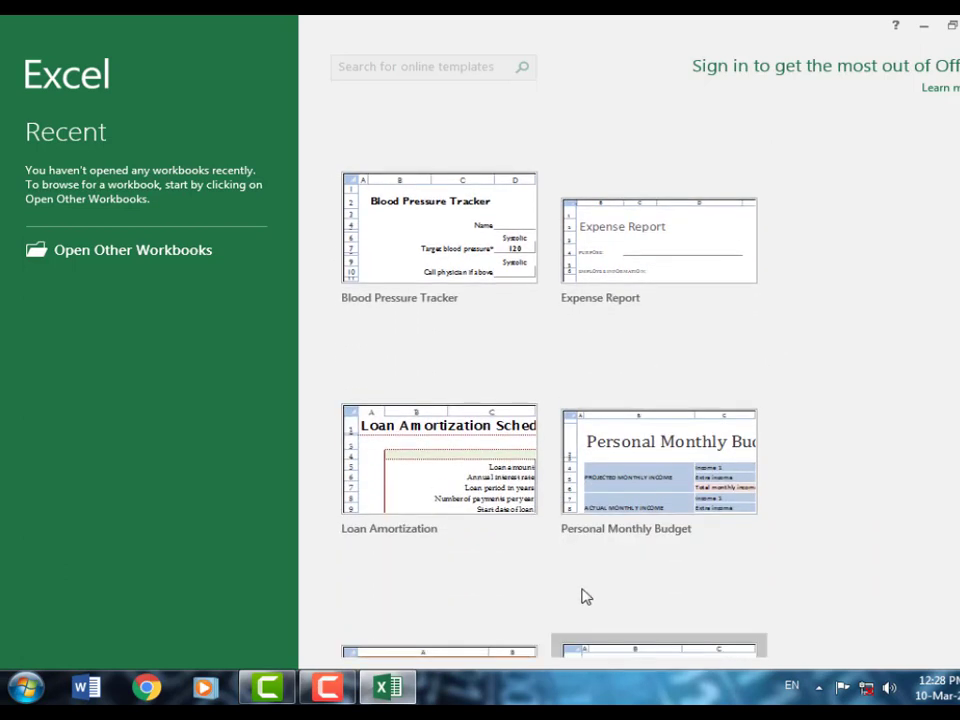
scroll(583, 594, "down", 1)
scroll(705, 579, "up", 2)
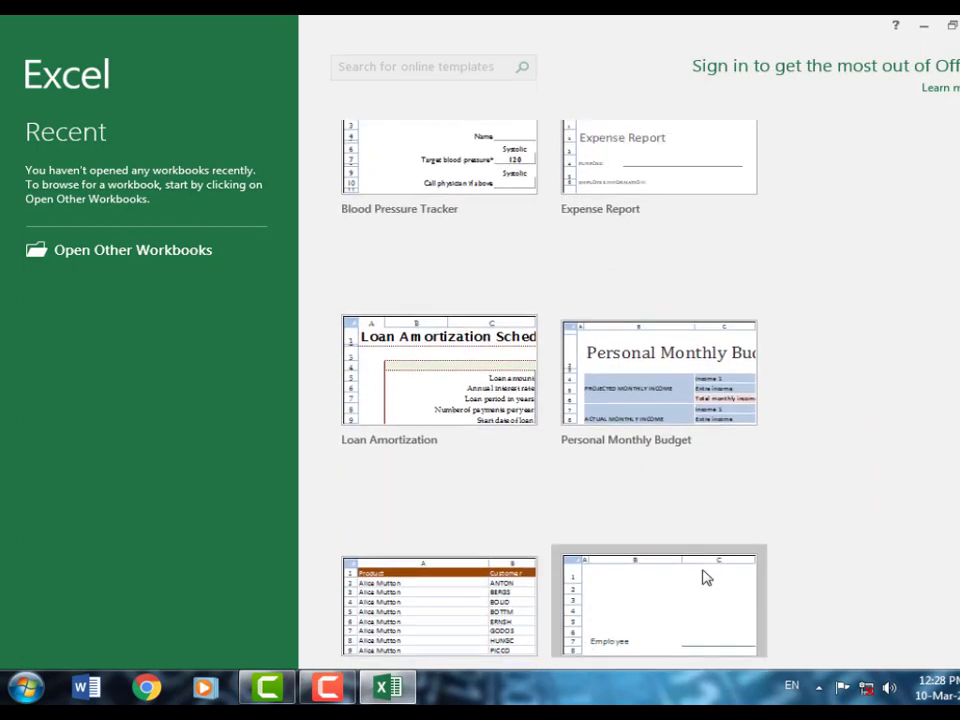
scroll(705, 577, "up", 1)
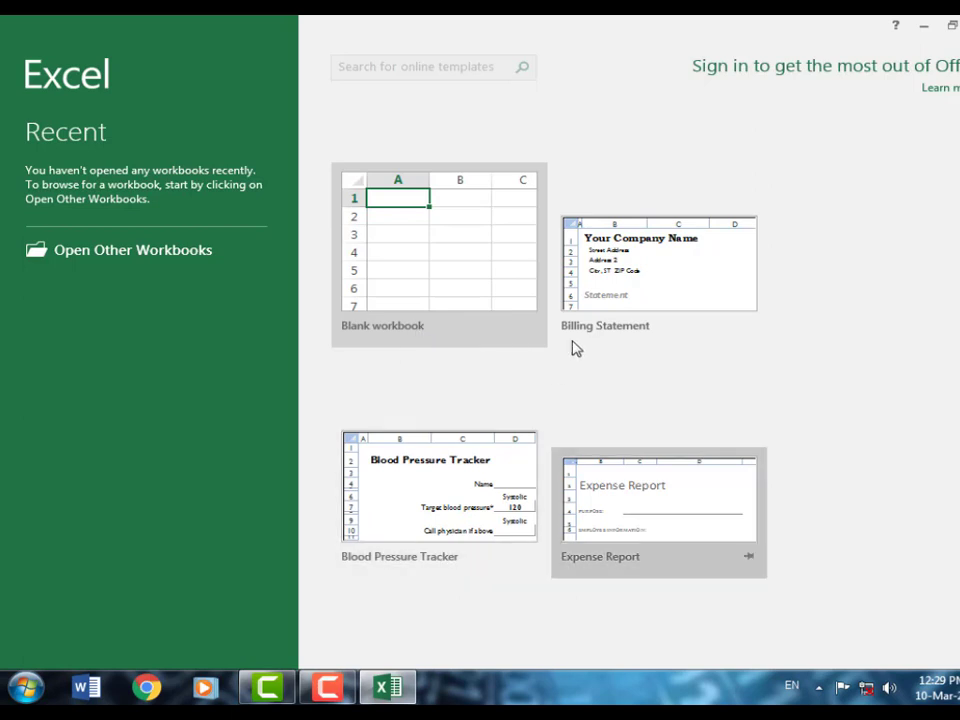
Create a new blank workbook from the start screen templates.
scroll(648, 575, "down", 1)
scroll(648, 575, "down", 1)
scroll(649, 574, "up", 1)
left_click(418, 318)
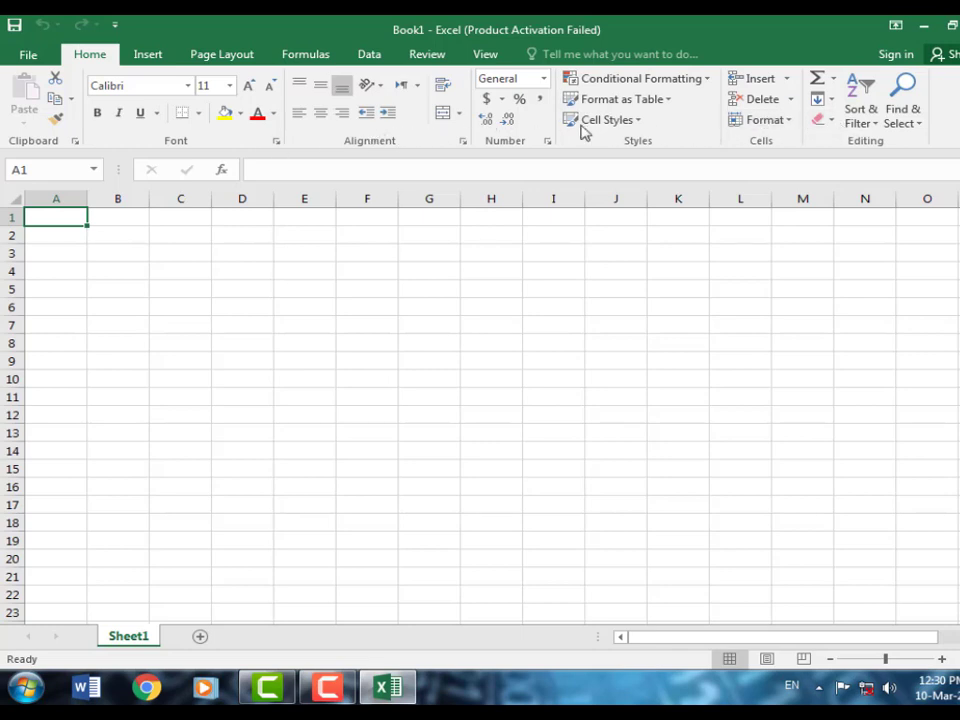
Switch the ribbon display to Auto-hide Ribbon, and restore it to Show Tabs and Commands.
left_click(896, 27)
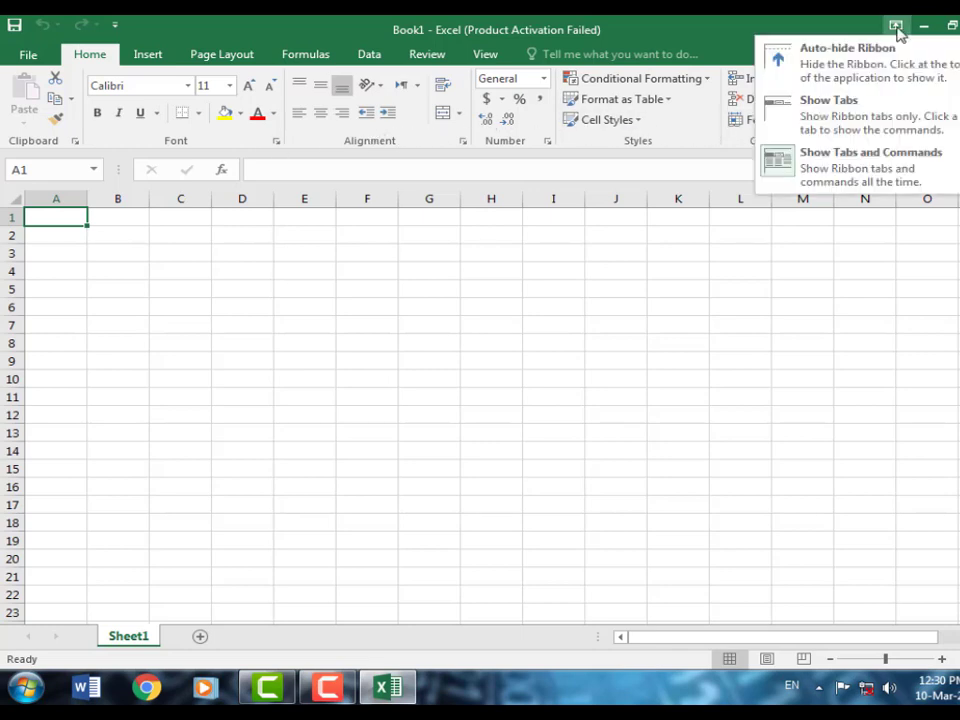
left_click(857, 70)
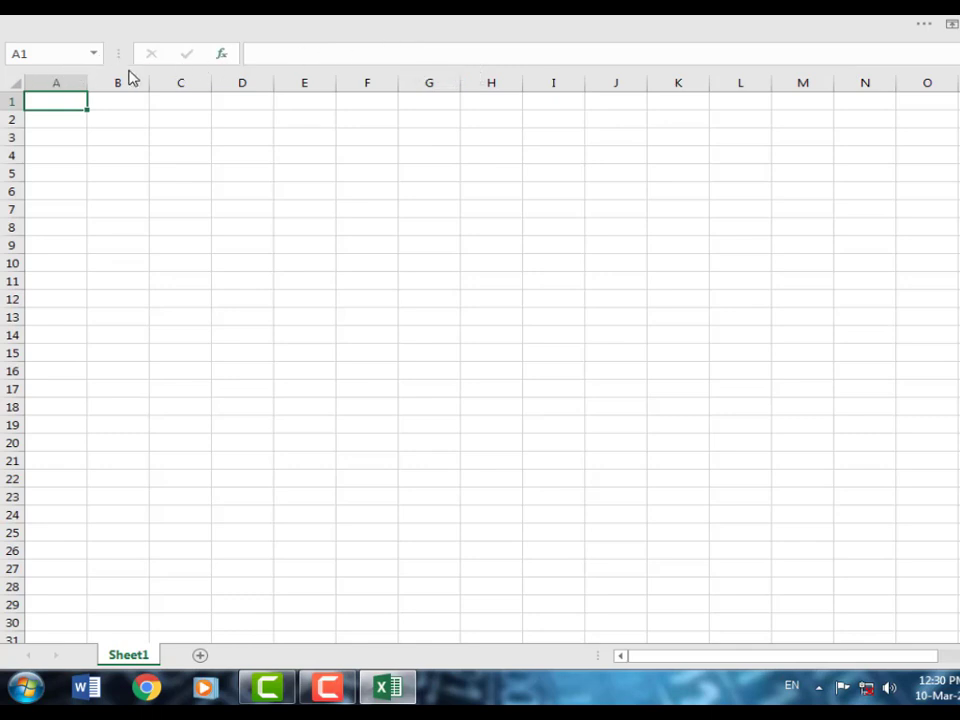
left_click(951, 24)
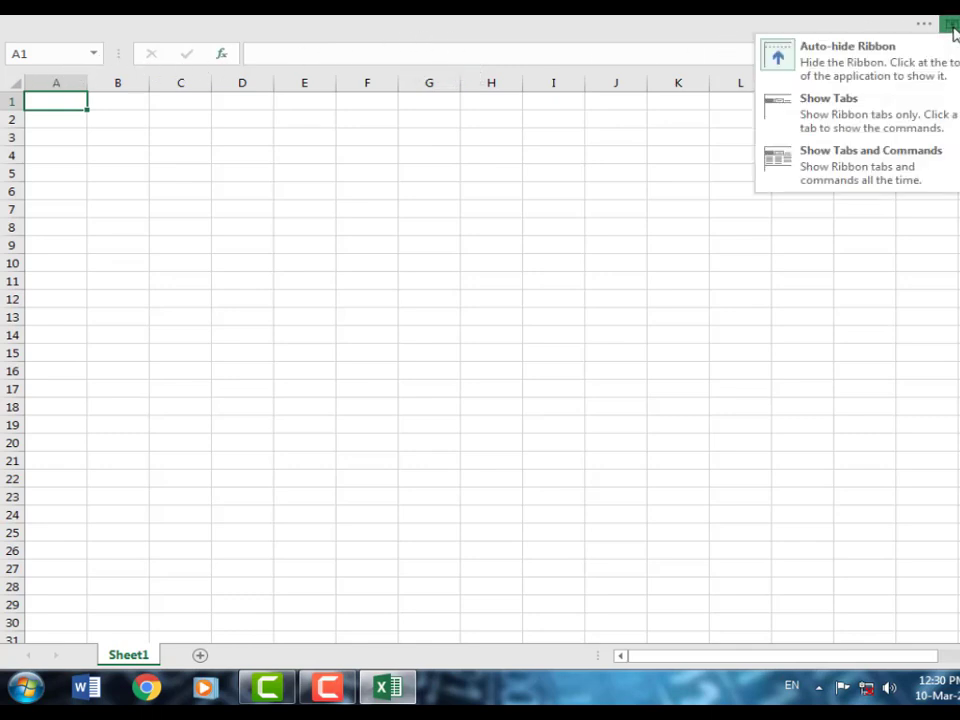
left_click(840, 170)
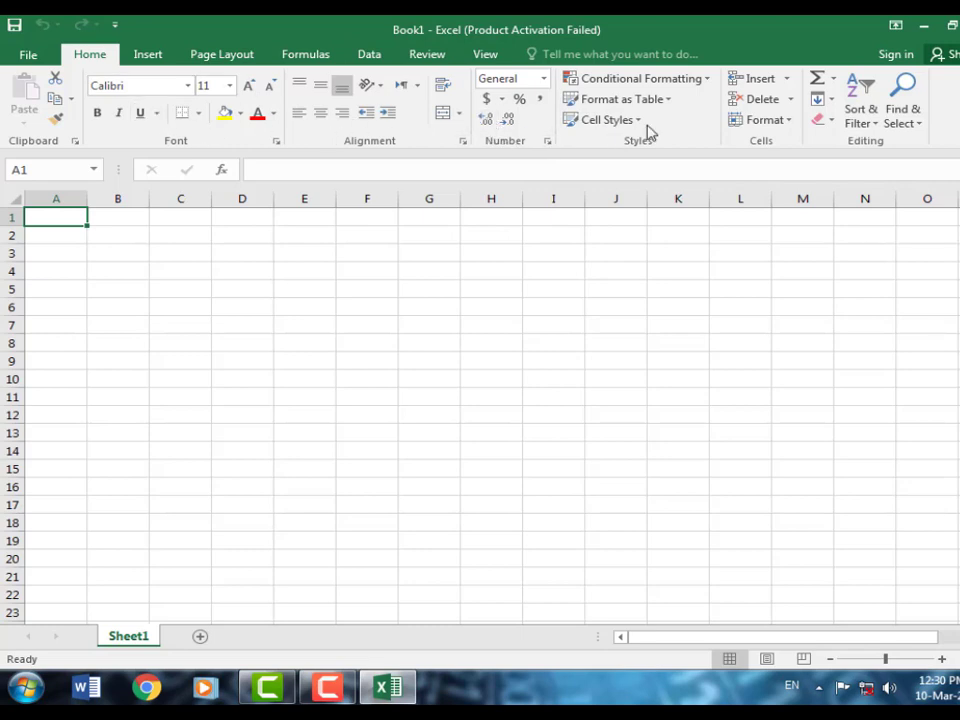
Reduce the ribbon display to Show Tabs, and return it to Show Tabs and Commands.
left_click(896, 26)
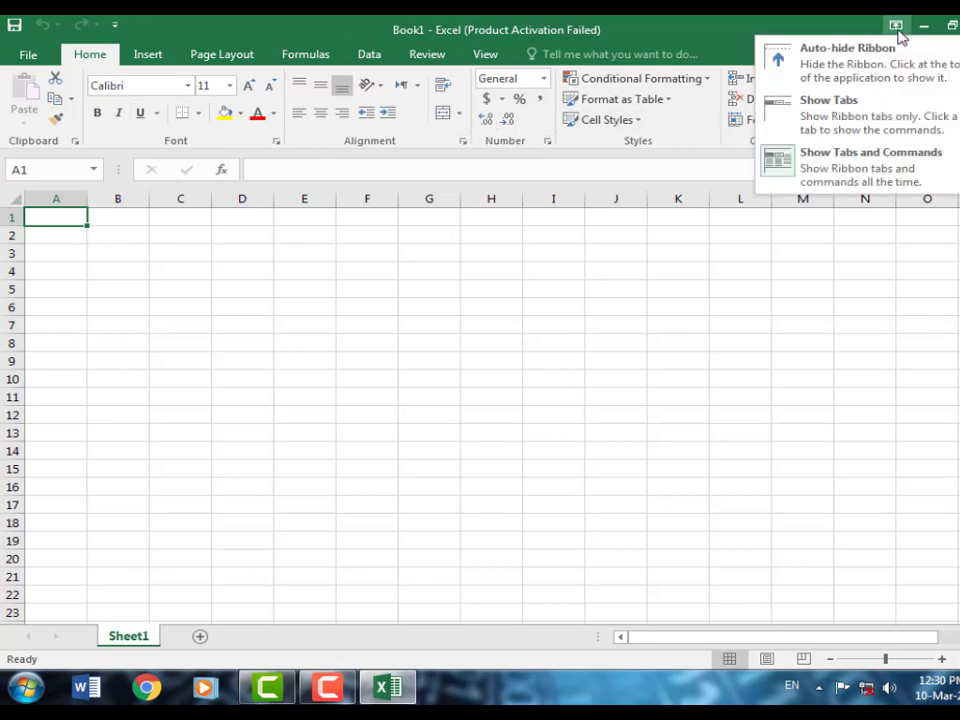
left_click(848, 125)
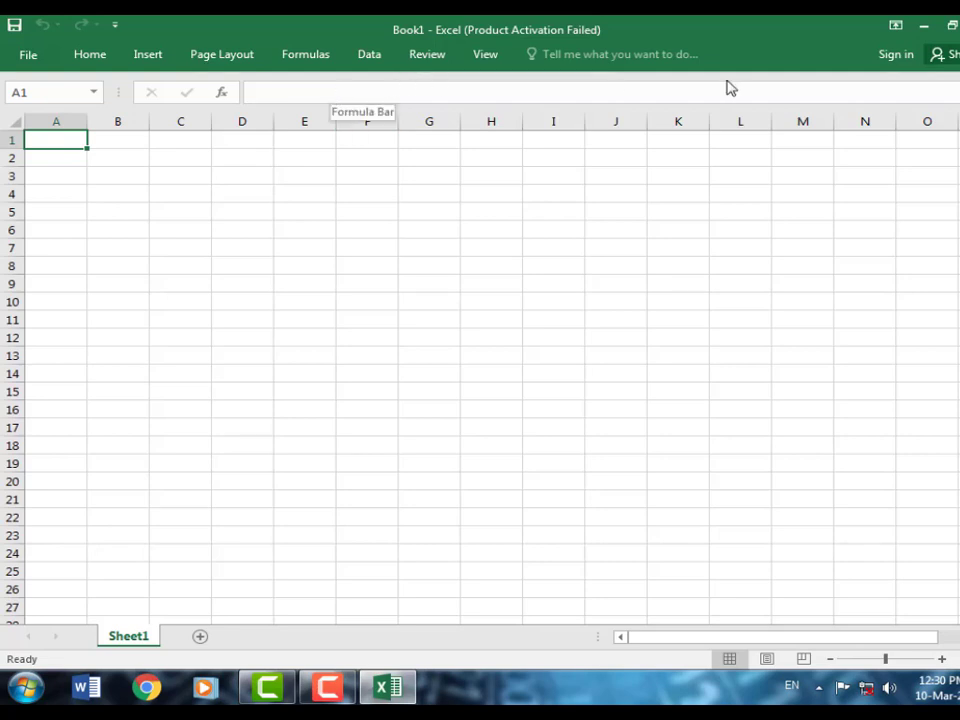
left_click(896, 27)
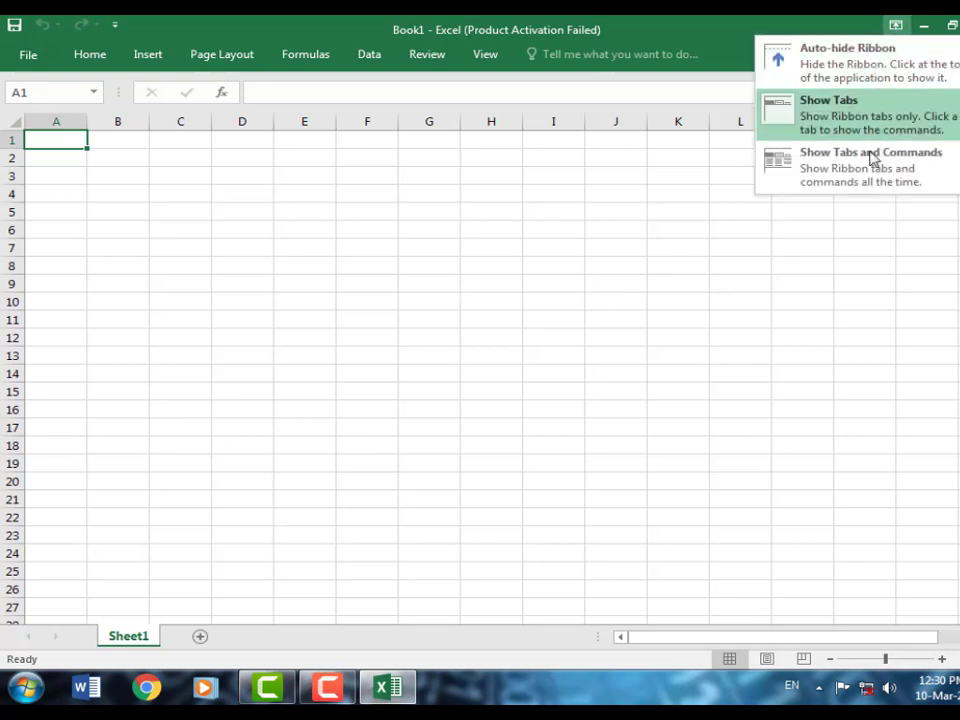
left_click(872, 165)
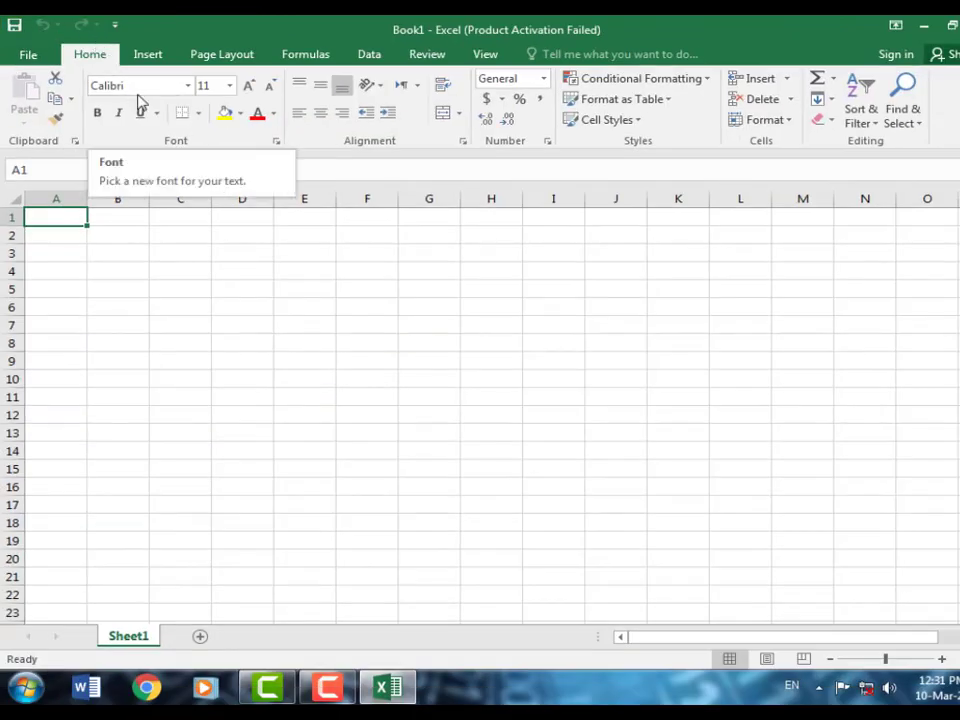
Add the Open and New commands to the Quick Access Toolbar.
left_click(117, 32)
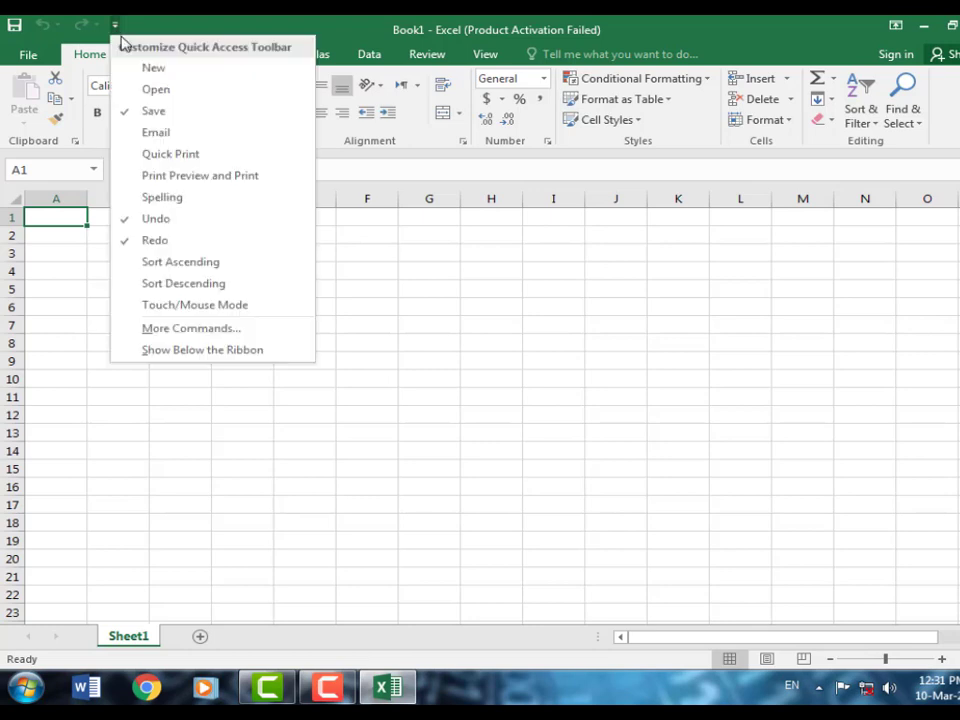
left_click(158, 92)
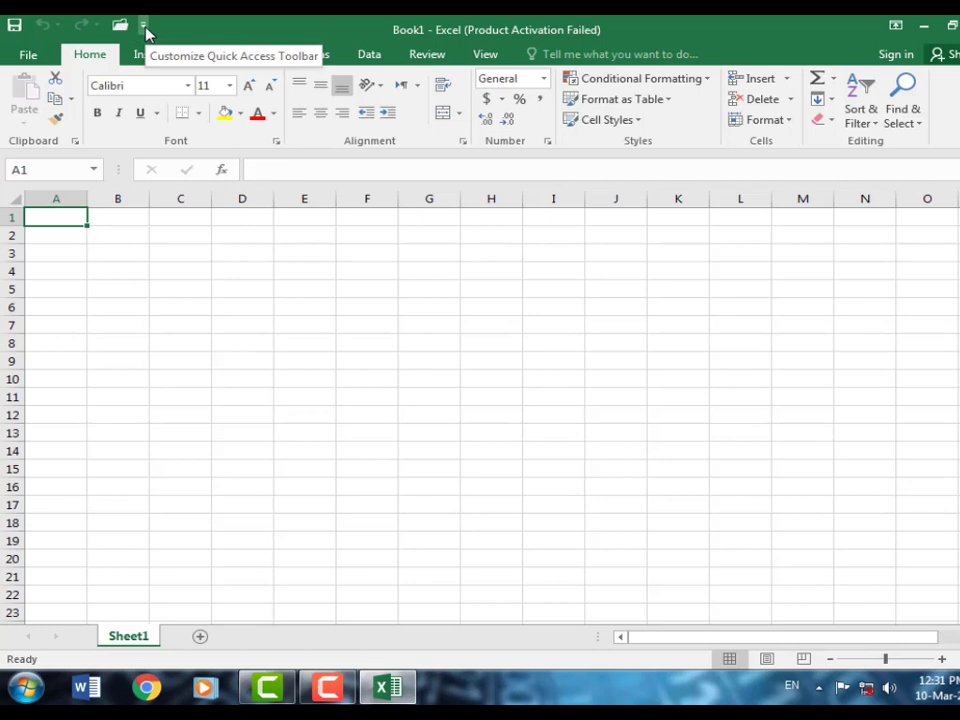
left_click(143, 27)
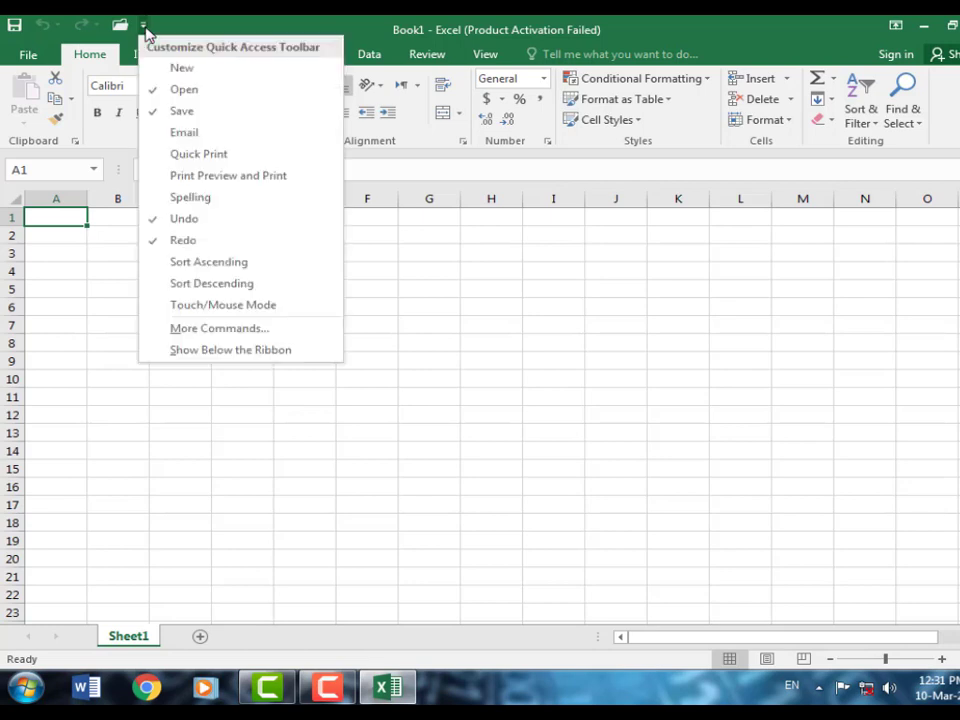
left_click(197, 72)
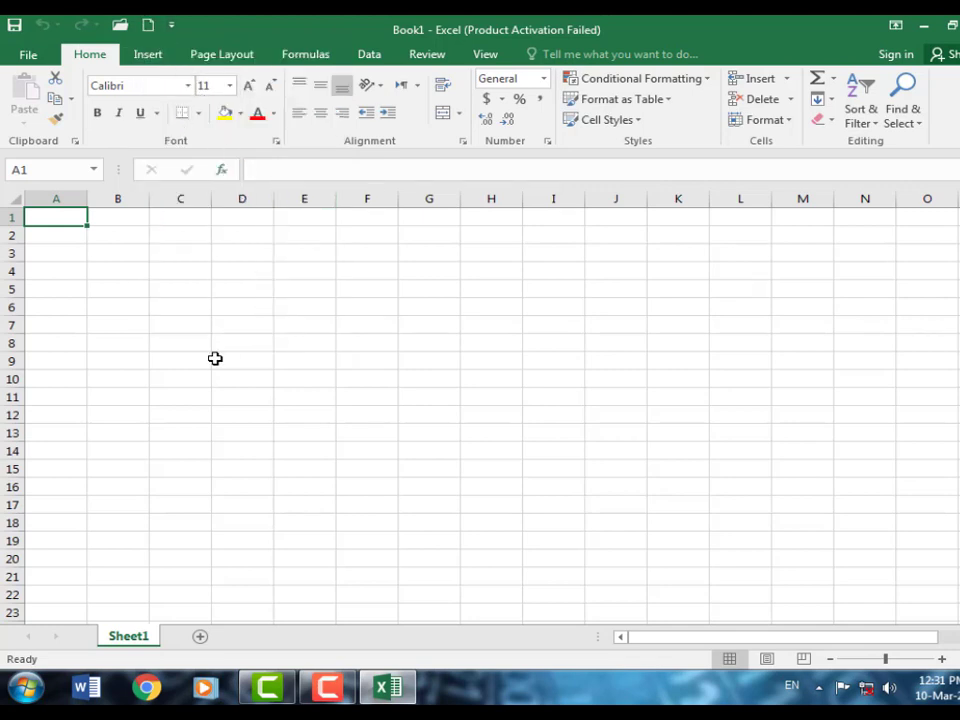
Remove the Open and New commands from the Quick Access Toolbar.
left_click(170, 25)
left_click(195, 89)
left_click(143, 24)
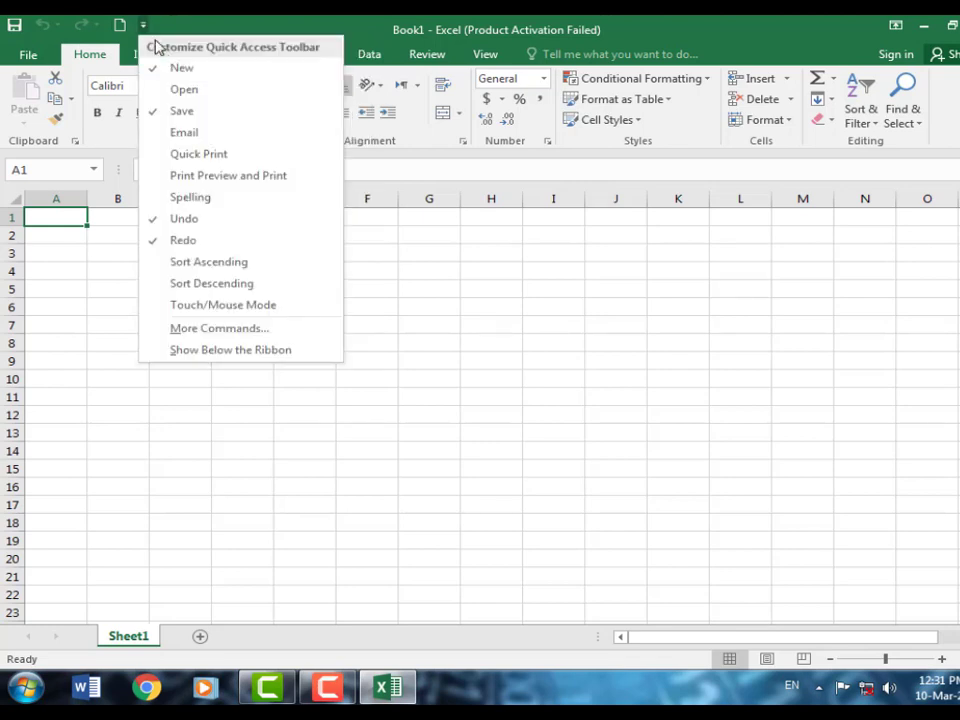
left_click(181, 67)
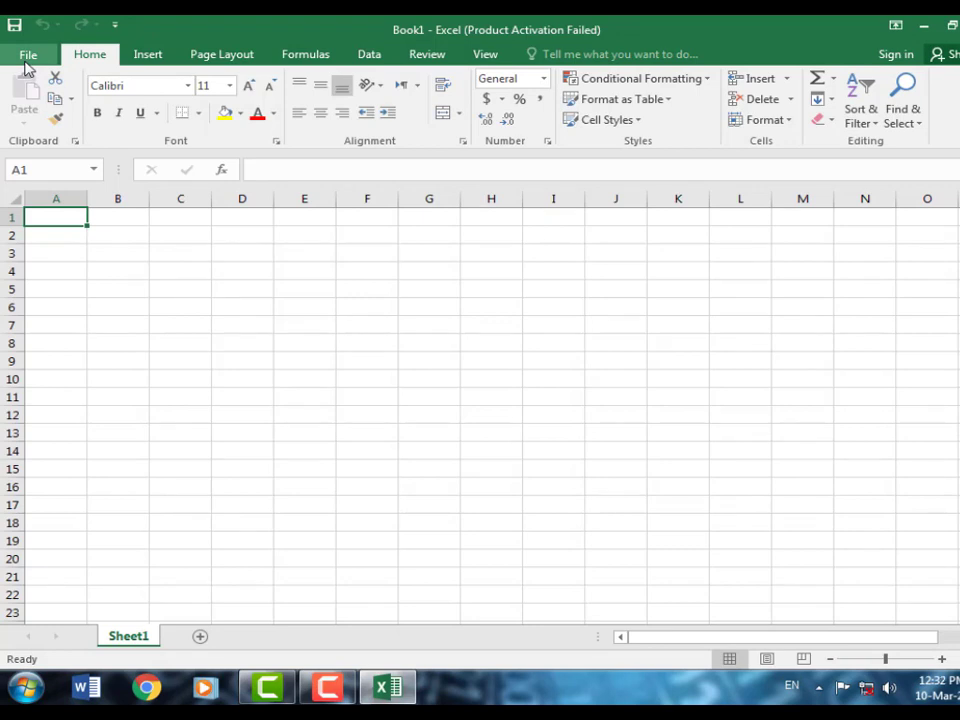
View the File backstage's Open page, and return to the blank worksheet.
left_click(20, 56)
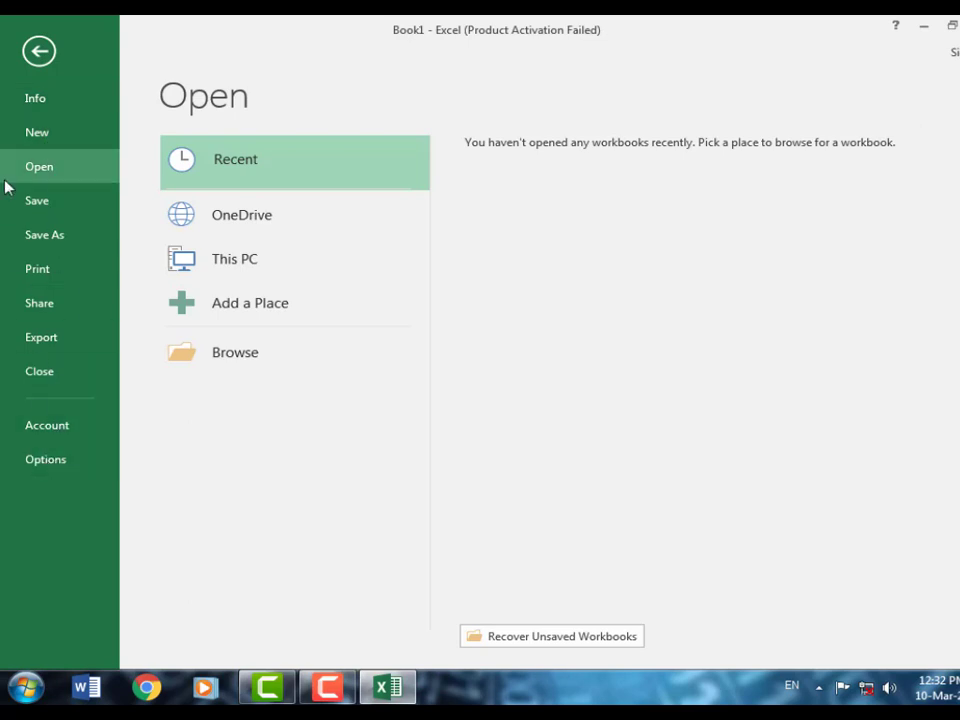
left_click(38, 52)
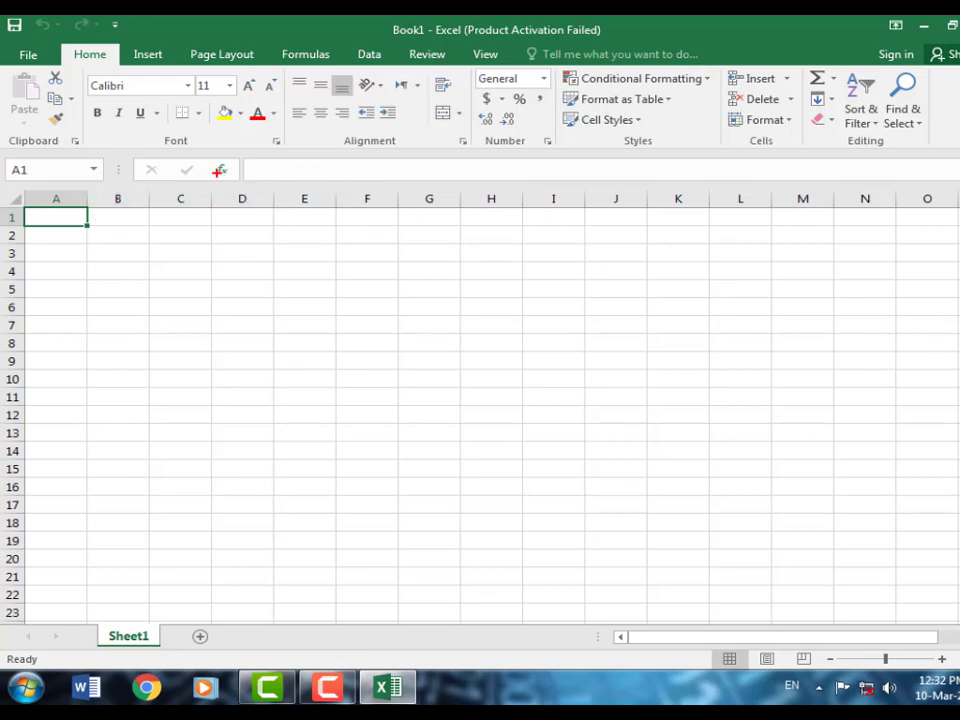
mouse_move(134, 160)
left_mouse_down()
mouse_move(150, 180)
mouse_move(270, 184)
mouse_move(865, 172)
mouse_move(950, 181)
left_mouse_up()
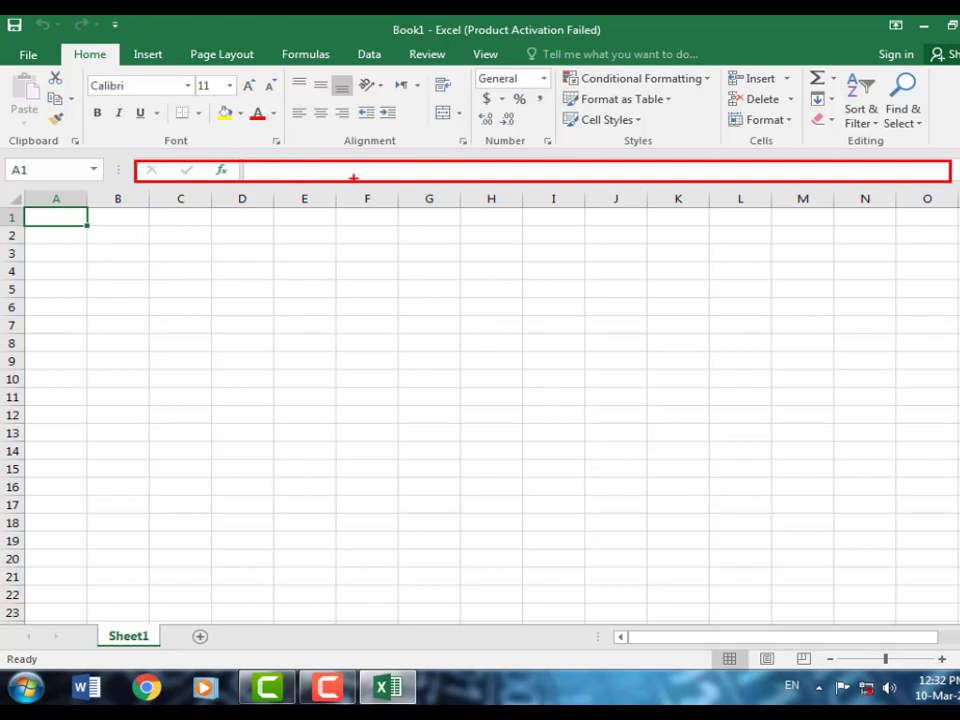
key("Escape")
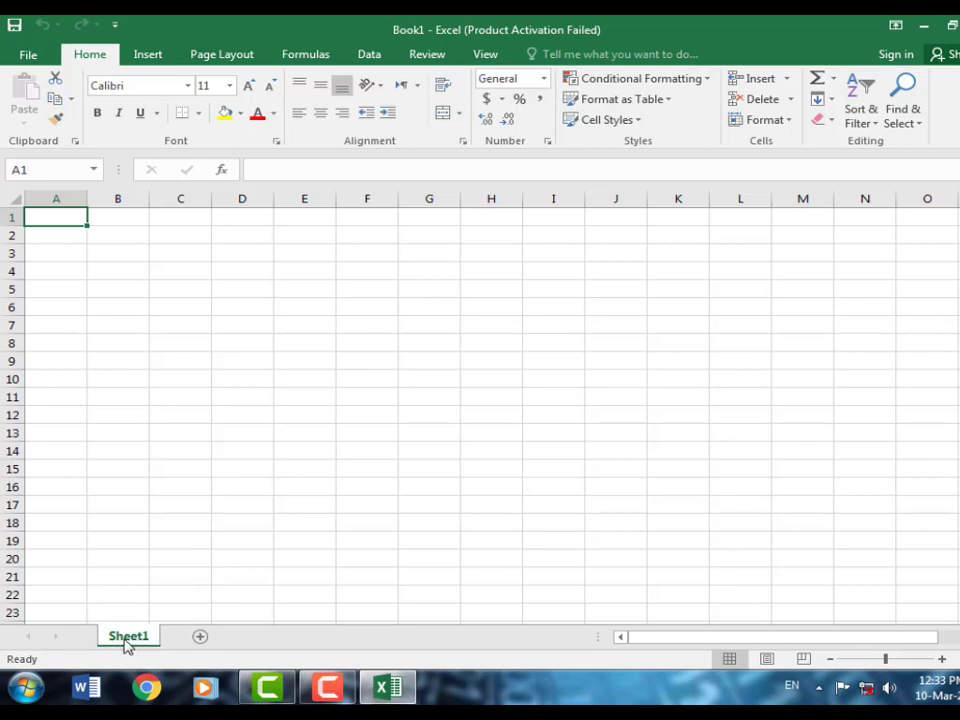
Add three new worksheets after Sheet1 in the workbook.
left_click(200, 640)
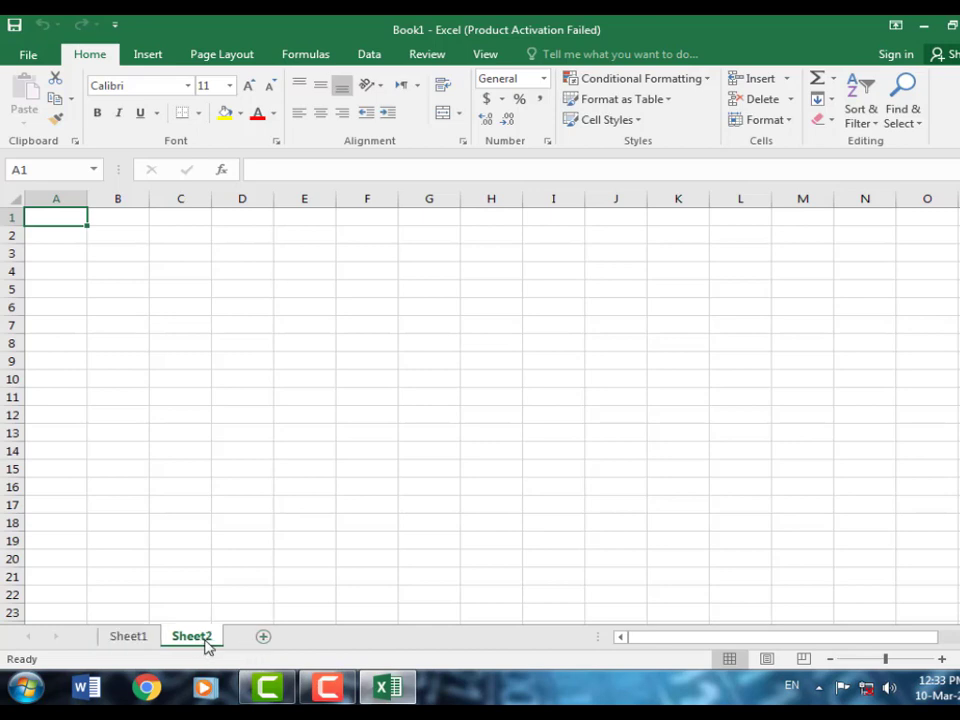
left_click(264, 640)
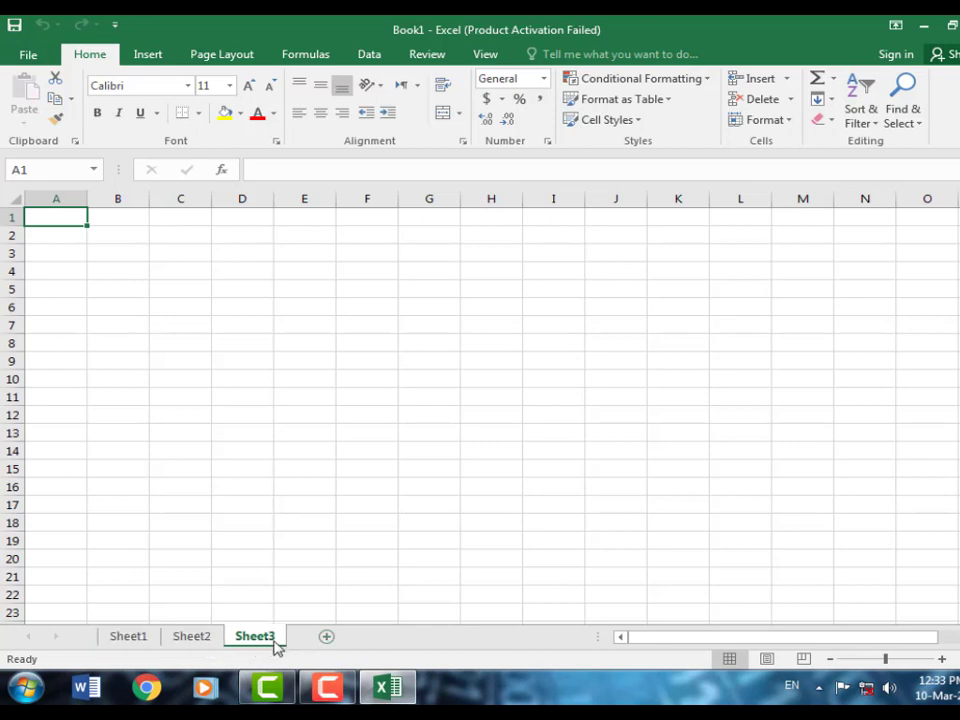
left_click(327, 640)
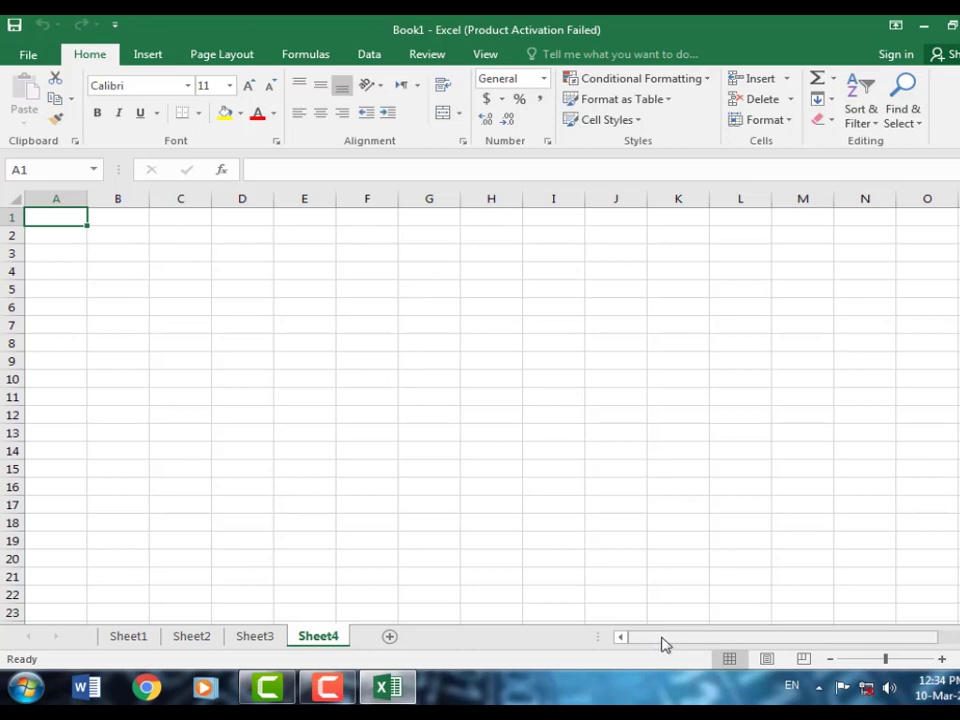
mouse_move(668, 645)
left_mouse_down()
mouse_move(709, 649)
mouse_move(649, 654)
mouse_move(671, 643)
mouse_move(729, 647)
mouse_move(666, 645)
mouse_move(718, 643)
mouse_move(666, 643)
mouse_move(675, 643)
left_mouse_up()
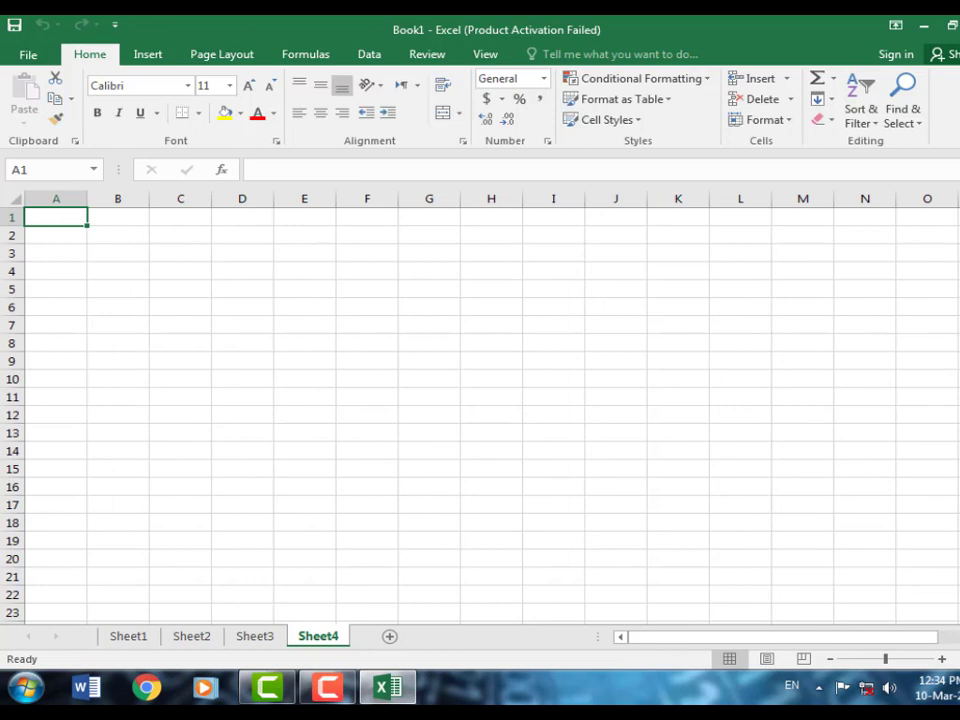
mouse_move(959, 287)
left_mouse_down()
mouse_move(959, 320)
mouse_move(959, 285)
left_mouse_up()
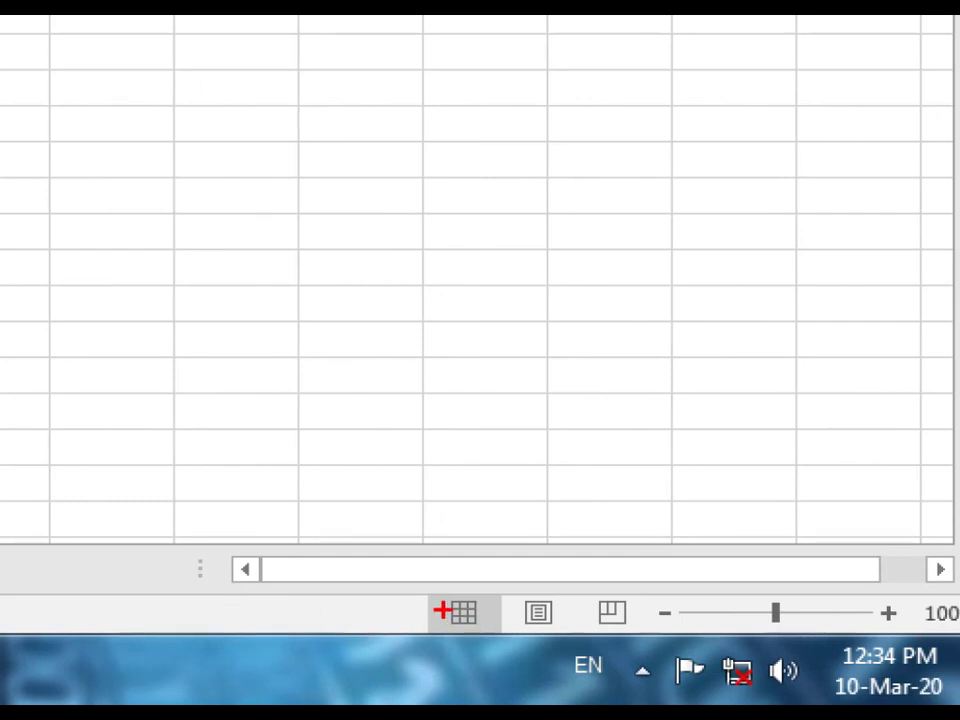
left_click_drag(399, 600, 516, 640)
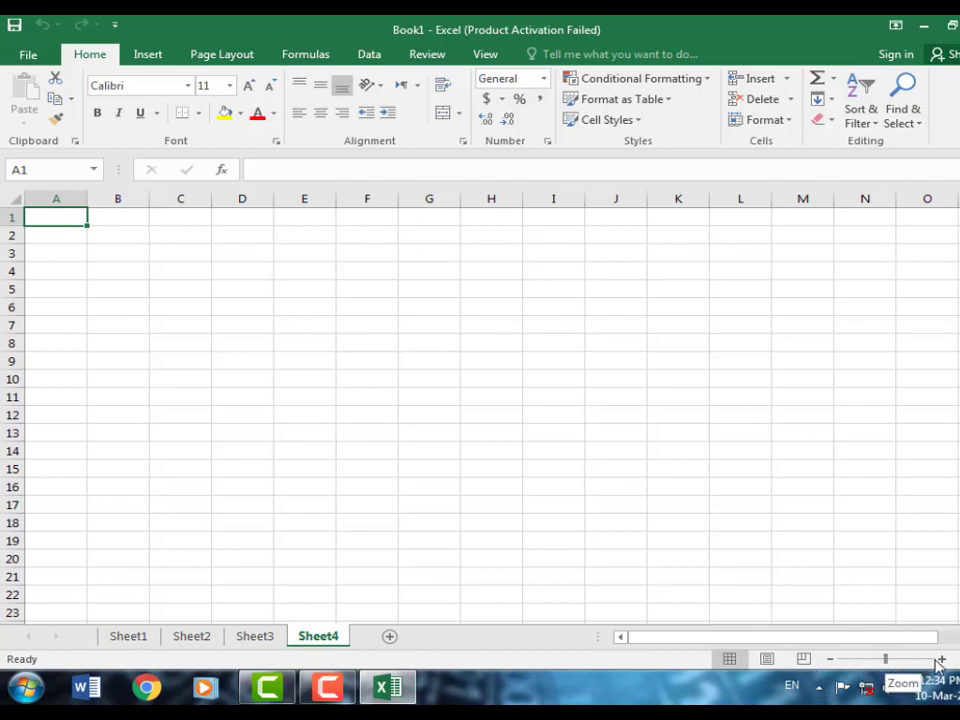
Zoom the Sheet4 worksheet out, and return it to 100%.
left_click(879, 660)
left_click_drag(869, 661, 855, 661)
left_click(870, 661)
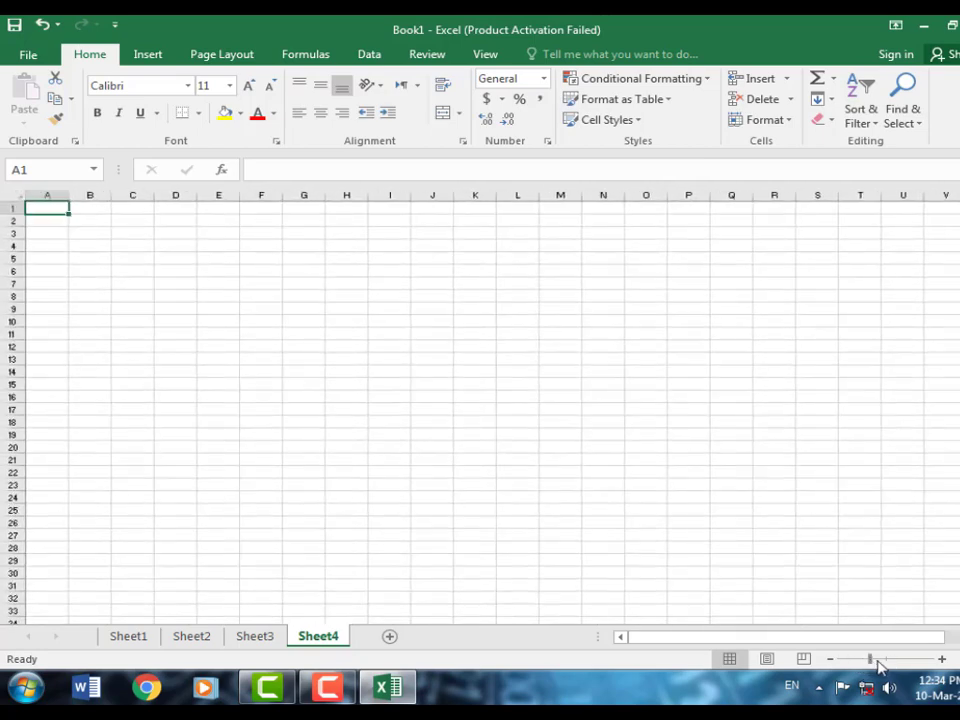
left_click(887, 661)
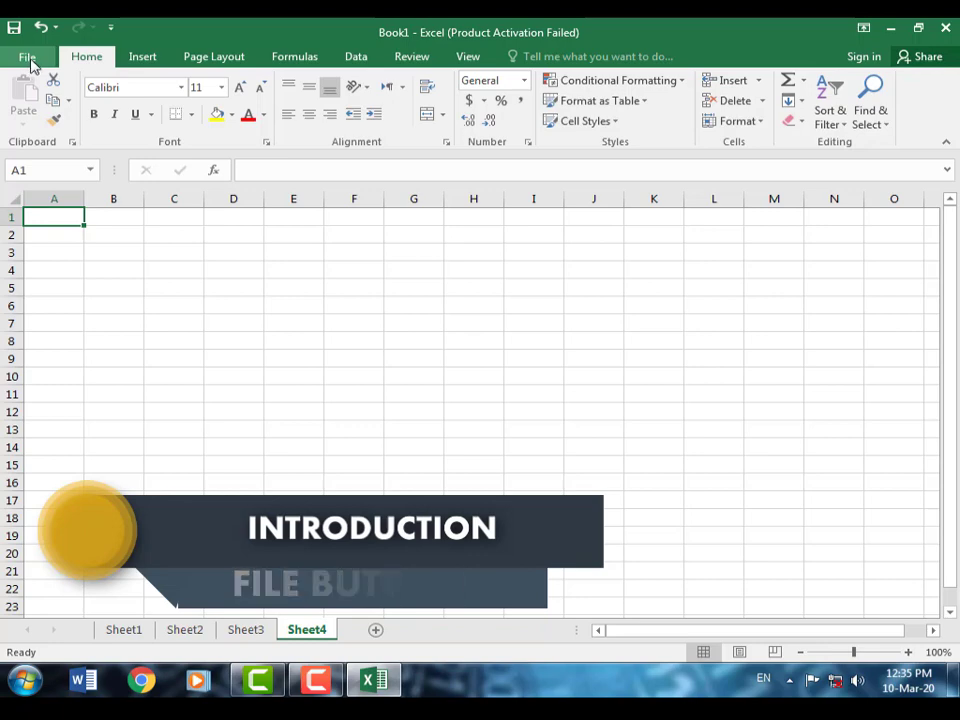
View the workbook's Info page in the File backstage, and return to the worksheet.
left_click(28, 60)
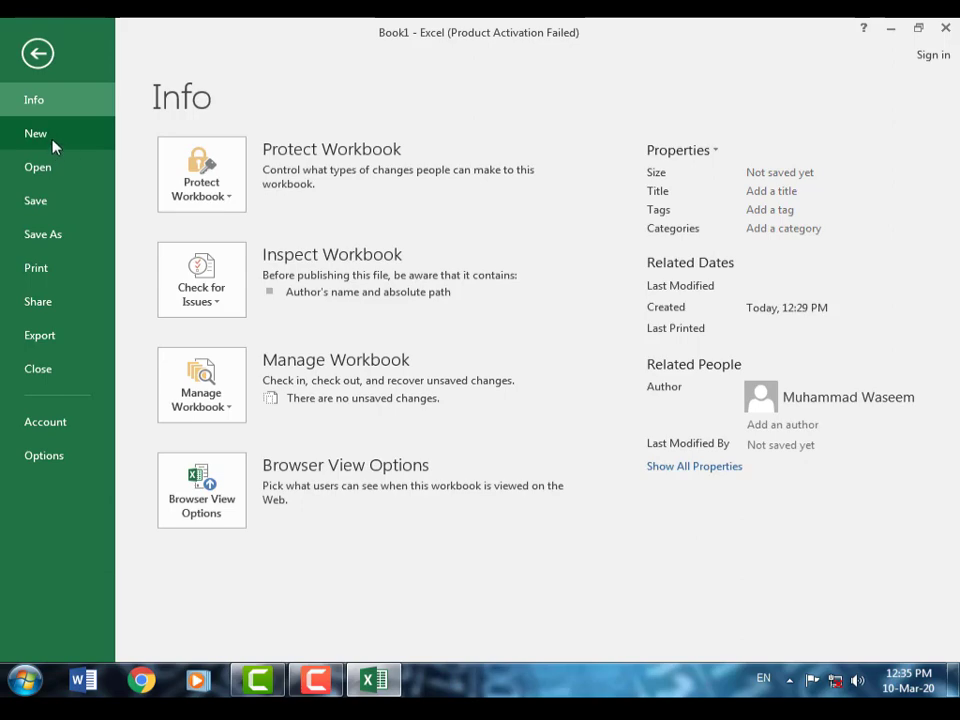
left_click(43, 67)
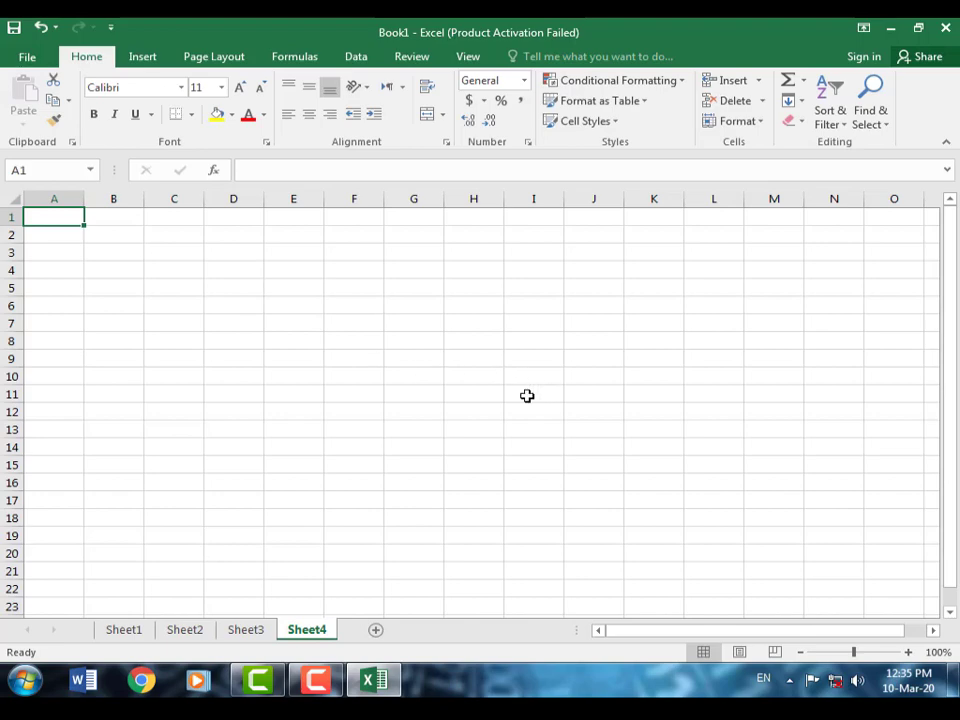
left_click(27, 59)
left_click(42, 60)
Add the New command to the Quick Access Toolbar and create a blank workbook with it.
left_click(111, 28)
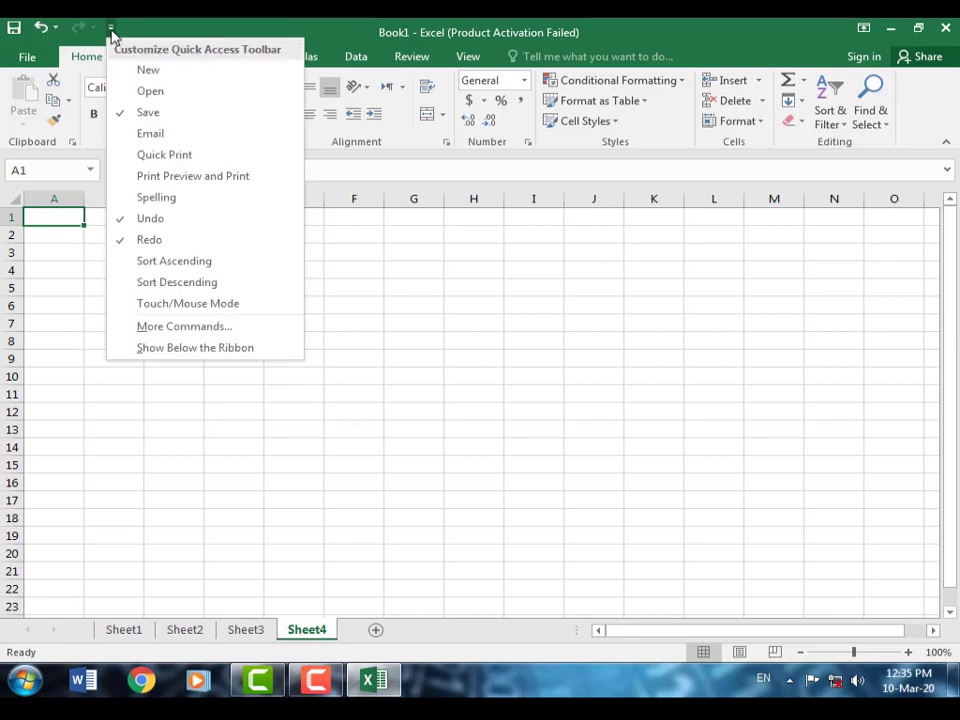
left_click(148, 70)
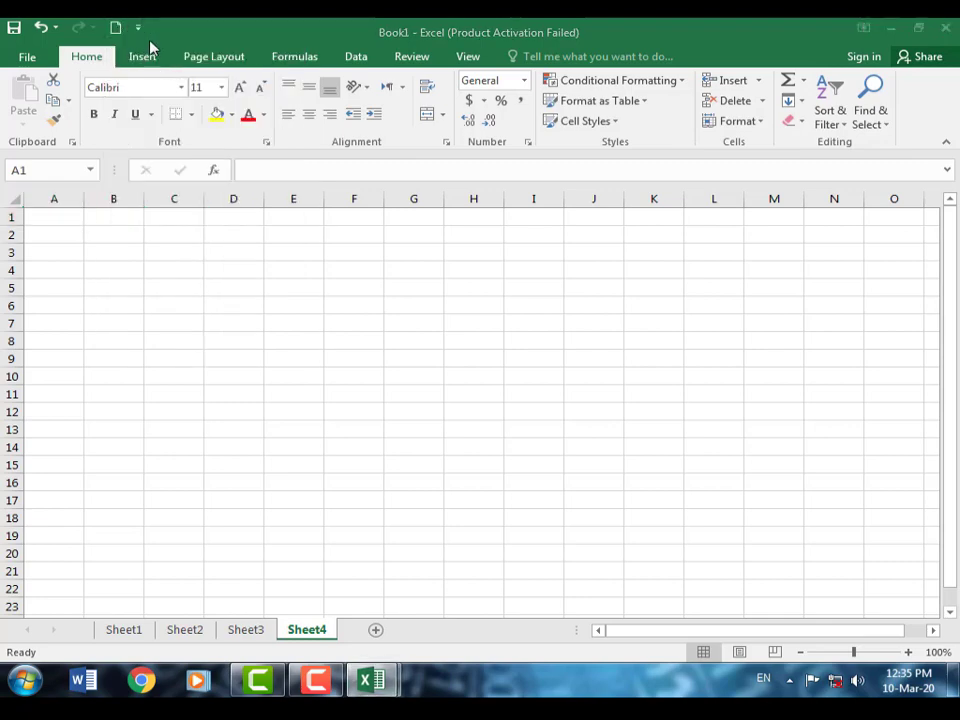
Create another blank workbook from the Blank workbook template in the File backstage.
left_click(27, 59)
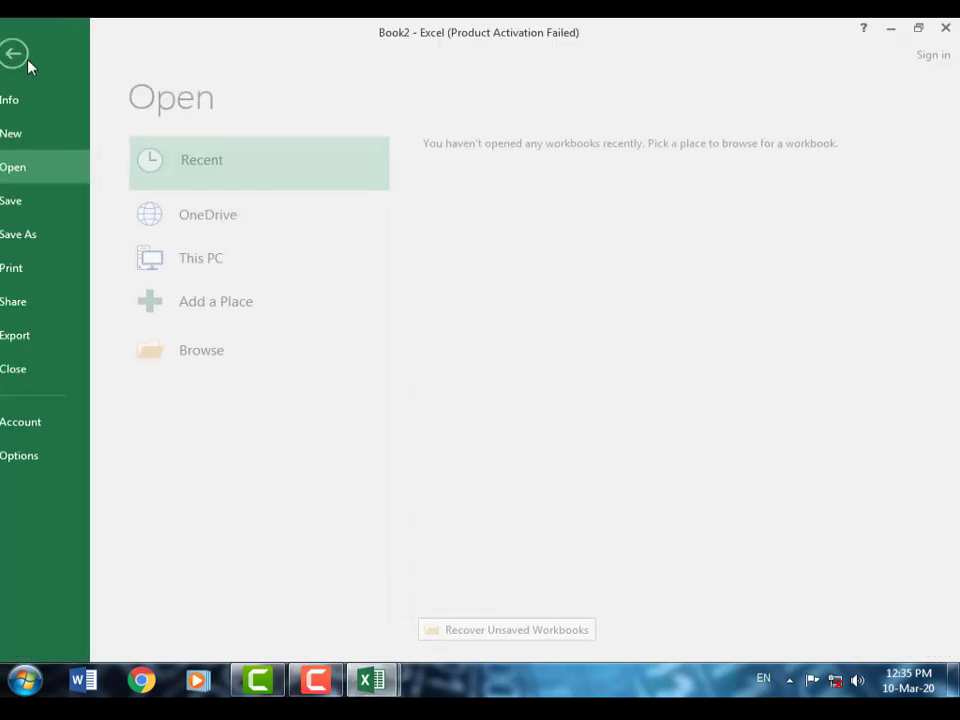
left_click(57, 142)
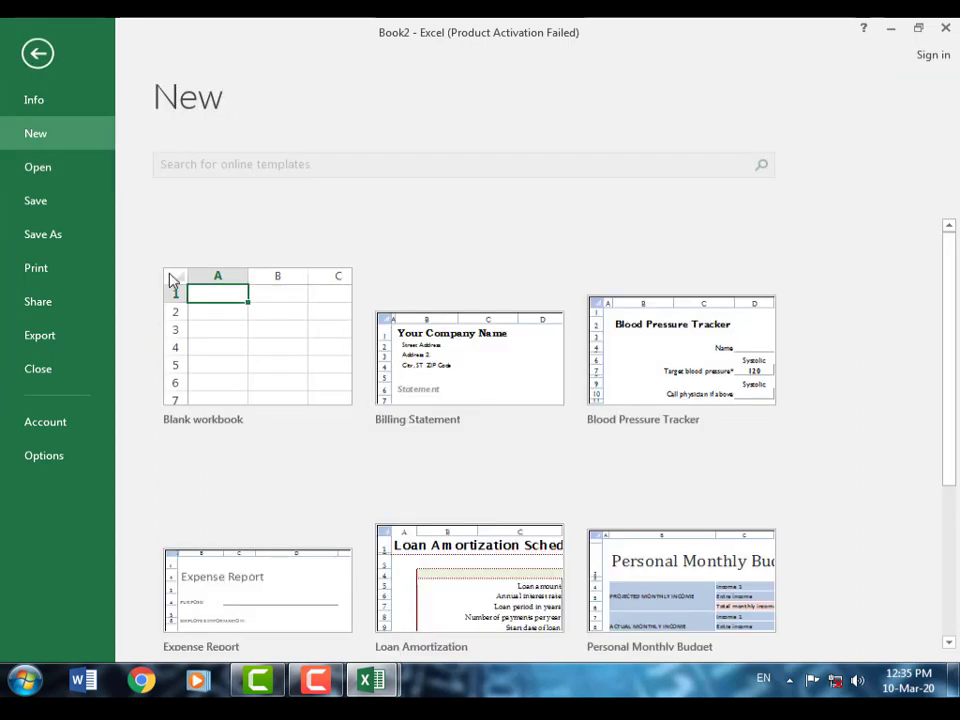
left_click(246, 388)
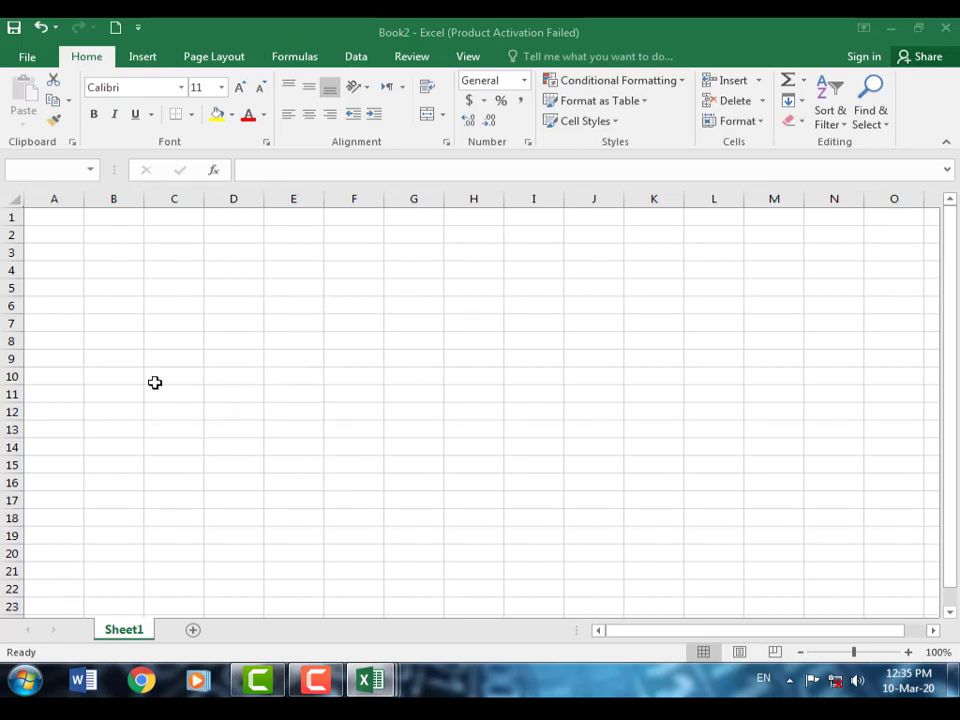
Look through the OneDrive and This PC locations offered for opening a workbook.
left_click(28, 58)
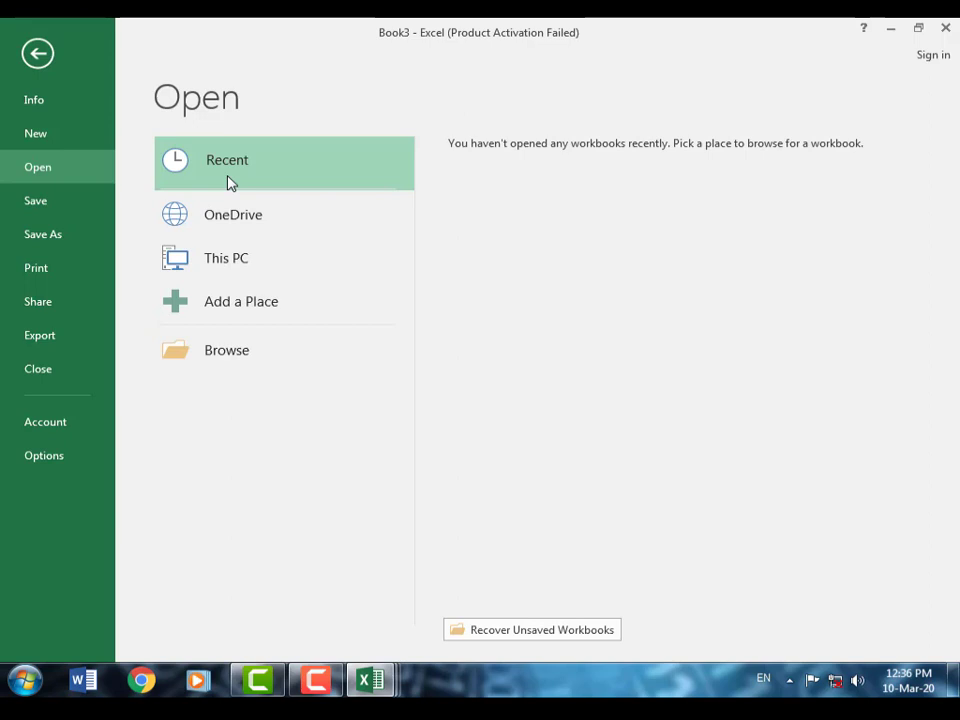
left_click(240, 228)
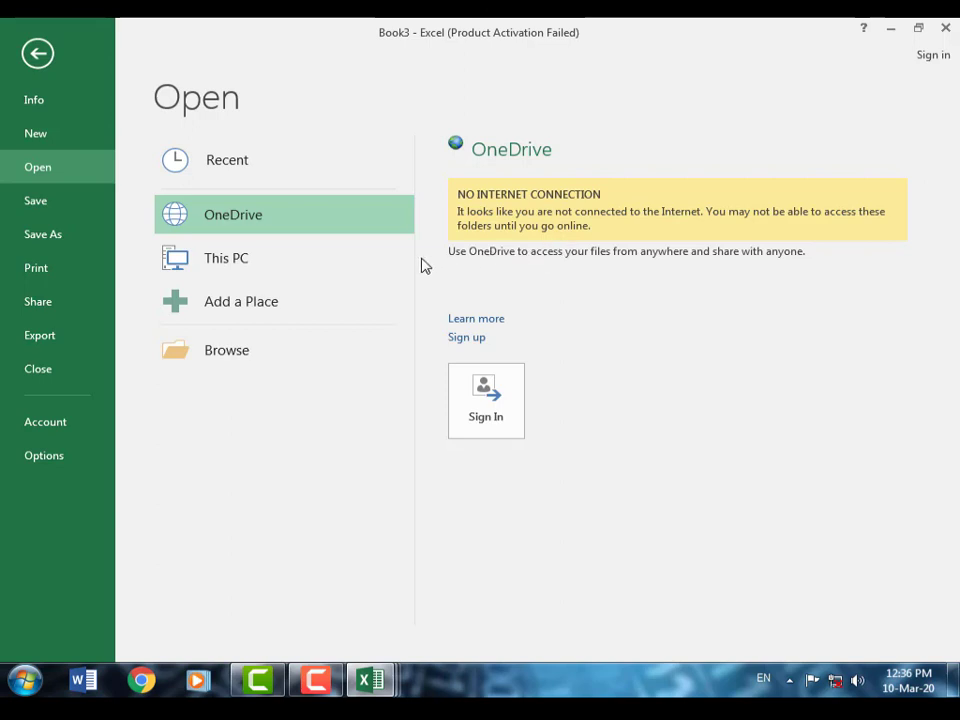
left_click(286, 272)
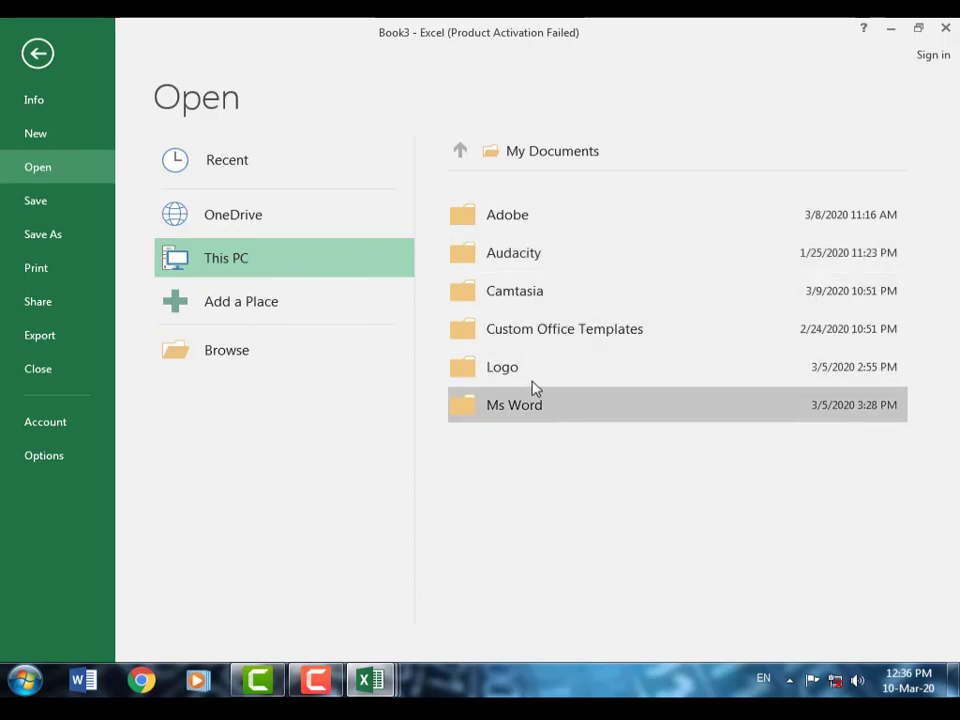
Browse the Documents library's Ms Word folder in the Open dialog, and cancel without opening a file.
double_click(258, 262)
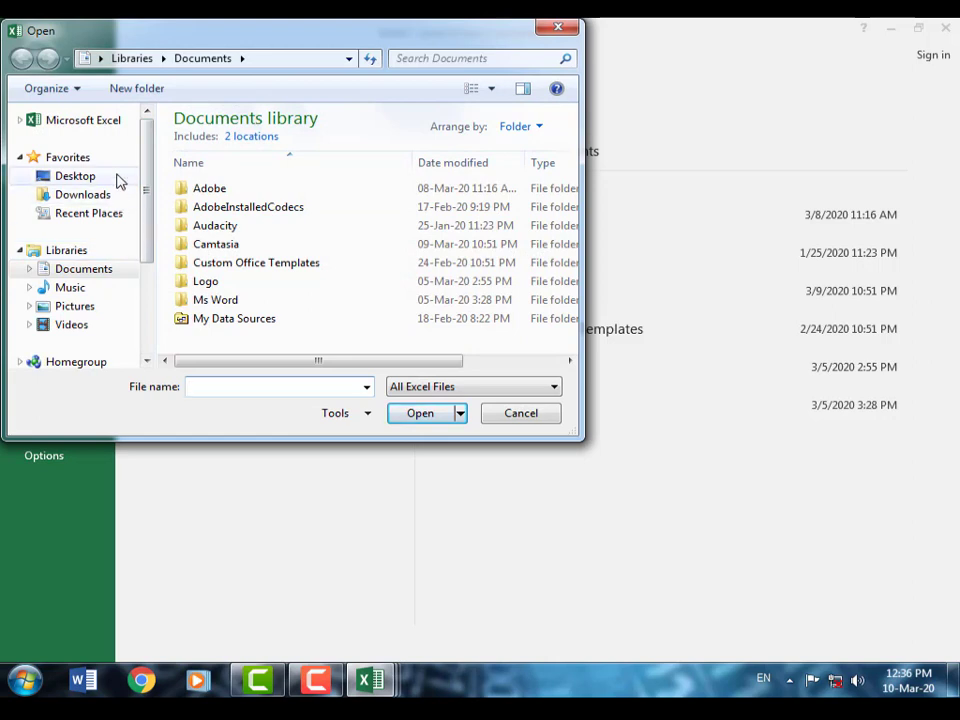
left_click_drag(148, 204, 150, 249)
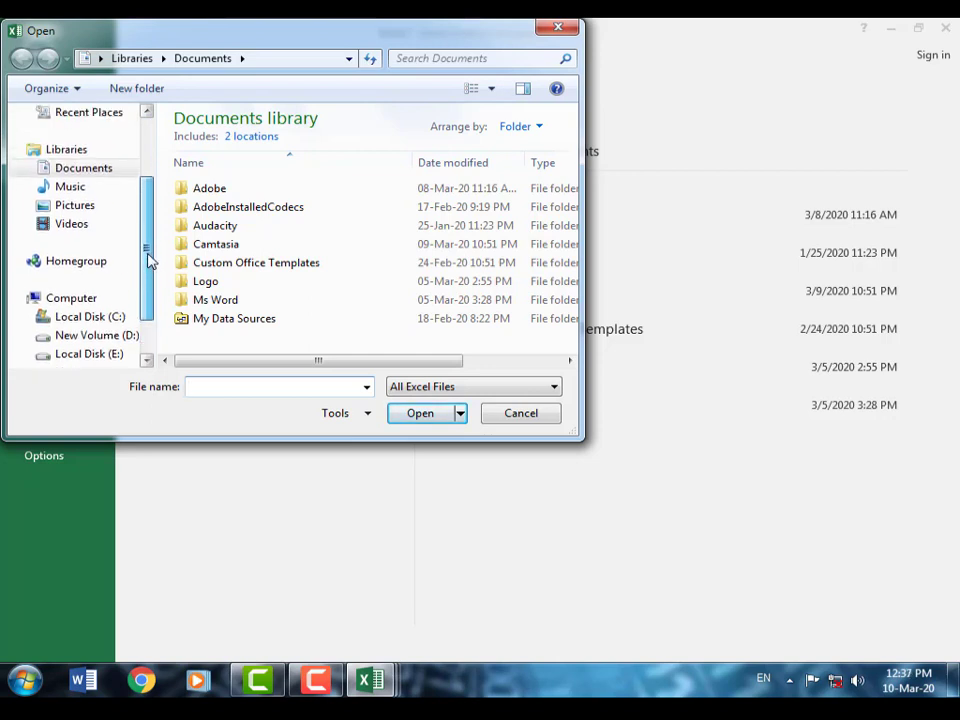
left_click(84, 168)
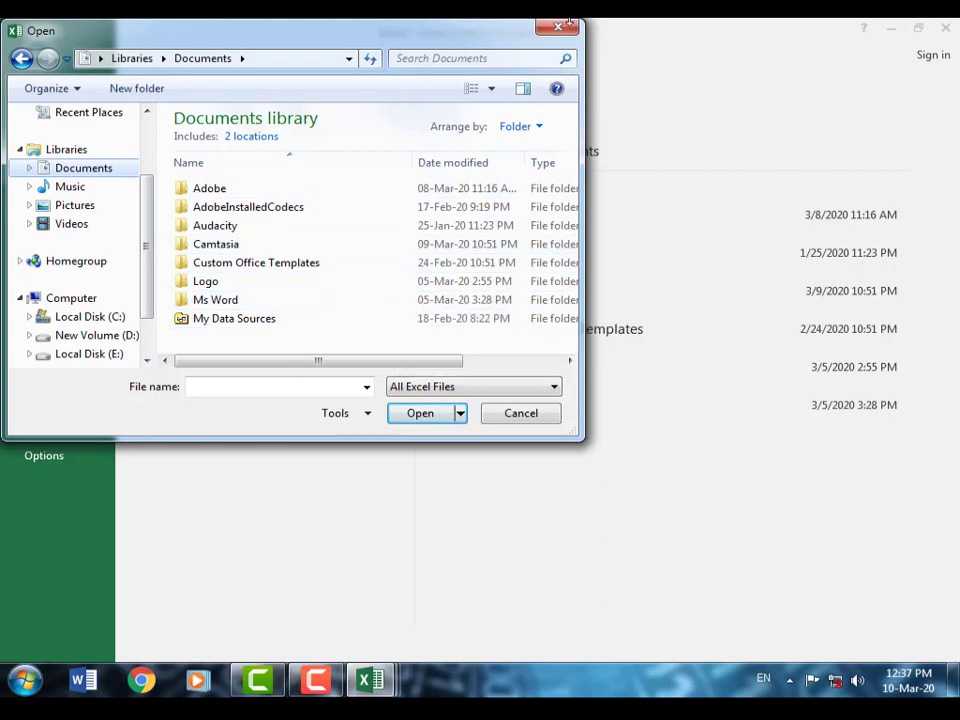
double_click(255, 302)
left_click(246, 192)
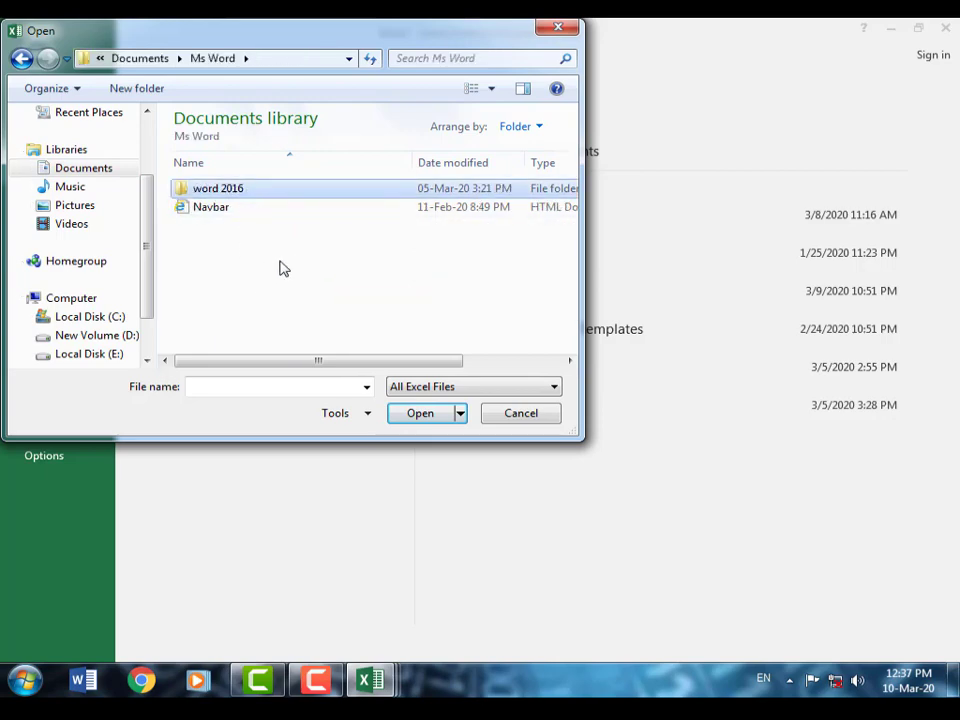
left_click(516, 418)
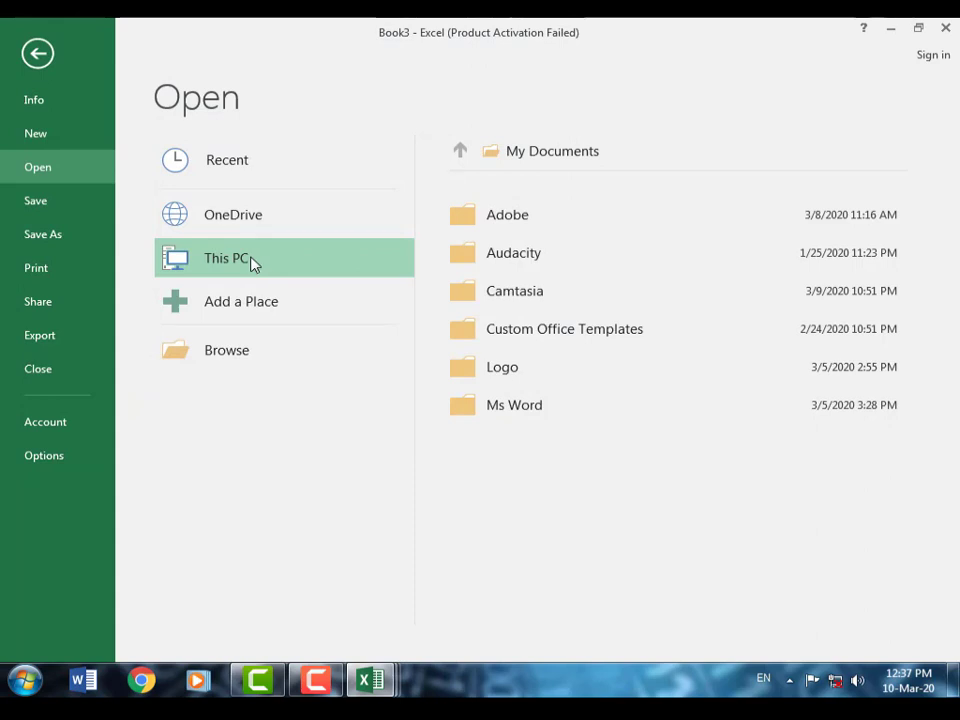
View the Add a Place options, browse to the Navbar file in the Ms Word folder, and return to the worksheet without opening it.
left_click(252, 316)
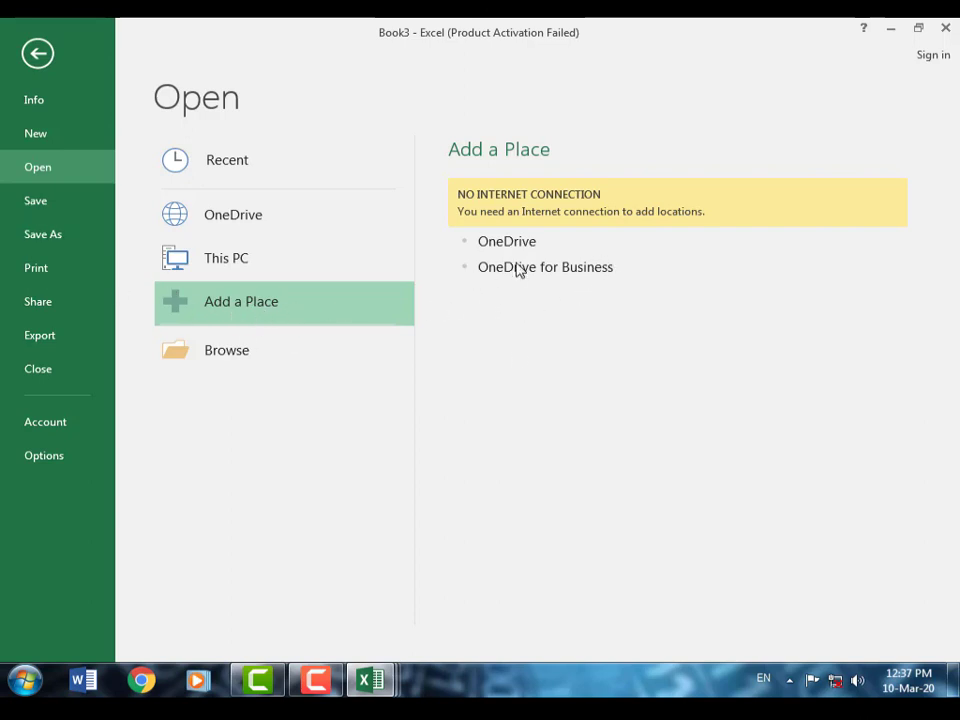
left_click(238, 366)
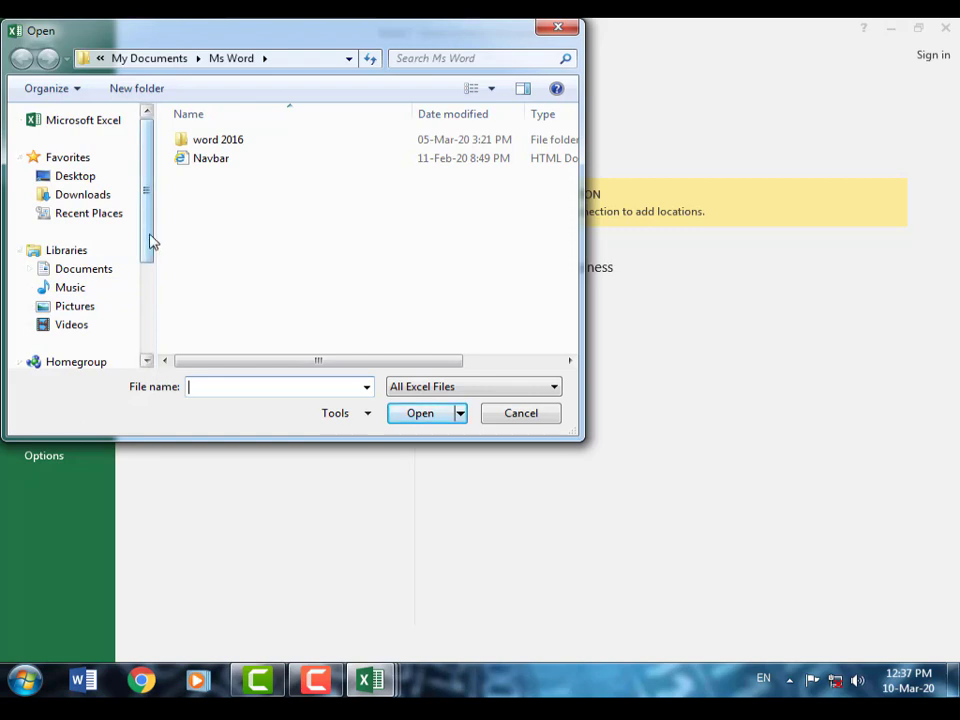
left_click_drag(150, 240, 157, 322)
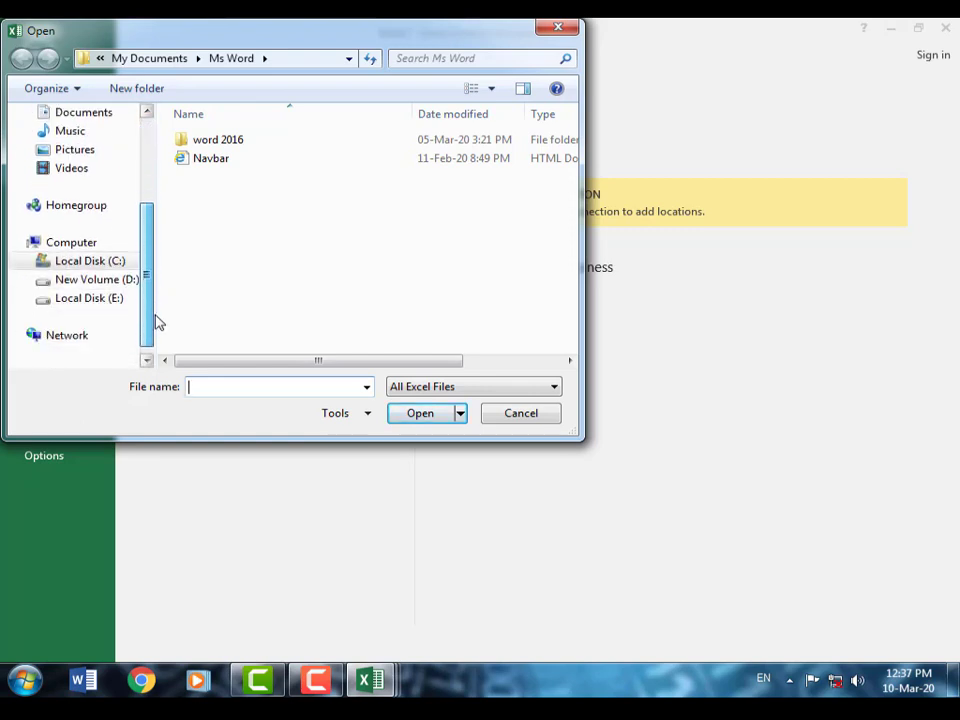
left_click(213, 389)
left_click(222, 160)
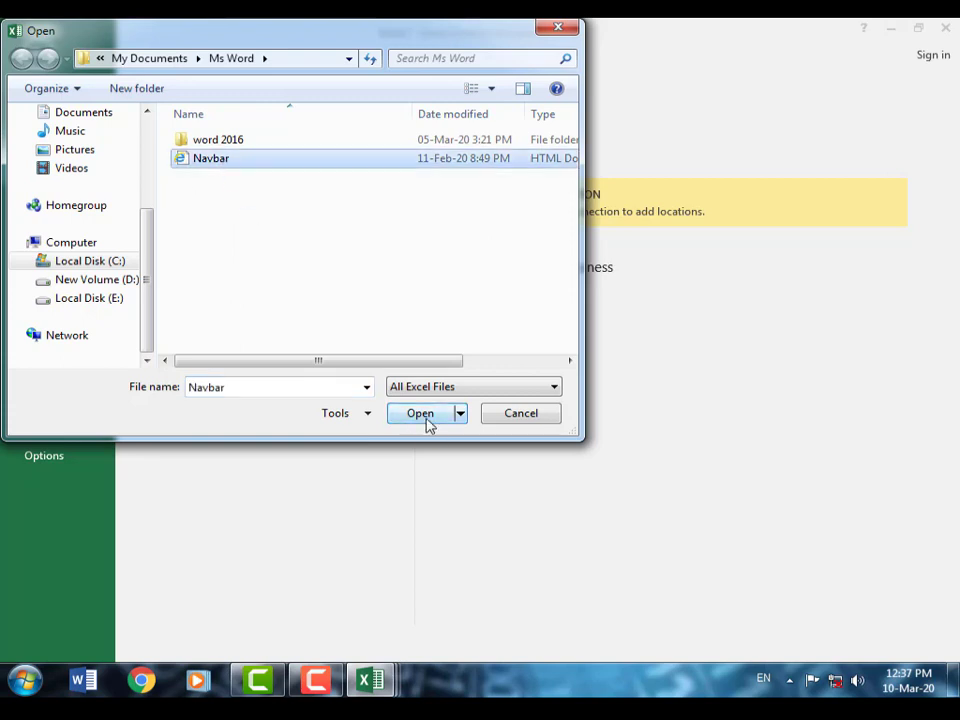
left_click(540, 420)
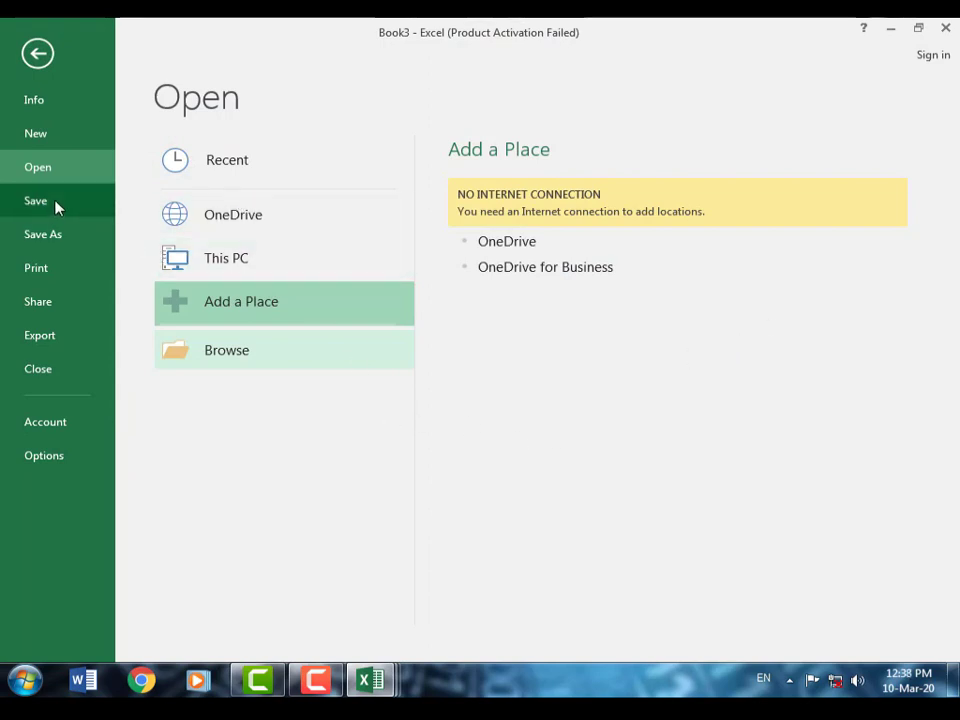
left_click(42, 60)
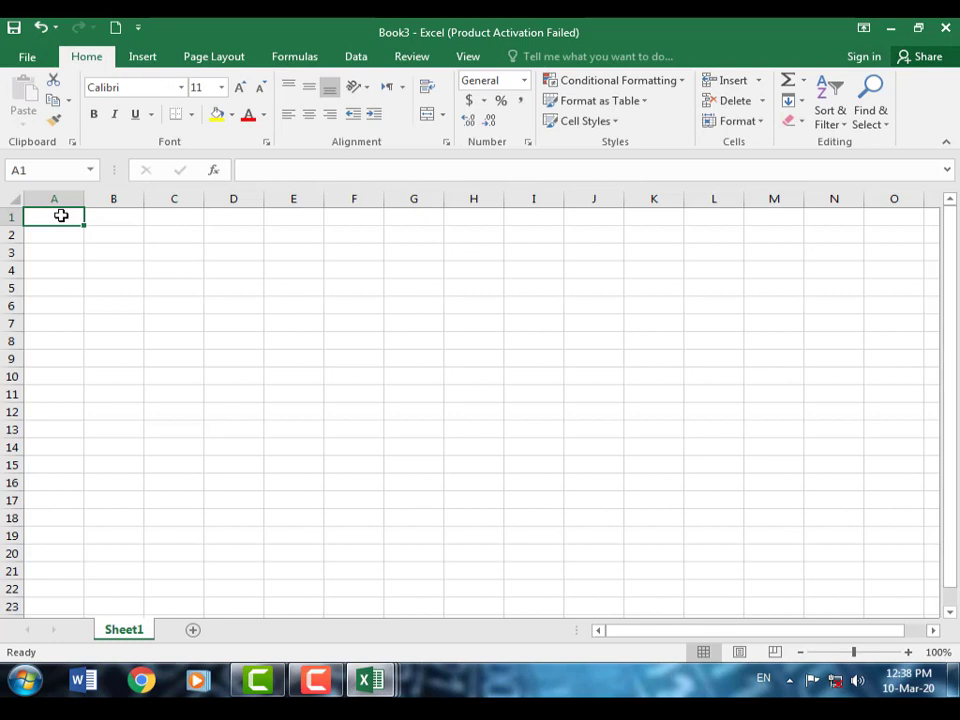
Enter the academy's three-word name down cells B3 to B5, one word per cell, with Computer in B4 and Academy in B5.
left_click(97, 305)
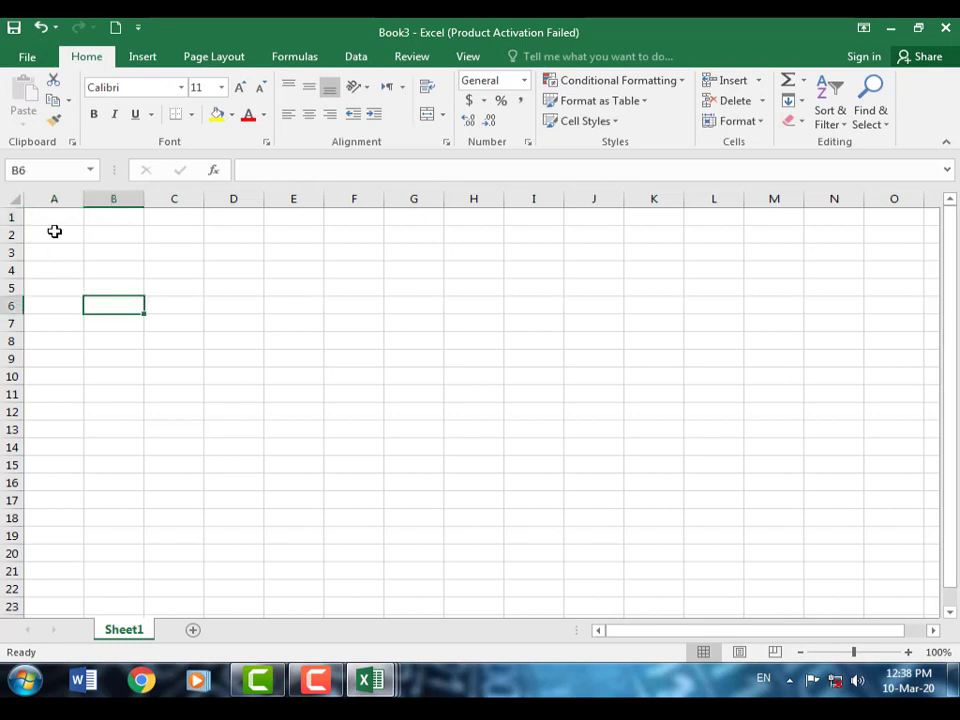
left_click(116, 249)
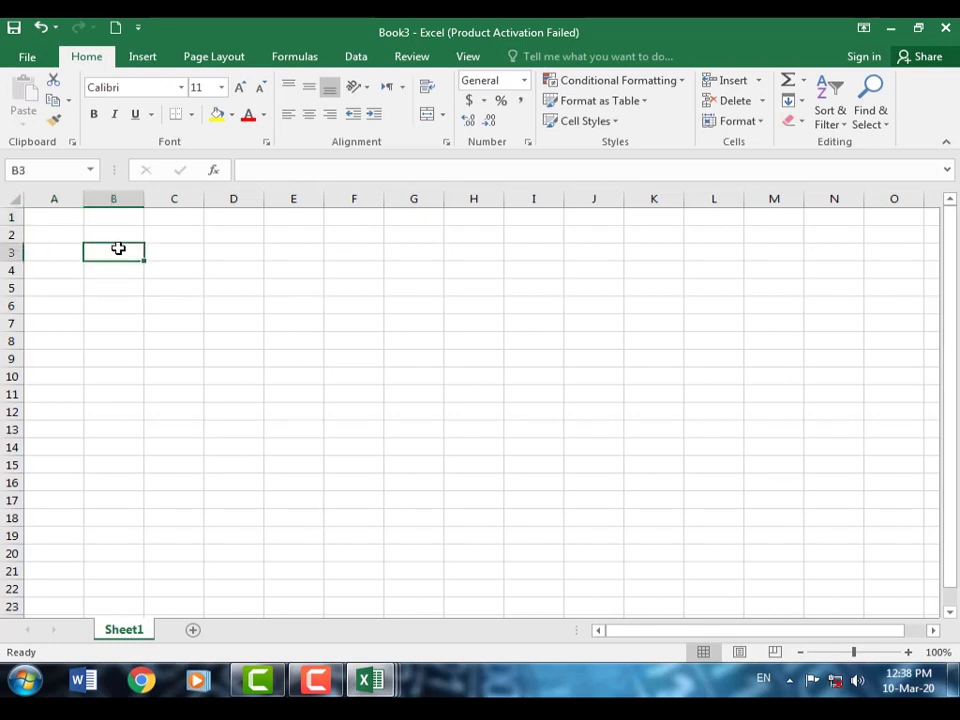
type("Waseem")
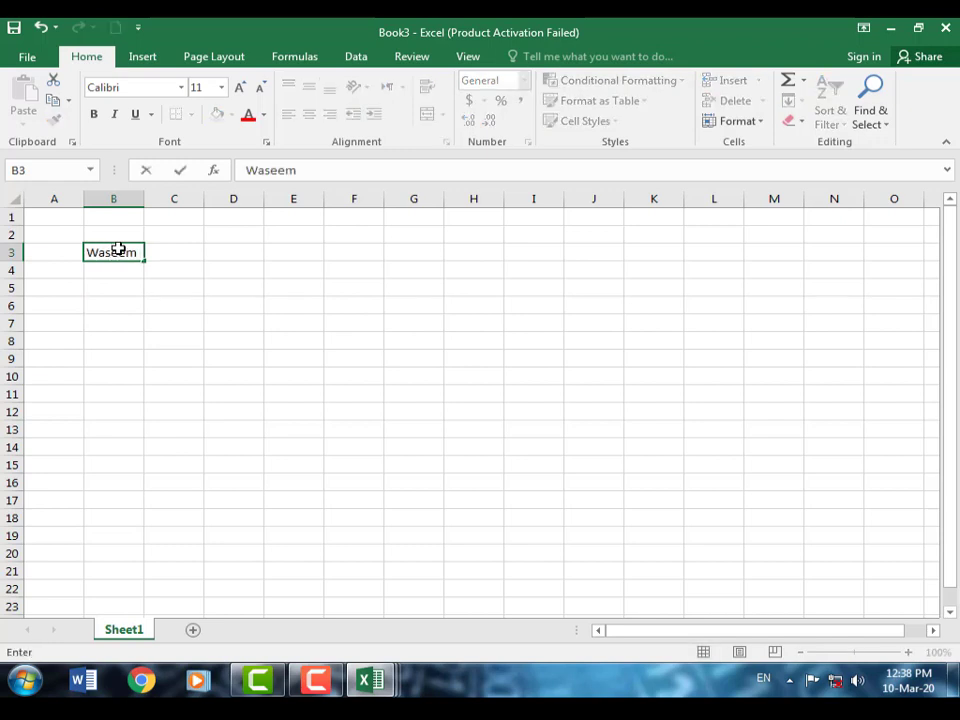
key("Return")
type("Computgg")
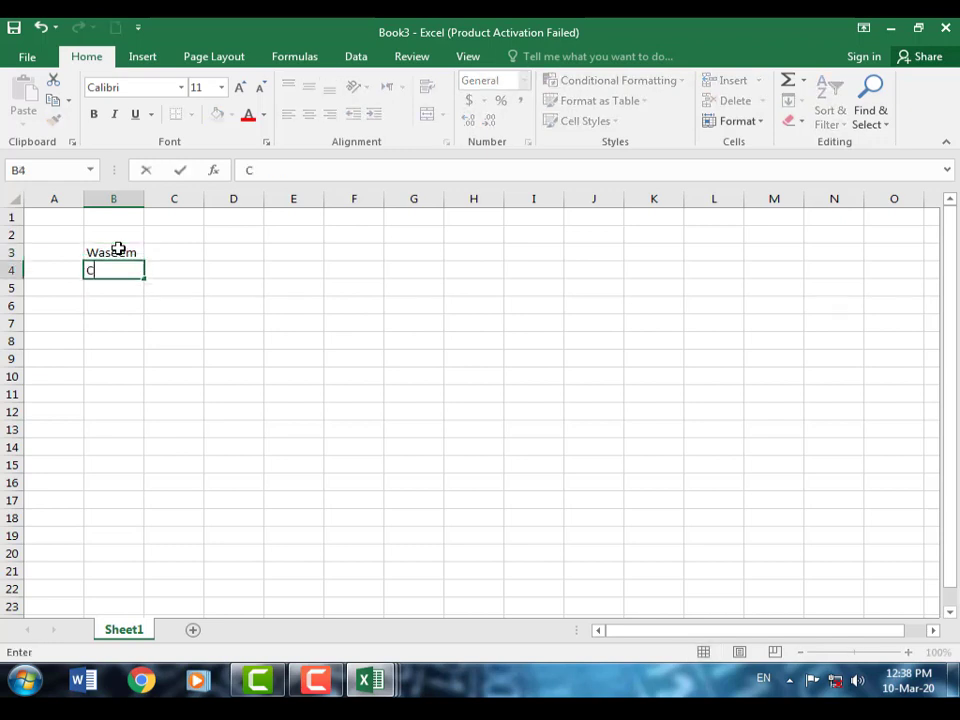
key("BackSpace")
key("BackSpace")
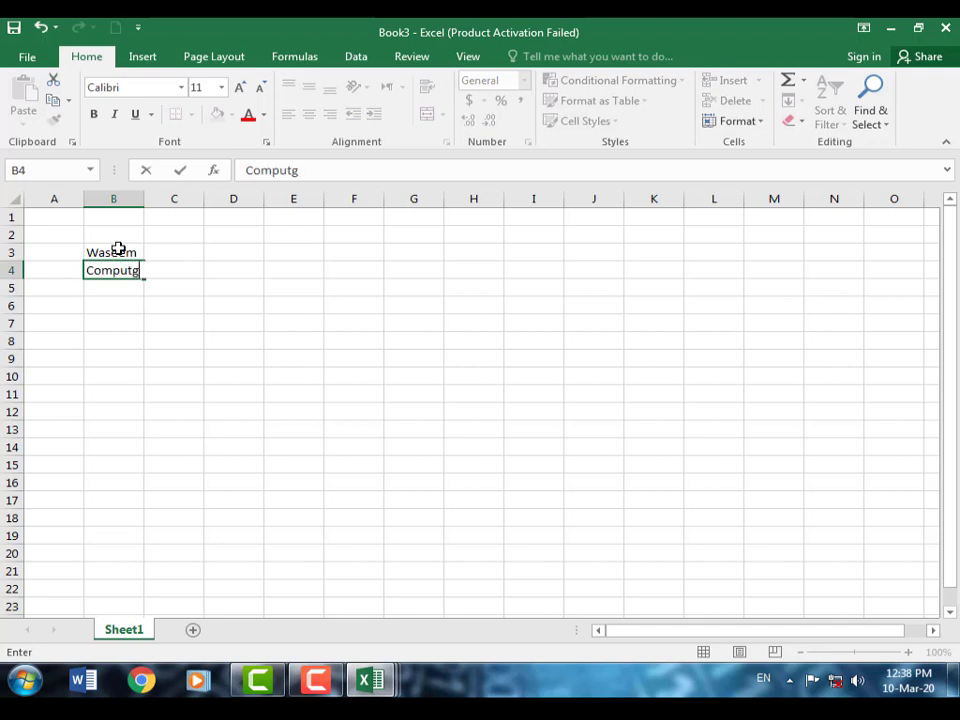
type("er")
key("Return")
type("Acadekm")
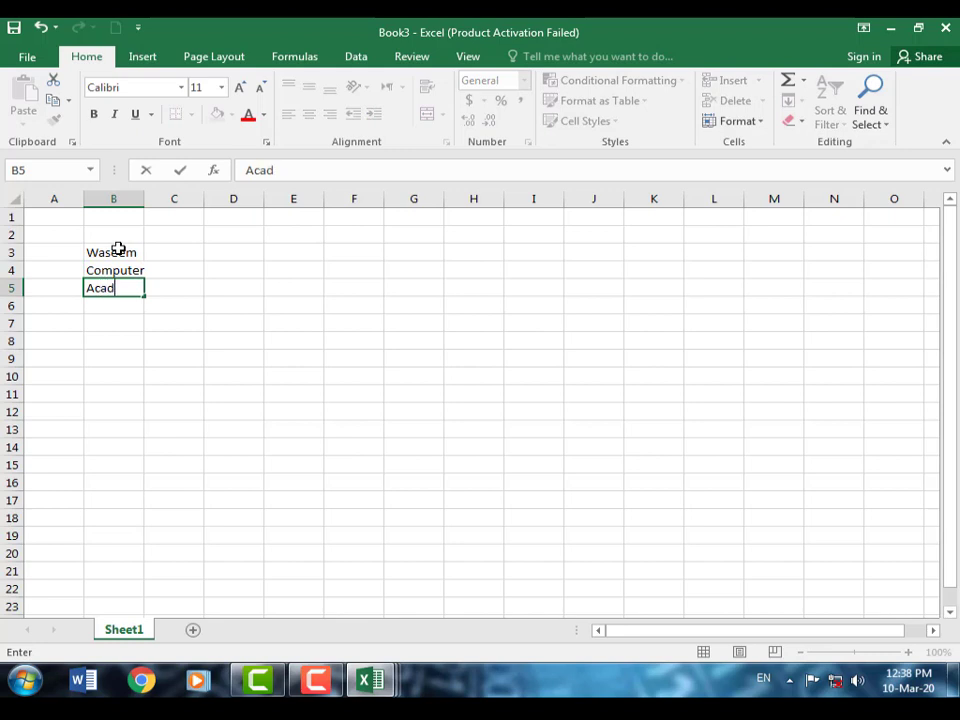
key("BackSpace")
key("BackSpace")
type("my")
Look through the OneDrive and This PC locations offered for saving the workbook.
left_click(21, 60)
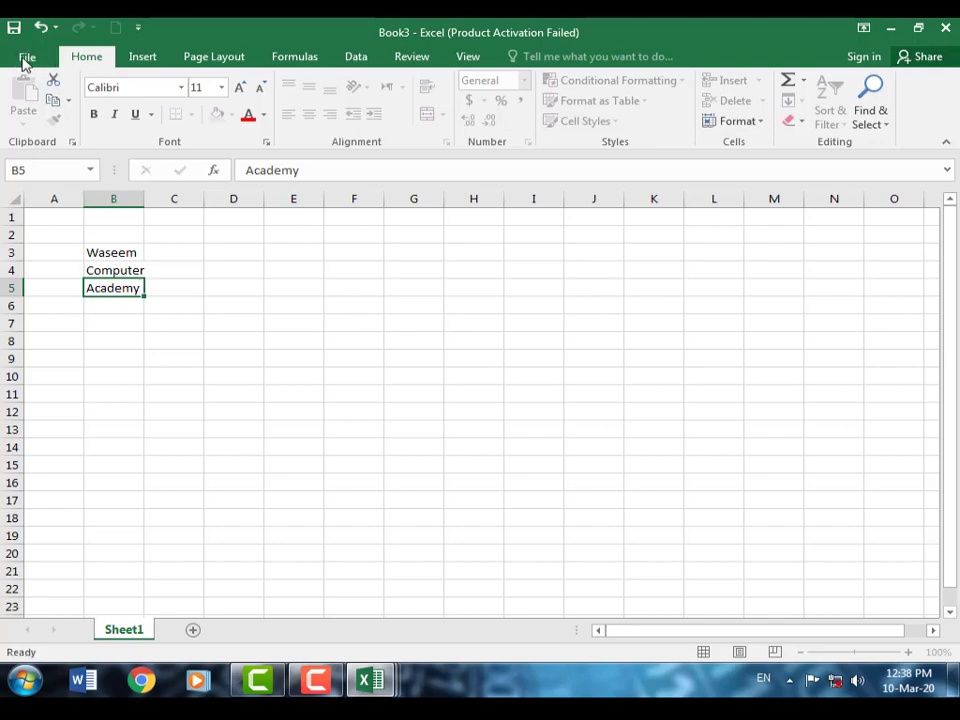
left_click(50, 207)
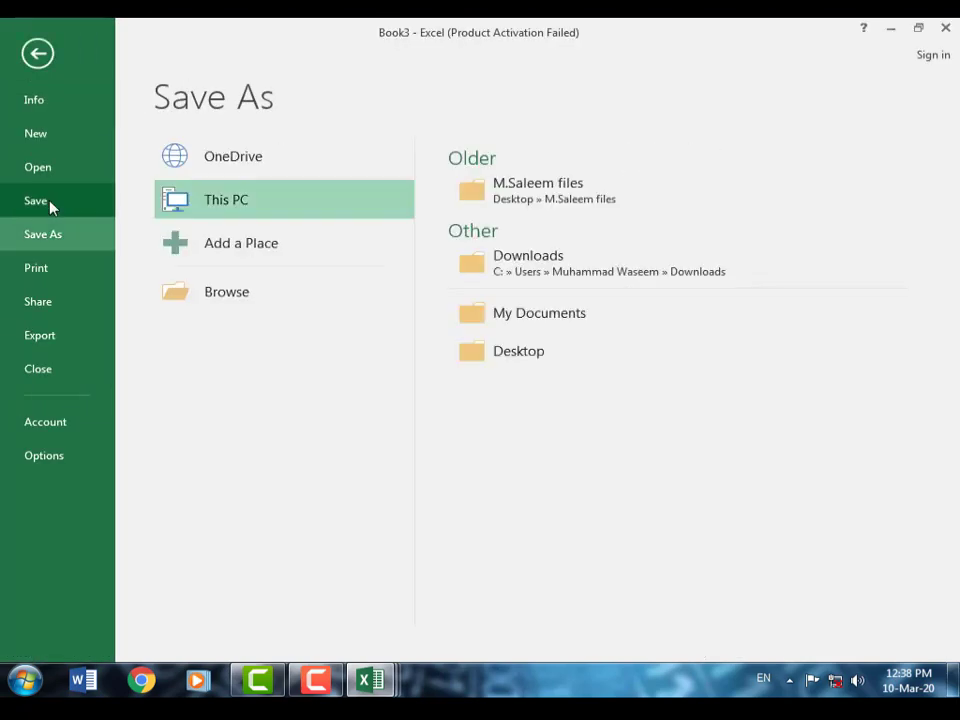
left_click(256, 172)
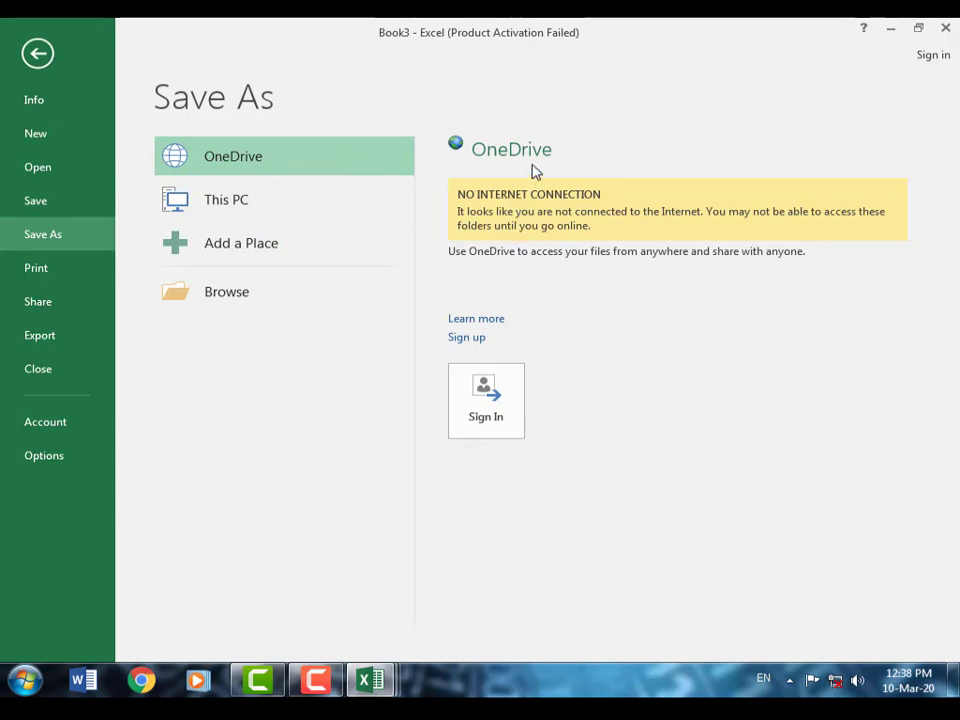
left_click(255, 213)
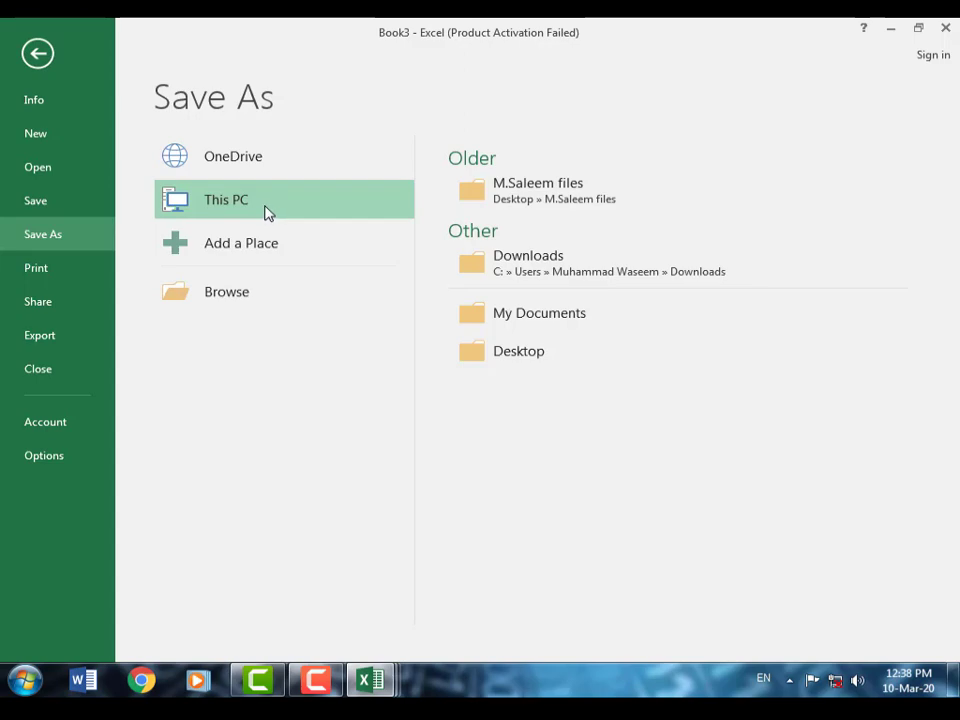
Save the workbook in the Documents library as an Excel Workbook, named with the word in B3 followed by 1.
double_click(267, 213)
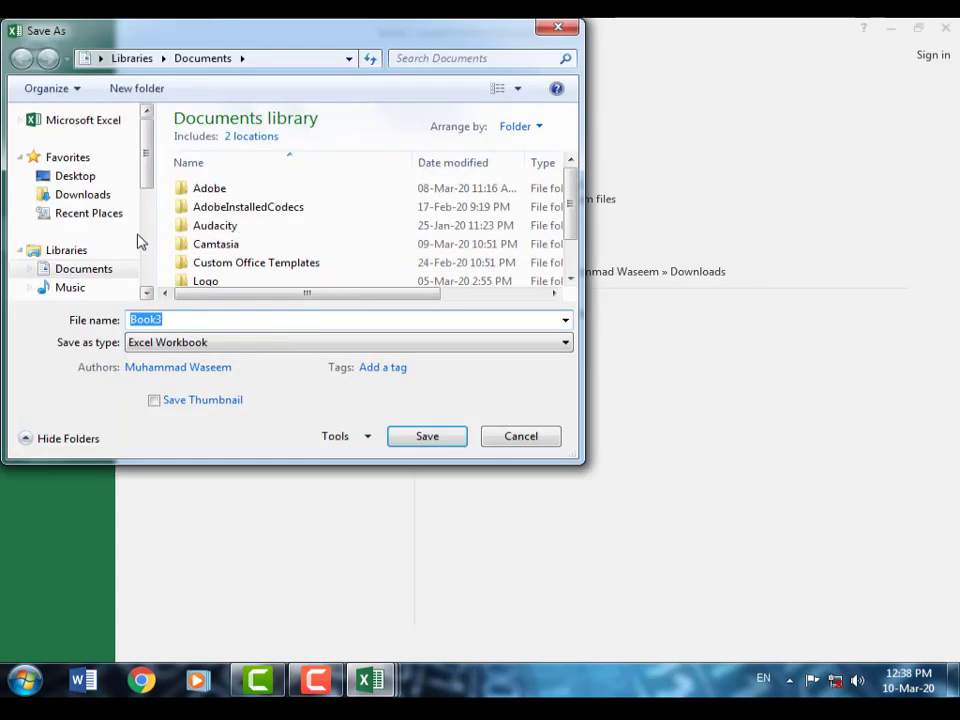
left_click_drag(146, 184, 150, 204)
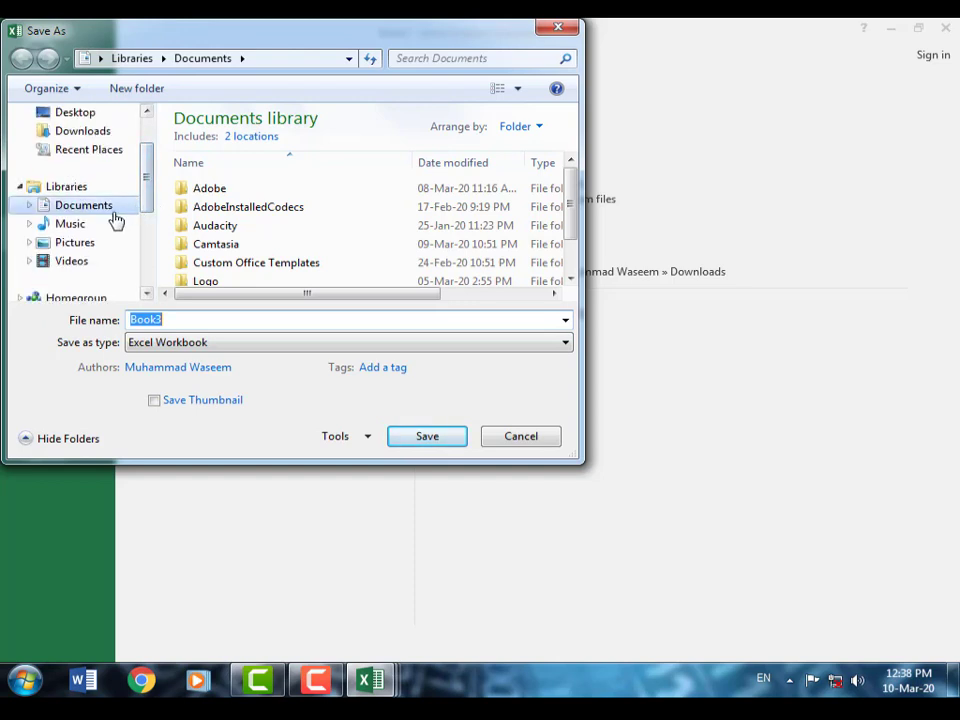
left_click(102, 210)
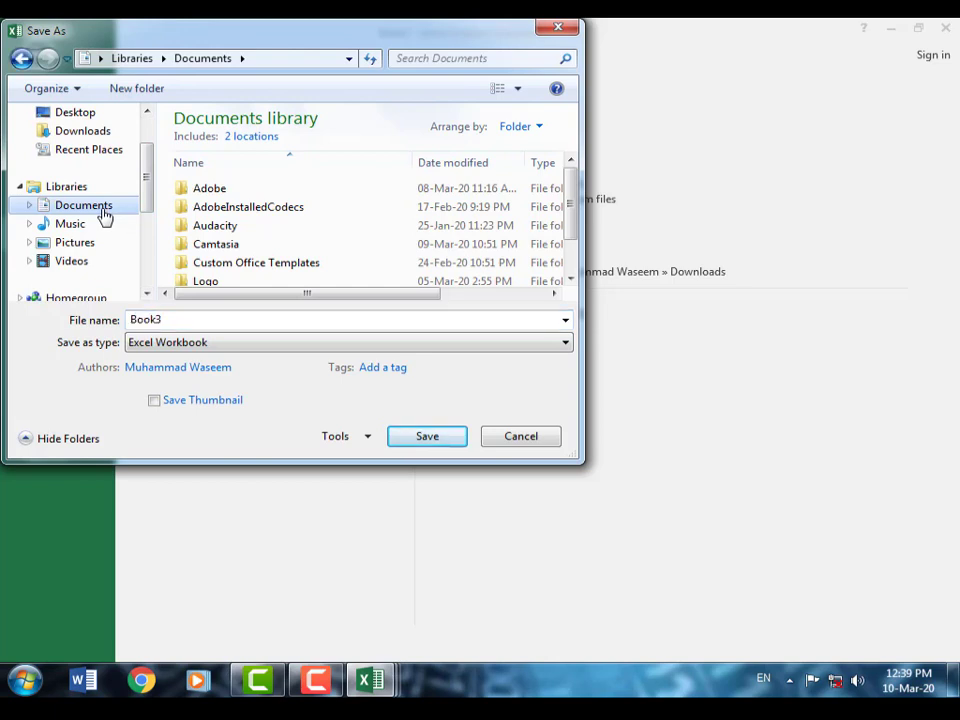
left_click(176, 319)
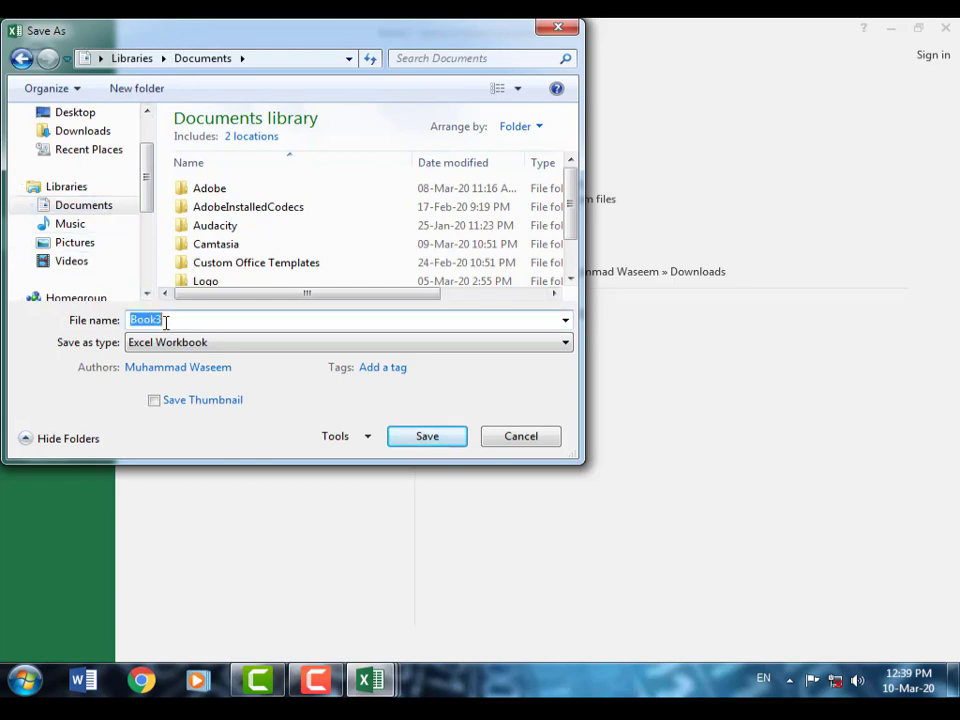
left_click_drag(169, 321, 131, 322)
key("BackSpace")
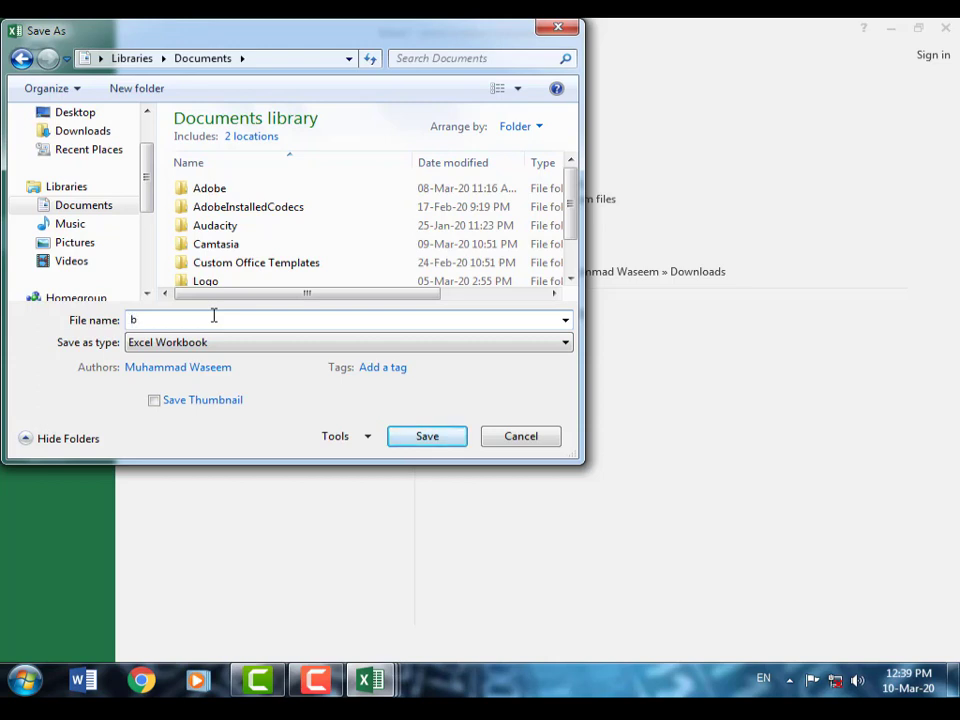
type("Waseem 1")
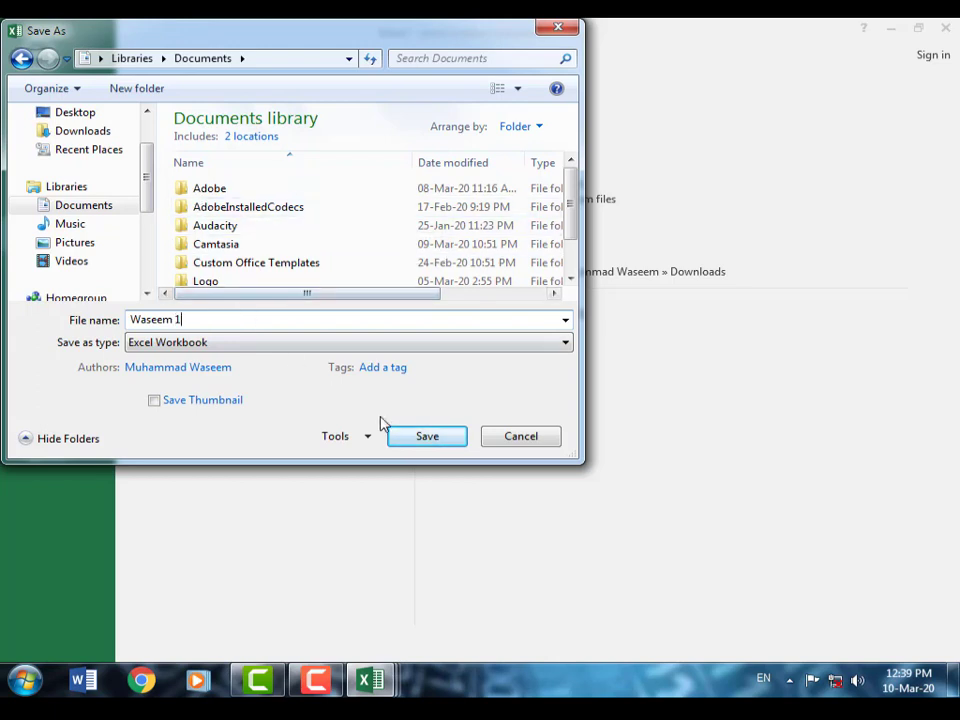
left_click(427, 437)
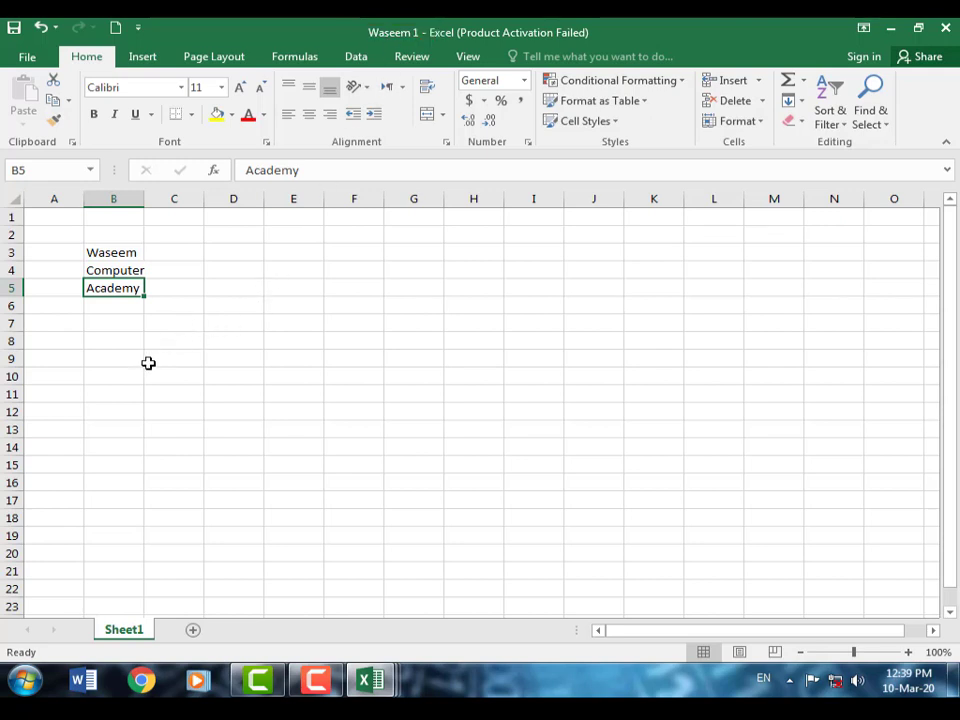
Save a copy of the workbook in the Documents library, named with the word in B3 followed by 2.
left_click(28, 58)
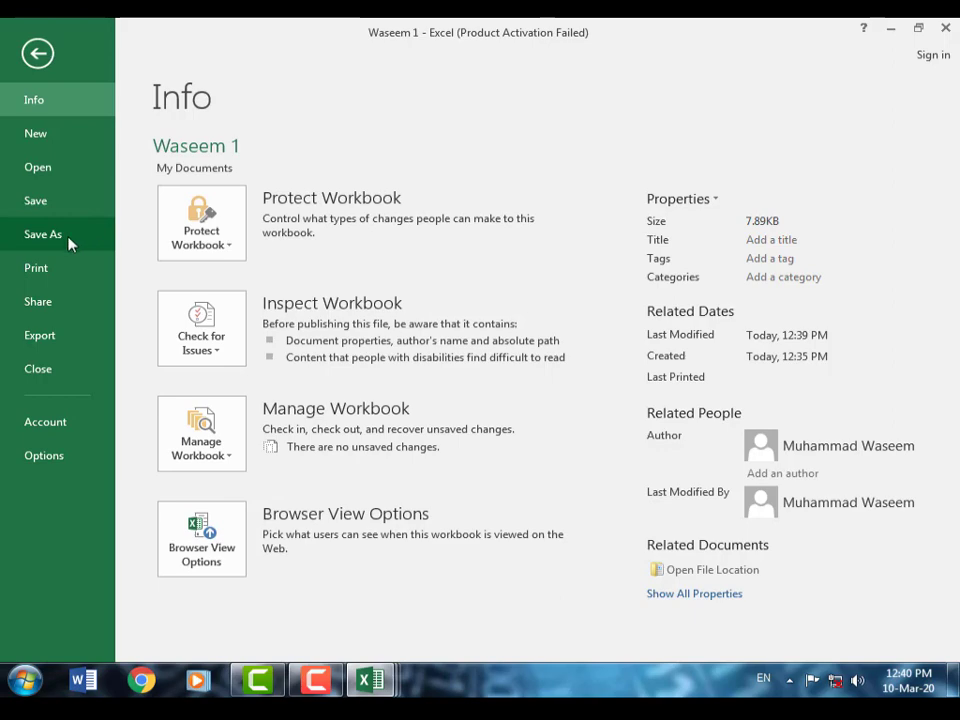
left_click(36, 52)
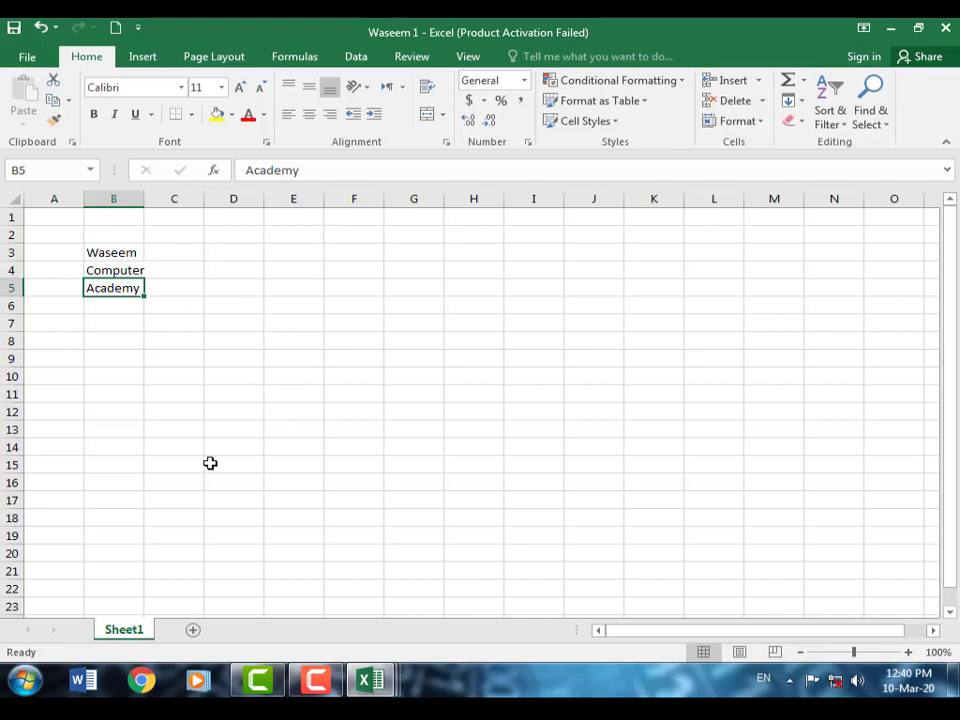
left_click(27, 57)
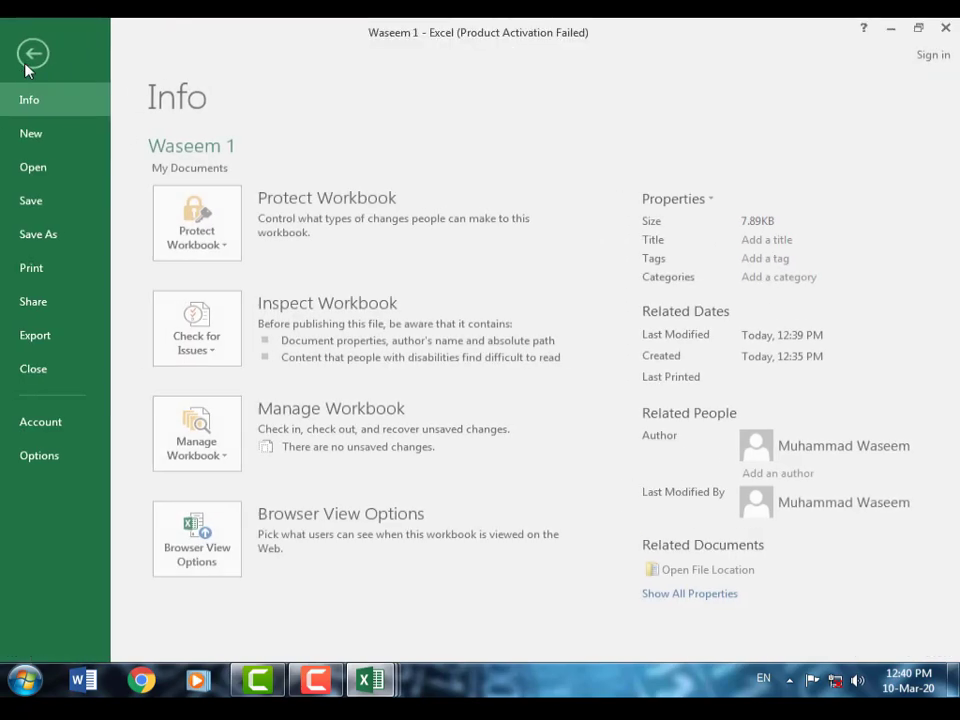
left_click(40, 238)
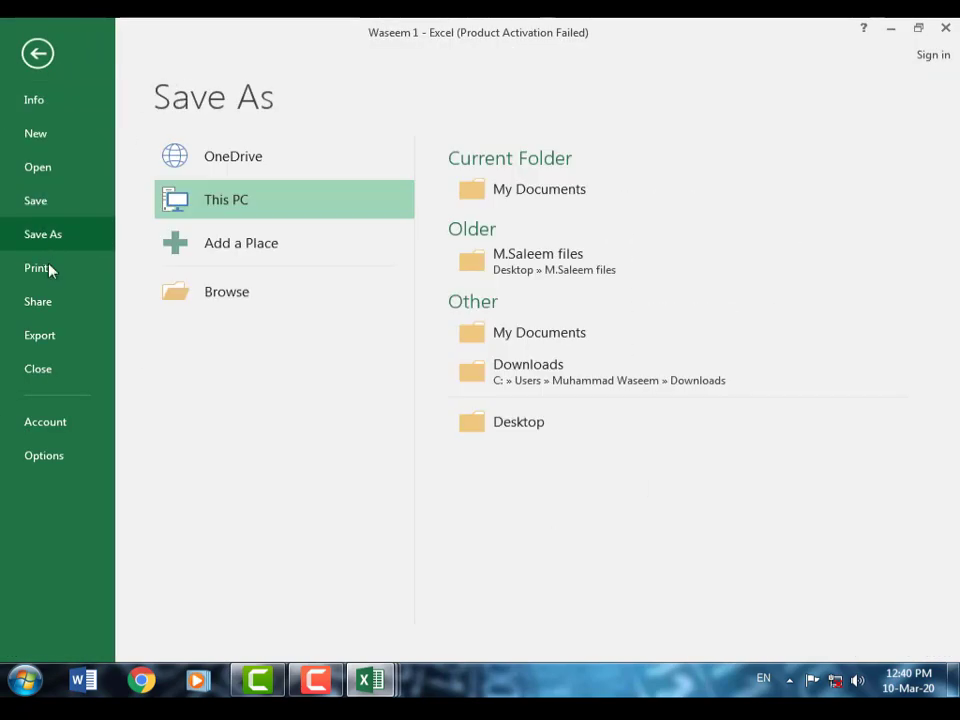
left_click(279, 212)
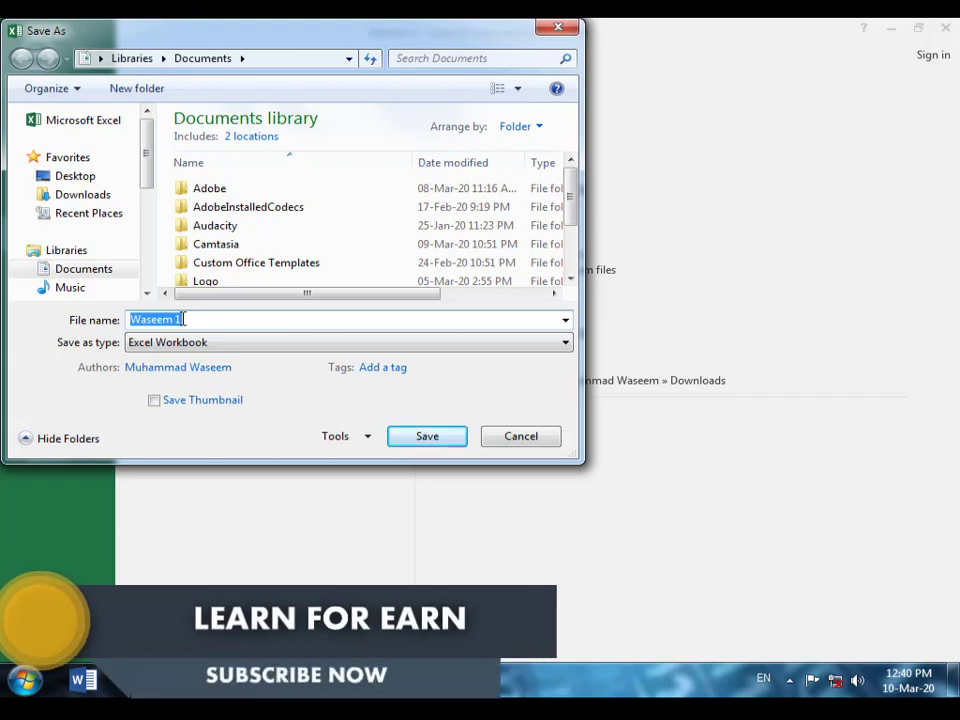
type("Wasee")
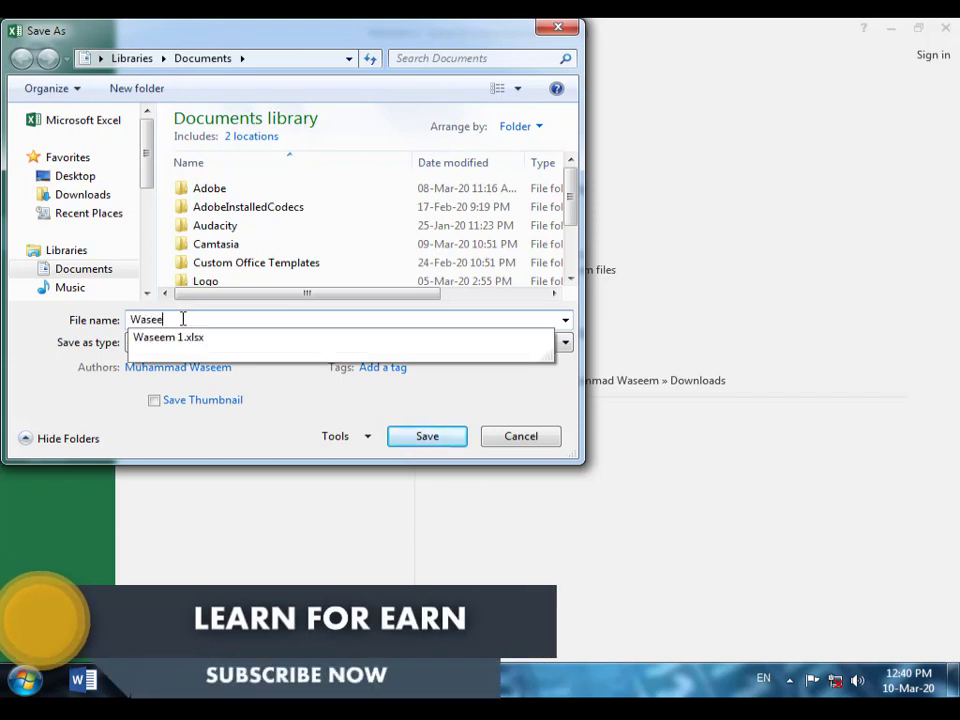
type(",")
key("BackSpace")
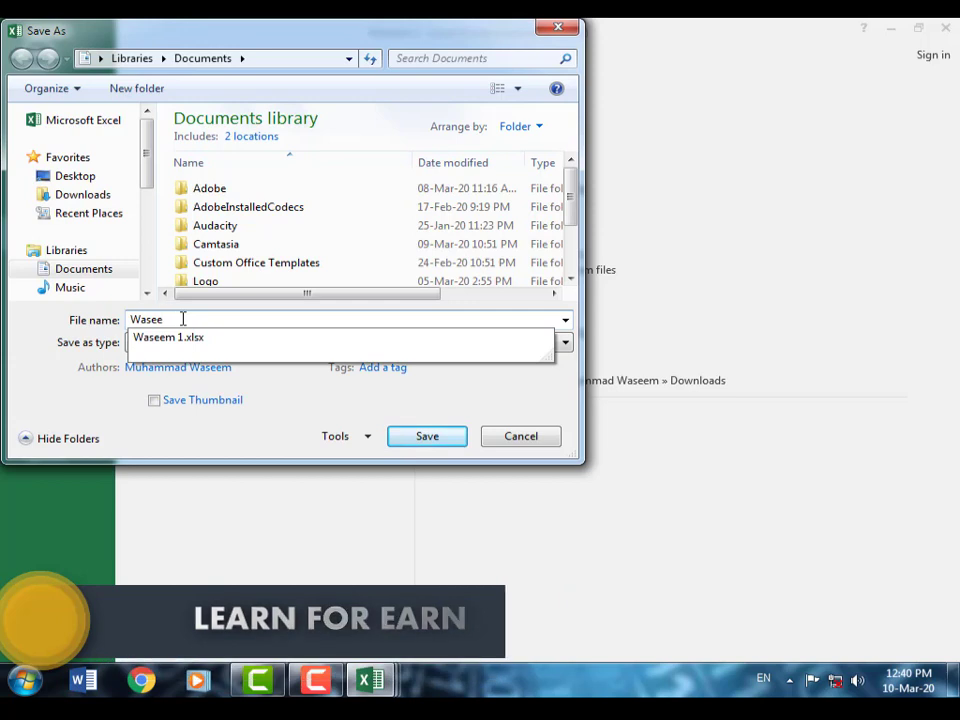
type("m ")
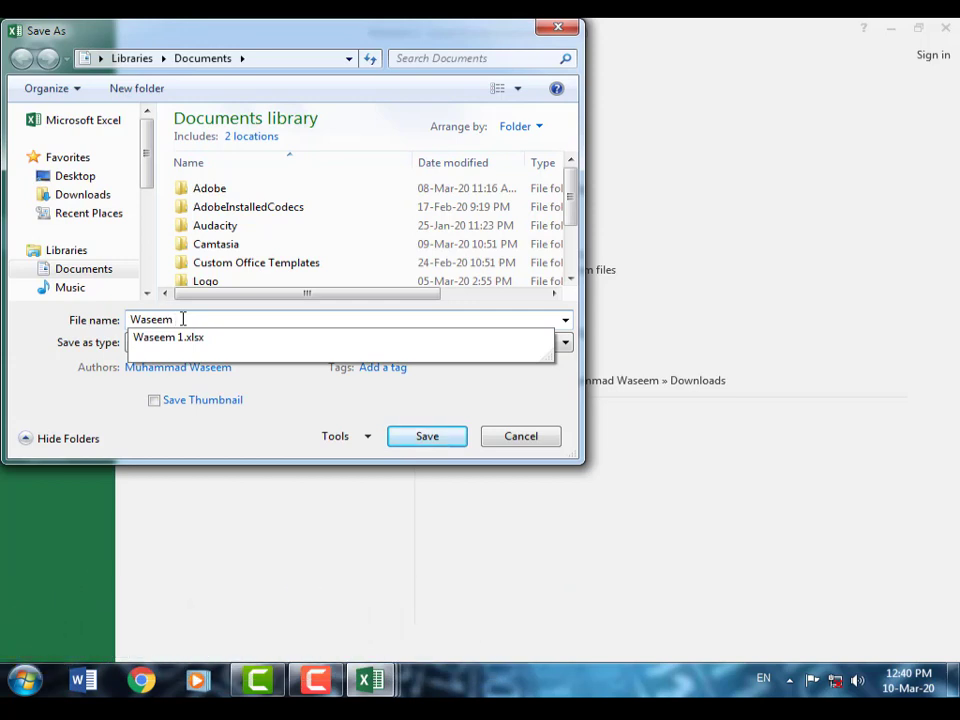
type("2")
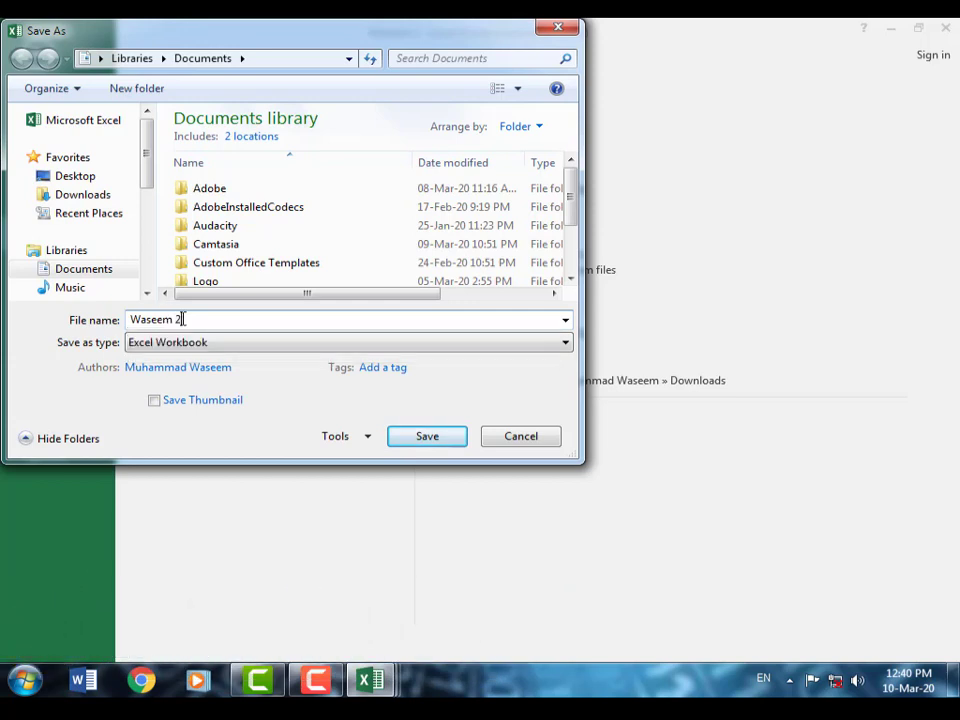
left_click(427, 436)
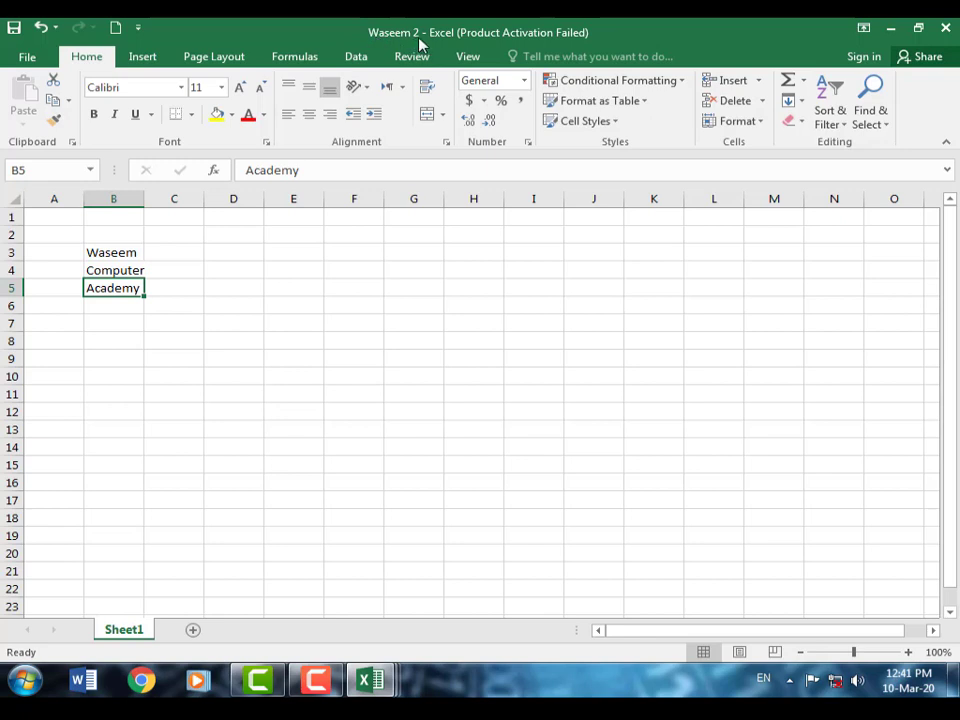
View the recent workbooks offered for opening, and return to the worksheet at cell B7 without opening one.
left_click(33, 66)
left_click(60, 170)
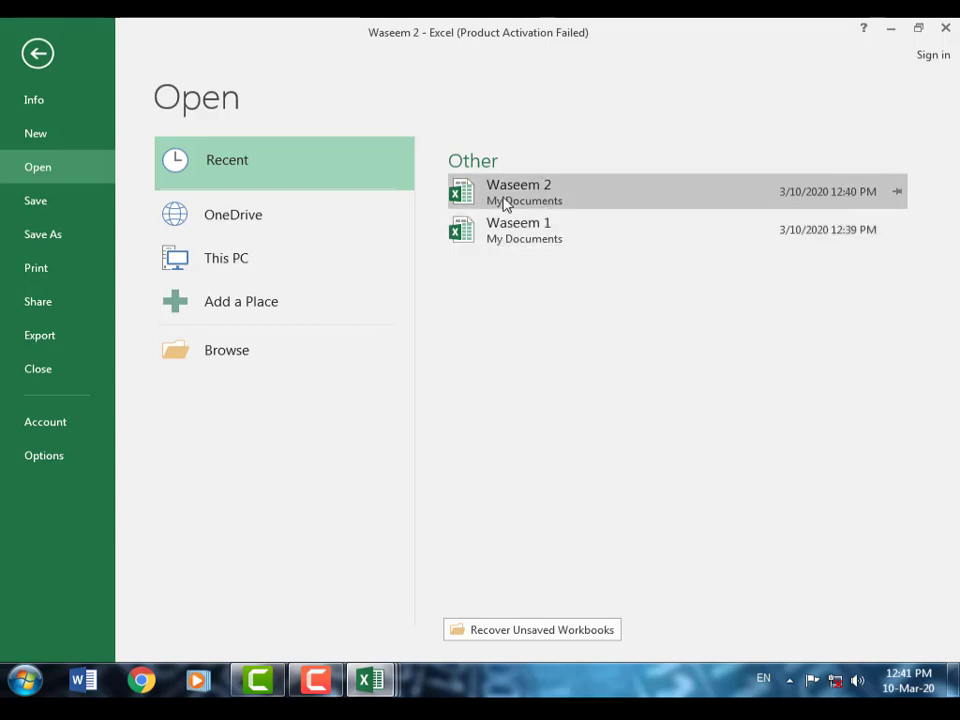
left_click(38, 55)
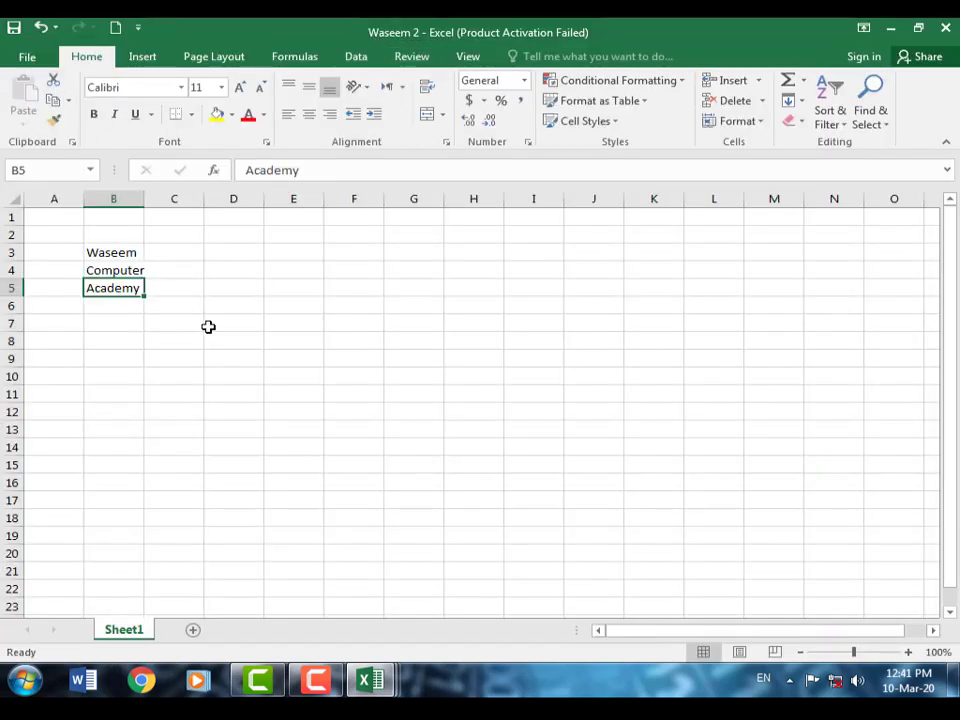
left_click(122, 322)
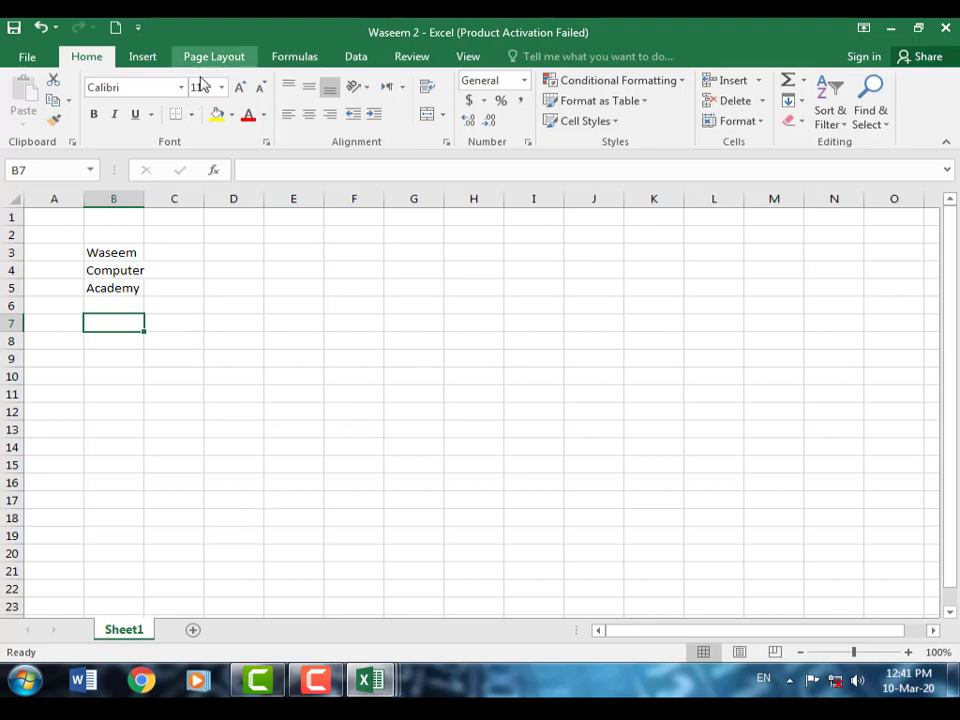
Bring up the workbook's print settings, set 4 copies and choose Microsoft XPS Document Writer as the printer.
left_click(28, 57)
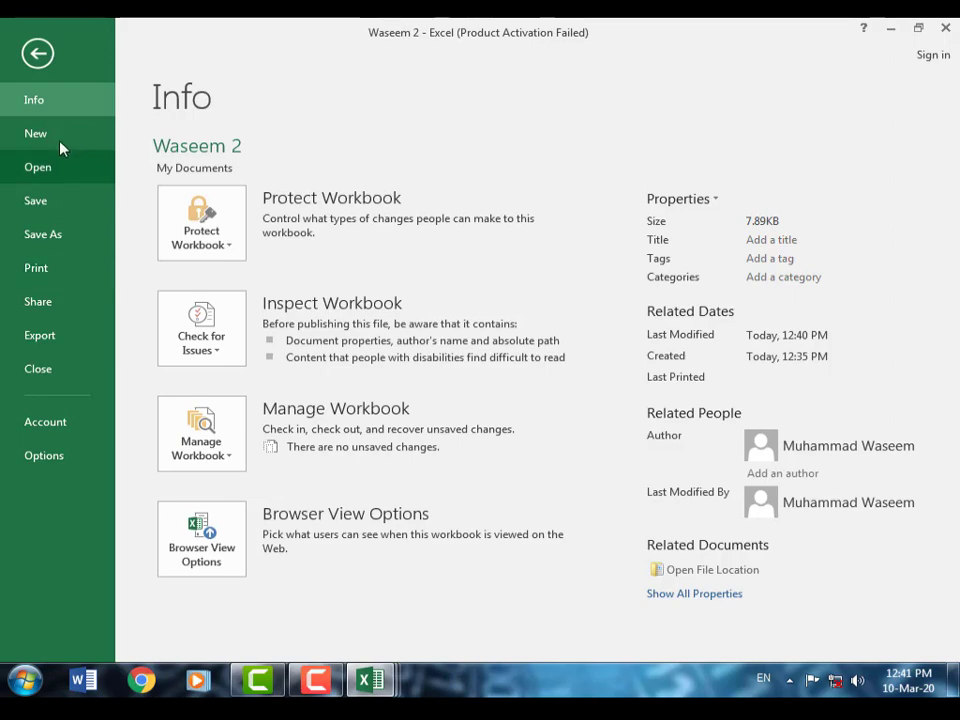
left_click(37, 55)
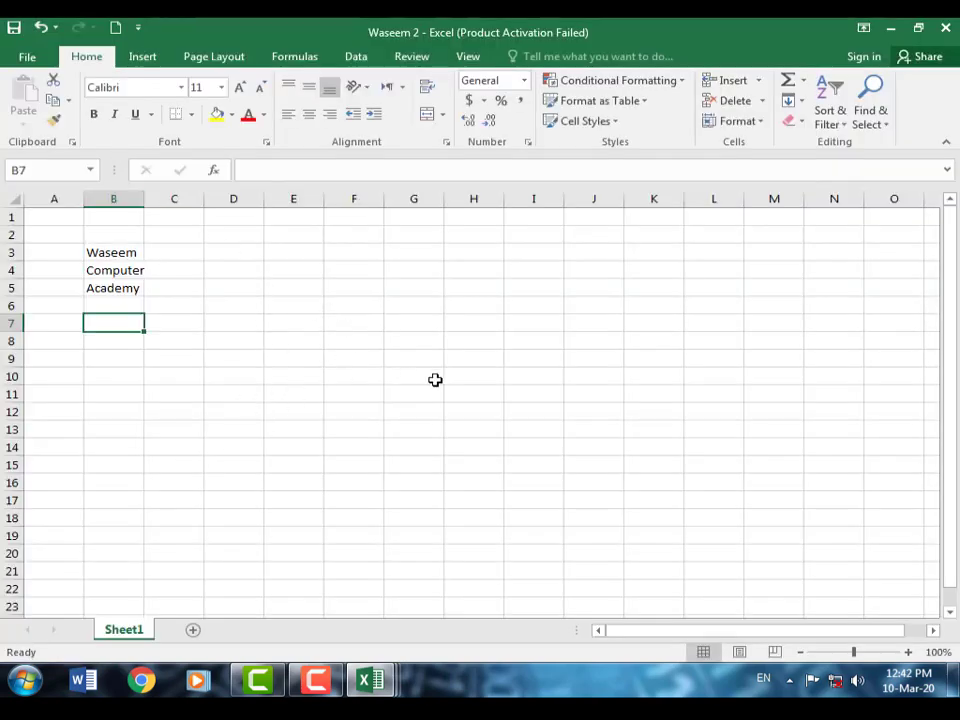
left_click(33, 58)
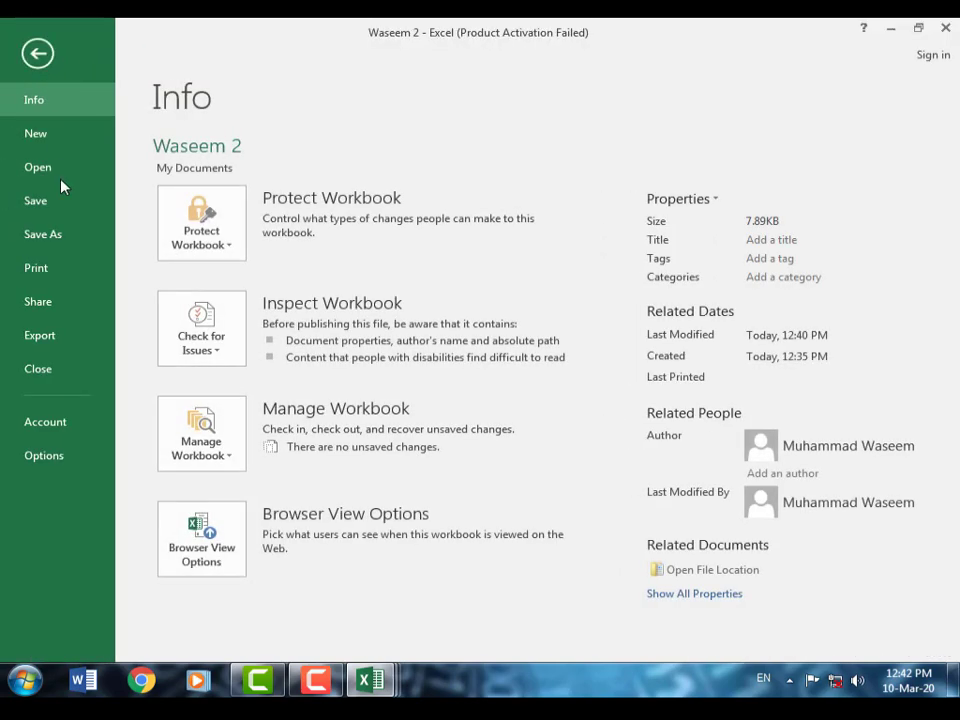
left_click(61, 279)
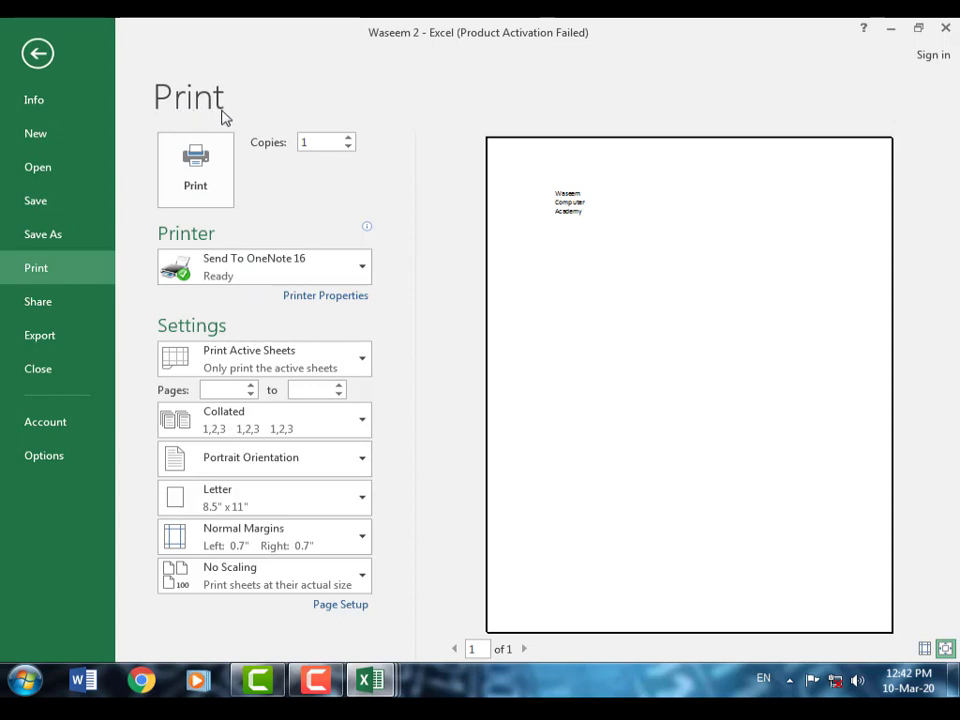
left_click(348, 140)
left_click(349, 148)
left_click(353, 276)
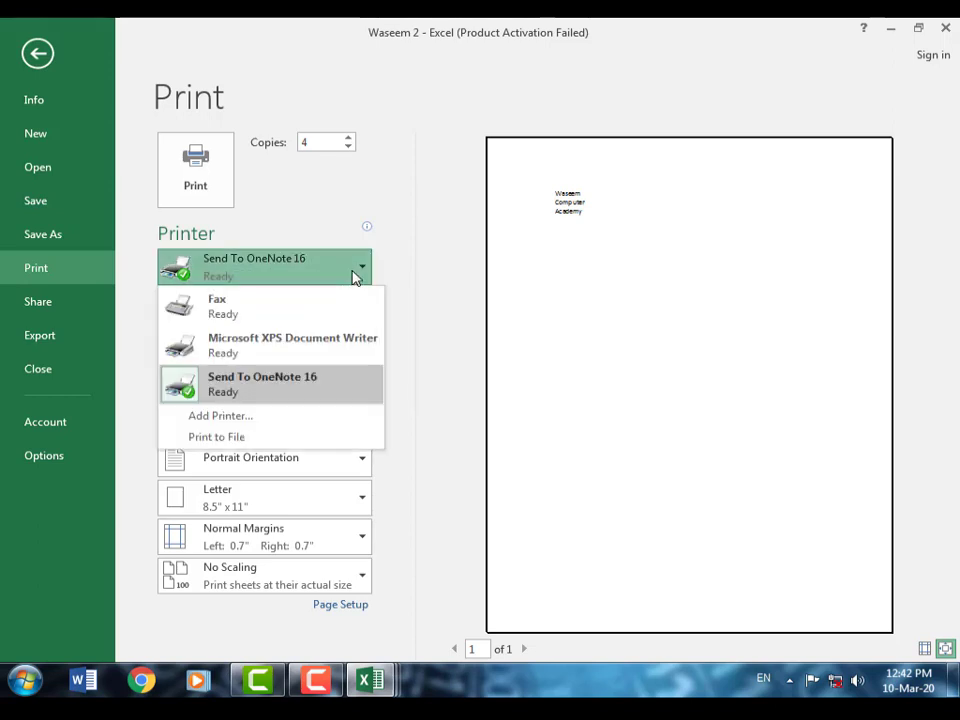
left_click(268, 345)
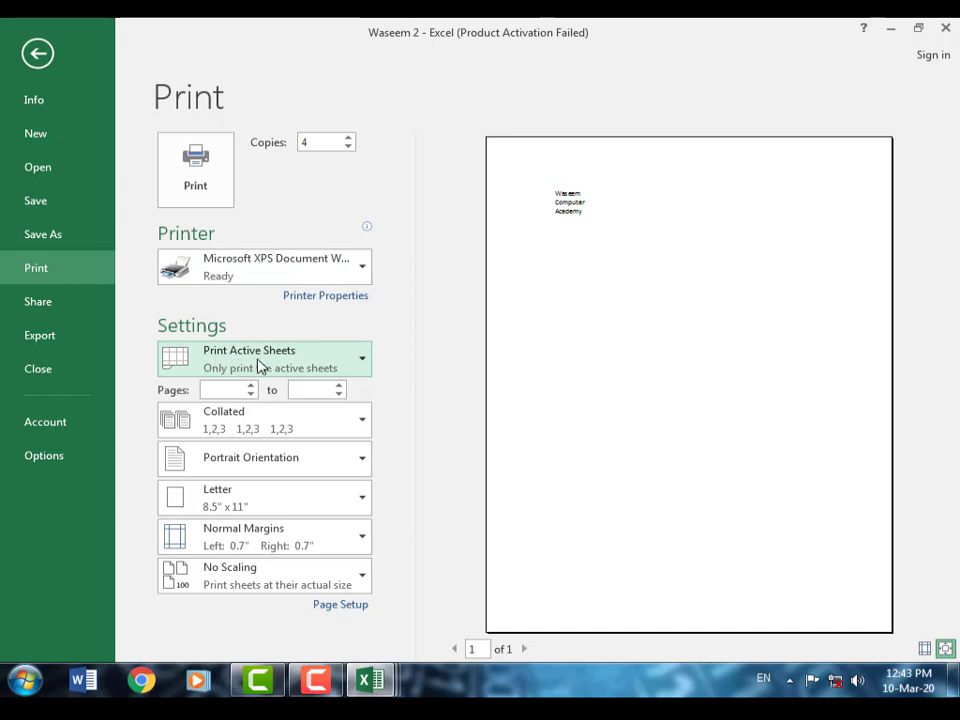
Try Print Entire Workbook as the print scope, and settle on Print Selection.
left_click(360, 362)
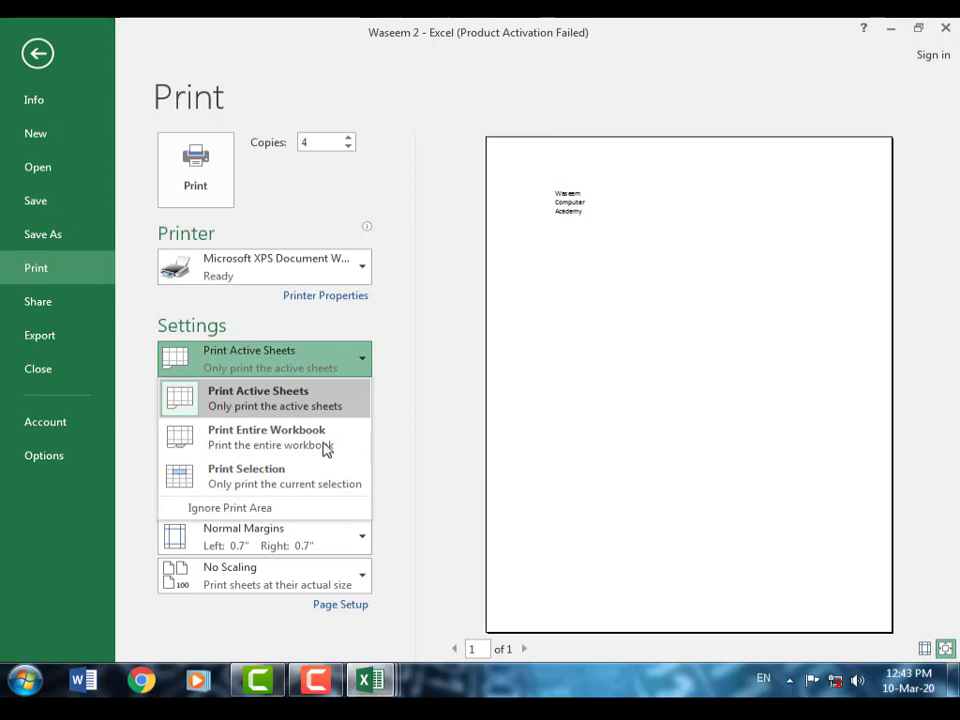
left_click(245, 440)
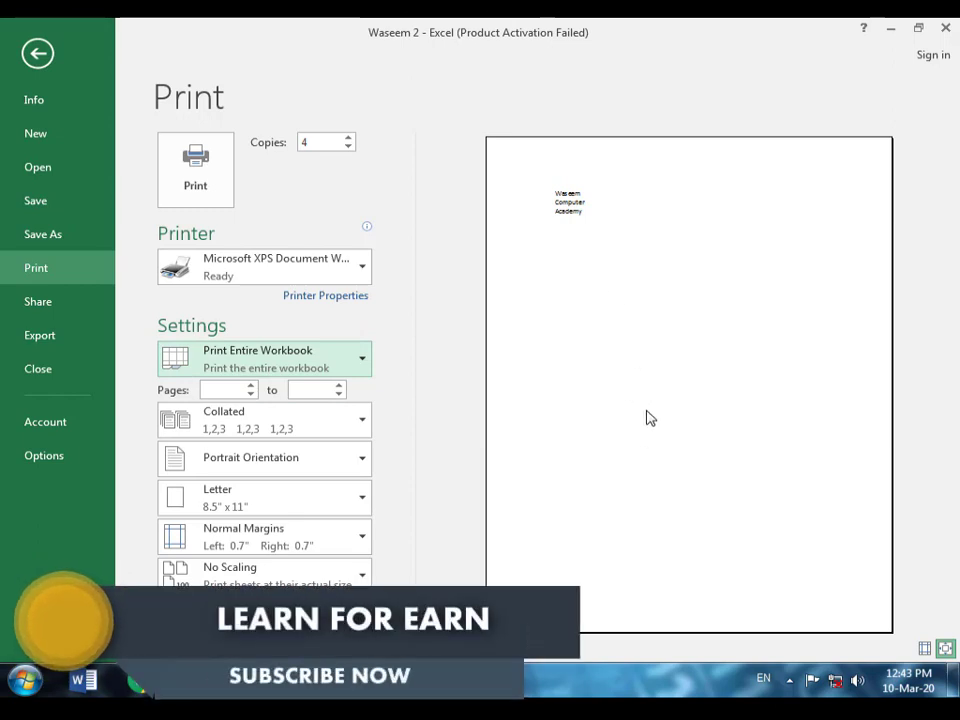
left_click(333, 368)
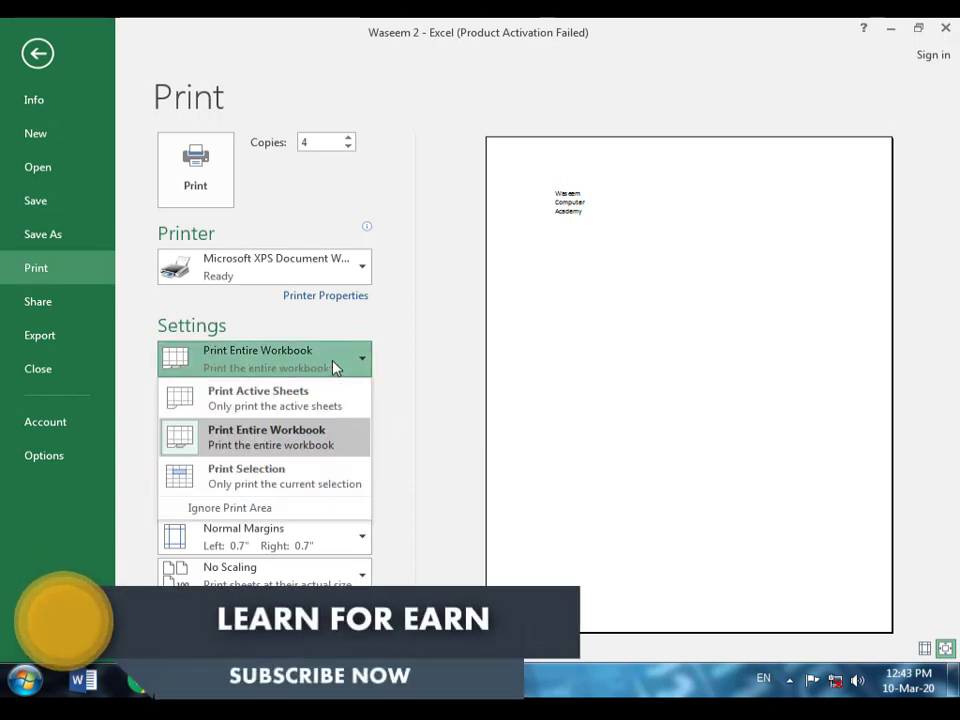
left_click(258, 482)
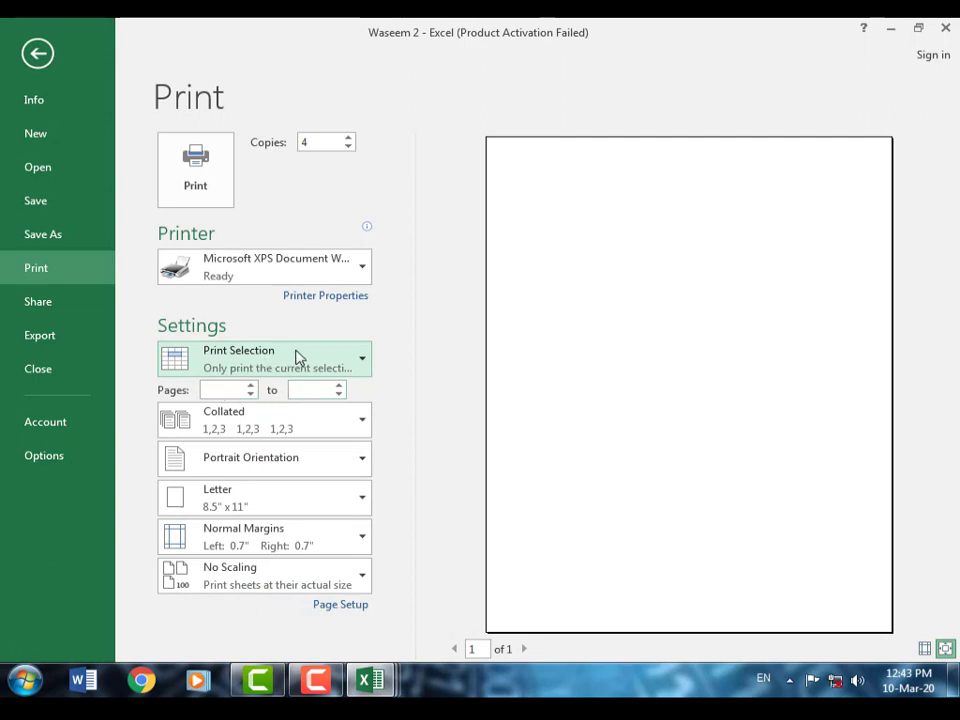
left_click(222, 389)
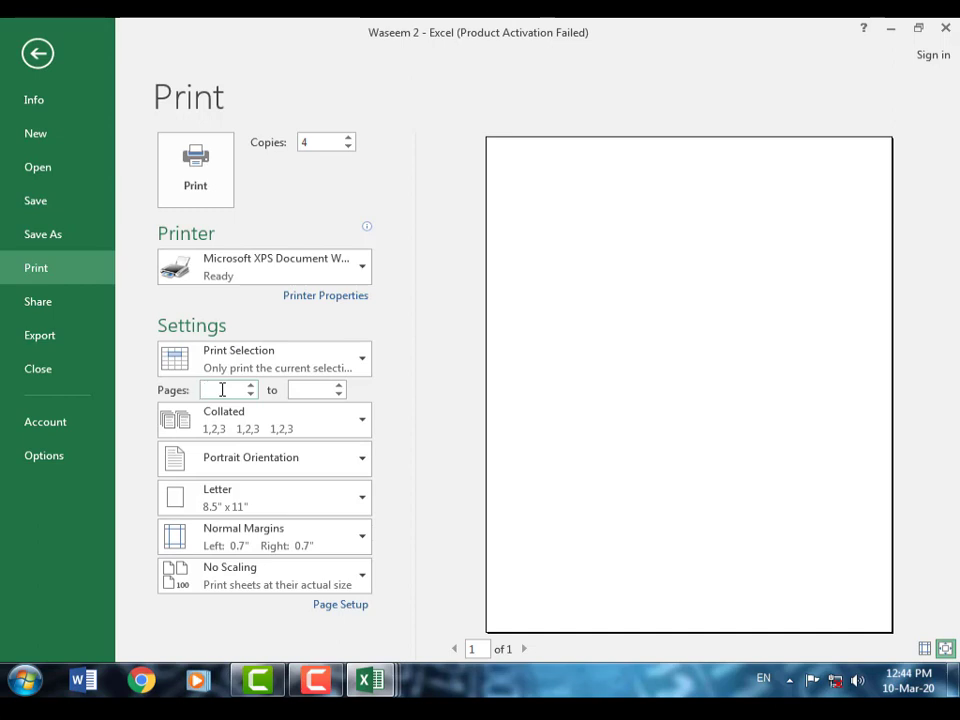
type("4,")
type("10")
key("Left")
key("Left")
key("BackSpace")
Set the page range to print from page 6 to page 15.
double_click(228, 391)
type("6")
left_click(313, 390)
type("15")
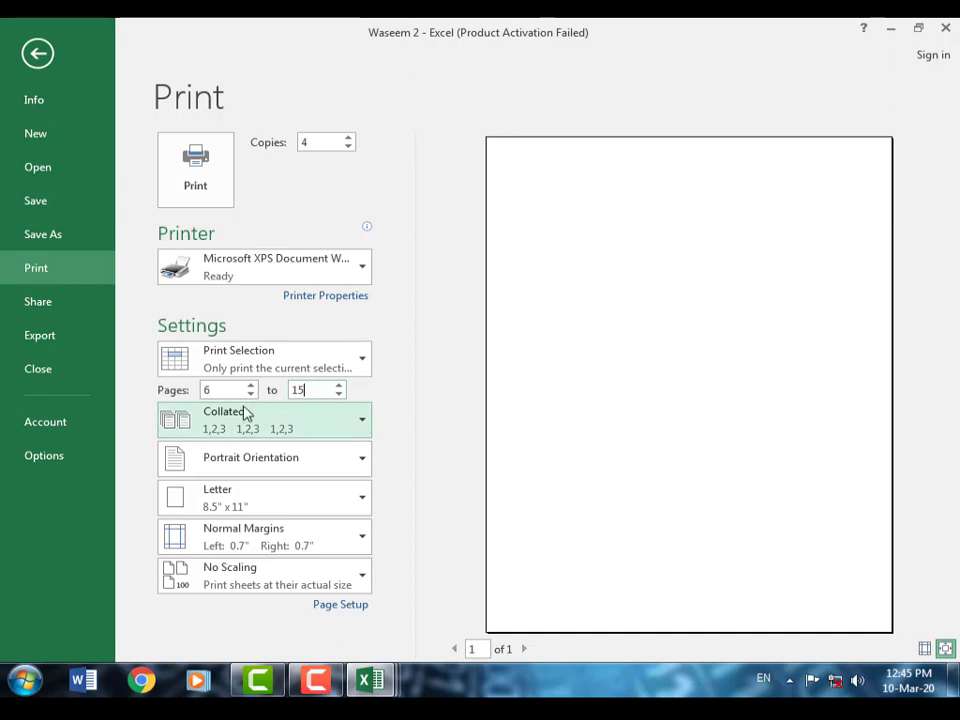
left_click(211, 394)
Configure the printout with collated copies, landscape orientation and Letter 8.5" x 11" paper.
left_click(360, 423)
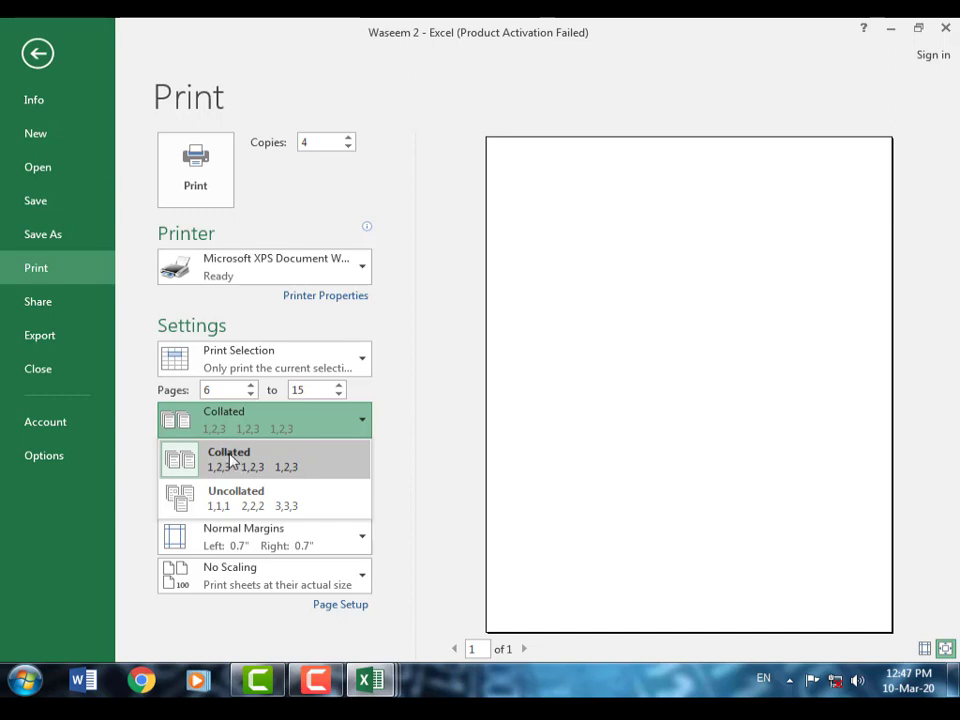
left_click(295, 470)
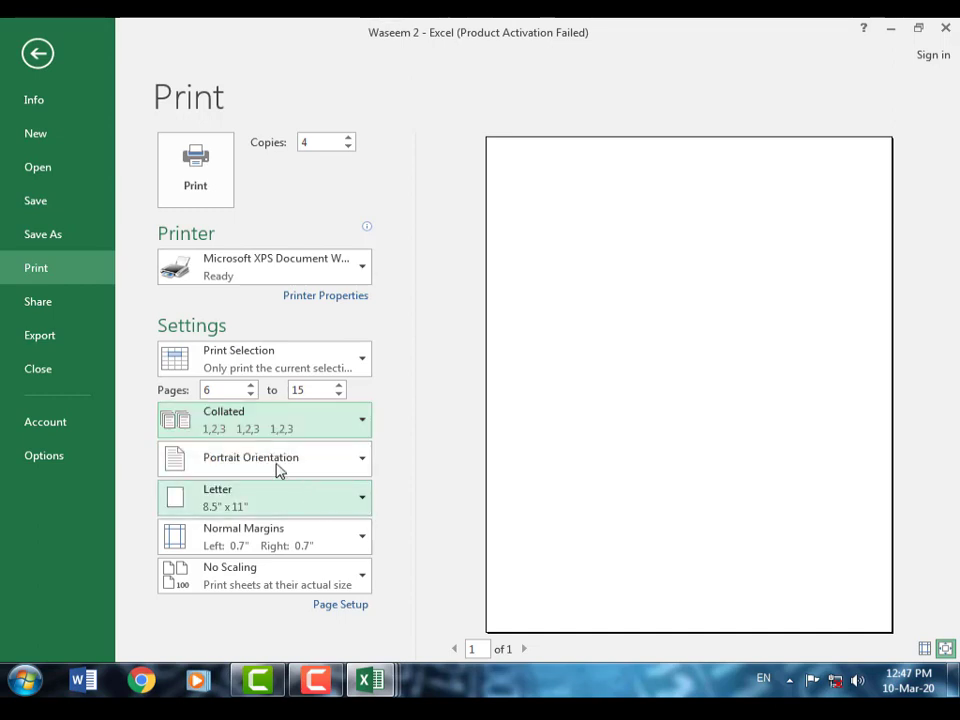
left_click(359, 466)
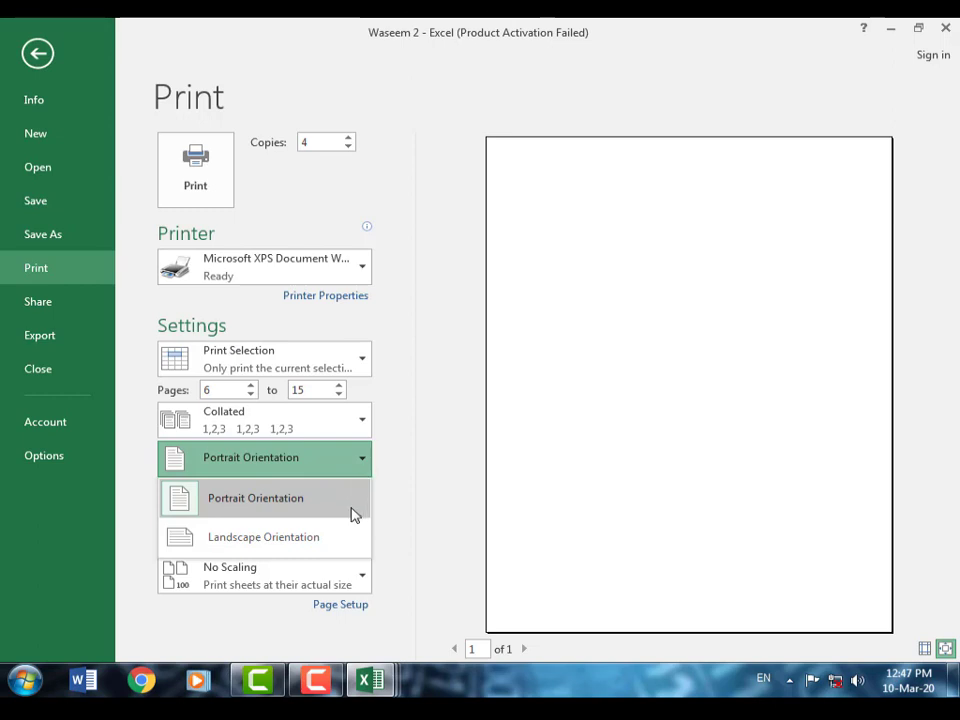
left_click(340, 543)
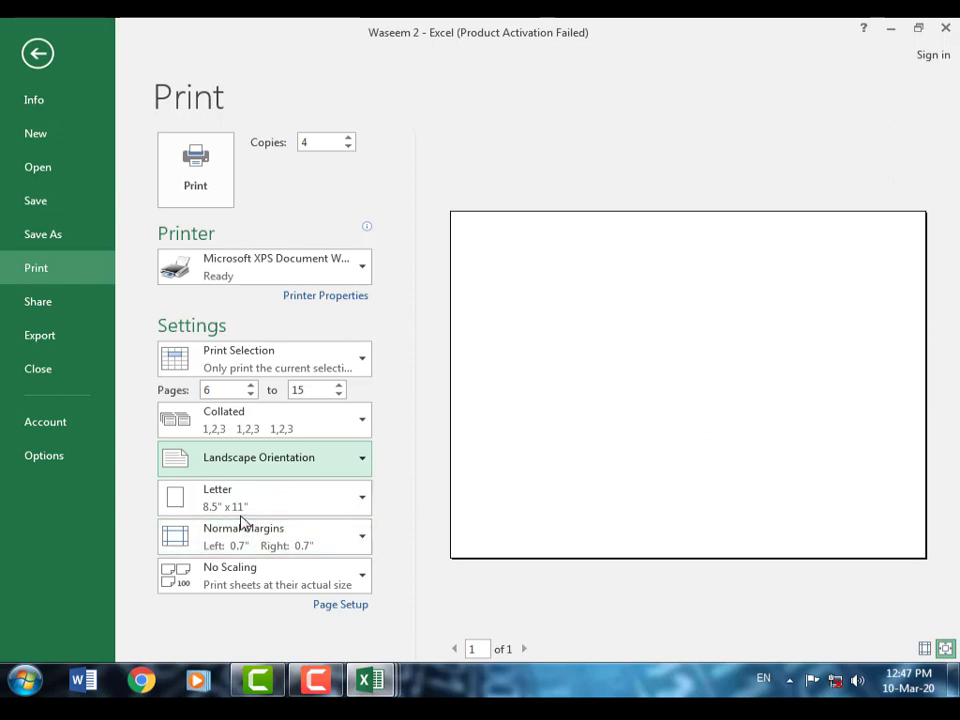
left_click(362, 507)
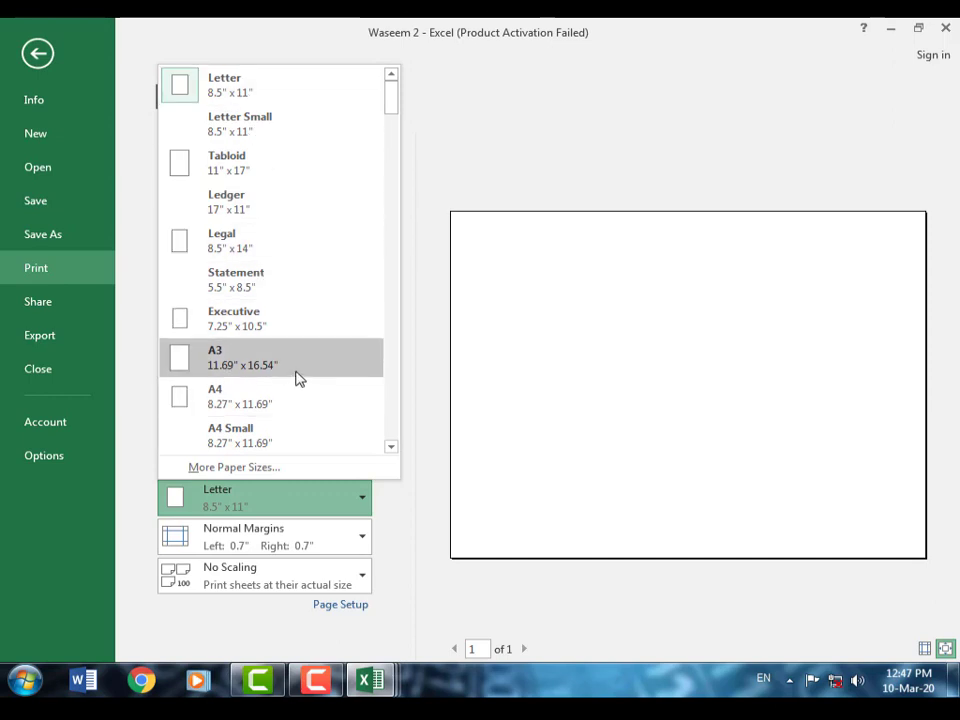
left_click(257, 94)
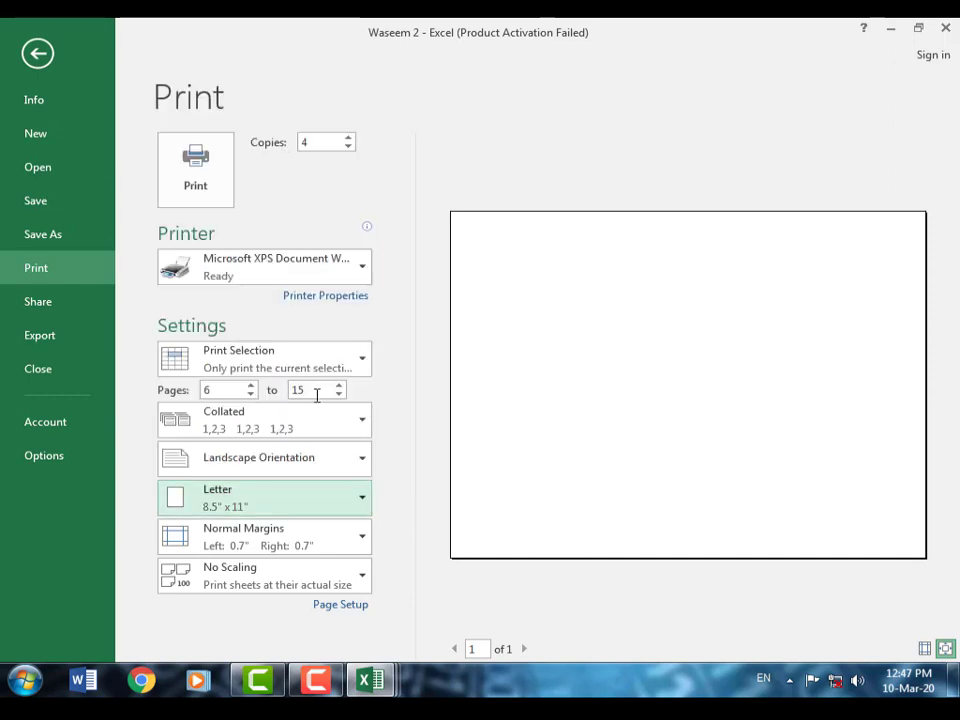
Try custom margins for the printout, lowering the left margin to 0 and raising it to 1.
left_click(358, 548)
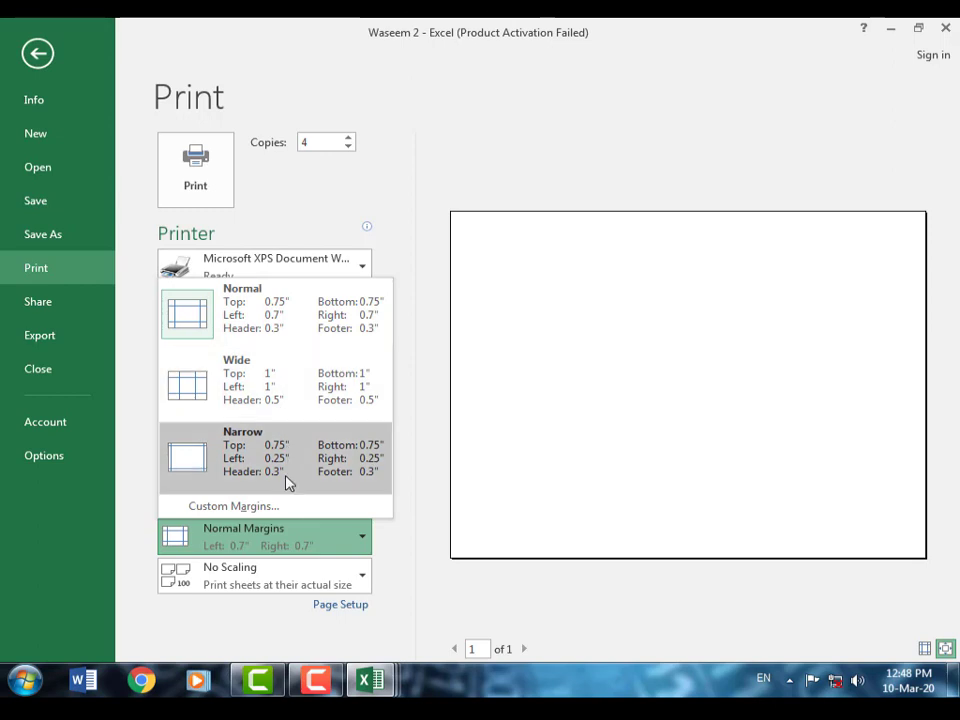
left_click(243, 515)
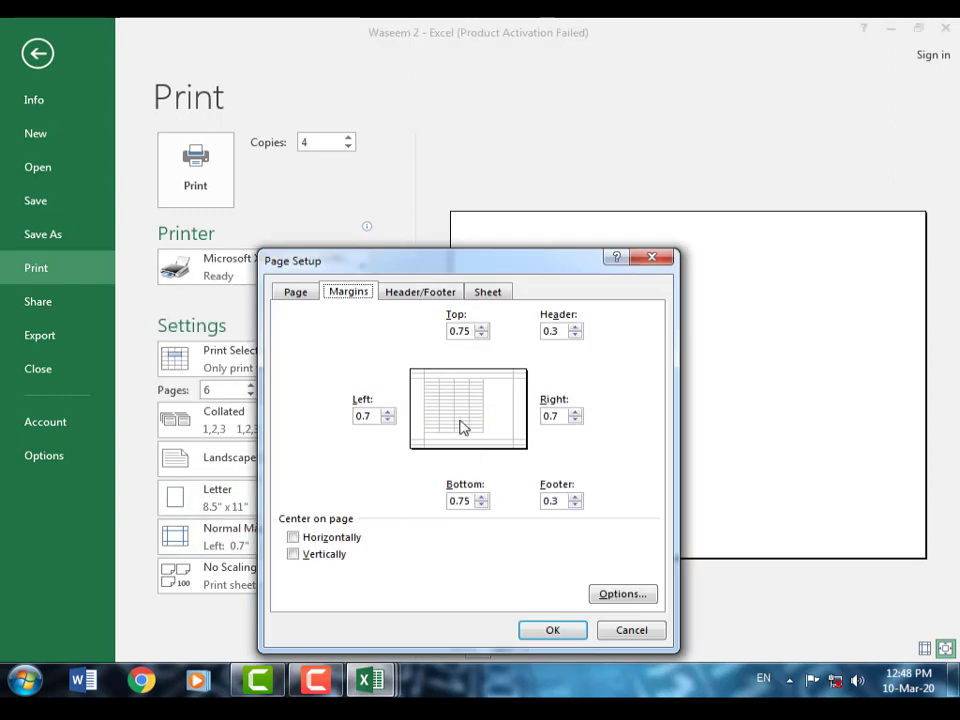
left_click_drag(414, 274, 417, 255)
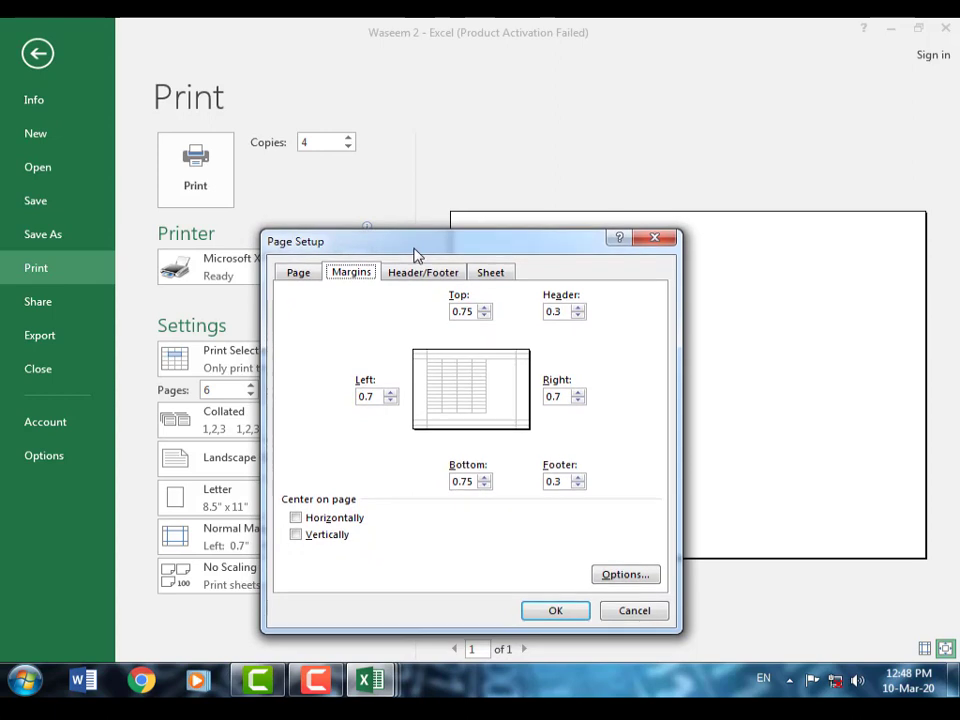
left_click(390, 400)
left_click(390, 400)
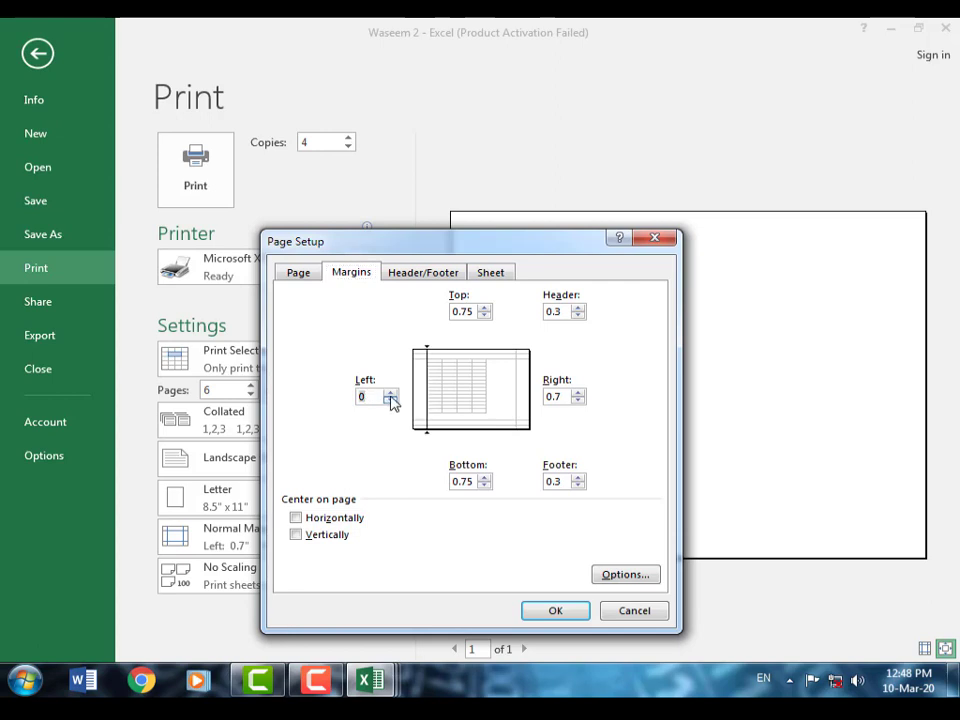
left_click(392, 393)
left_click(392, 394)
left_click(392, 394)
Raise the right custom margin to 2.2, and lower it to 0.2.
left_click(578, 393)
left_click(578, 393)
left_click(578, 393)
left_click(578, 393)
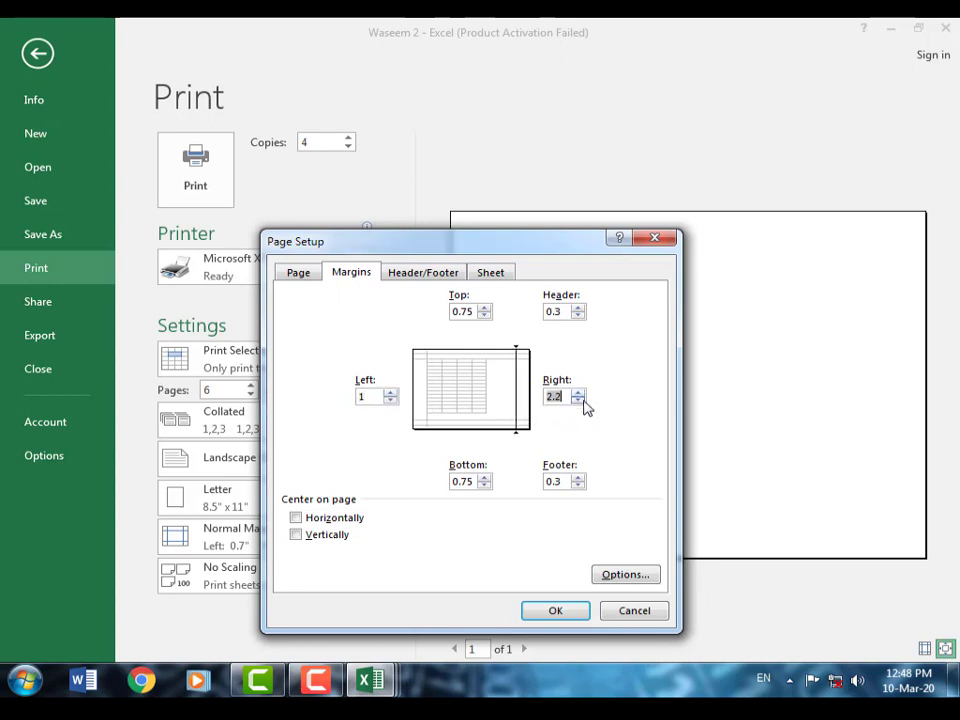
left_click(578, 400)
left_click(578, 400)
left_click(578, 400)
left_click(578, 400)
Lower the bottom margin to 0, raise it again, and discard the custom margin changes.
left_click(486, 485)
left_click(486, 485)
left_click(486, 485)
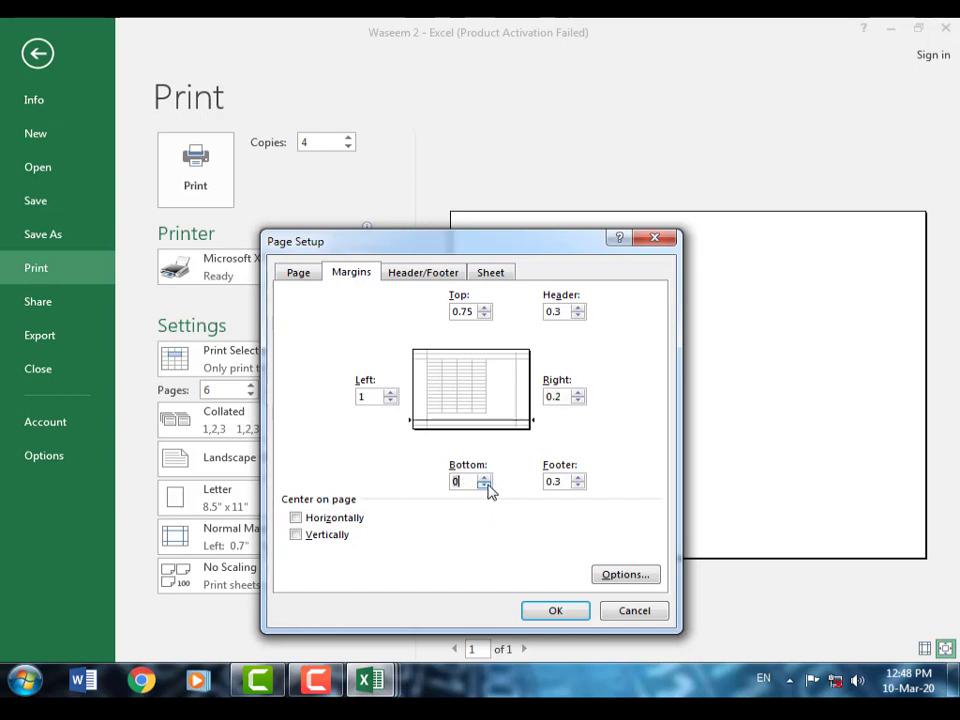
left_click(485, 477)
left_click(484, 477)
left_click(624, 612)
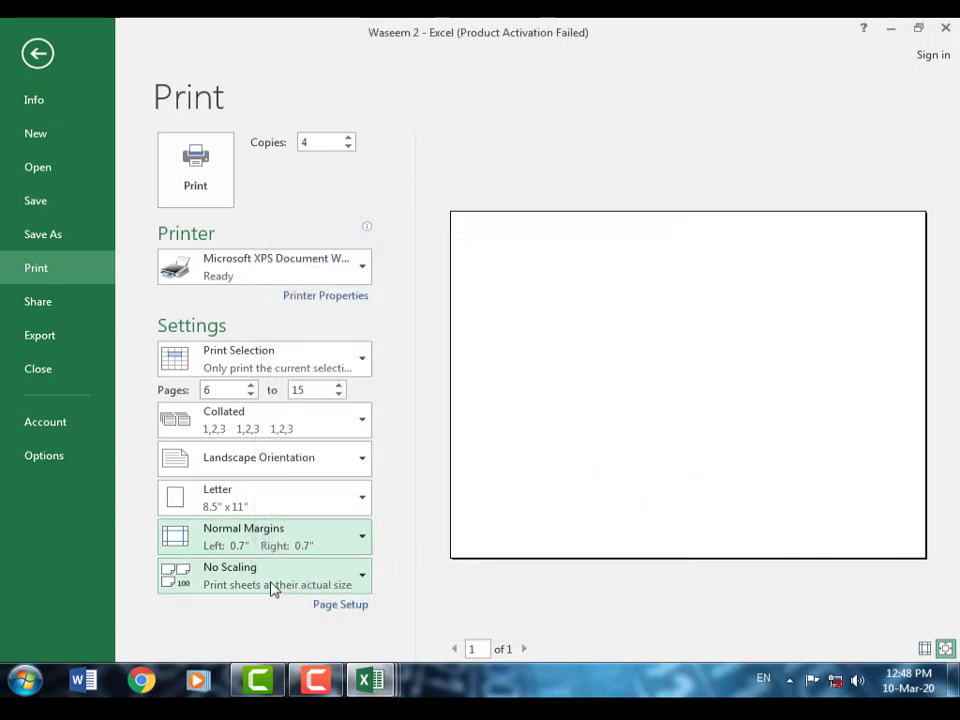
Look over the margin presets, and try the custom scaling at 90% of normal size before restoring 100%.
left_click(362, 540)
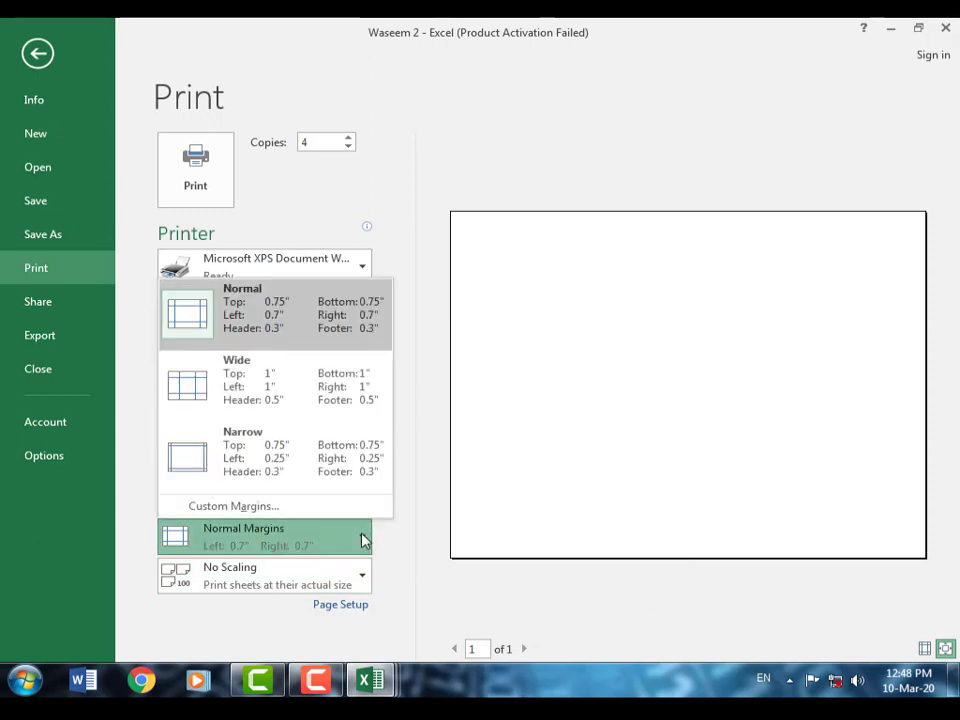
left_click(330, 576)
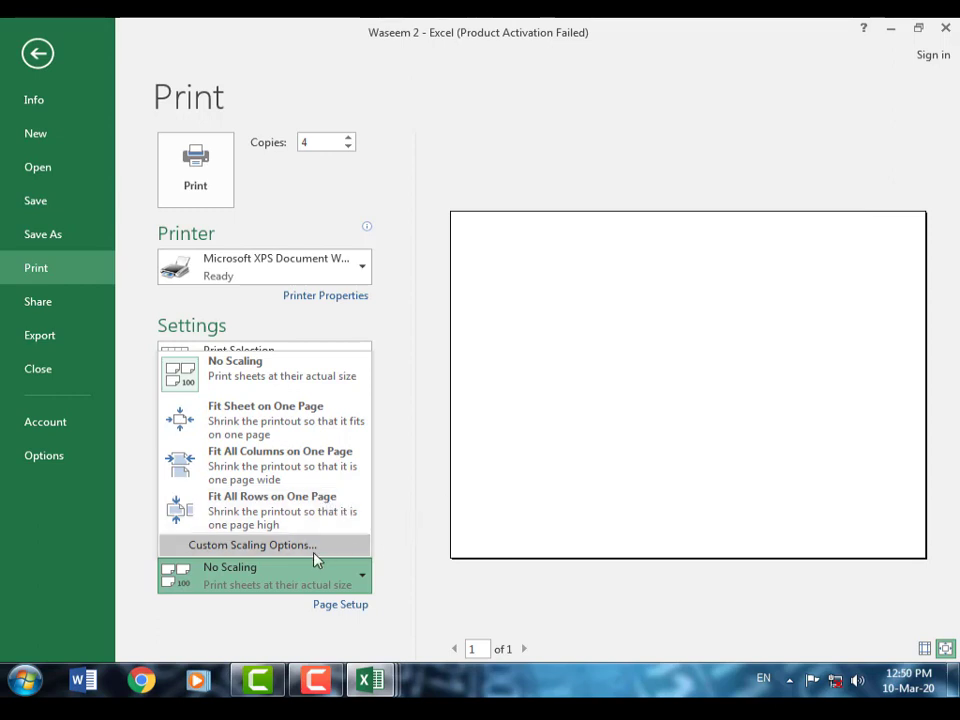
left_click(258, 548)
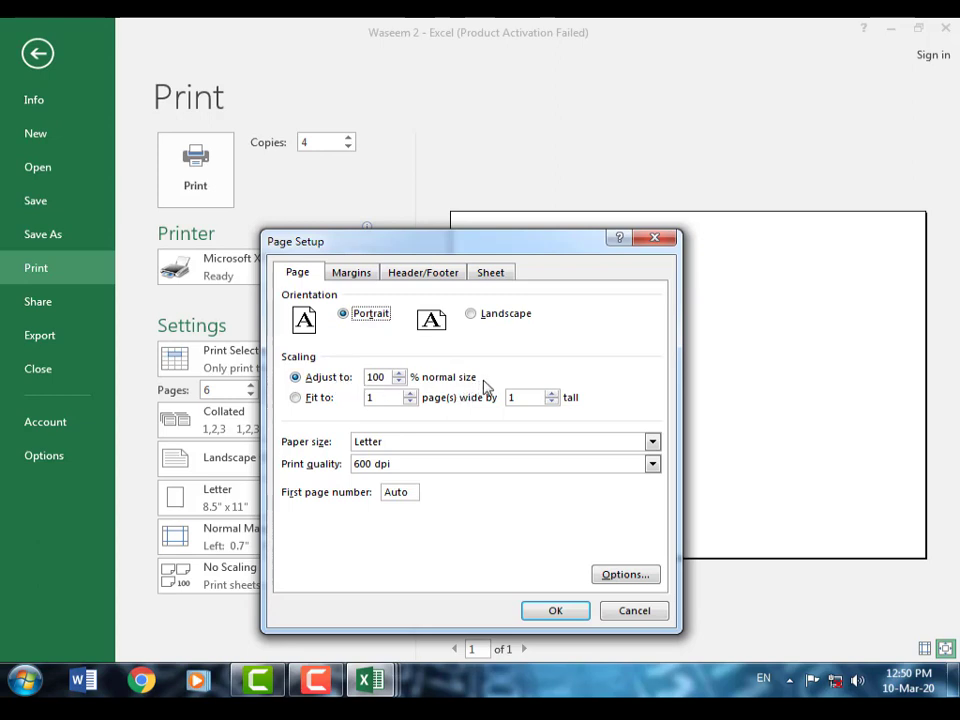
left_click(399, 382)
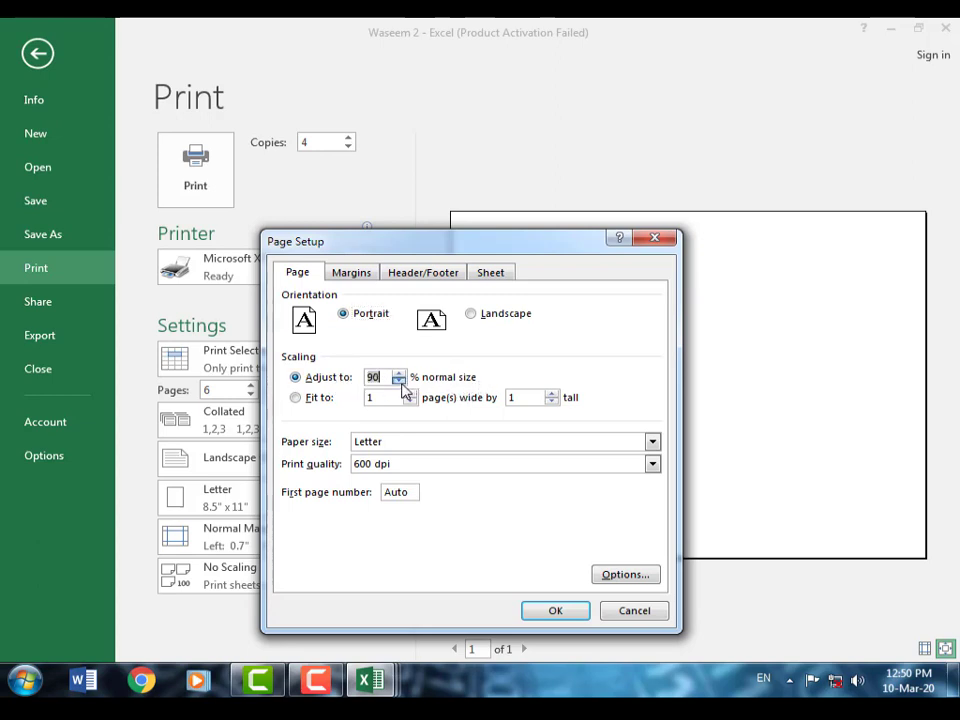
left_click(399, 373)
Try fitting the printout to 5 pages wide, reset it to 1, check the print quality choices and discard the changes.
left_click(414, 395)
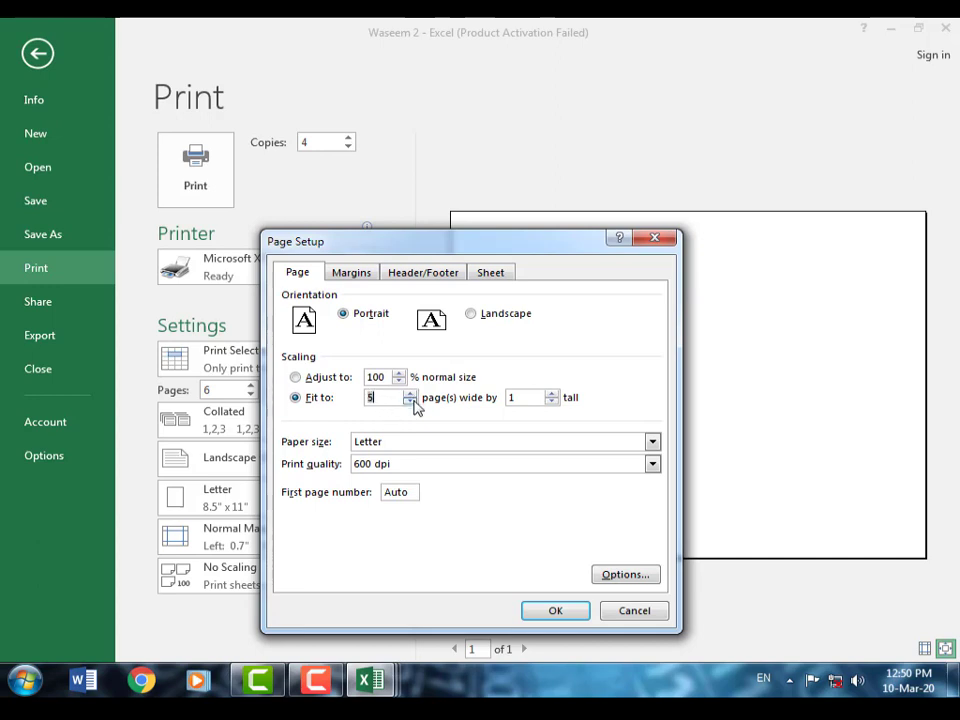
left_click(410, 401)
left_click(410, 402)
left_click(652, 464)
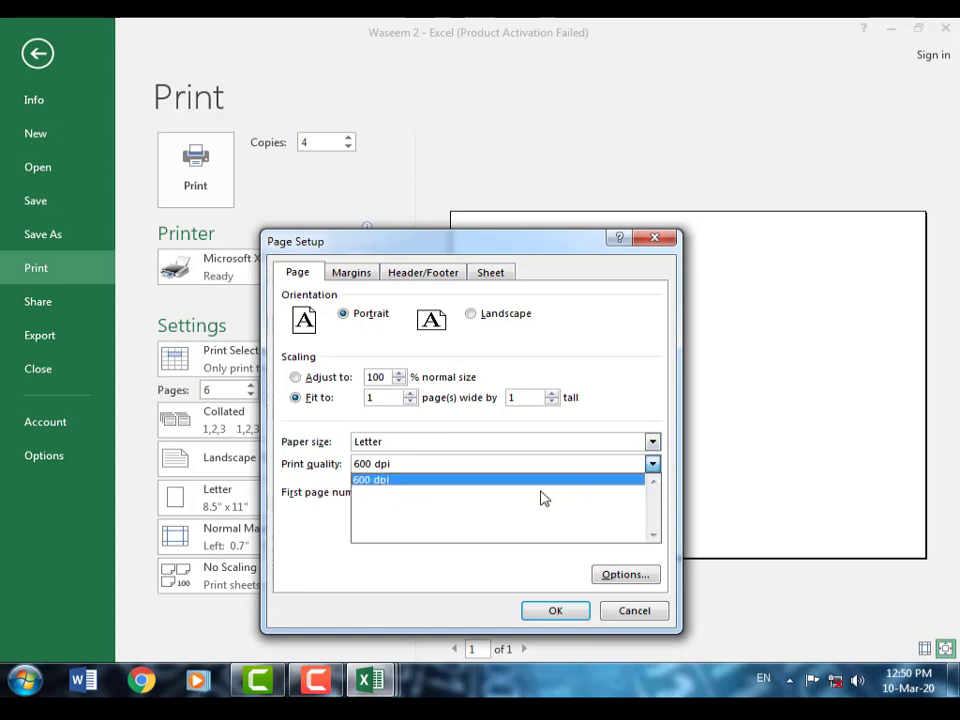
left_click(410, 512)
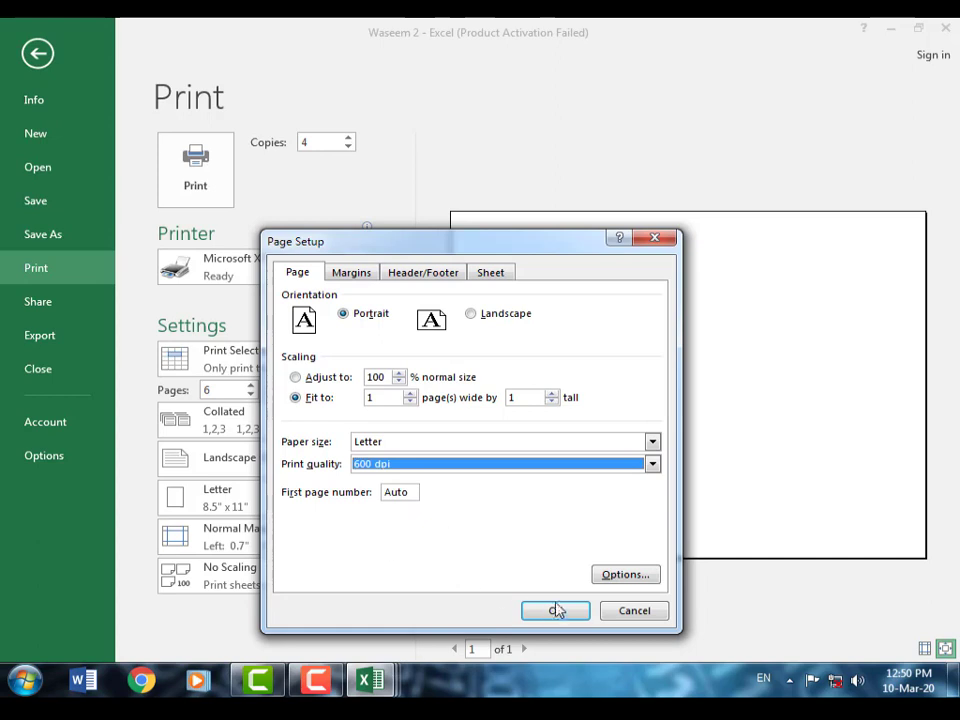
left_click(620, 612)
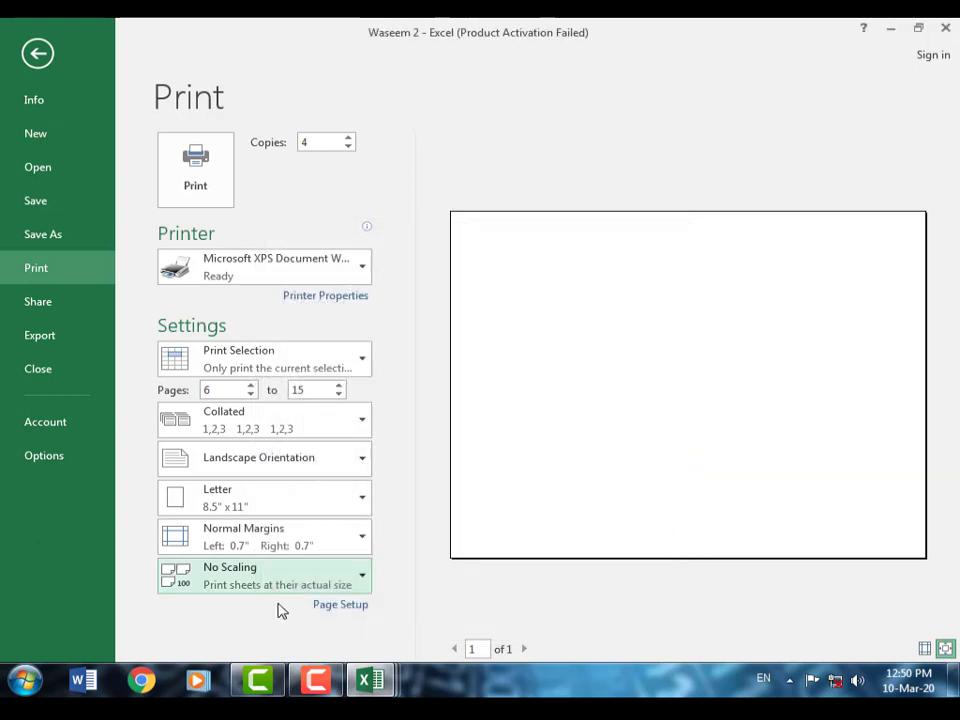
Review the page options in Page Setup and accept them as they are.
left_click(342, 605)
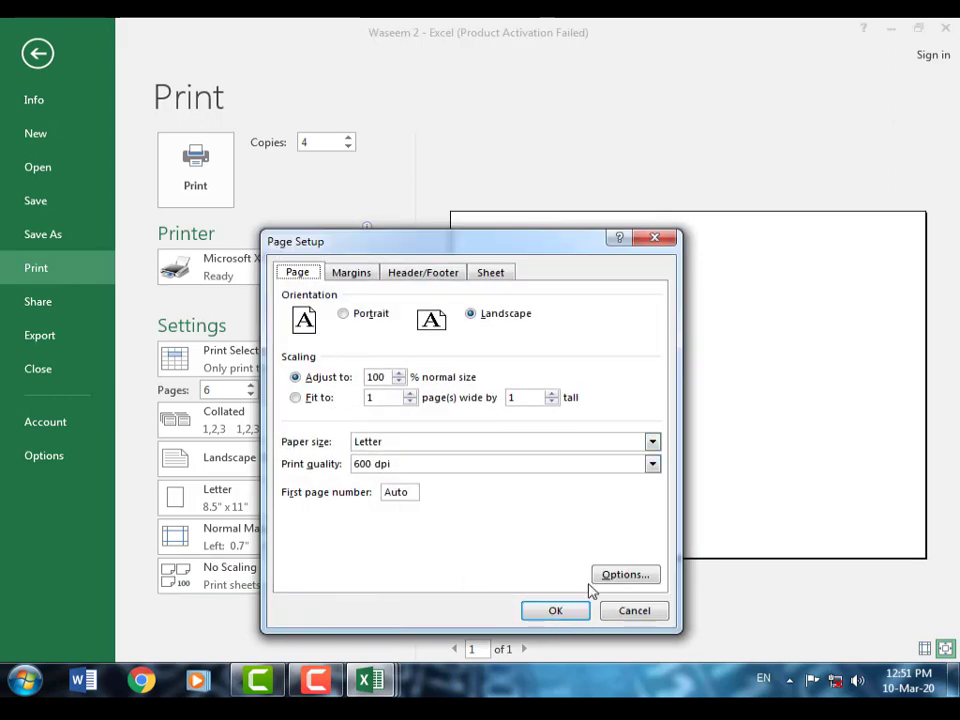
left_click(563, 615)
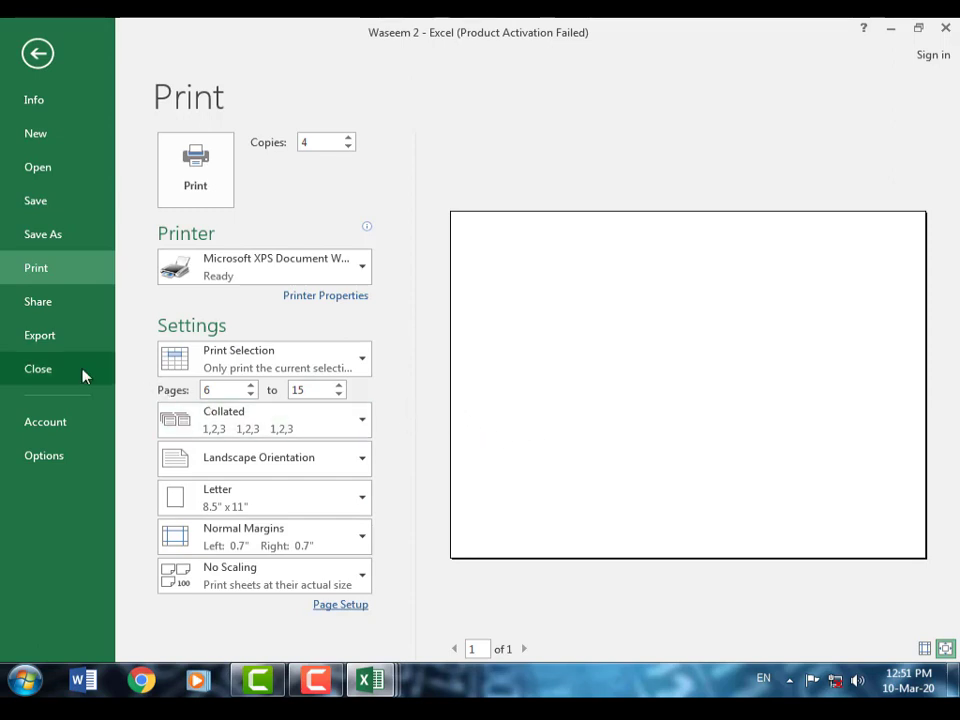
Review the Share options for people and email, glance at the Export page, and return to the worksheet.
left_click(60, 313)
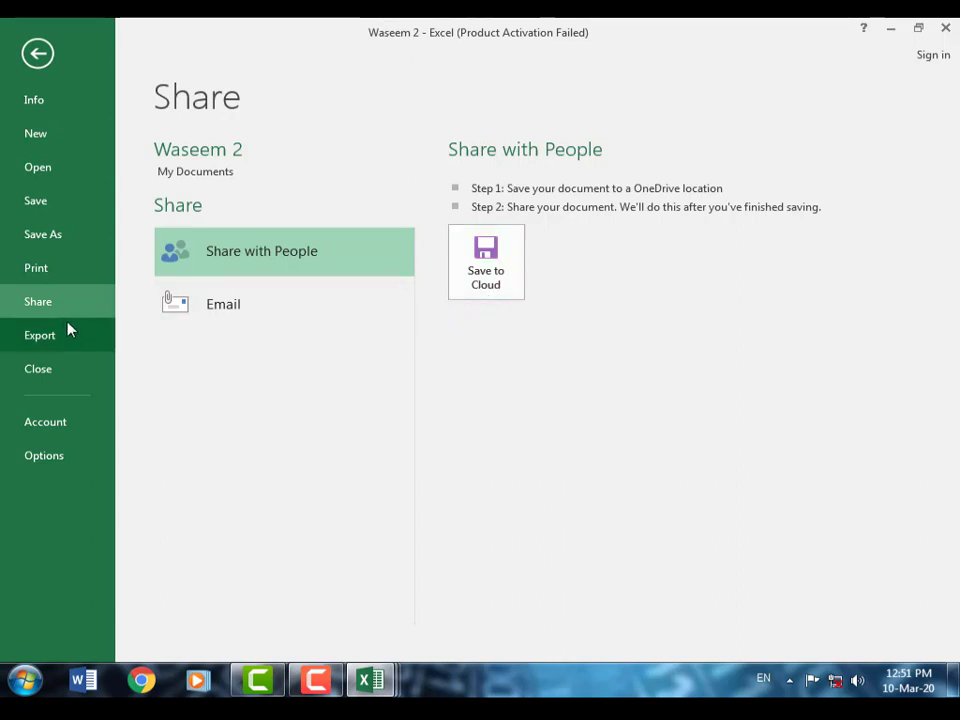
left_click(225, 316)
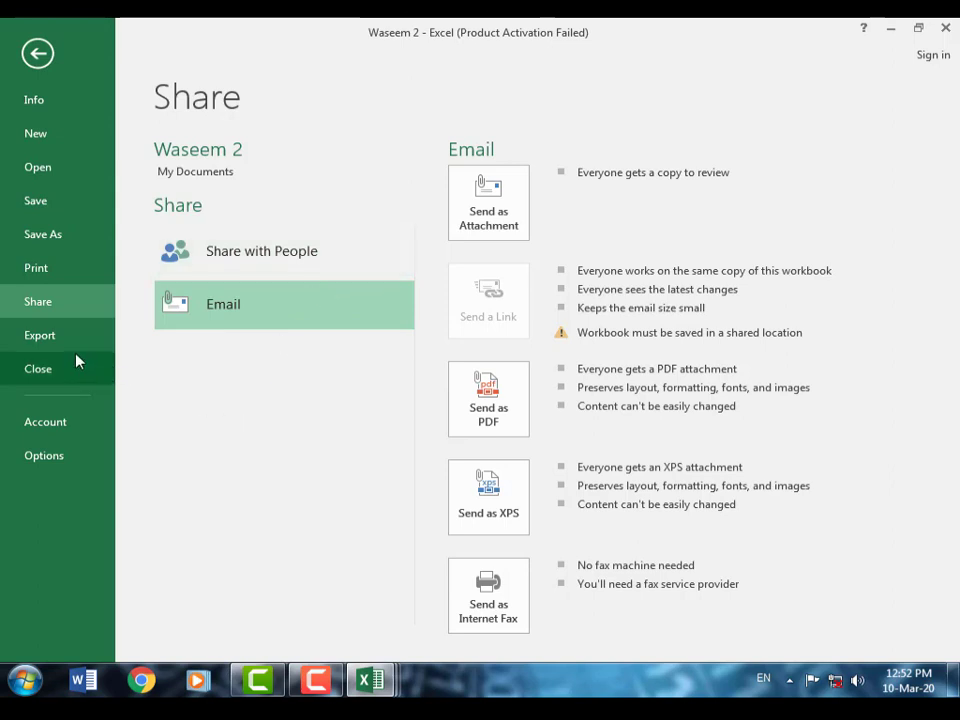
left_click(261, 249)
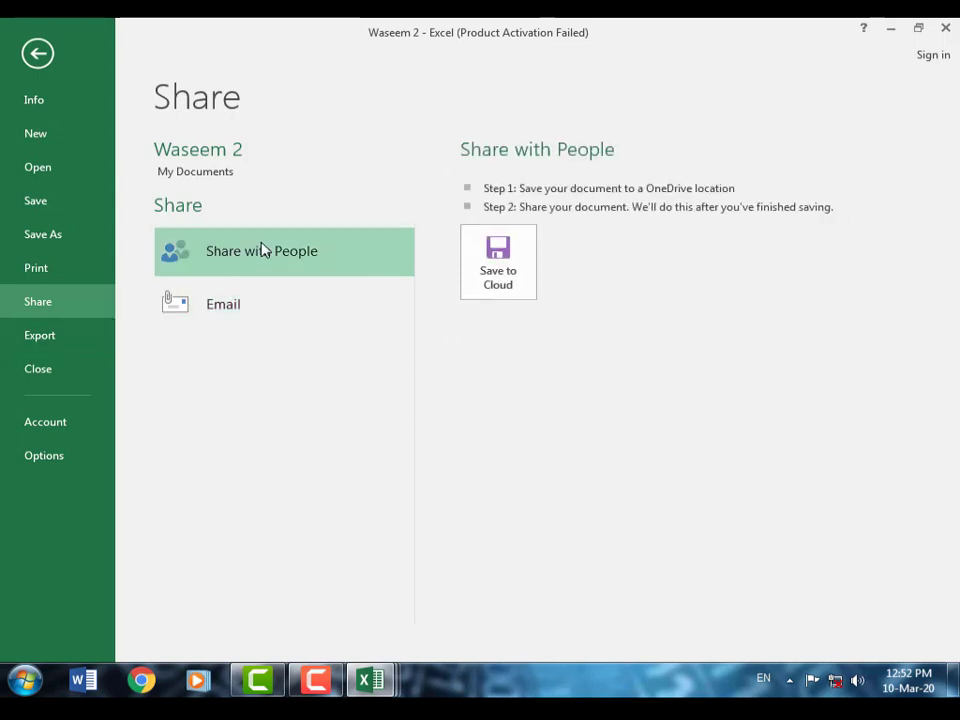
left_click(72, 346)
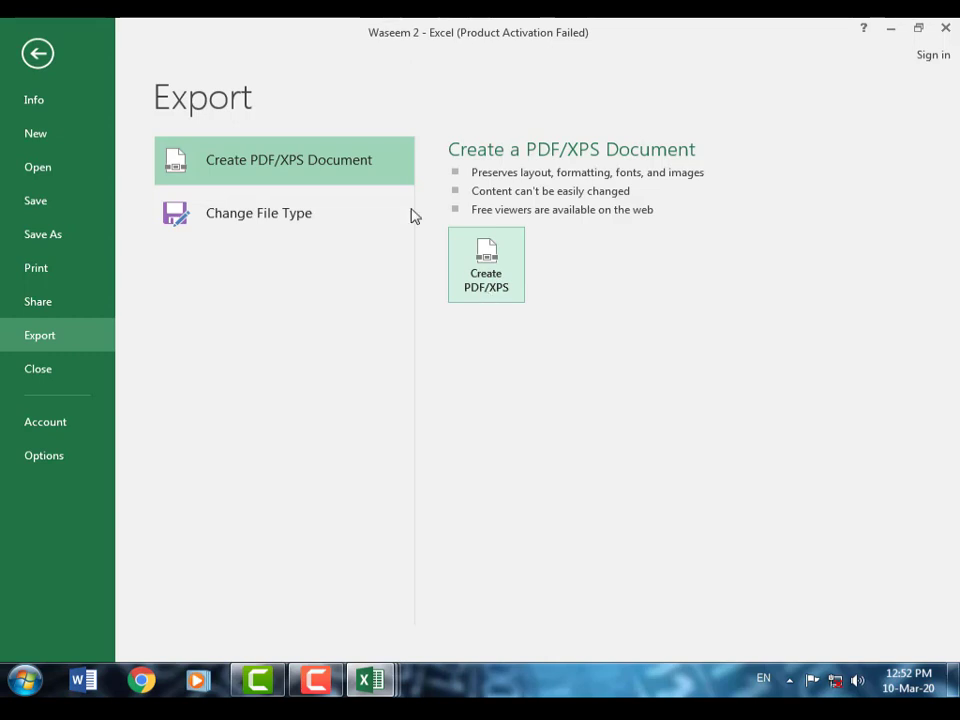
left_click(40, 60)
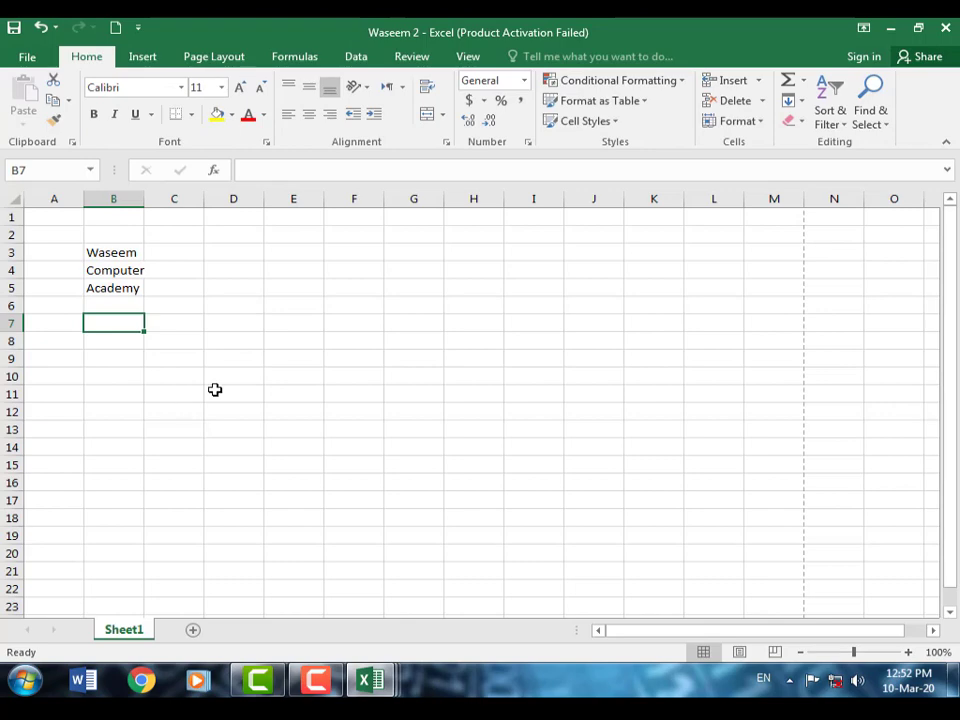
Open the Waseem 1 workbook from the Documents library on this PC.
left_click(30, 56)
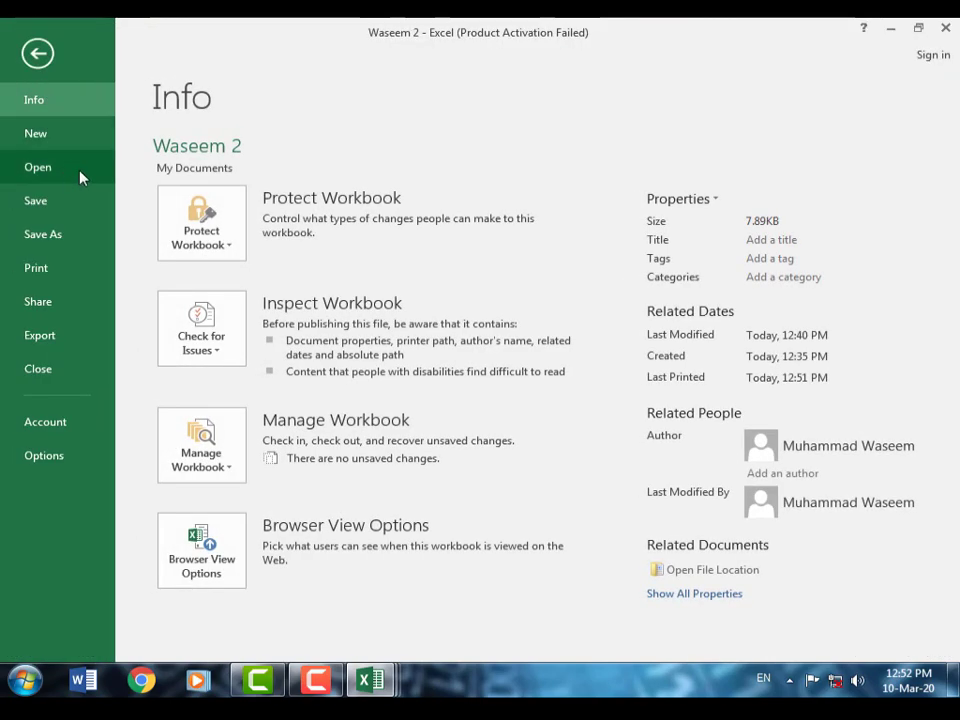
left_click(76, 177)
left_click(257, 261)
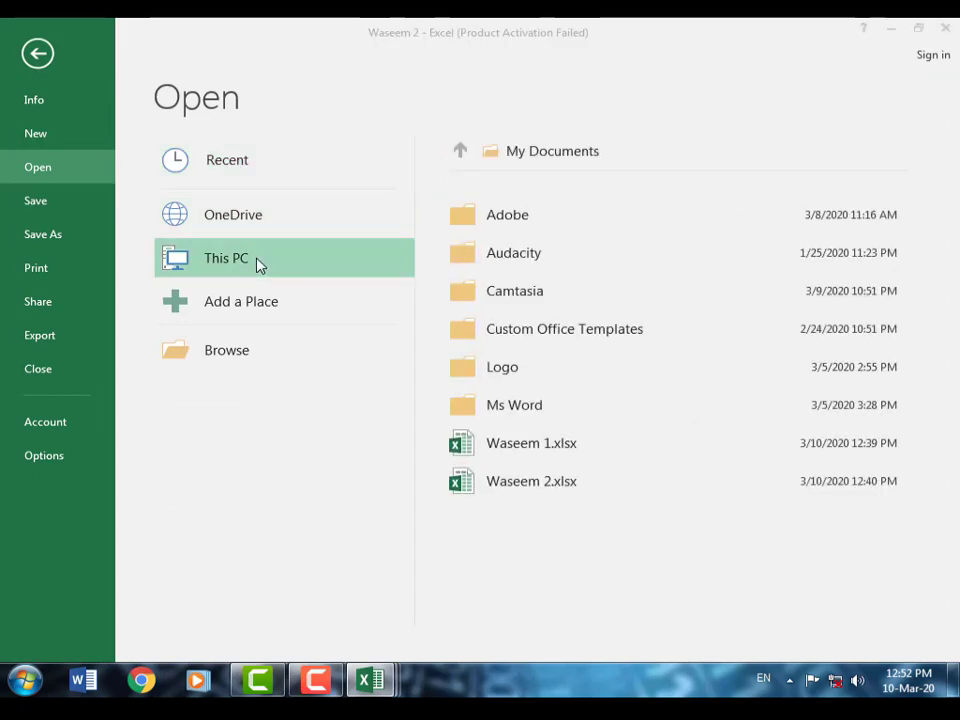
left_click(257, 262)
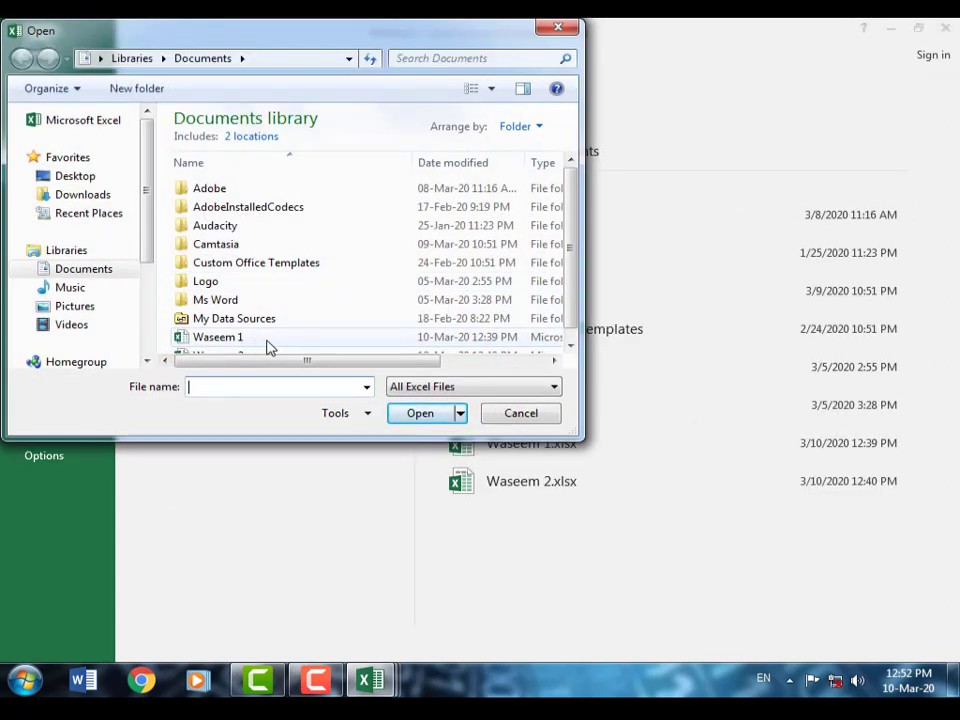
left_click_drag(572, 260, 569, 278)
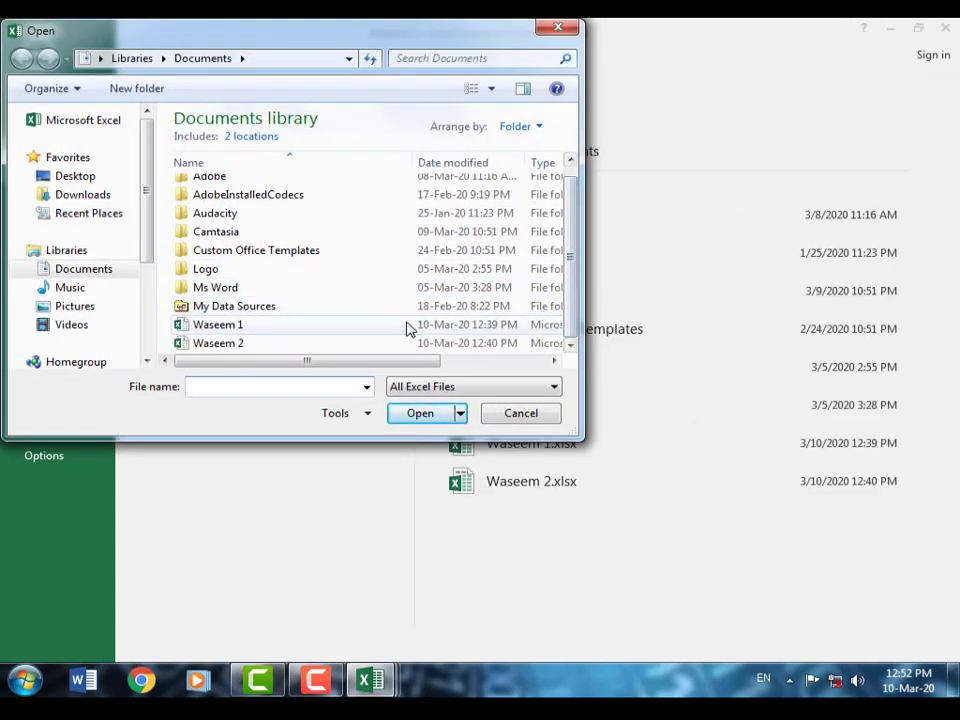
left_click(242, 330)
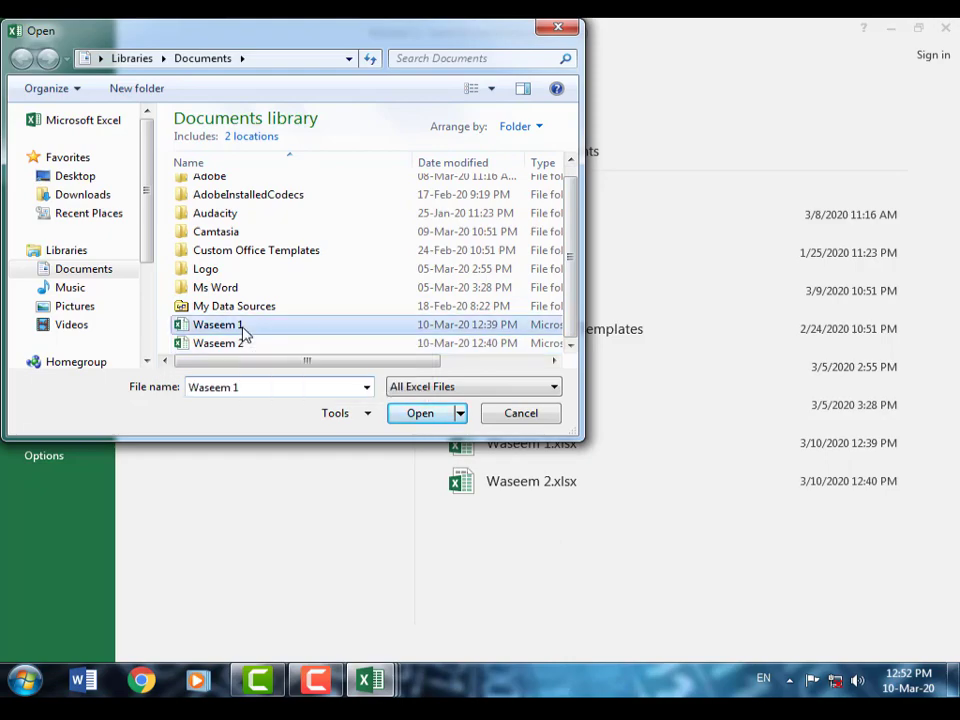
left_click(437, 418)
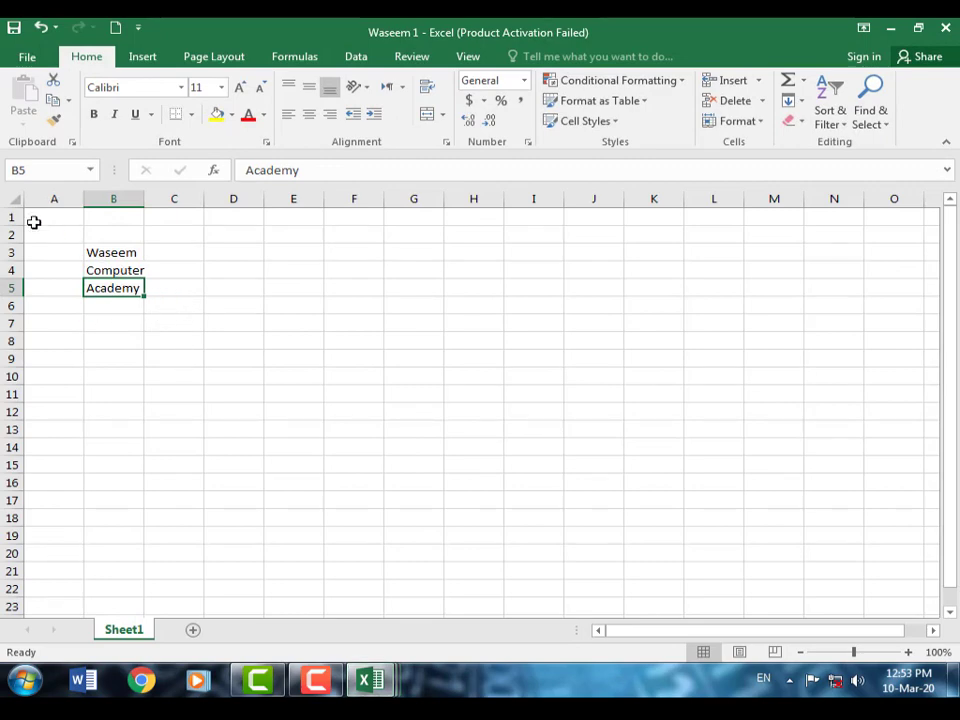
Start exporting the workbook as a PDF/XPS document, with the Documents library as the save location.
left_click(27, 57)
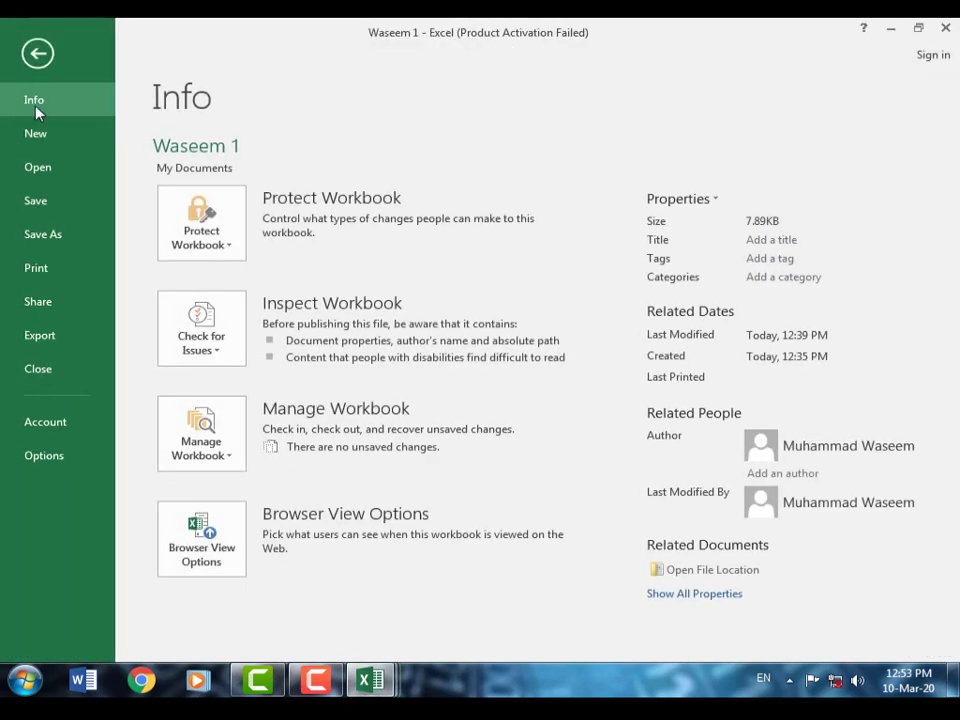
left_click(50, 340)
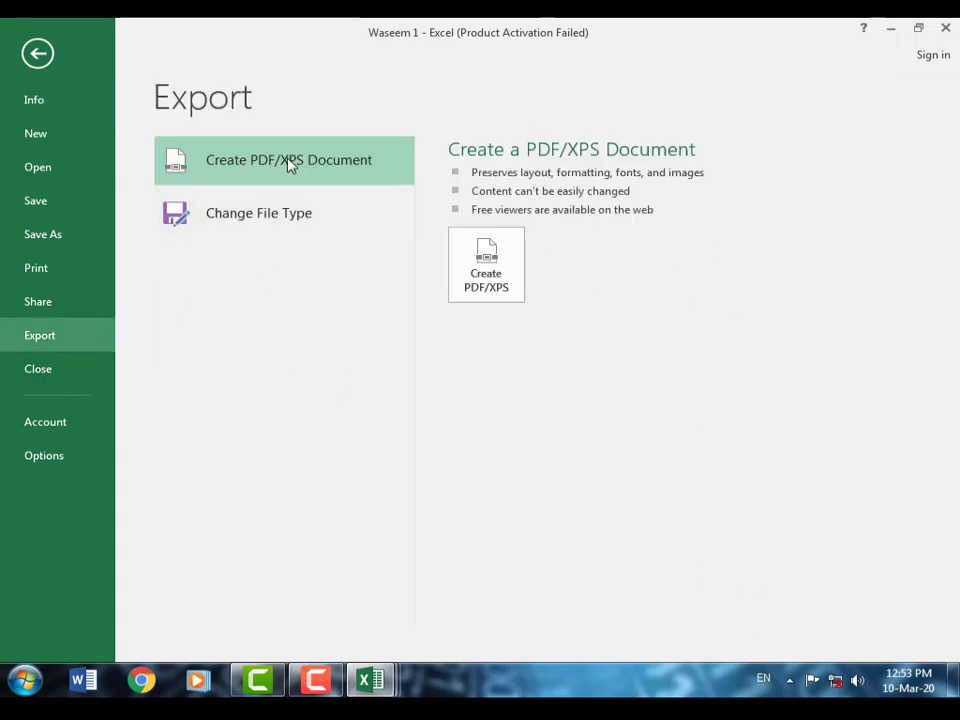
left_click(487, 294)
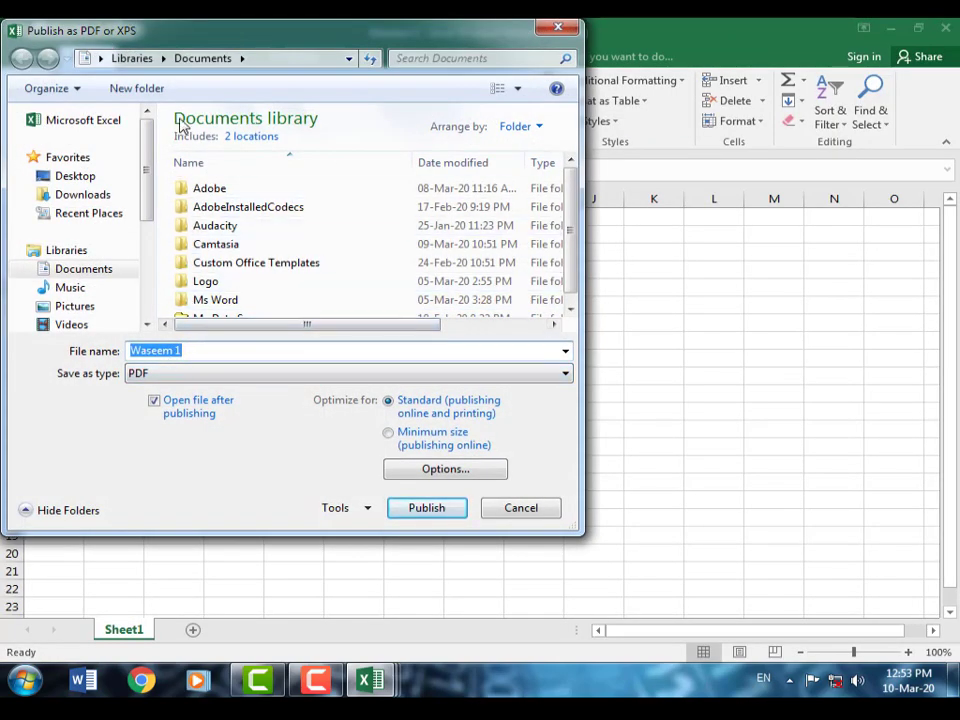
left_click_drag(148, 185, 160, 255)
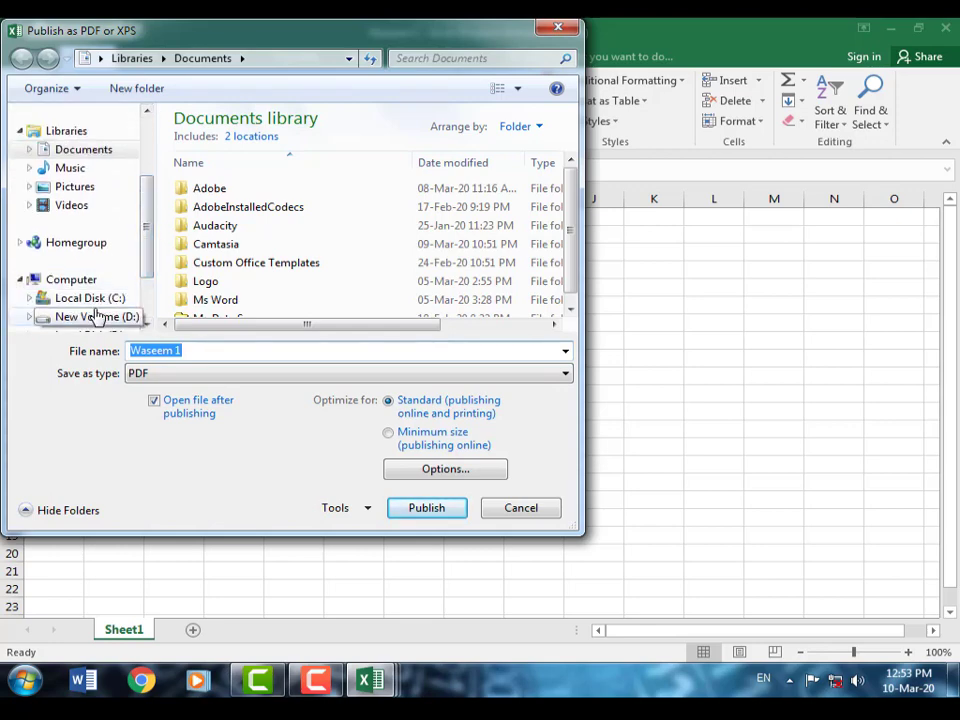
mouse_move(152, 259)
left_mouse_down()
mouse_move(153, 275)
mouse_move(155, 258)
left_mouse_up()
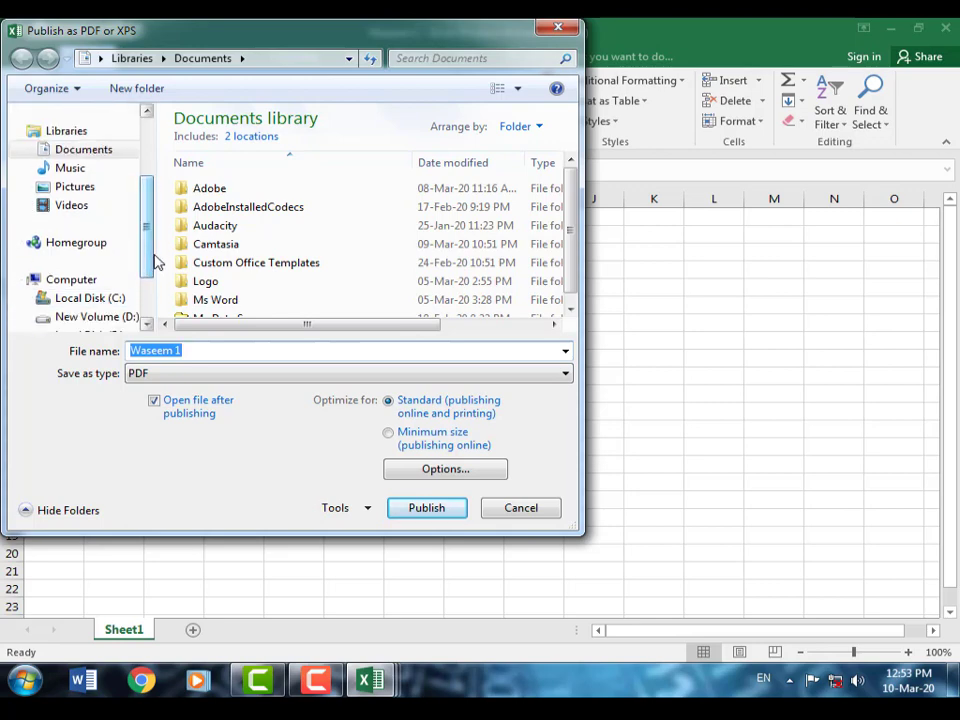
left_click(84, 149)
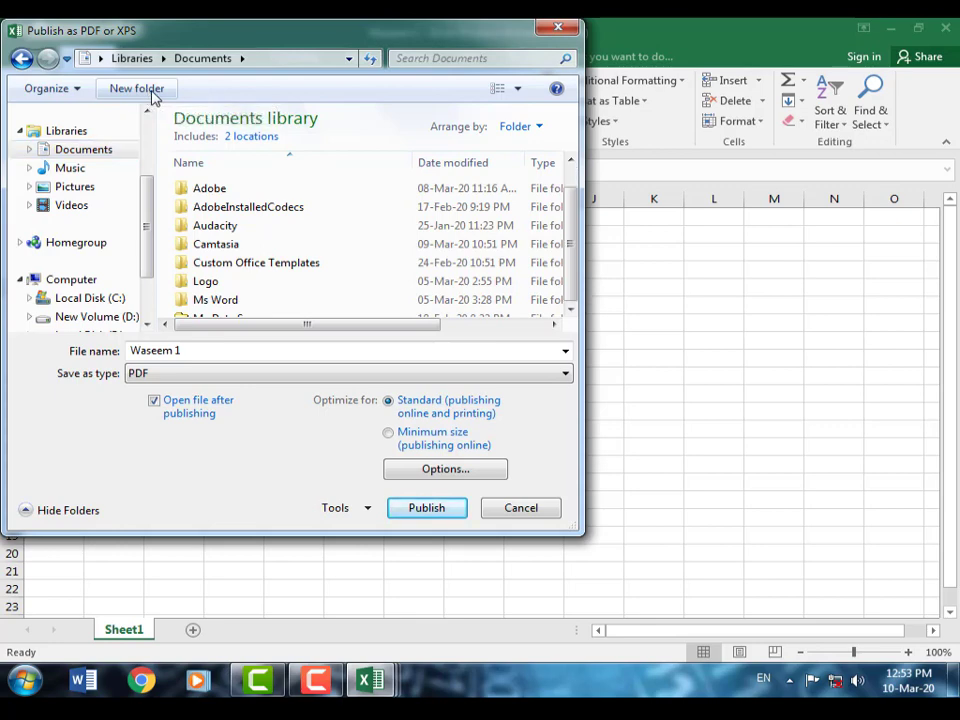
Create a folder named Excel PDF in Documents and publish Waseem 1 into it as a PDF.
left_click(137, 89)
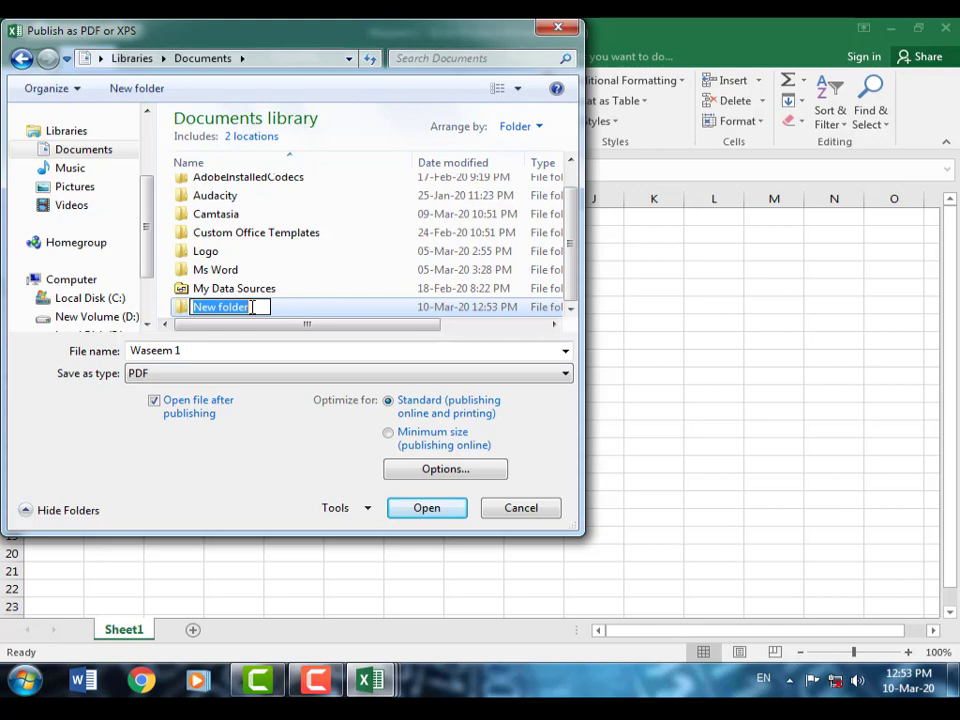
left_click_drag(253, 307, 193, 310)
type("E")
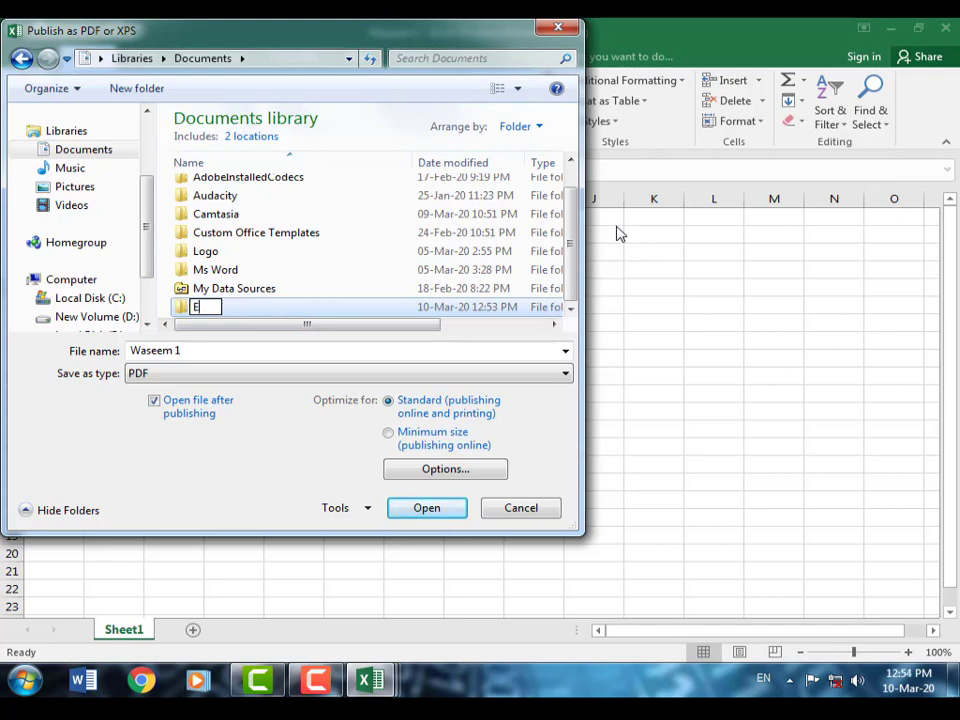
type("xcel PD")
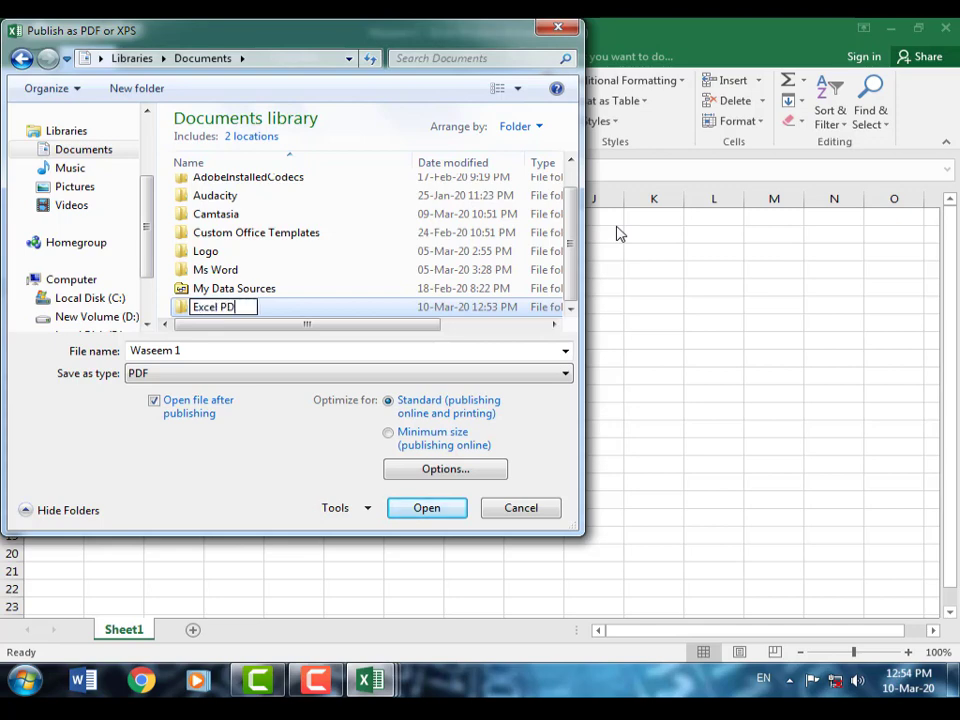
type("F")
left_click(427, 509)
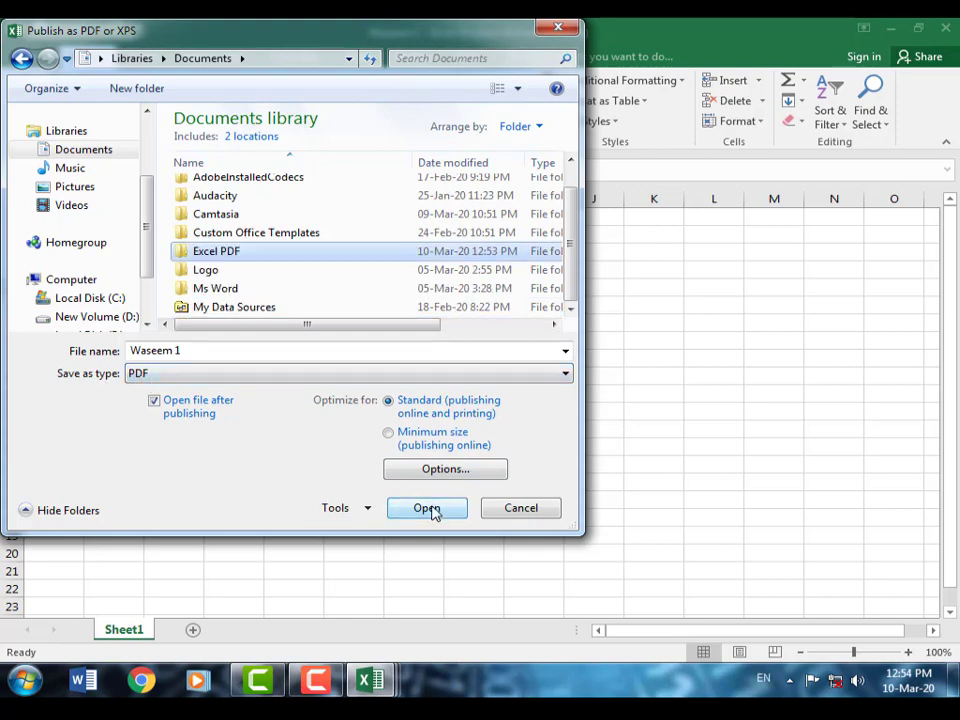
double_click(216, 251)
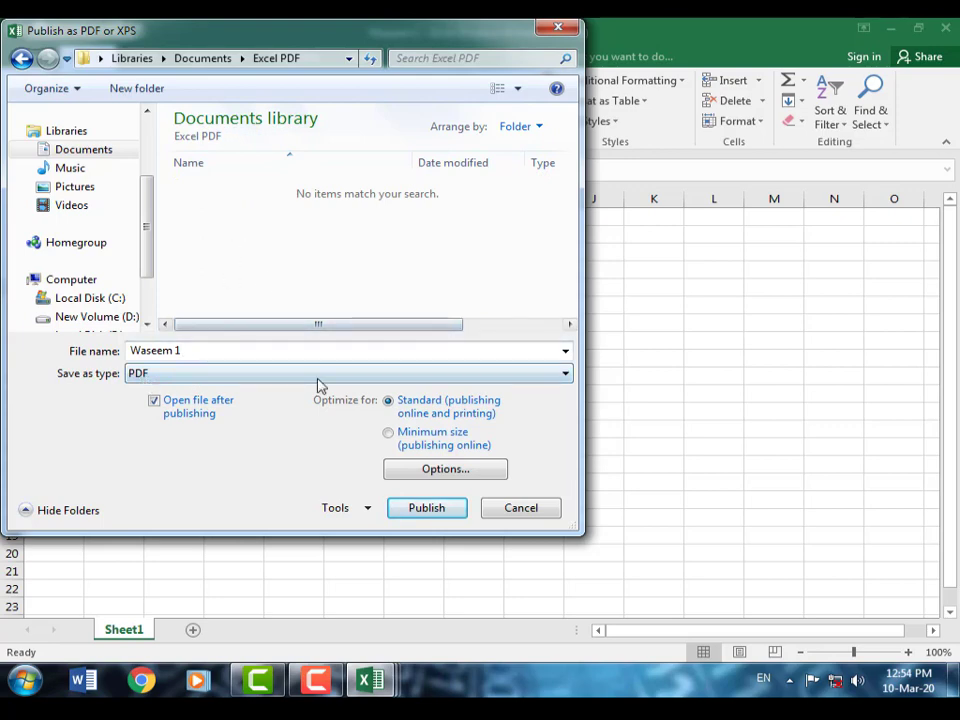
left_click(427, 508)
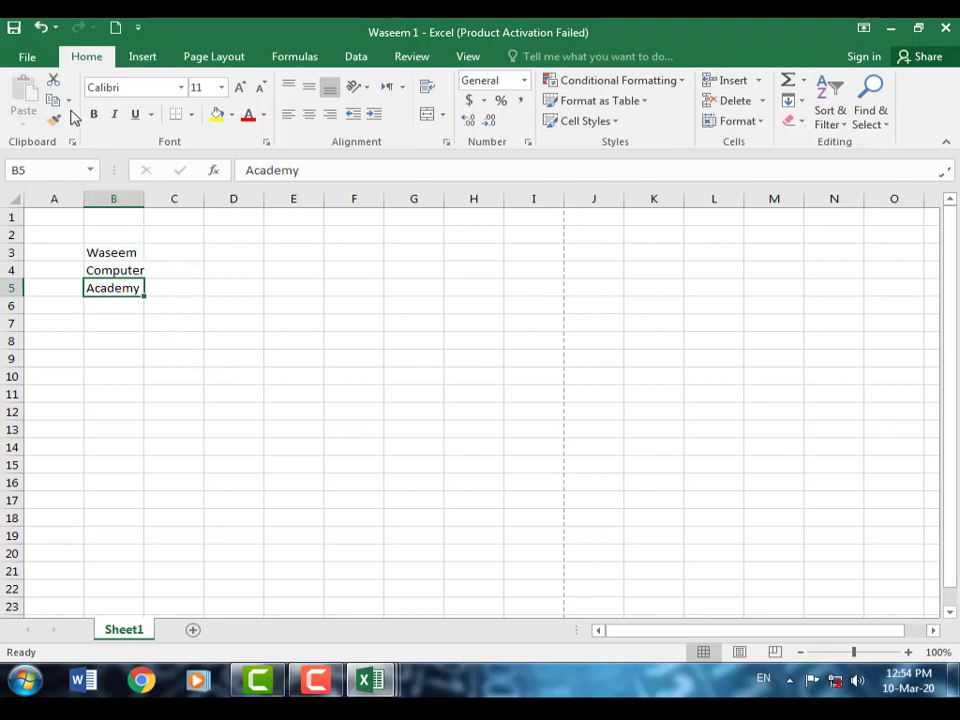
Minimize the open workbook windows and refresh the desktop.
left_click(891, 35)
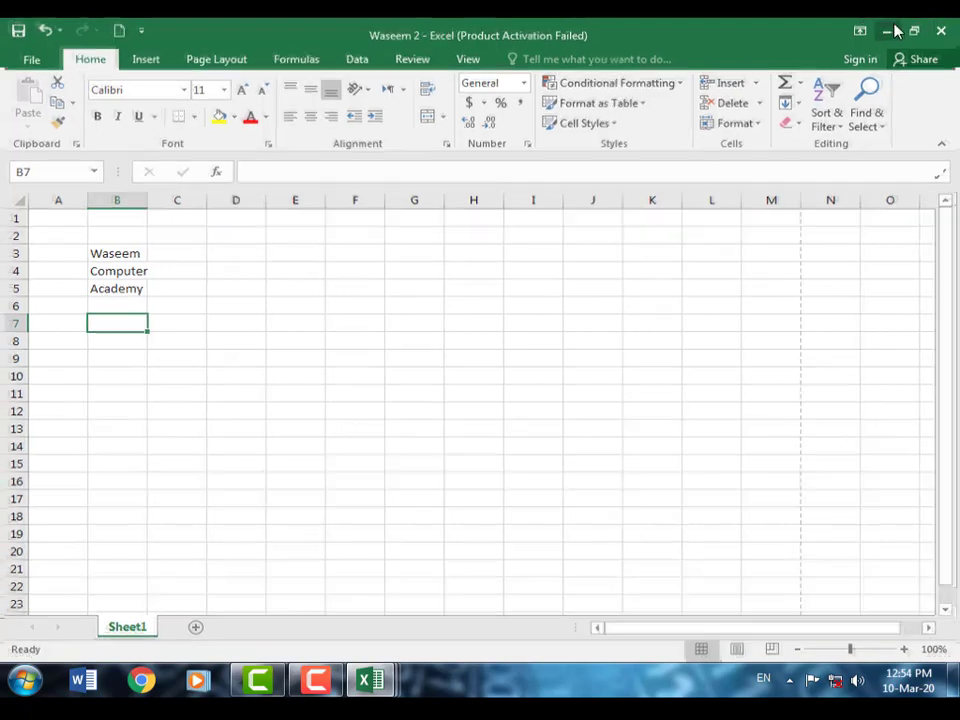
left_click(893, 30)
left_click(893, 30)
left_click(893, 30)
right_click(386, 188)
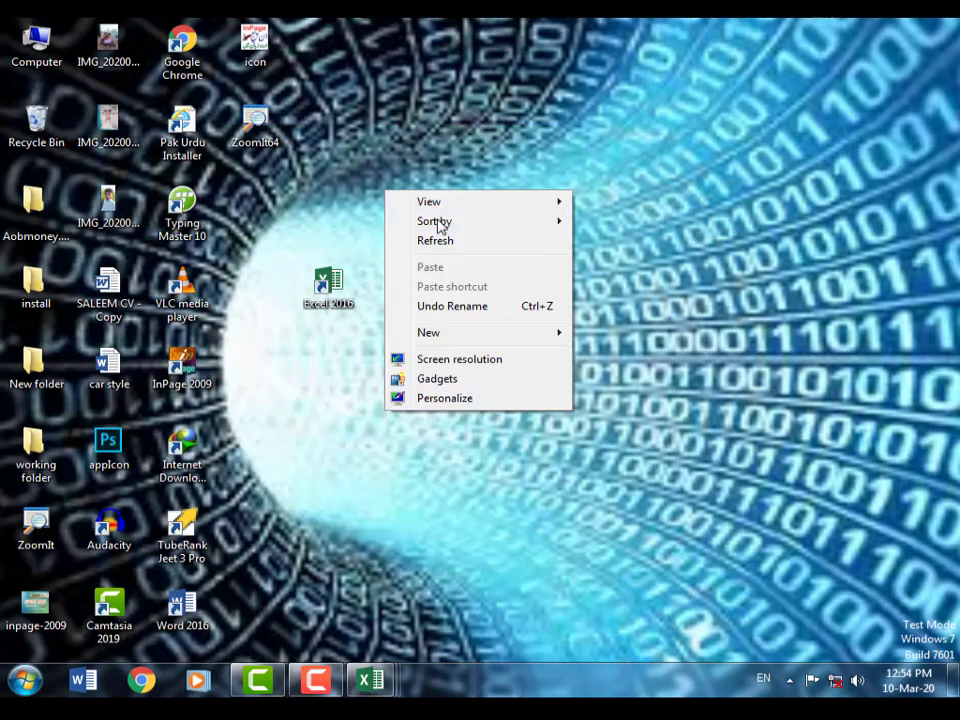
left_click(450, 240)
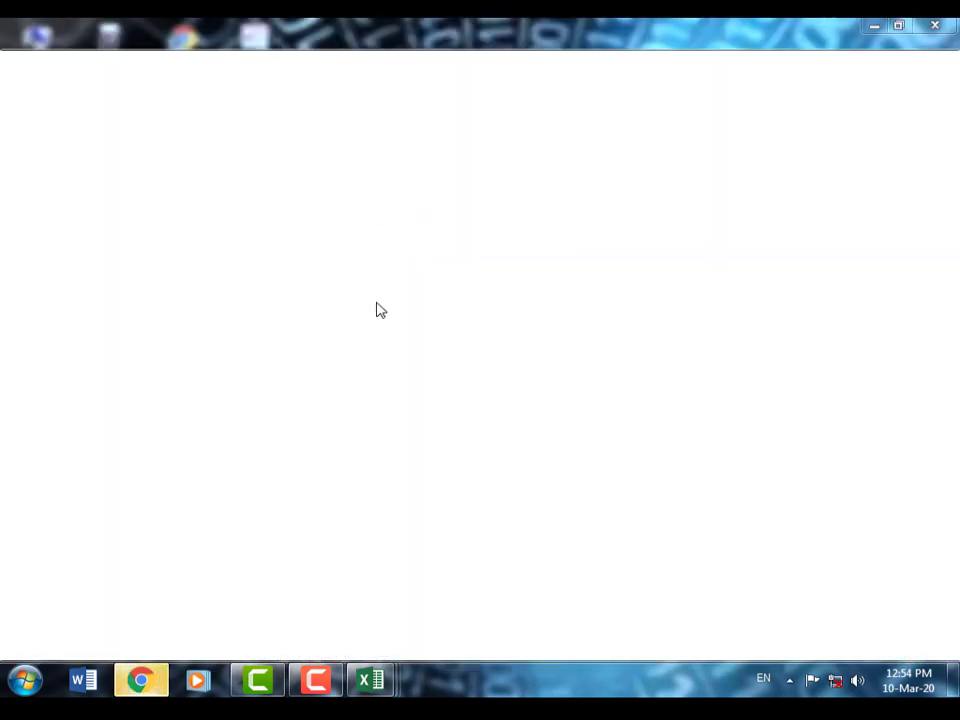
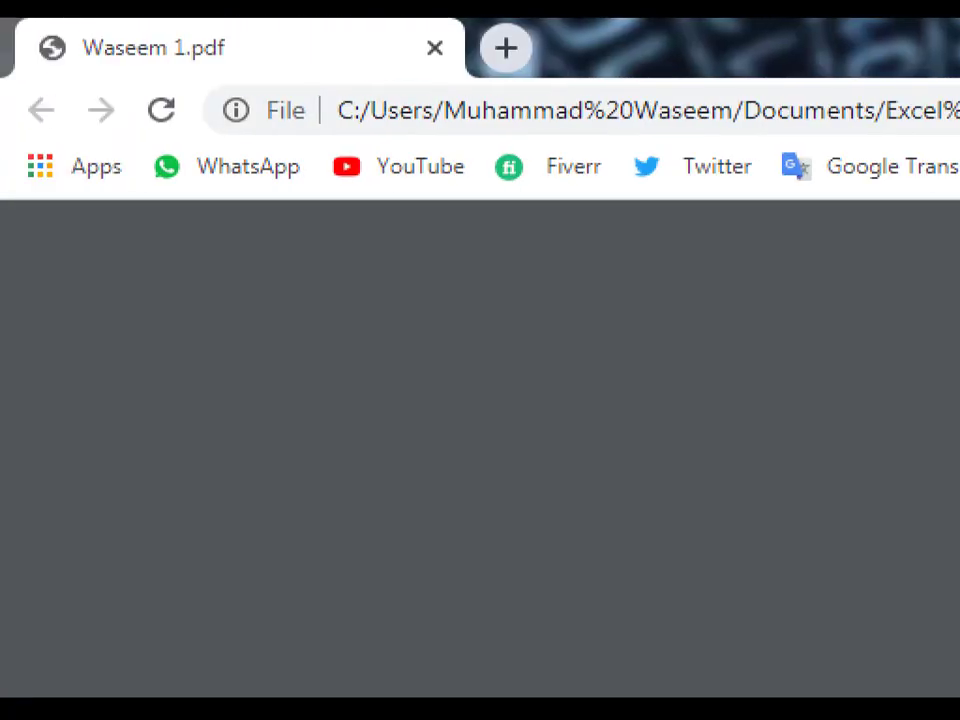
Check the name, location and text of the exported Waseem 1 PDF in the browser, and close it.
mouse_move(62, 28)
left_mouse_down()
mouse_move(154, 75)
mouse_move(291, 78)
left_mouse_up()
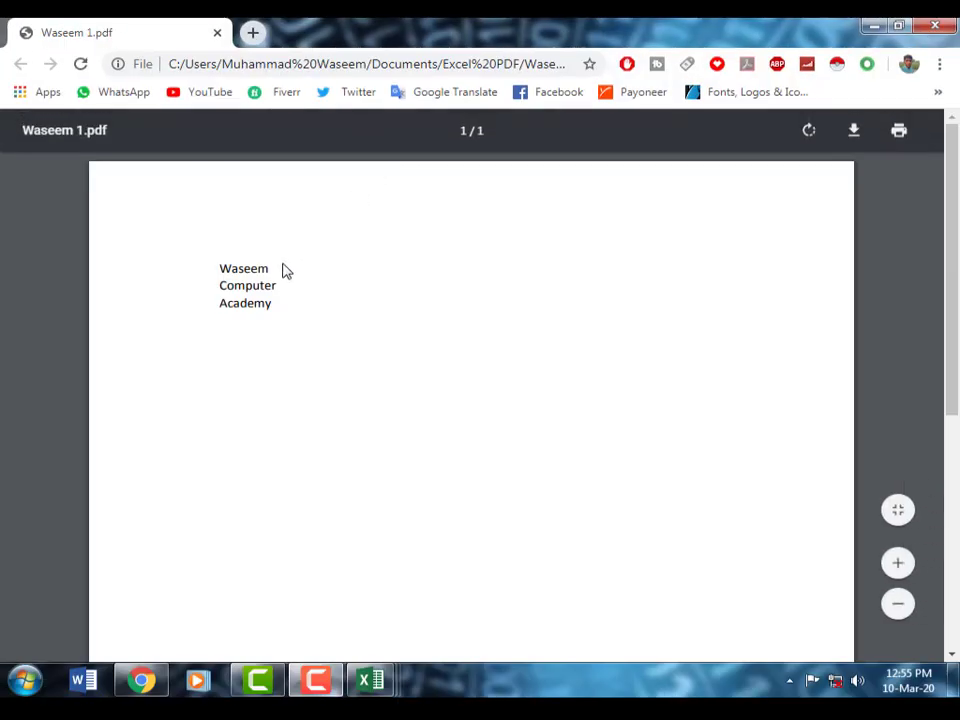
left_click_drag(218, 267, 293, 309)
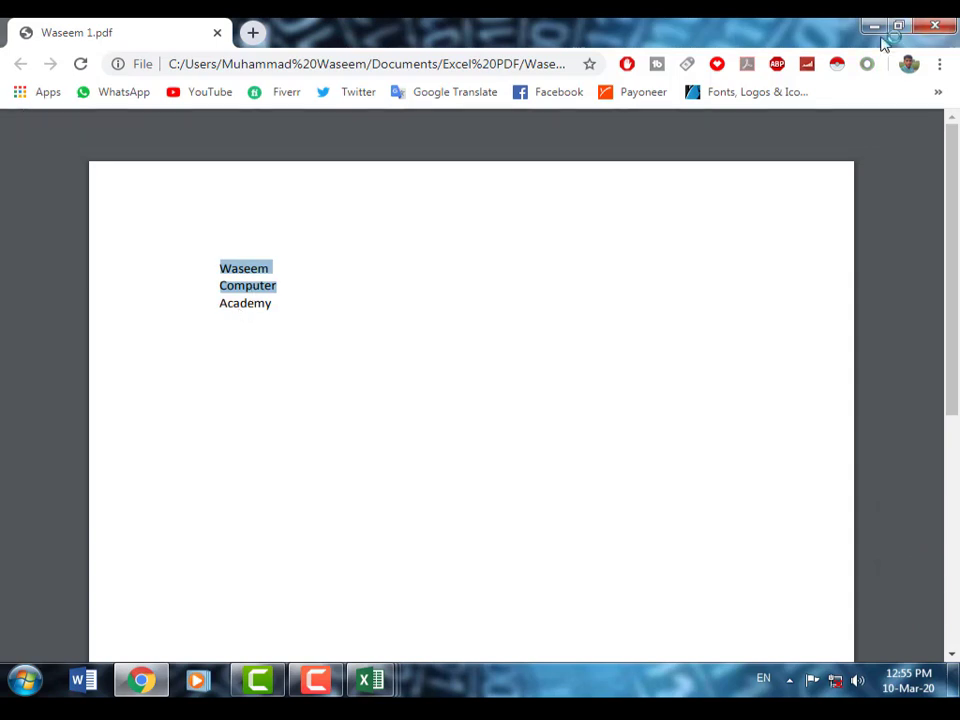
left_click(934, 27)
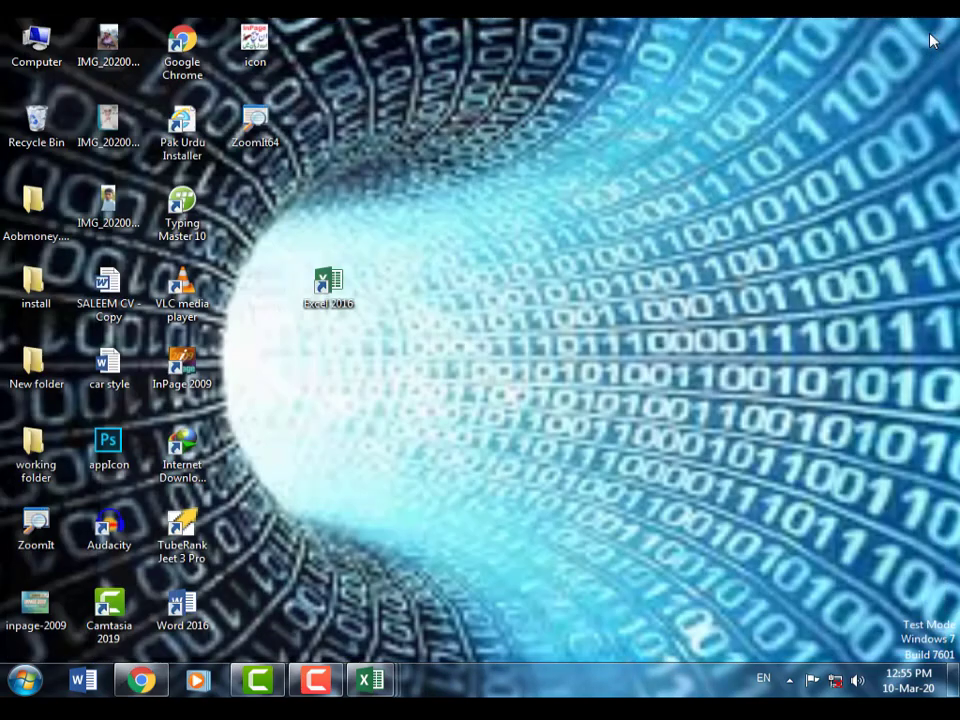
right_click(538, 251)
left_click(575, 294)
right_click(506, 274)
left_click(553, 323)
right_click(482, 307)
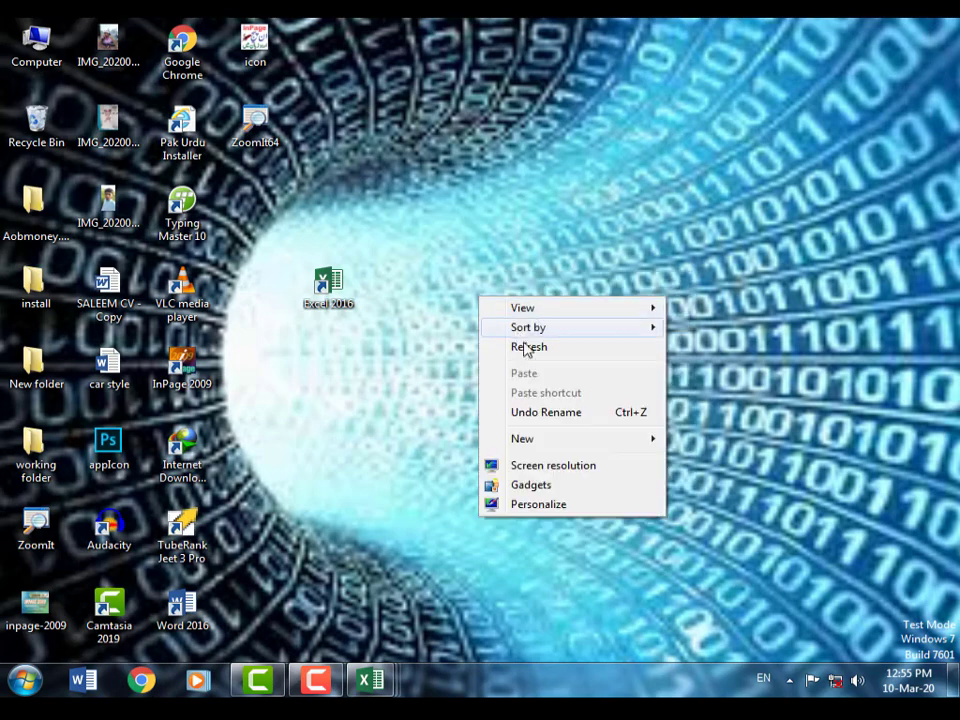
left_click(527, 347)
right_click(483, 308)
left_click(532, 360)
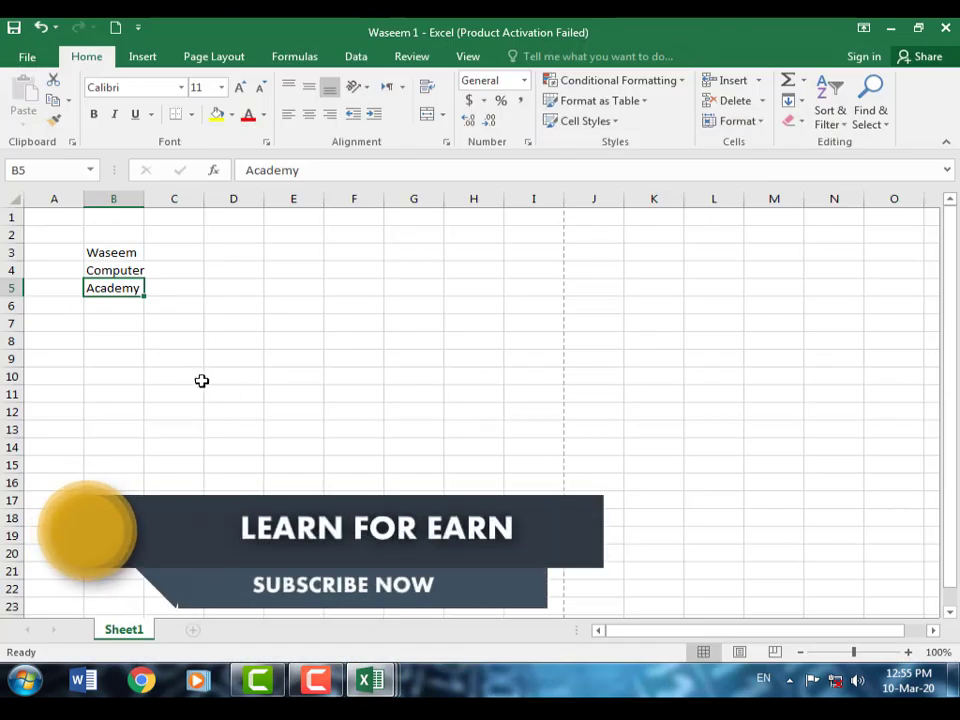
Return to the Export page for Waseem 1 and display the Change File Type formats.
left_click(28, 57)
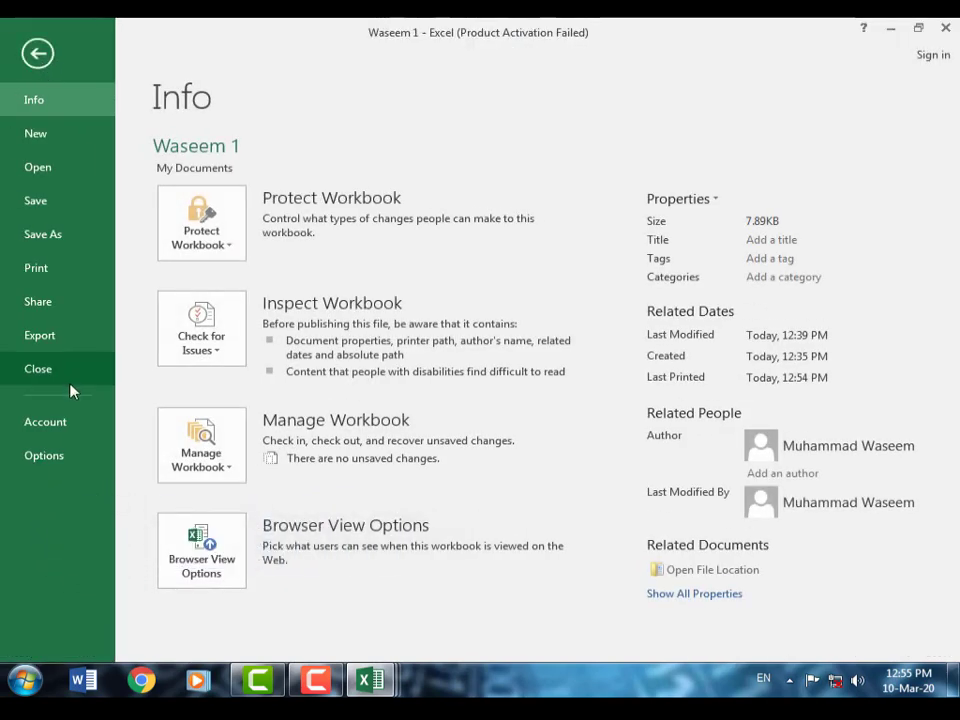
left_click(74, 348)
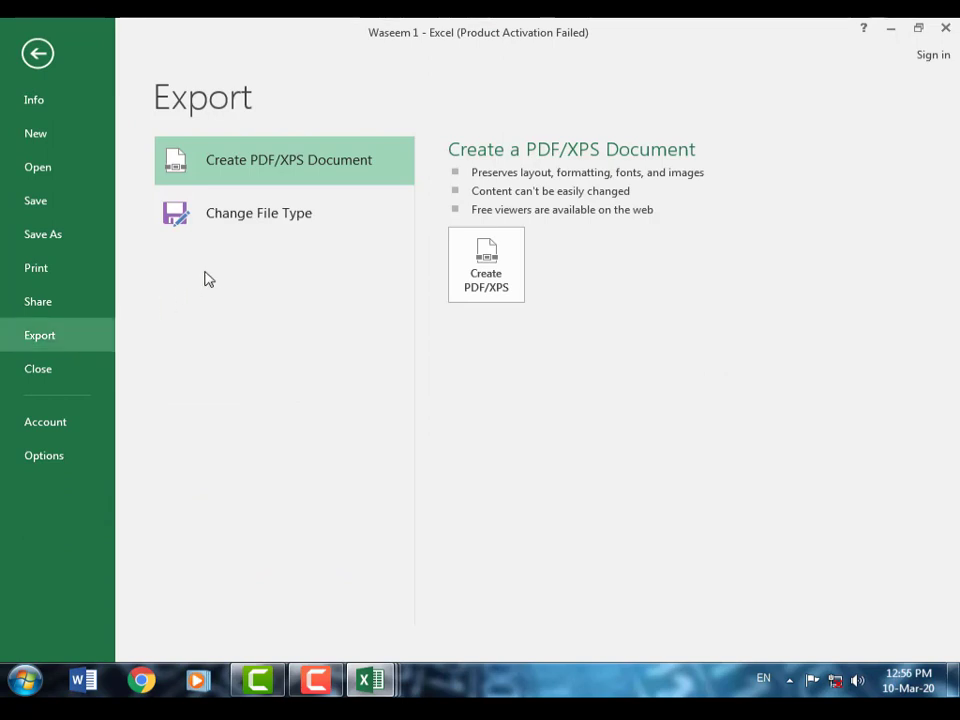
left_click(255, 227)
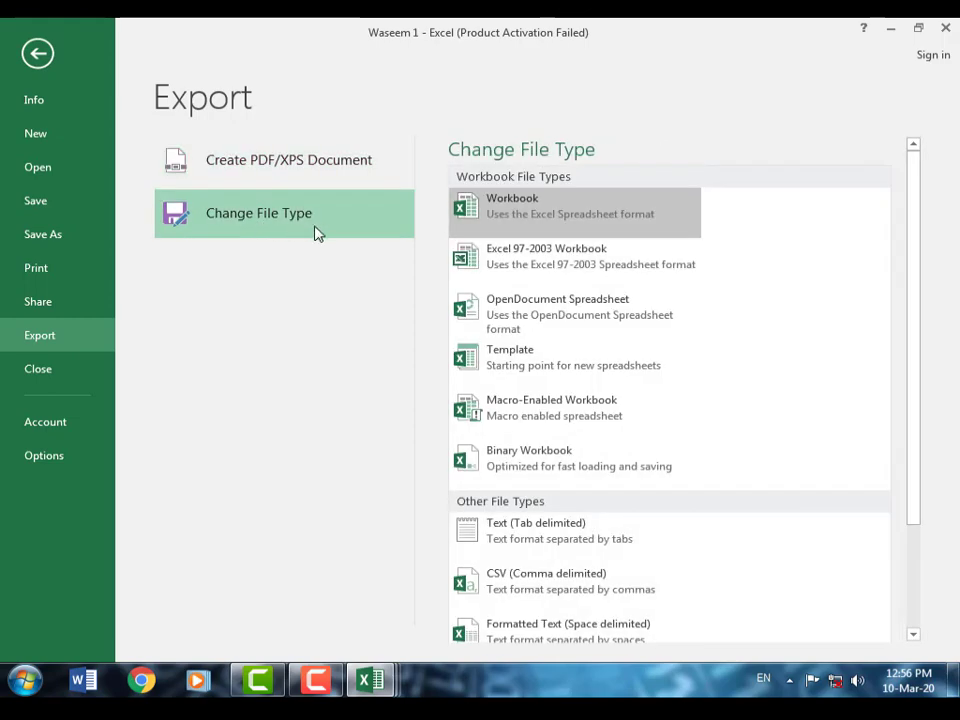
Choose the Excel 97-2003 Workbook format for exporting Waseem 1 as a different file type.
left_click(39, 54)
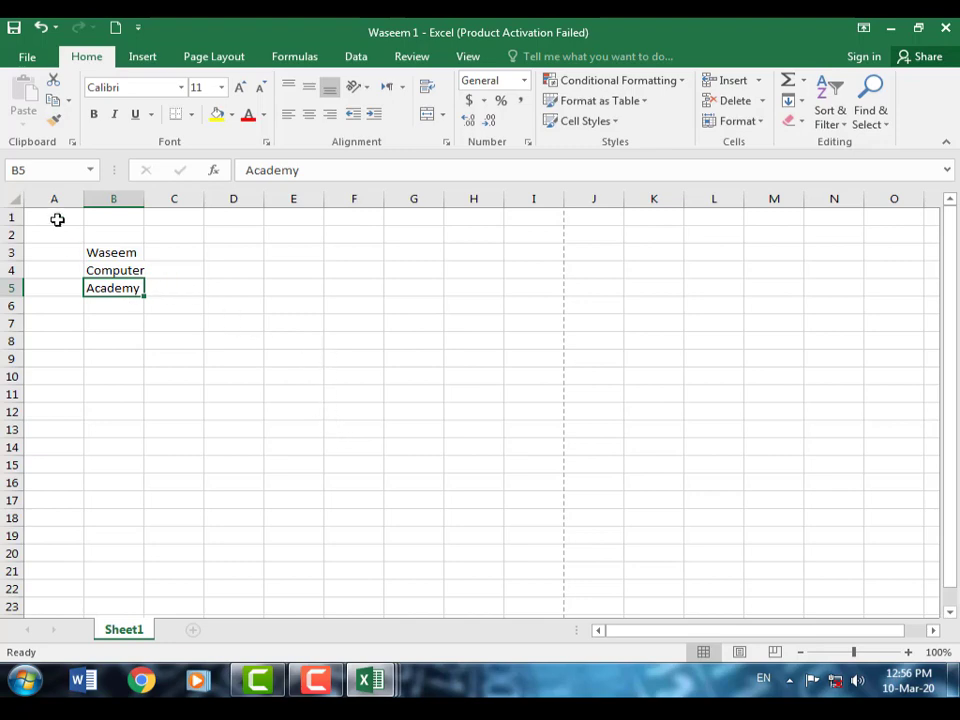
left_click(27, 56)
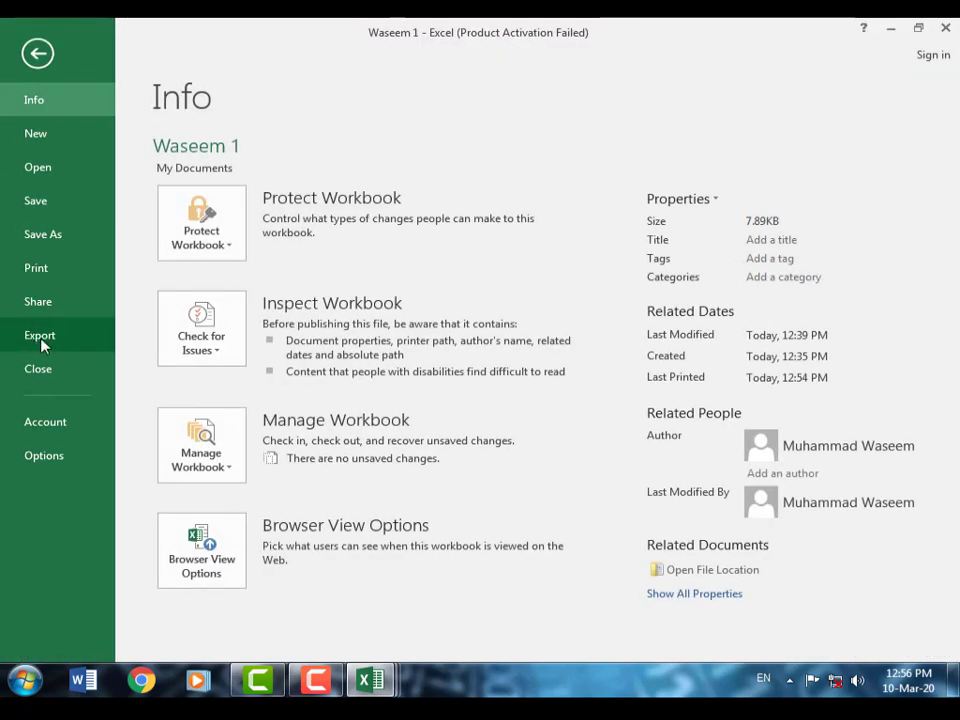
left_click(34, 335)
left_click(277, 233)
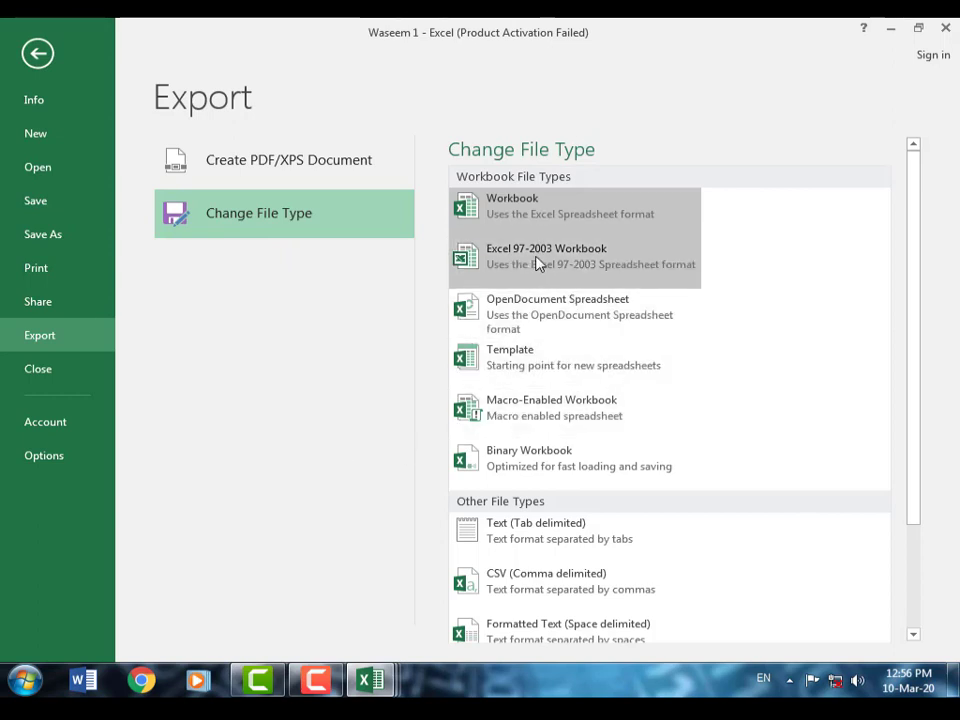
left_click(575, 268)
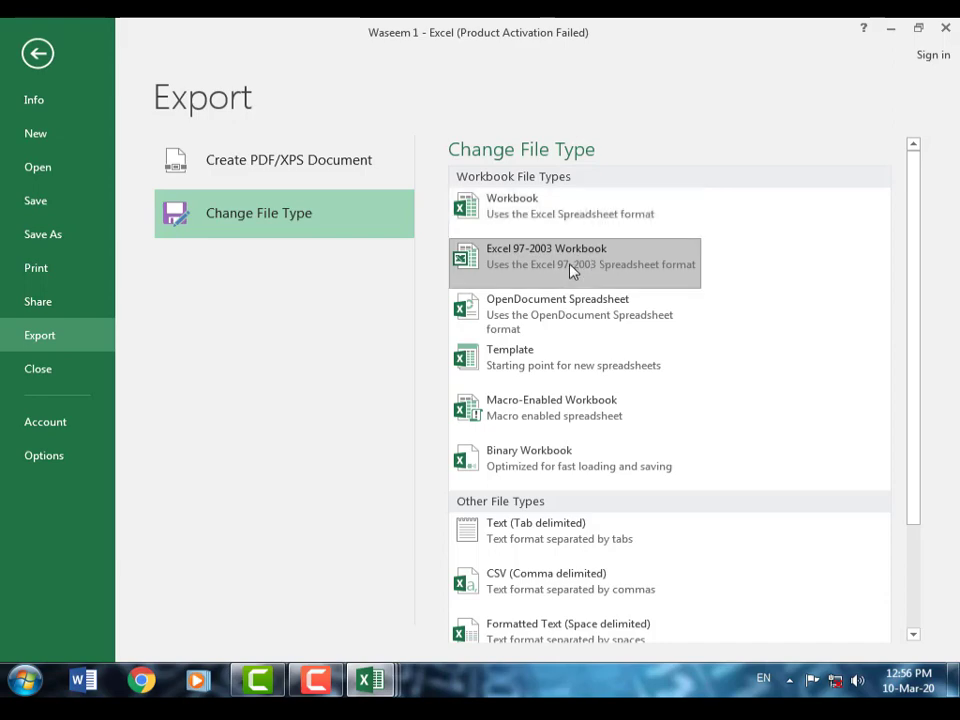
double_click(568, 278)
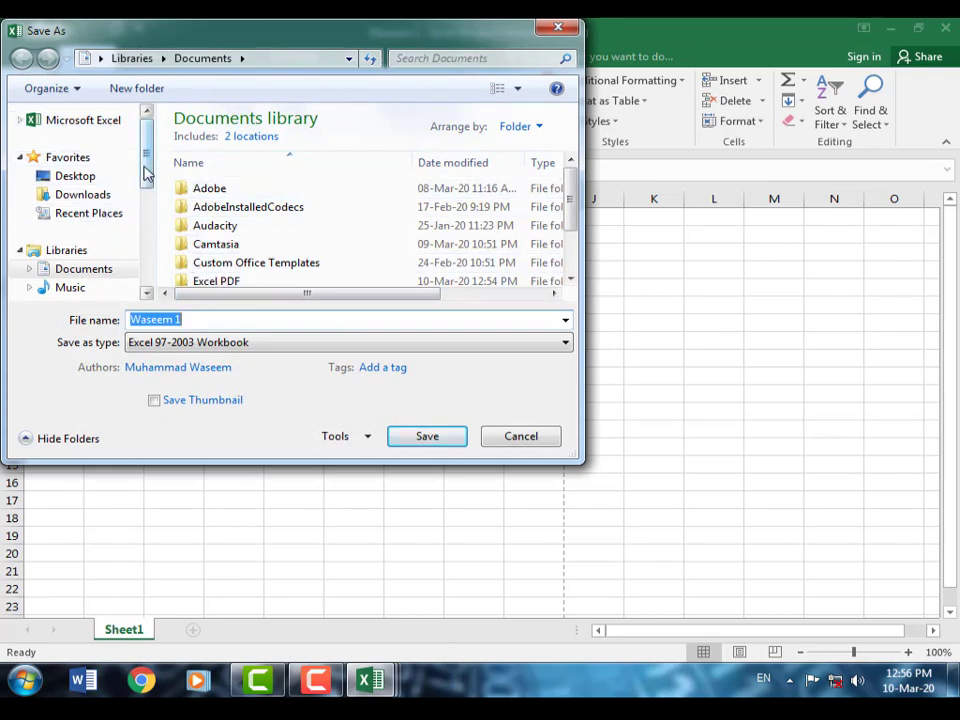
Save the Excel 97-2003 copy in the Excel PDF folder under the file name Excel 97.
mouse_move(146, 176)
left_mouse_down()
mouse_move(155, 211)
mouse_move(153, 195)
left_mouse_up()
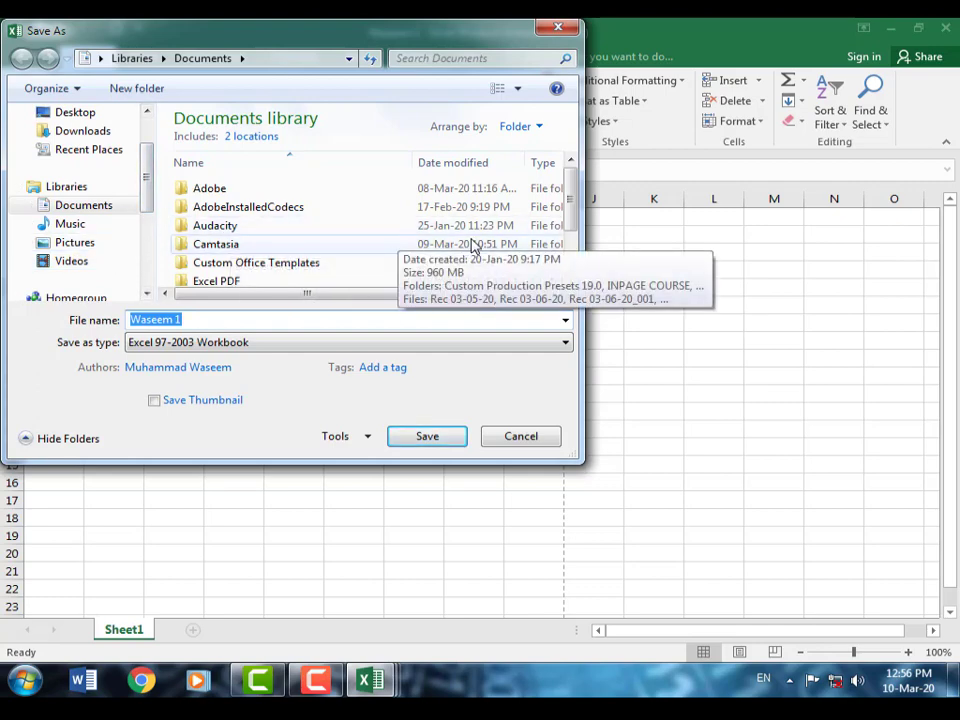
double_click(245, 283)
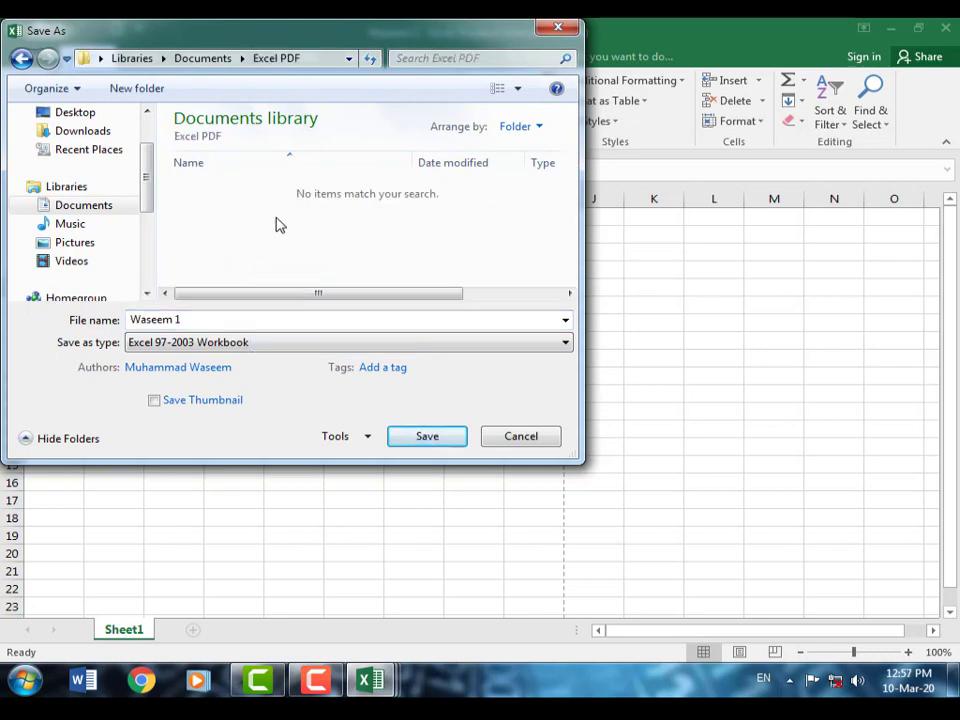
left_click(192, 320)
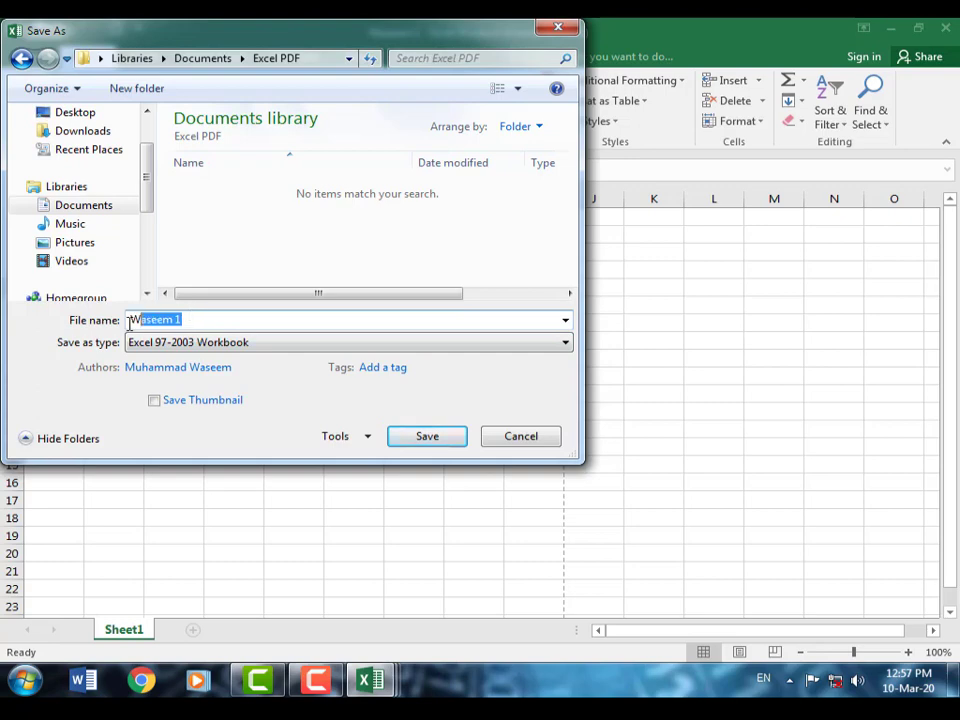
key("BackSpace")
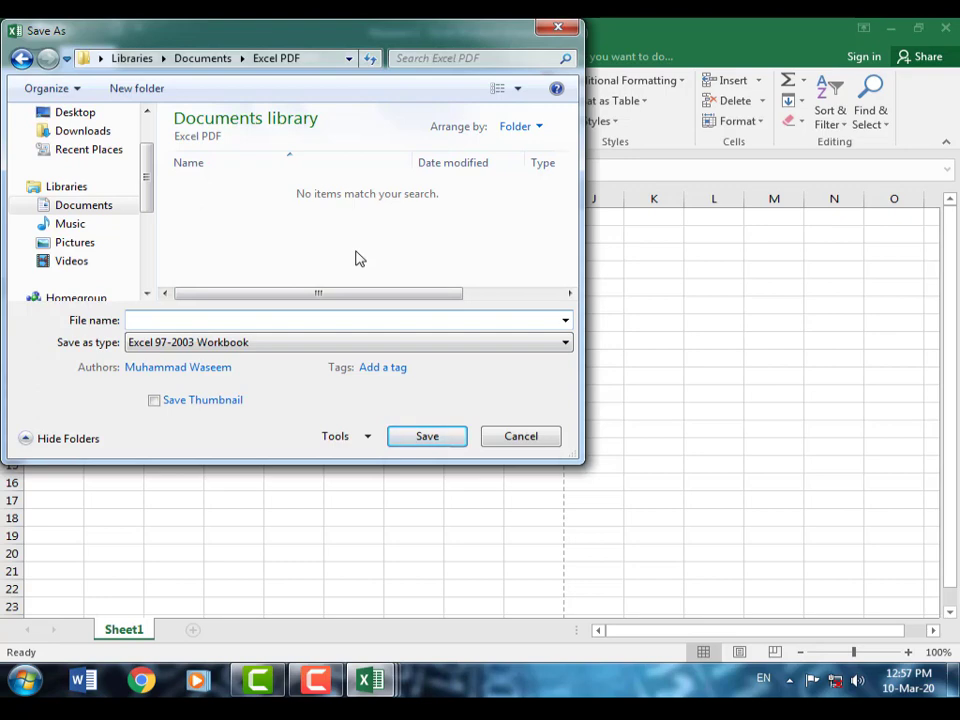
type("W")
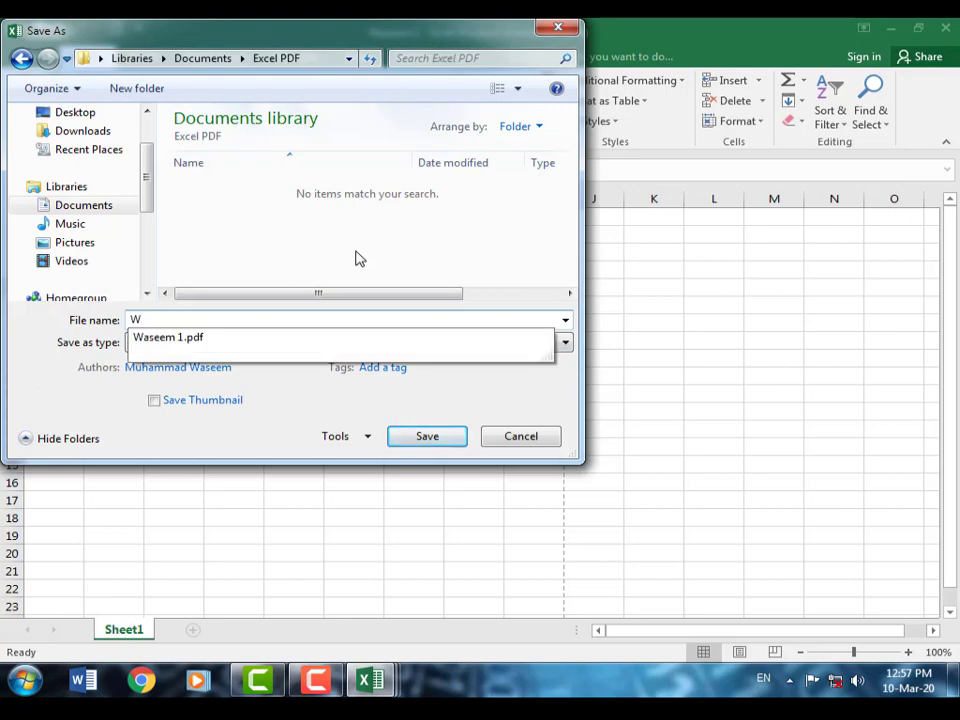
key("BackSpace")
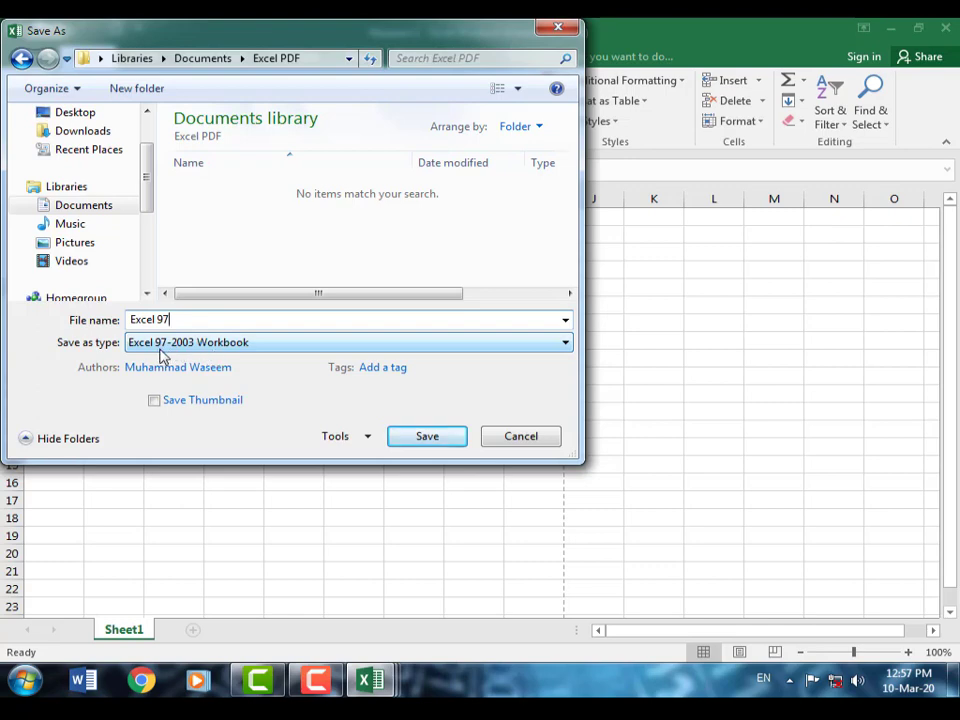
left_click(452, 436)
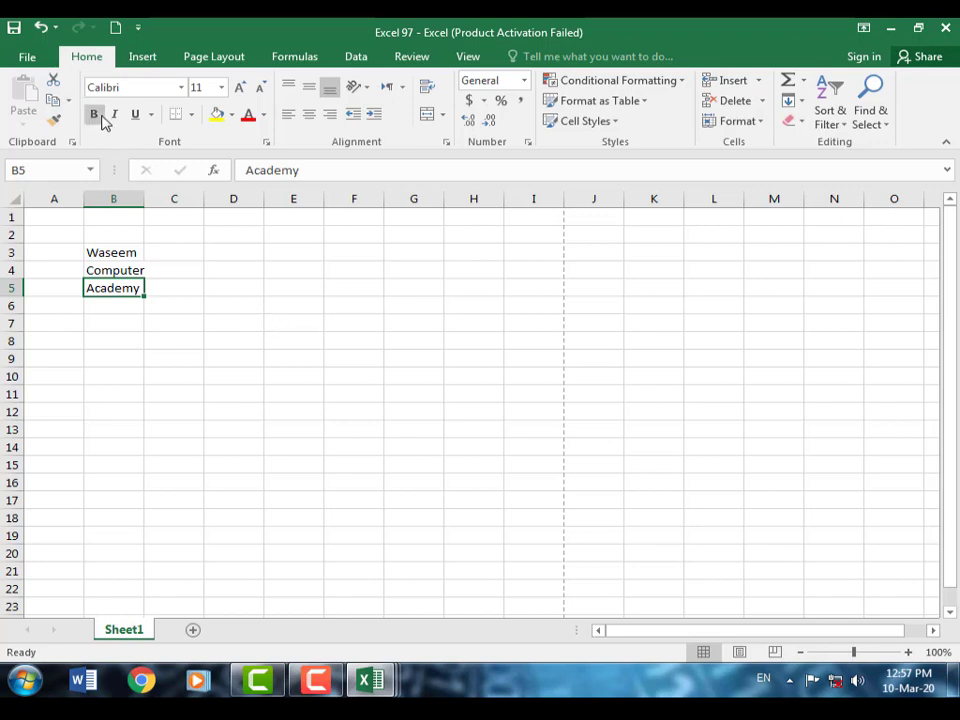
Check the Info page of the Excel 97 workbook and close the workbook.
left_click(30, 57)
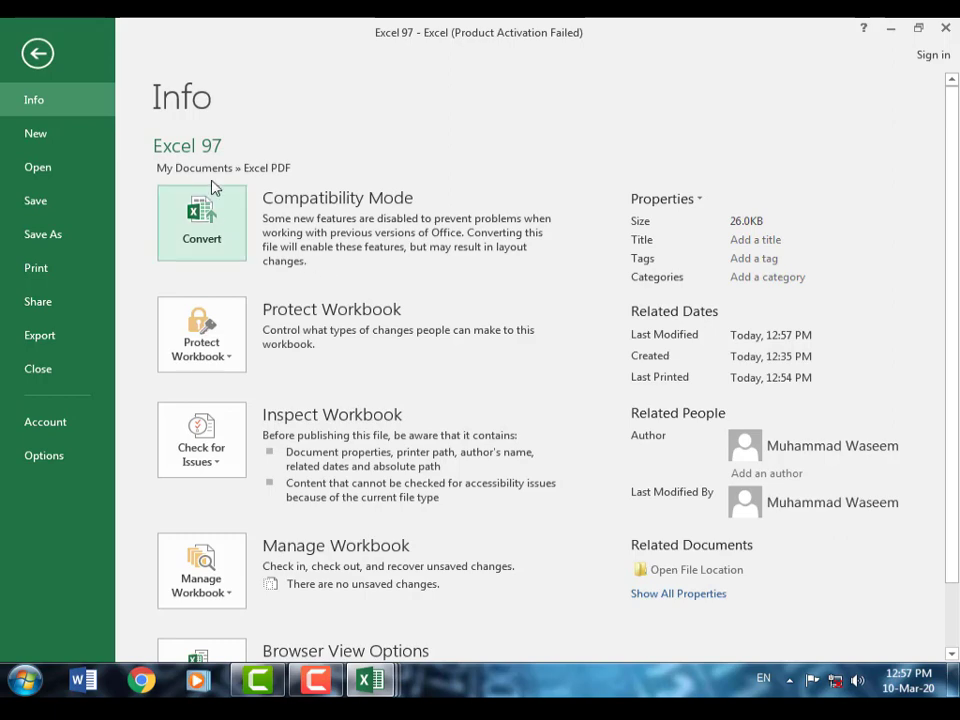
left_click(40, 62)
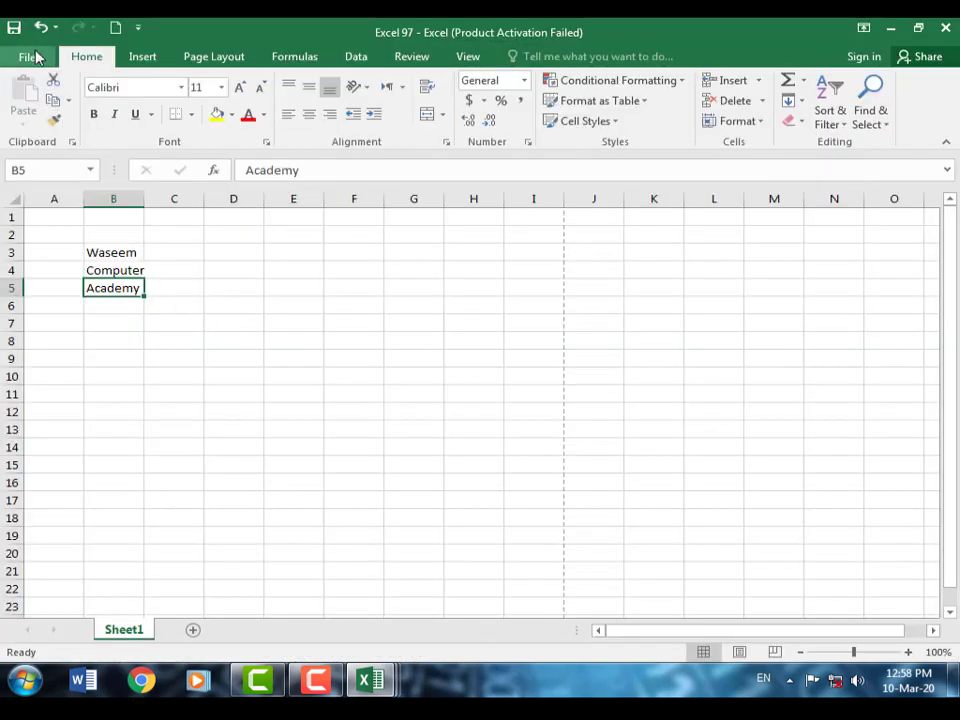
left_click(33, 57)
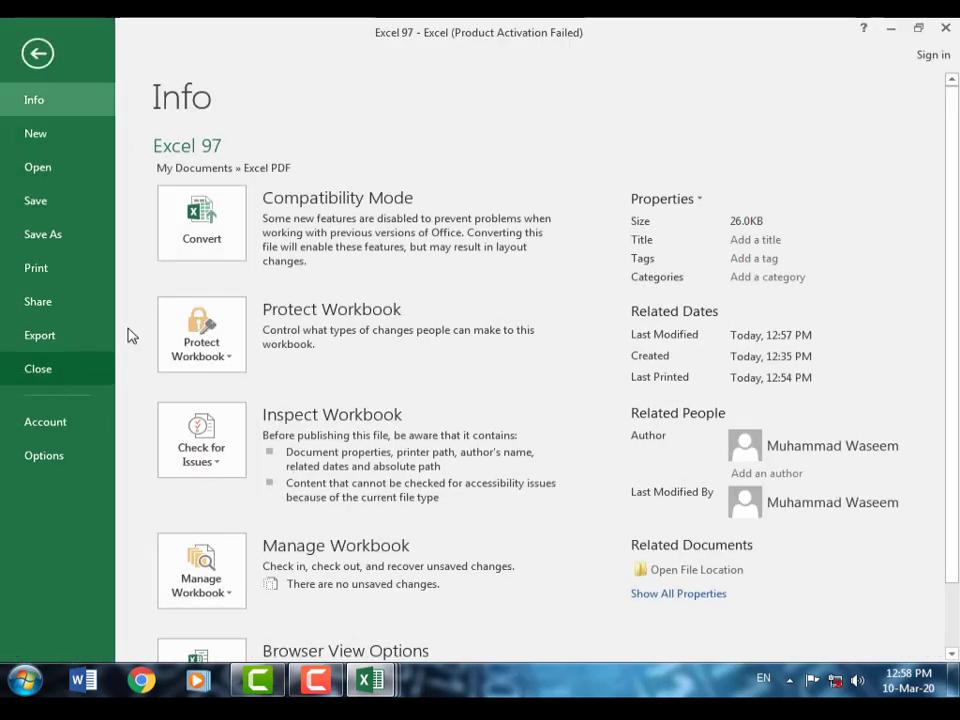
left_click(38, 54)
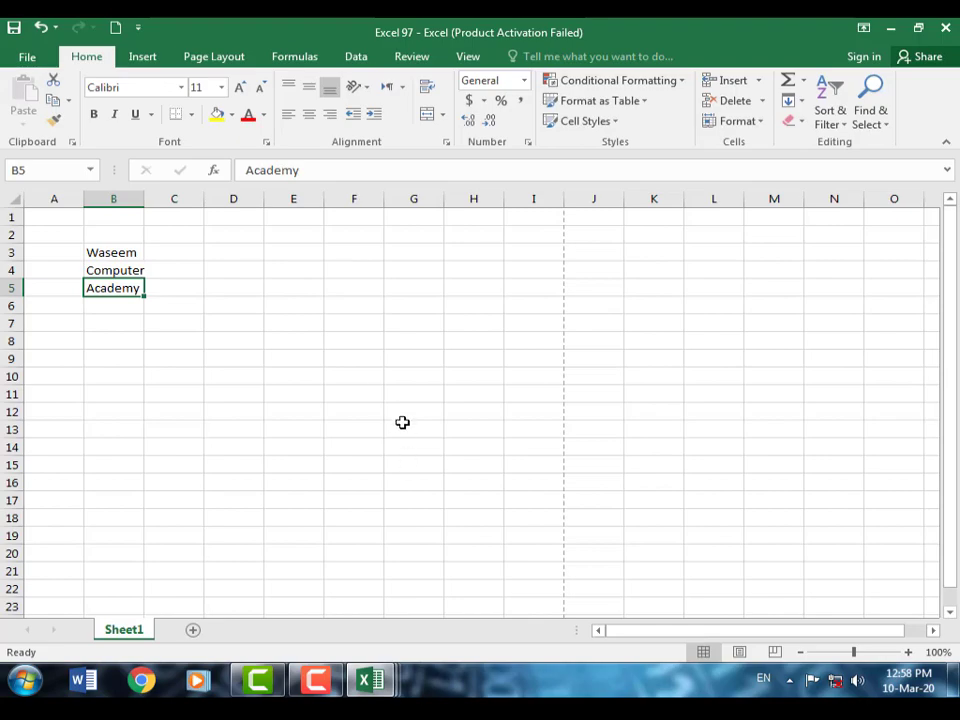
left_click(28, 58)
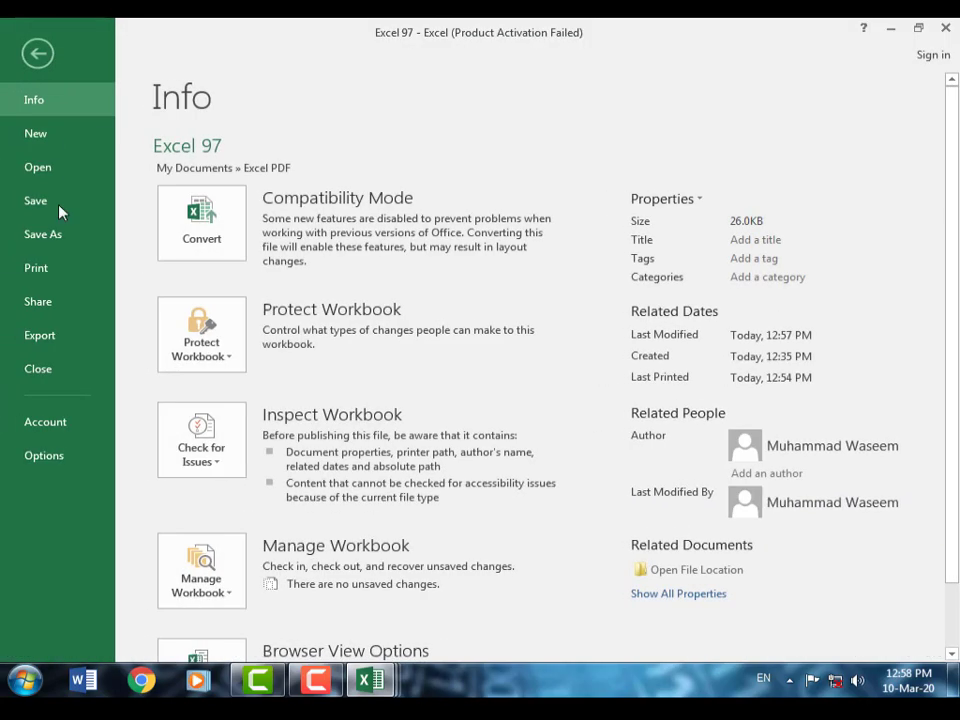
left_click(68, 370)
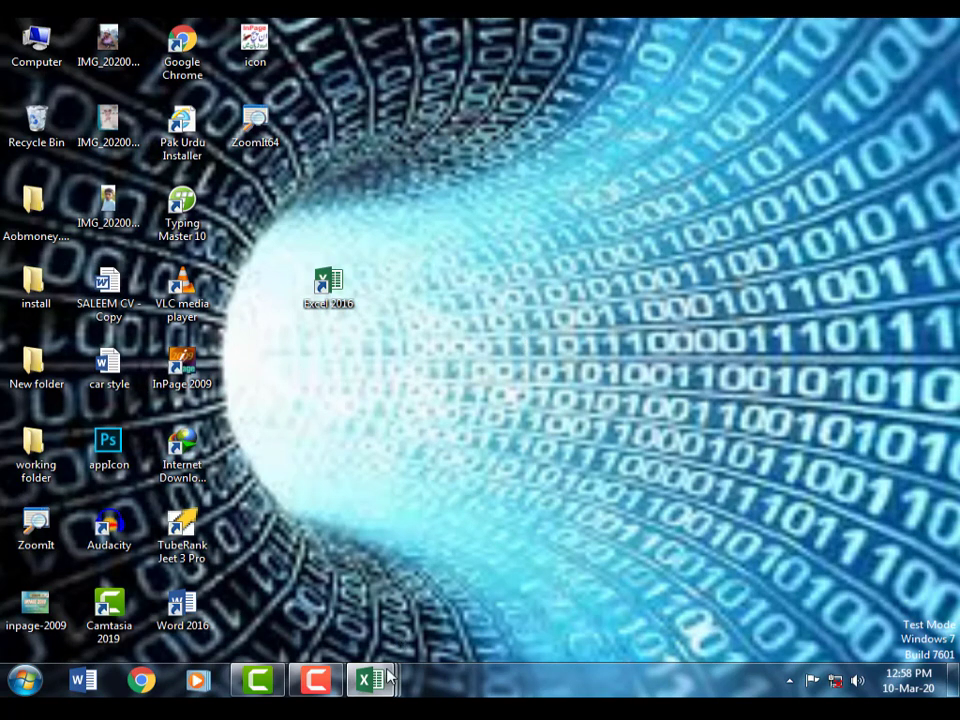
Switch to the blank Book2 workbook and view its Account page with the Office theme, sign-in and product information.
mouse_move(385, 680)
left_click(414, 594)
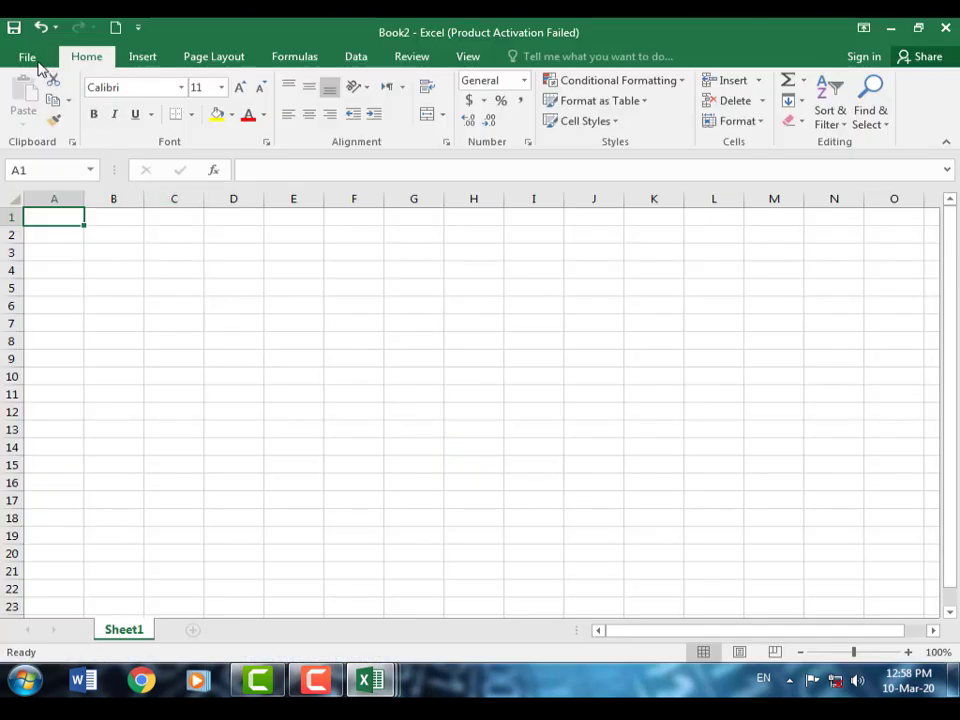
left_click(36, 60)
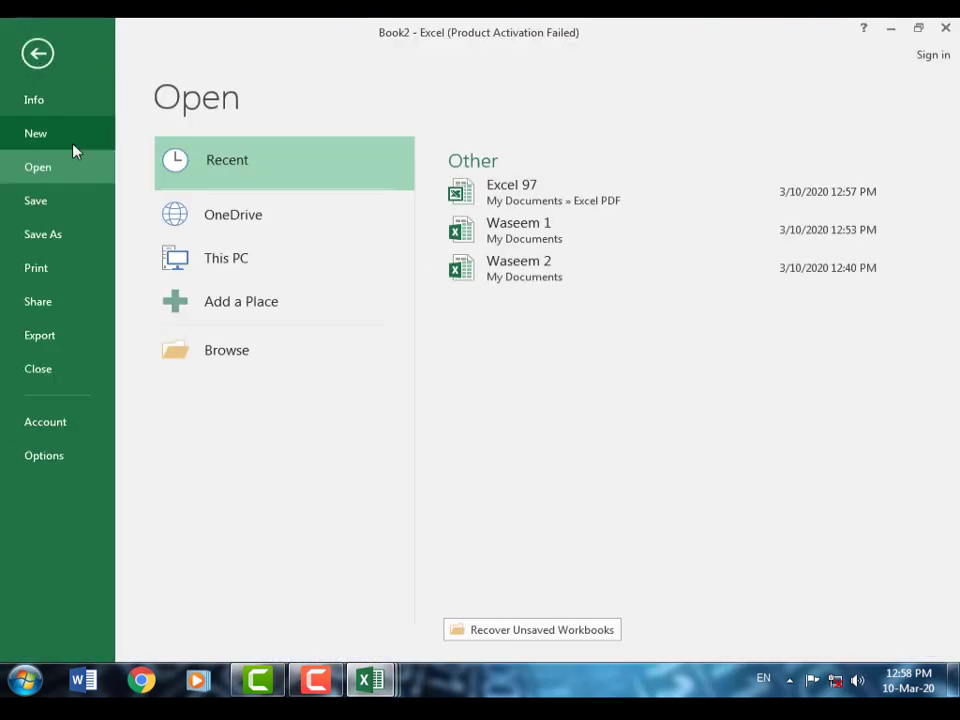
left_click(68, 425)
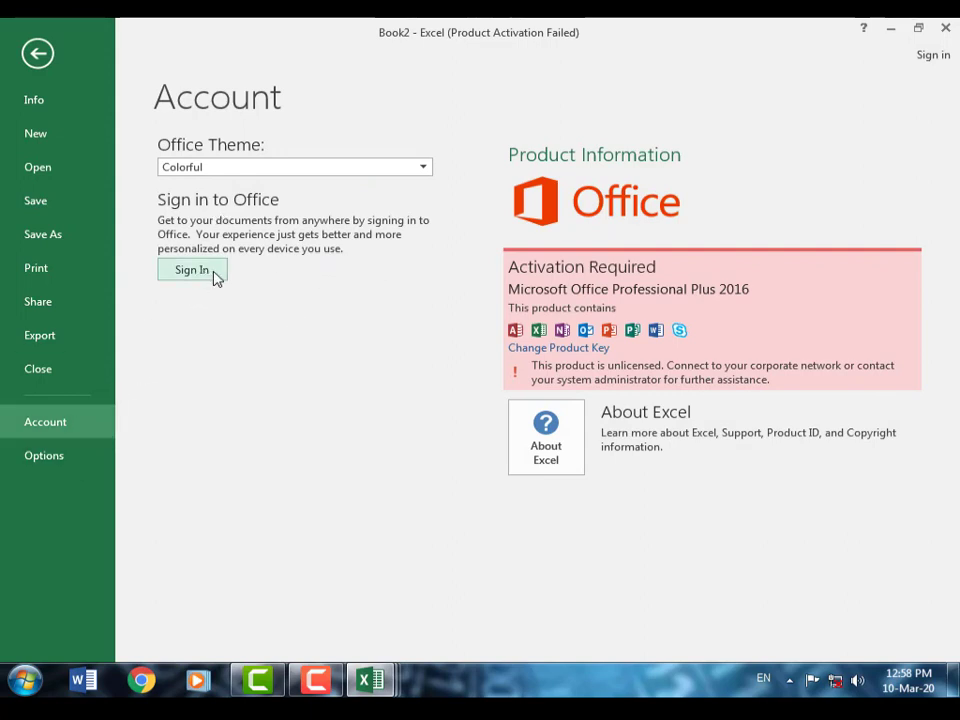
Examine the General settings in Excel Options and close the dialog without changing anything.
left_click(67, 466)
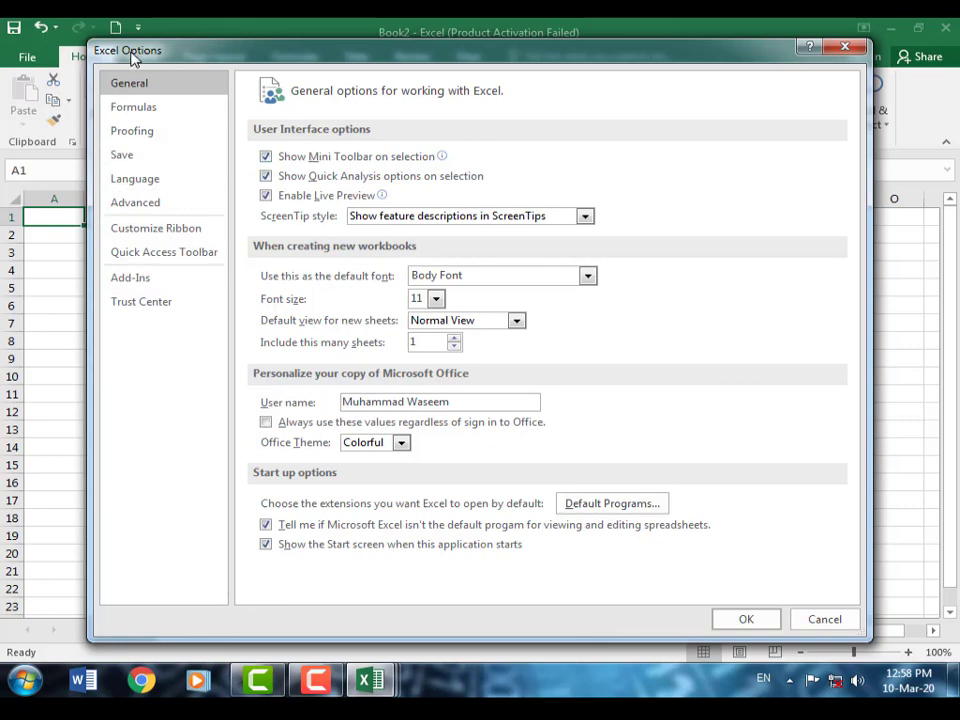
left_click_drag(184, 54, 146, 63)
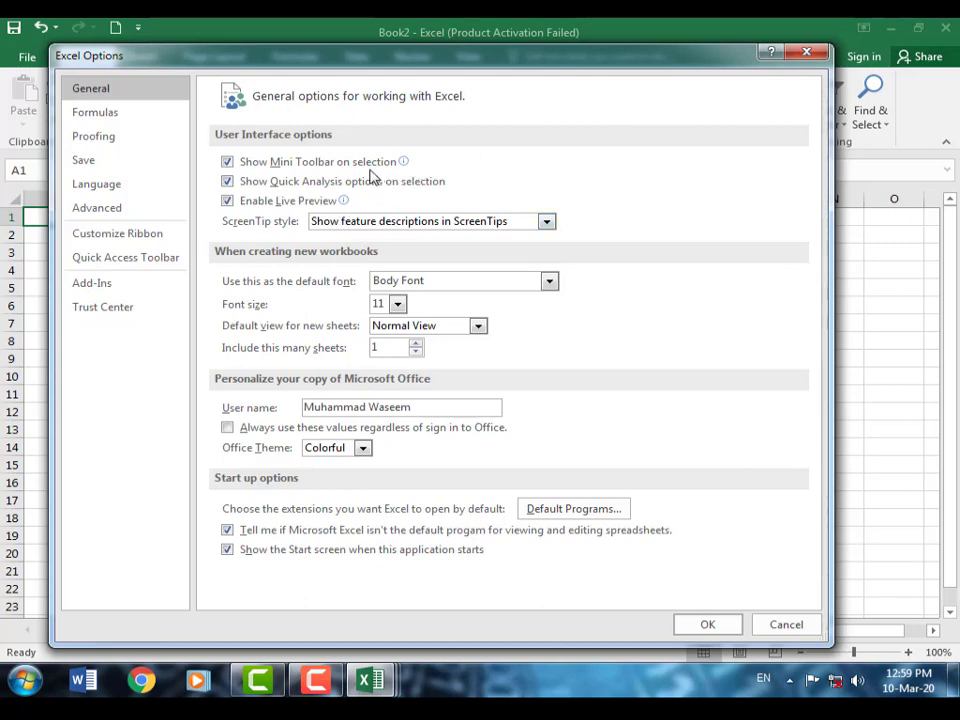
left_click(806, 51)
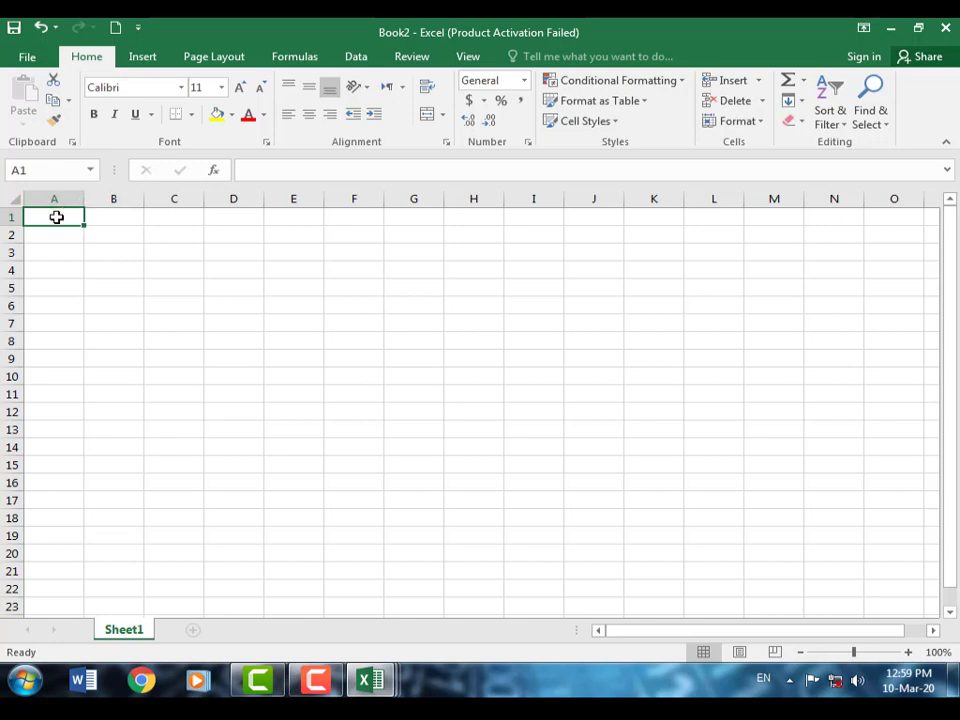
Enter a first name in cell A1 and move its text to cell H12 with Cut and Paste.
type("W")
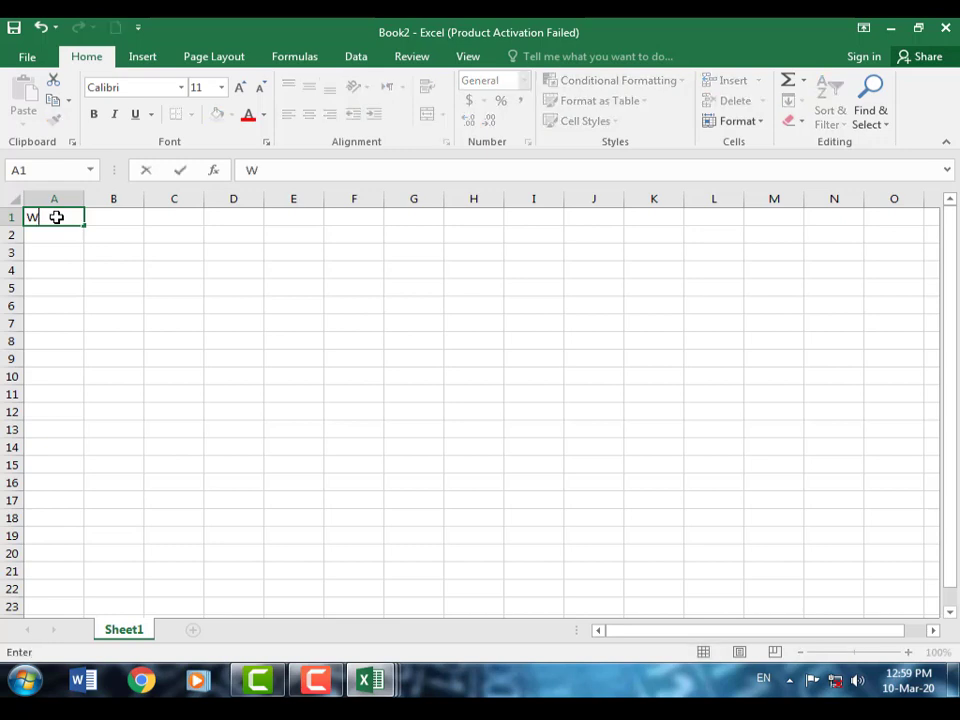
type("aseem")
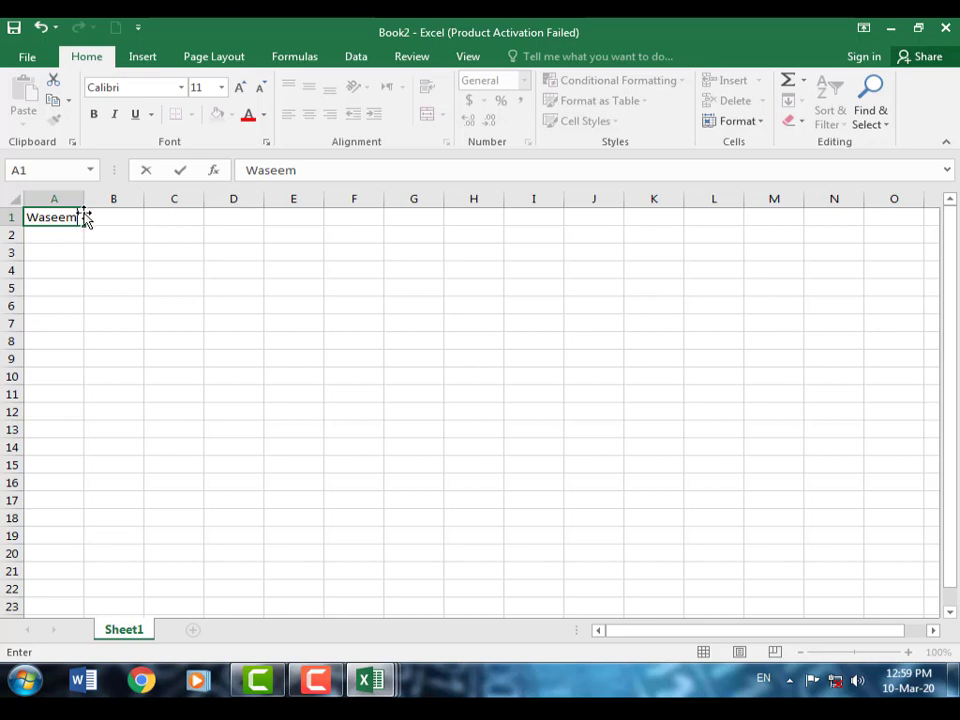
left_click_drag(81, 216, 25, 216)
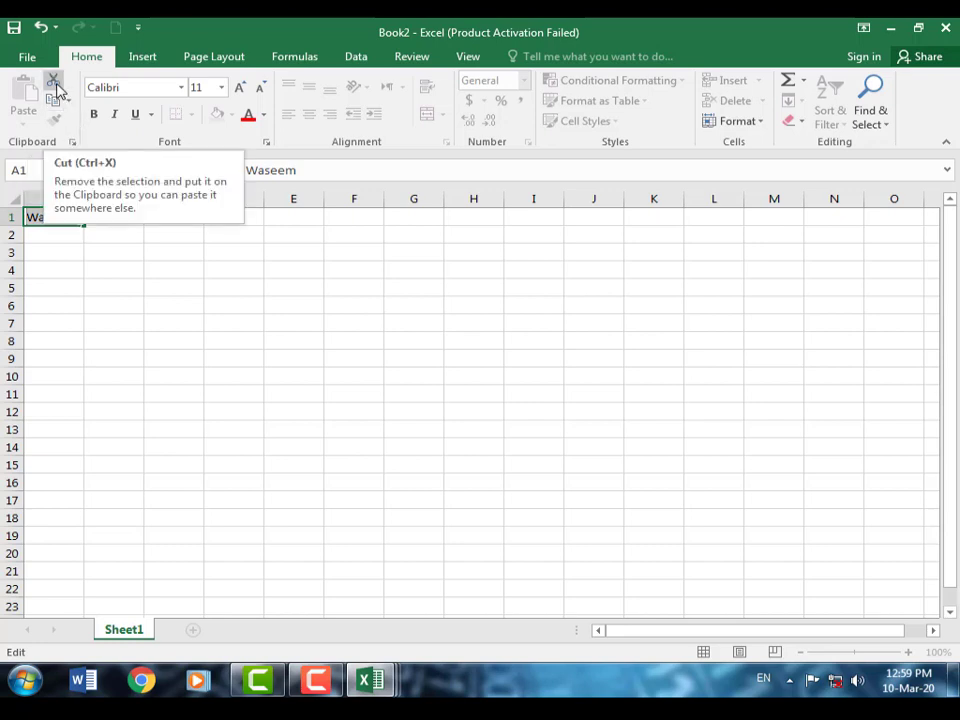
left_click(55, 85)
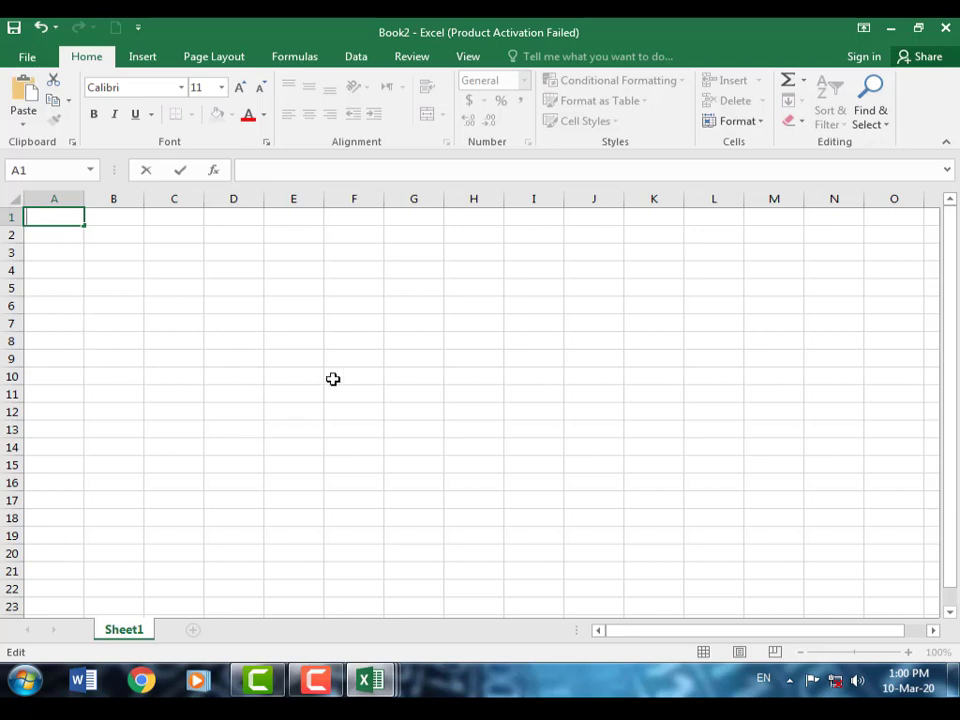
left_click(474, 411)
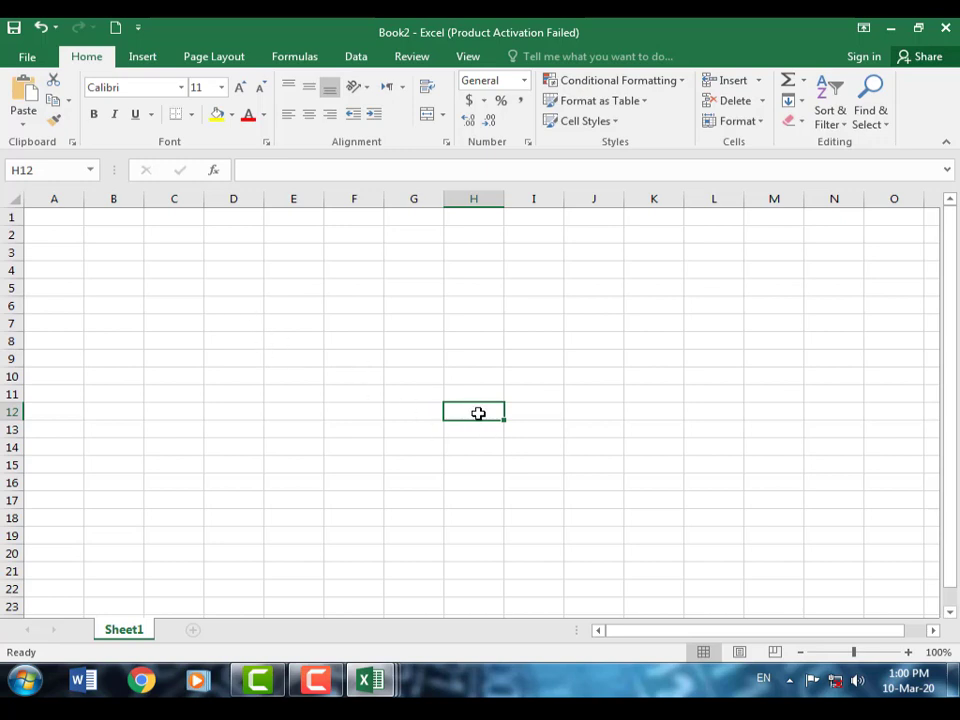
left_click(24, 92)
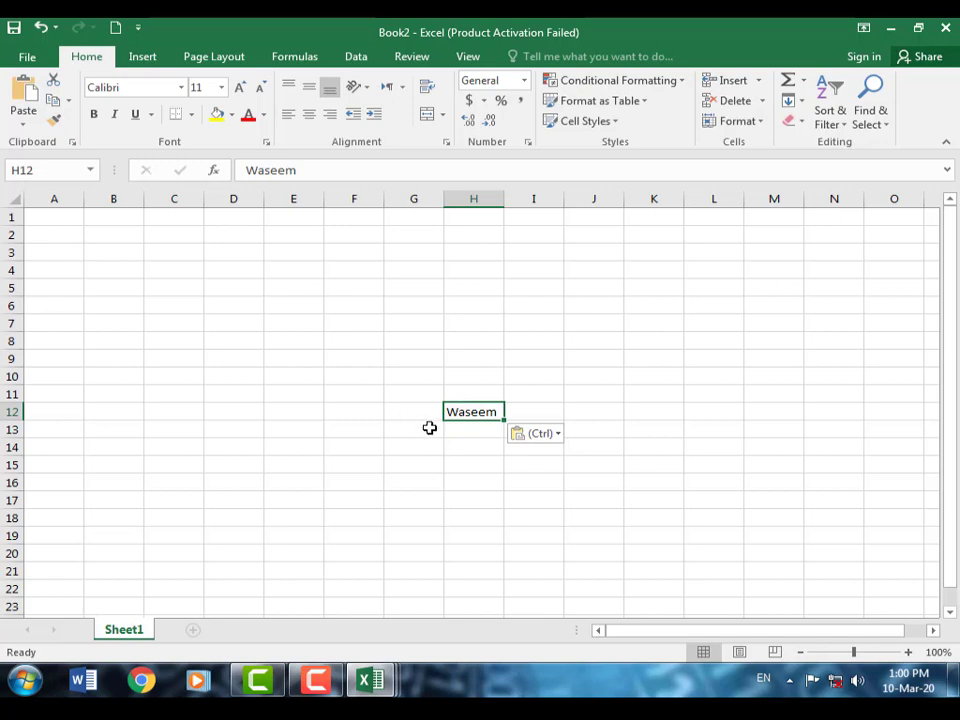
Copy the first name from the text of cell H12 and paste it into cell M12.
left_click(426, 381)
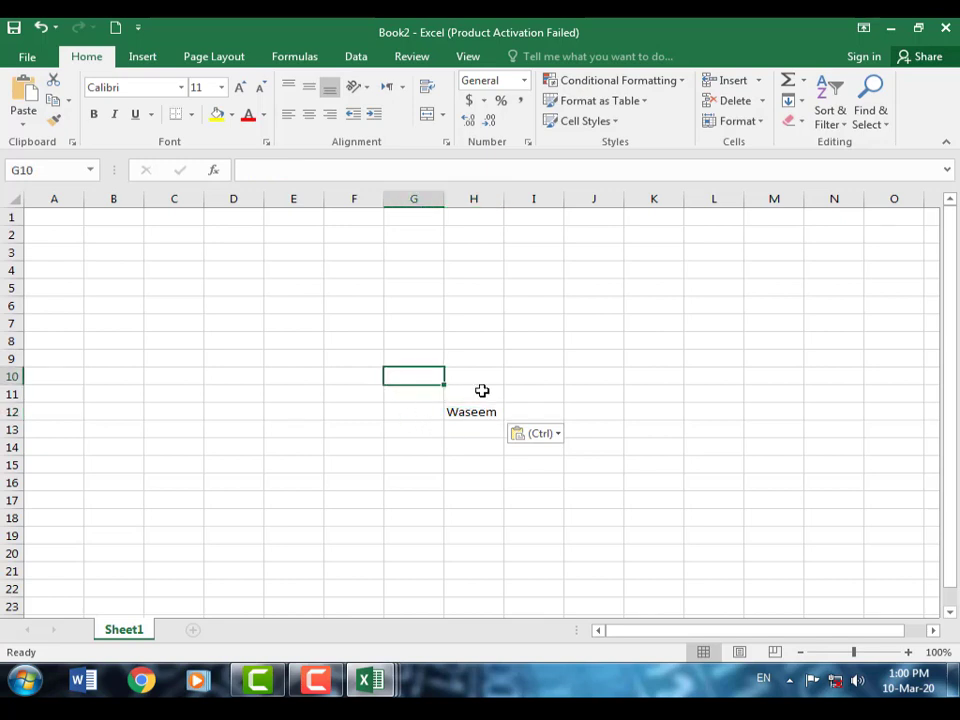
left_click(485, 380)
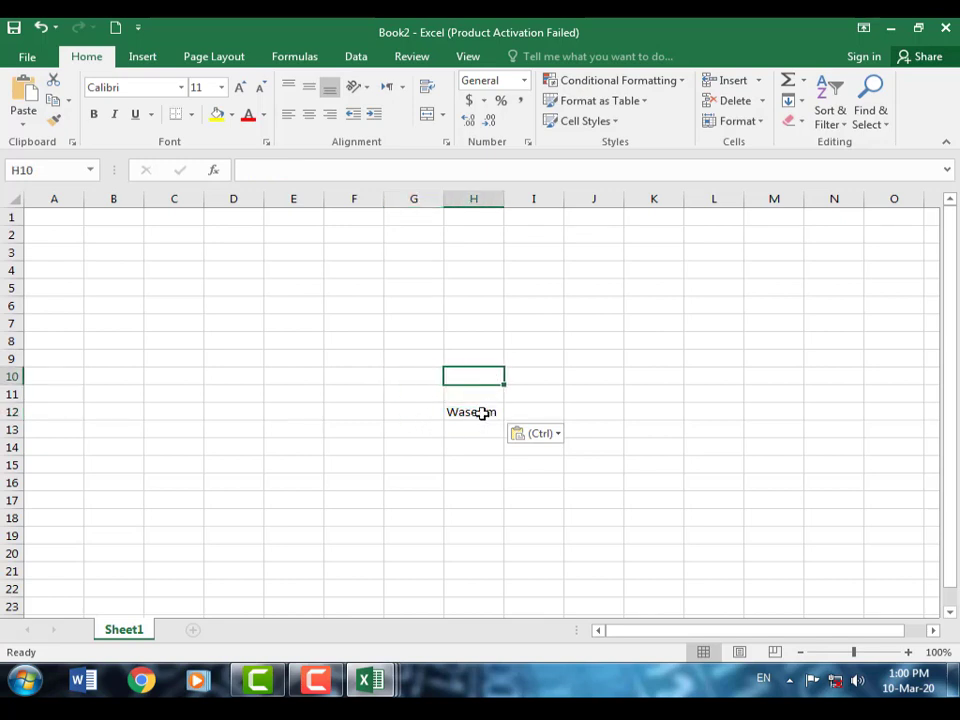
left_click(481, 412)
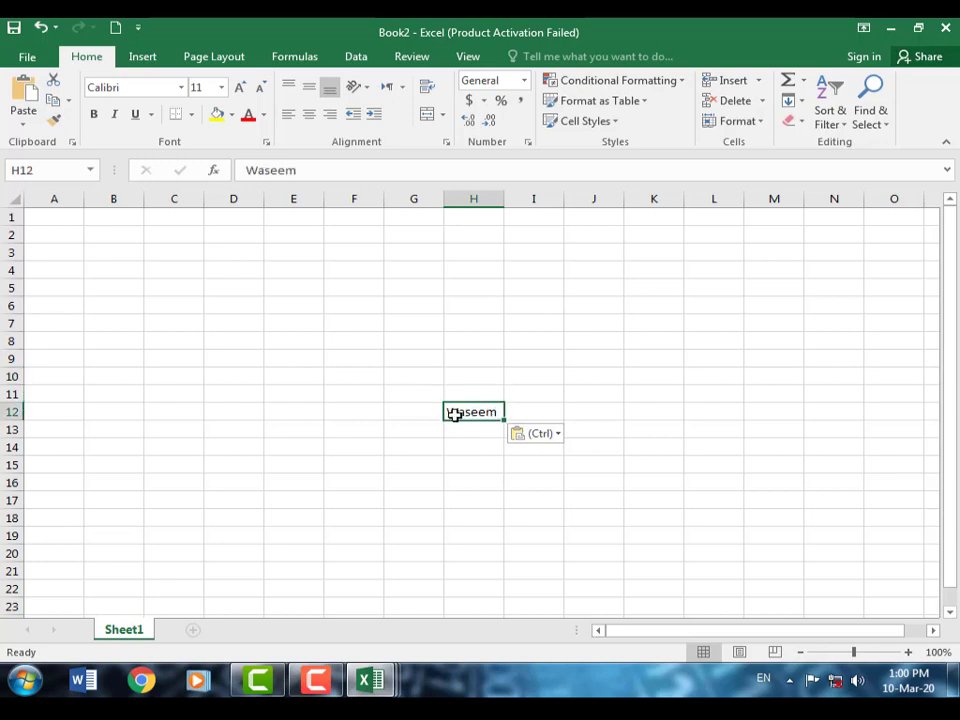
double_click(495, 411)
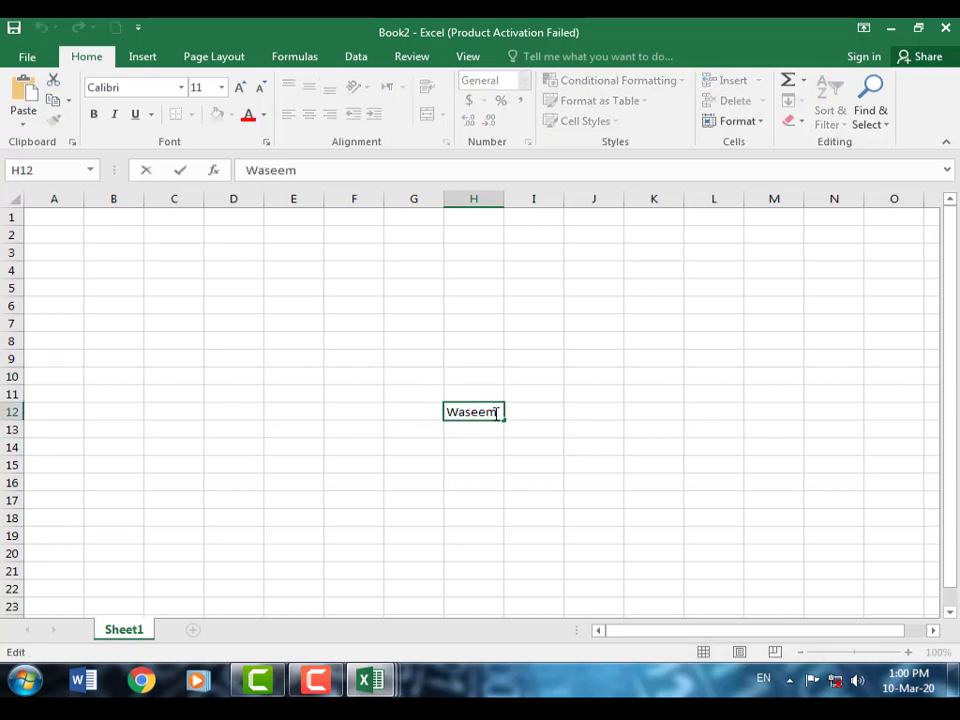
left_click_drag(501, 411, 448, 411)
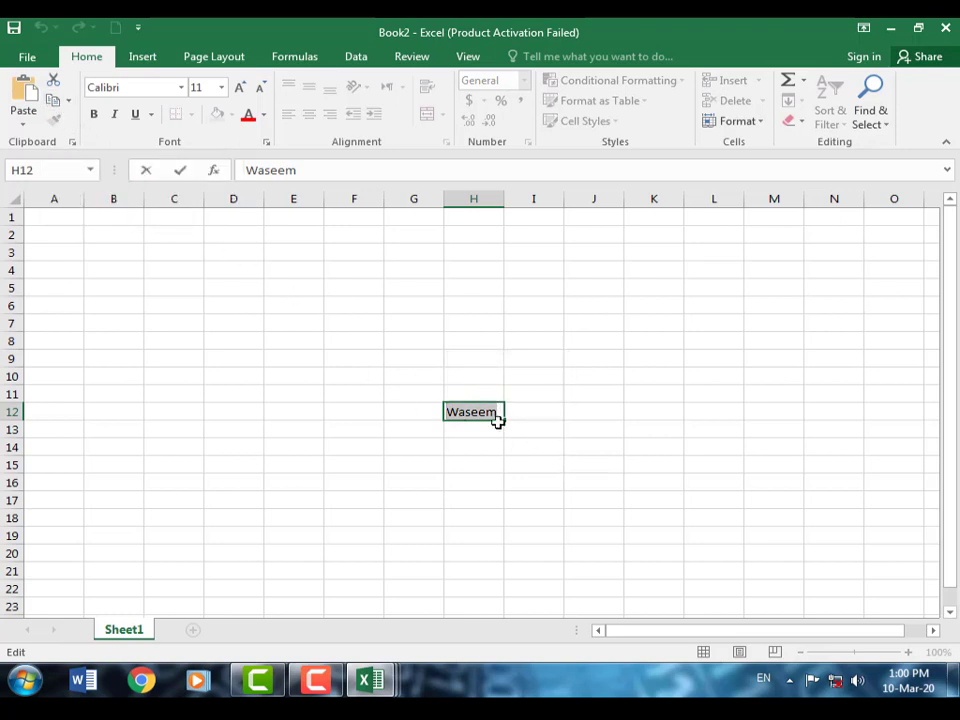
left_click(760, 414)
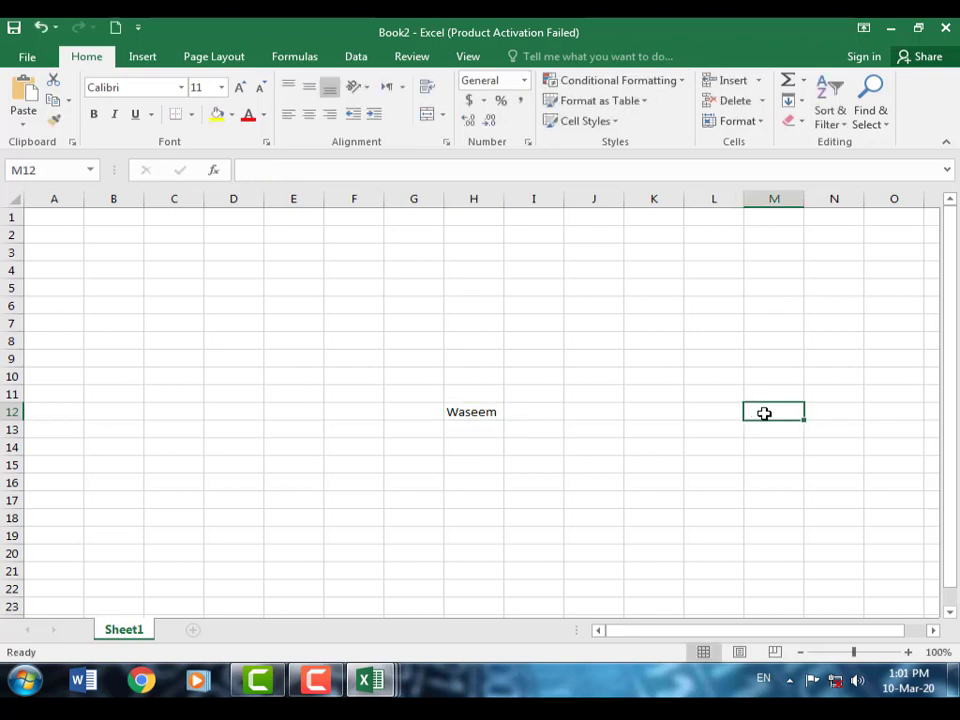
left_click(20, 92)
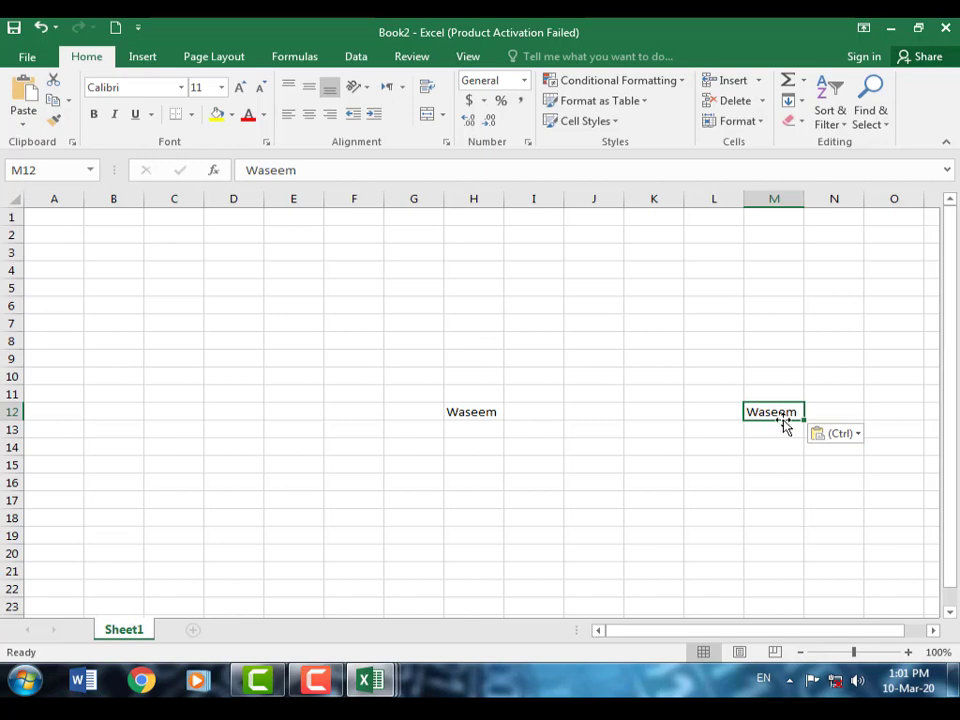
left_click(782, 436)
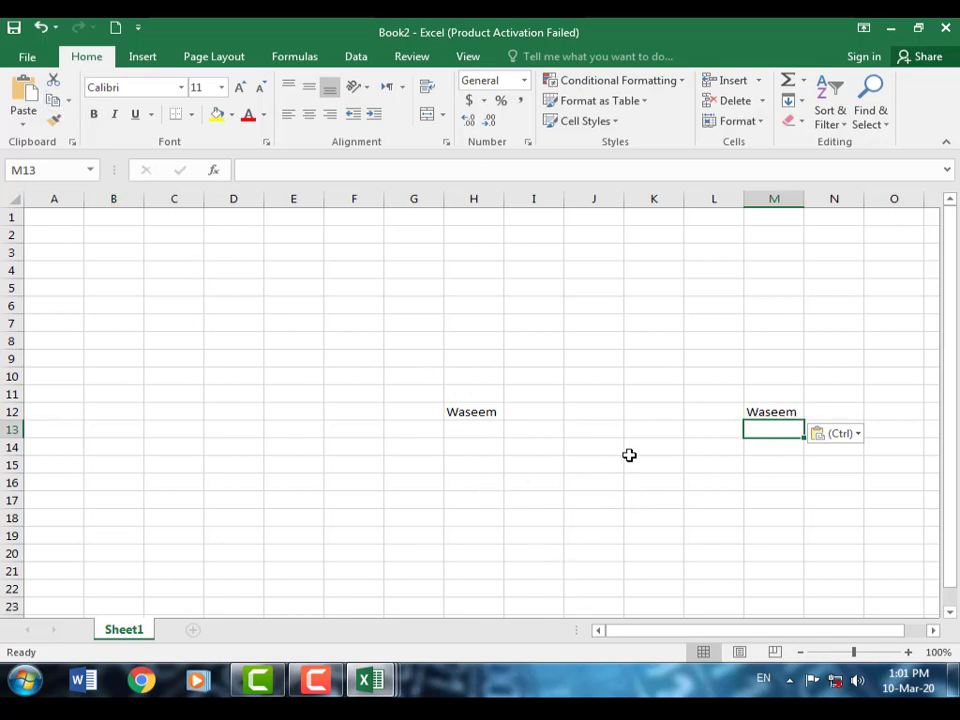
Copy the name text inside cell M12 and try the Copy as Picture command on it.
left_click(68, 103)
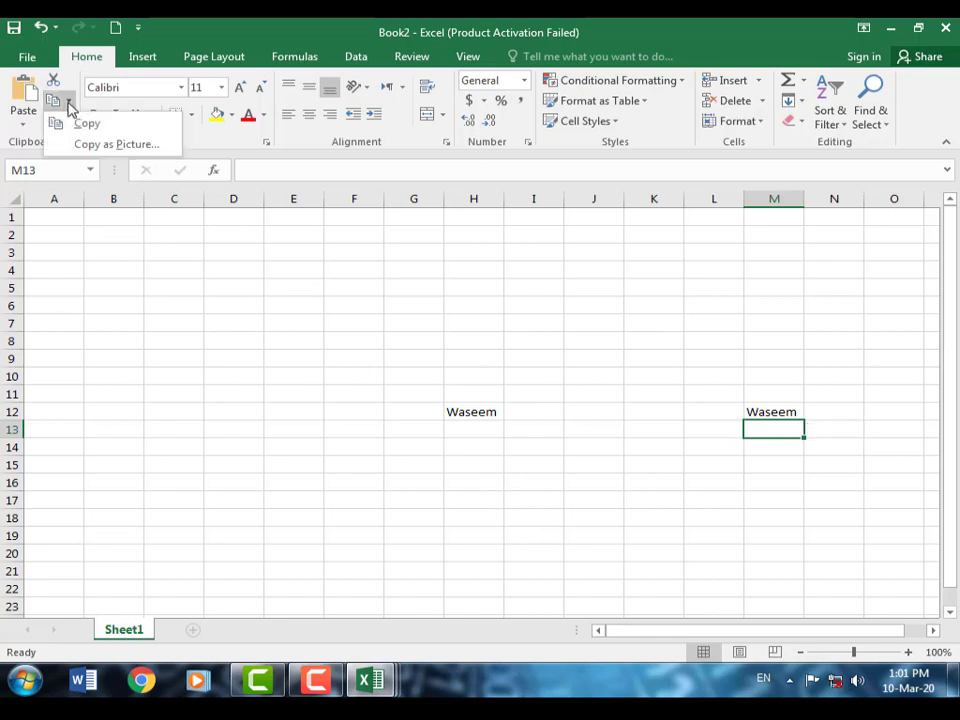
left_click(67, 102)
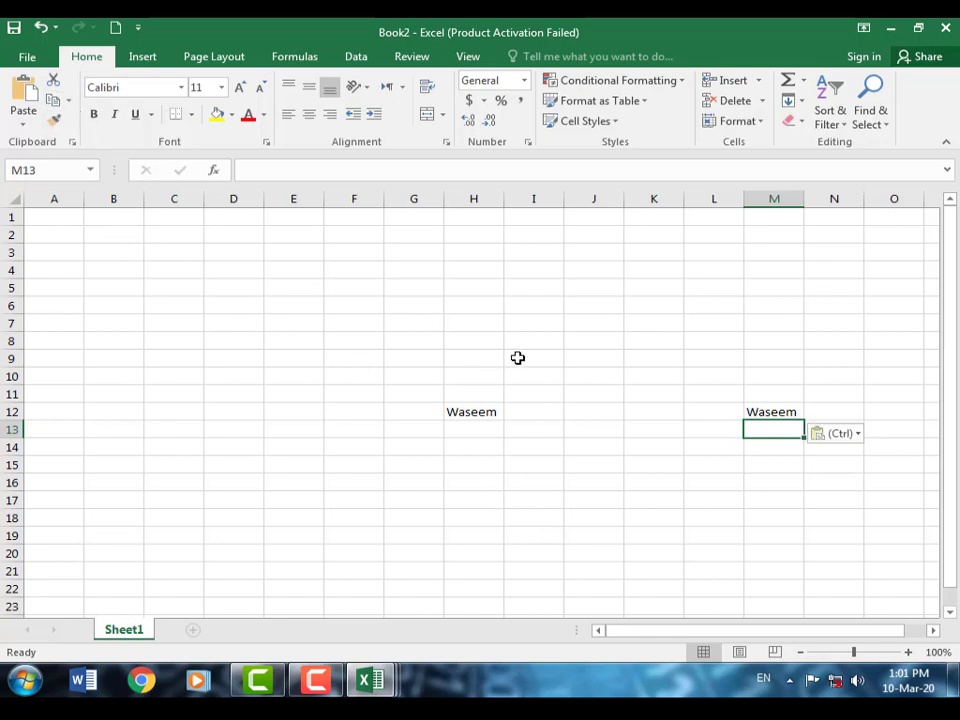
left_click(569, 359)
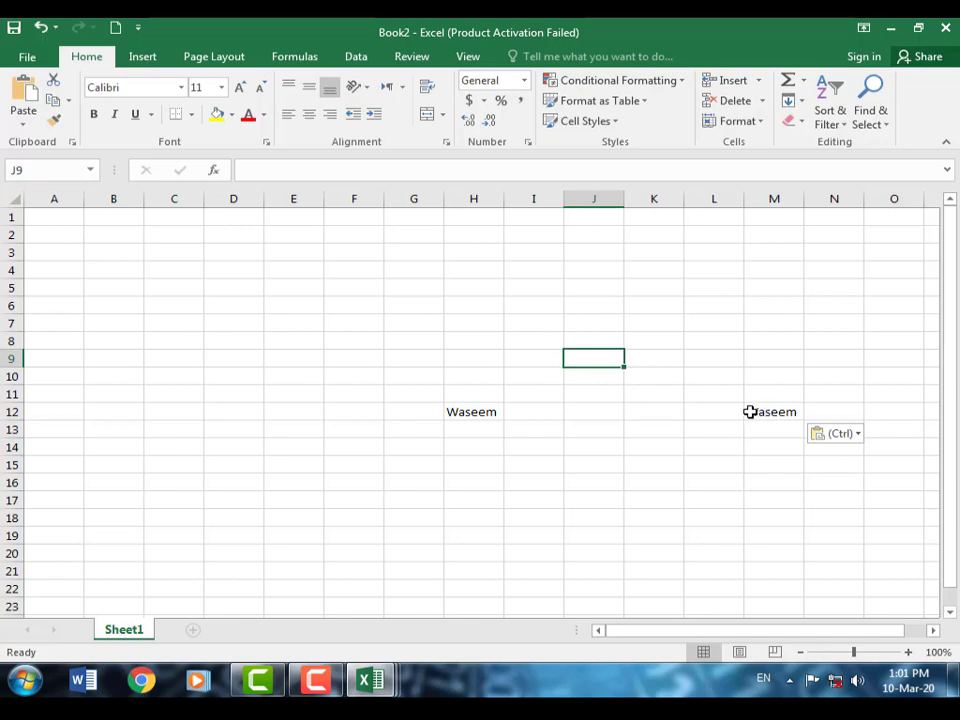
left_click(752, 412)
double_click(795, 414)
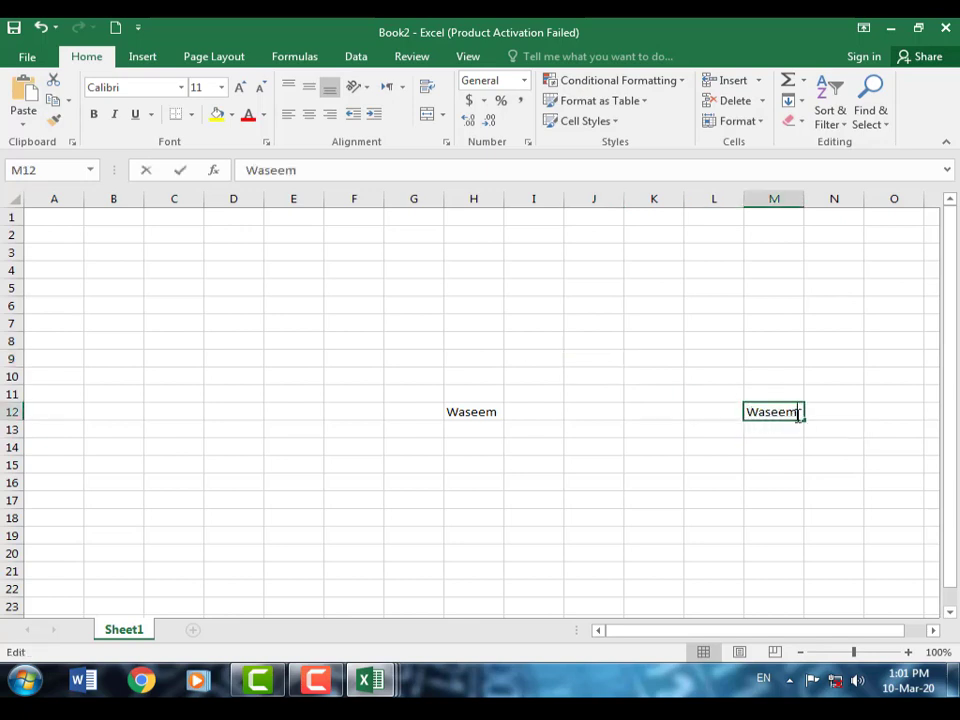
left_click_drag(799, 412, 753, 412)
key("ctrl+c")
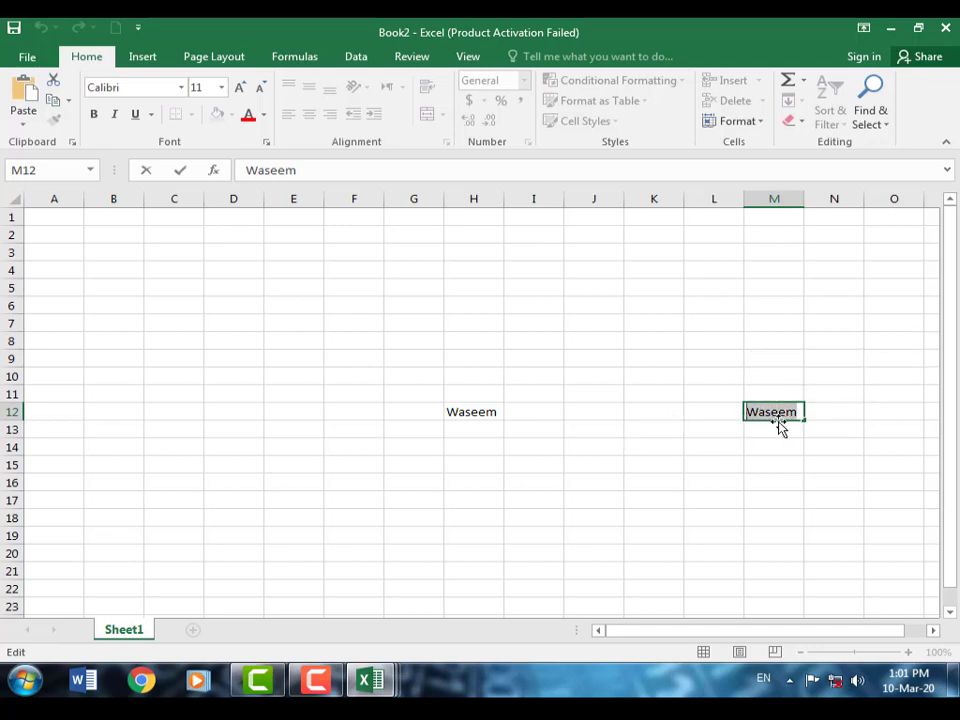
left_click(69, 104)
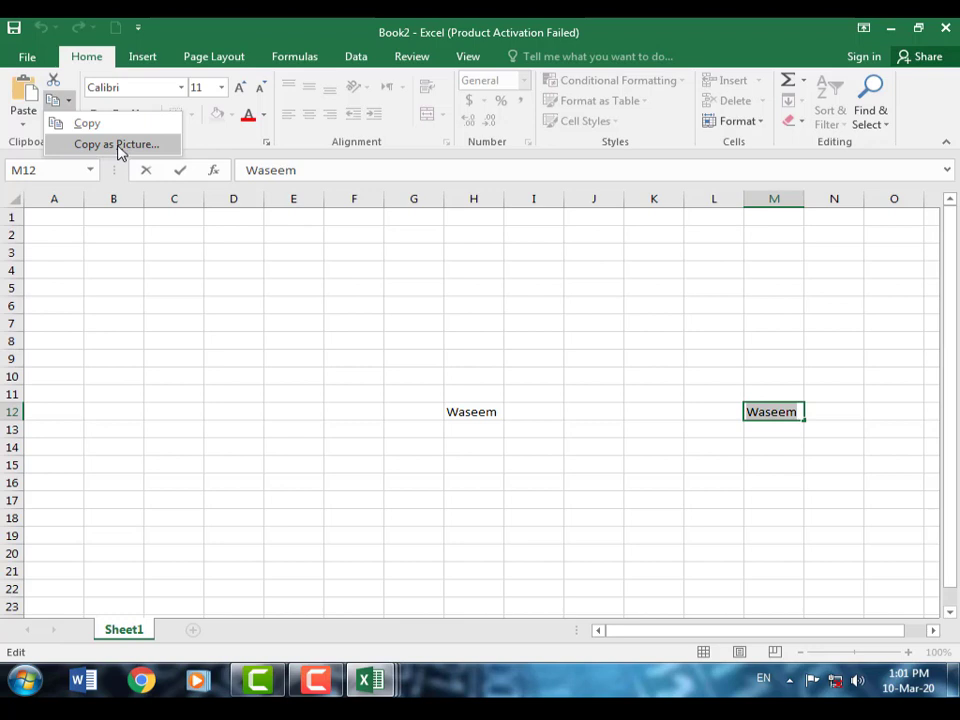
left_click(116, 146)
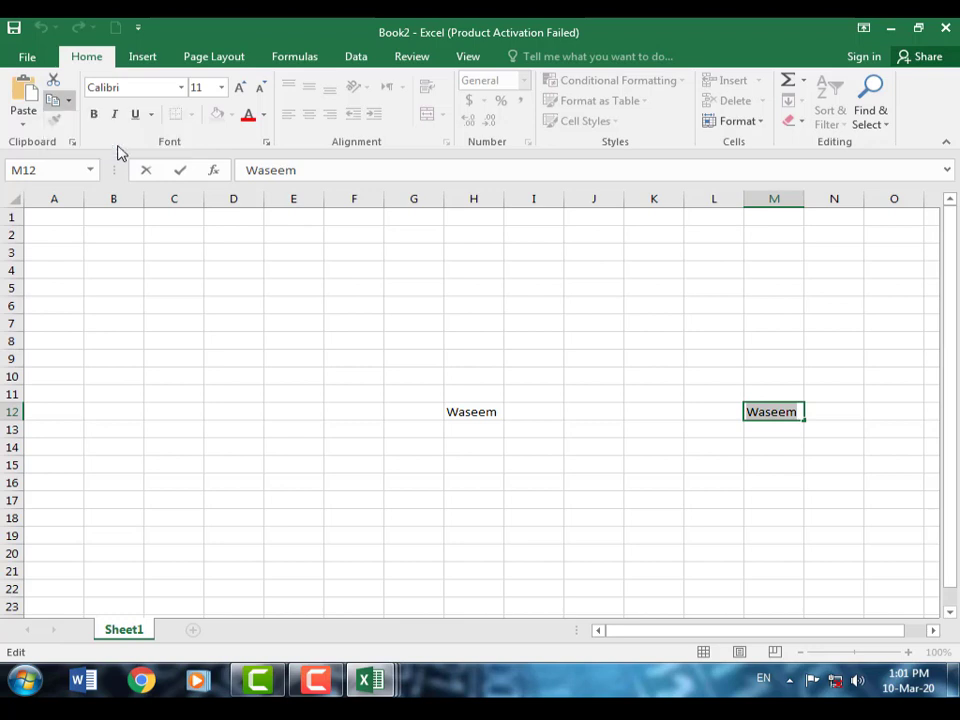
Paste the copied name into cell C6 and check the pasted text inside the cell.
left_click(161, 302)
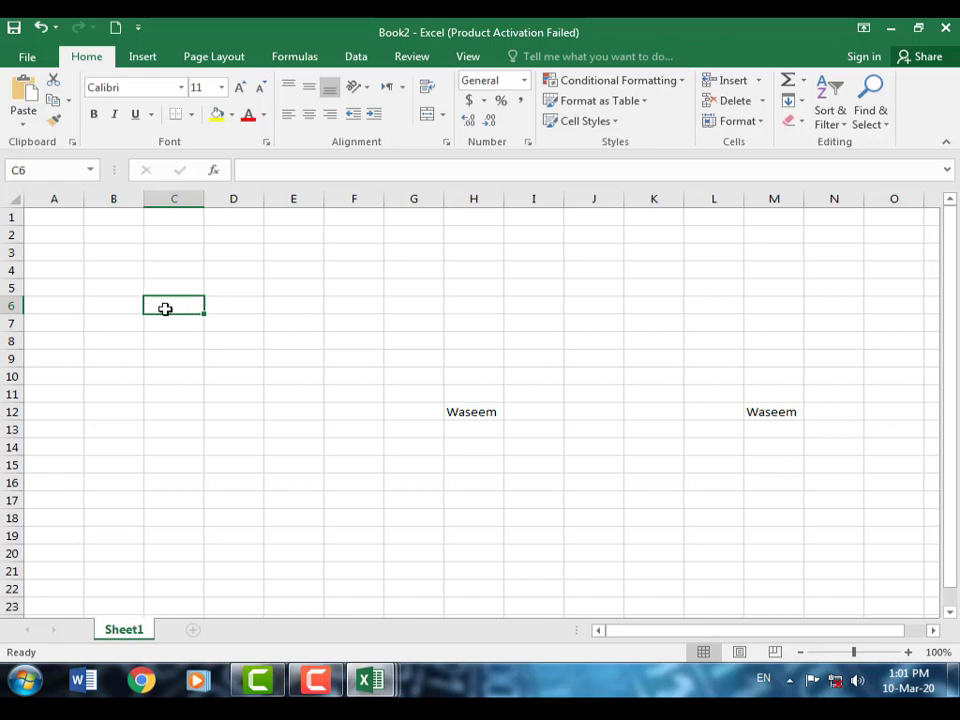
left_click(22, 100)
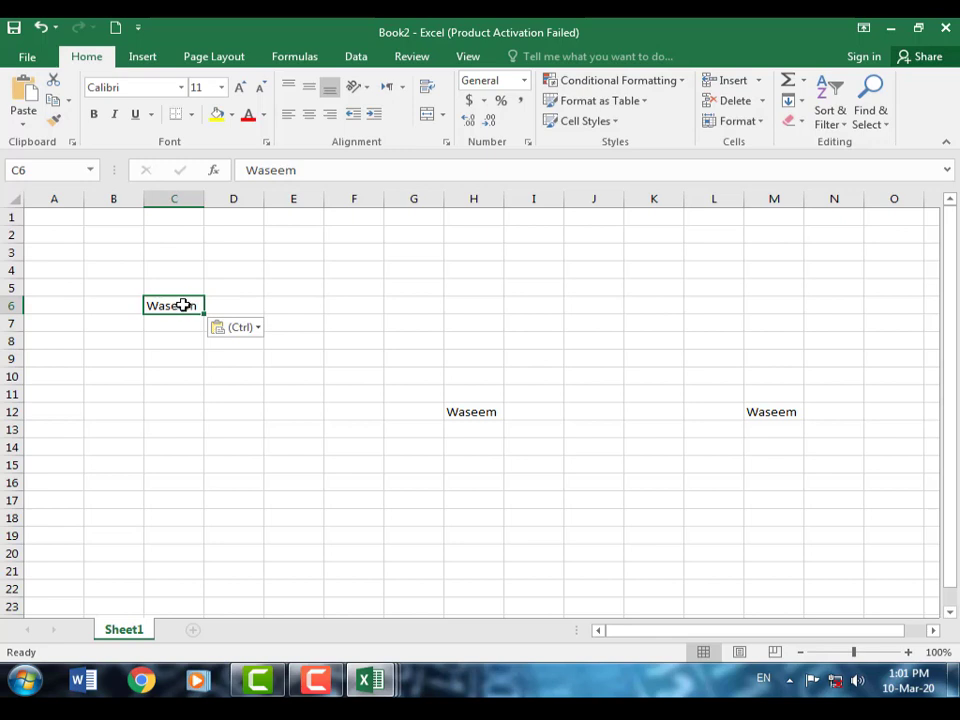
left_click_drag(183, 305, 200, 325)
double_click(188, 308)
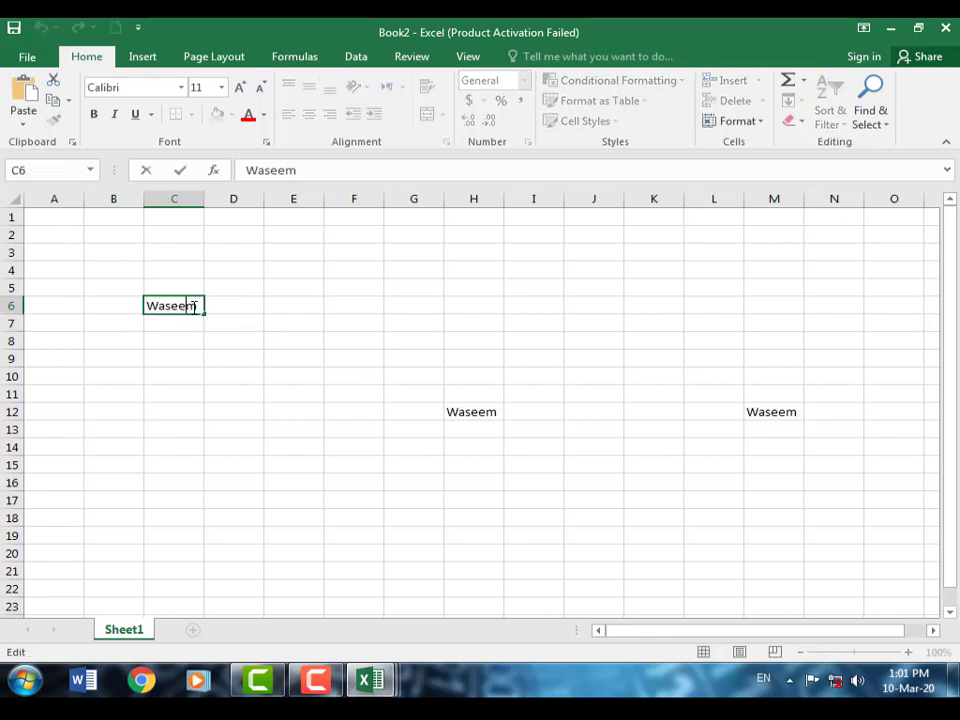
left_click(236, 361)
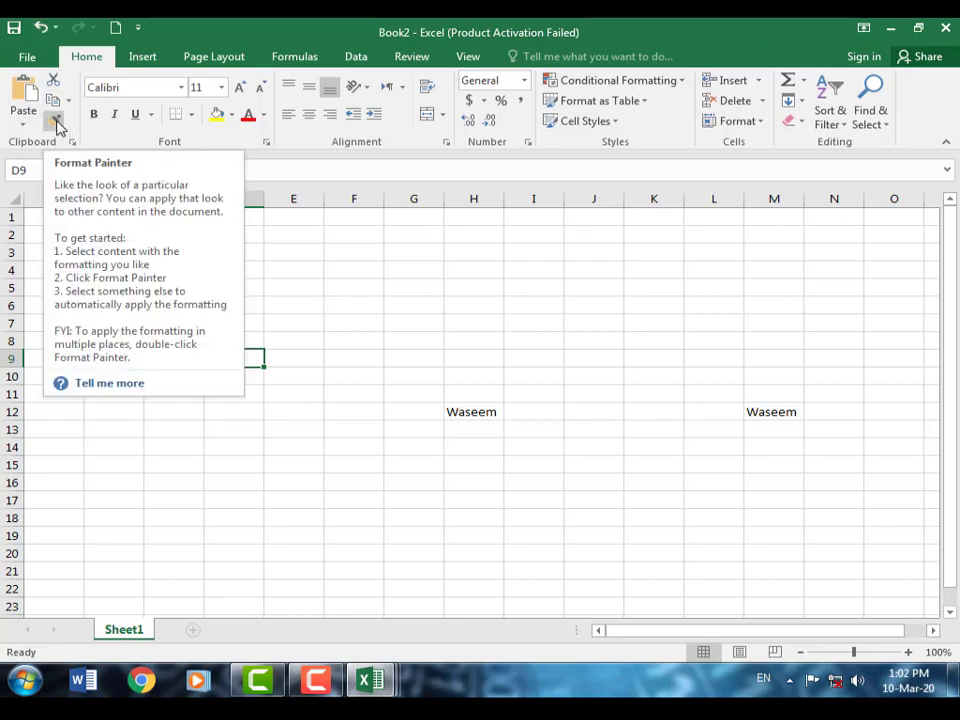
Delete the names from cells M12, H12 and C6.
left_click(790, 412)
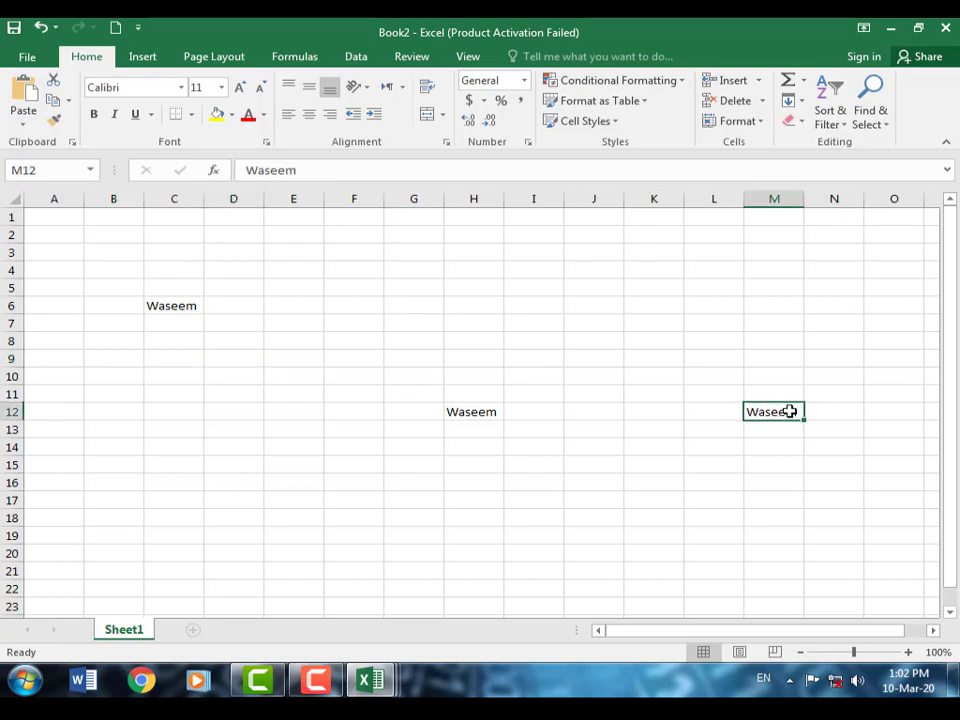
key("Delete")
left_click(484, 410)
key("Delete")
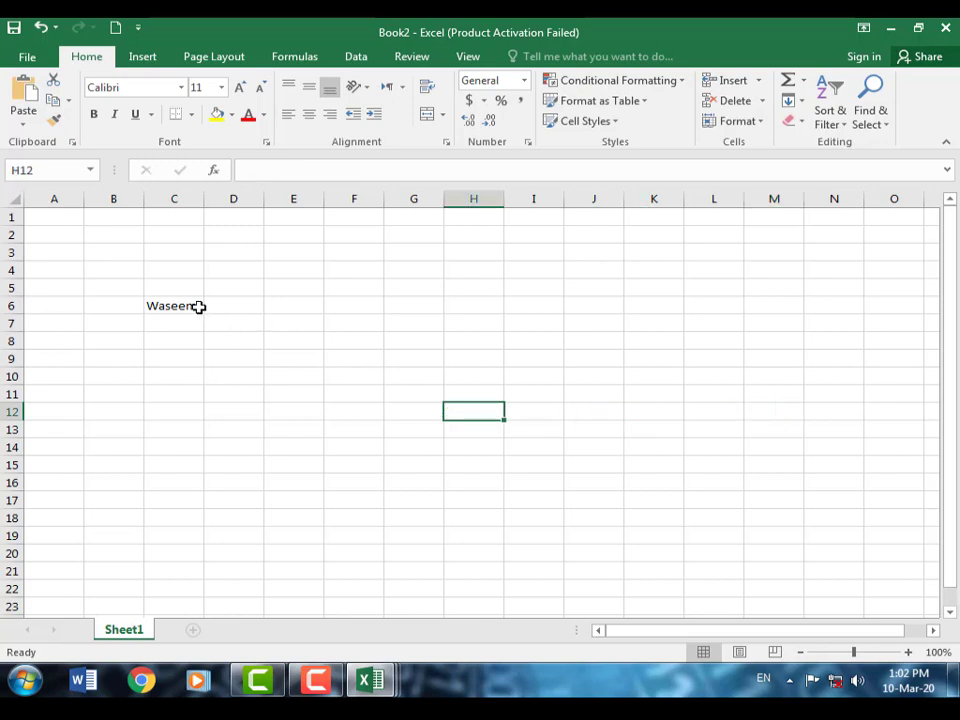
left_click(200, 307)
key("Delete")
Enter the heading "Waseem Computer Academy" in cell A1.
left_click(66, 217)
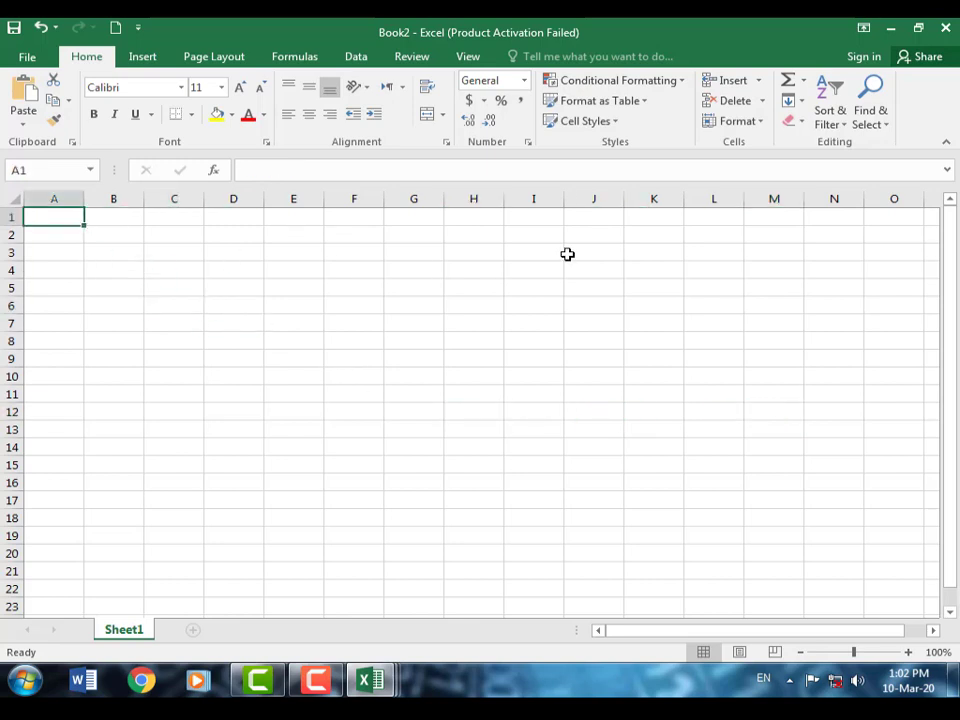
type("Wase")
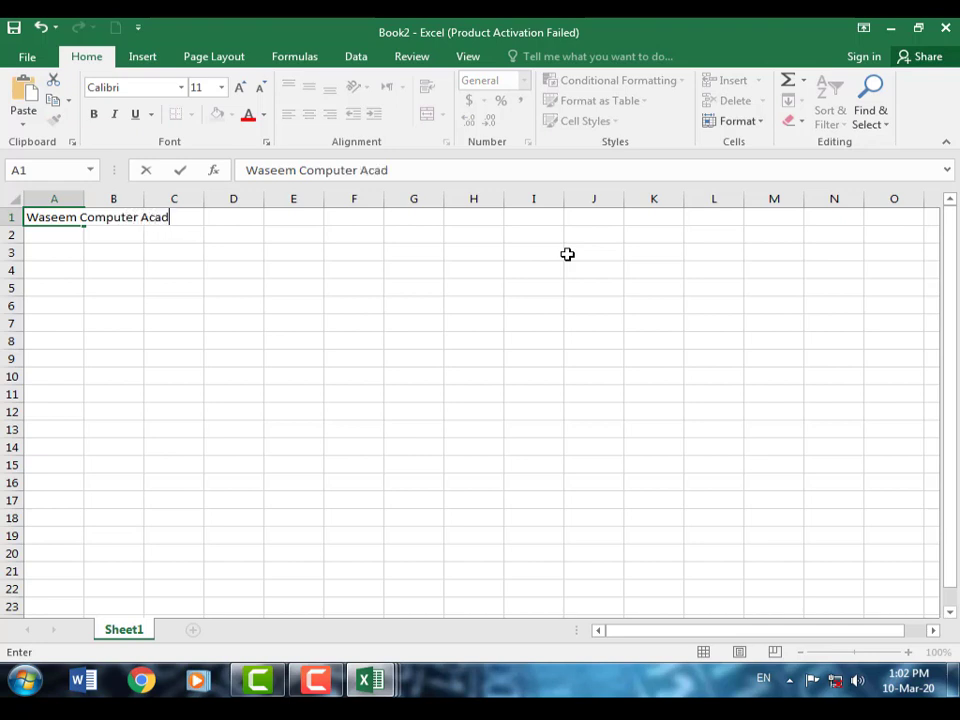
type("emy")
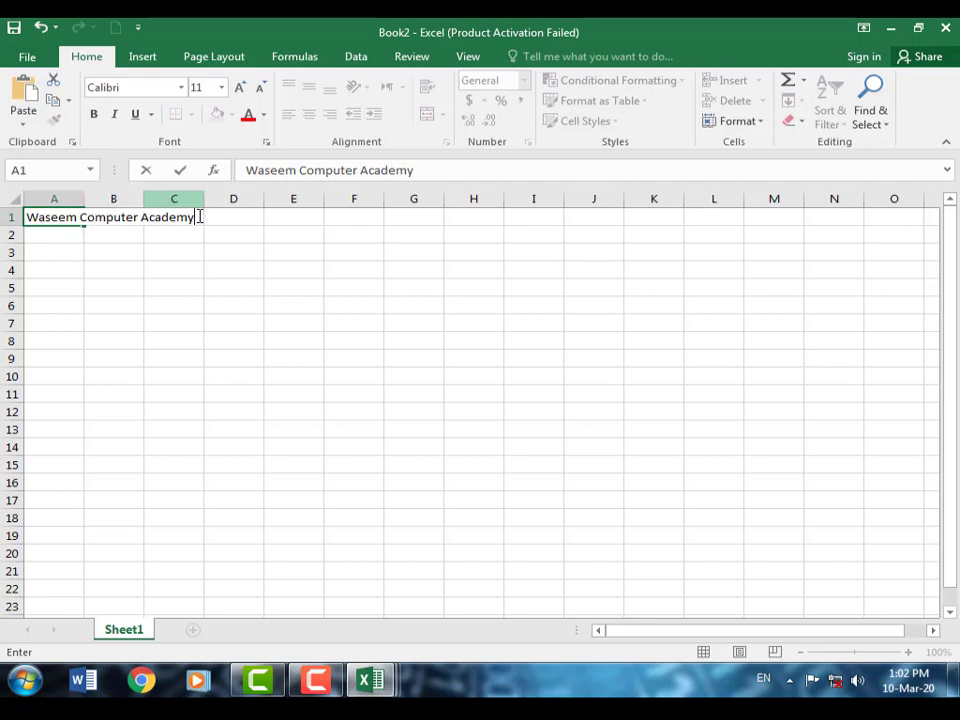
Format the whole heading text in cell A1 as bold, size 20, with a dark blue font color.
left_click_drag(200, 218, 26, 217)
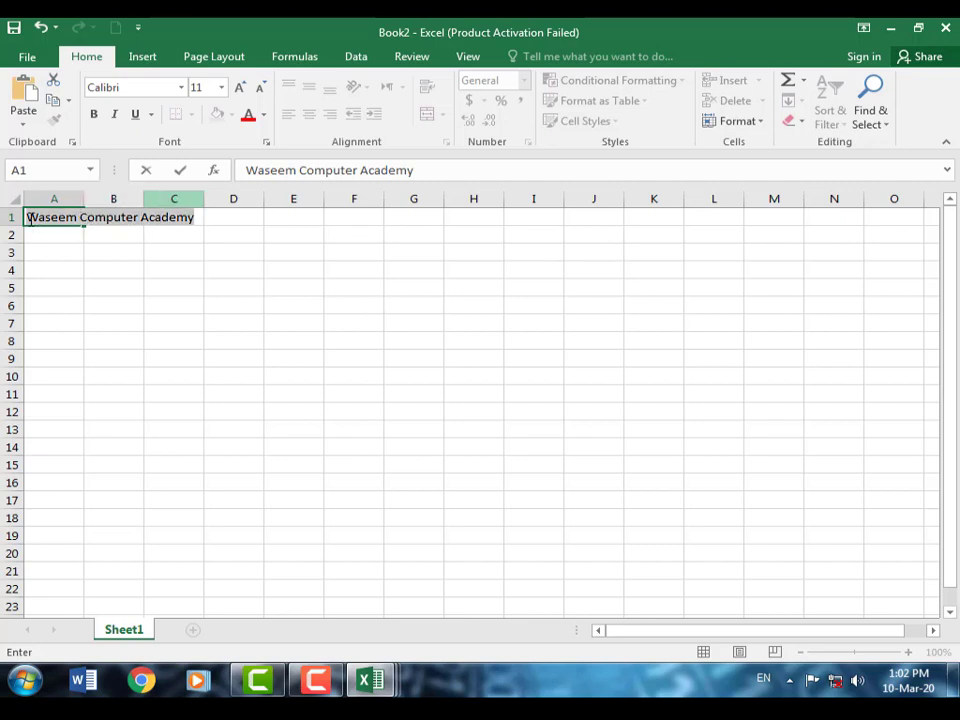
left_click(96, 116)
left_click(242, 87)
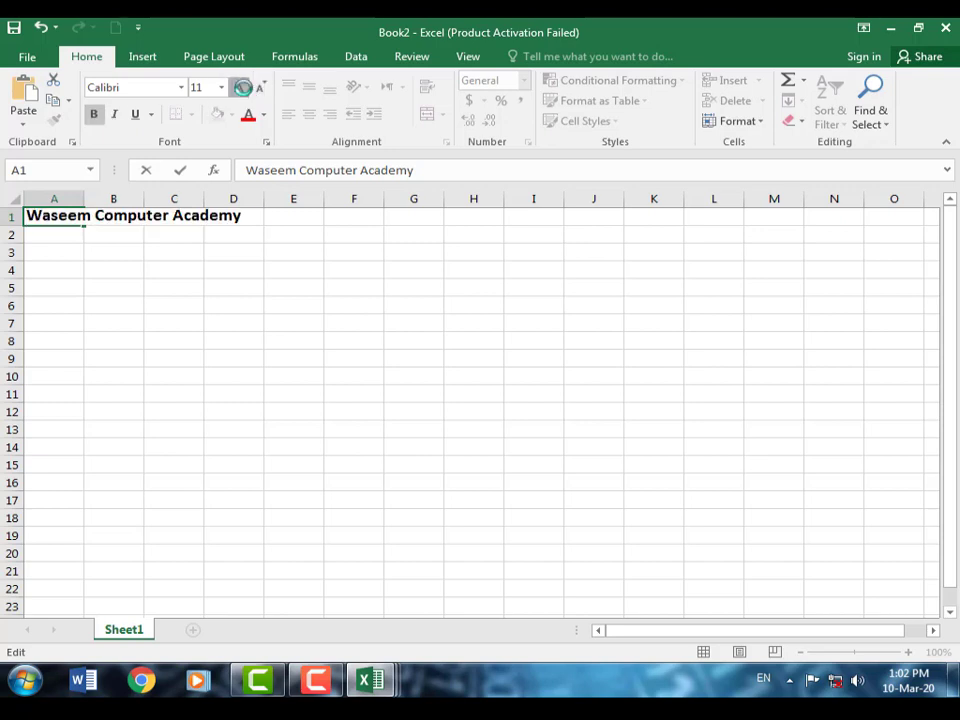
left_click(242, 87)
left_click(242, 87)
left_click(242, 87)
left_click(242, 87)
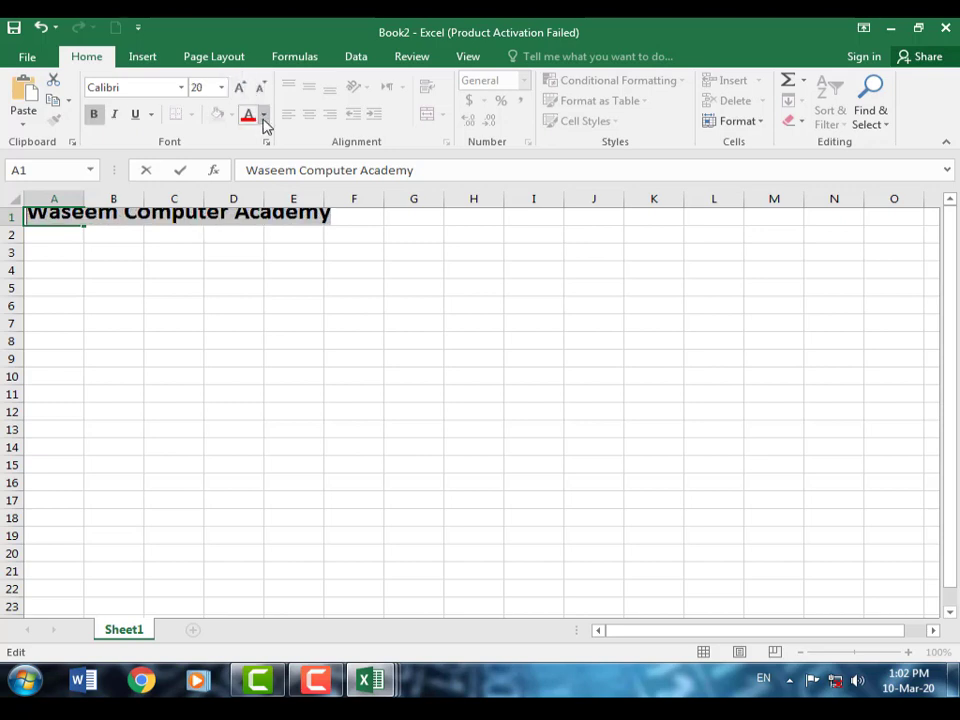
left_click(264, 116)
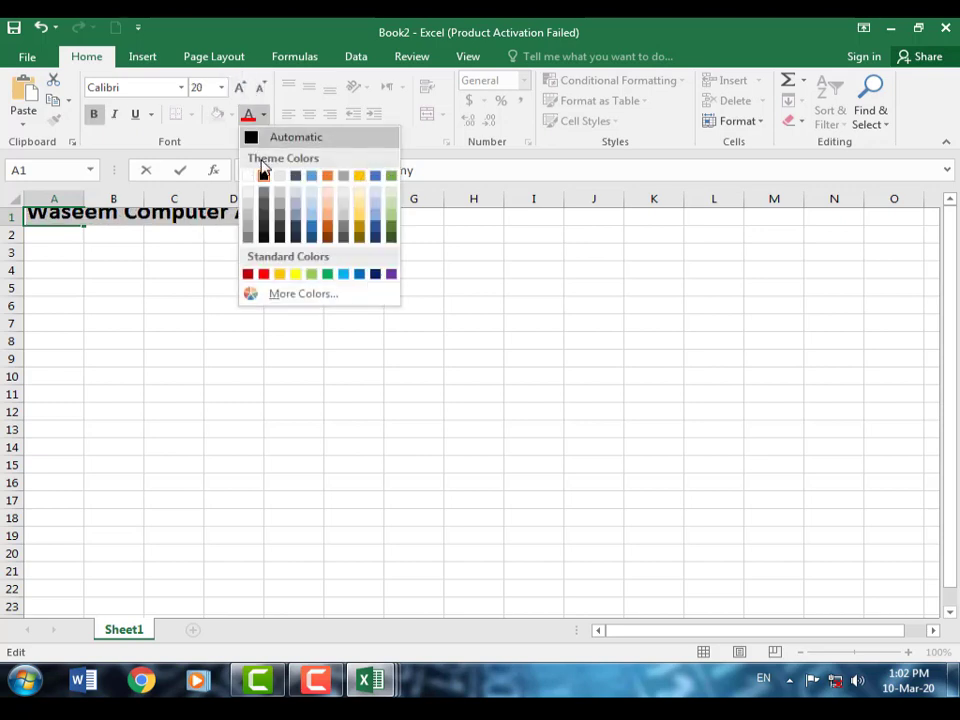
left_click(311, 229)
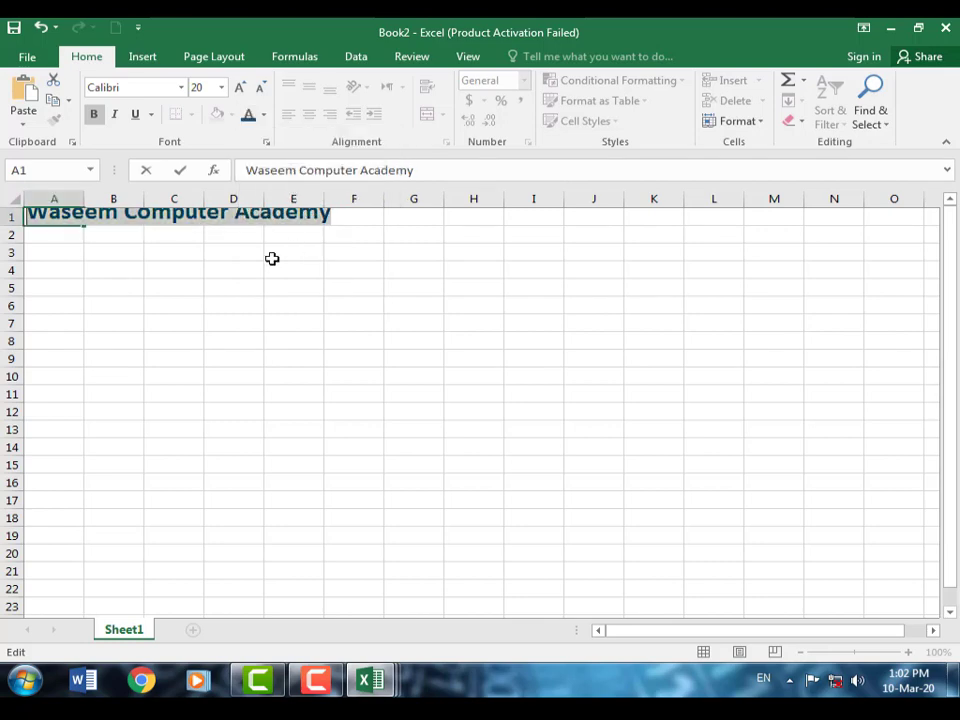
left_click(143, 380)
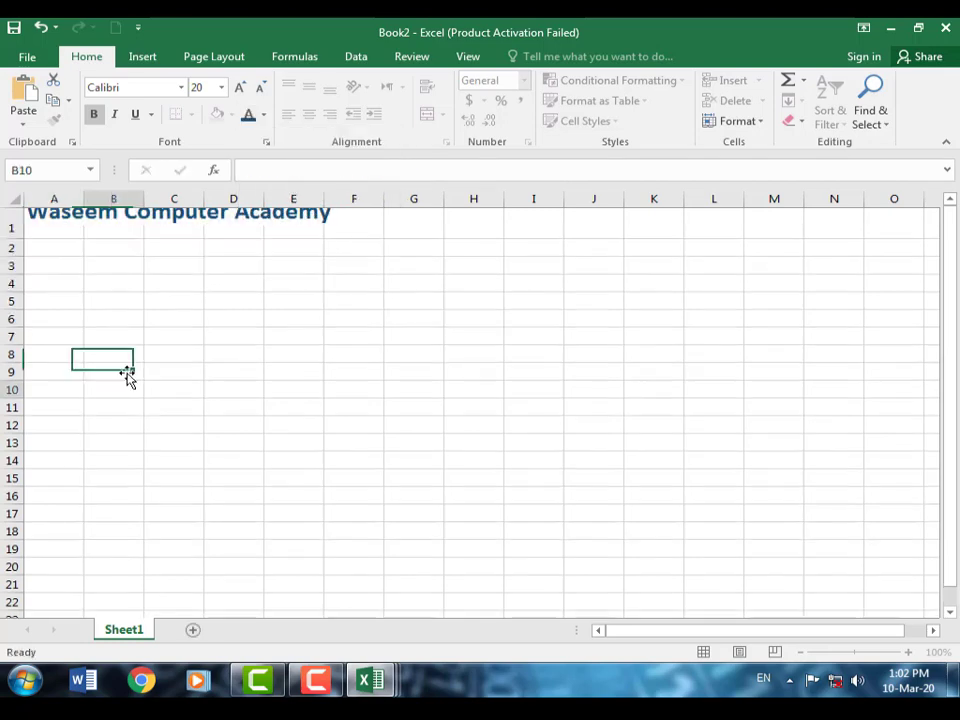
Enter "Waseem Computer" in cell A8 and apply the formatting of cell A1 to it with Format Painter.
left_click(60, 355)
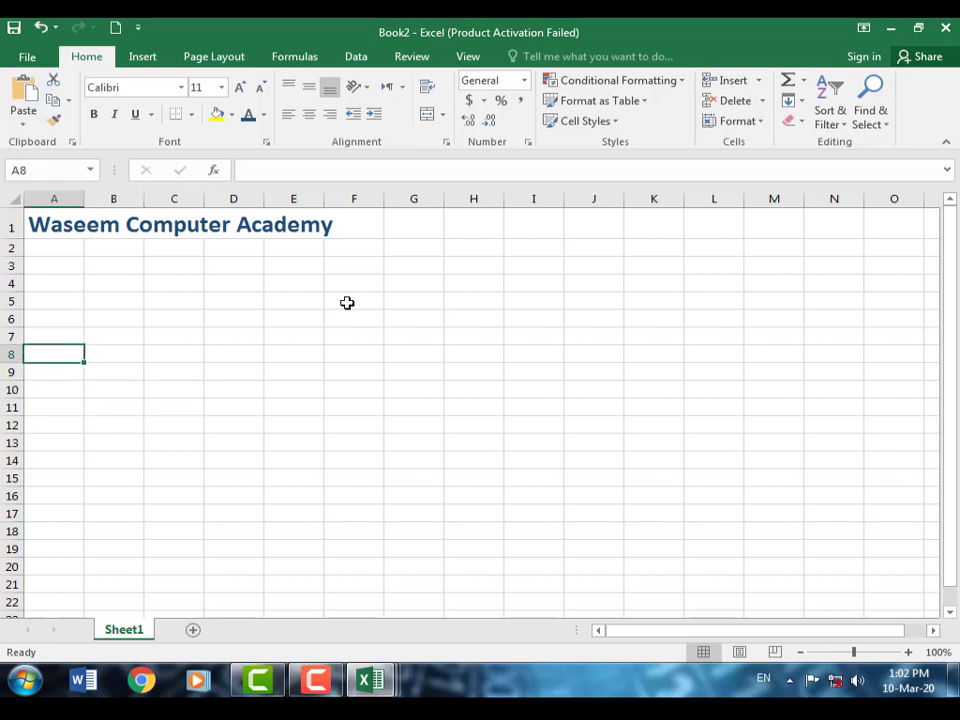
type("Was")
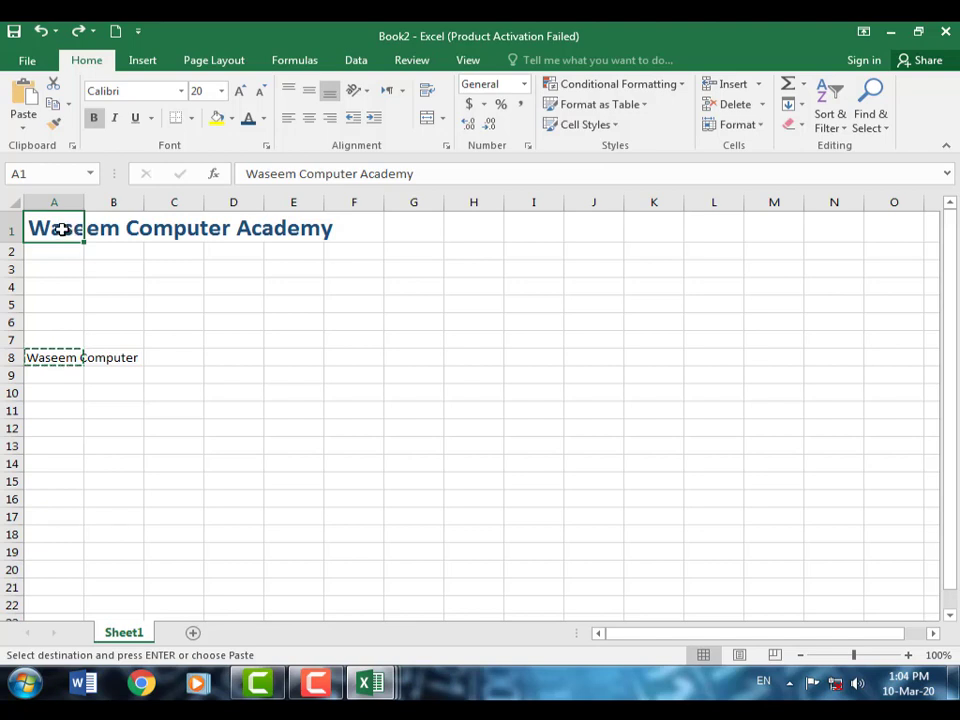
left_click(55, 128)
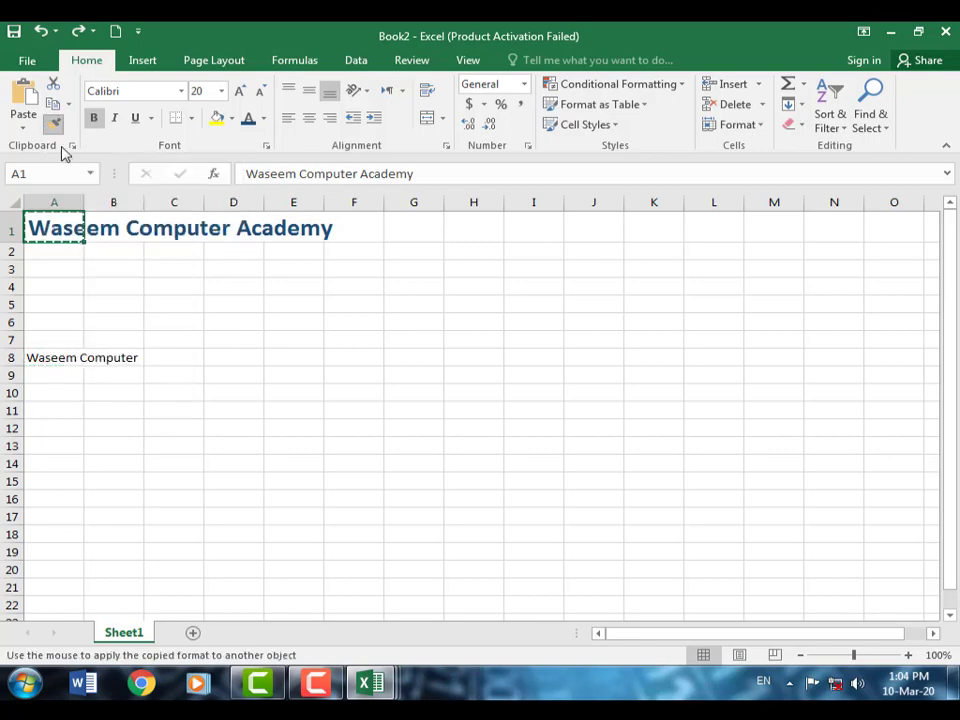
left_click(47, 357)
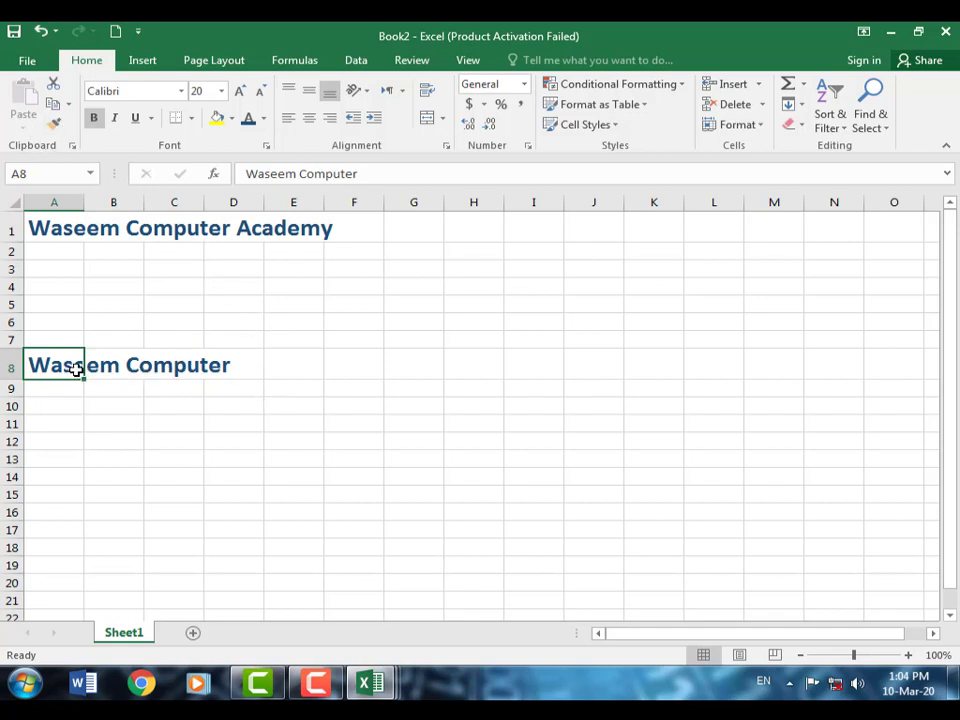
Delete the text from cell A8.
key("Delete")
left_click(115, 236)
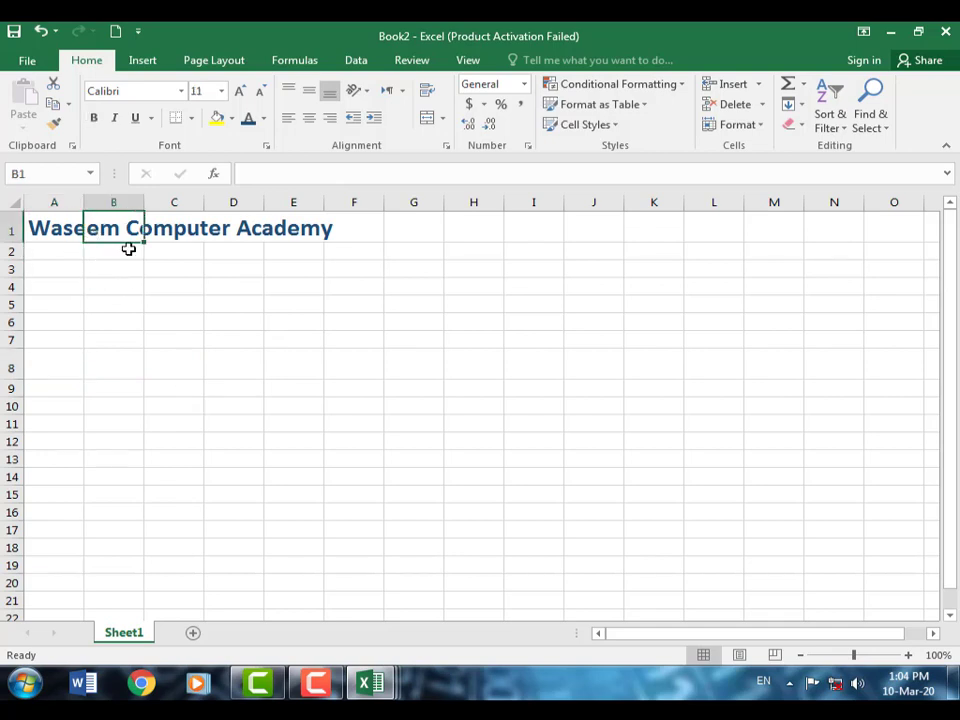
Delete the heading text from cell A1.
left_click(74, 234)
key("Delete")
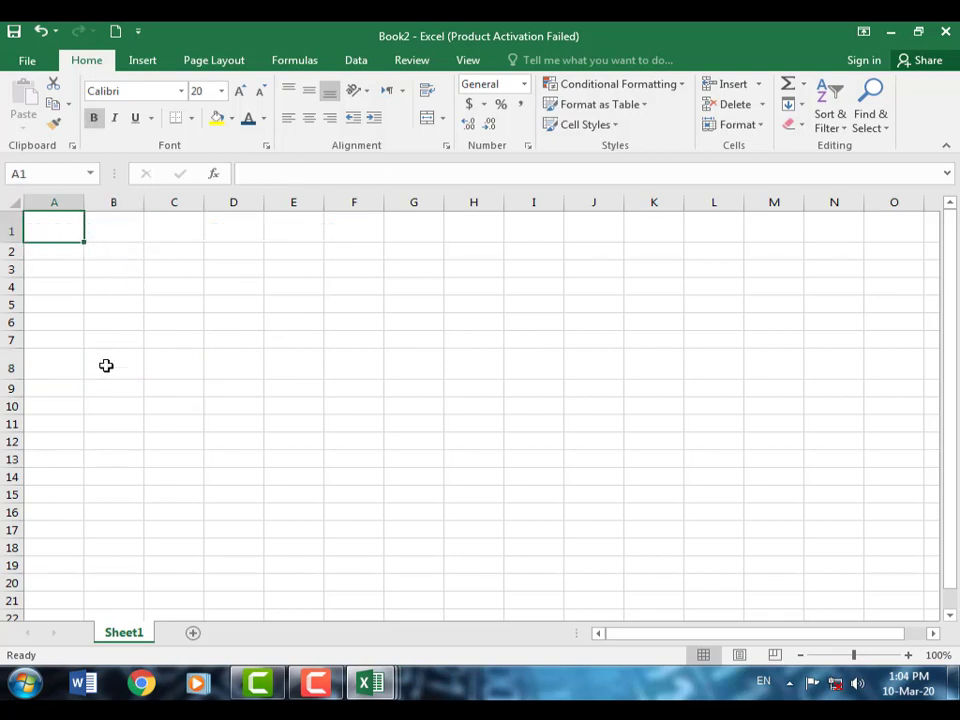
left_click(160, 286)
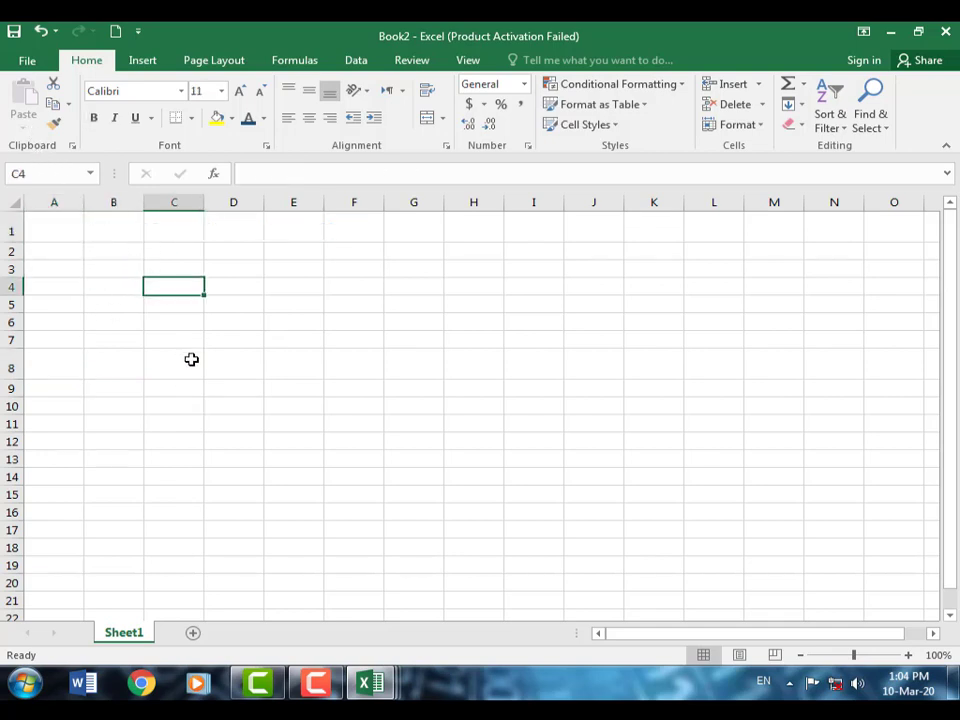
left_click(191, 359)
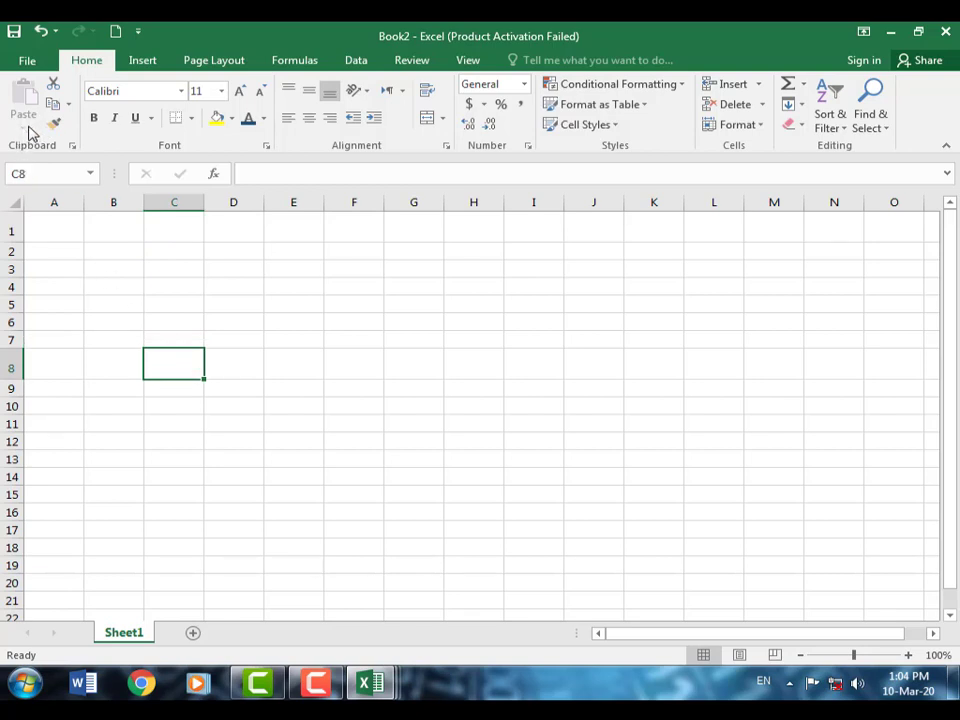
Enter the heading "Waseem Computer Academy" in cell A1.
left_click(57, 230)
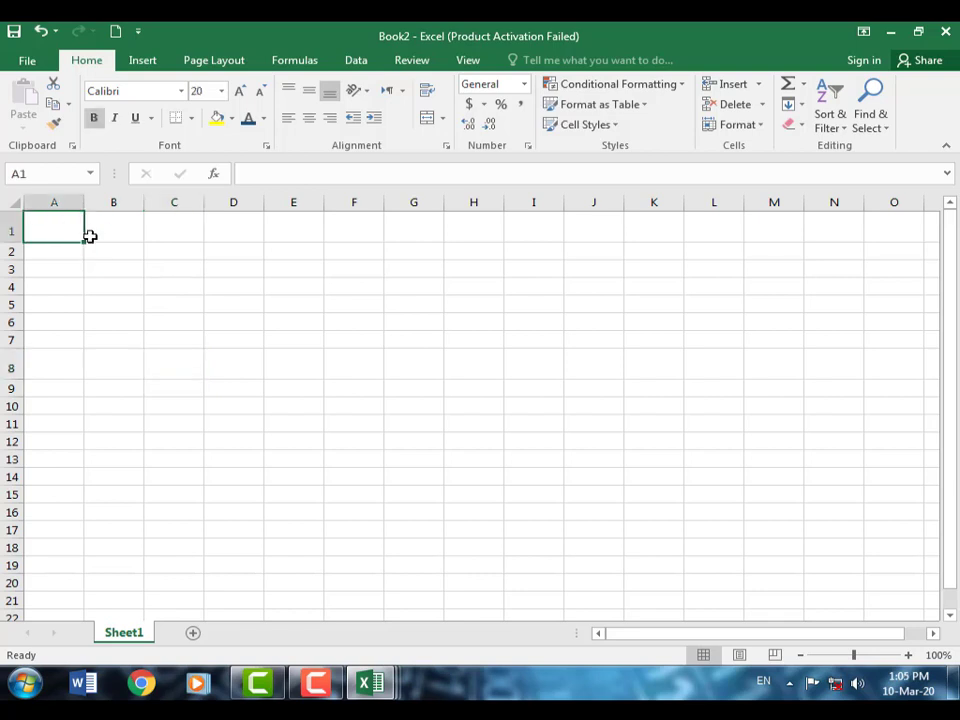
type("Wasee")
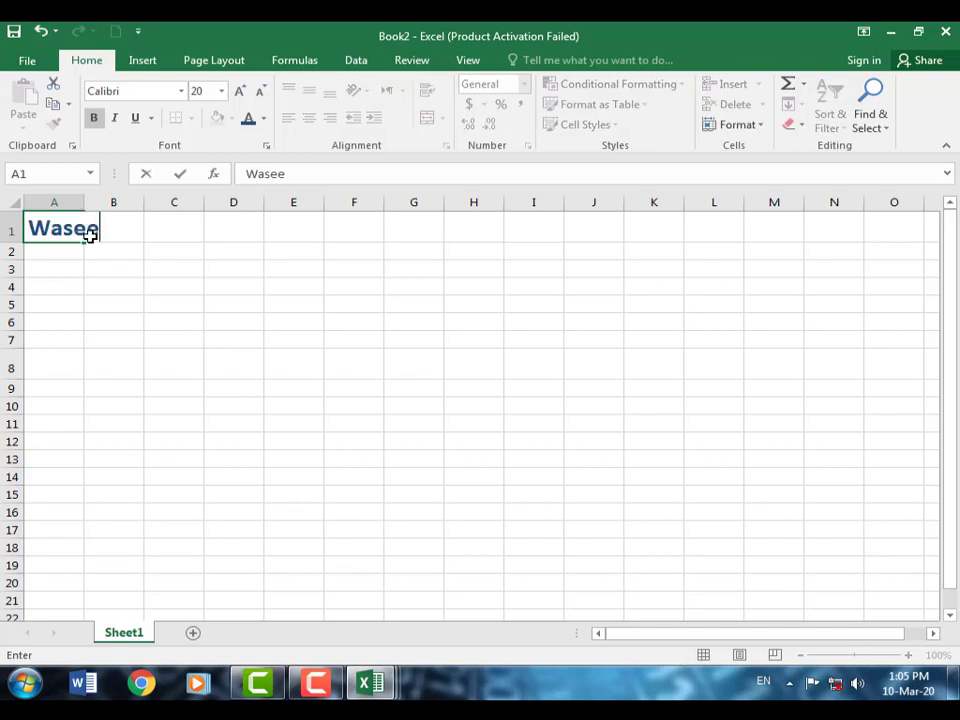
type("m Comp")
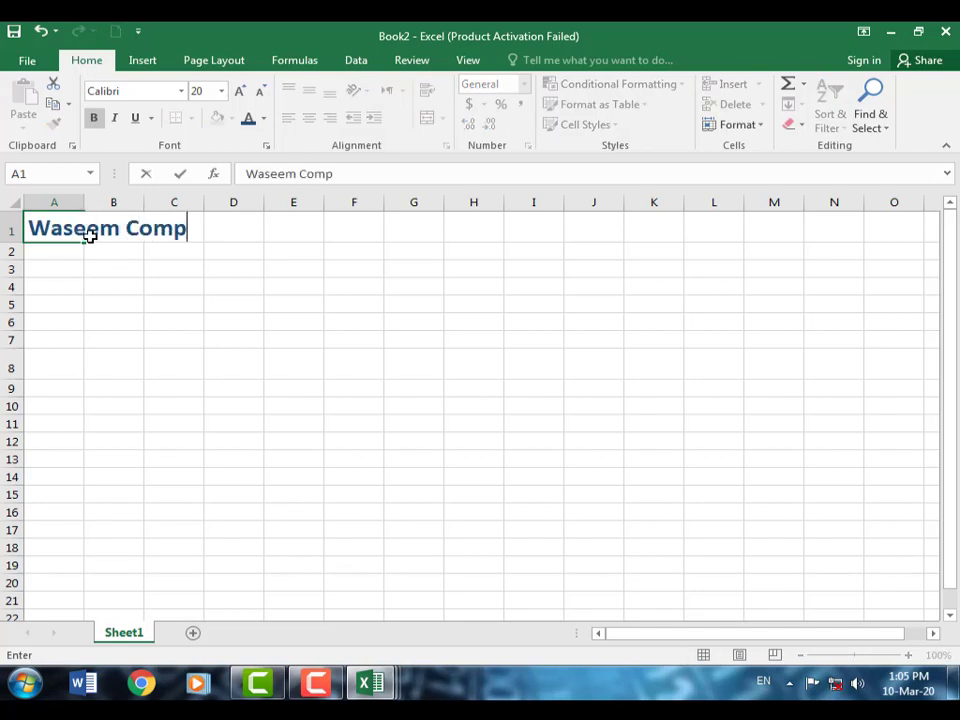
type("uter Ac")
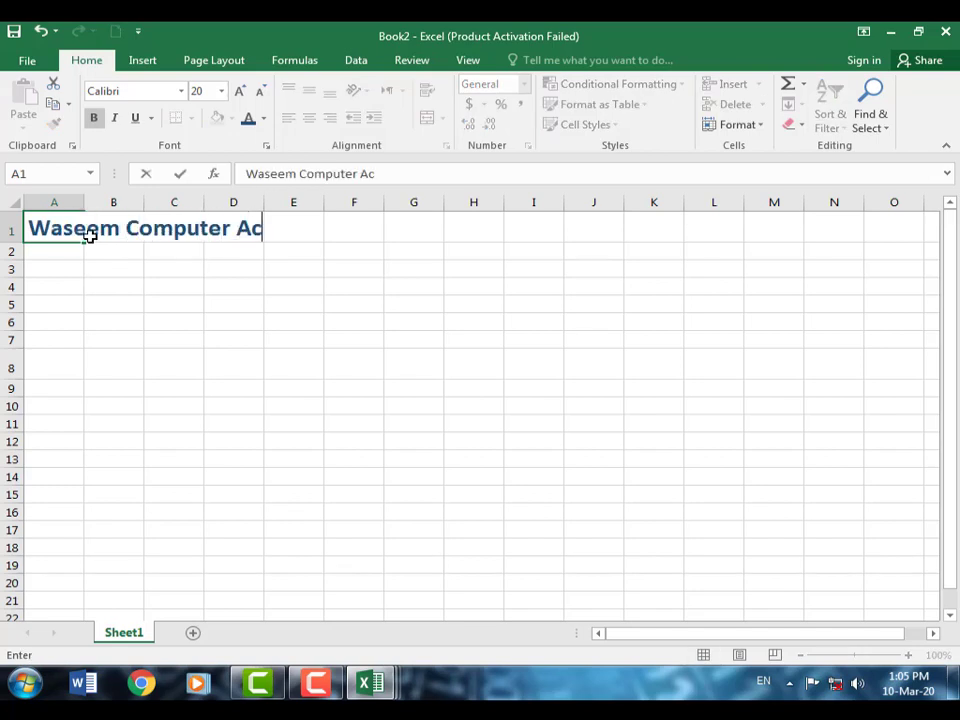
type("d")
key("BackSpace")
type("ademy")
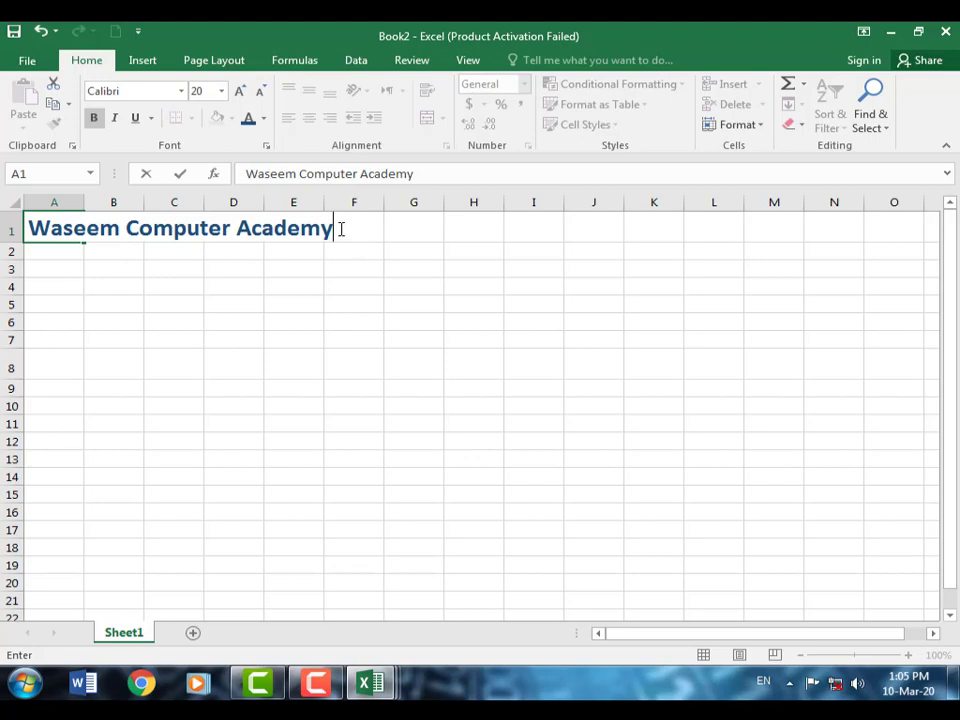
Cut the whole heading text while editing cell A1 and paste it back into the same cell.
left_click_drag(341, 229, 35, 233)
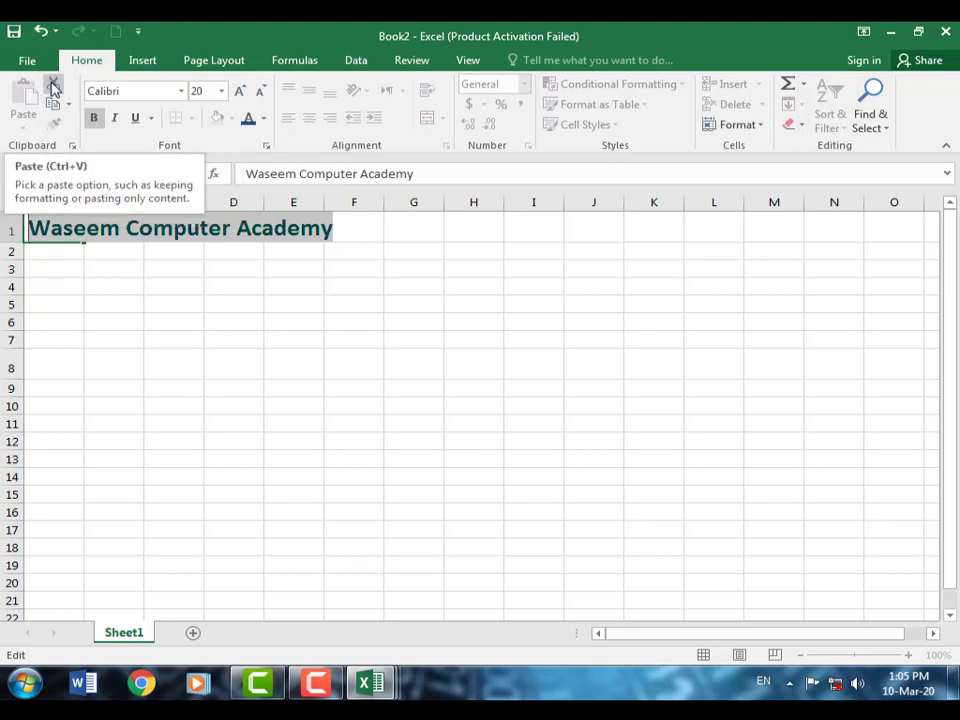
left_click(55, 90)
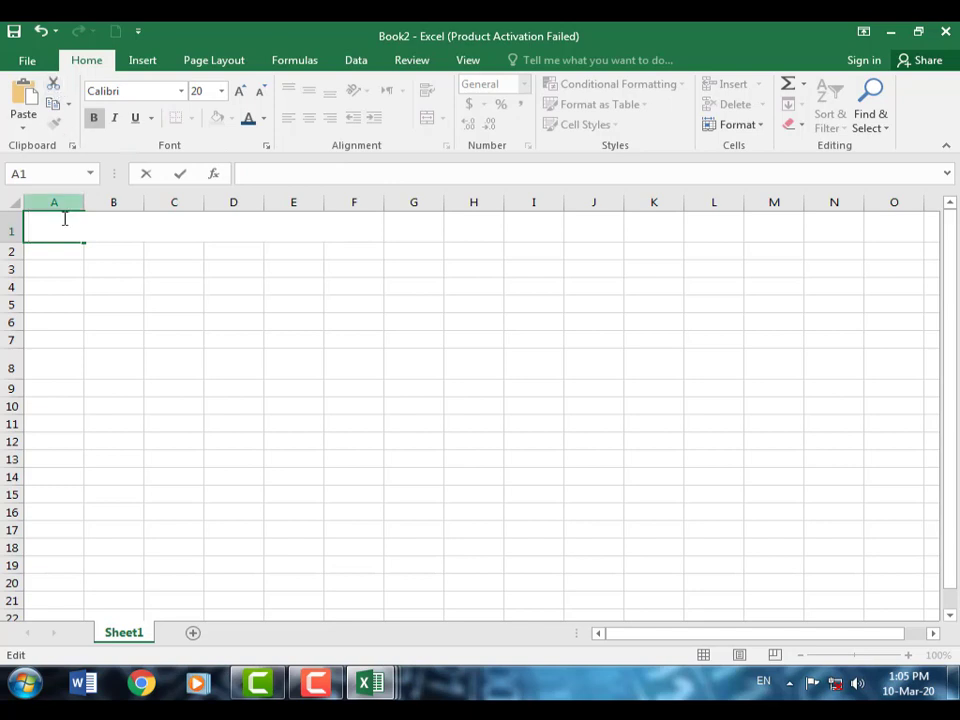
left_click(24, 127)
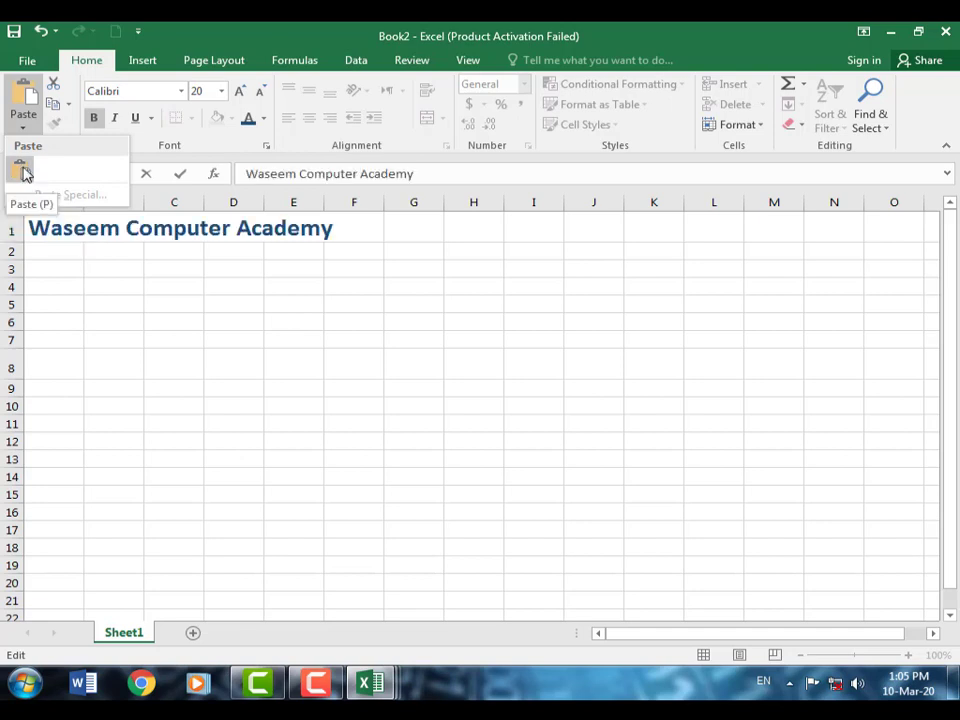
left_click(24, 176)
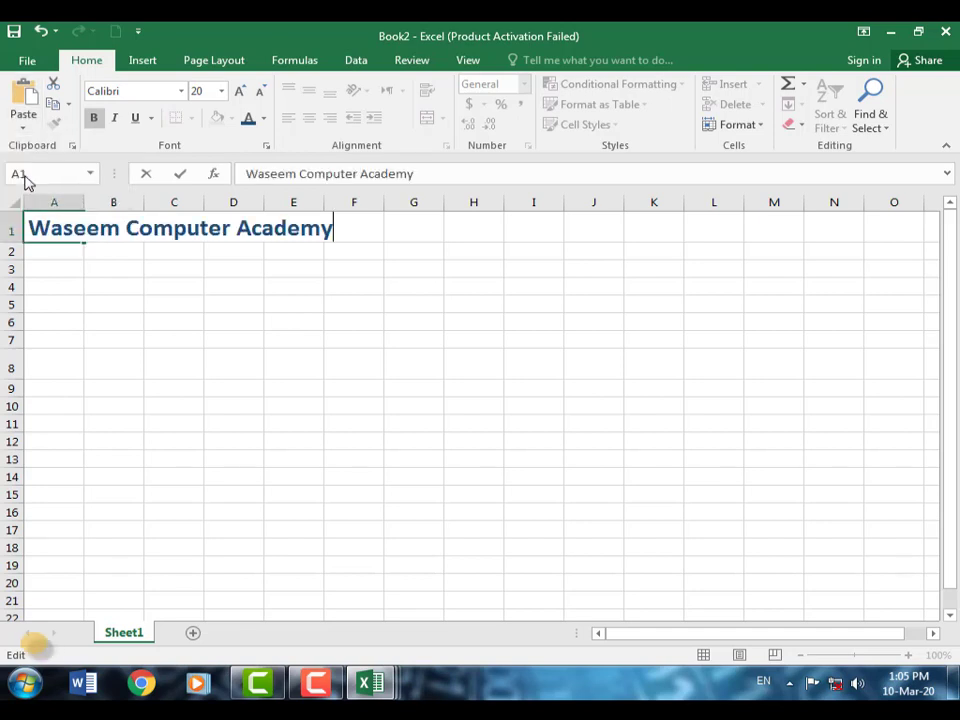
left_click_drag(338, 232, 24, 219)
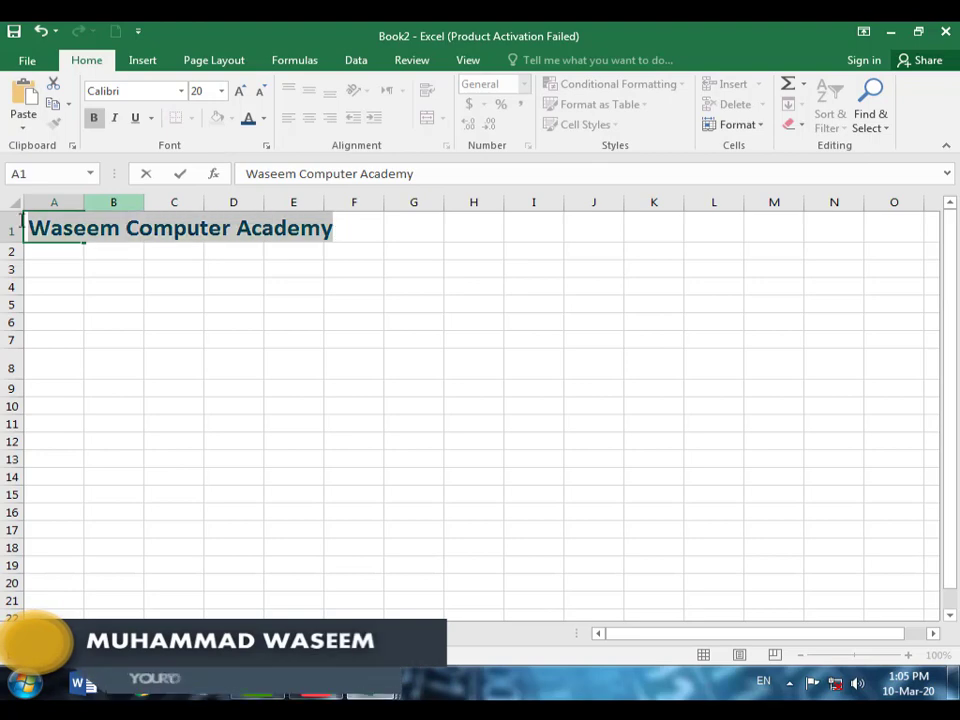
left_click(26, 124)
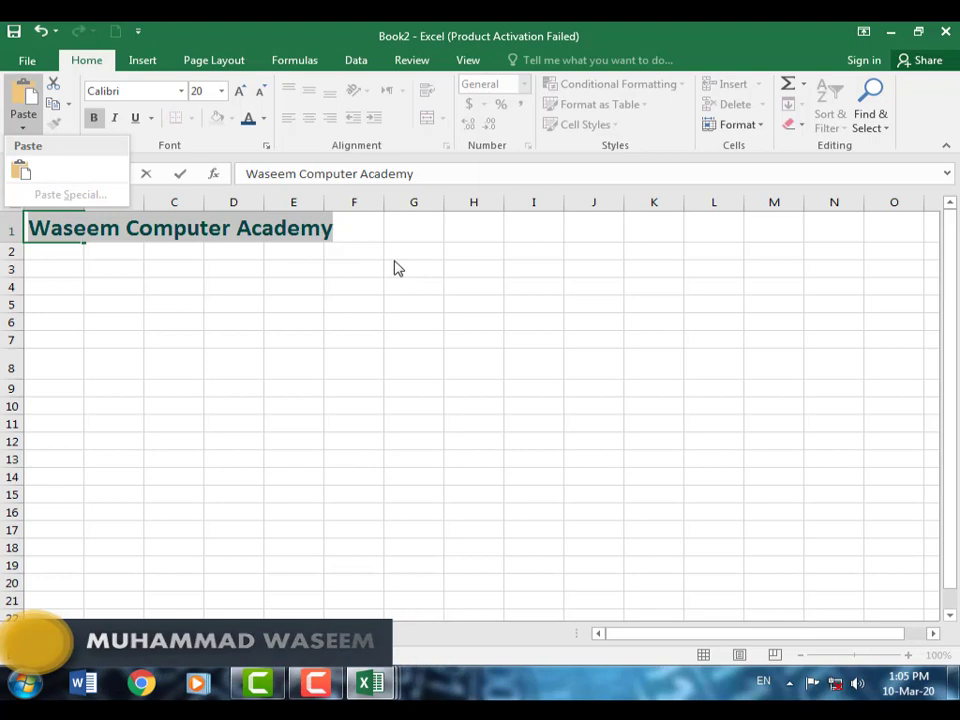
left_click(70, 228)
left_click(112, 300)
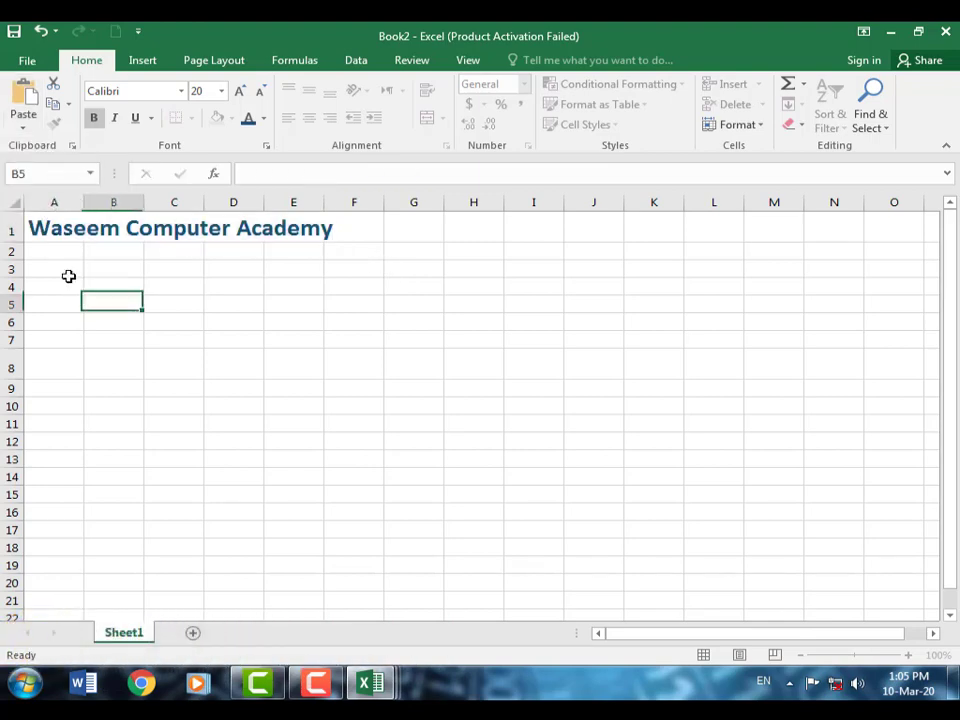
Copy cell A1 and paste it onto itself using Paste Special with the Formulas option.
left_click(38, 224)
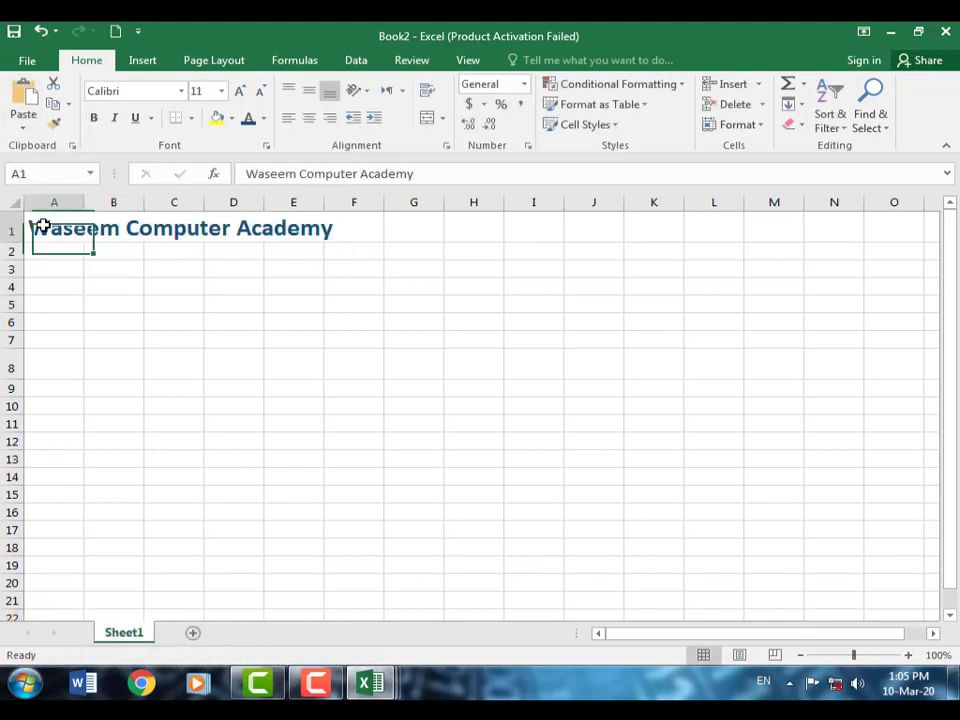
left_click(54, 103)
left_click(24, 126)
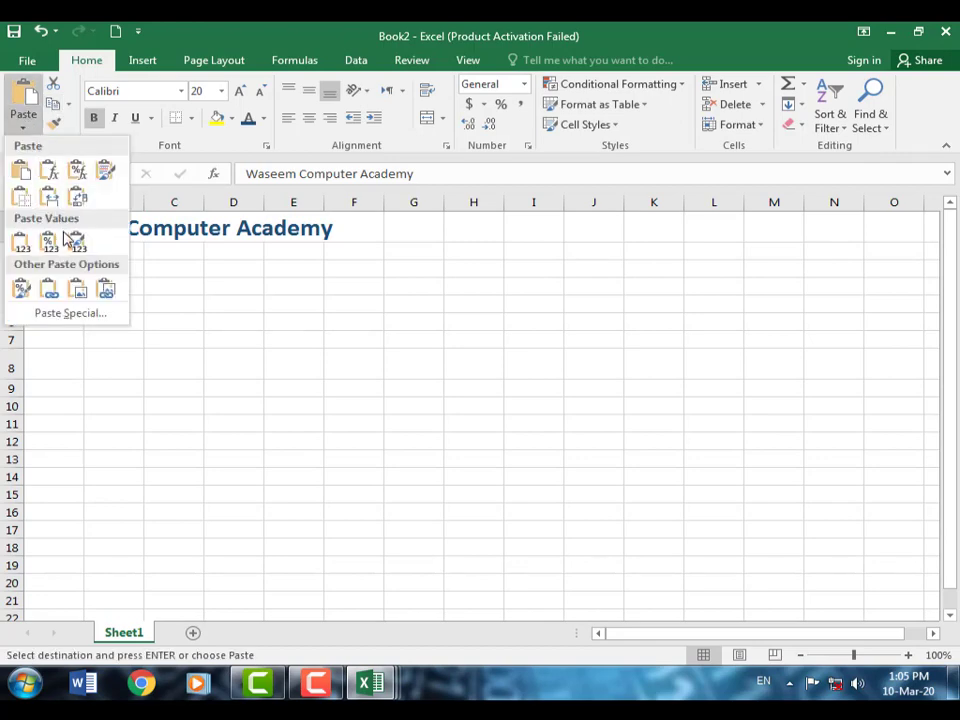
left_click(70, 313)
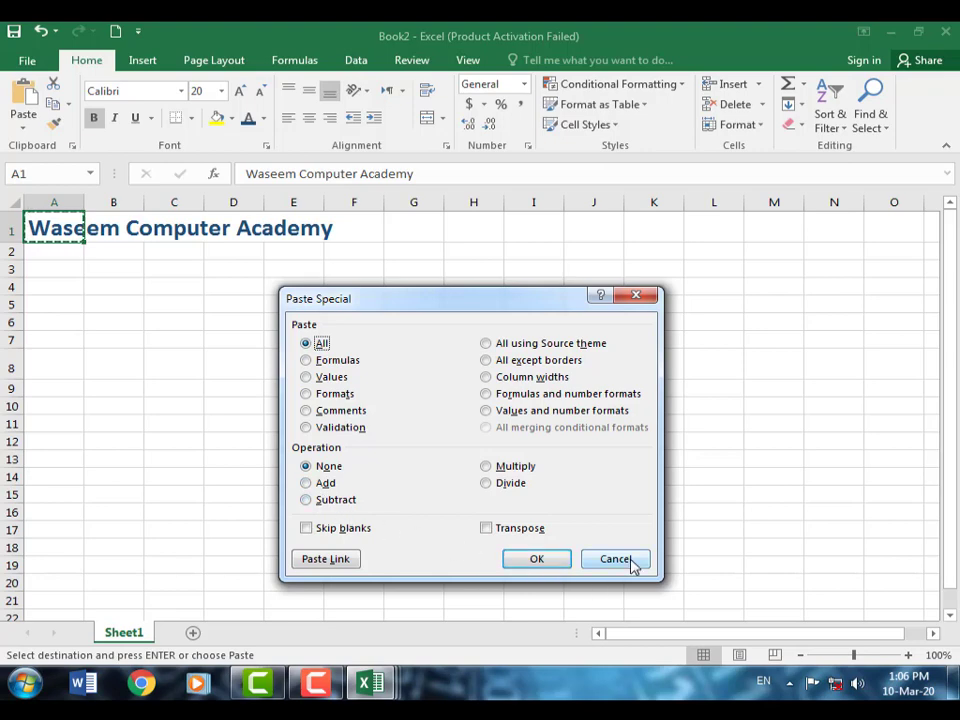
left_click(322, 360)
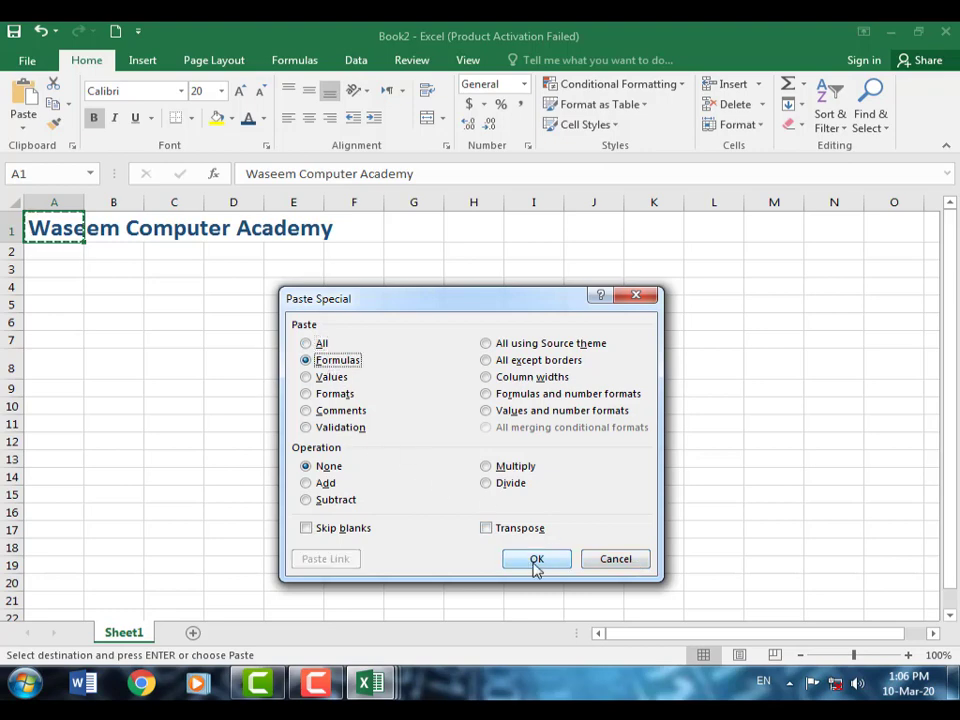
left_click(535, 562)
left_click(114, 305)
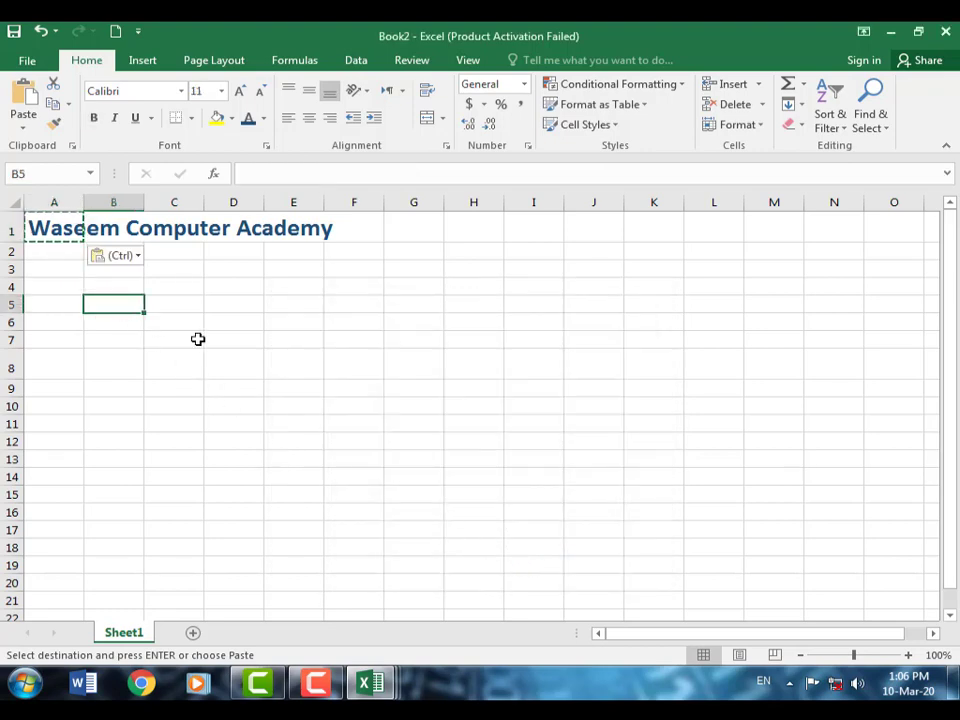
left_click(196, 339)
left_click(292, 322)
left_click(365, 322)
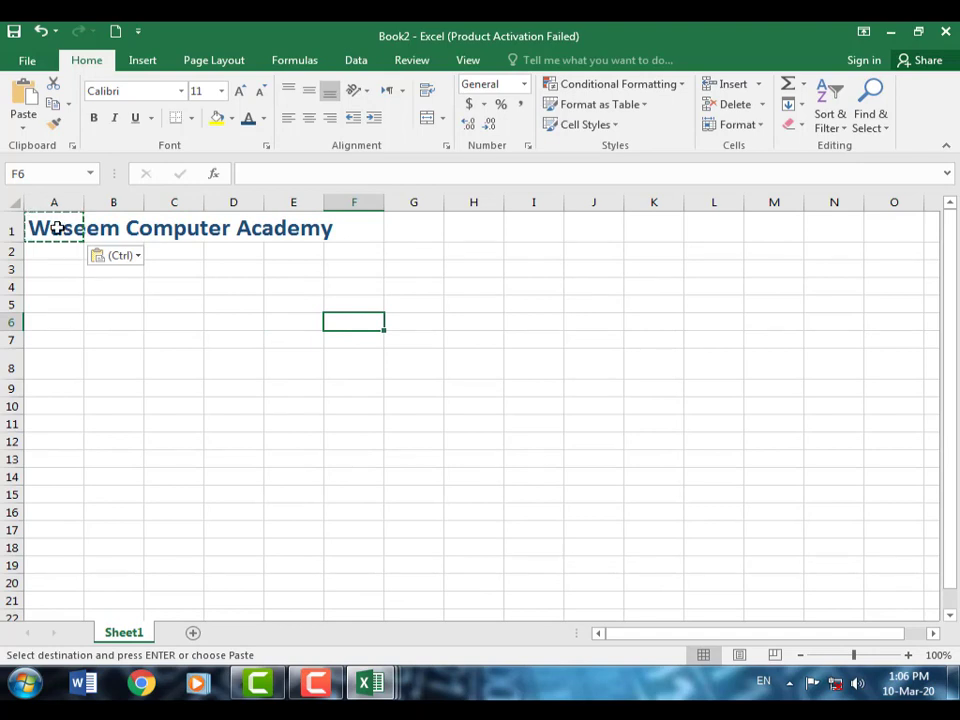
left_click(57, 228)
left_click(298, 339)
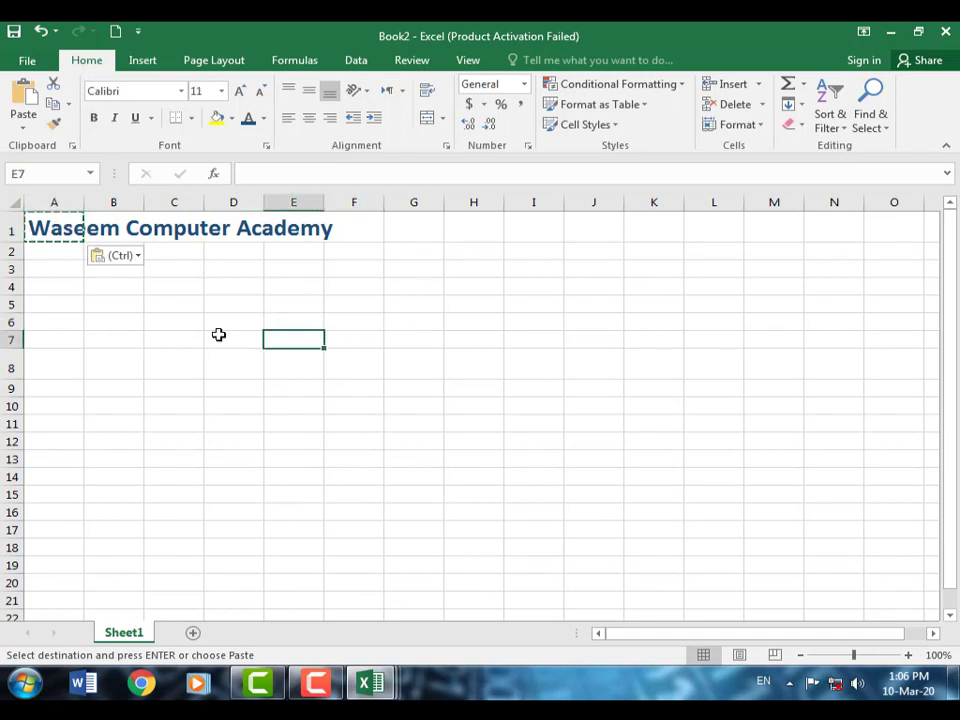
Change the paste option for cell A1 to keep source formatting, and delete the cell's text.
left_click(137, 258)
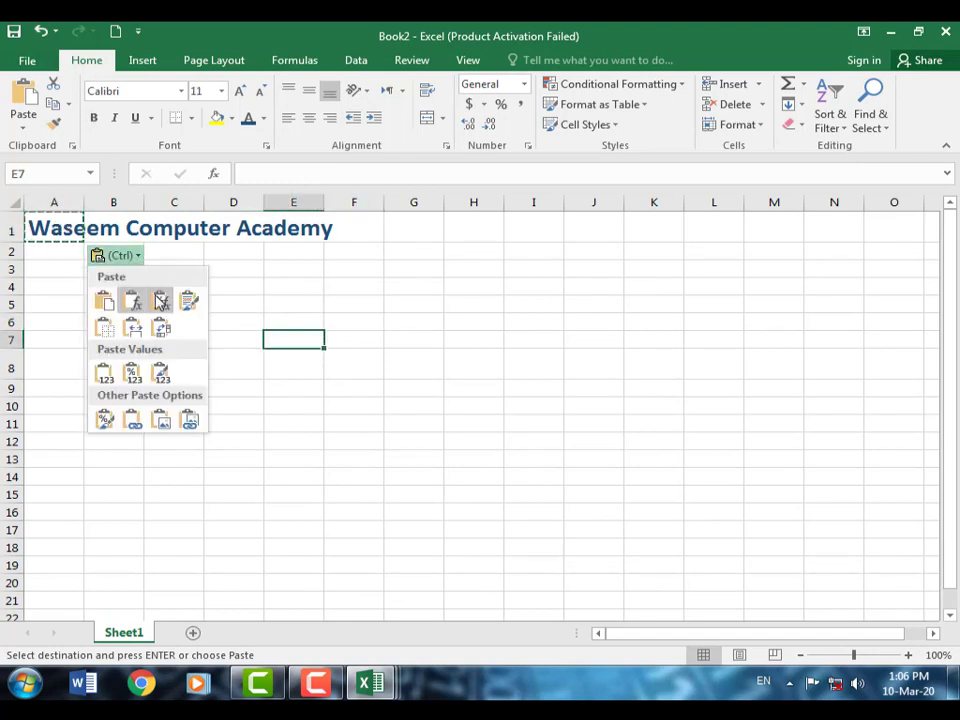
left_click(190, 312)
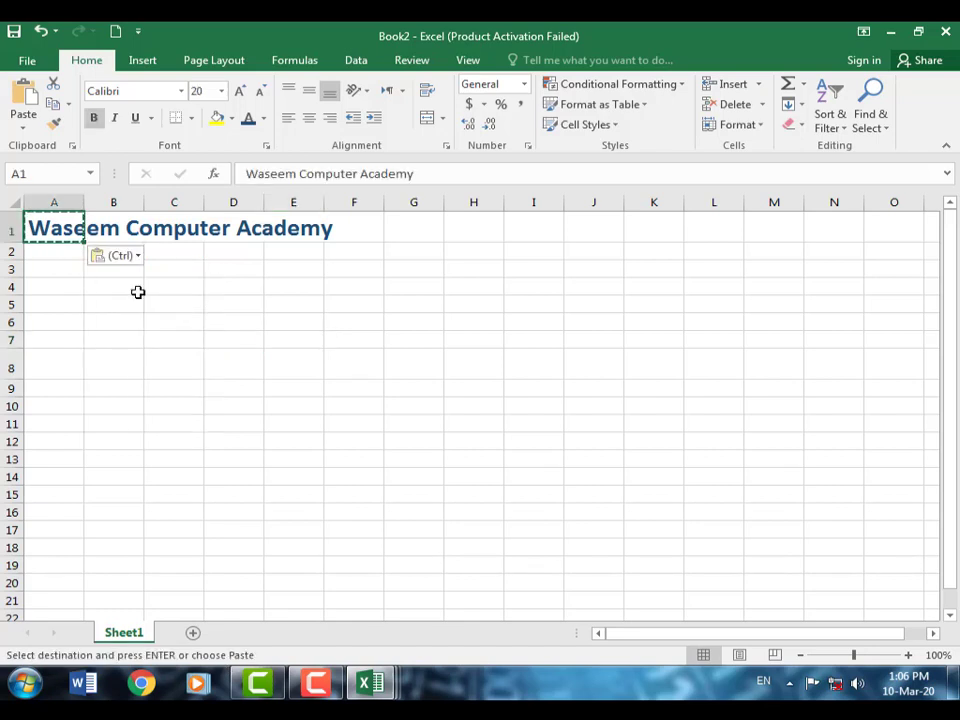
left_click(128, 259)
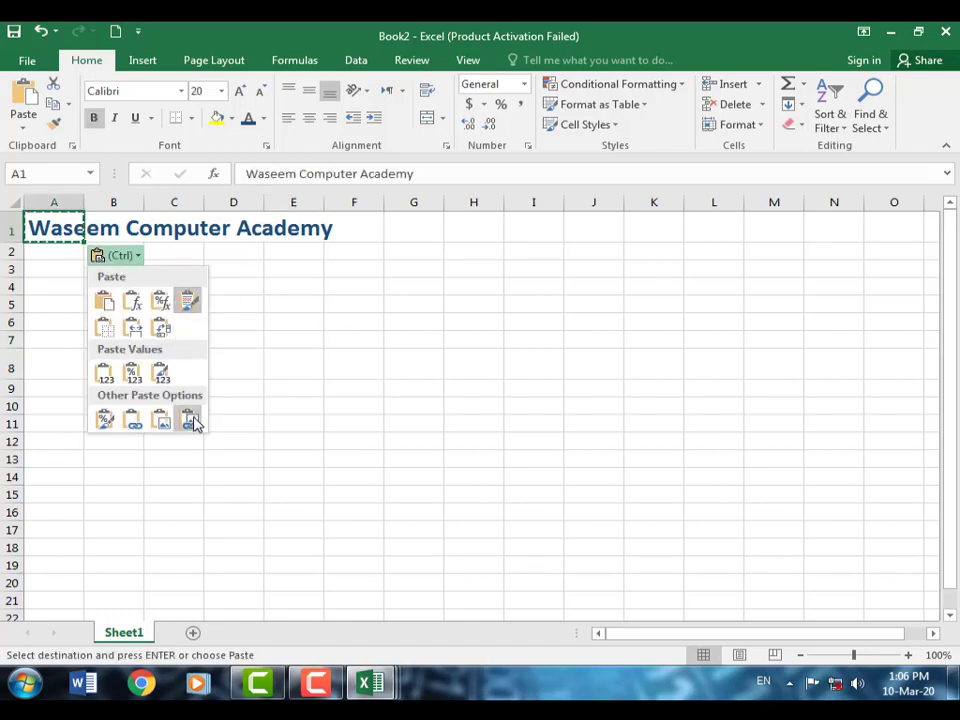
left_click(360, 333)
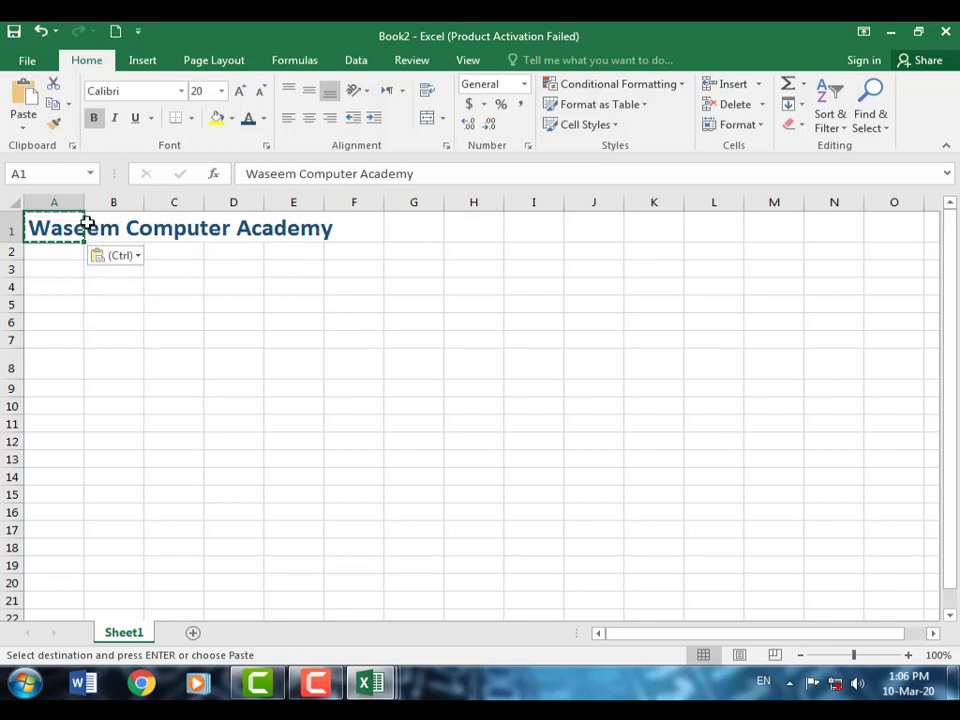
key("Delete")
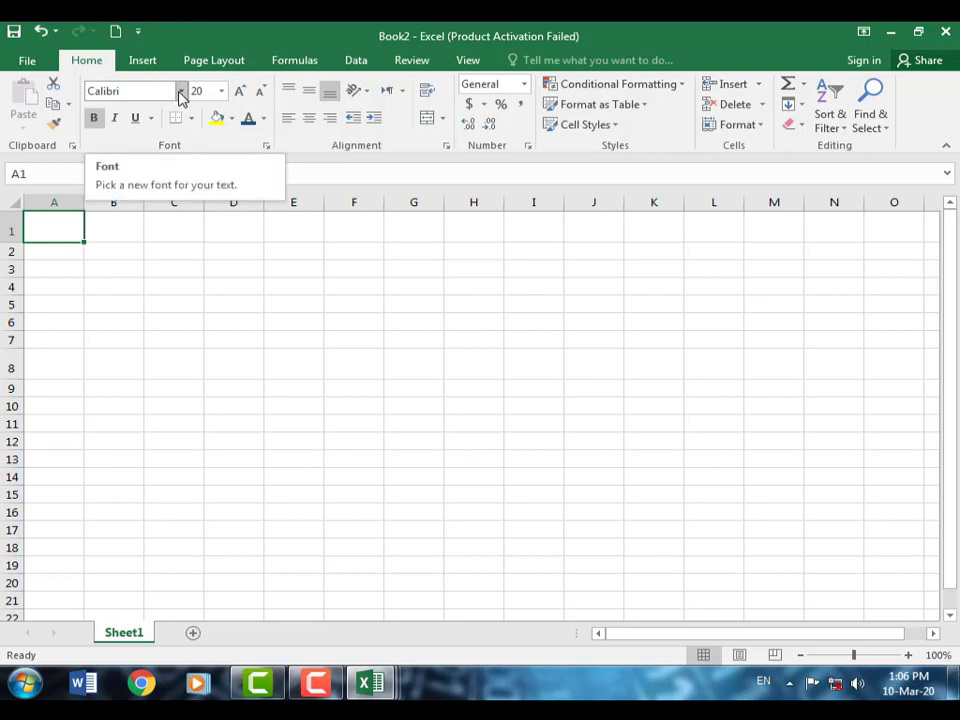
Examine the fonts and font sizes available for cell A1 without choosing a different one.
left_click(181, 94)
scroll(168, 330, "down", 2)
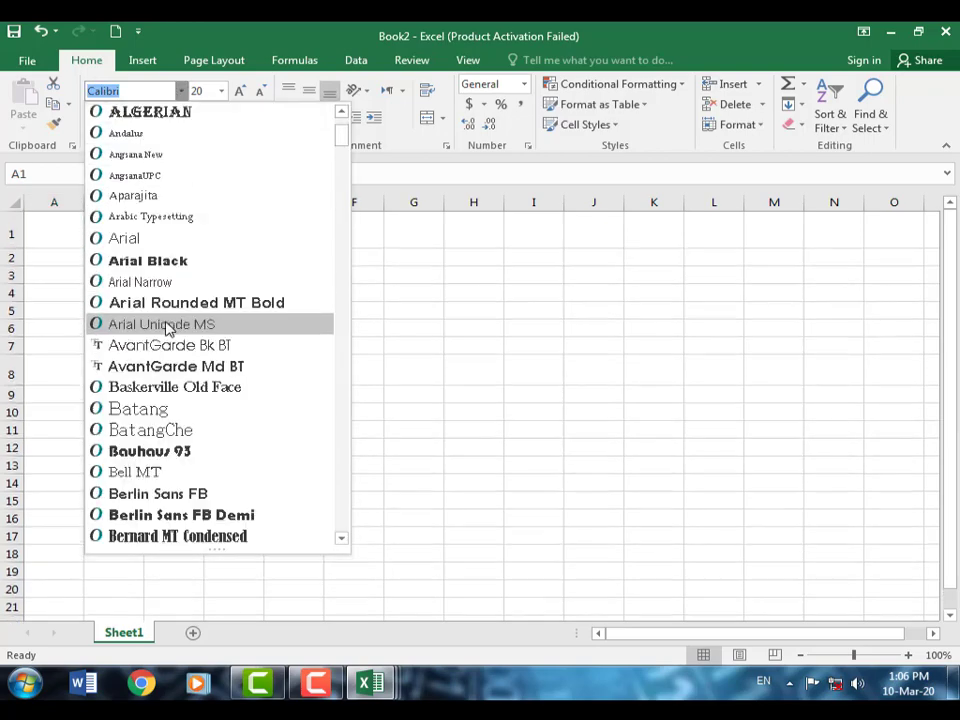
scroll(167, 328, "down", 3)
scroll(221, 385, "down", 2)
scroll(228, 378, "up", 5)
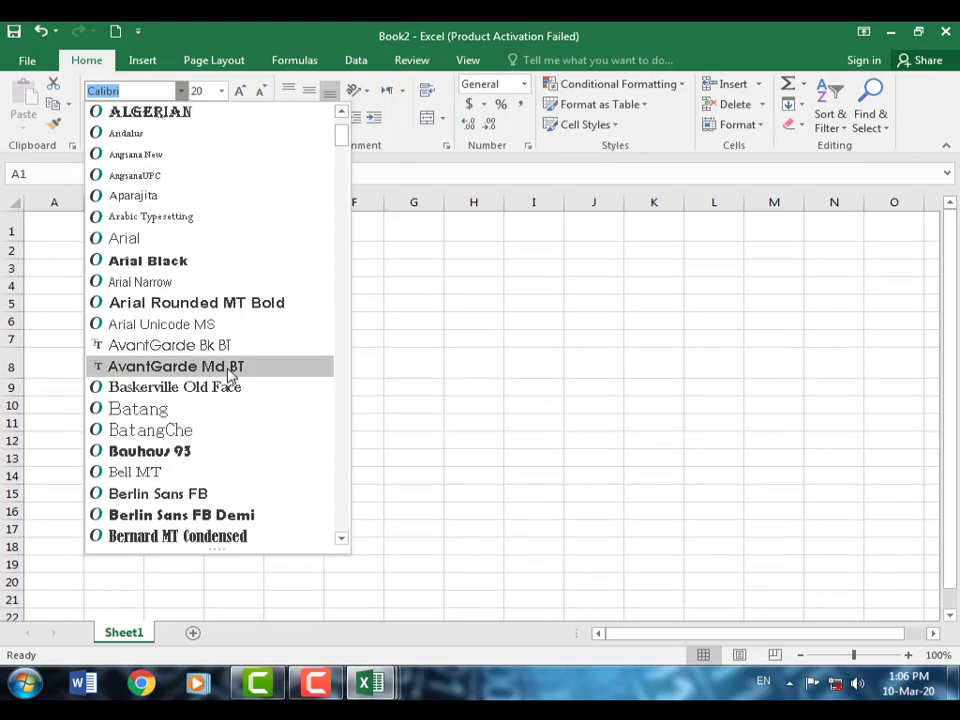
scroll(228, 378, "up", 3)
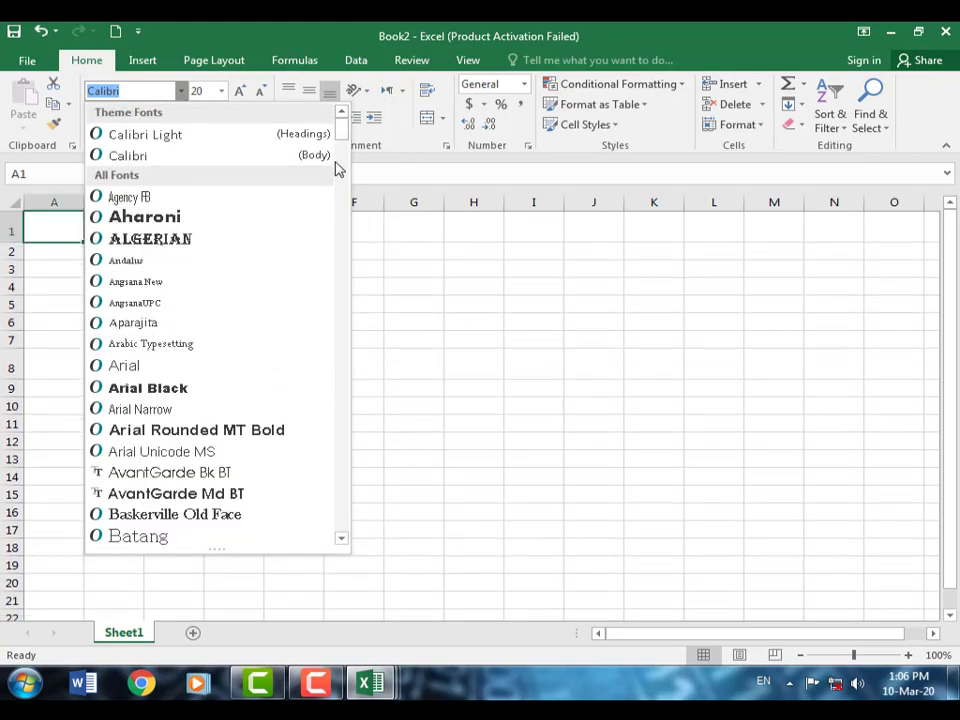
mouse_move(343, 129)
left_mouse_down()
mouse_move(355, 316)
mouse_move(364, 181)
mouse_move(346, 144)
left_mouse_up()
scroll(263, 316, "up", 3)
left_click(219, 91)
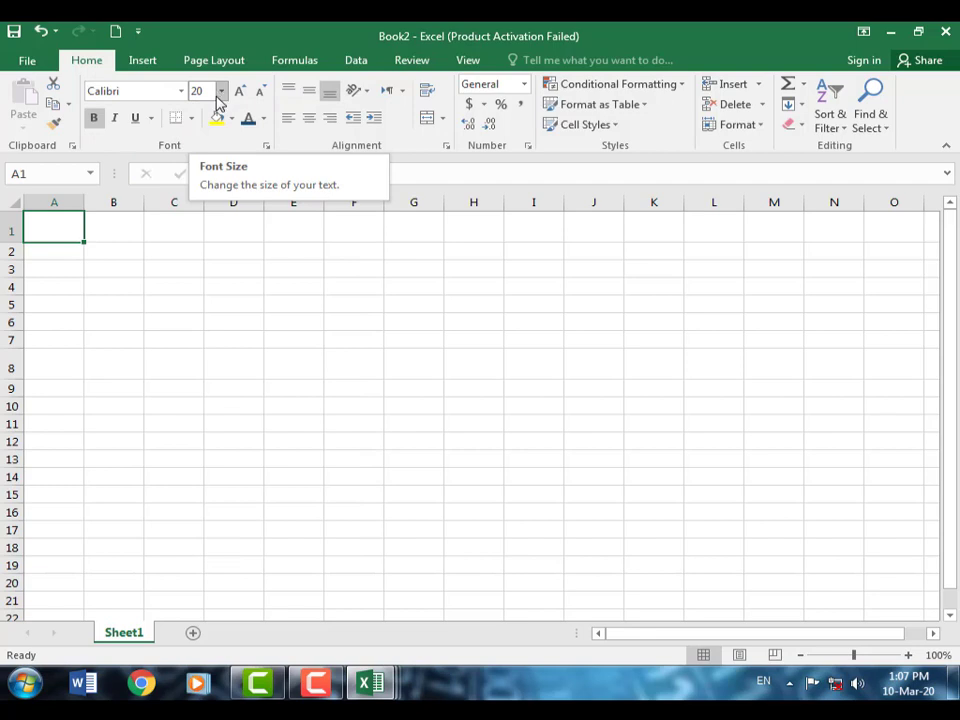
left_click(219, 96)
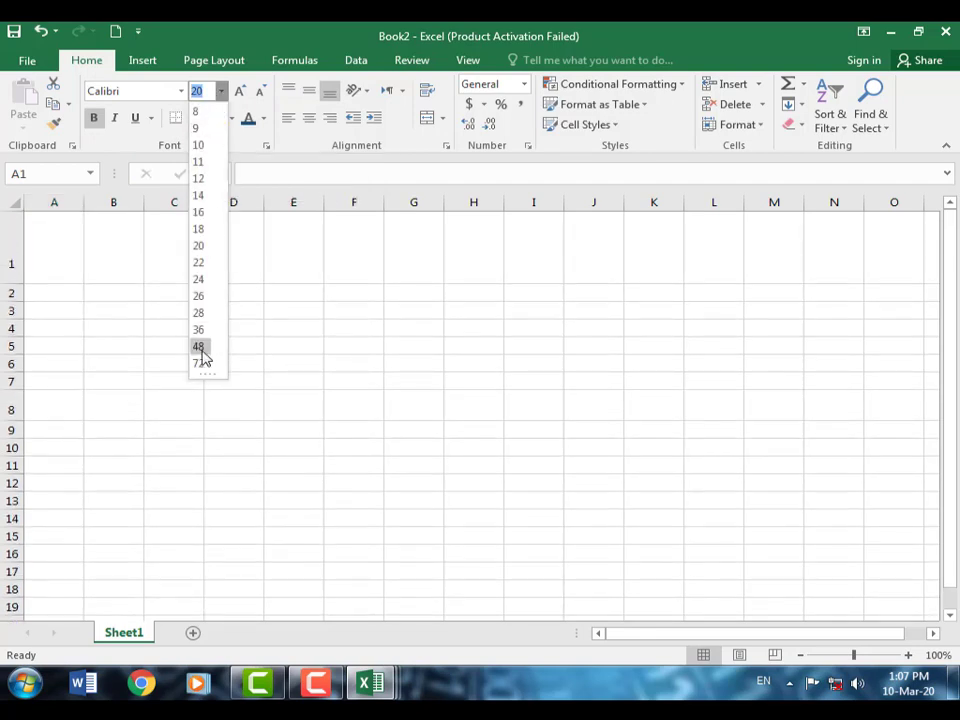
left_click(226, 91)
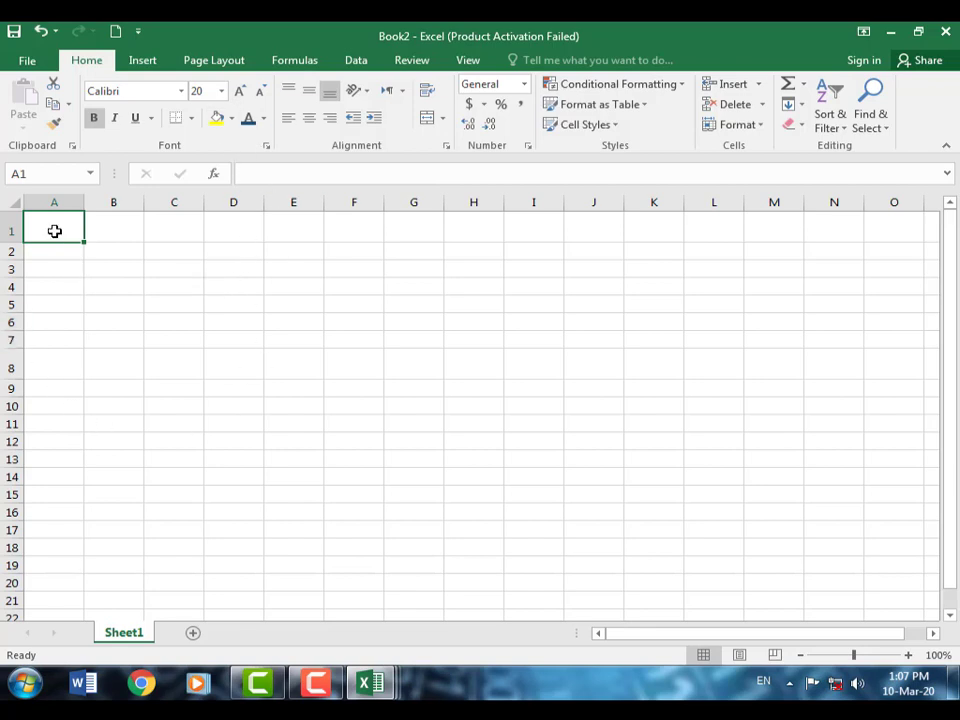
Enter the heading "Waseem Computer Academy" in cell A1, correcting the typing mistake in the first word.
type("Wasee,m")
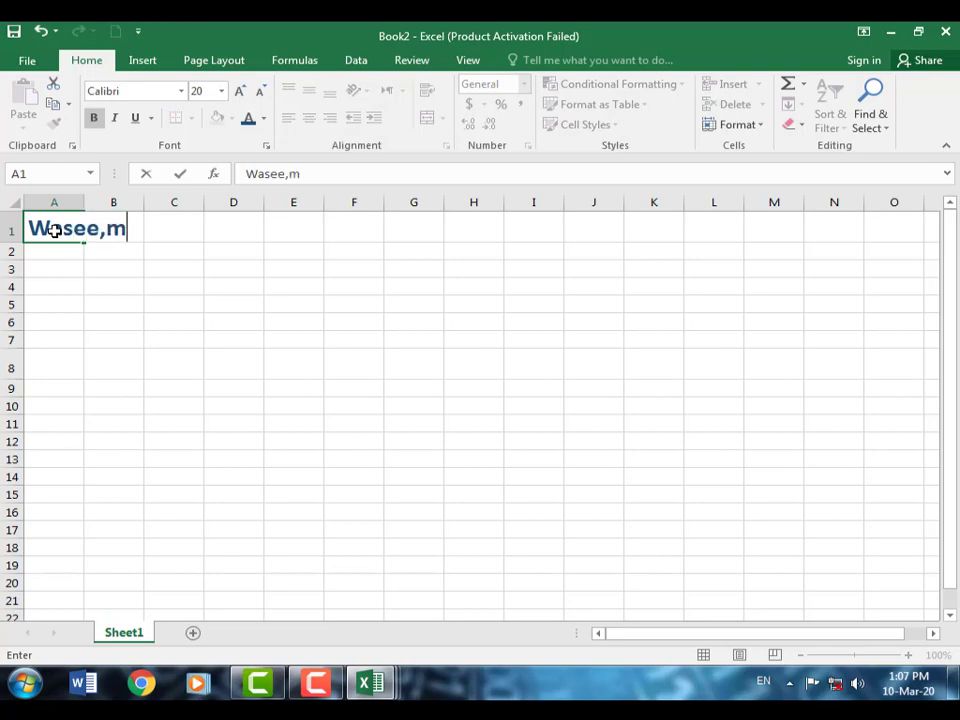
key("BackSpace")
type("m Com")
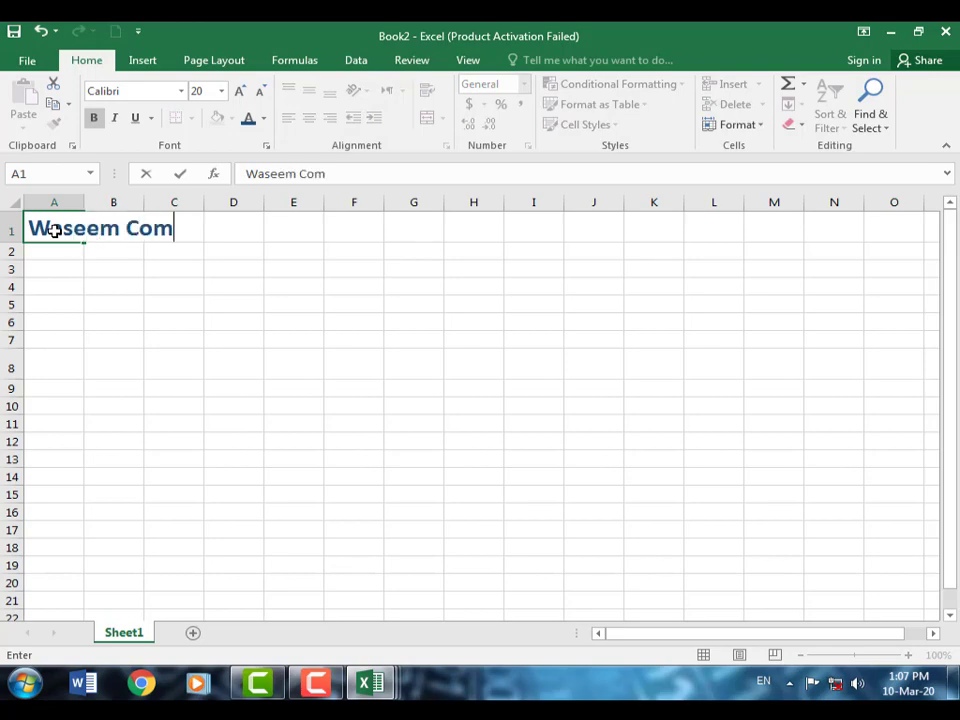
type("puter A")
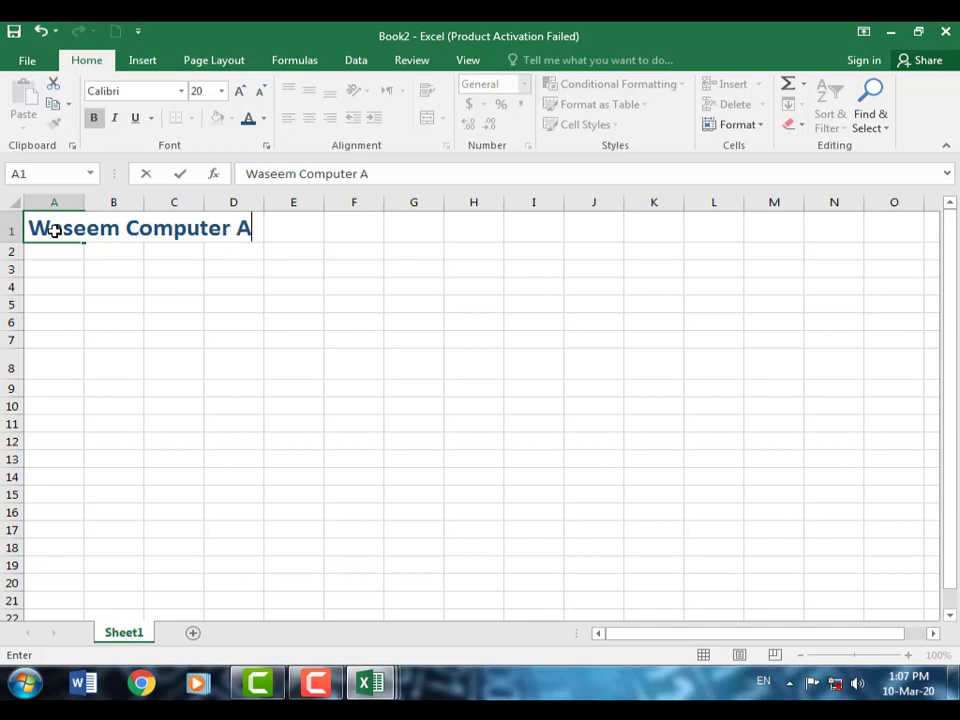
type("cademy")
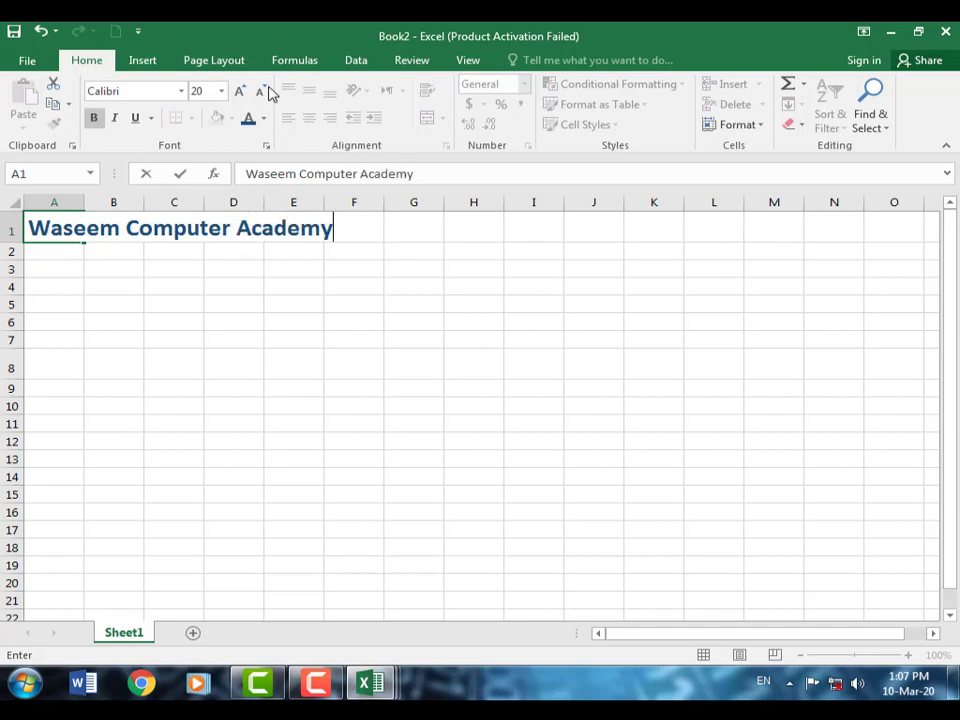
Select the whole heading text in cell A1 and enlarge its font size stepwise to 28.
left_click_drag(333, 229, 26, 228)
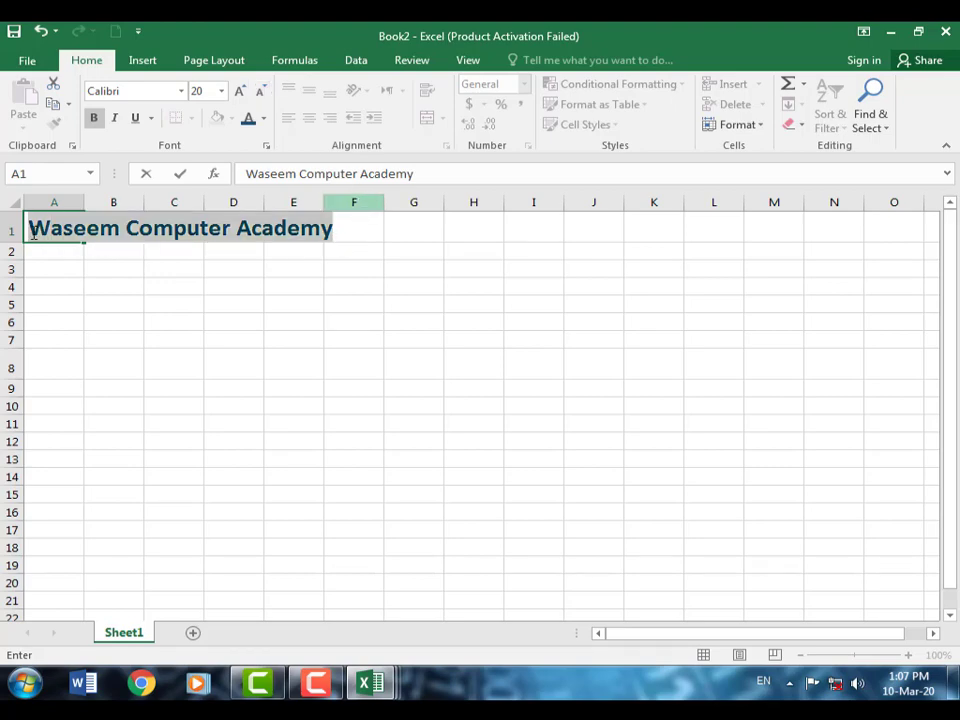
left_click(241, 91)
left_click(241, 91)
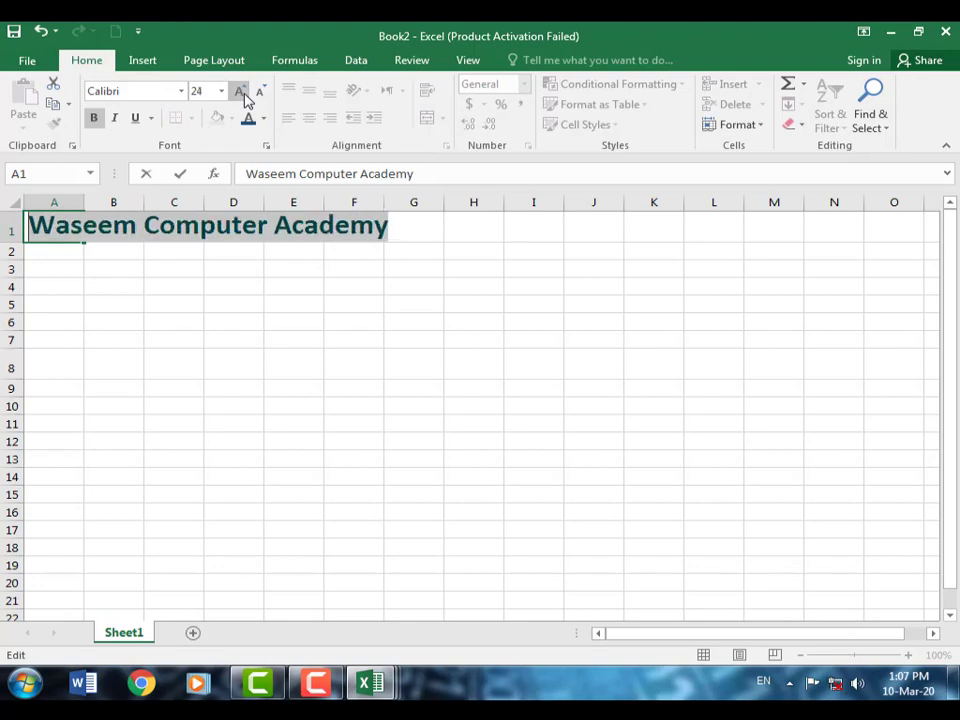
left_click(241, 91)
left_click(241, 91)
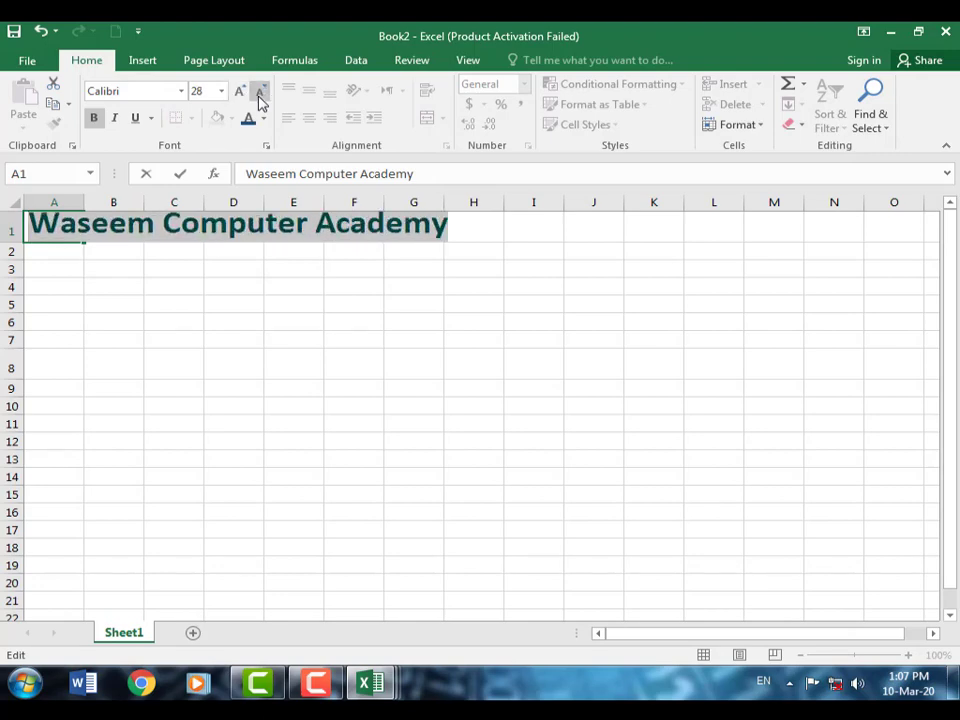
Shrink the selected heading's font size stepwise to 16 and choose 16 explicitly from the available sizes.
left_click(259, 95)
left_click(259, 95)
left_click(259, 95)
left_click(259, 95)
left_click(259, 95)
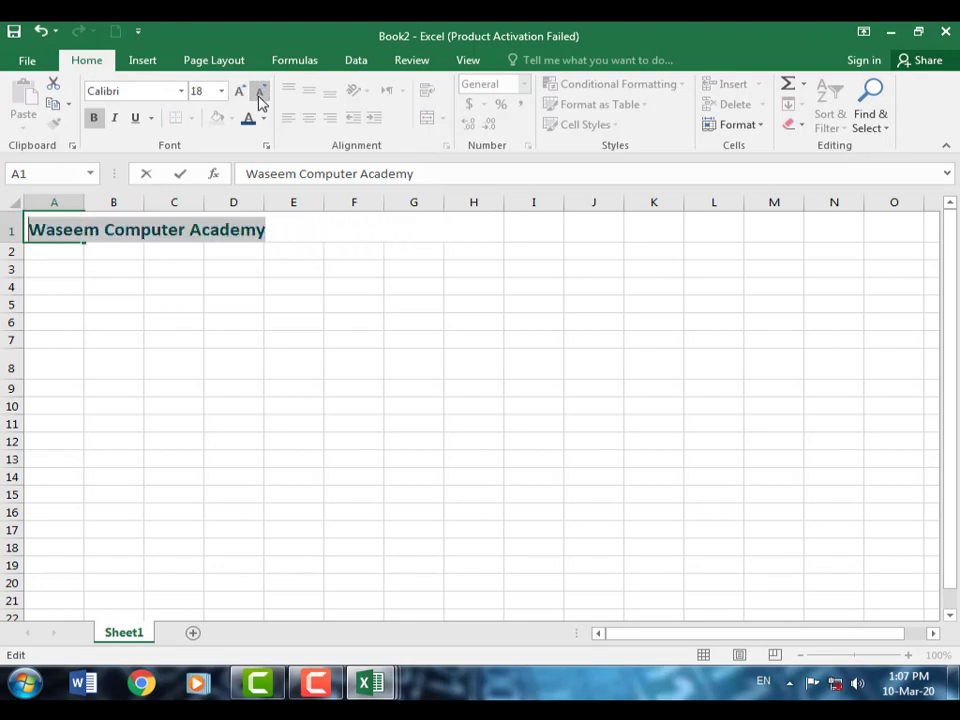
left_click(221, 91)
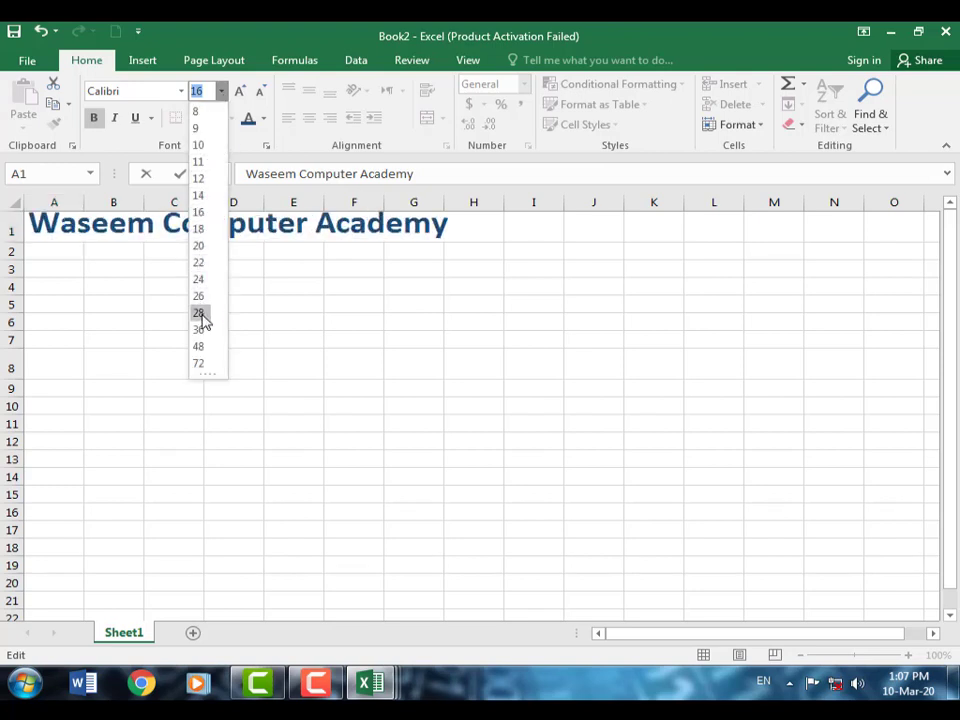
left_click(203, 213)
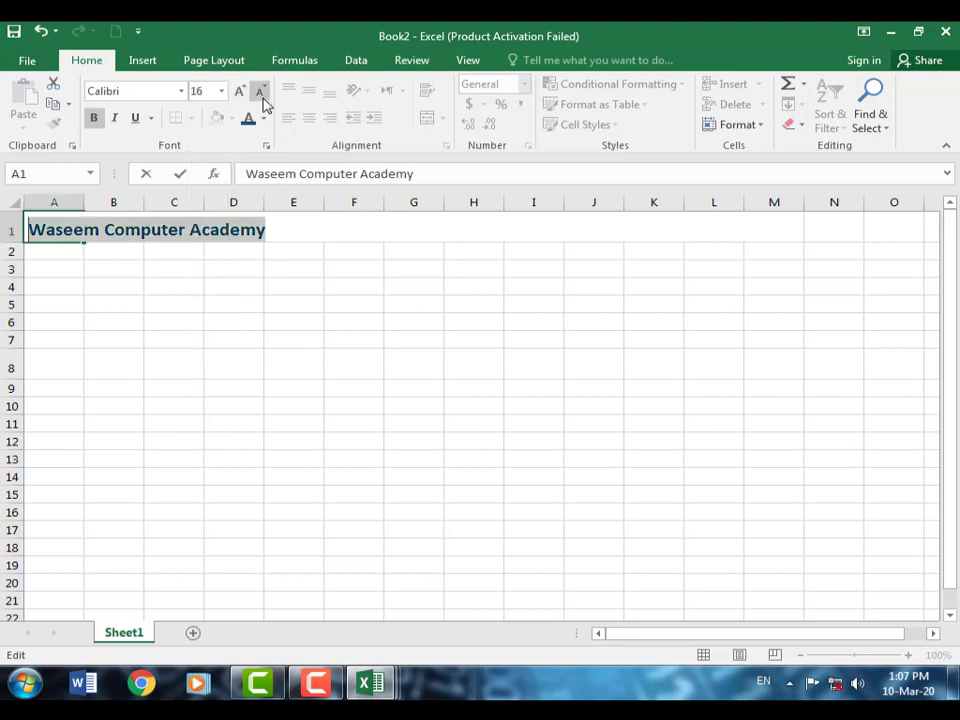
Decrease the selected heading's font size stepwise to 12.
left_click(261, 93)
left_click(261, 93)
left_click(261, 93)
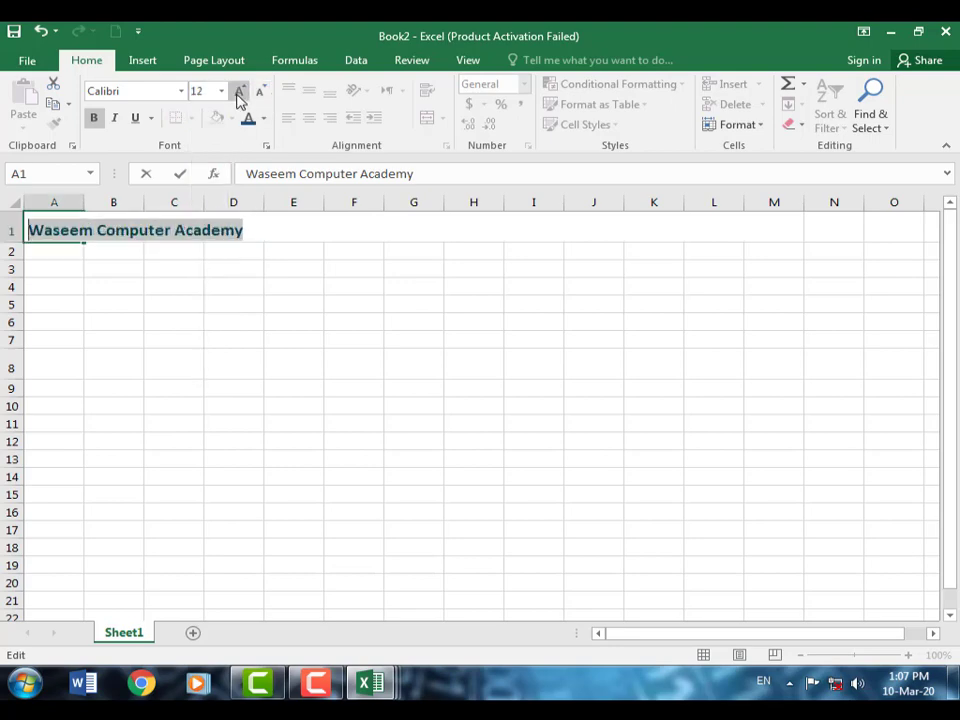
Enlarge the heading's font size stepwise to 22 and reduce it back to 18.
left_click(238, 93)
left_click(238, 93)
left_click(238, 93)
left_click(238, 93)
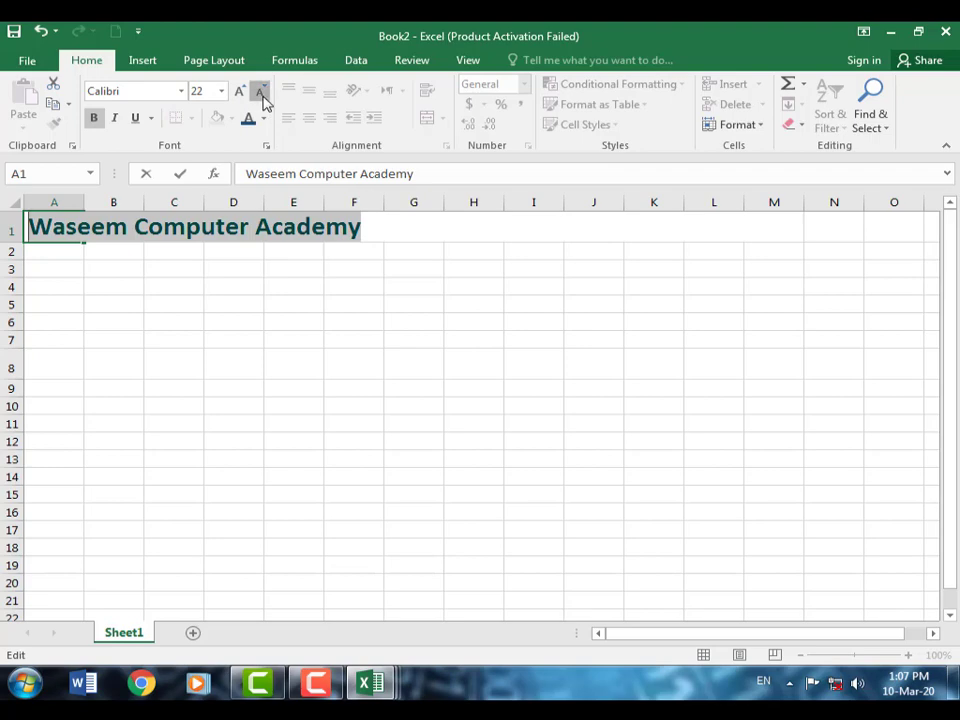
left_click(261, 92)
left_click(261, 92)
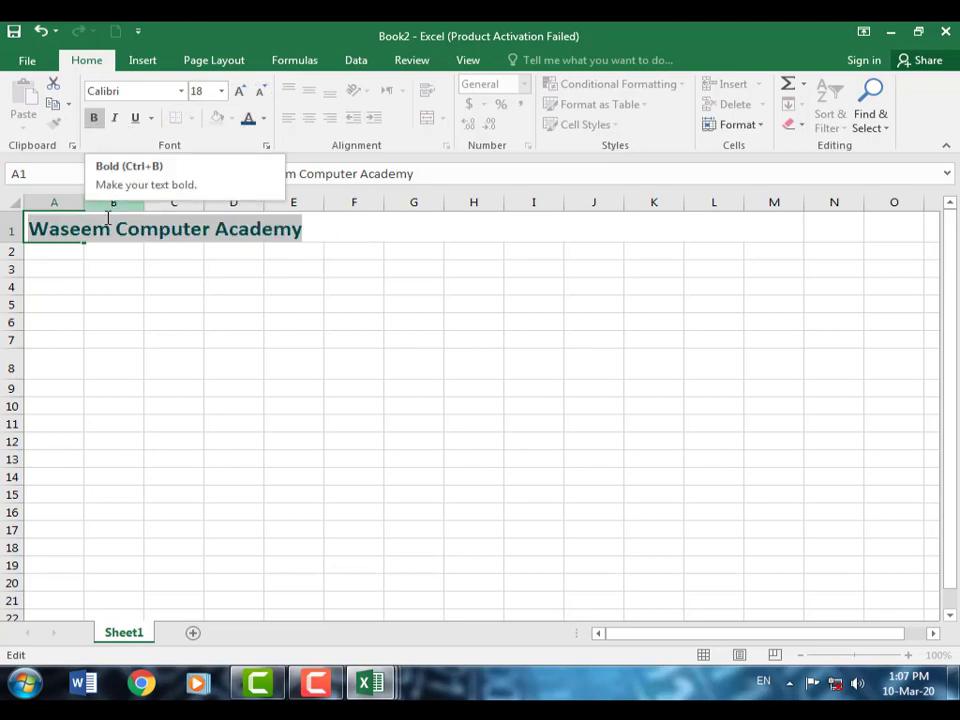
Toggle bold off, on and off again for the heading in A1, and commit the cell without bold.
left_click(97, 127)
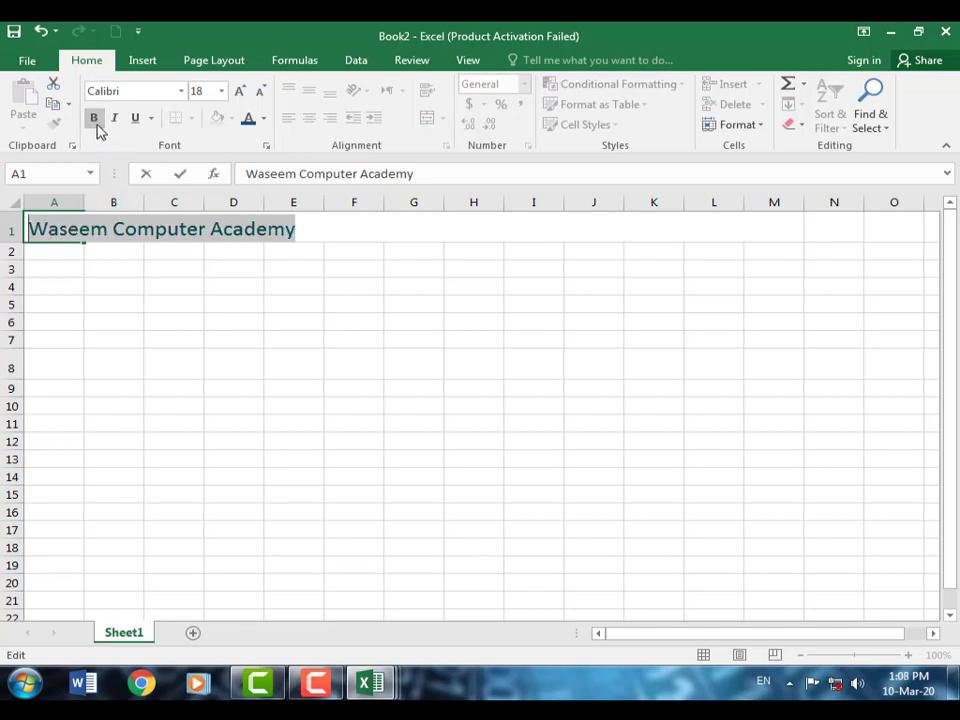
left_click(95, 120)
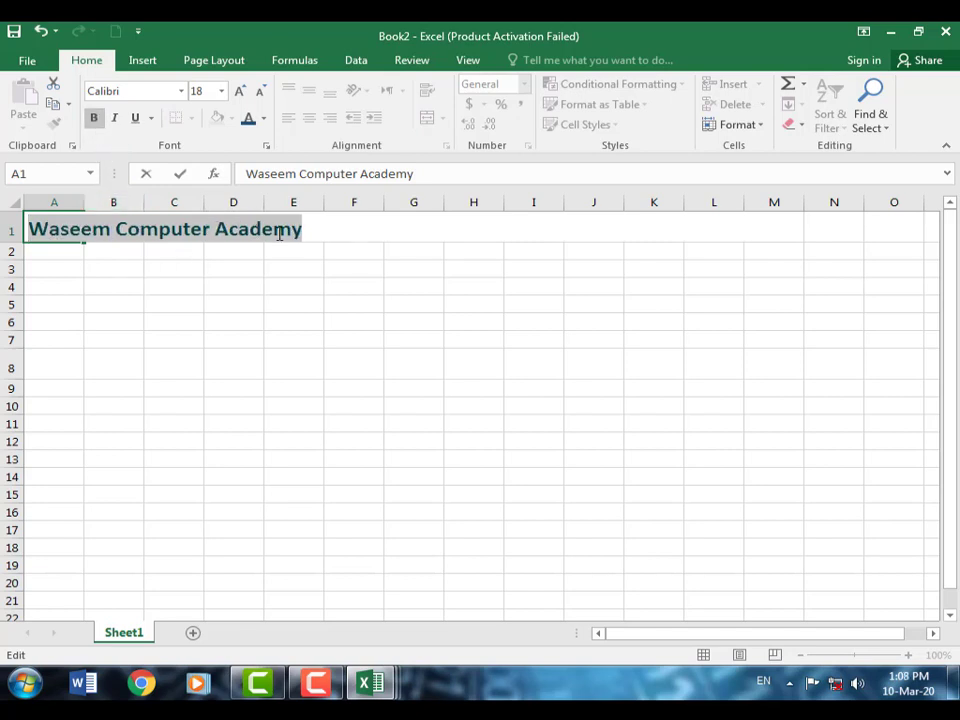
left_click(96, 122)
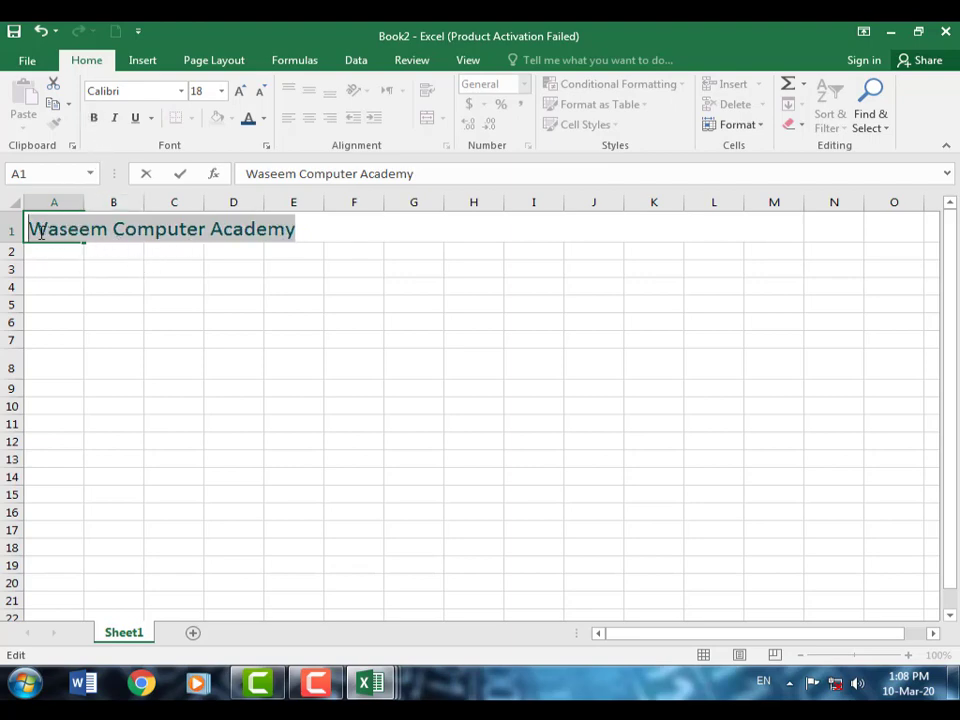
left_click(176, 300)
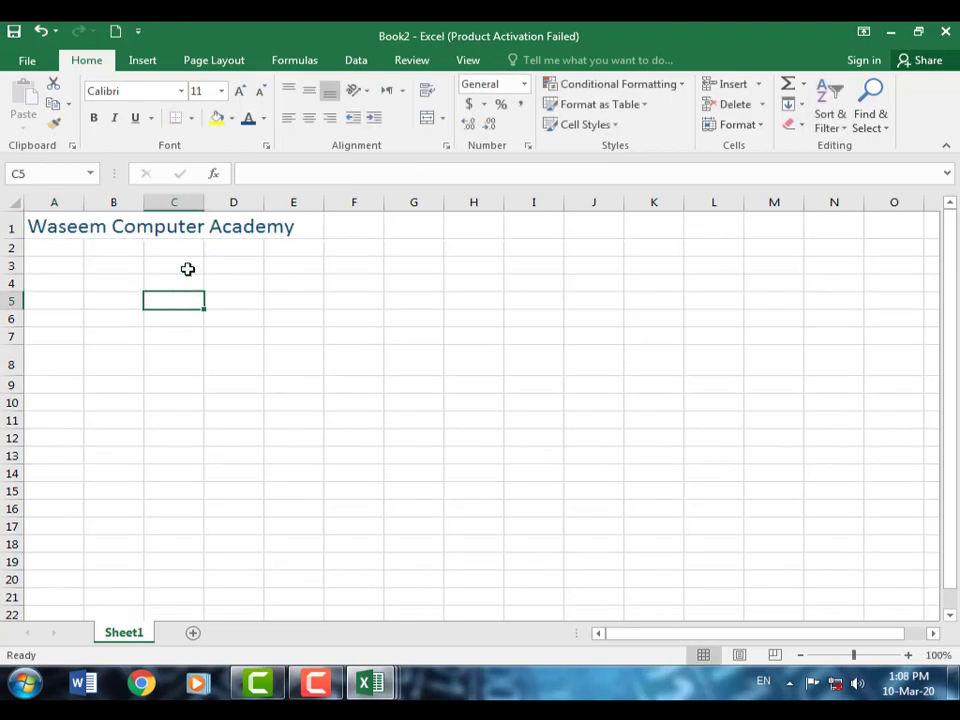
left_click(304, 231)
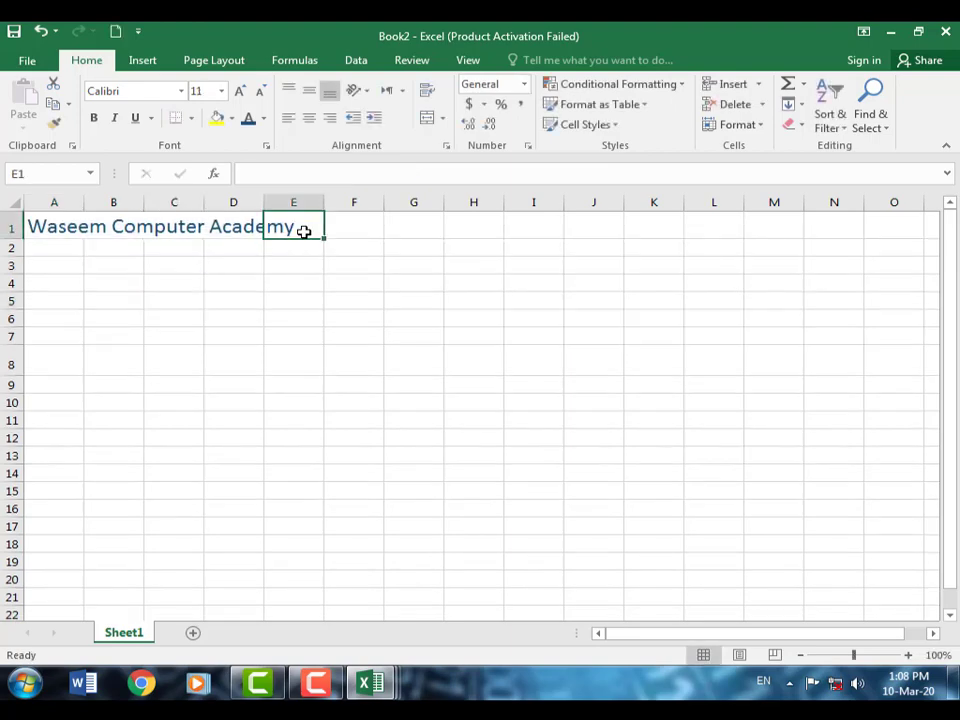
Select the whole heading text inside cell A1, apply italic to it and remove the italic again.
left_click(35, 228)
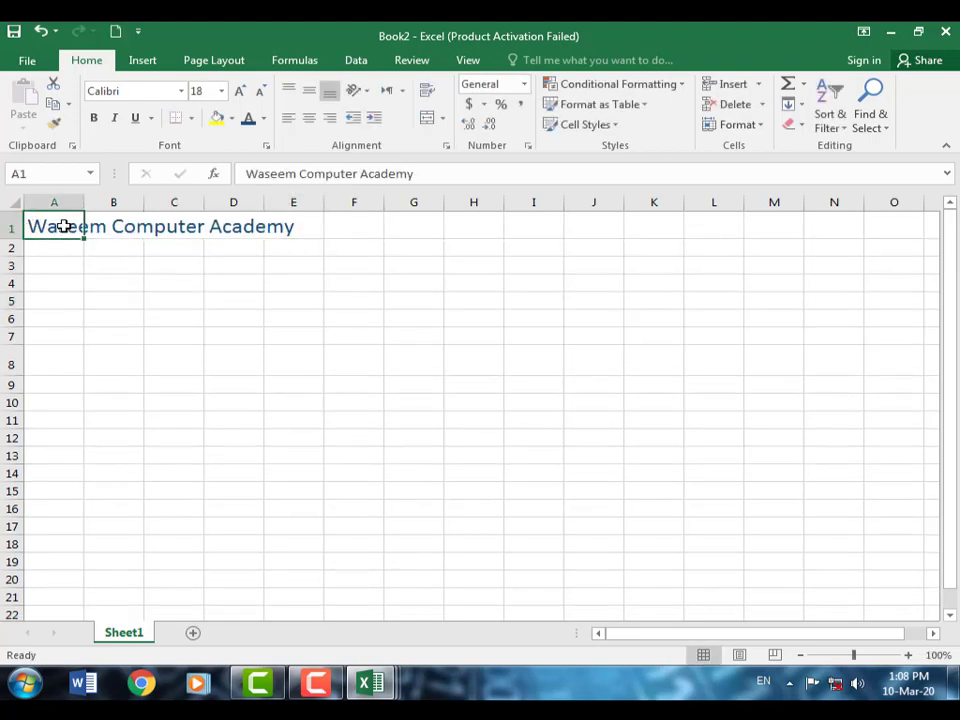
double_click(34, 226)
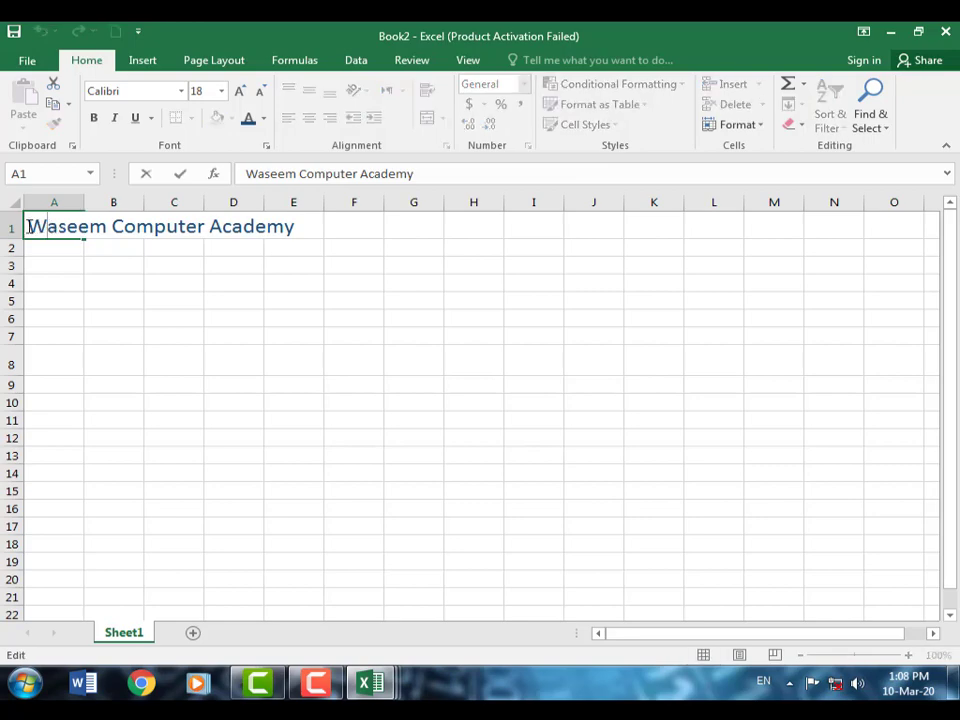
left_click_drag(29, 227, 294, 227)
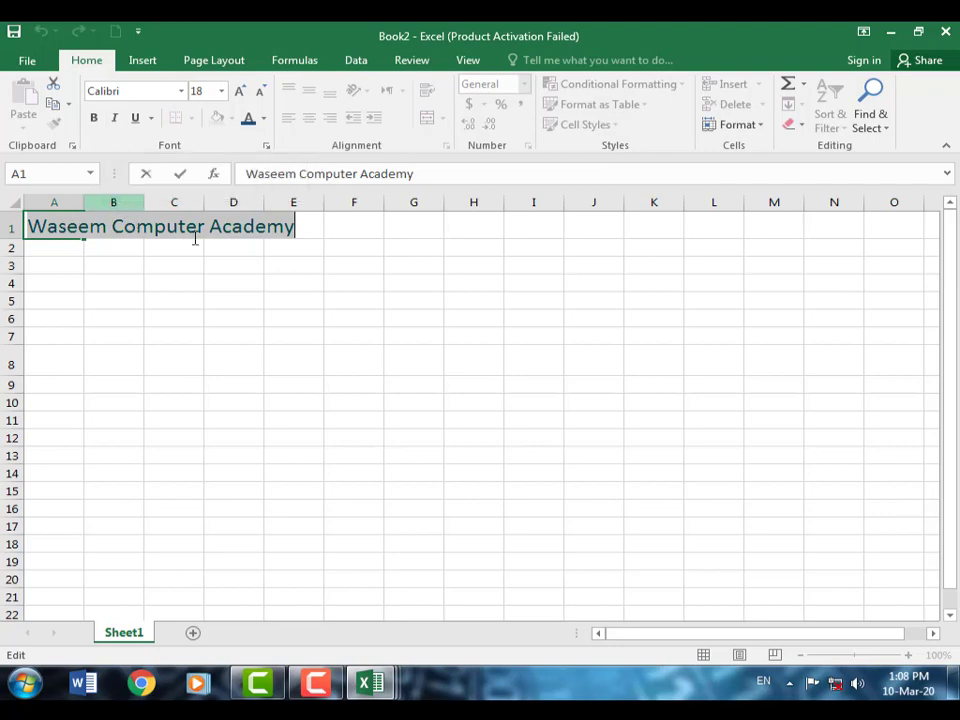
left_click(115, 118)
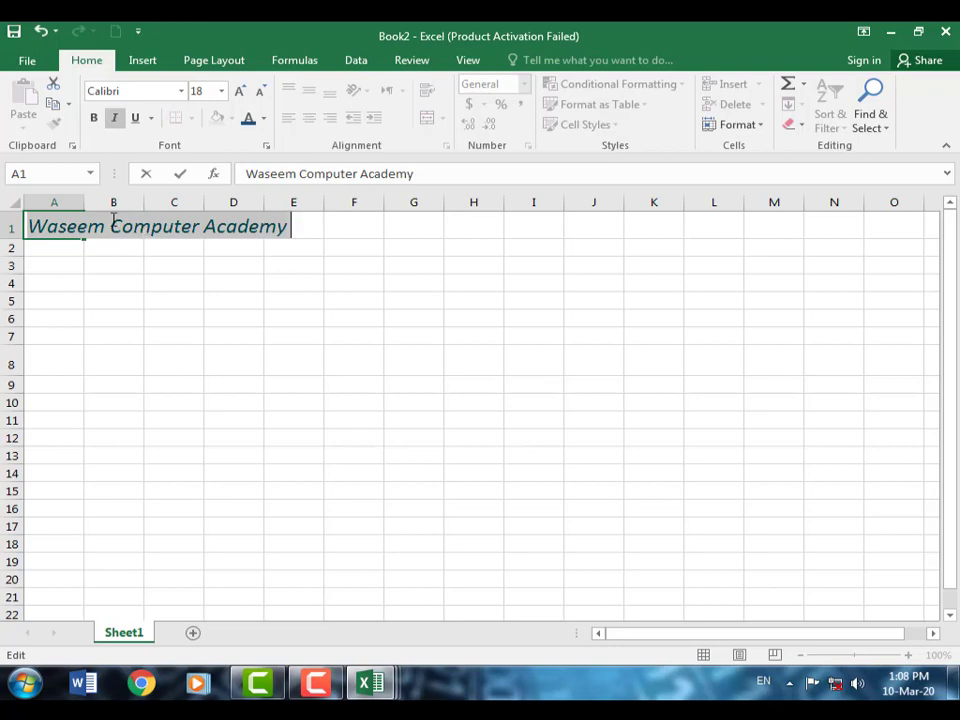
left_click(115, 118)
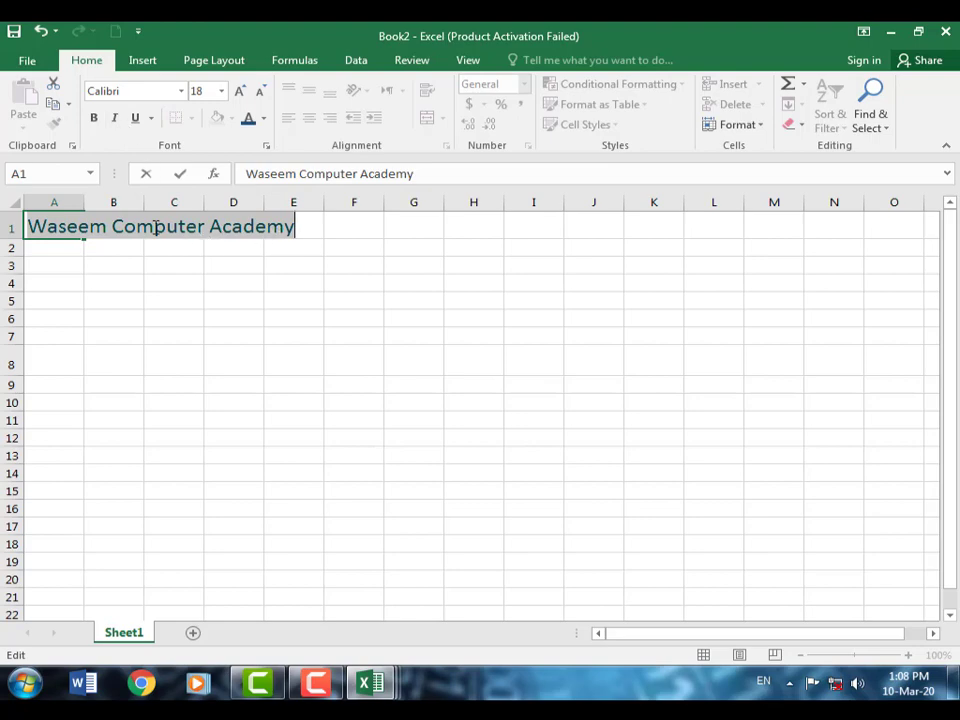
Underline the selected heading text, change the underline to Double Underline, and commit the cell.
left_click(136, 120)
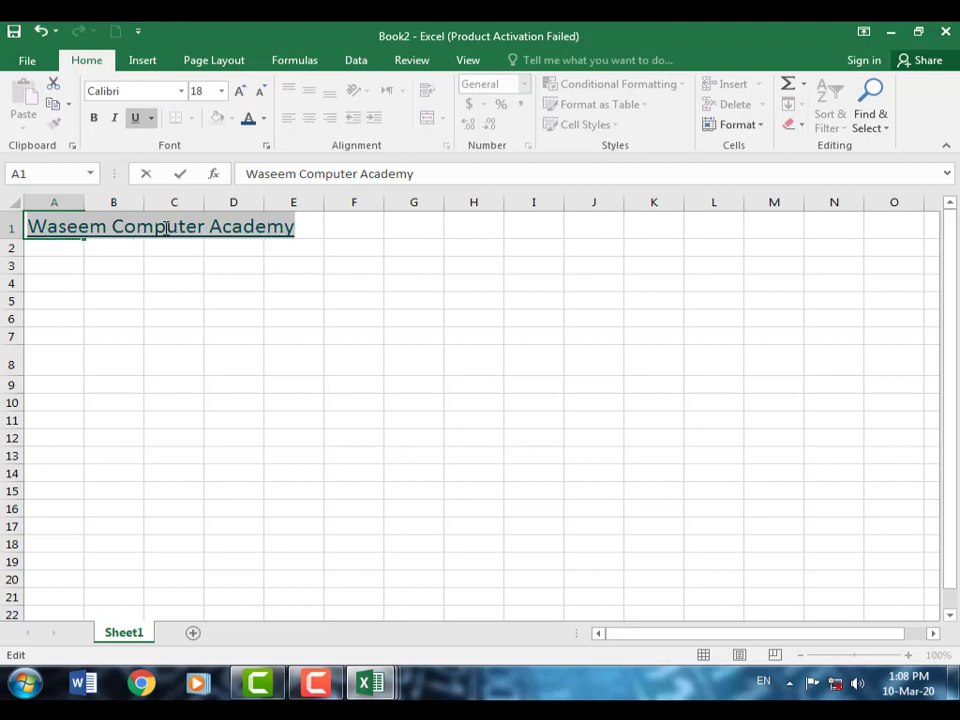
left_click(152, 119)
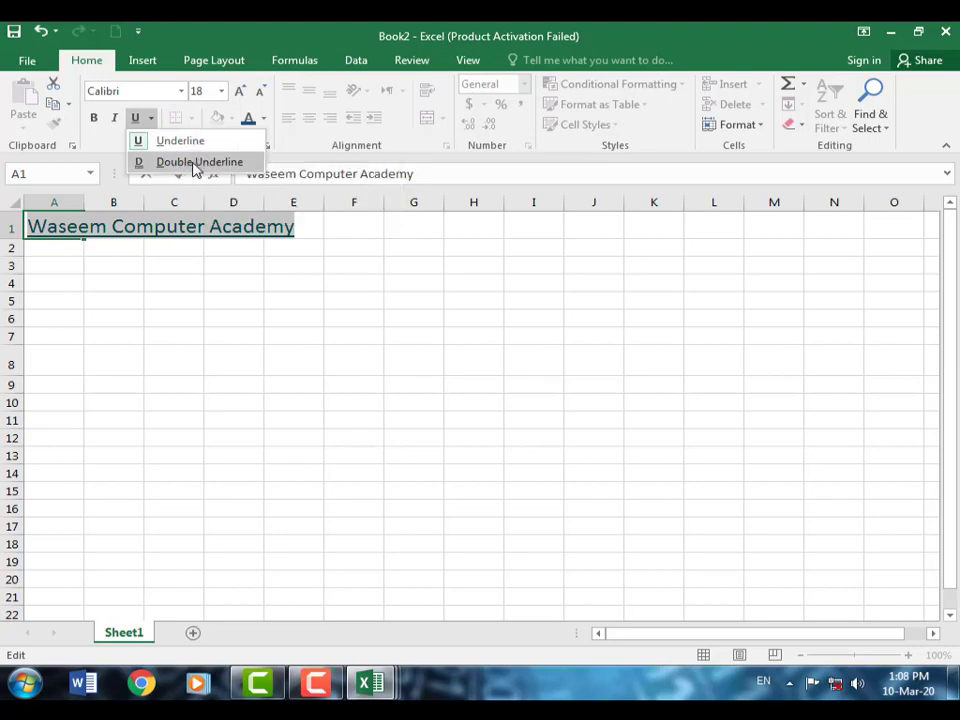
left_click(196, 162)
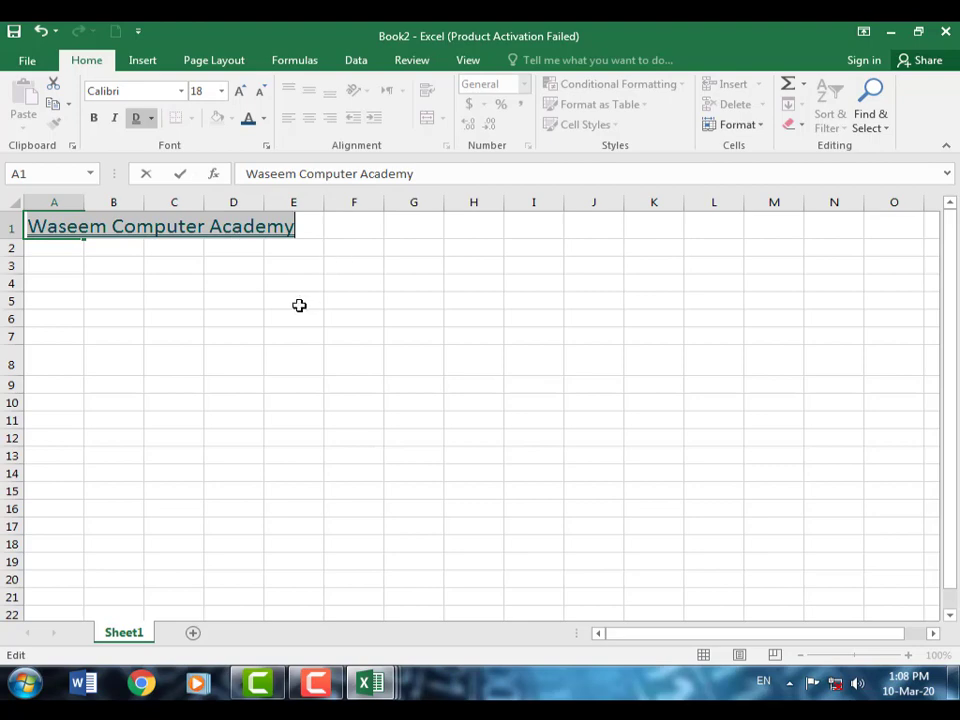
left_click(299, 305)
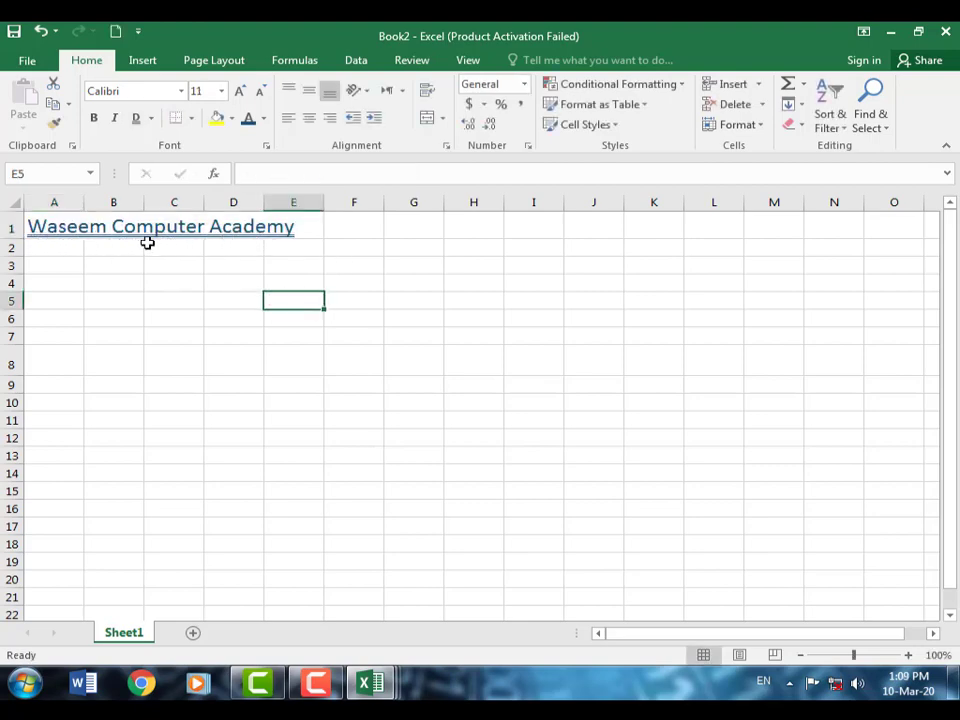
Select the whole heading text inside cell A1 again, remove its double underline, and commit the cell.
double_click(250, 227)
left_click(63, 232)
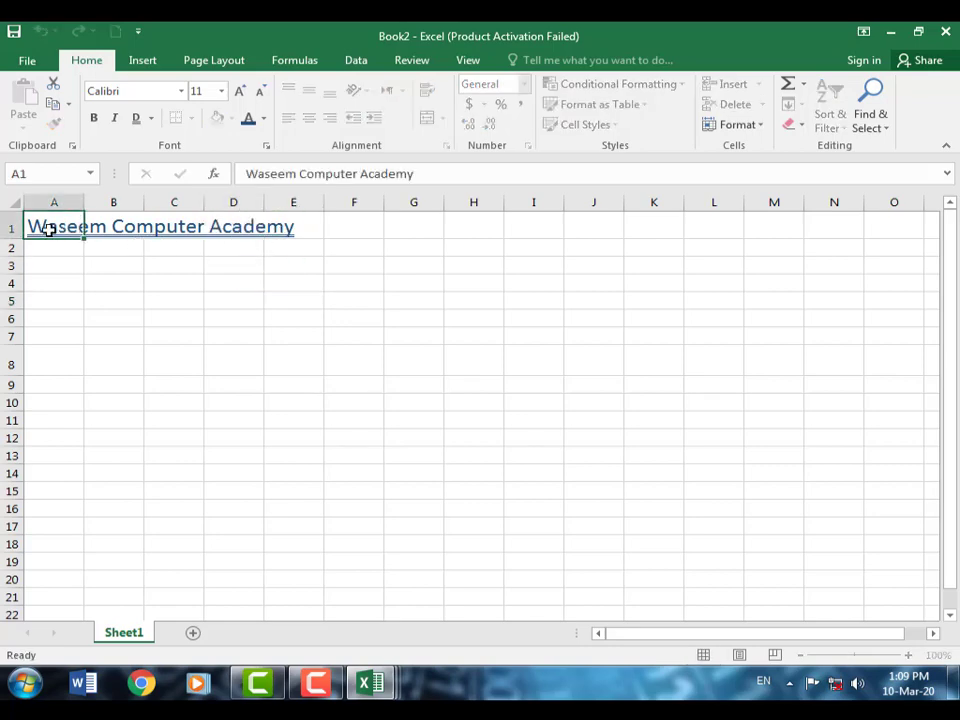
double_click(33, 226)
left_click_drag(33, 226, 292, 236)
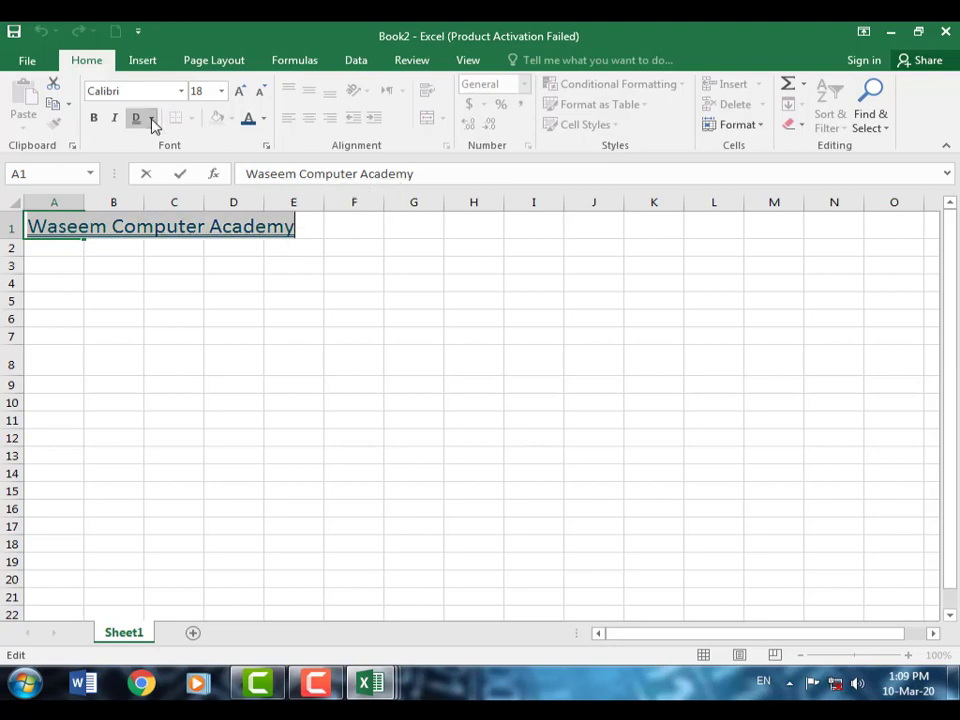
left_click(139, 120)
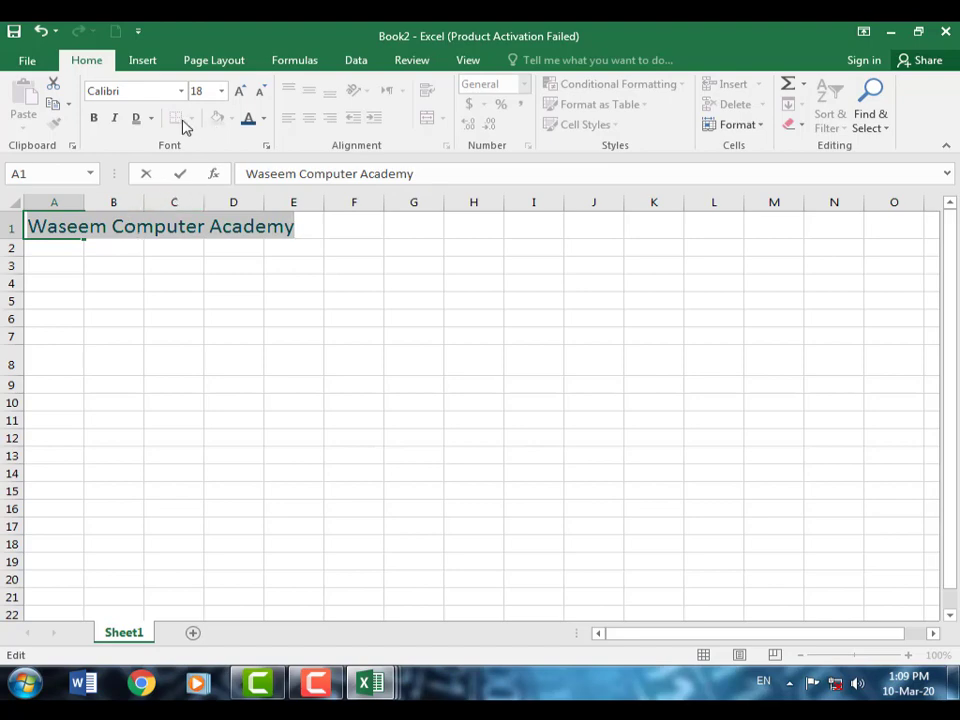
left_click(208, 298)
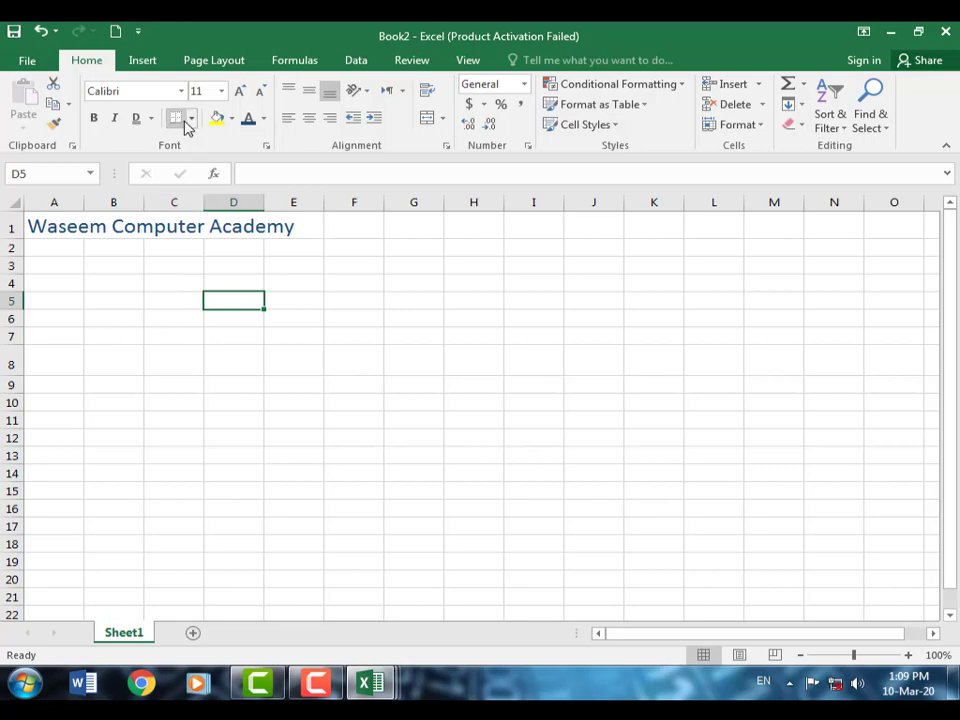
Apply All Borders to cell A1 and deselect the cell.
left_click(68, 227)
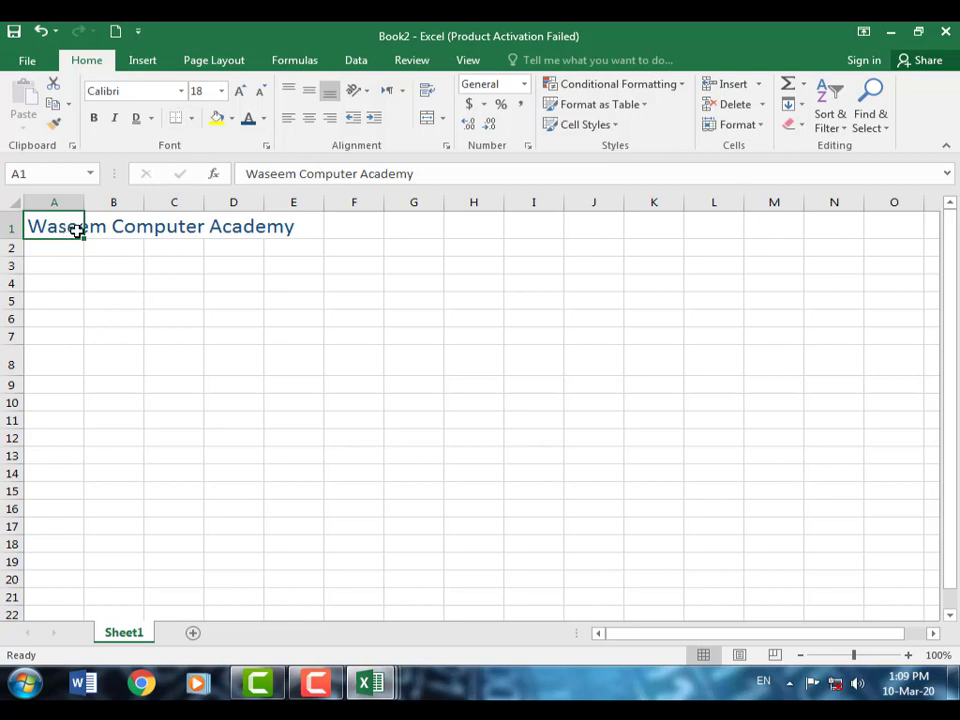
left_click(192, 118)
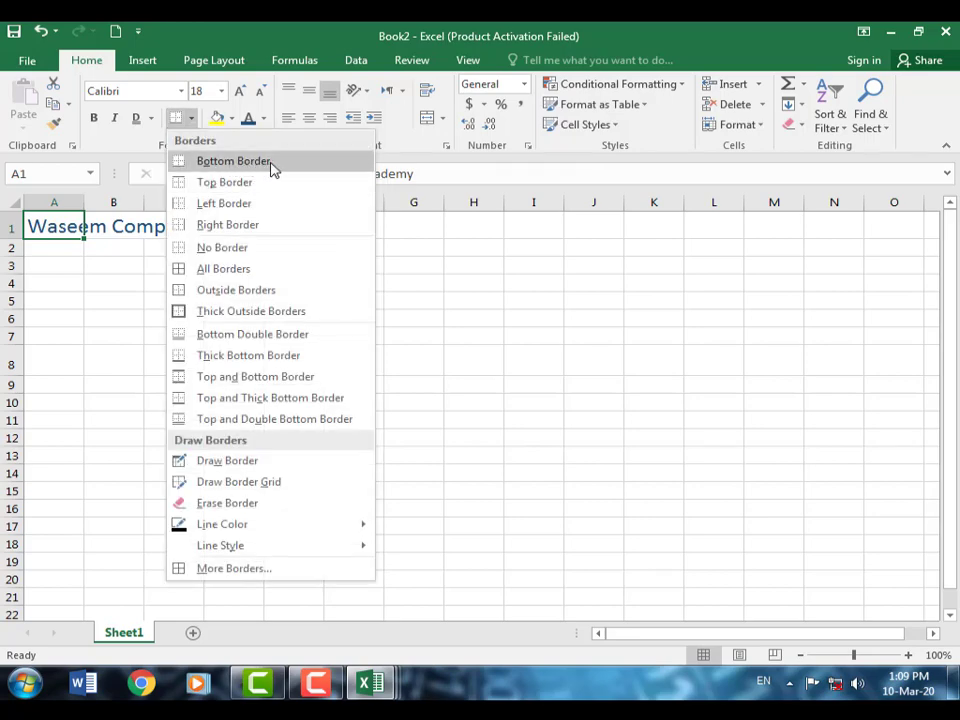
left_click(247, 272)
left_click(170, 322)
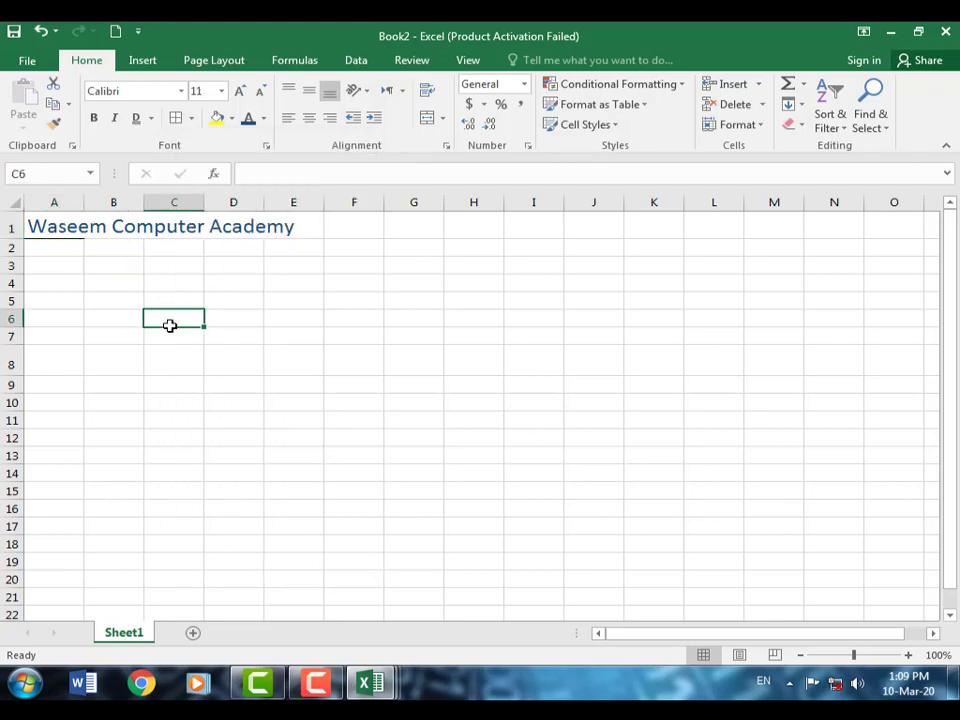
left_click(40, 228)
double_click(30, 227)
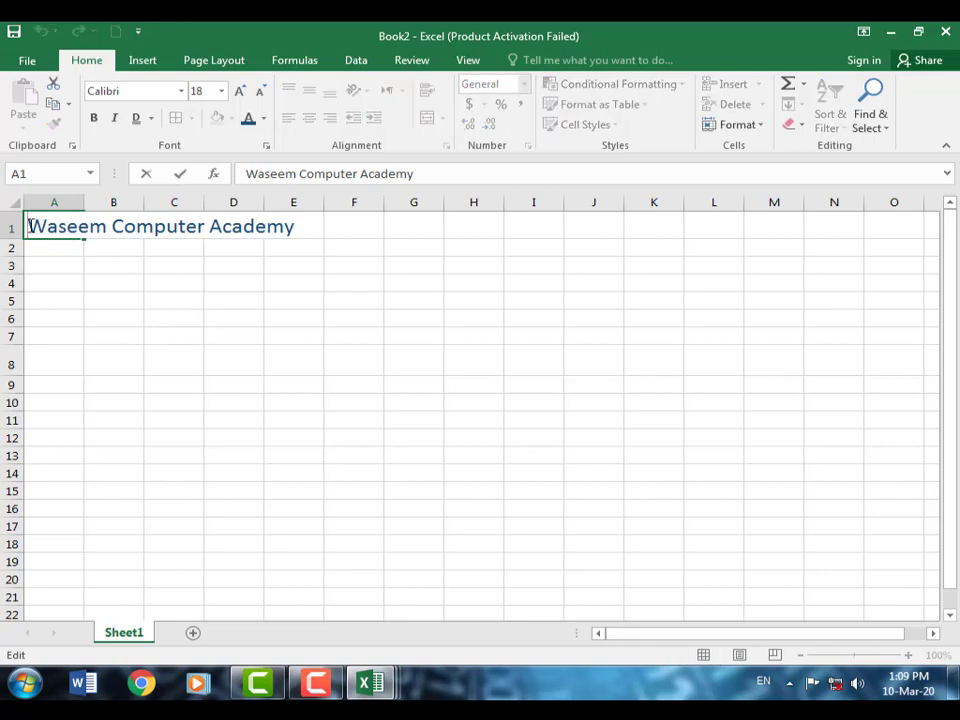
left_click_drag(28, 227, 298, 227)
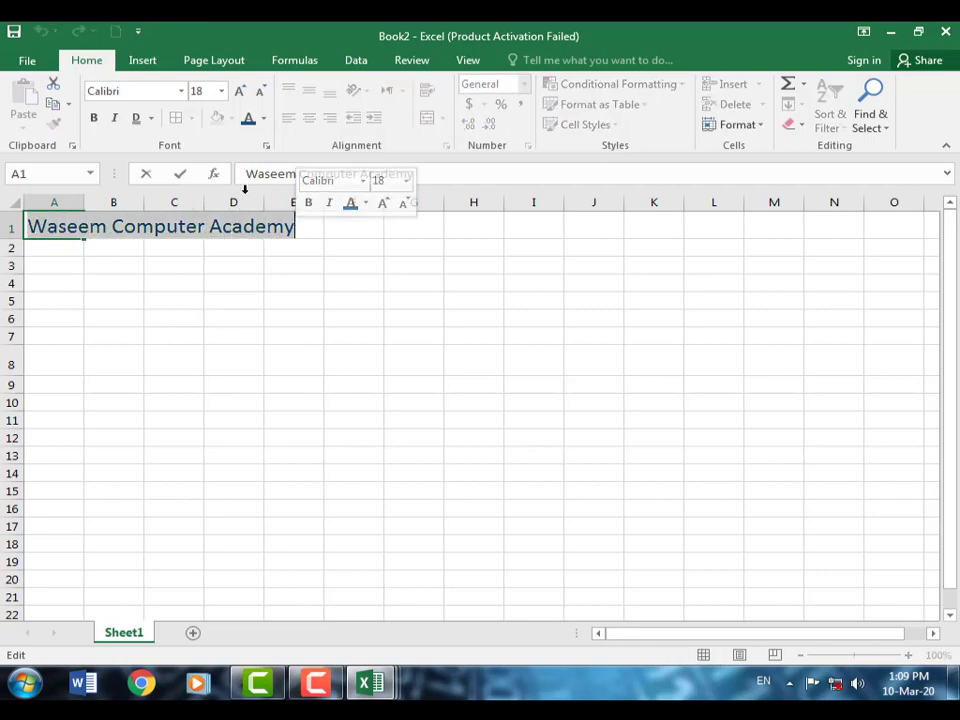
left_click_drag(169, 314, 167, 304)
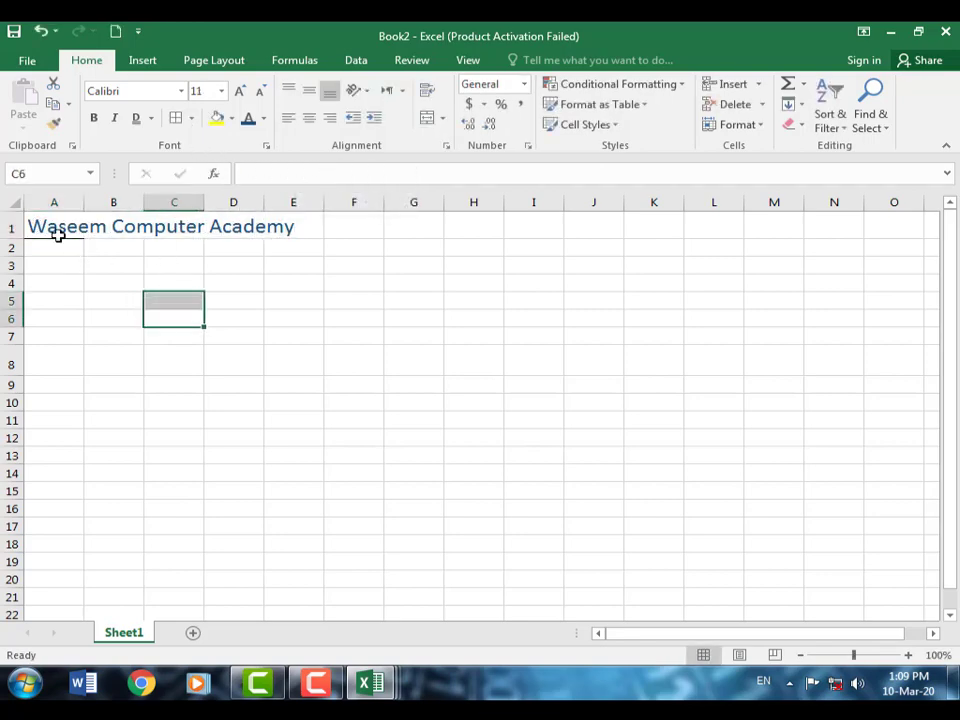
Cut the text "Waseem Computer Academy" out of cell A1 and paste it into cell G8.
left_click(56, 232)
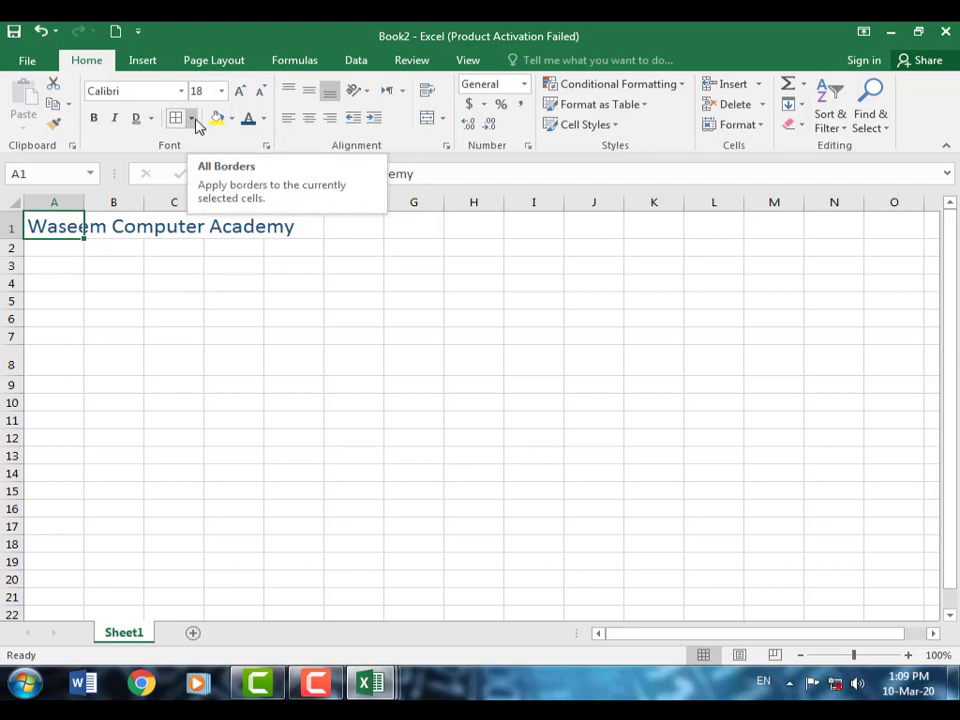
double_click(31, 226)
left_click_drag(31, 226, 296, 227)
key("ctrl+c")
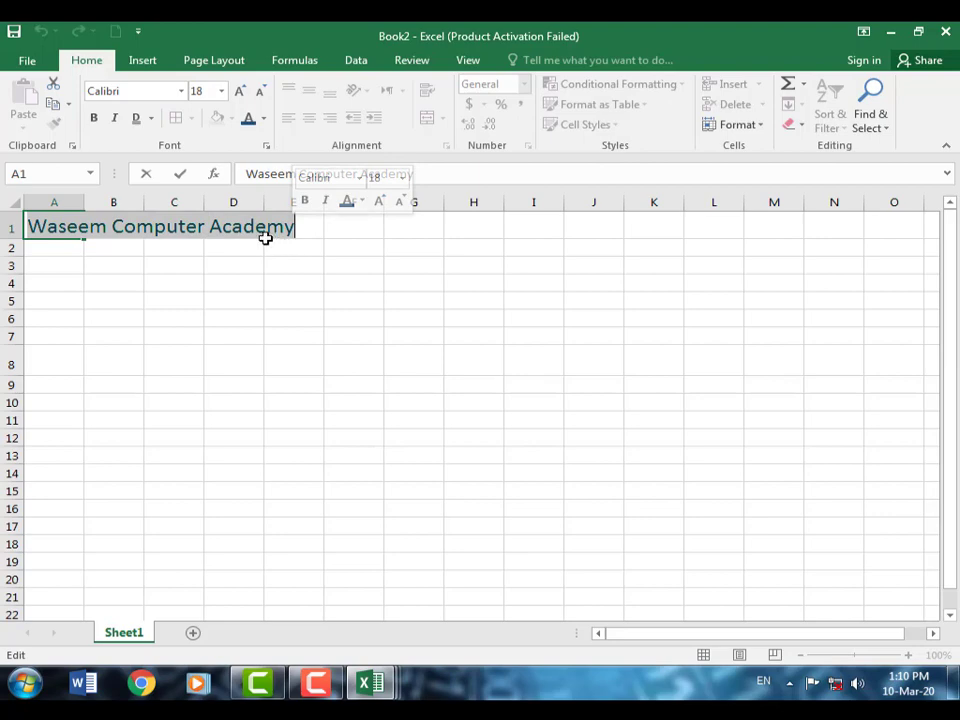
left_click(53, 84)
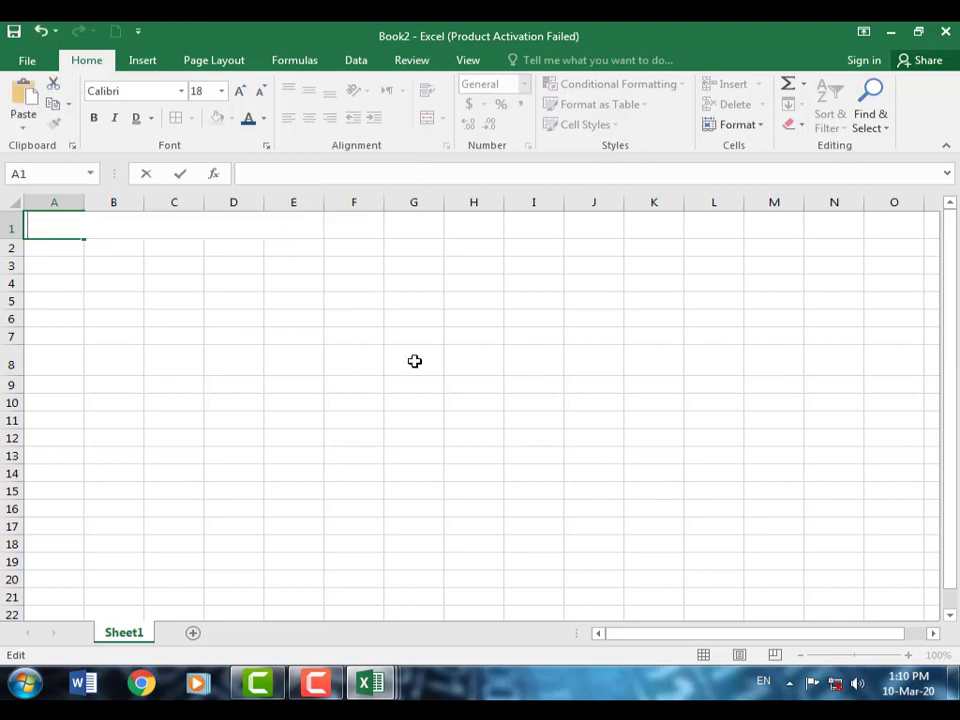
right_click(407, 364)
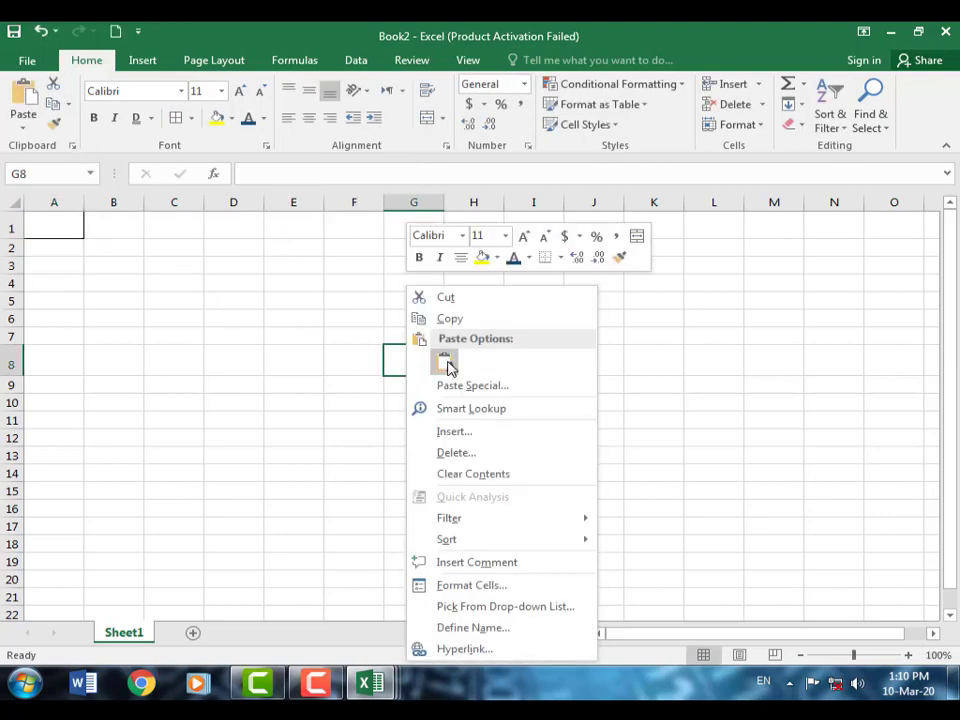
left_click(446, 365)
left_click(420, 422)
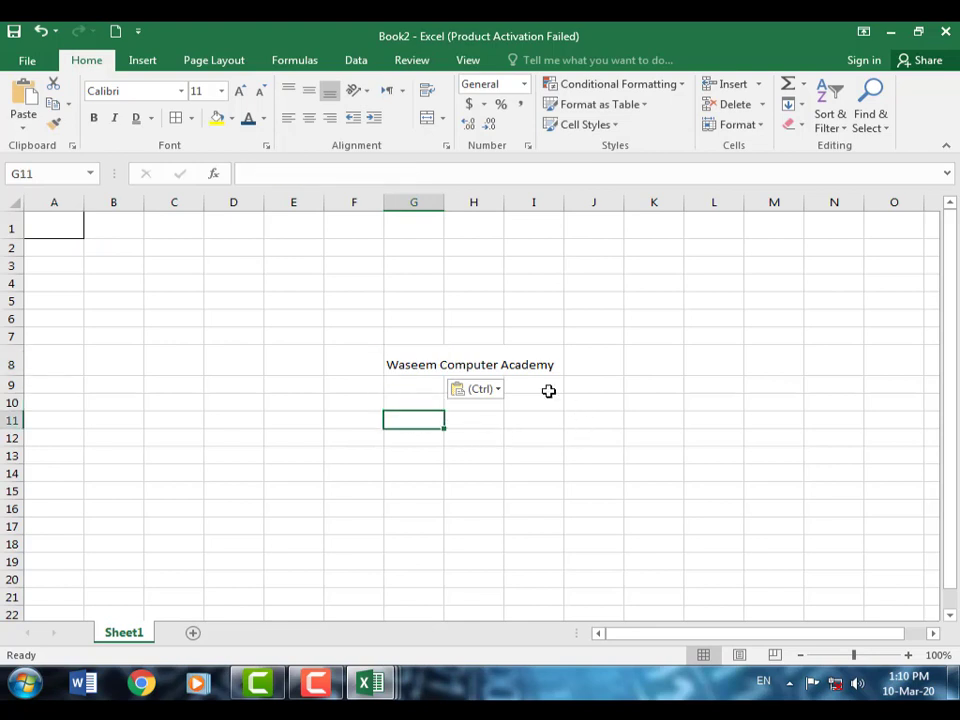
Apply All Borders to cell G8 containing the academy title.
left_click(400, 362)
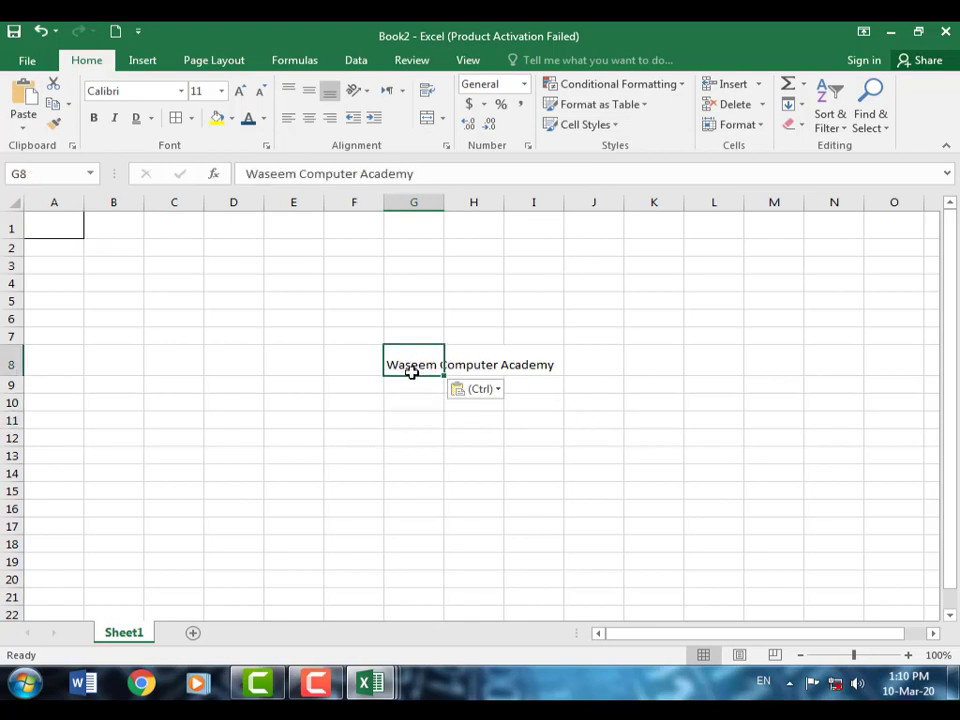
left_click(192, 118)
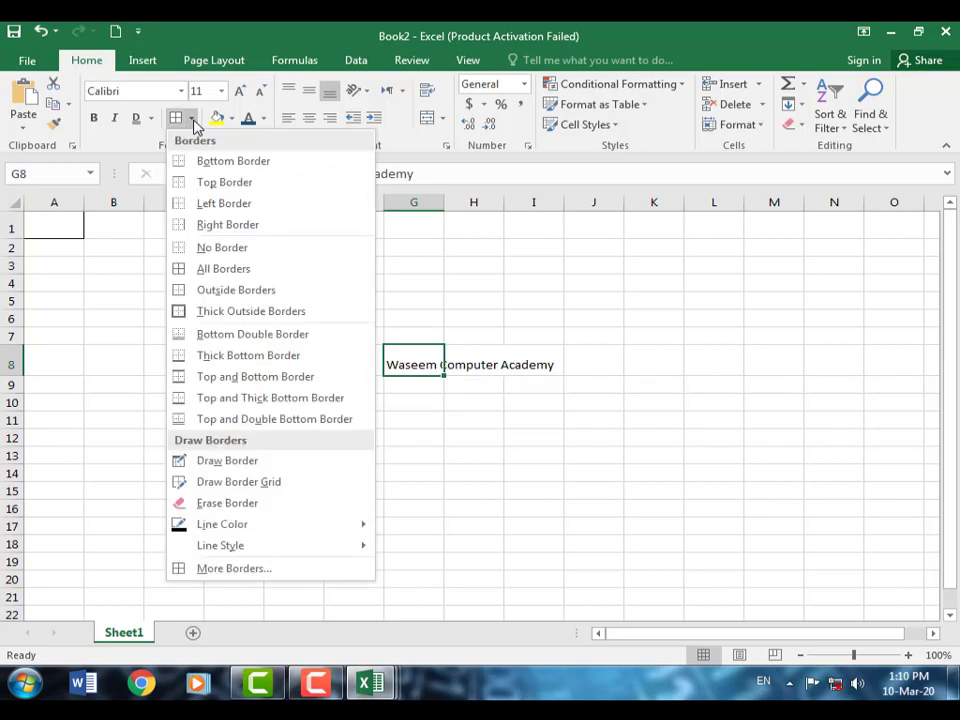
left_click(240, 269)
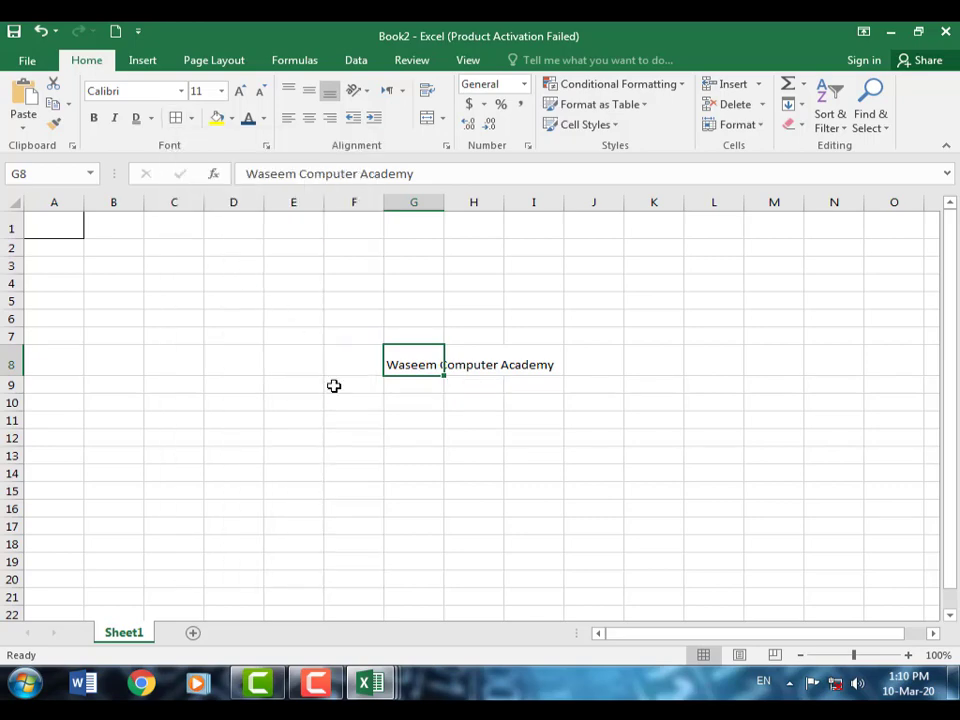
left_click(442, 474)
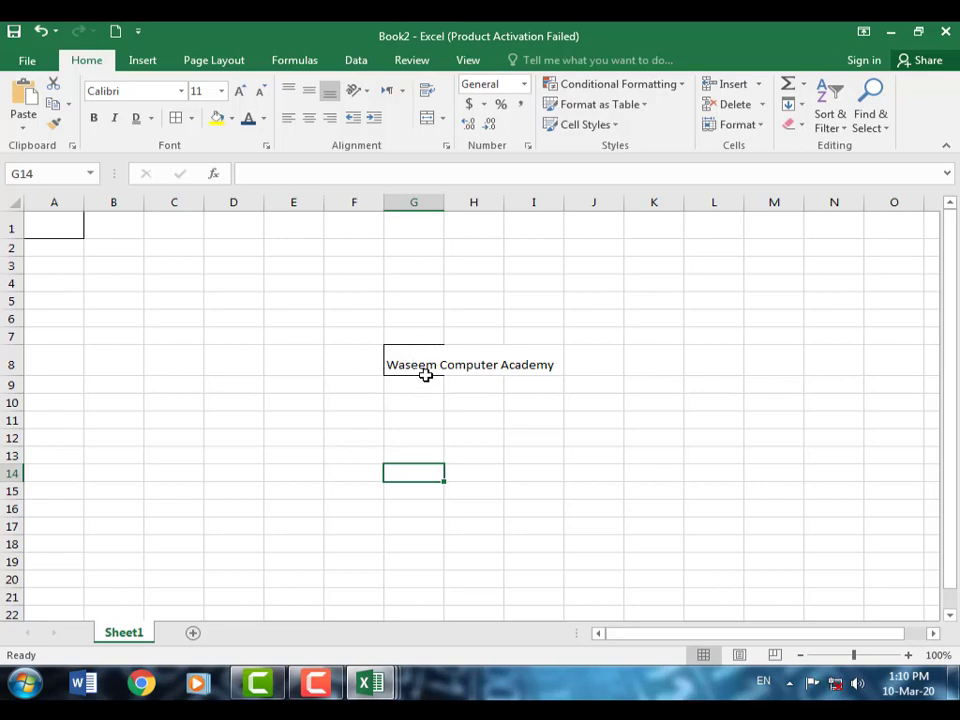
Apply a Left Border to cell G14 and to title cell G8.
left_click(191, 120)
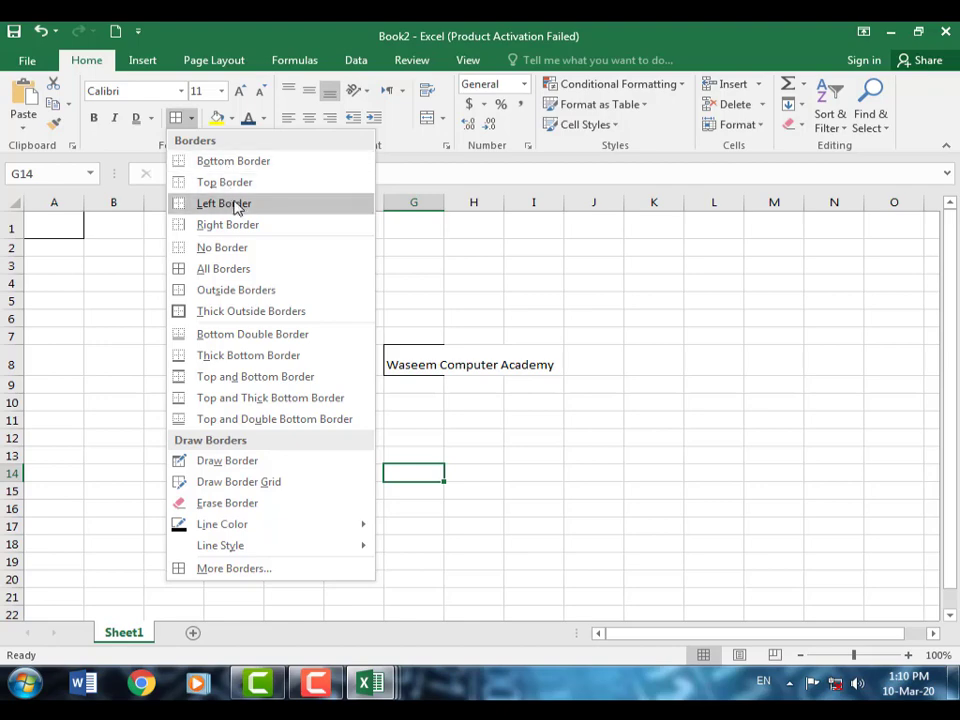
left_click(237, 207)
left_click(405, 364)
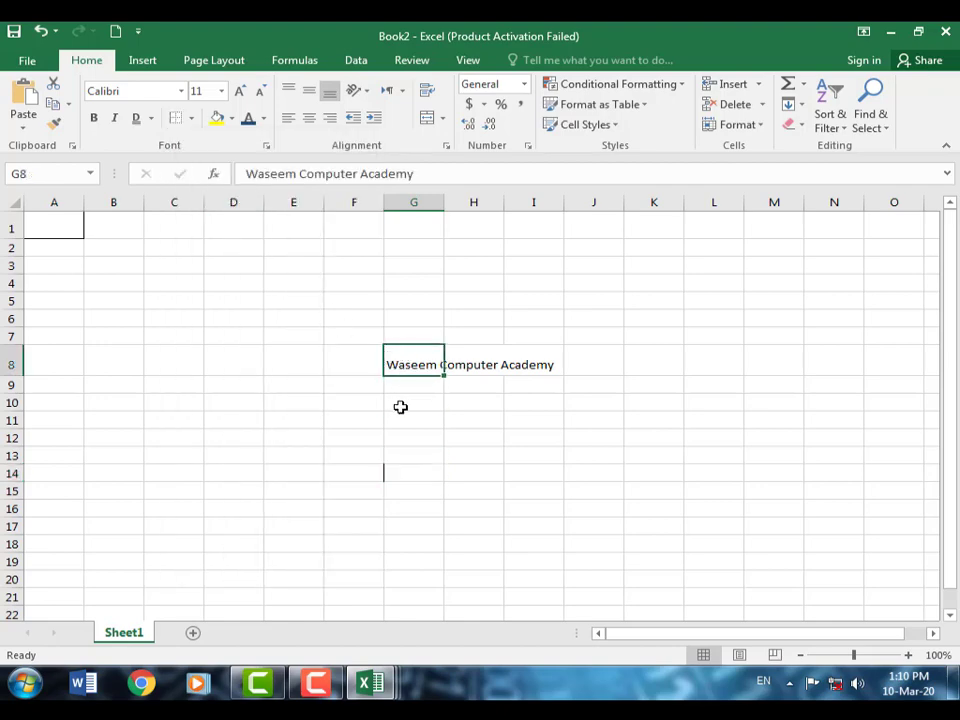
left_click(191, 119)
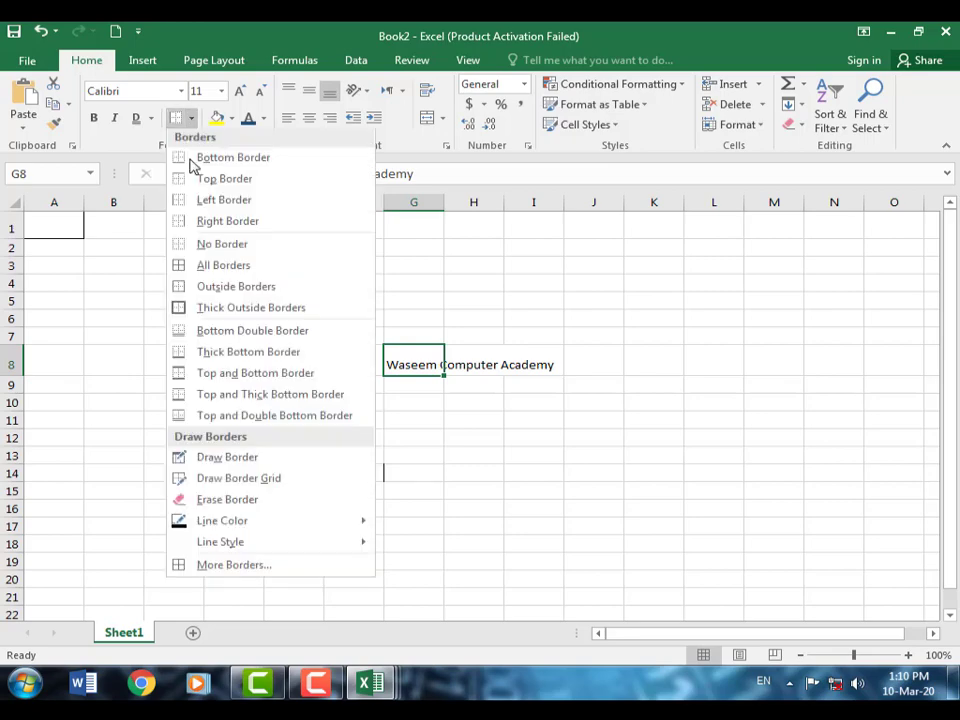
left_click(212, 208)
left_click(422, 450)
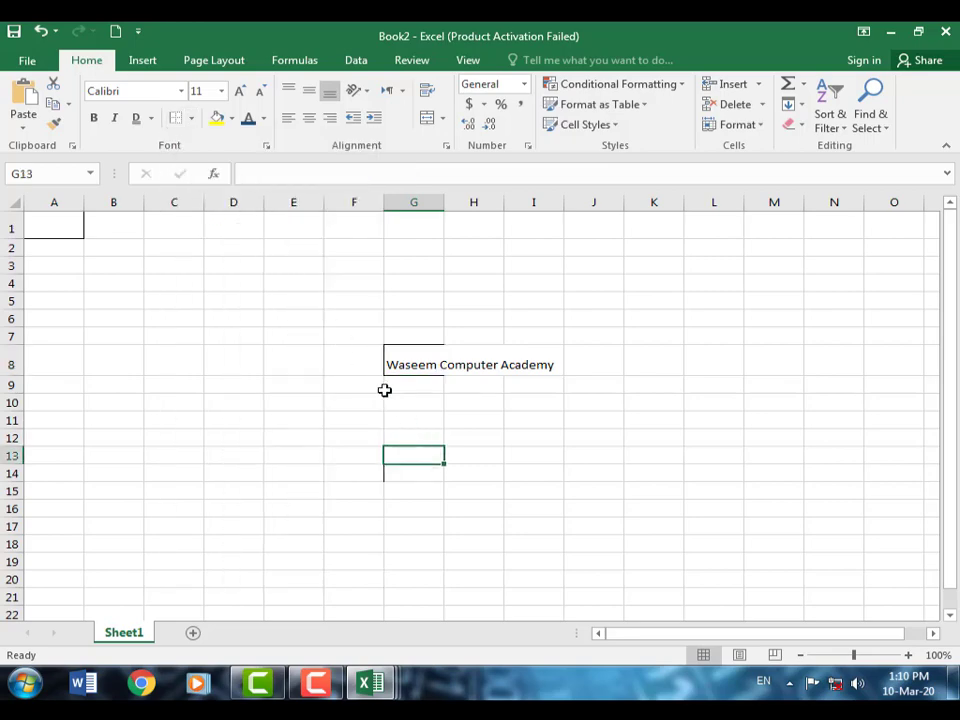
left_click(380, 474)
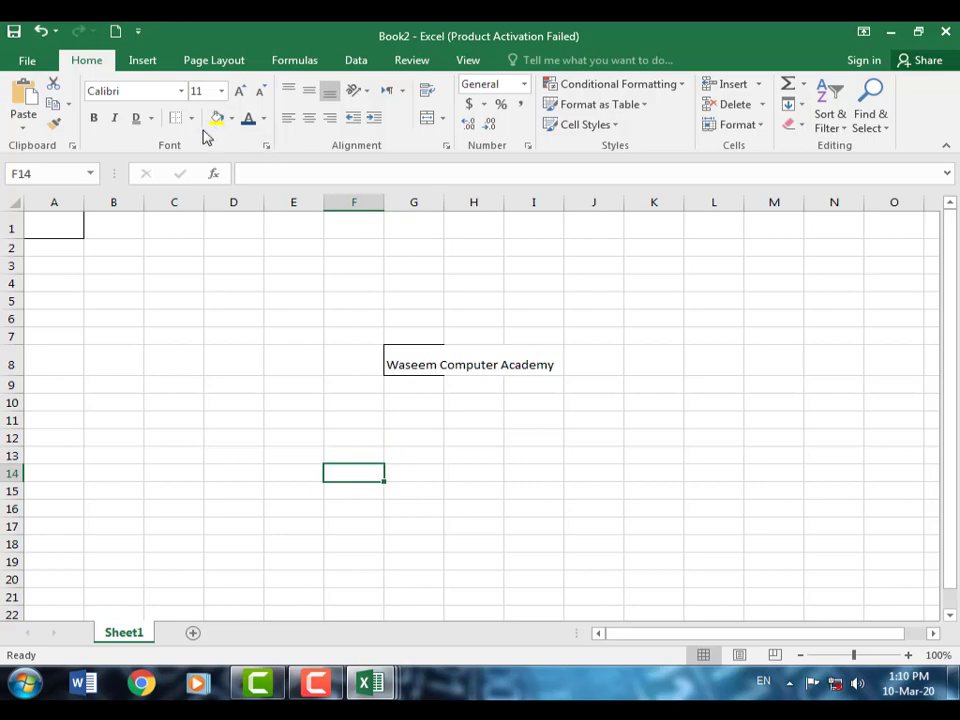
Remove the borders from title cell G8 with No Border.
left_click(407, 362)
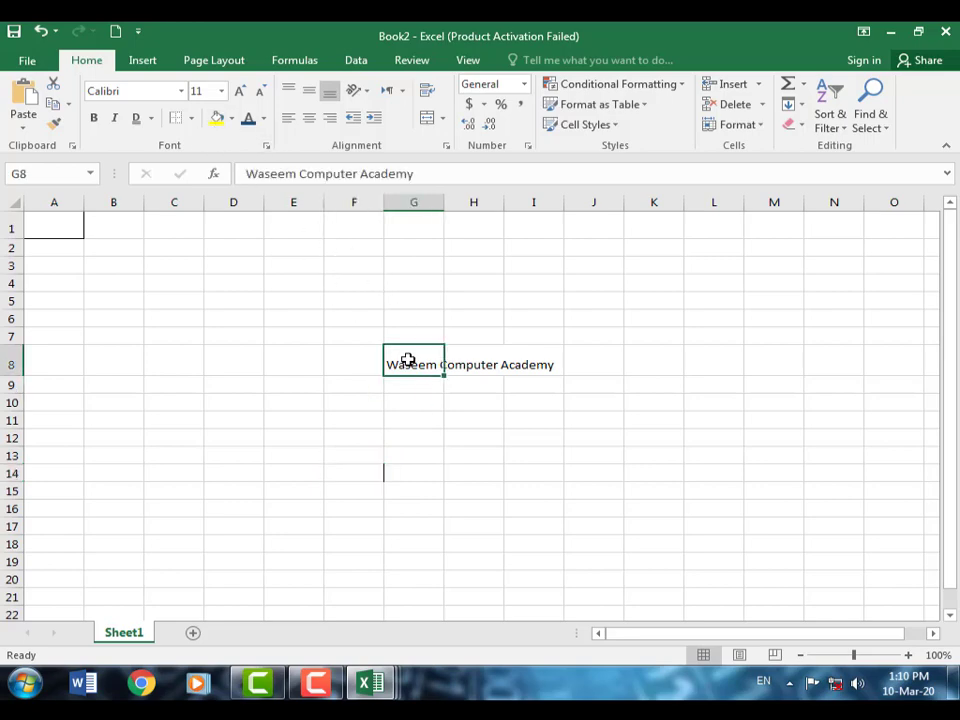
left_click(191, 118)
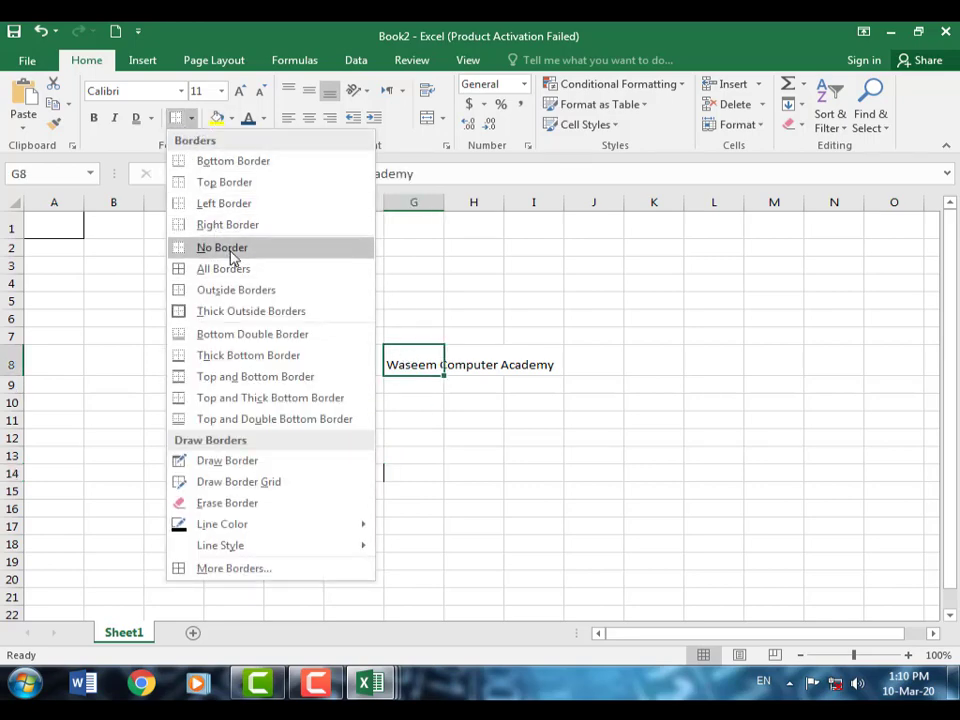
left_click(228, 250)
left_click(455, 418)
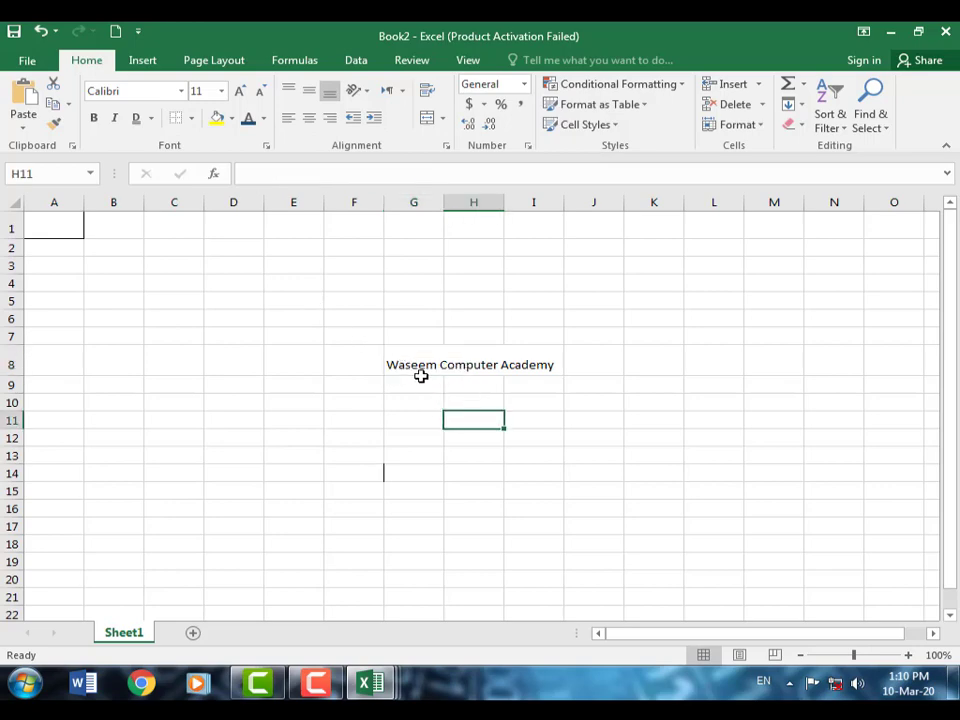
Set the border line color to a light gold shade and draw borders around G12 and the range H12:K15.
left_click(193, 119)
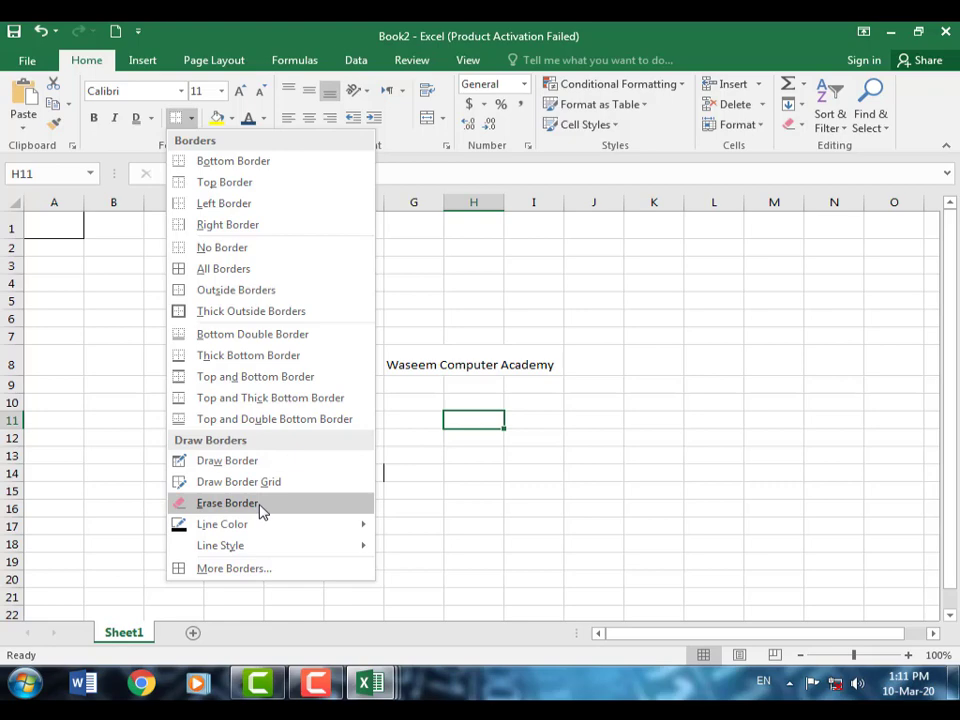
mouse_move(259, 527)
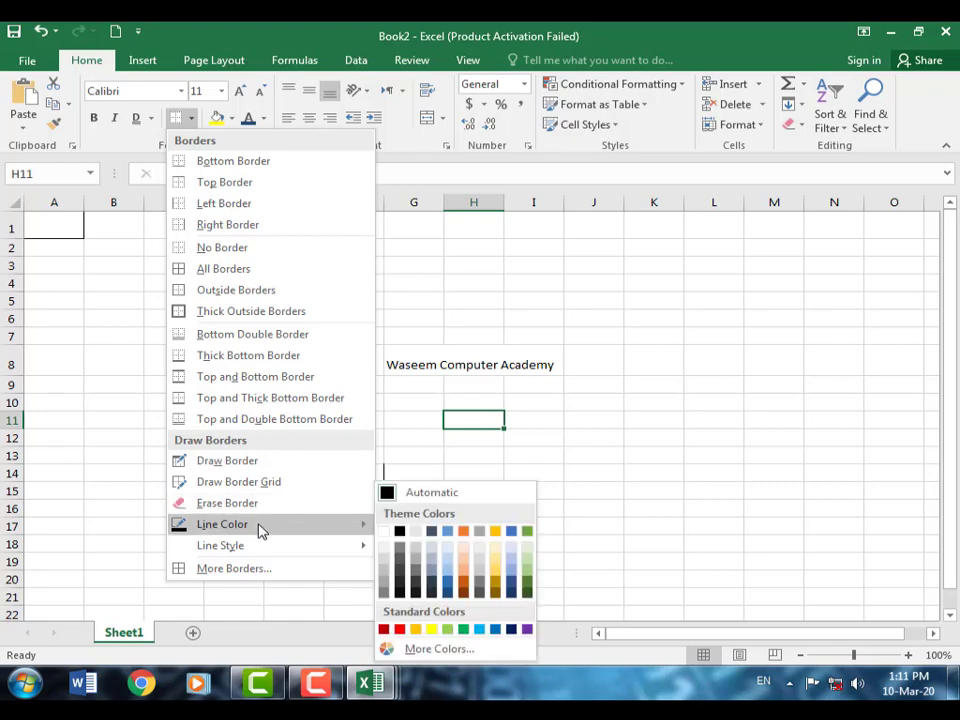
left_click(495, 571)
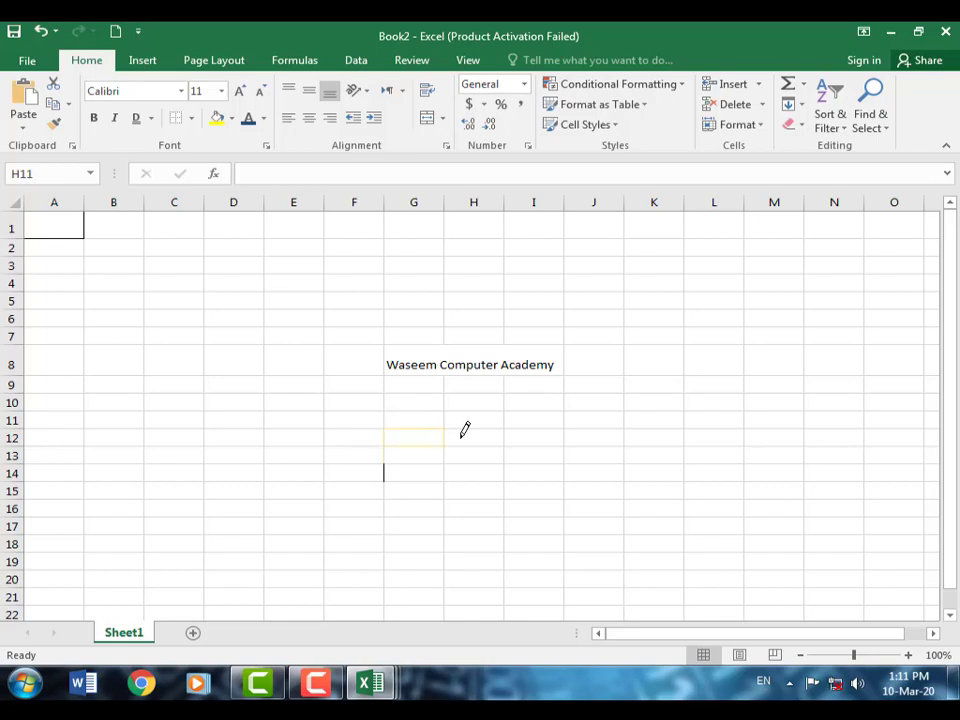
left_click_drag(489, 433, 560, 441)
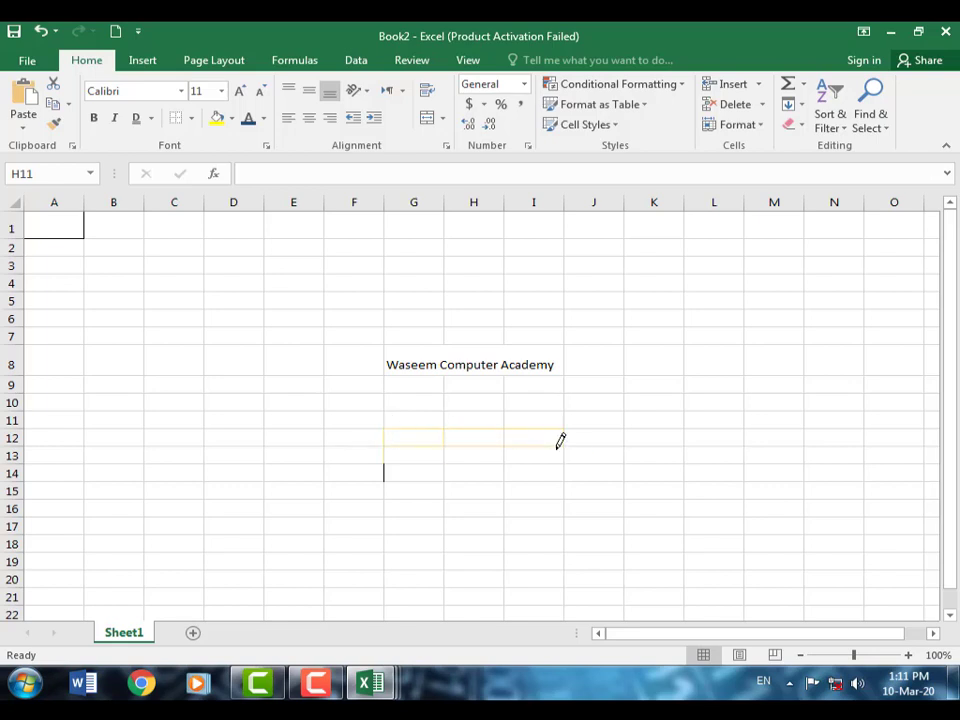
left_click_drag(620, 453, 666, 490)
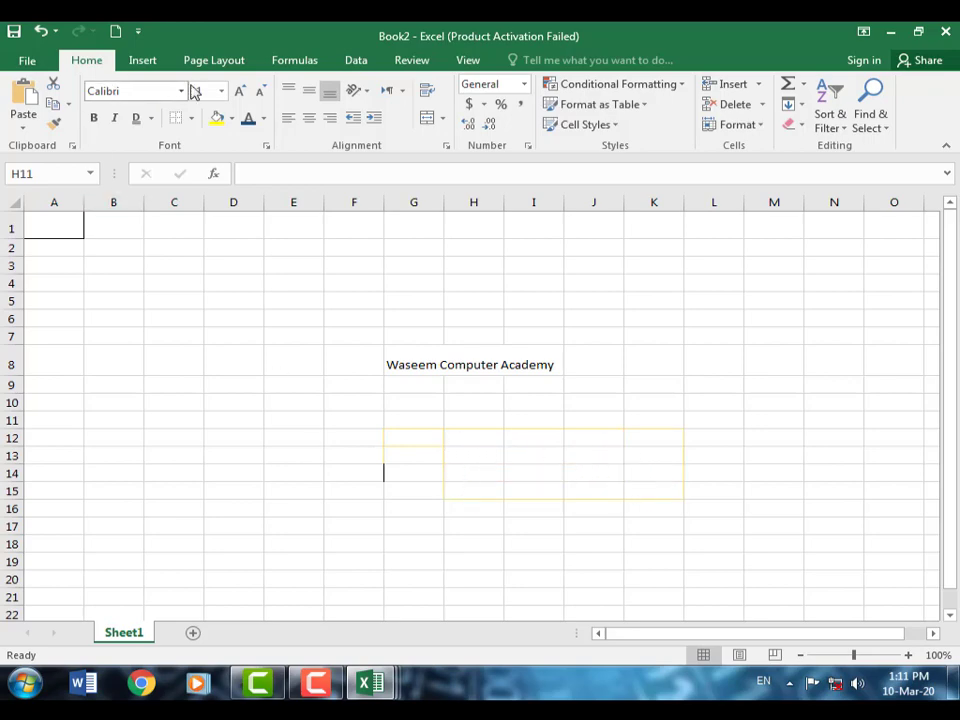
Leave border drawing and clear all borders from the range G12:K15 with No Border.
left_click(232, 118)
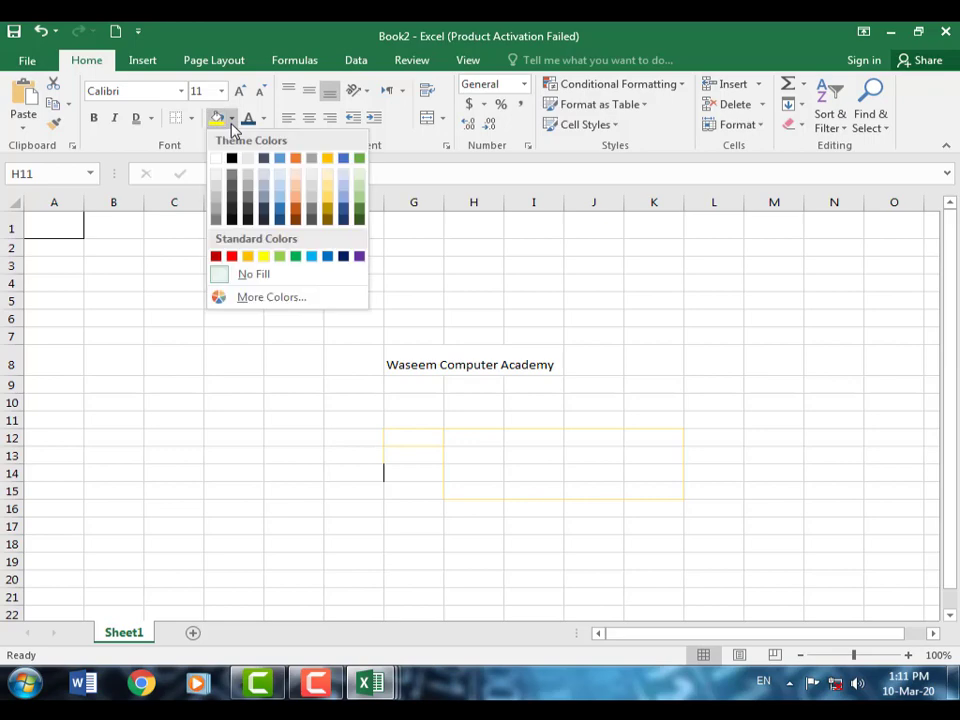
left_click(191, 122)
left_click(193, 118)
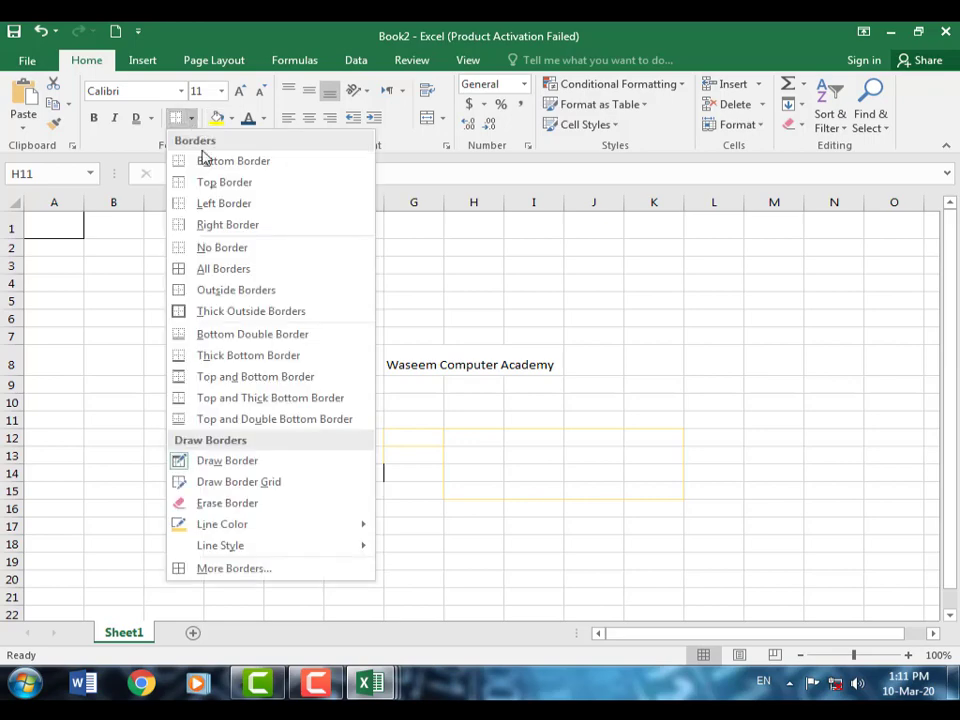
left_click(233, 249)
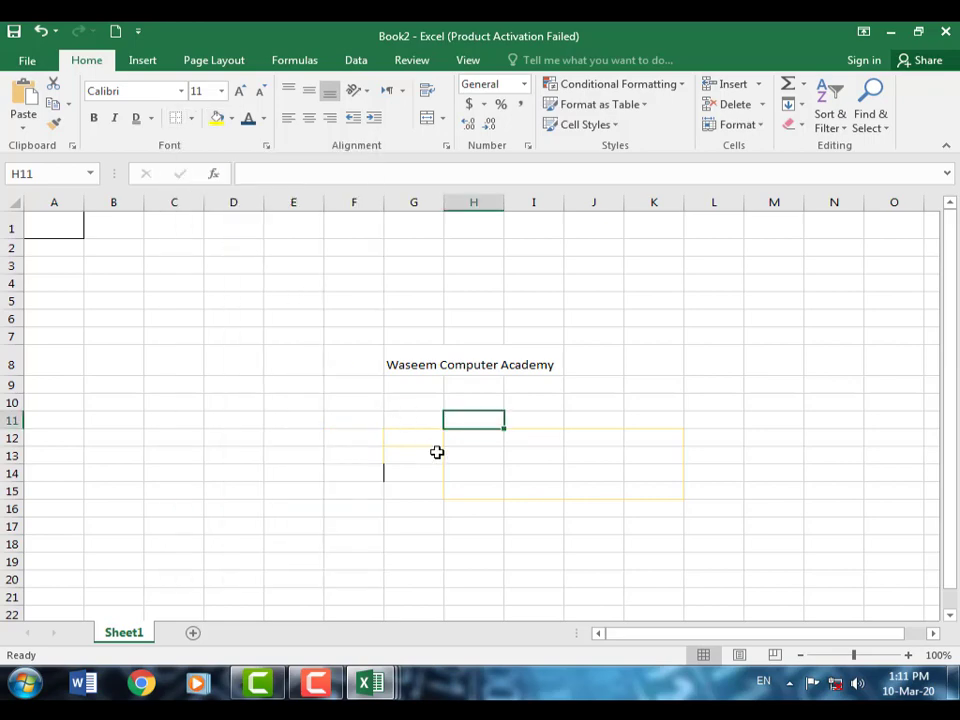
left_click(453, 450)
left_click_drag(412, 434, 656, 492)
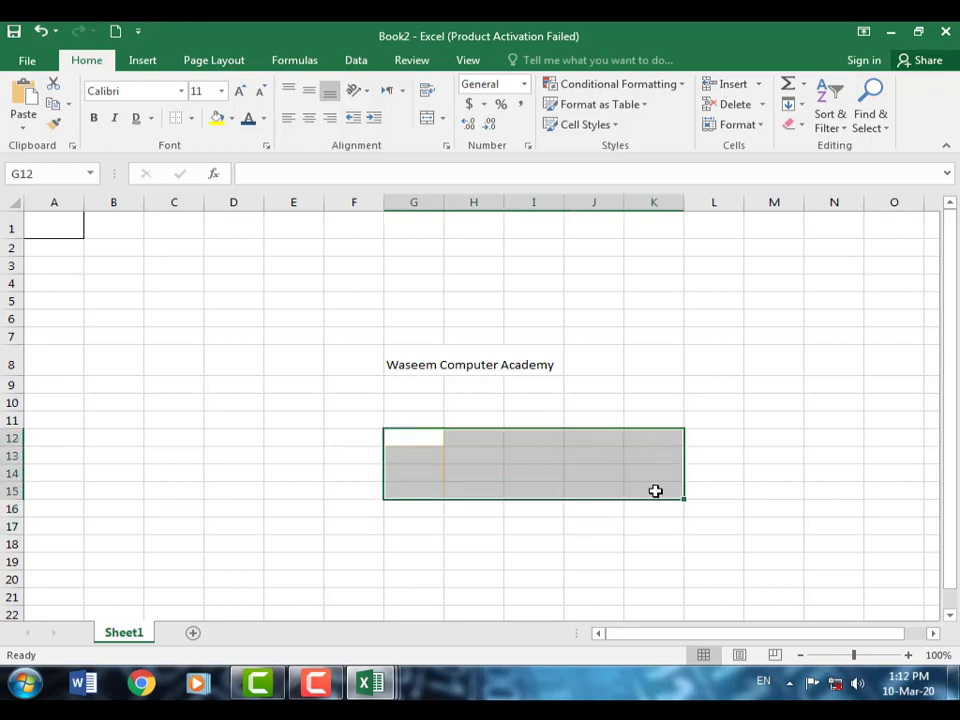
left_click(191, 124)
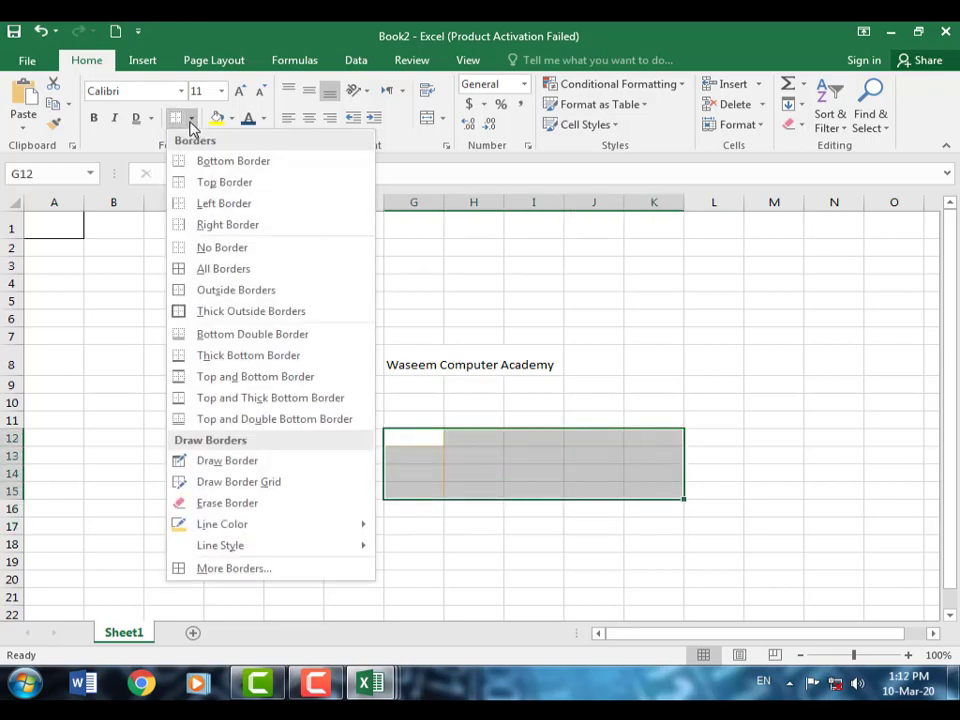
left_click(228, 247)
left_click(472, 525)
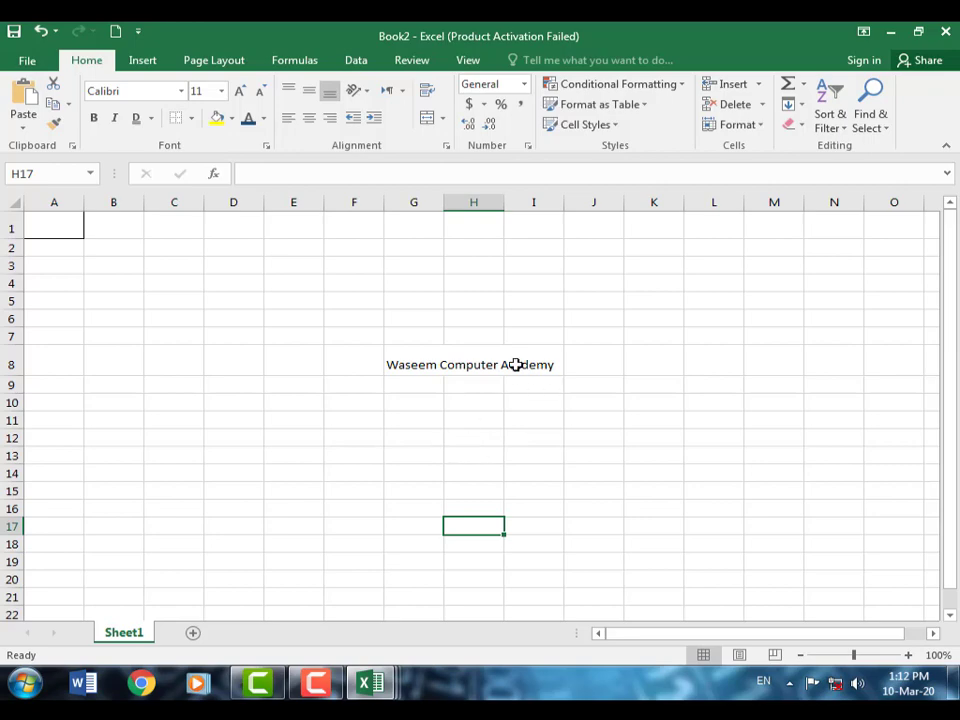
Fill title cell G8 with a light blue theme color.
left_click(232, 121)
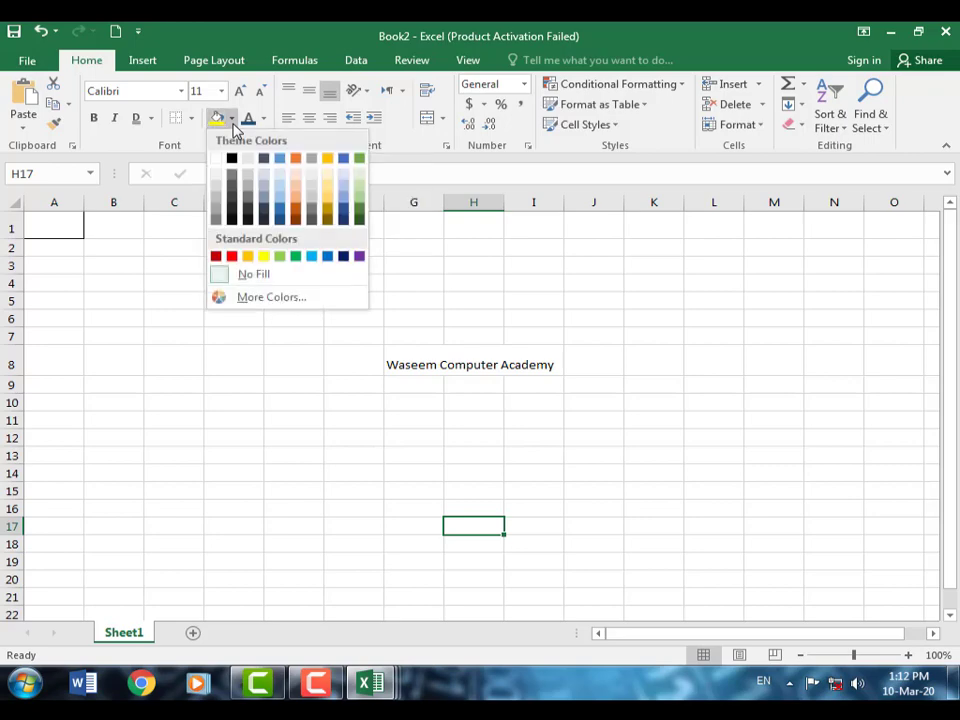
left_click(233, 124)
left_click(406, 362)
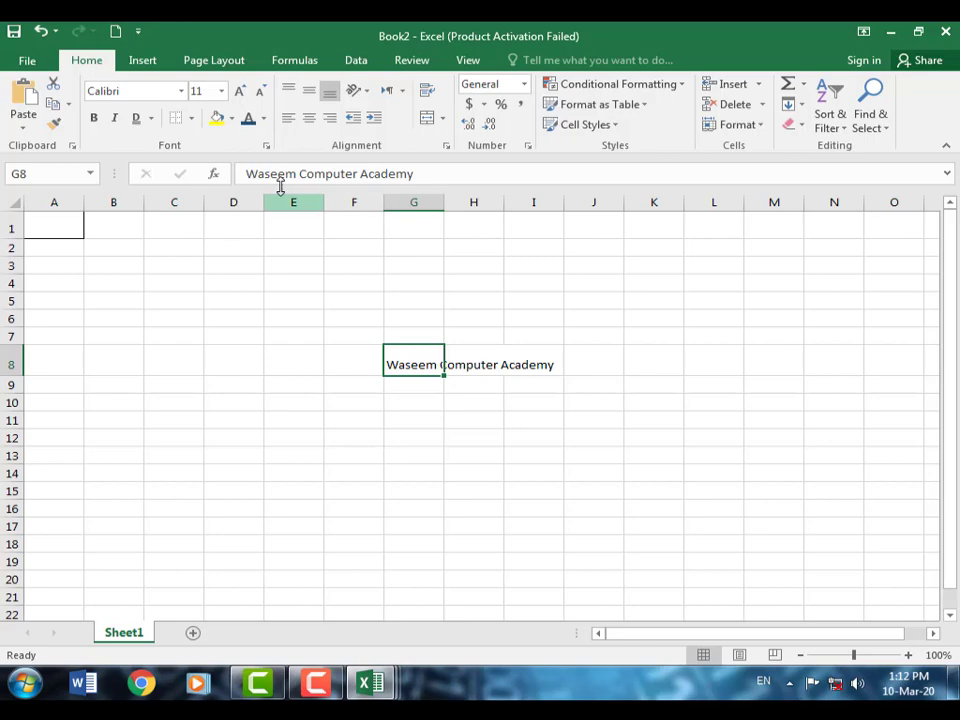
left_click(231, 118)
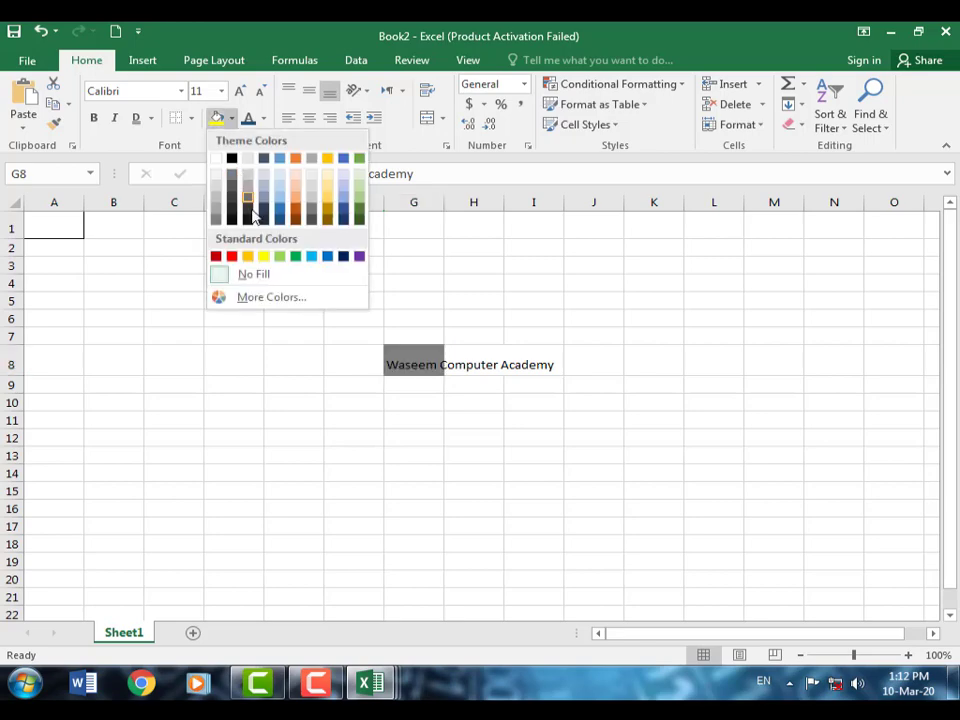
left_click(343, 192)
left_click(472, 472)
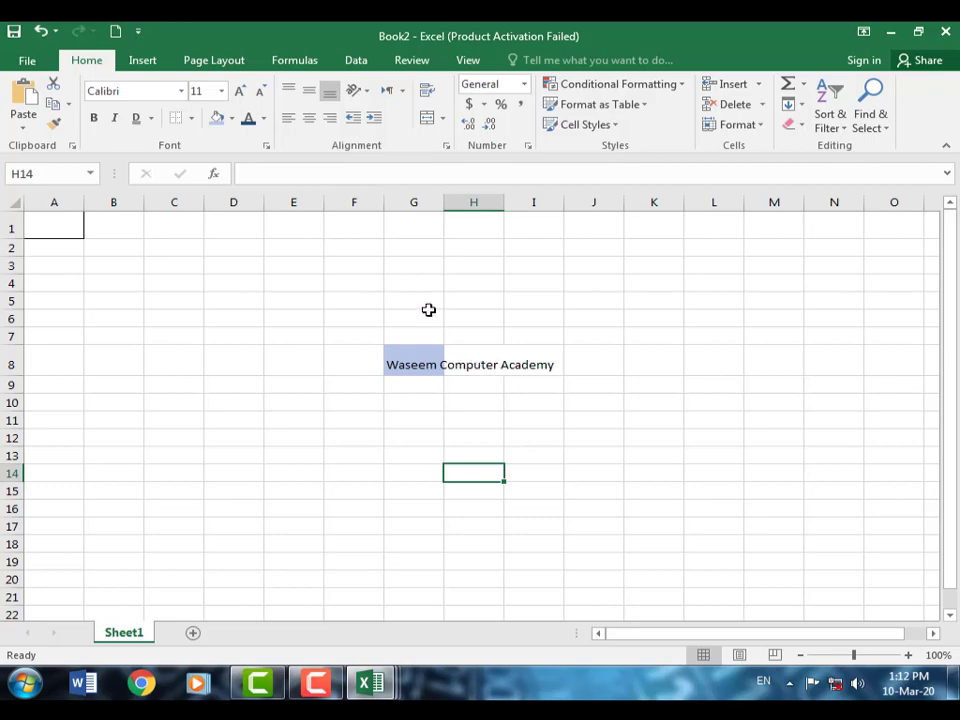
Color the whole title text in cell G8 standard red.
left_click(395, 366)
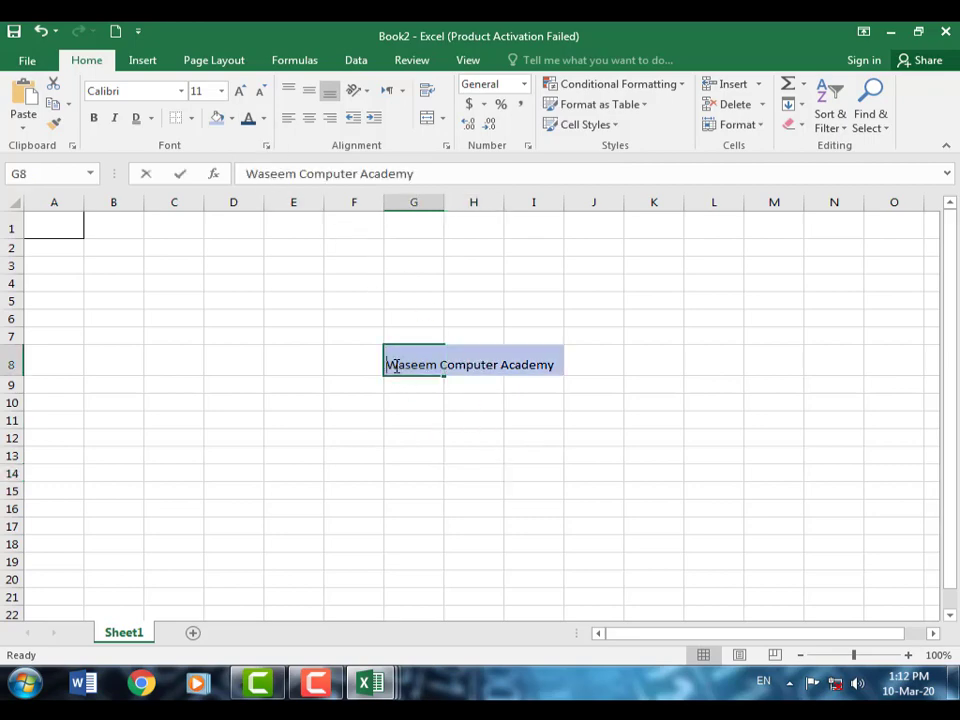
double_click(395, 366)
left_click_drag(386, 365, 551, 375)
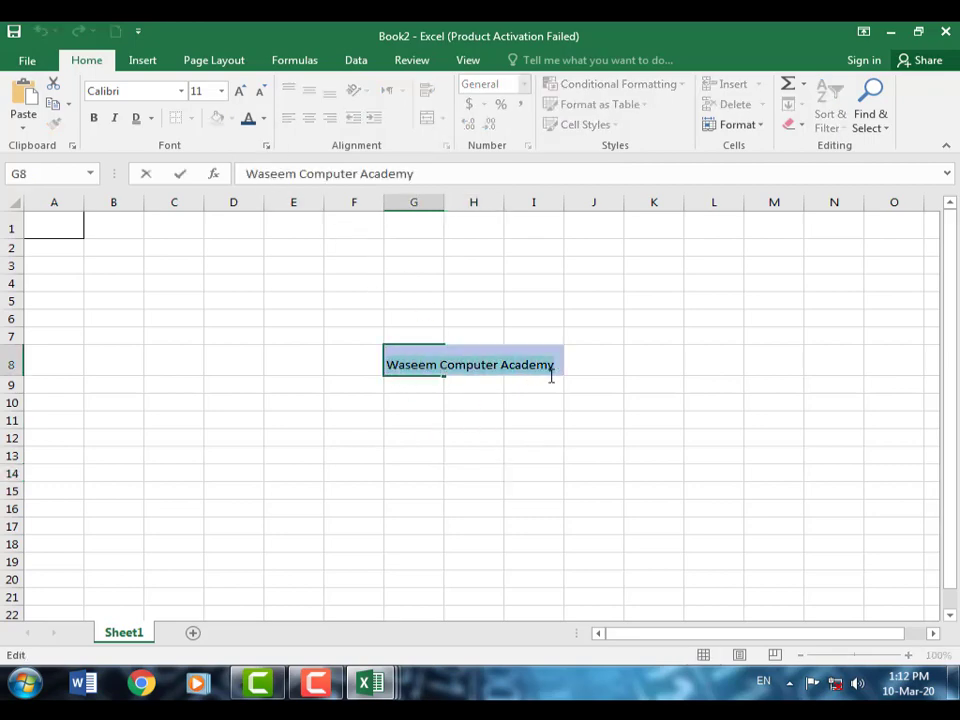
left_click(265, 121)
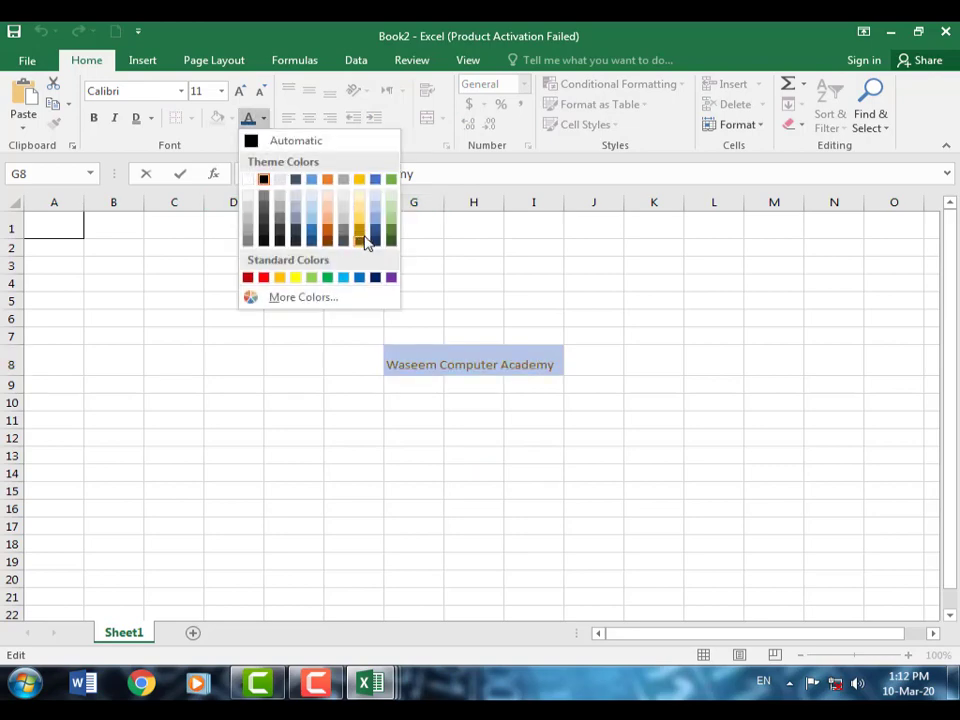
left_click(264, 277)
left_click(486, 414)
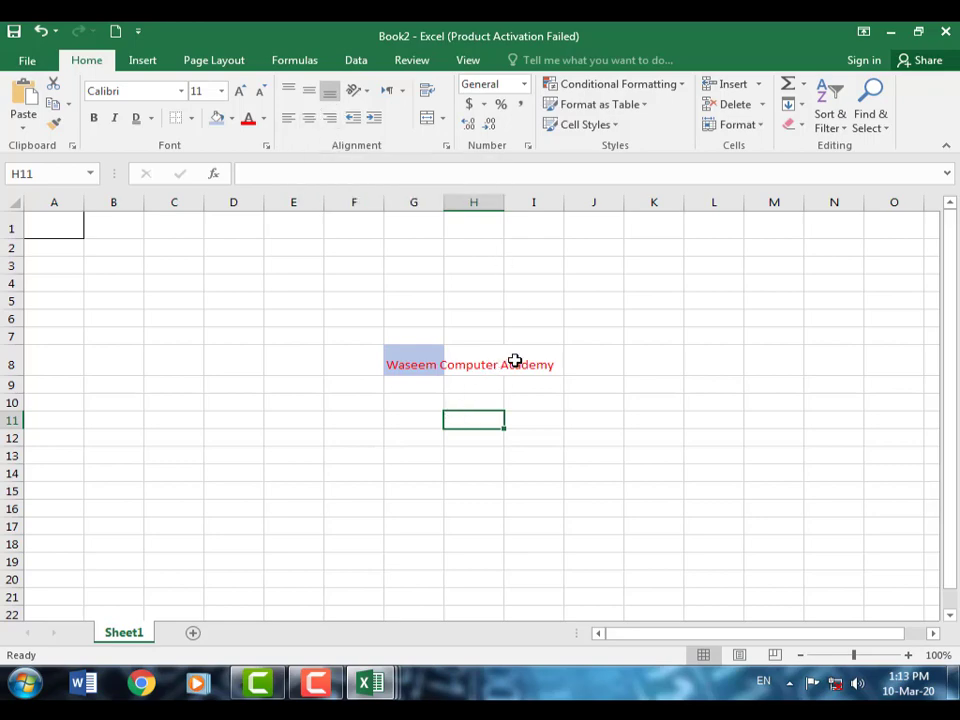
double_click(390, 364)
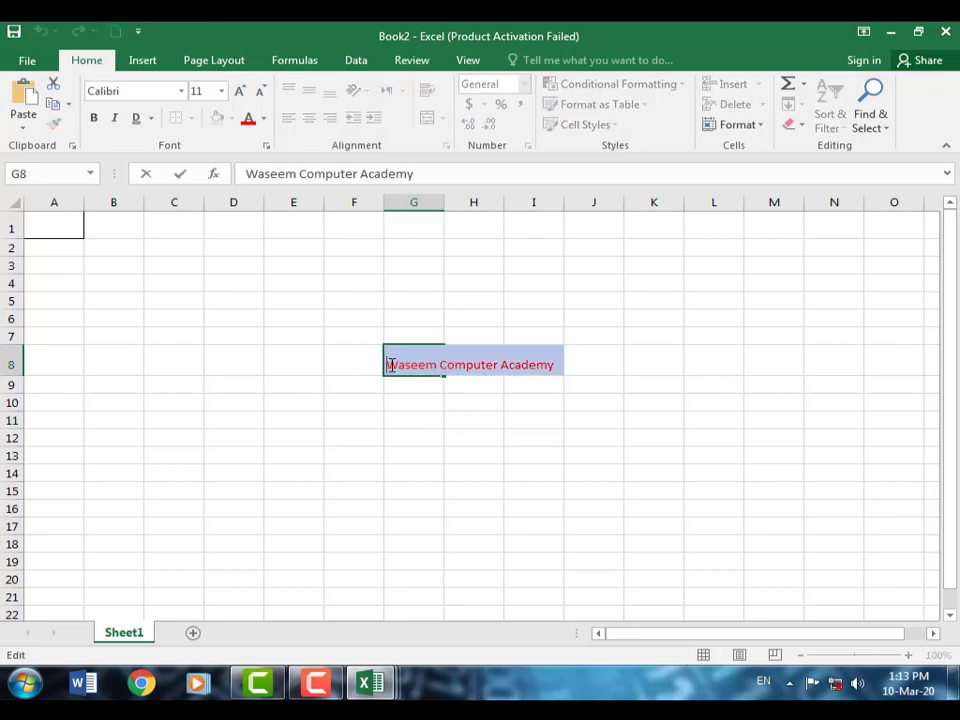
left_click_drag(398, 366, 551, 372)
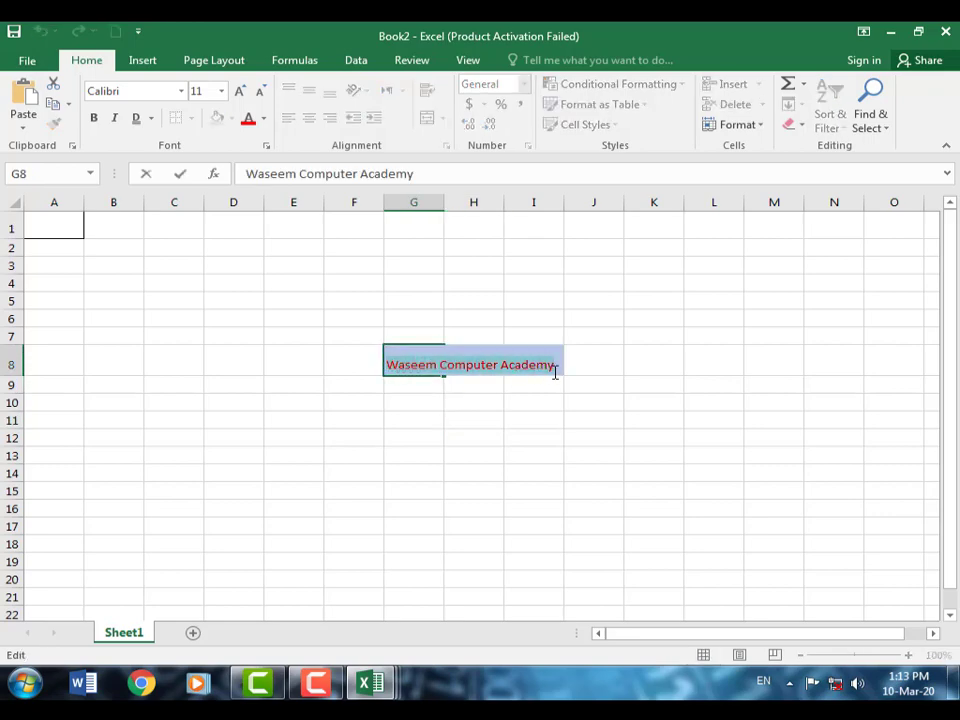
left_click(469, 433)
Try Middle Align on title cell G8 and settle on Top Align.
left_click(427, 364)
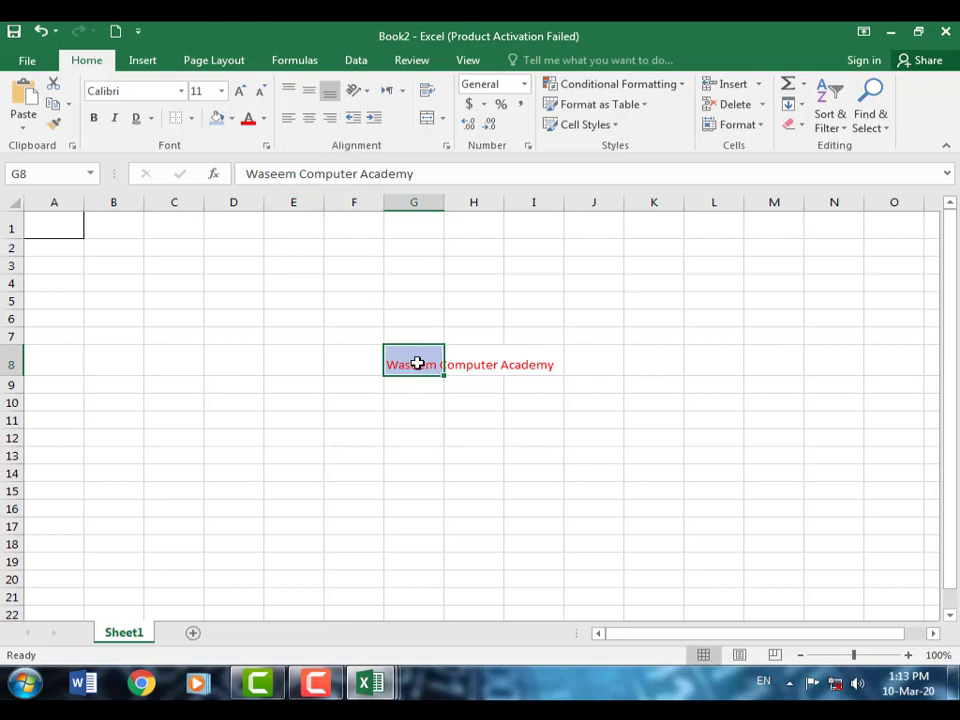
left_click(309, 96)
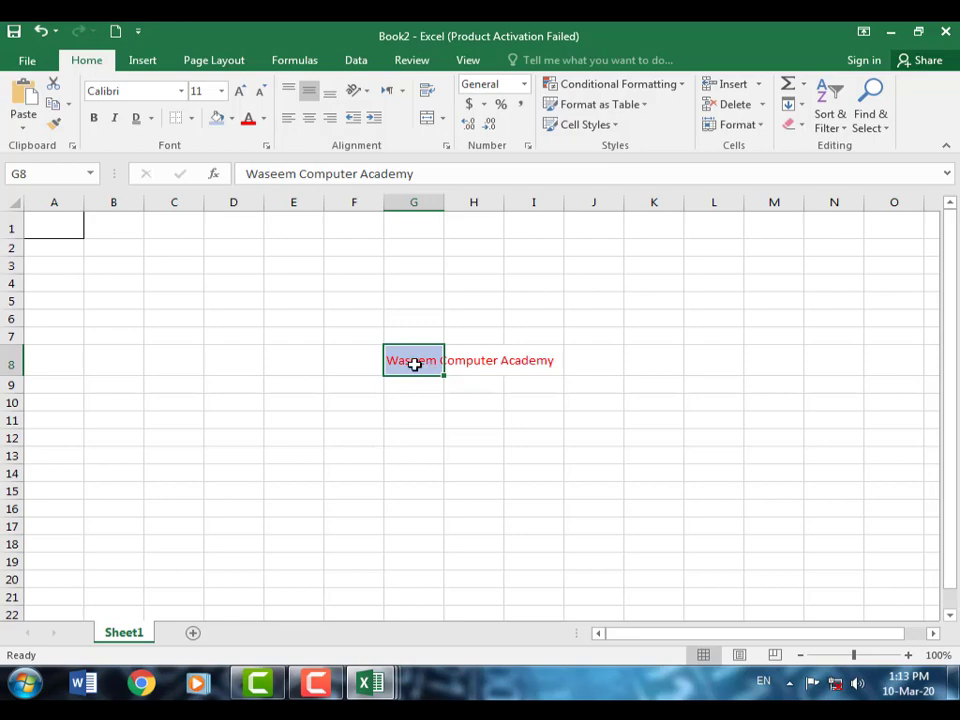
left_click(288, 98)
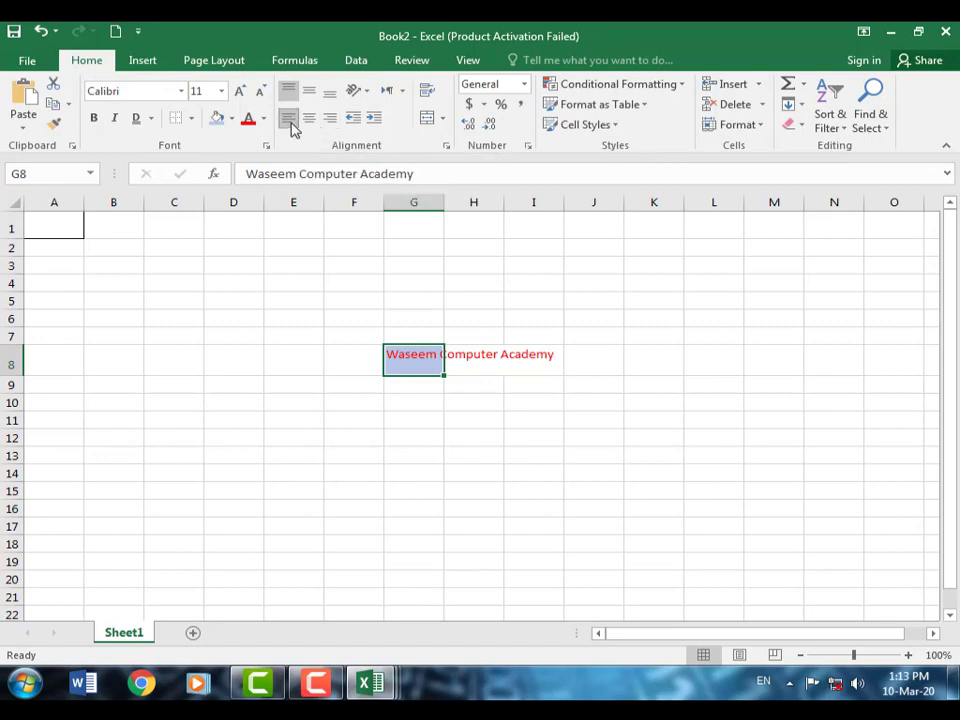
Try right and center alignment on title cell G8 and finish with Align Left.
left_click(325, 124)
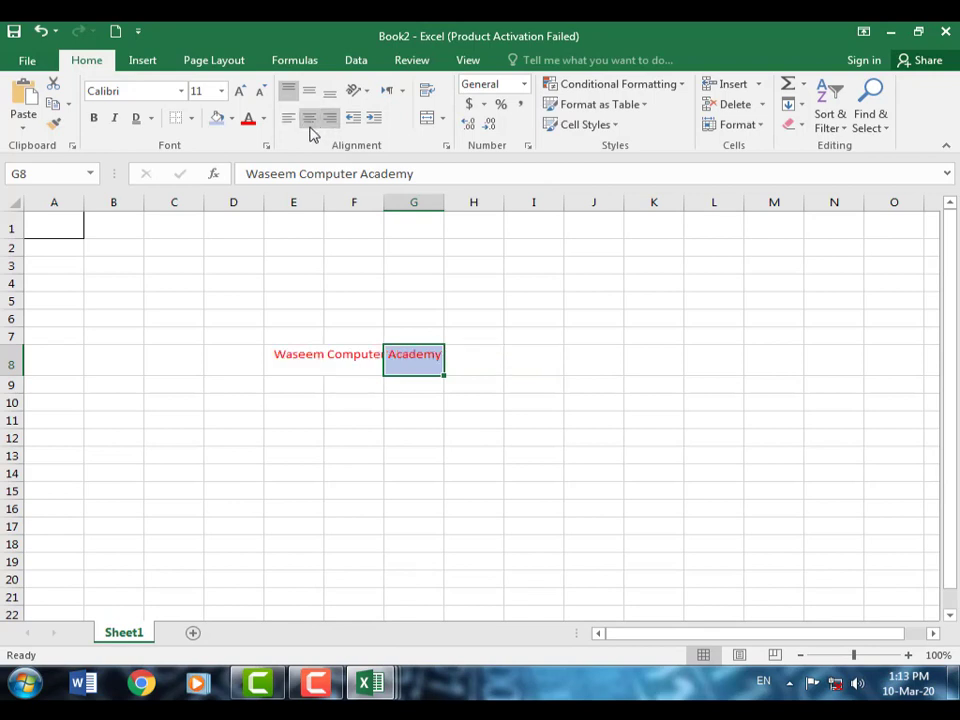
left_click(310, 120)
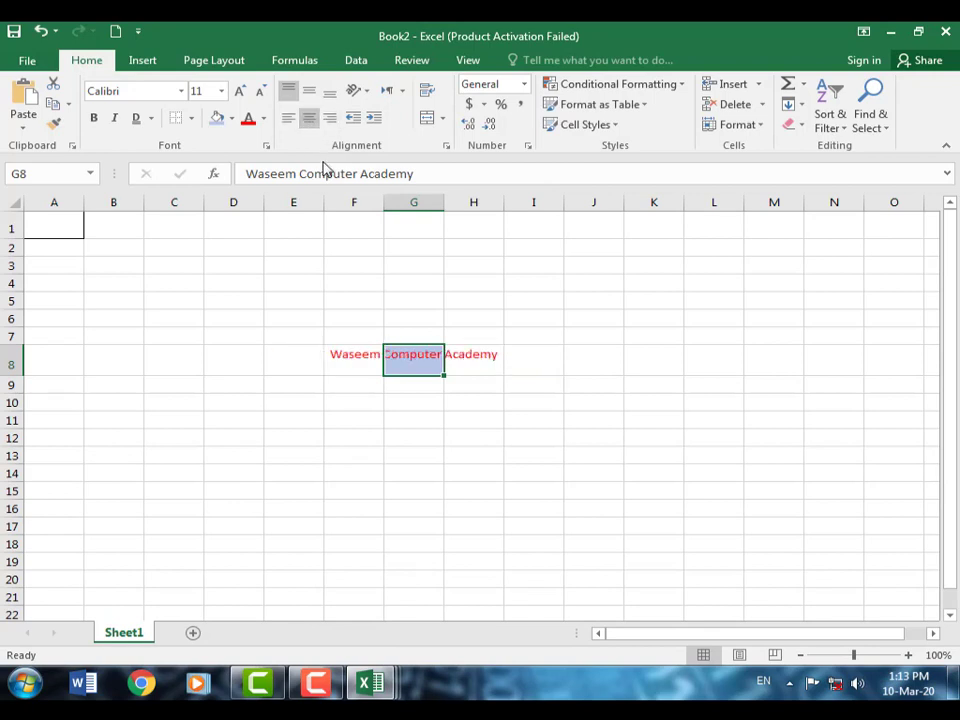
left_click(289, 119)
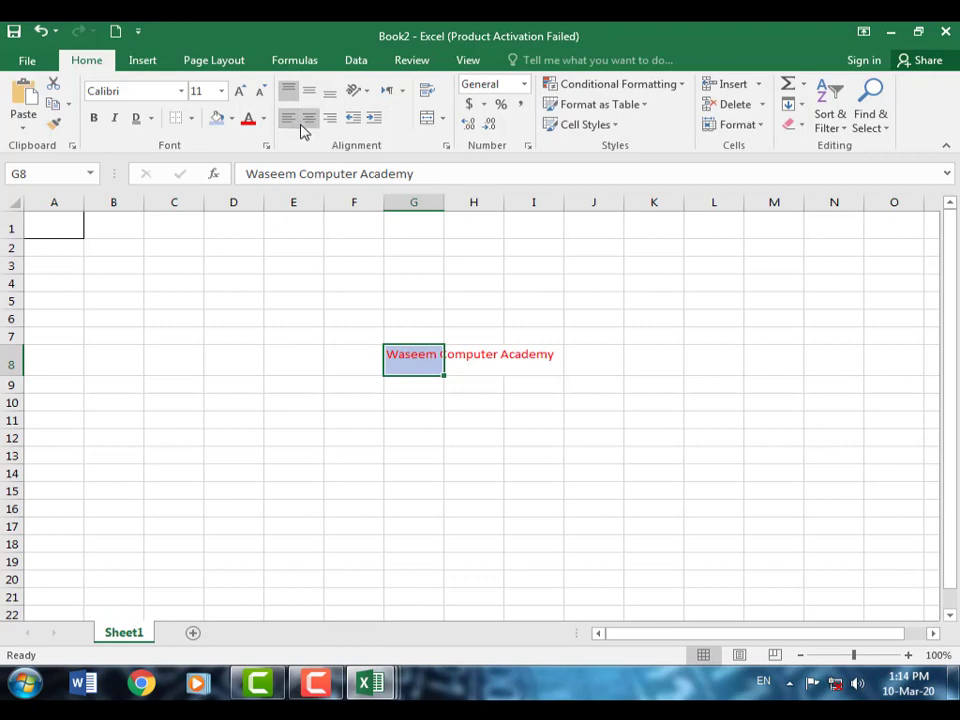
Increase the indent of title cell G8 by eight levels.
left_click(374, 119)
left_click(374, 119)
left_click(374, 119)
left_click(374, 119)
left_click(374, 119)
left_click(374, 119)
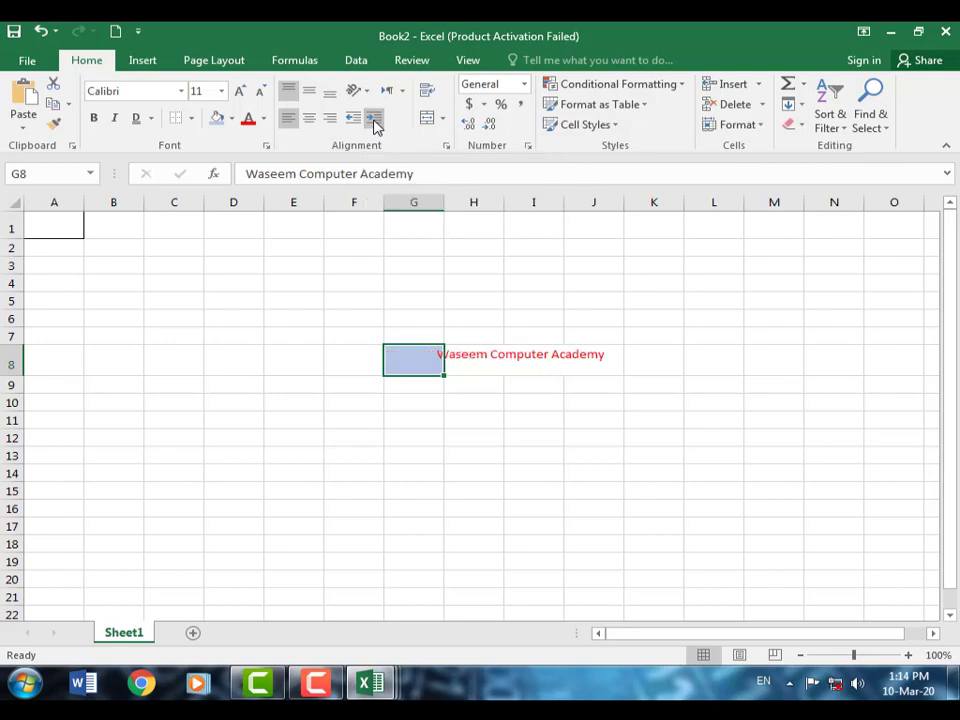
left_click(374, 119)
left_click(374, 119)
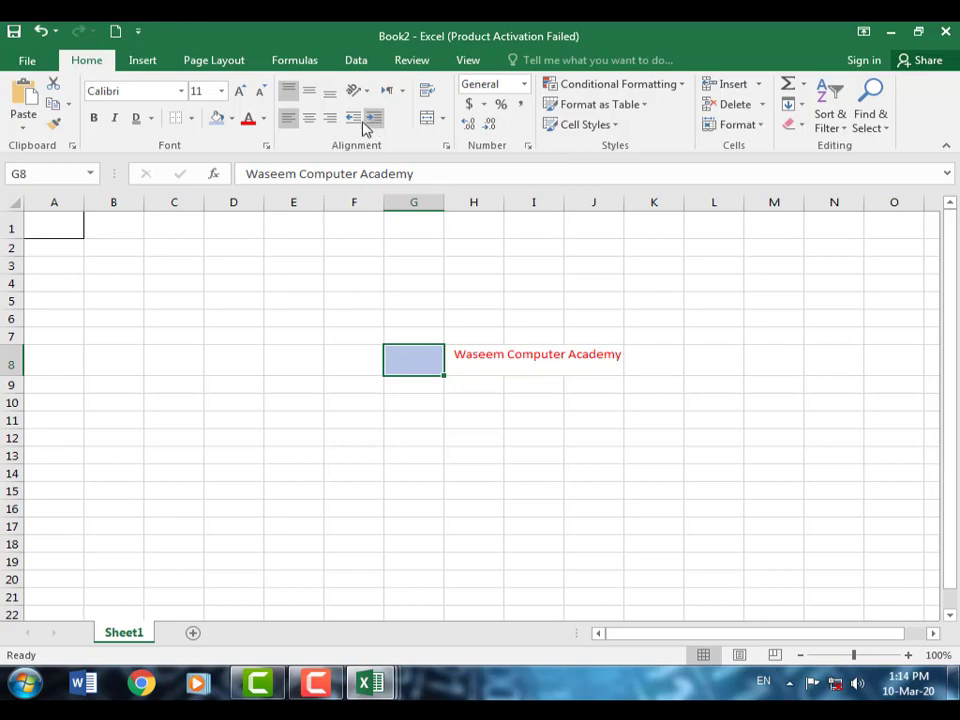
Decrease the indent of title cell G8 by eight levels, back to the cell's edge.
left_click(356, 126)
left_click(356, 126)
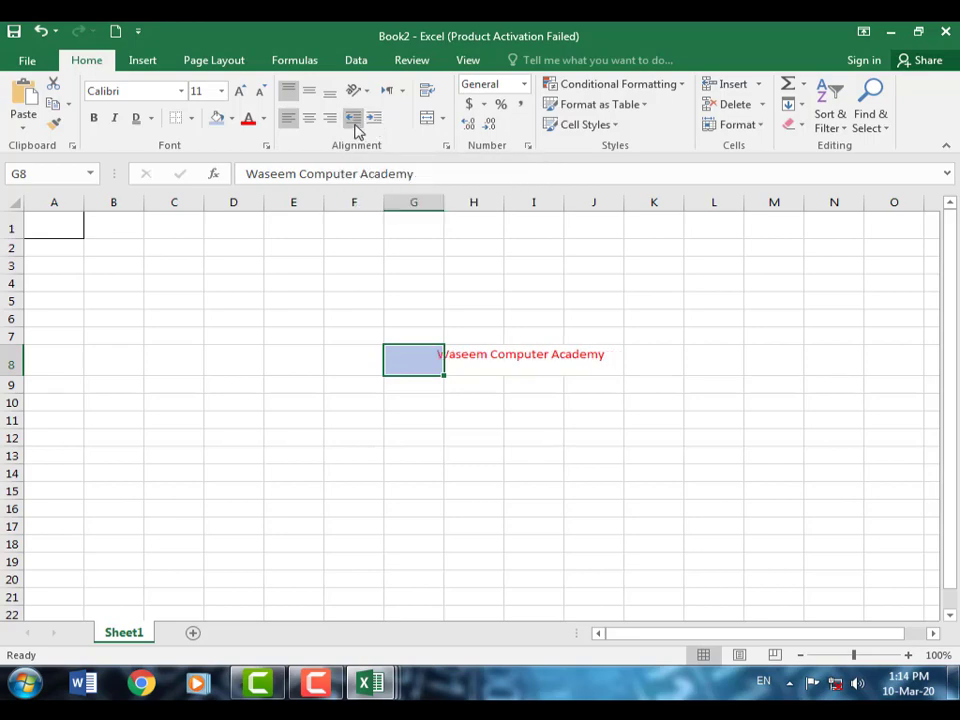
left_click(356, 126)
left_click(356, 126)
left_click(356, 126)
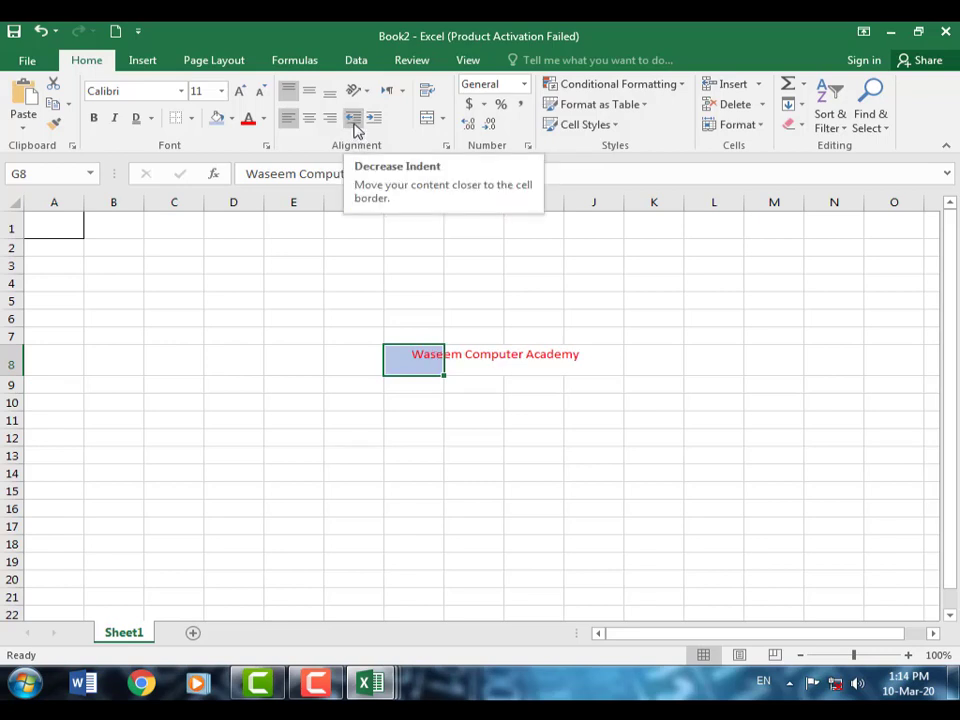
left_click(356, 126)
left_click(356, 126)
left_click(356, 126)
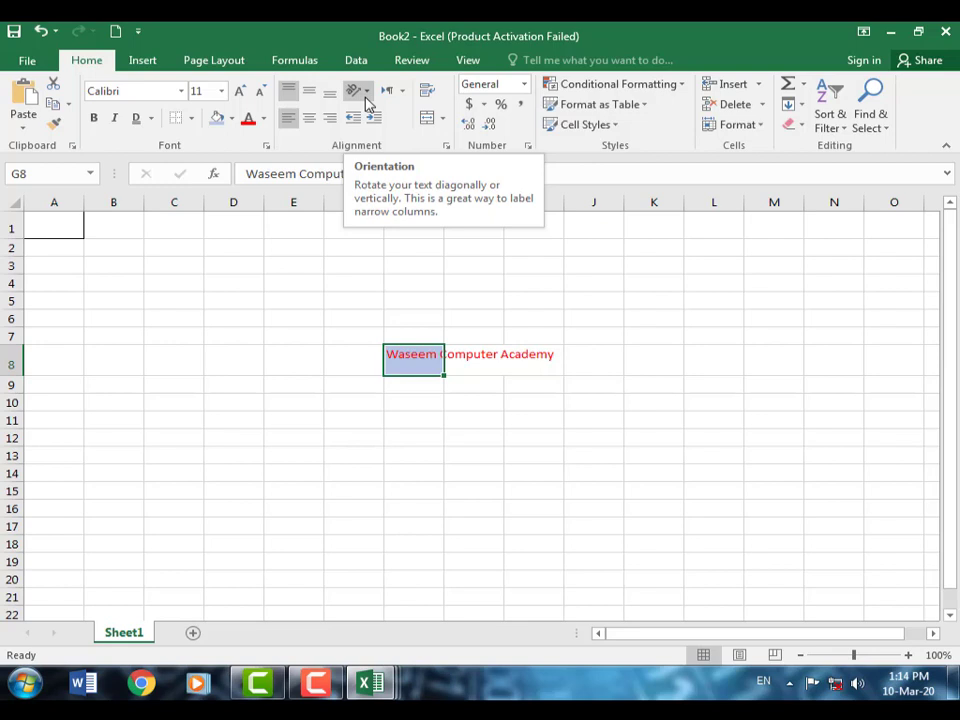
Try the Vertical Text and Angle Clockwise orientations on title cell G8.
left_click(367, 92)
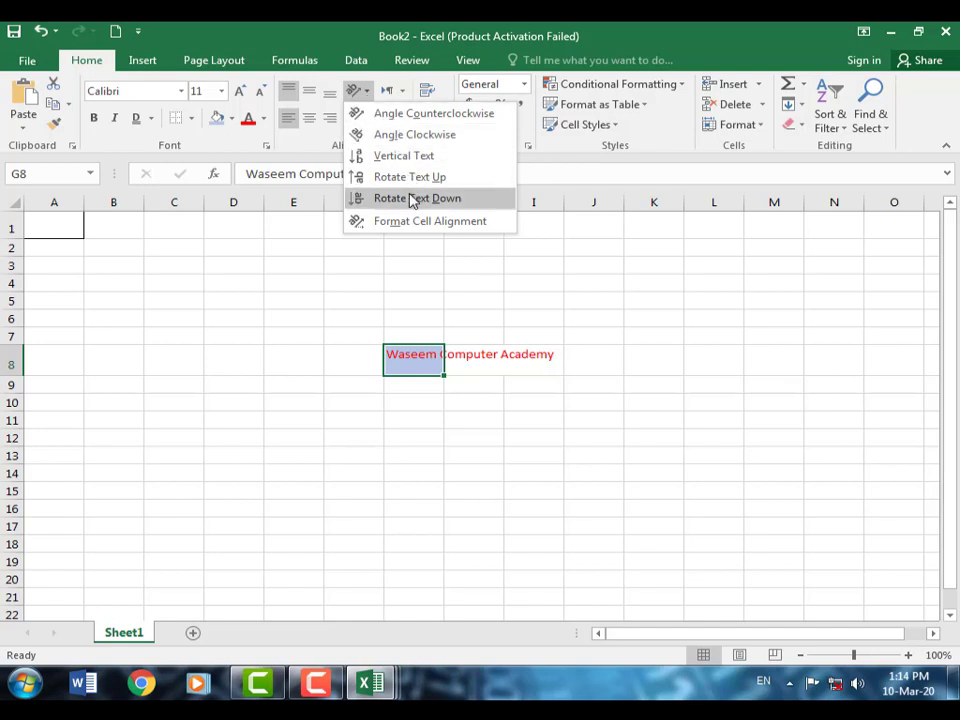
left_click(404, 156)
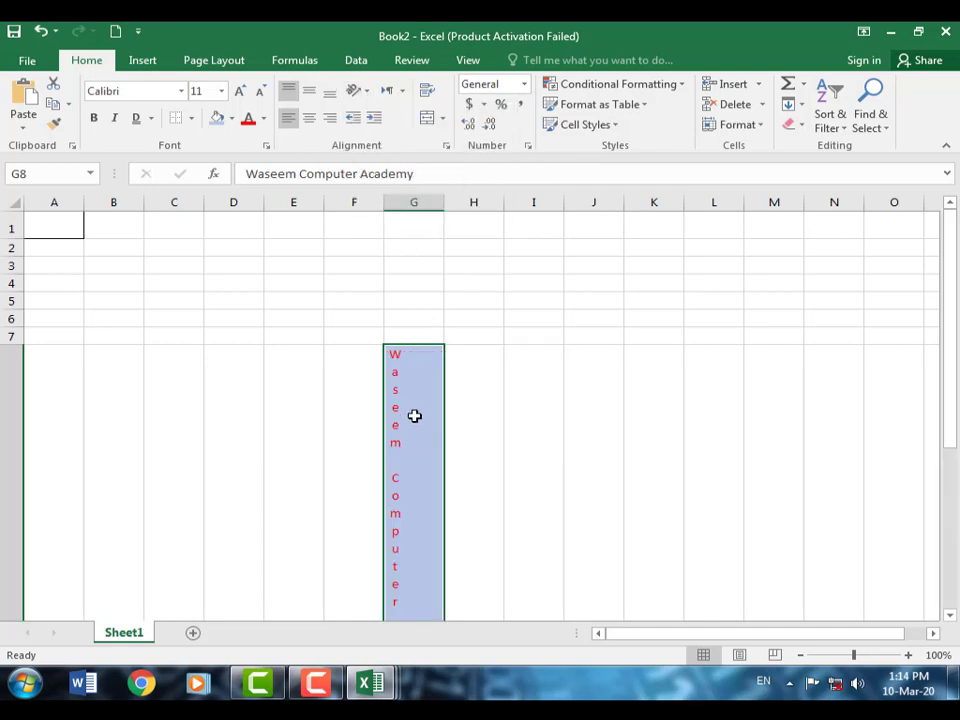
left_click(367, 98)
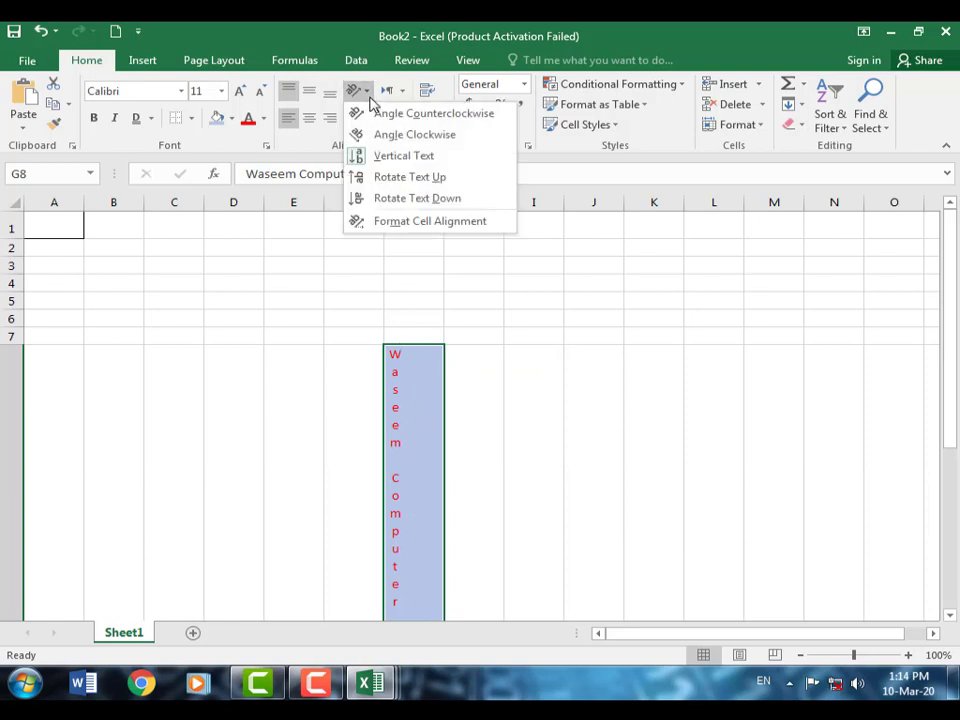
left_click(425, 140)
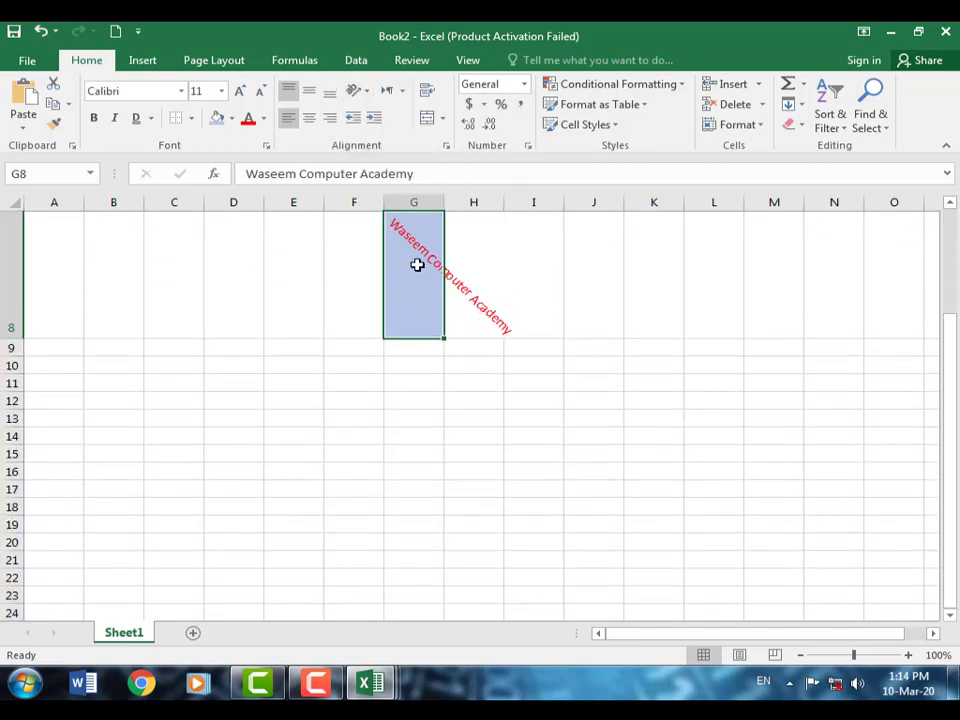
Try Rotate Text Down on title cell G8 and settle on the Angle Counterclockwise orientation.
left_click(370, 97)
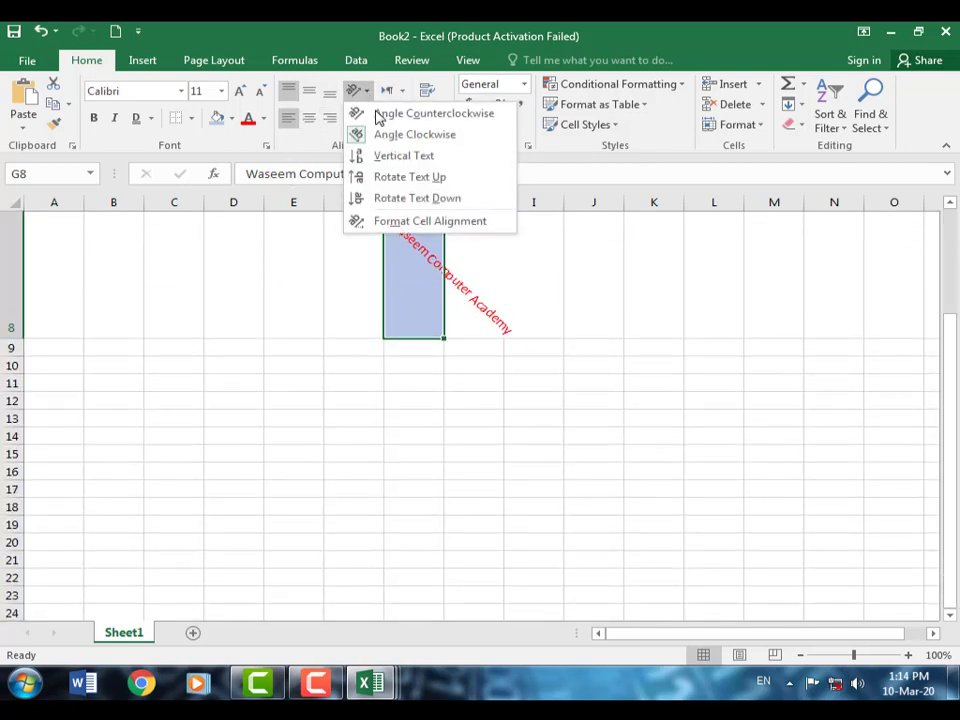
left_click(401, 200)
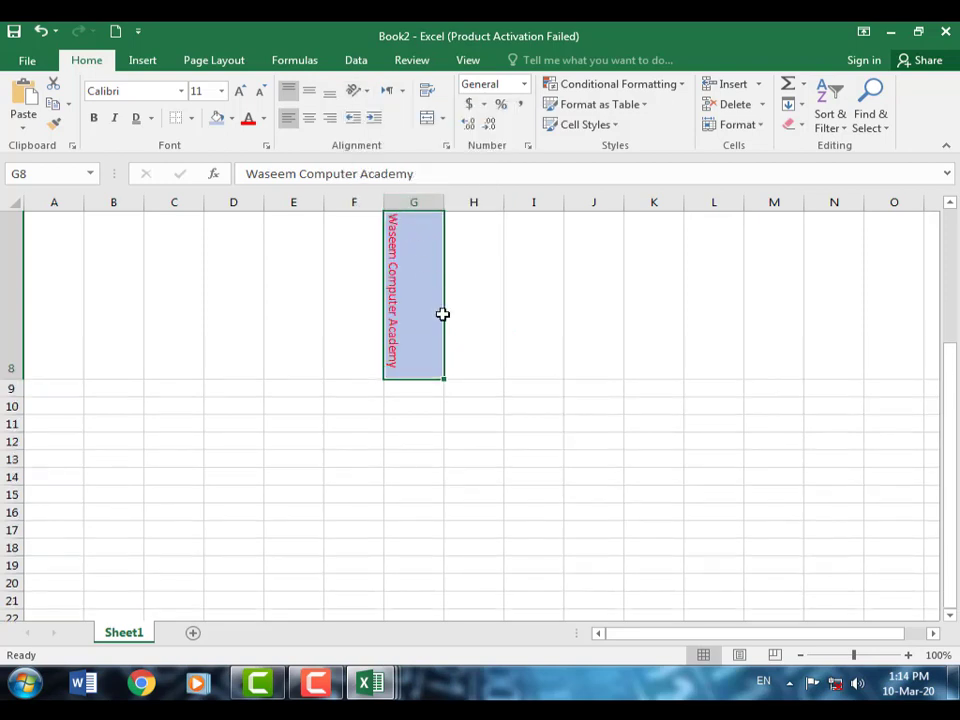
left_click(372, 99)
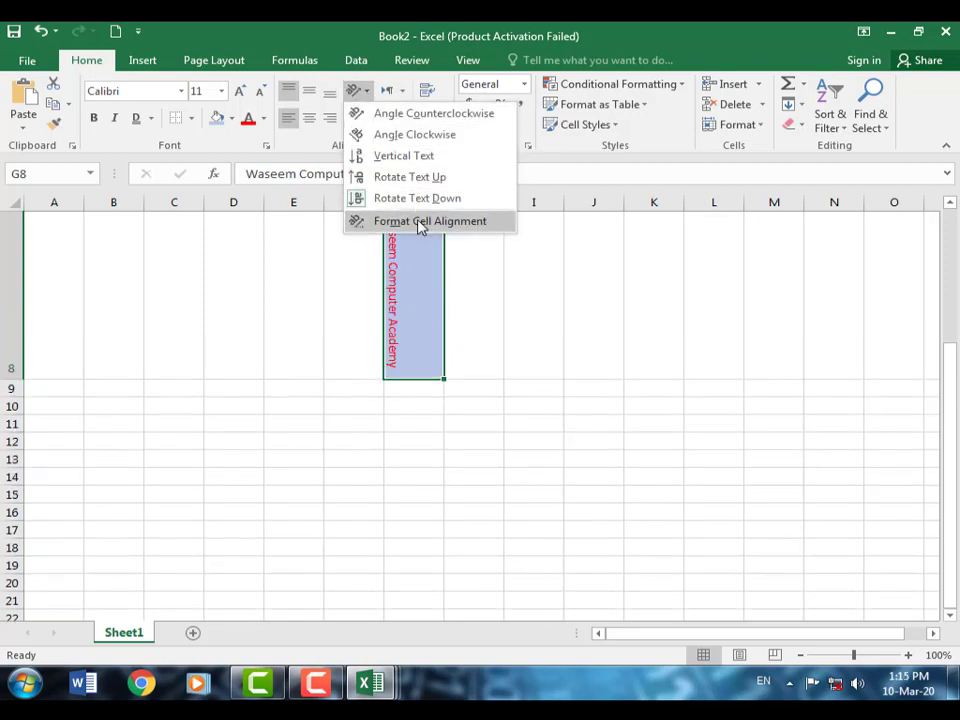
left_click(410, 113)
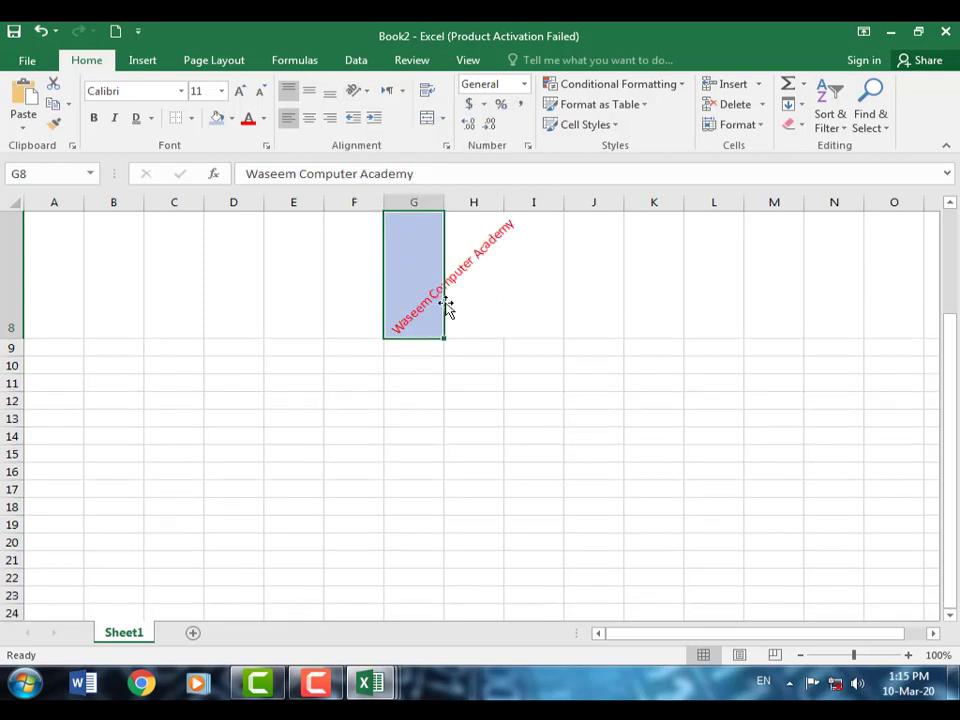
Set the text direction of title cell G8 to Left-to-Right.
left_click(402, 97)
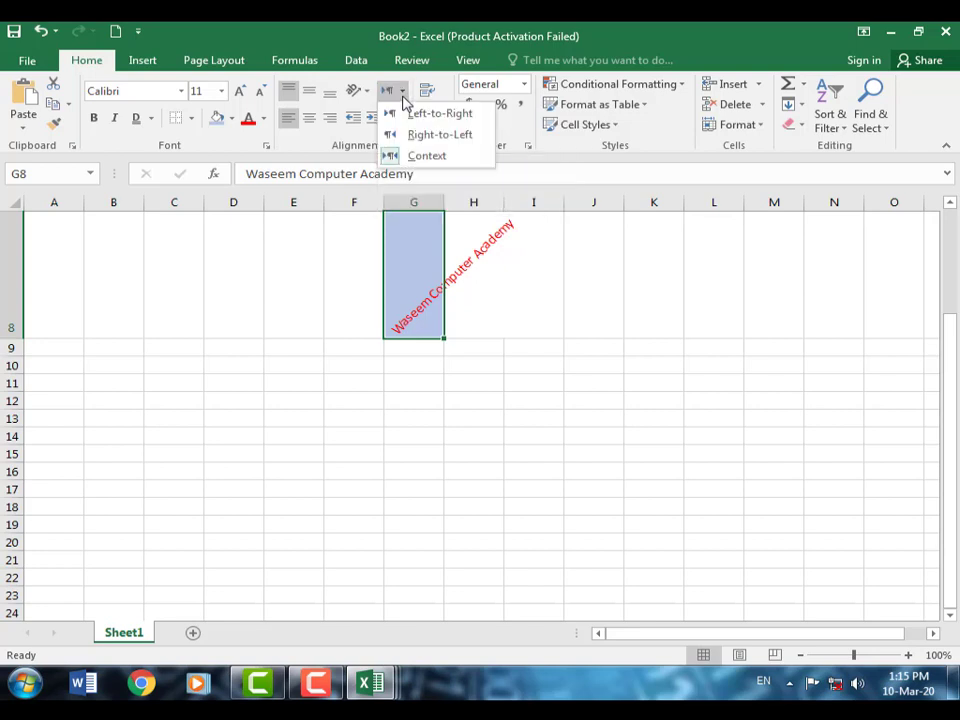
left_click(443, 115)
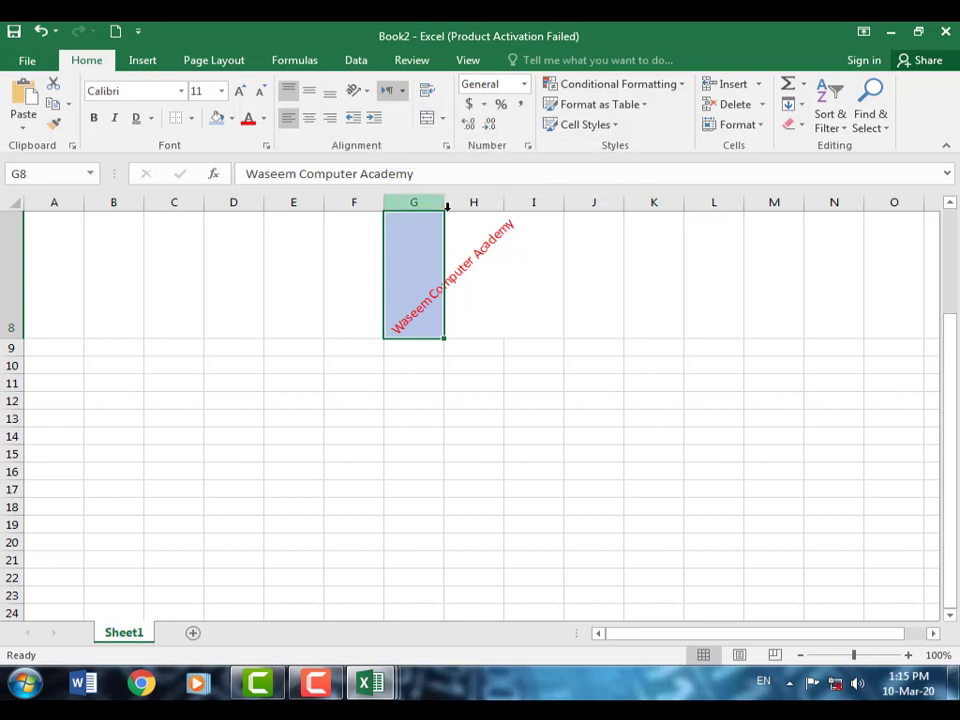
Enter the sample text "sdgdfhkjhkldghfgjgj" in cell E11.
left_click(286, 389)
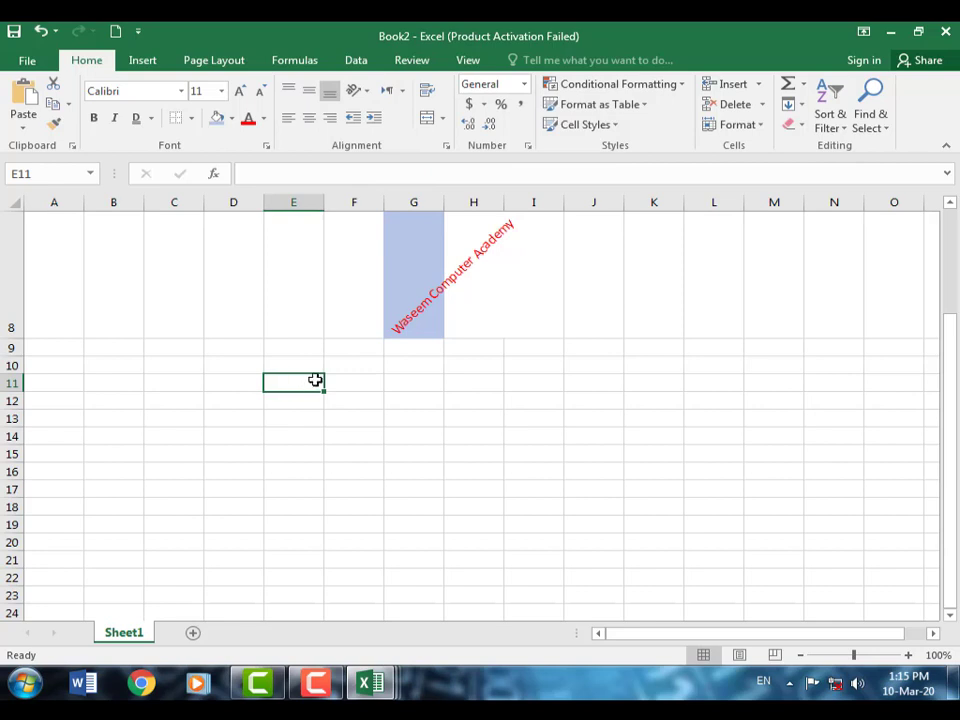
type("sdgdfhkjhkl")
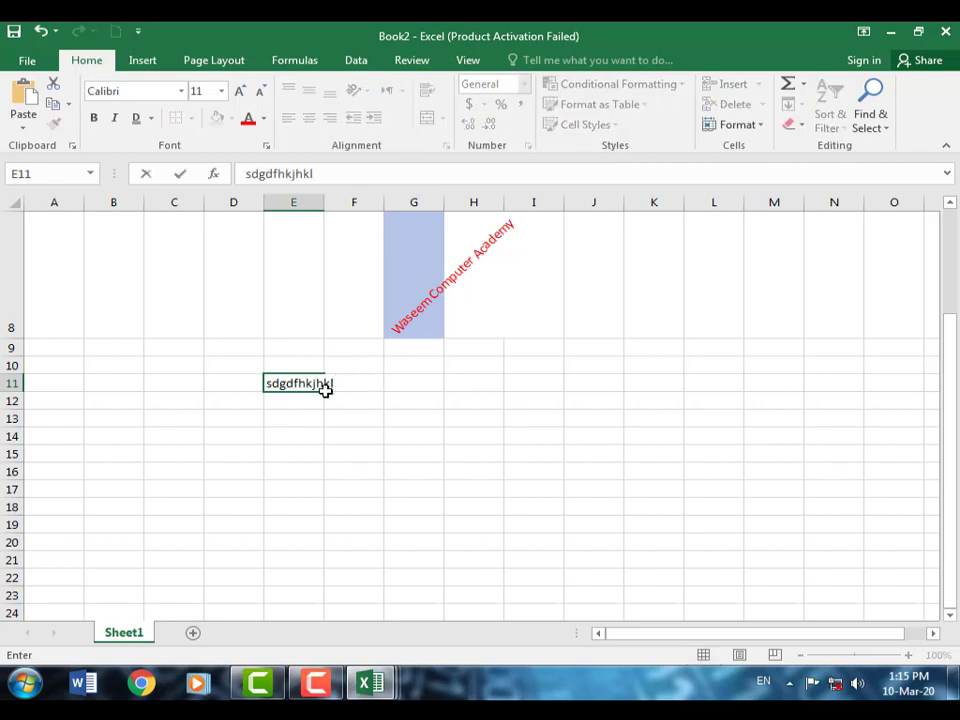
type("dghfgjgj")
left_click(345, 420)
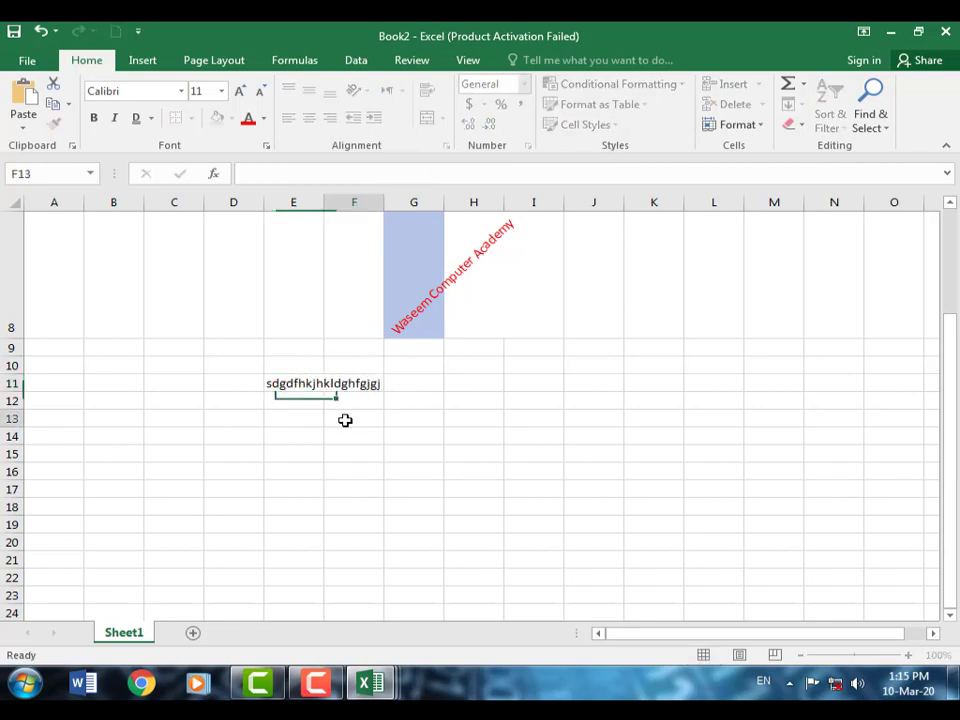
Set the text direction of cell F13 to Right-to-Left and enter "hjfgjfgjghjghjkghkjhk" in it.
left_click(401, 92)
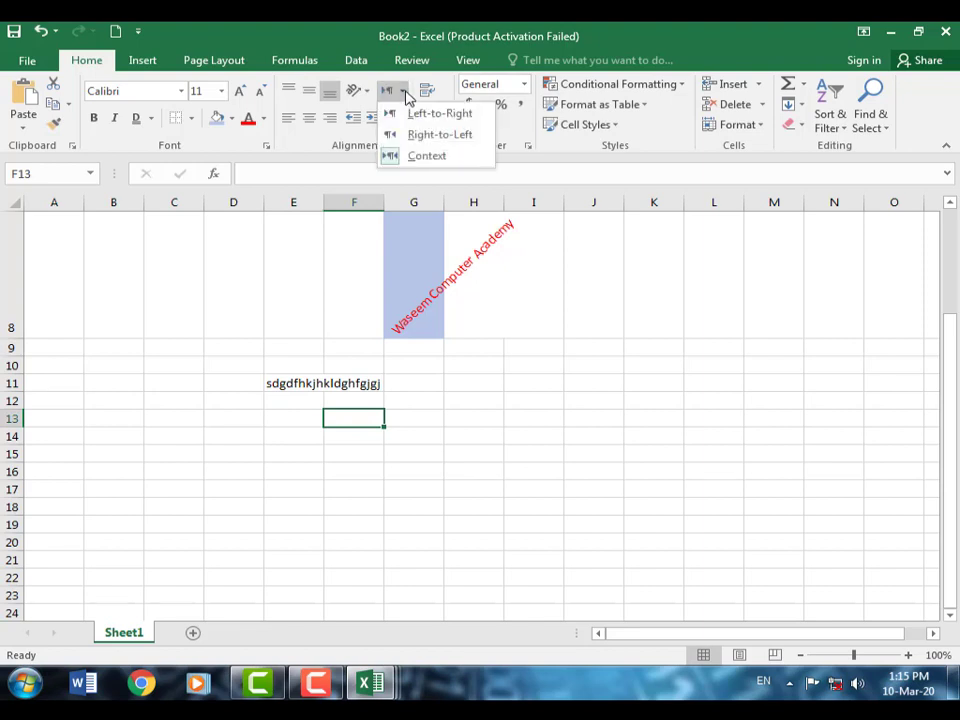
left_click(437, 140)
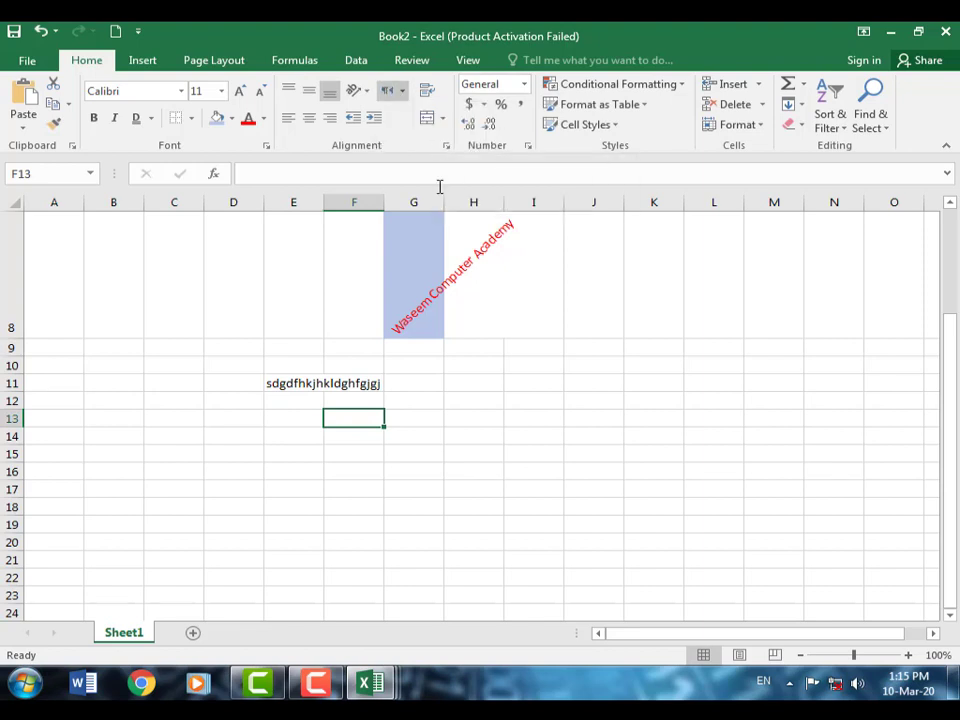
type("hjfgjfg")
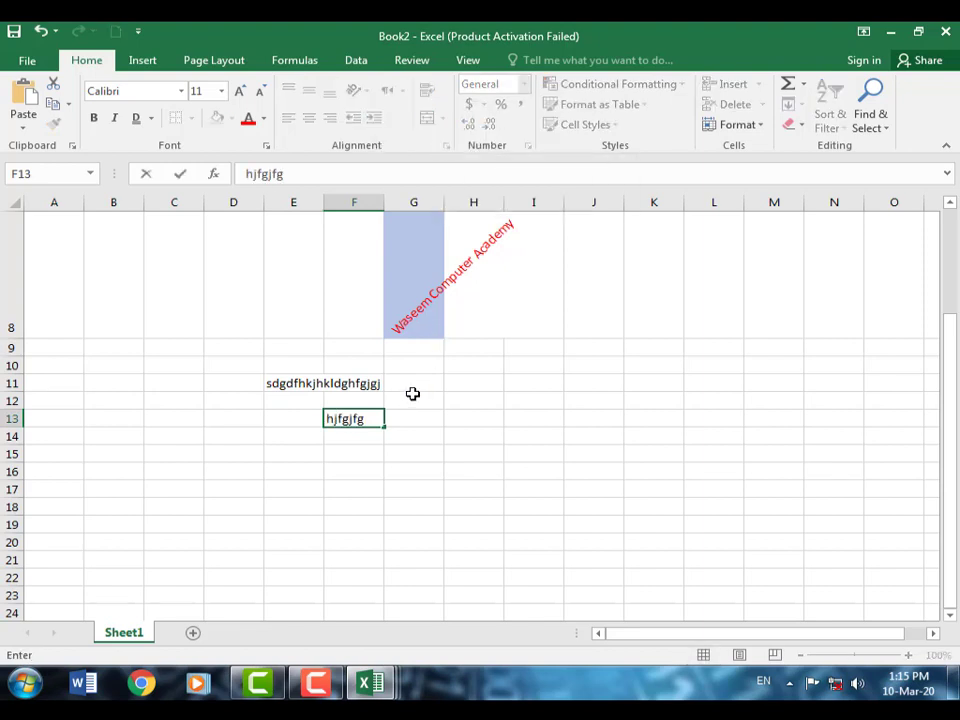
type("jghjghjkghkjhk")
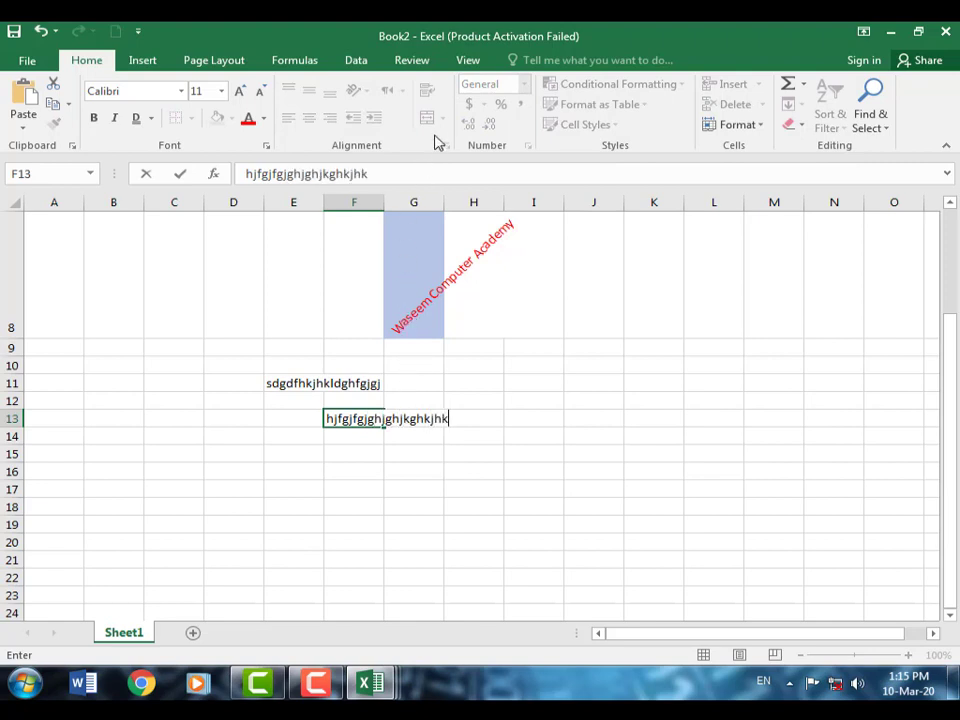
key("F2")
left_click(345, 384)
left_click(300, 383)
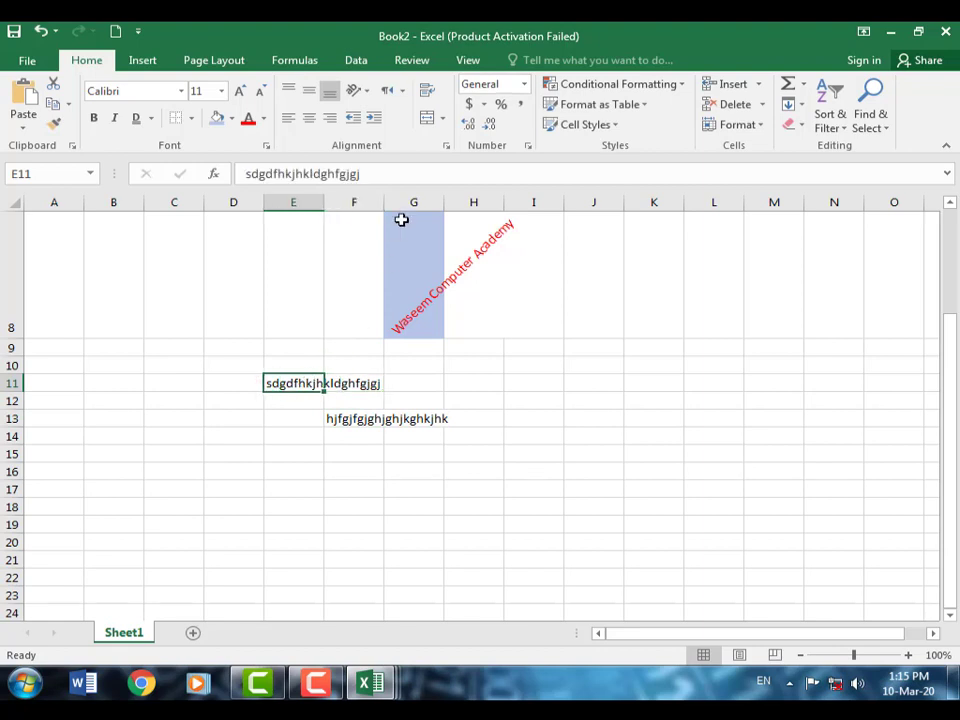
Set the text direction of cell E11 to Right-to-Left.
left_click(402, 91)
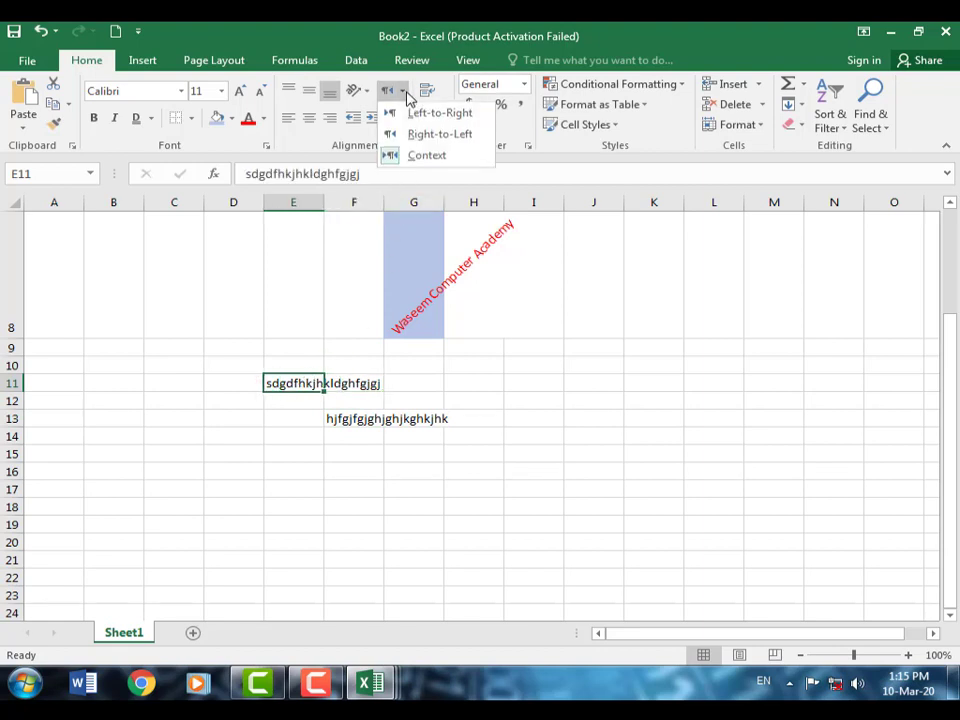
left_click(435, 135)
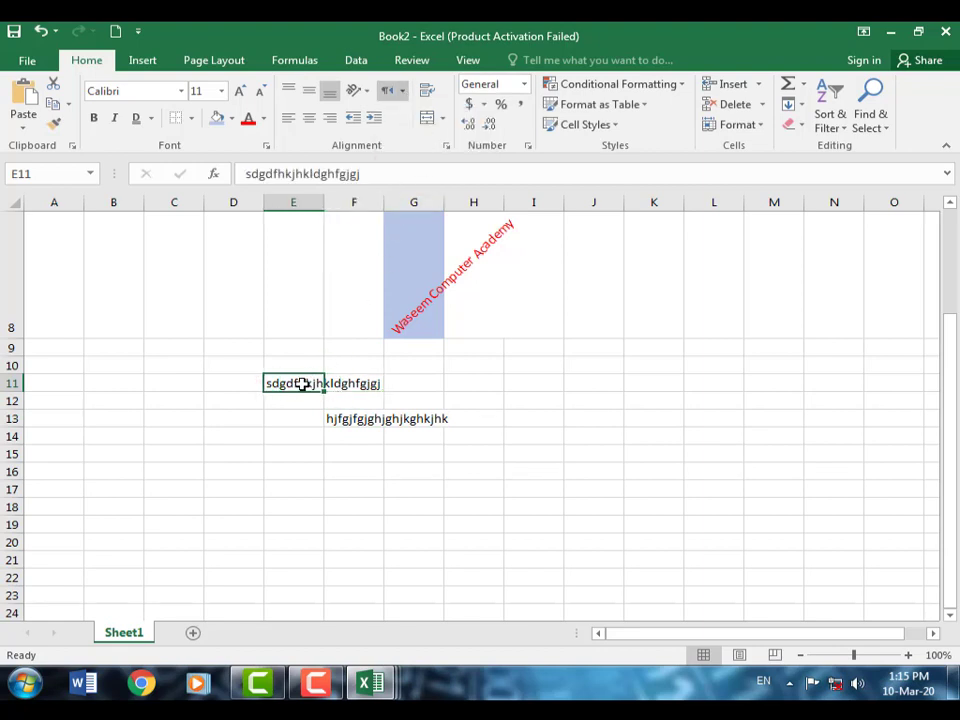
left_click_drag(300, 381, 304, 437)
Enter the sample text "yujj" in cell G11 and "hjghk" in cell F11.
left_click(390, 384)
type("yujj")
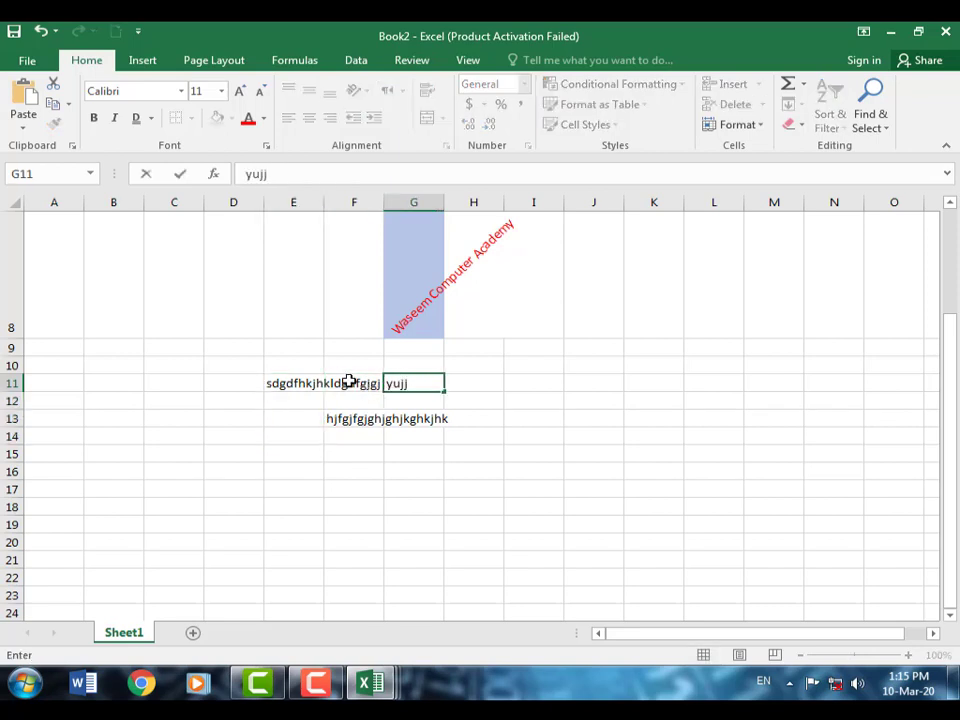
left_click(348, 383)
type("hjghk")
left_click(450, 396)
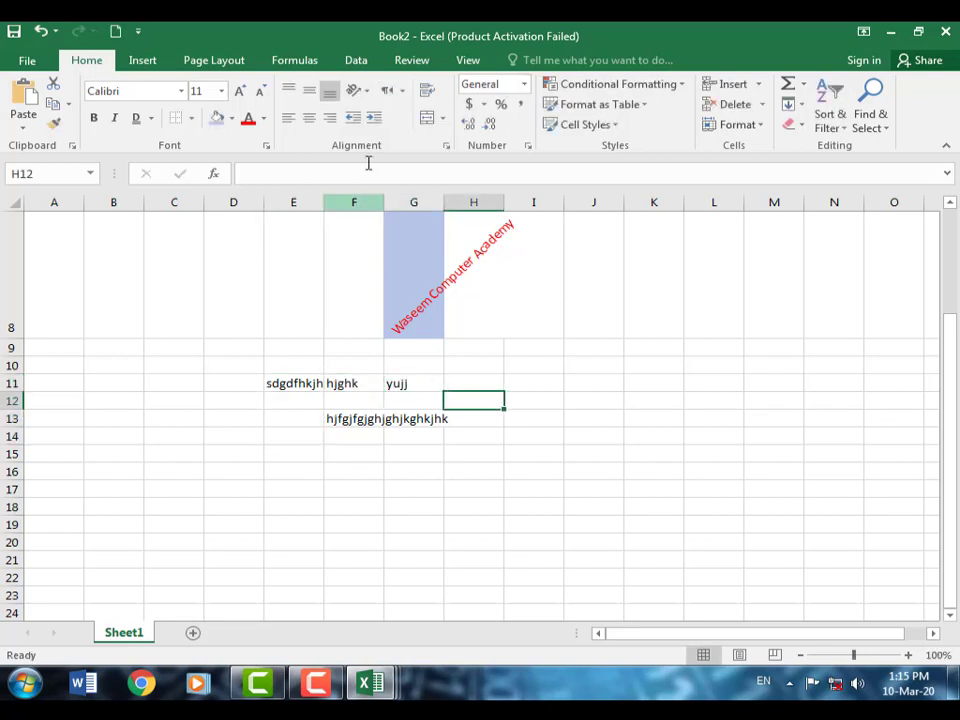
Set the text direction of cell H12 to Right-to-Left, trying it with the sample text "ydfh" and erasing that text.
left_click(404, 91)
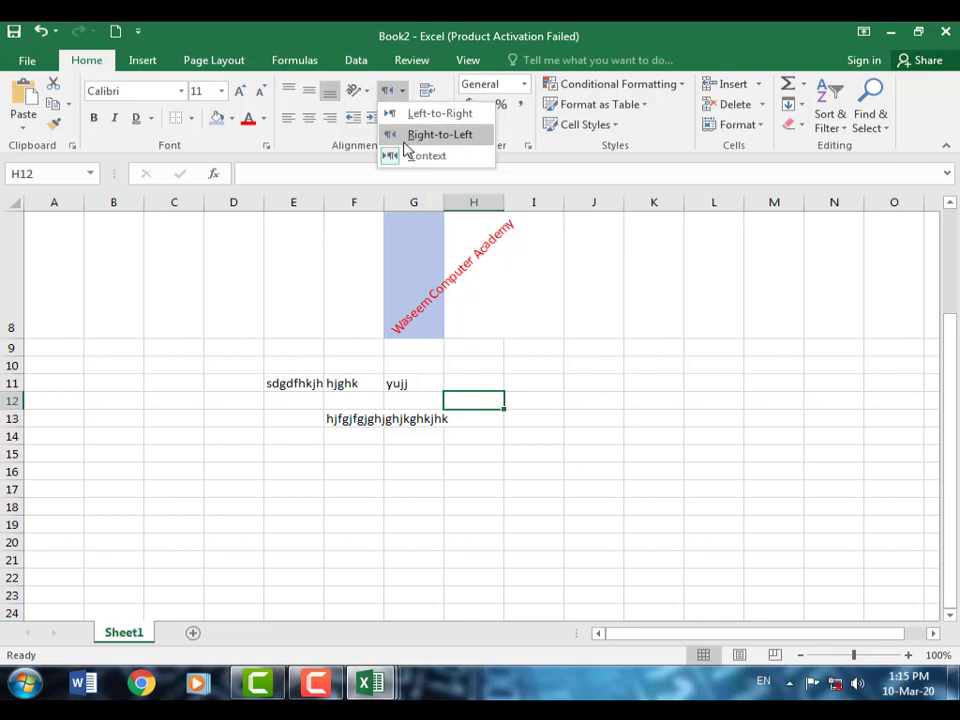
left_click(395, 135)
type("ydfh")
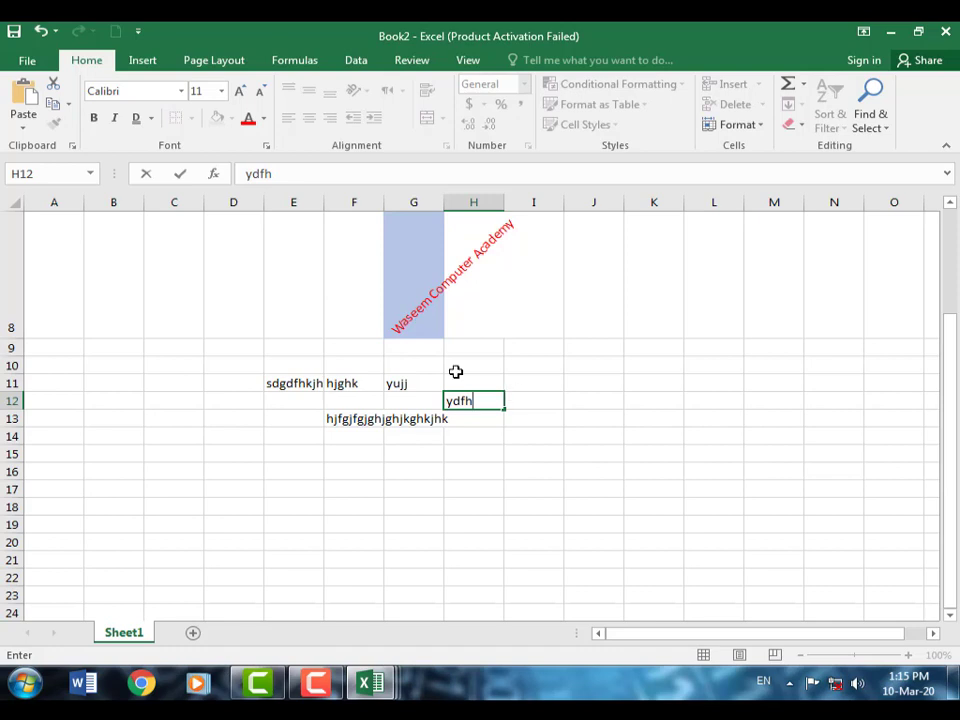
key("BackSpace")
key("BackSpace")
key("BackSpace")
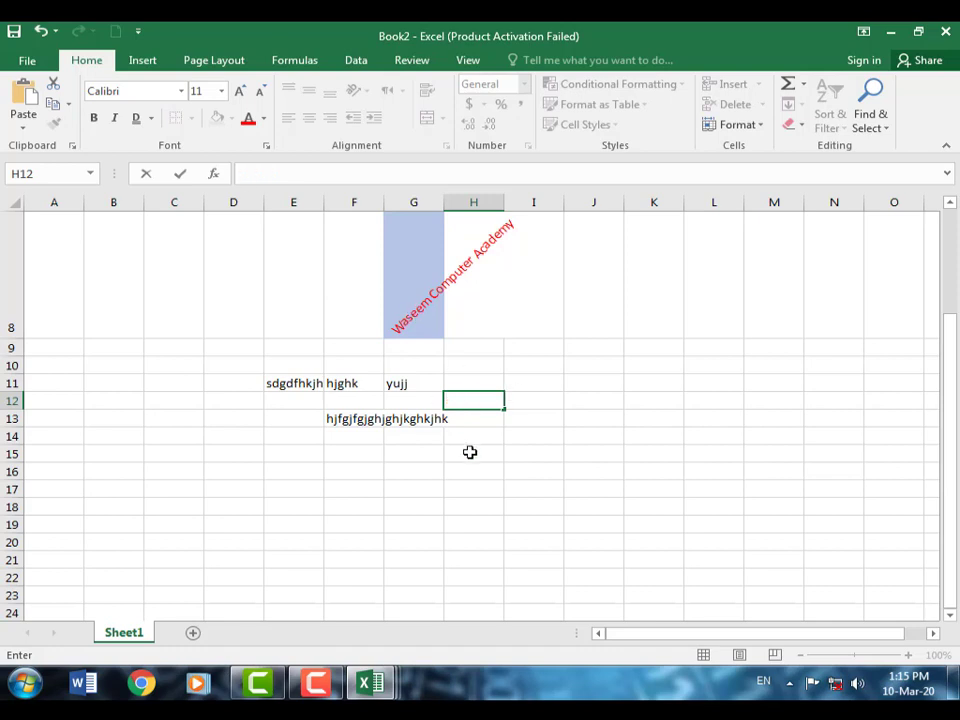
Clear the sample texts from cells F13, E11, G11 and F11 and the title from cell G8.
left_click(393, 421)
left_click(368, 418)
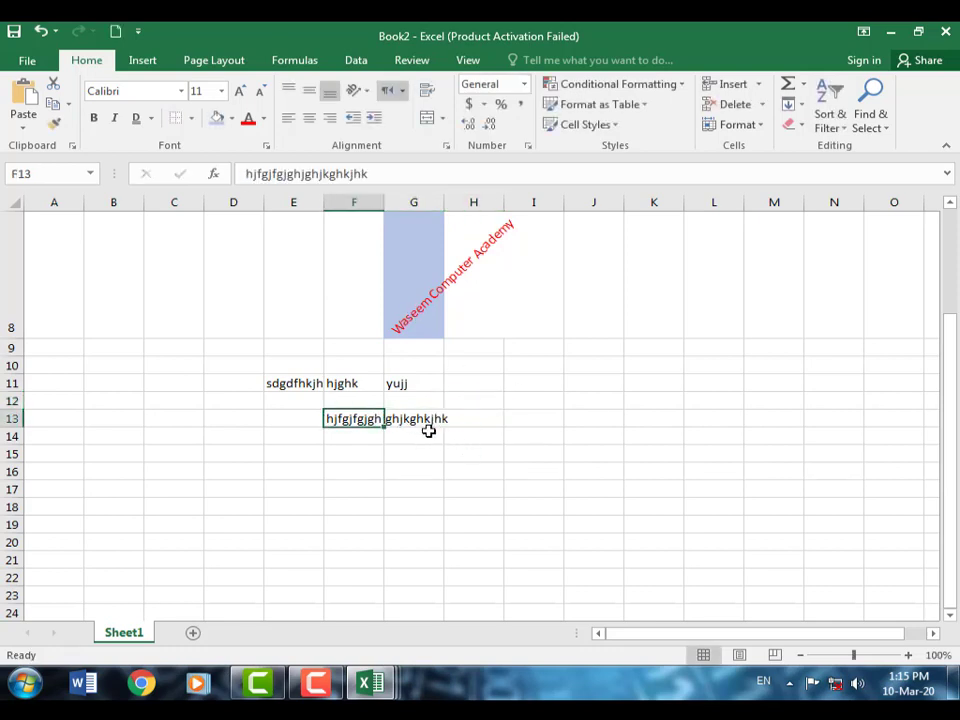
key("Delete")
left_click(315, 384)
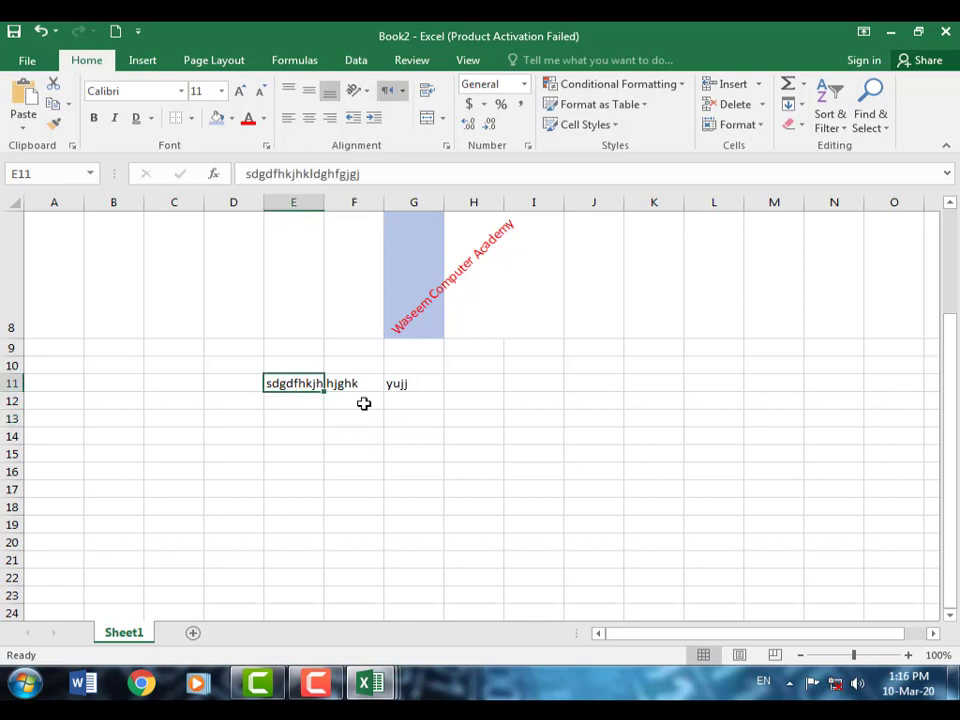
key("Delete")
left_click(388, 384)
key("Delete")
left_click(358, 384)
key("Delete")
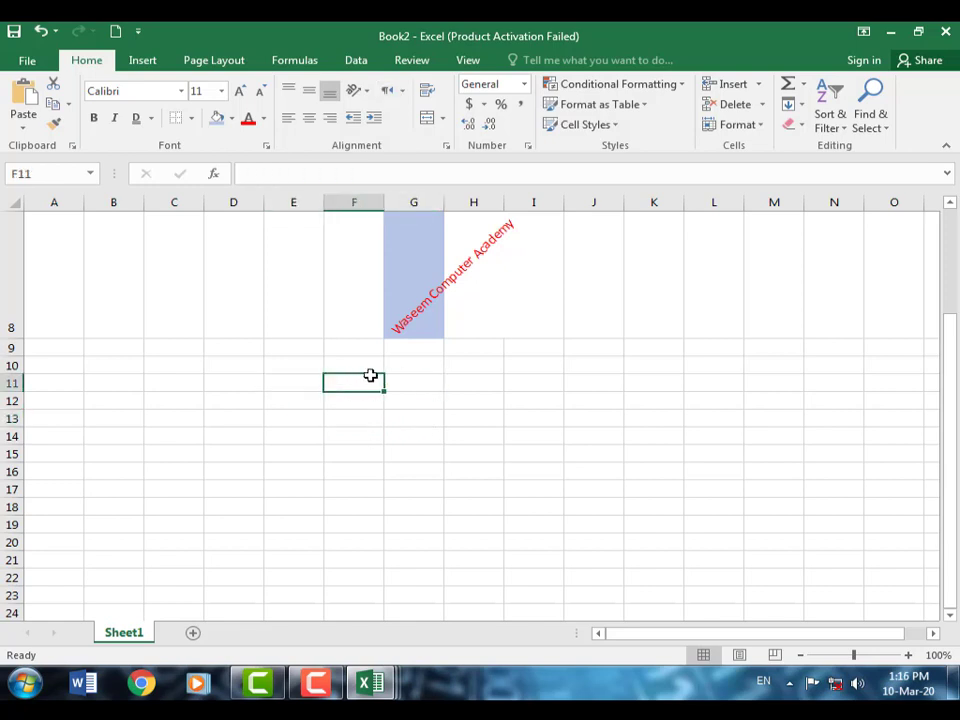
left_click(417, 313)
key("Delete")
scroll(447, 337, "up", 3)
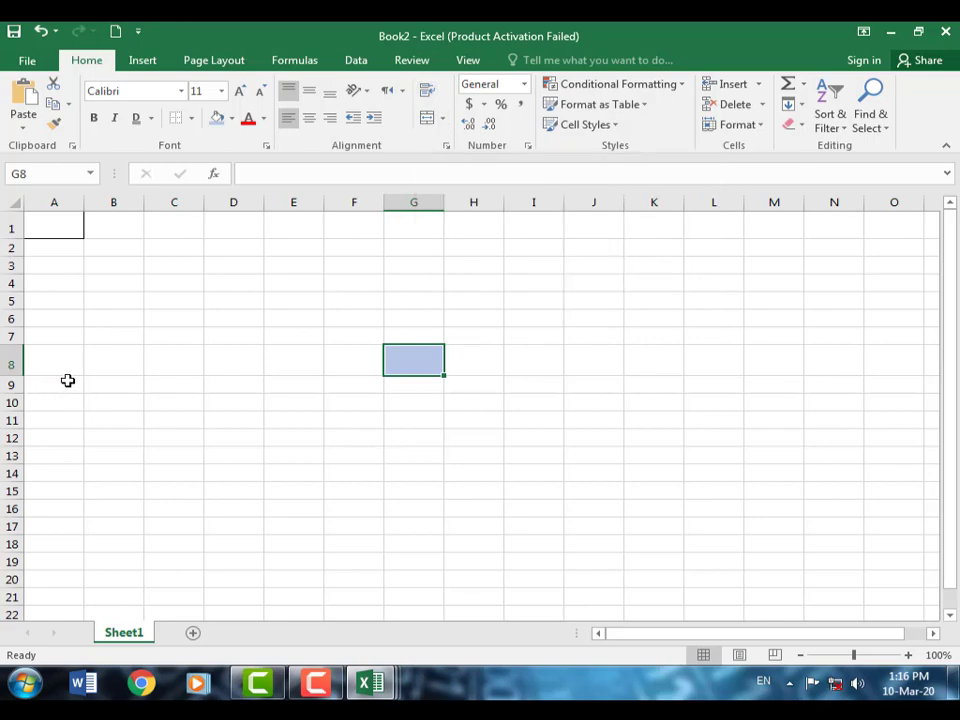
Enter the title "Waseem Computer Academy" in cell A4.
left_click(47, 284)
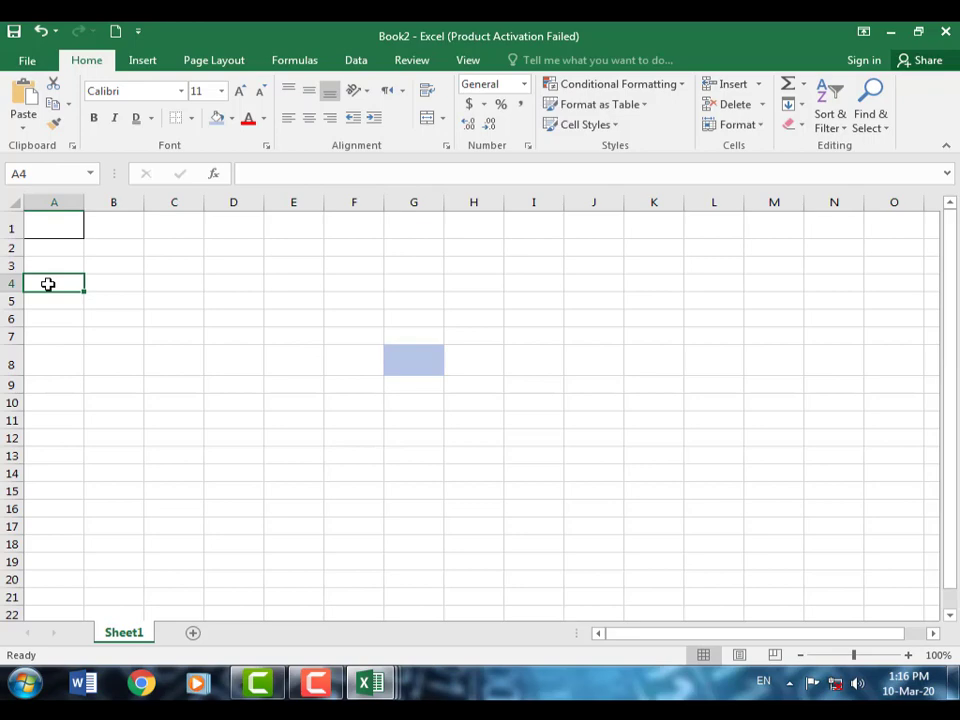
type("W")
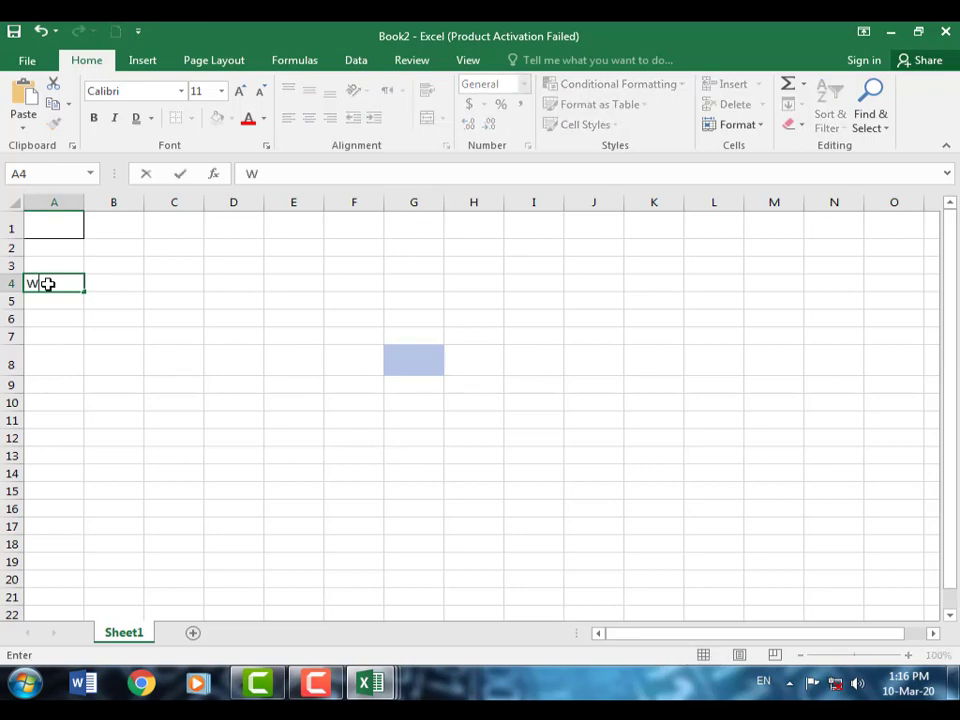
type("aseem Computer Academy")
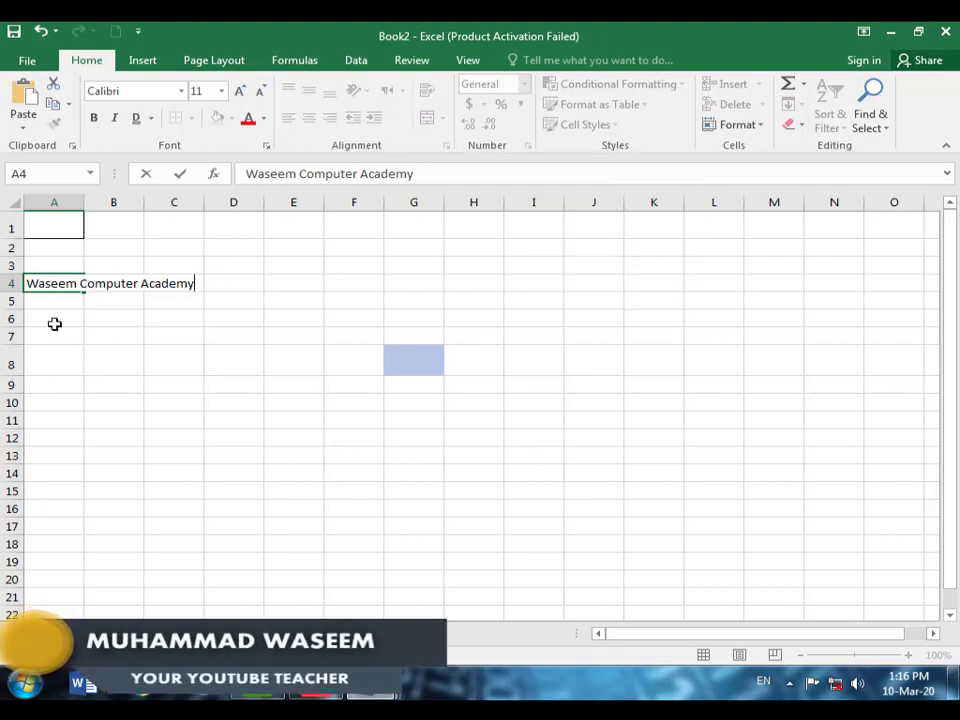
left_click(54, 322)
Wrap the text in cell A4 and merge and center the range A4:F4.
left_click(34, 284)
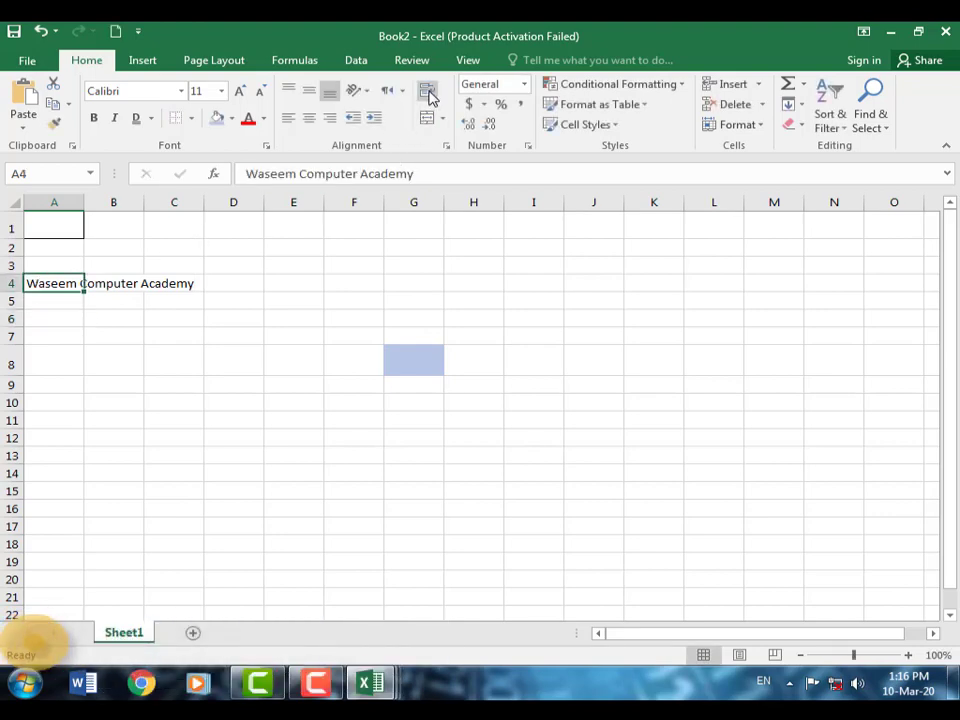
left_click(427, 93)
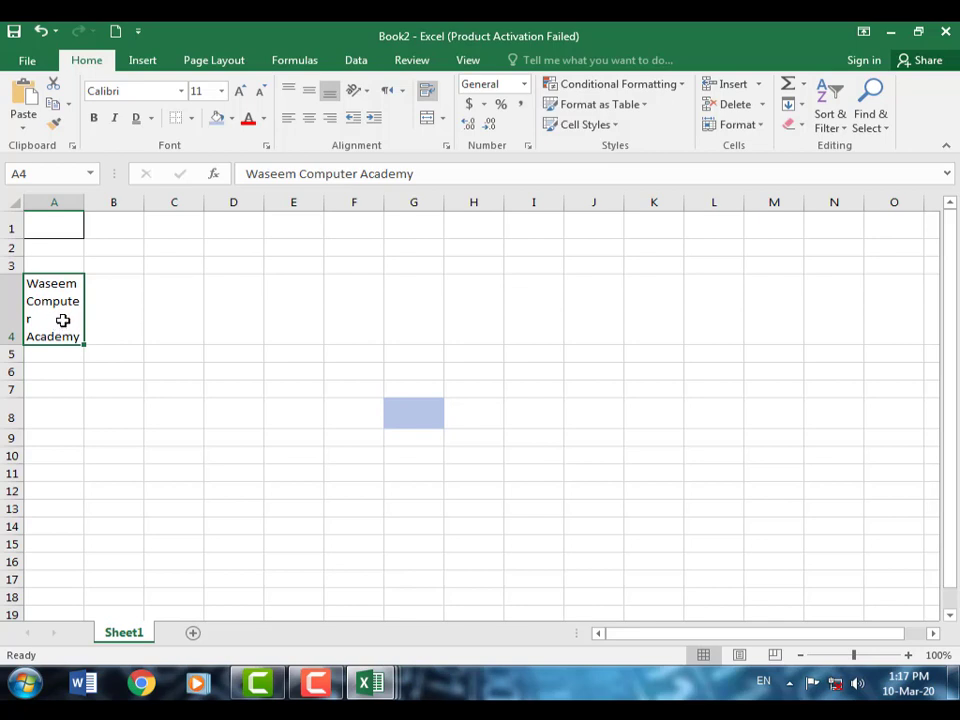
left_click_drag(72, 323, 352, 313)
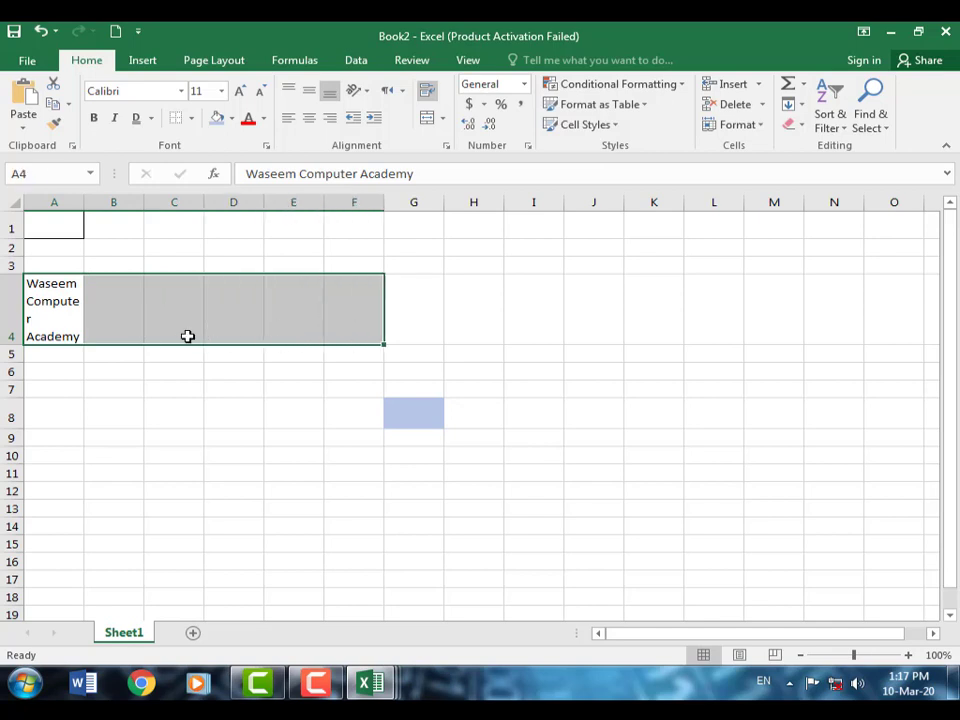
left_click(428, 121)
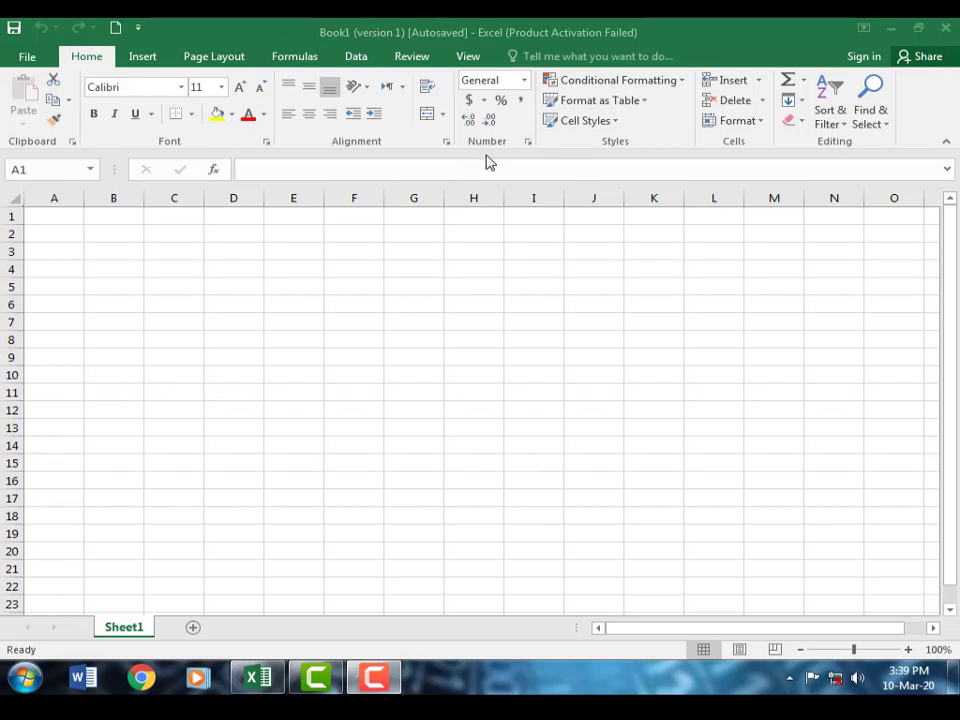
Apply the Number format to cell A1 of the blank sheet and enter 5000 in it.
left_click(523, 82)
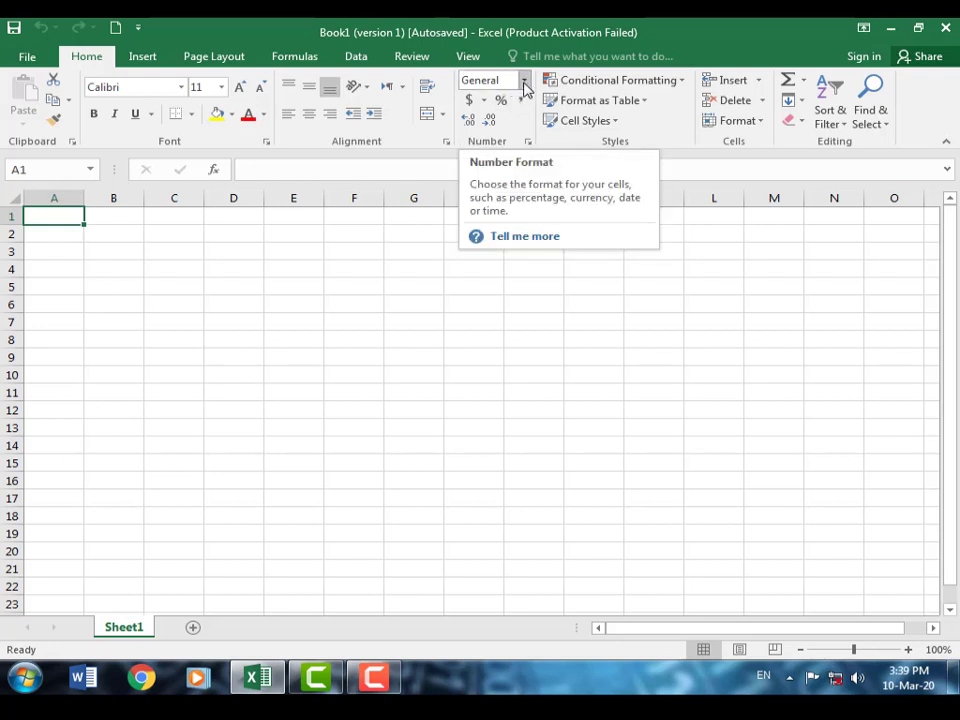
left_click(524, 88)
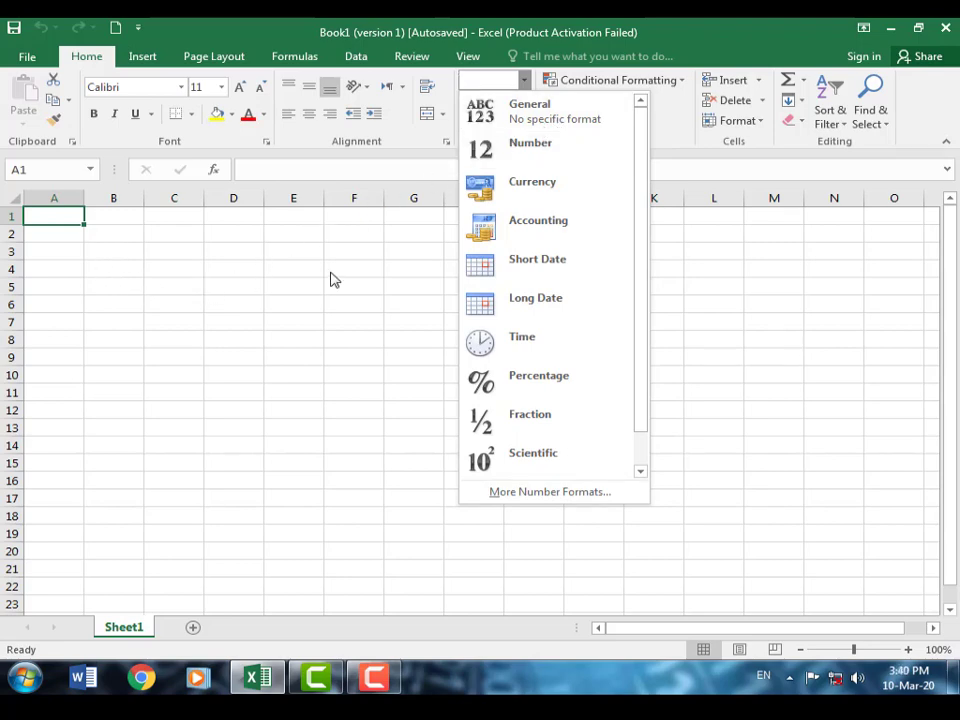
left_click(533, 156)
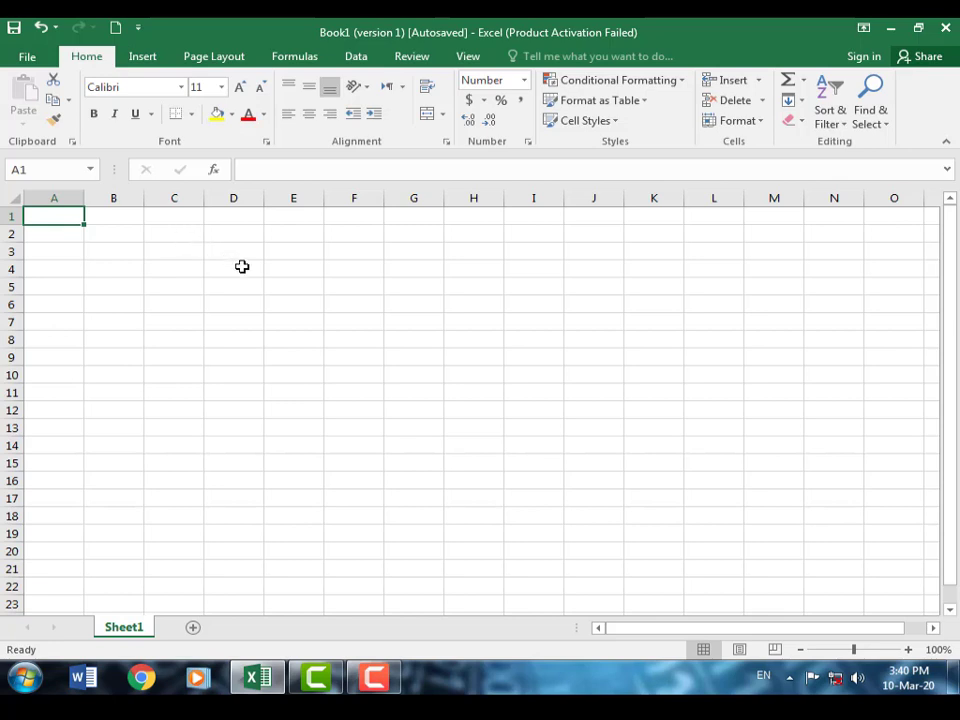
type("500")
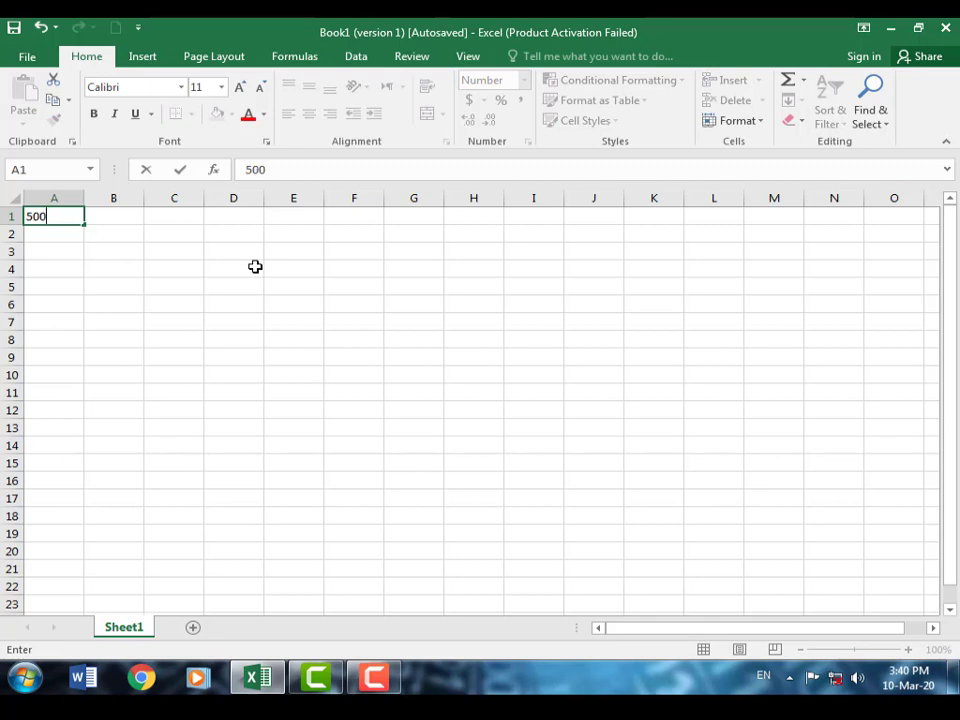
type("0")
left_click(349, 318)
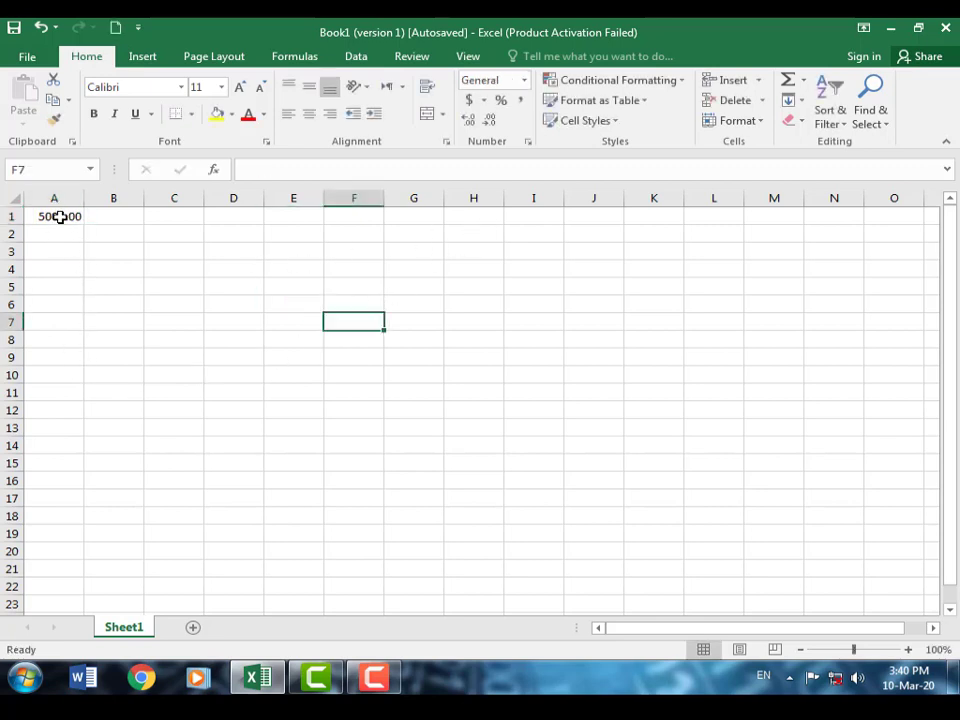
Change the number format of cell A1 to Currency.
left_click(60, 217)
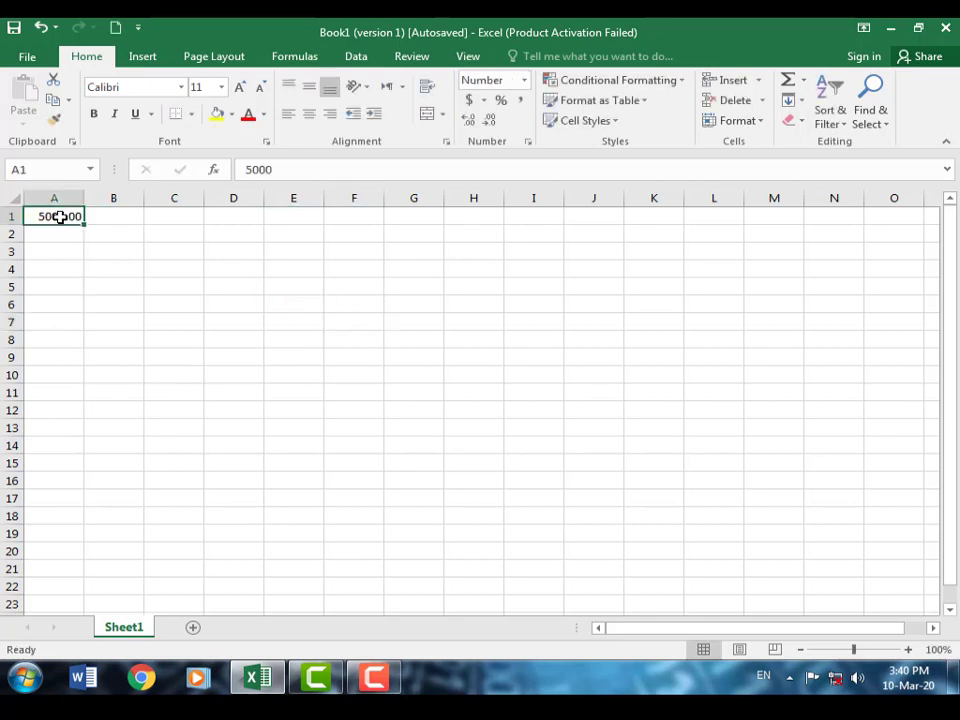
left_click(524, 81)
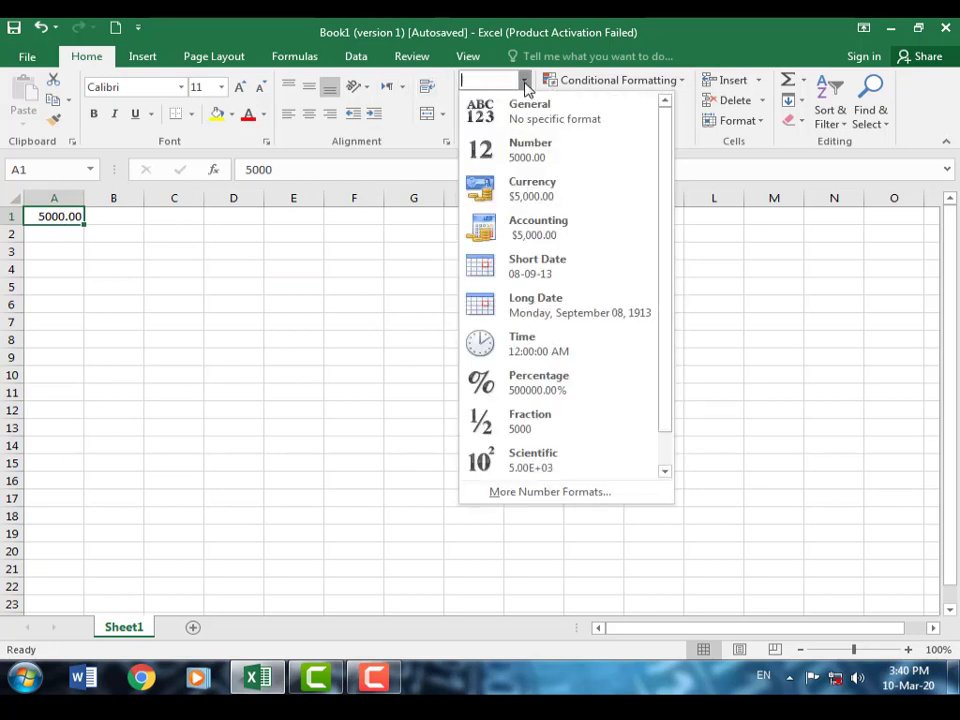
left_click(544, 203)
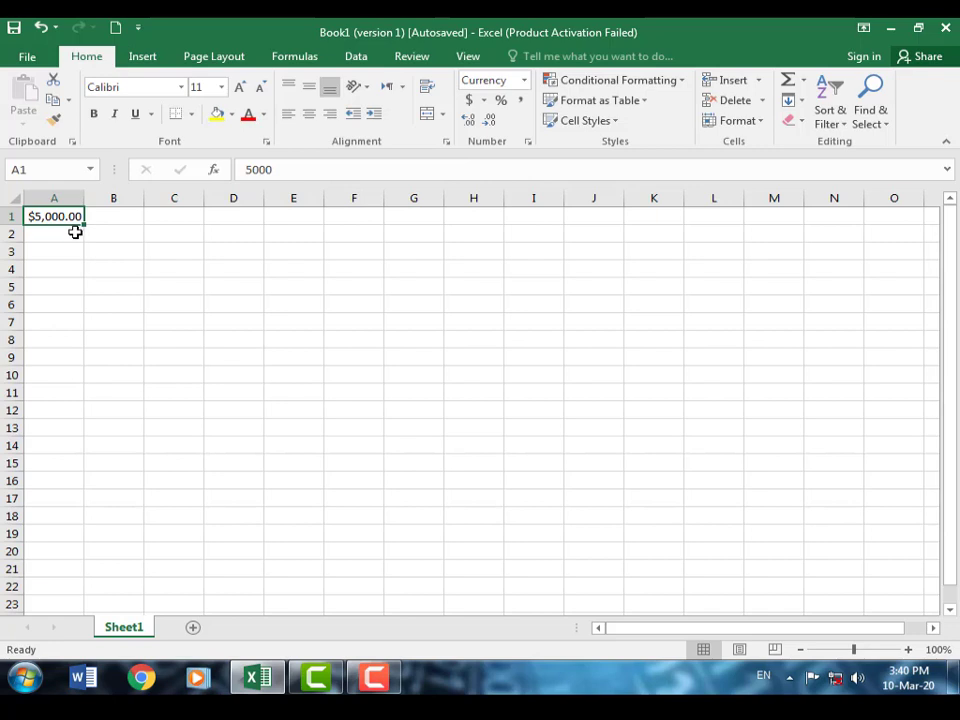
Try five extra decimal places on the amount in cell A1 and reduce it back to two decimals.
left_click(472, 124)
left_click(472, 123)
left_click(472, 123)
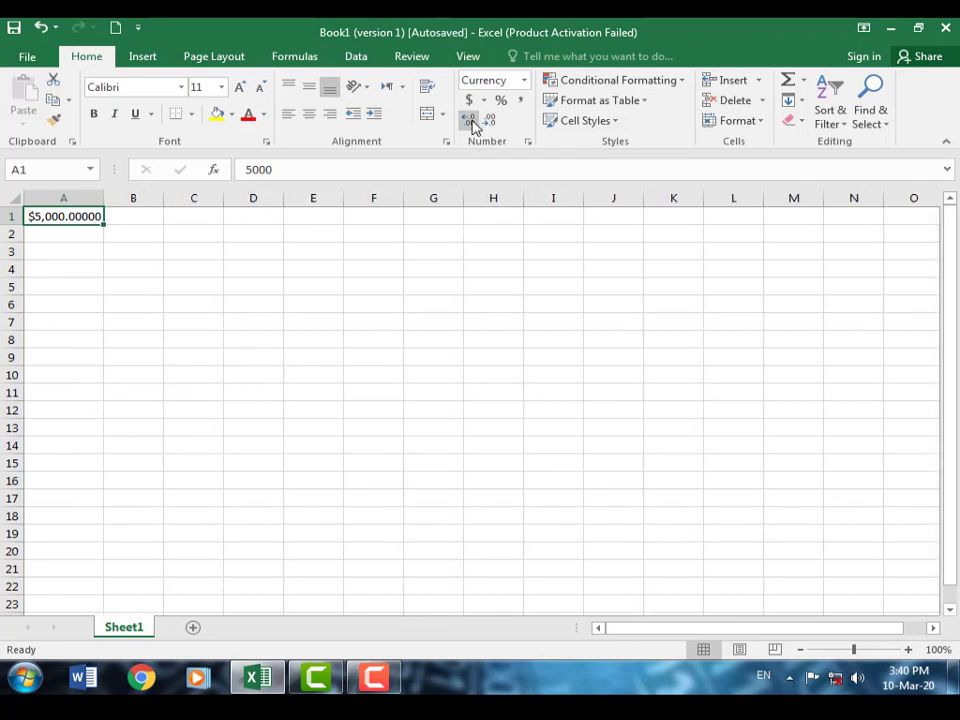
left_click(472, 123)
left_click(472, 123)
left_click(490, 123)
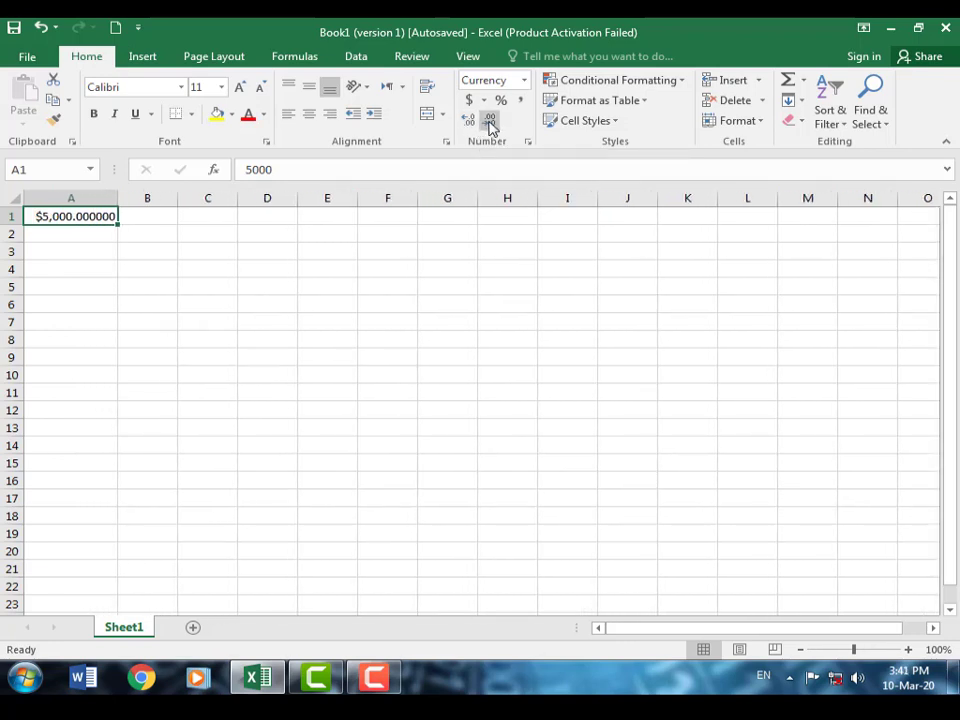
left_click(490, 123)
left_click(490, 123)
left_click(490, 123)
left_click(490, 123)
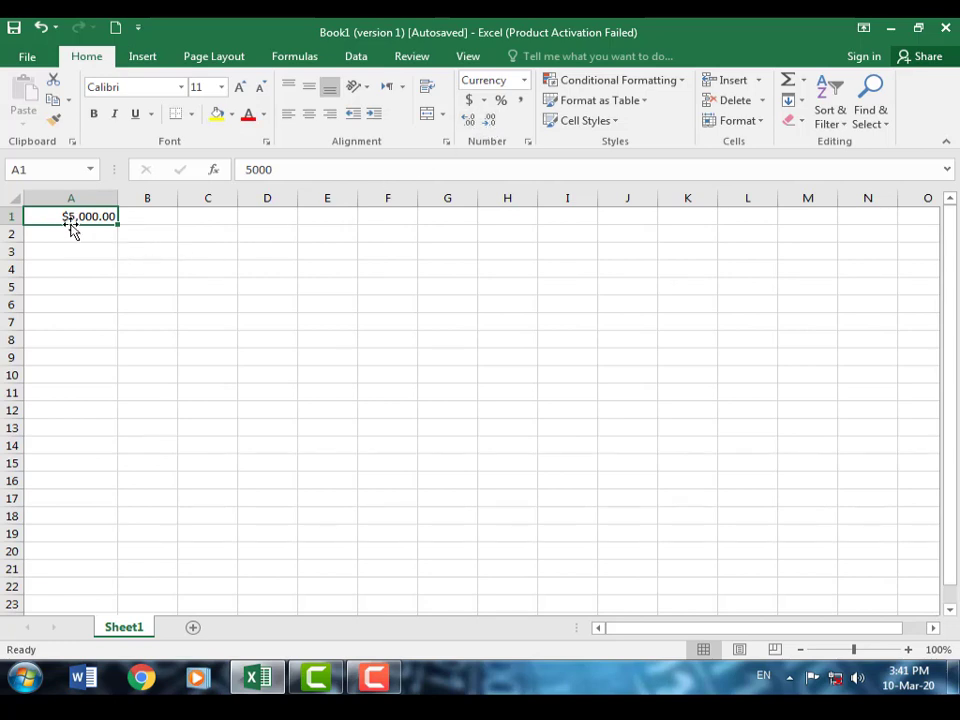
Try the Euro accounting, Percent and dollar accounting formats on cell A1 and settle on Comma Style.
left_click(483, 102)
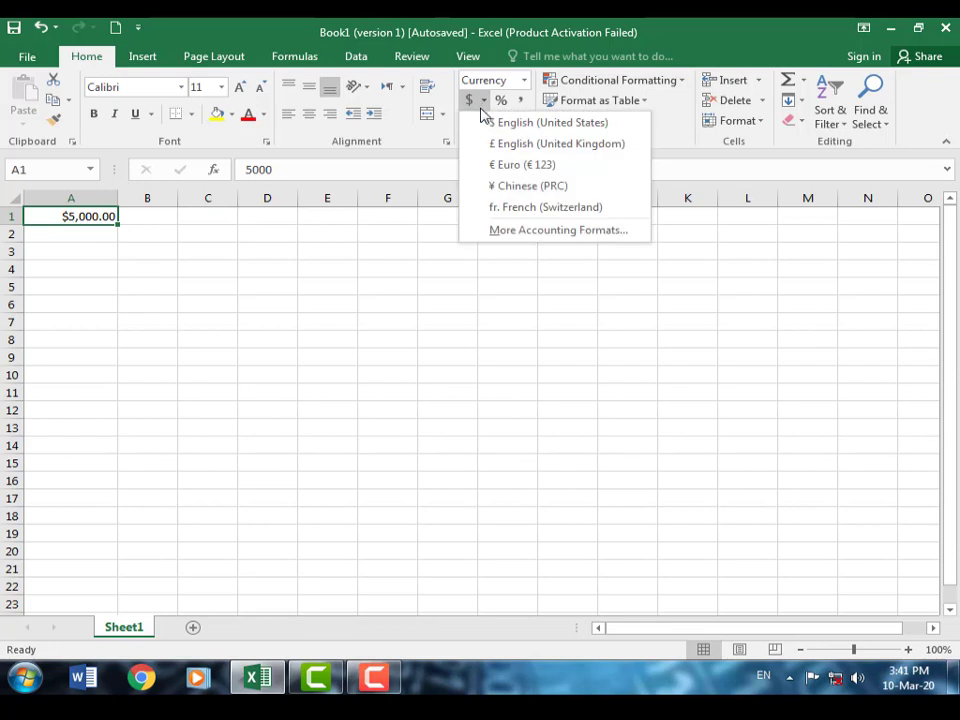
left_click(514, 165)
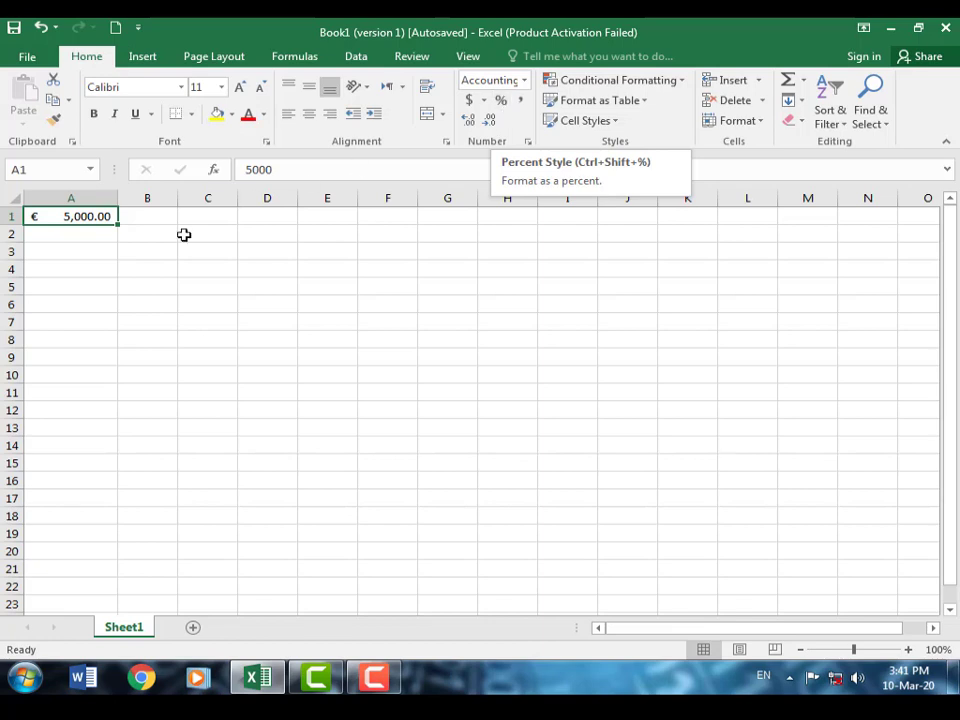
left_click(501, 101)
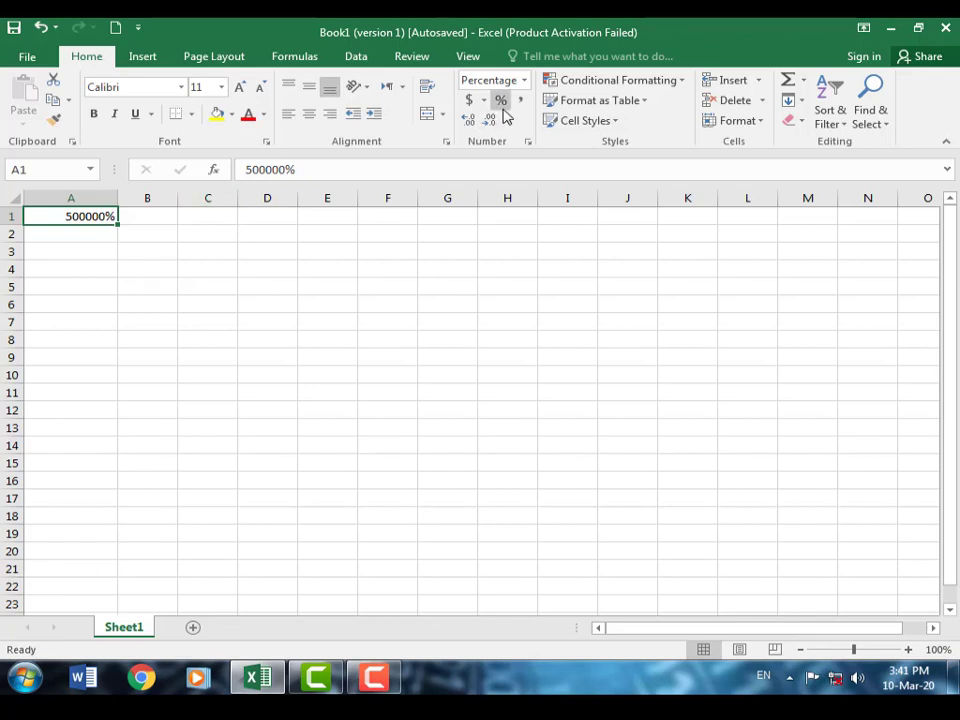
left_click(470, 103)
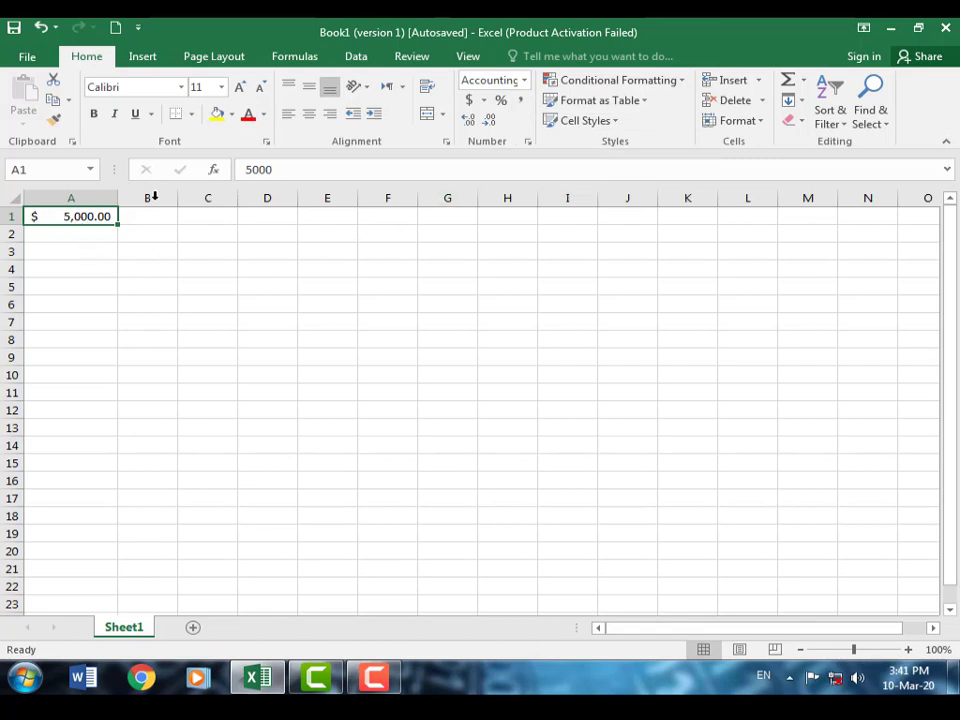
left_click(520, 106)
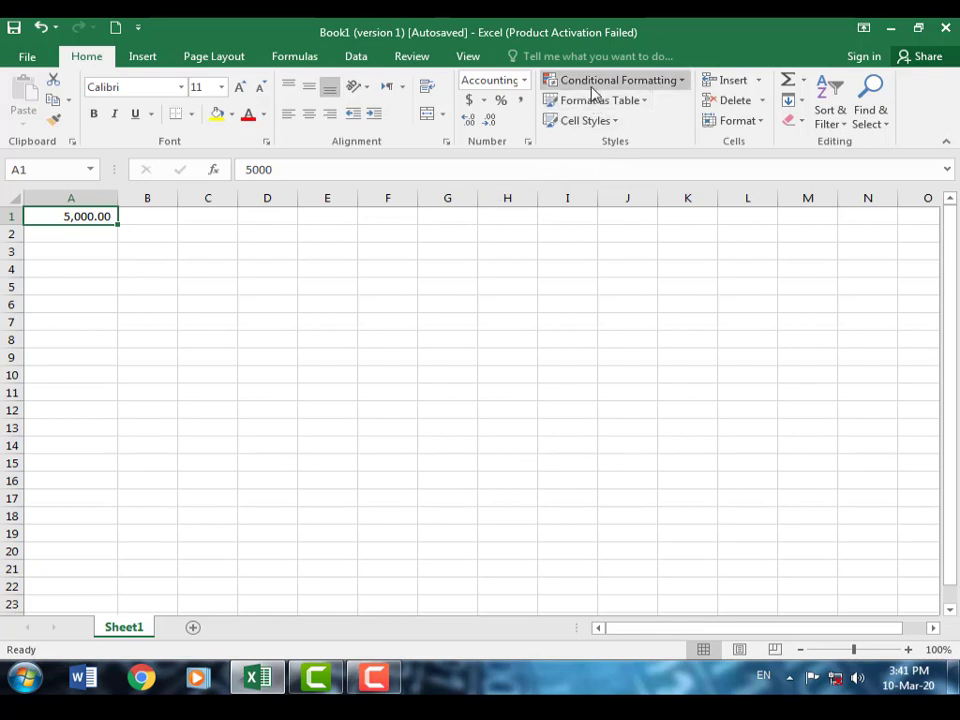
Clear the amount from cell A1.
left_click(684, 88)
mouse_move(622, 125)
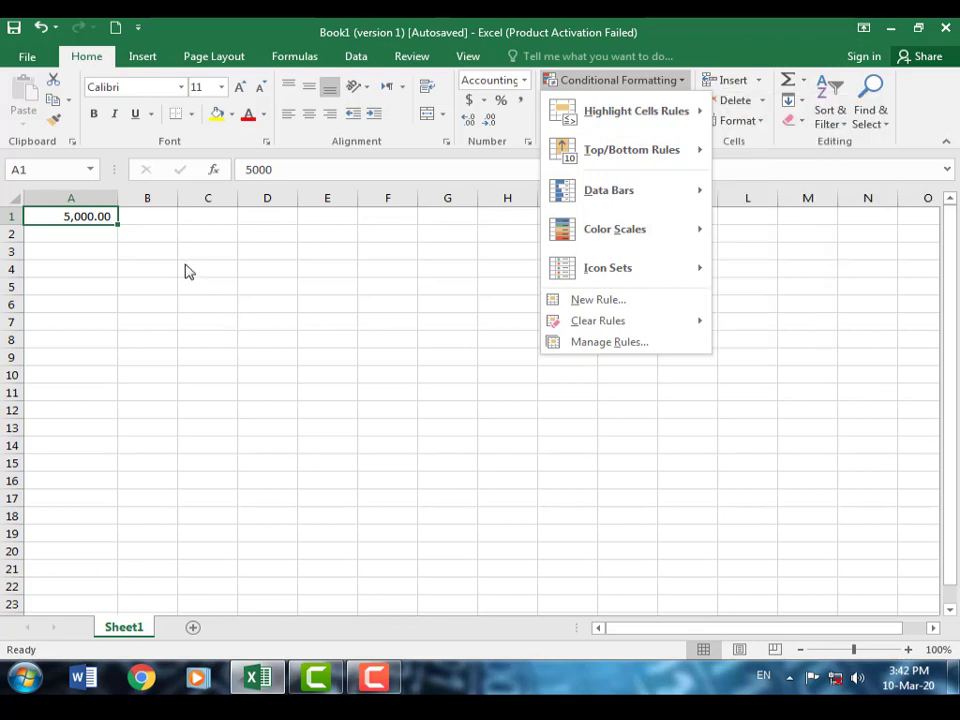
left_click(90, 218)
key("Delete")
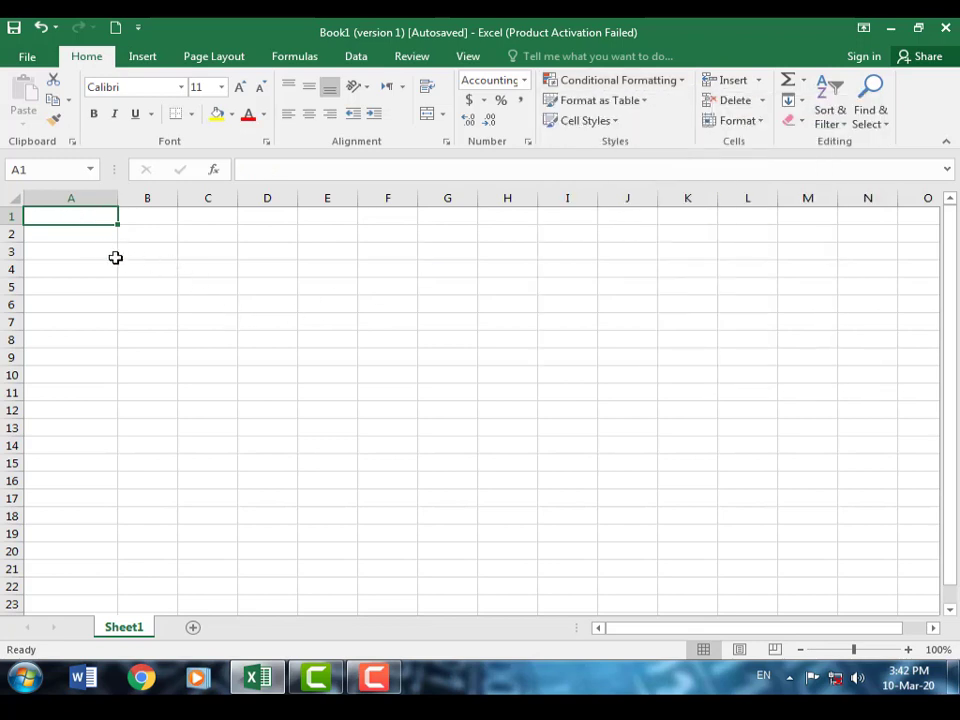
Open the saved Book1 workbook from the Documents library.
left_click(36, 58)
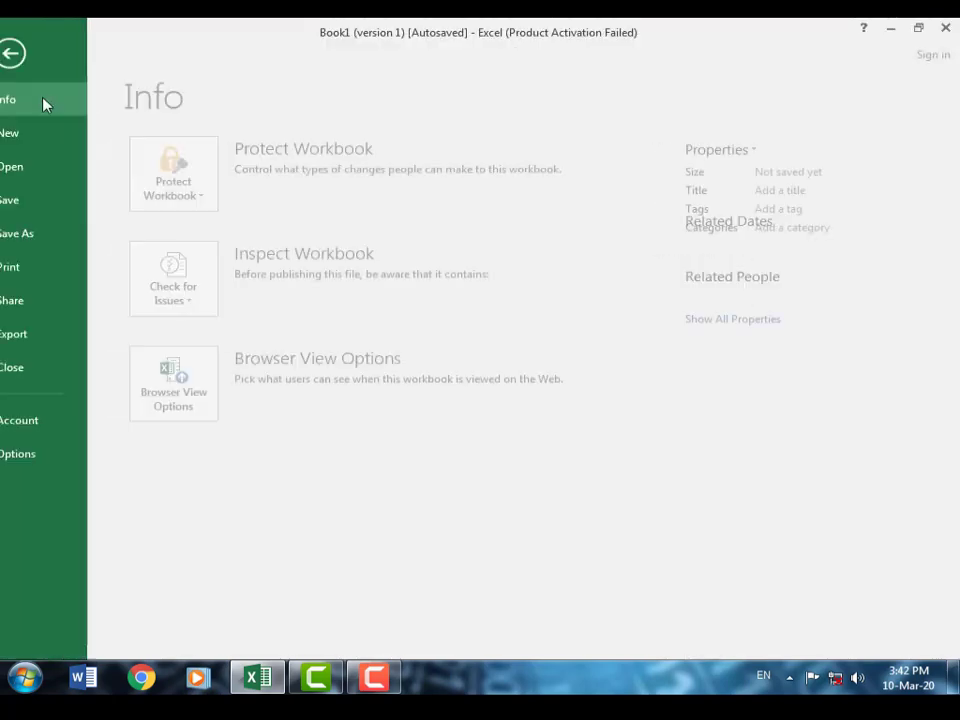
left_click(66, 172)
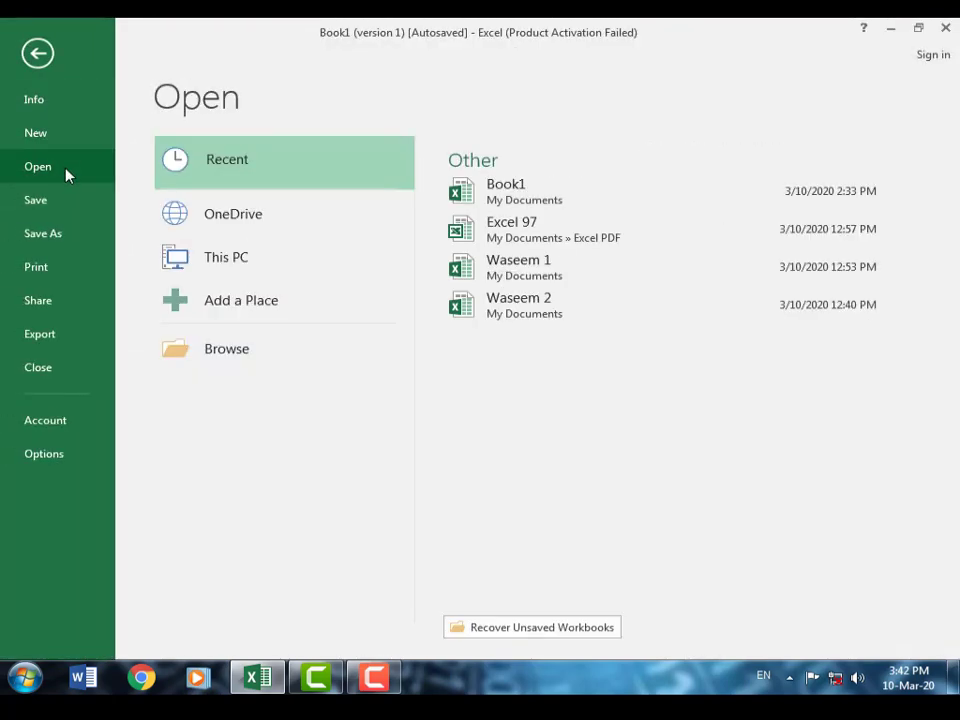
left_click(281, 258)
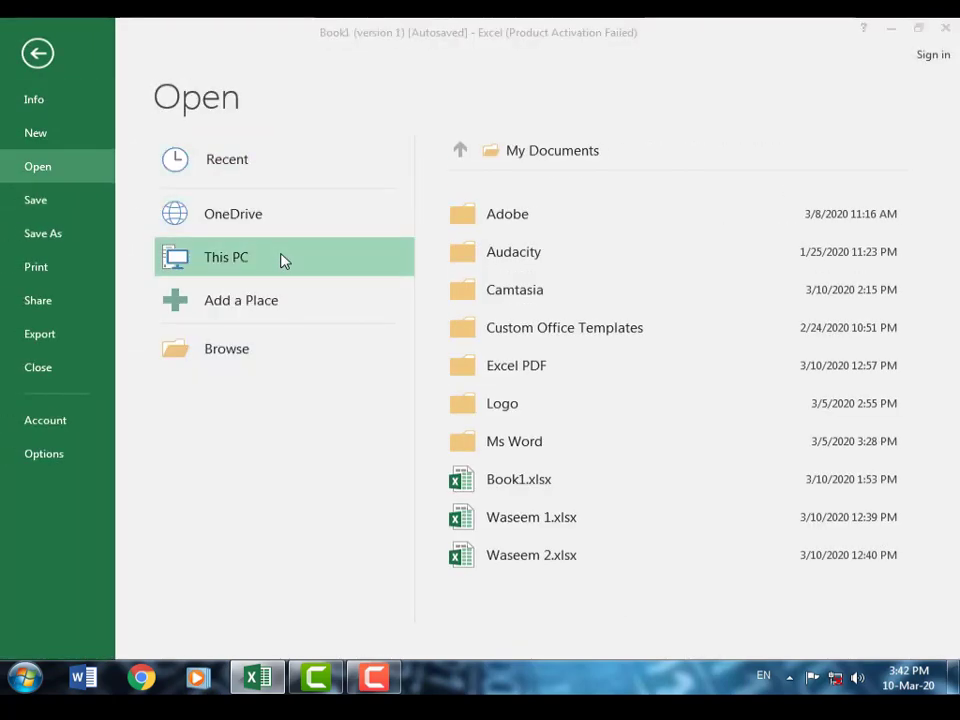
left_click(281, 266)
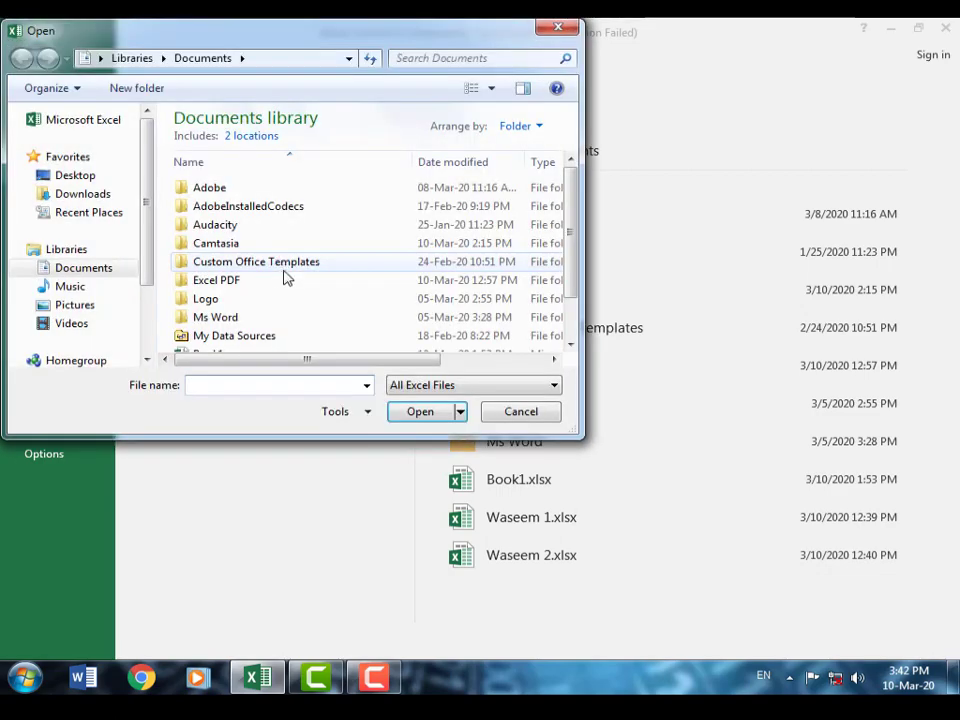
left_click_drag(572, 240, 572, 279)
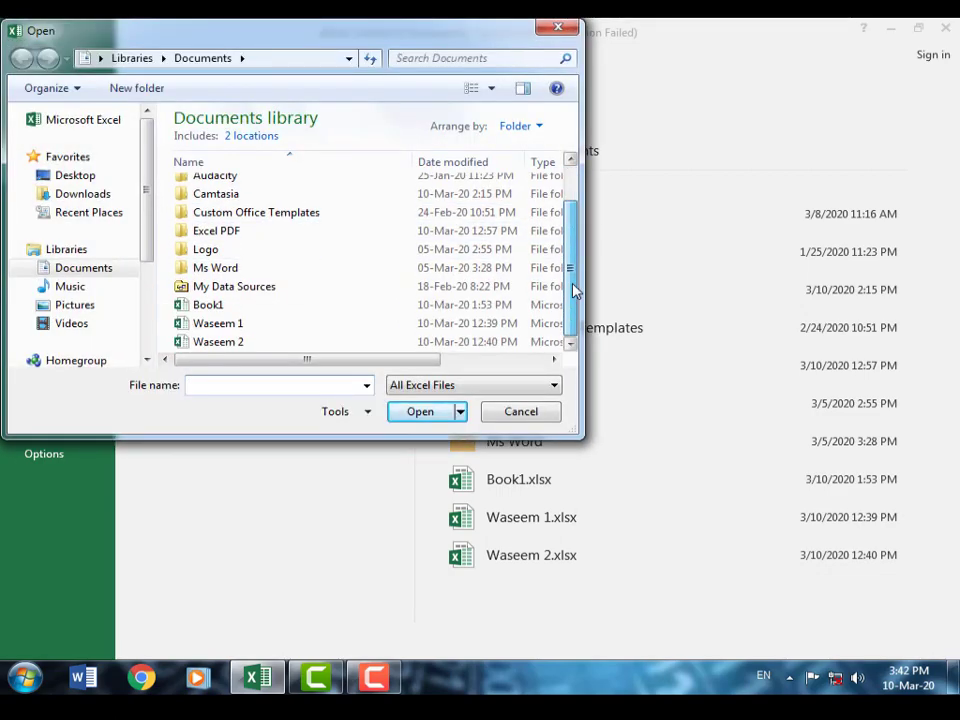
left_click(245, 305)
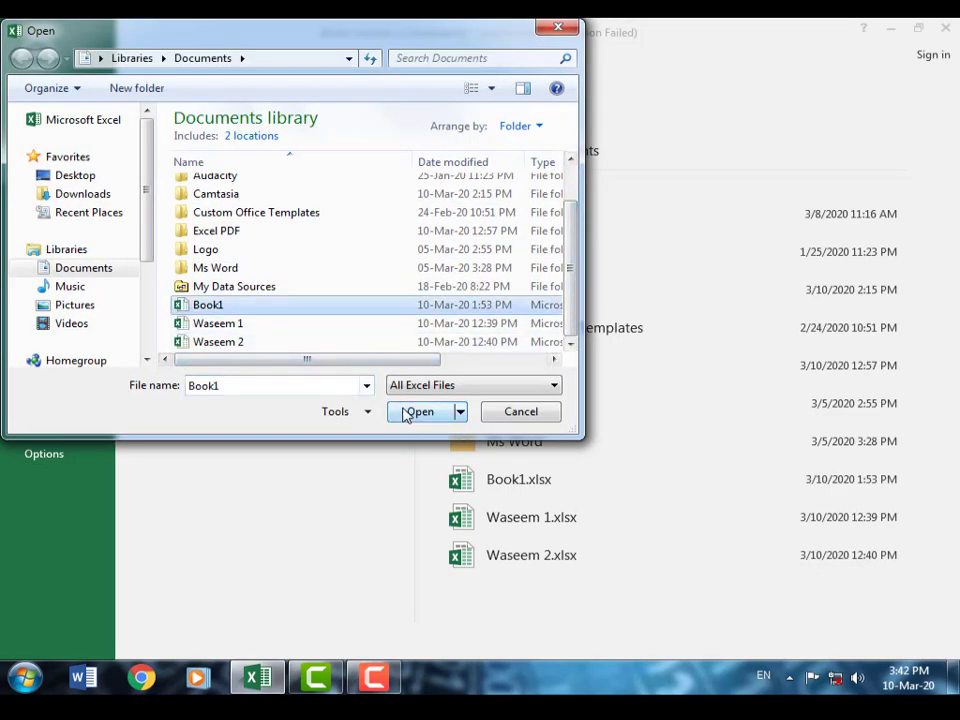
left_click(410, 411)
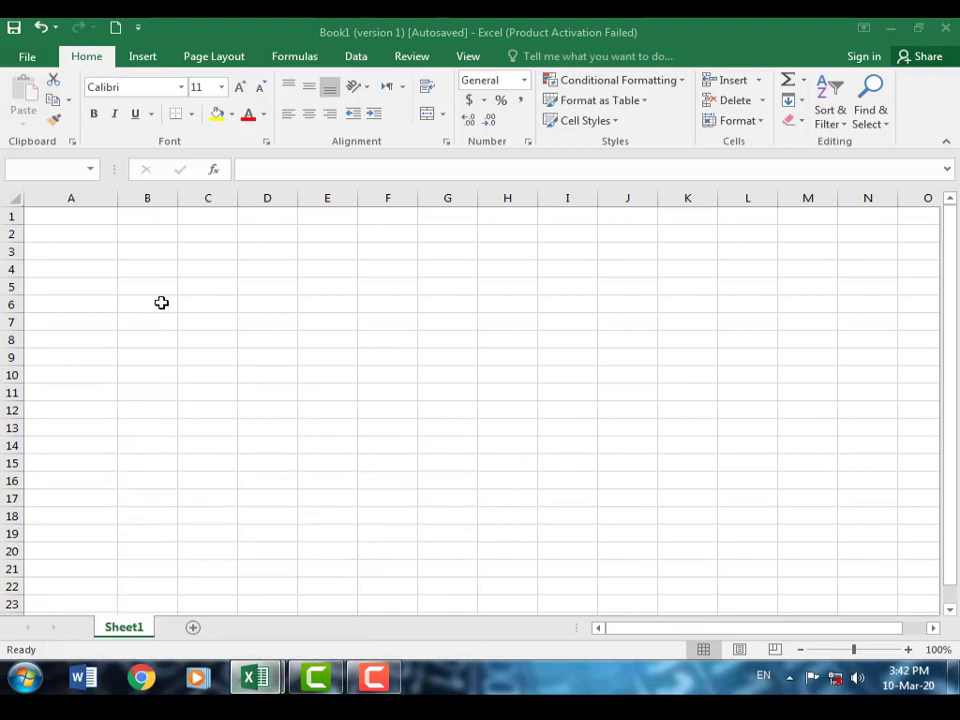
left_click(27, 58)
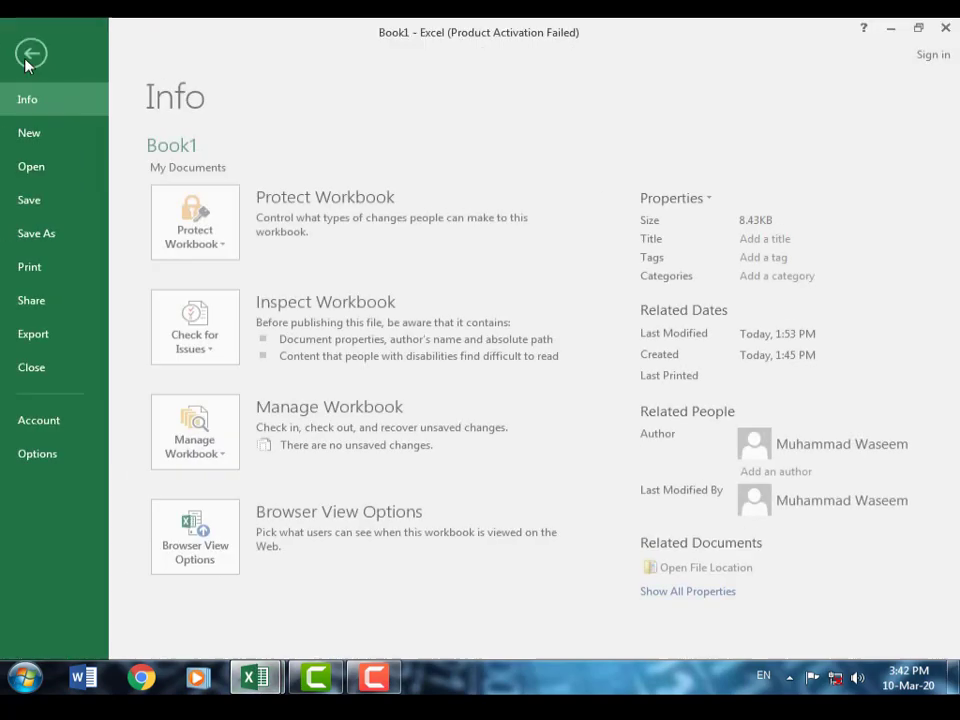
left_click(62, 172)
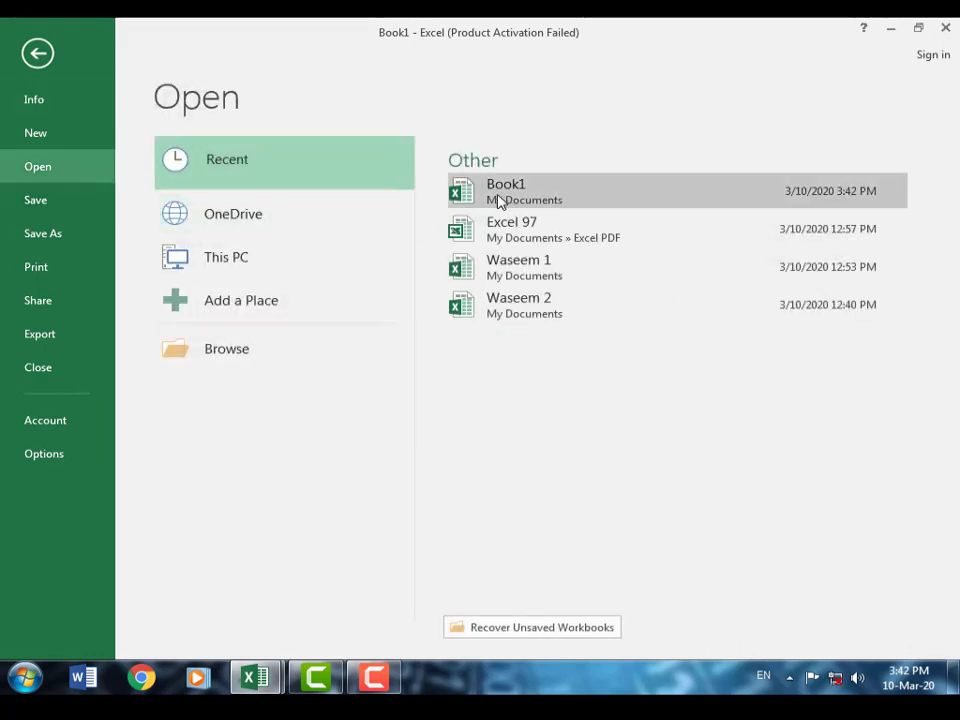
left_click(499, 195)
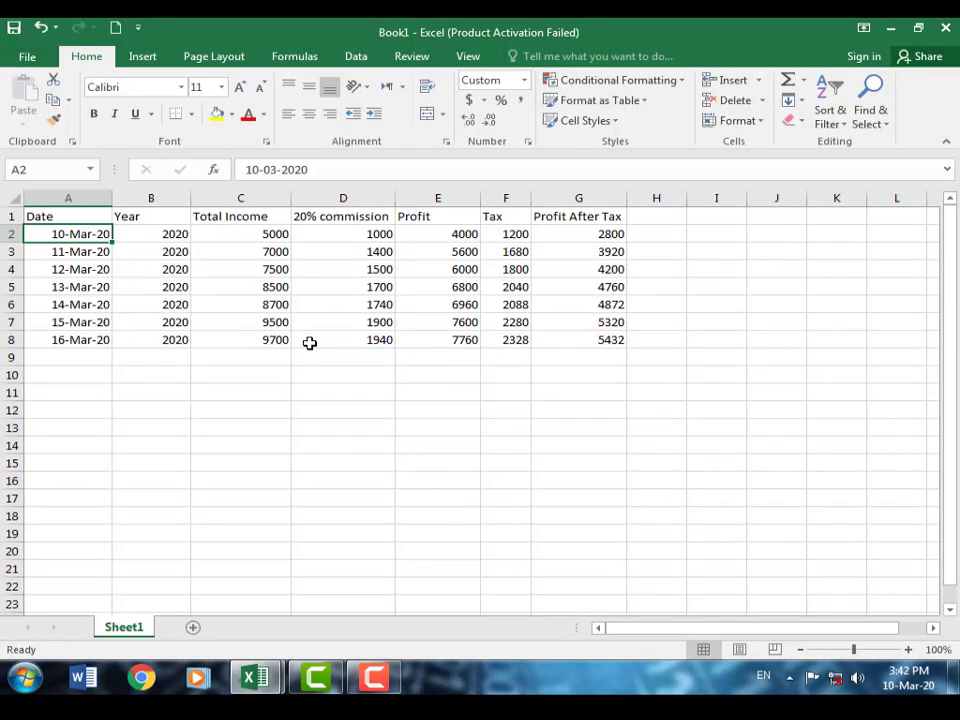
Try a Greater Than 1500 highlight rule with Light Red Fill with Dark Red Text on the 20% commission values in D2:D8.
left_click(353, 235)
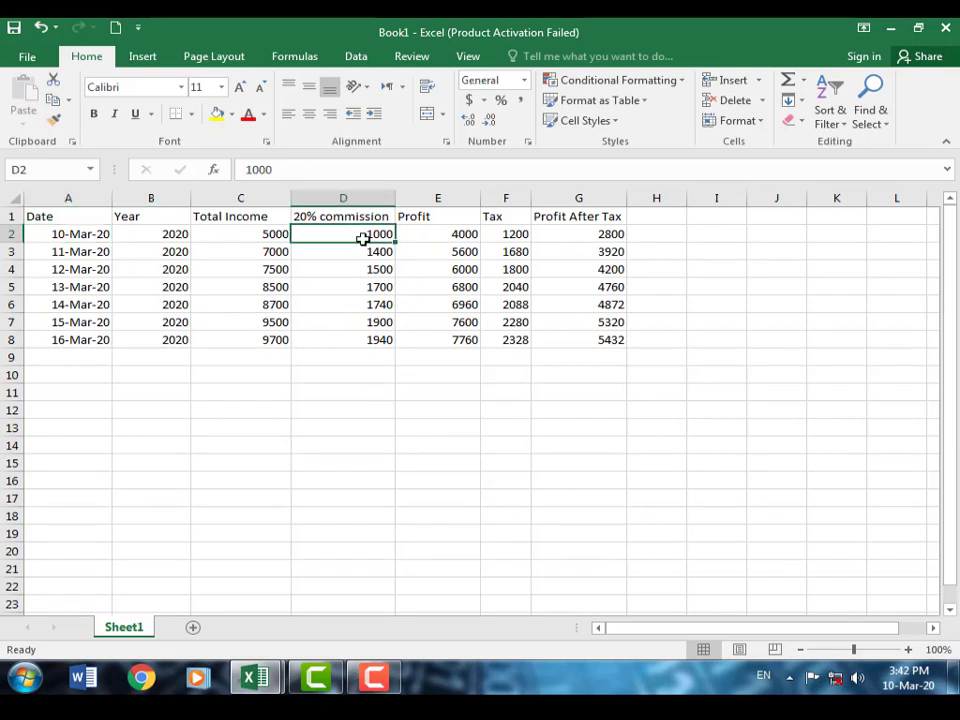
left_click_drag(356, 234, 368, 340)
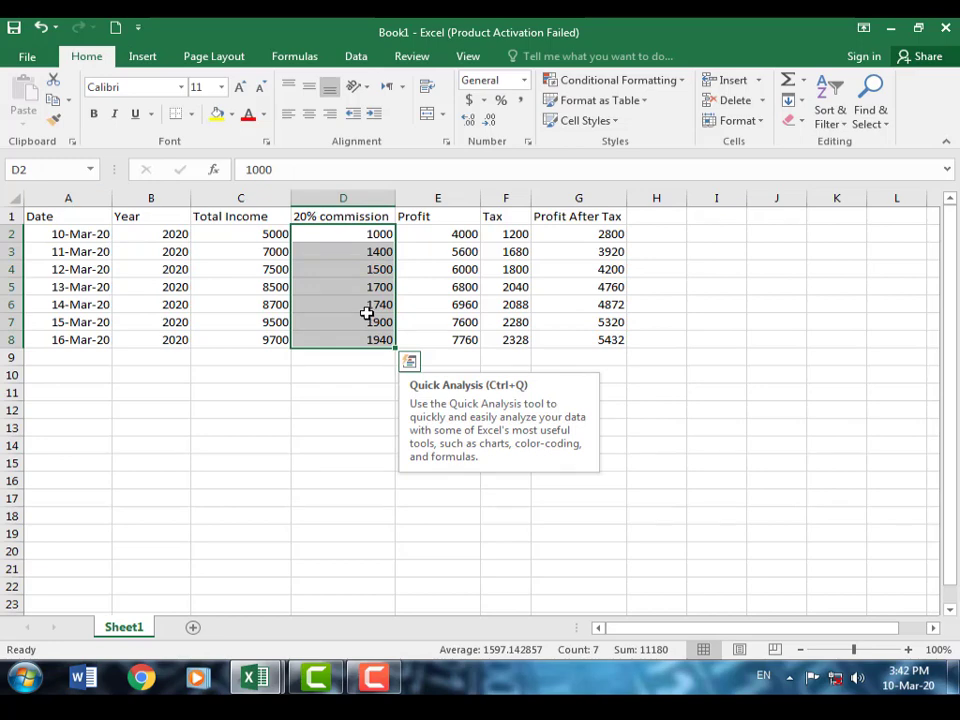
left_click(658, 83)
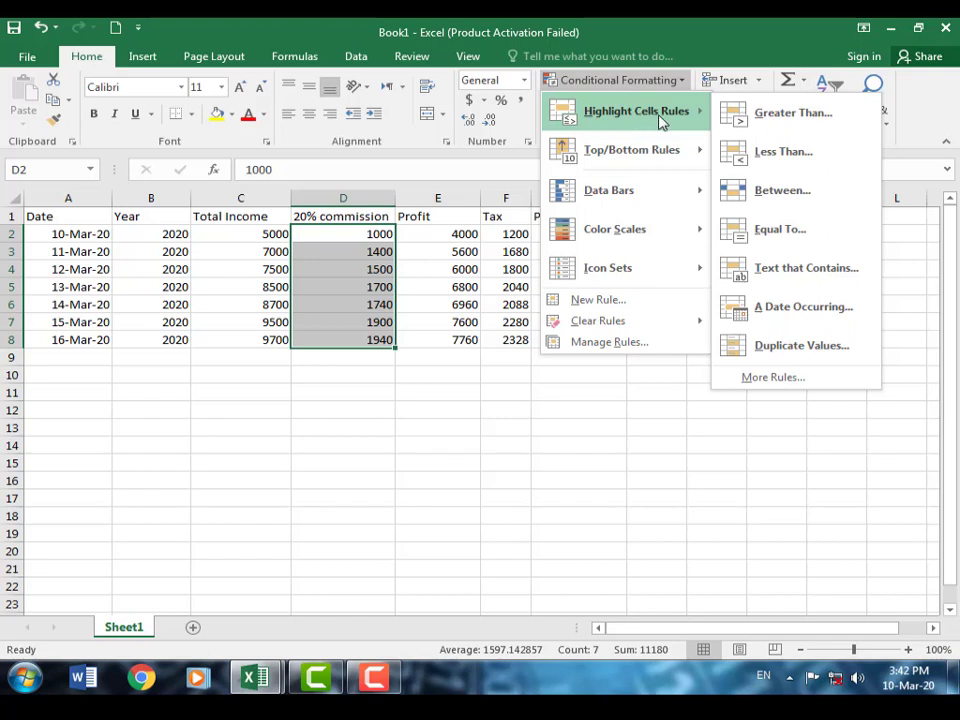
left_click(810, 122)
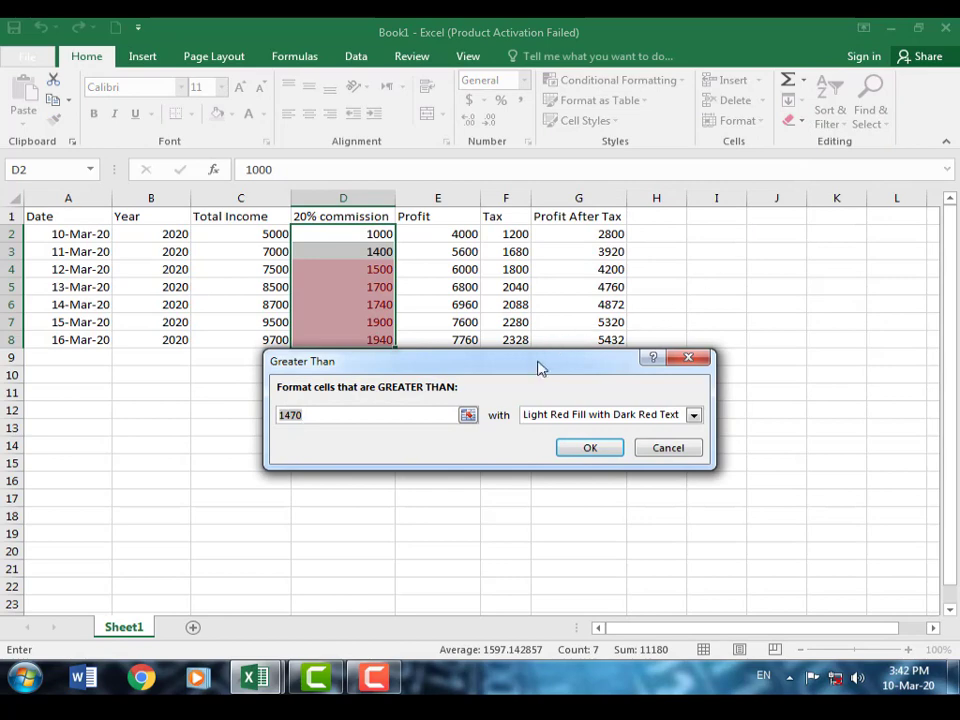
left_click_drag(521, 373, 540, 428)
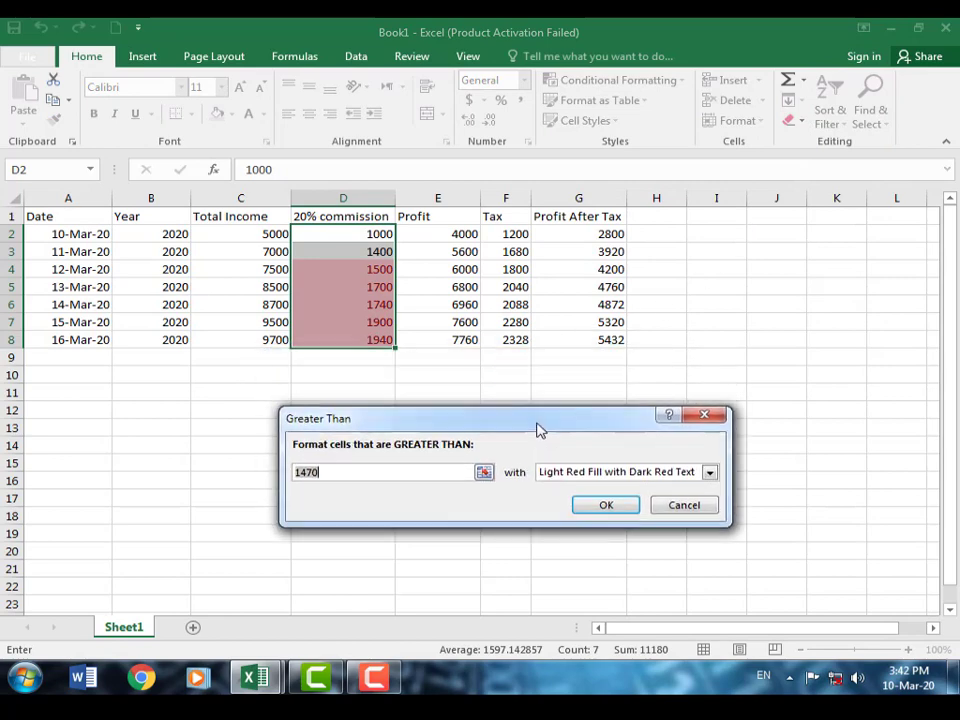
left_click(331, 475)
key("BackSpace")
key("BackSpace")
key("BackSpace")
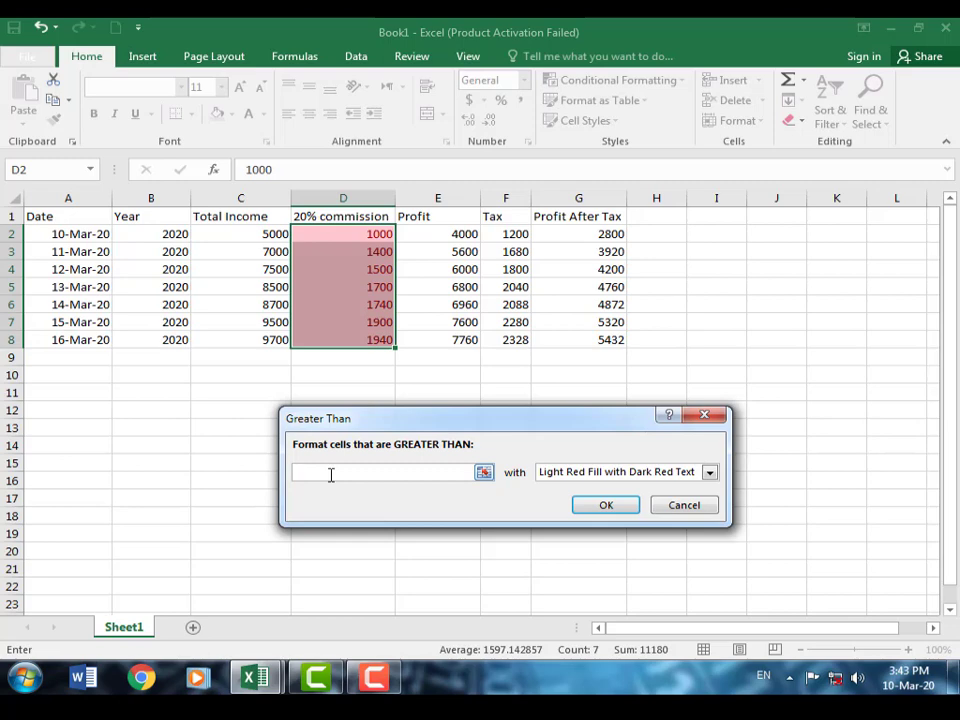
type("00")
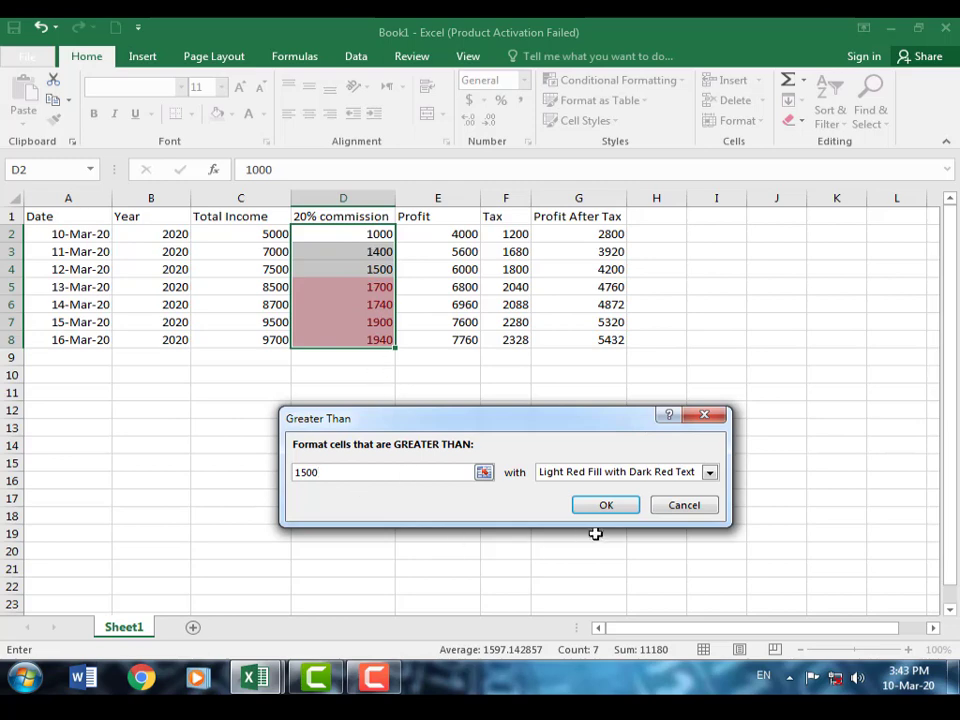
left_click(688, 507)
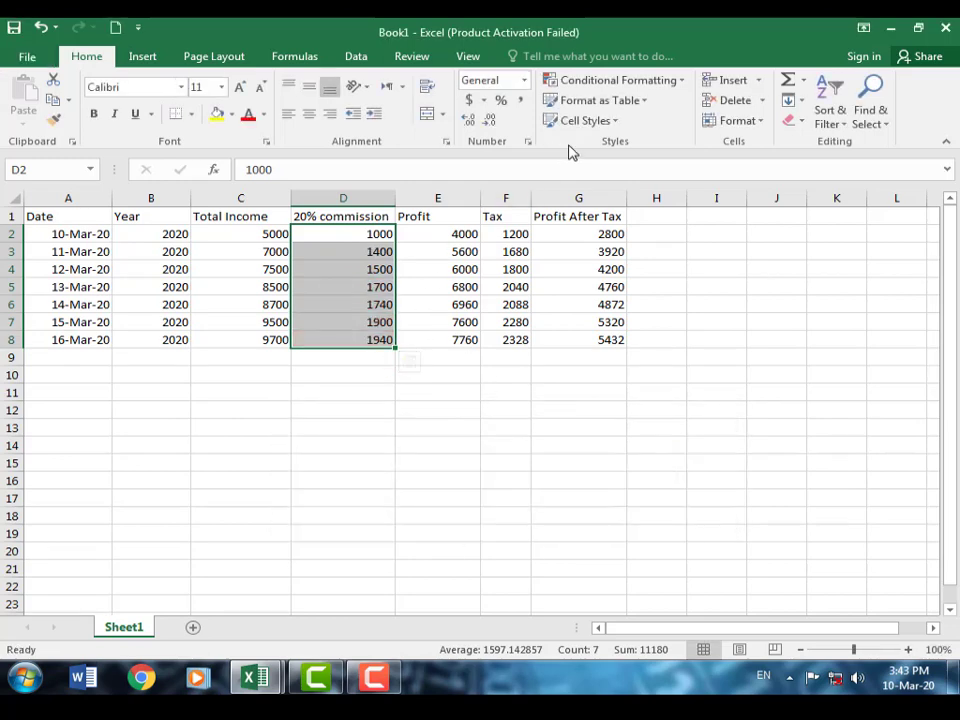
Try a Less Than 1400 highlight rule with Light Red Fill with Dark Red Text on the commission values in D2:D8.
left_click(668, 82)
mouse_move(672, 112)
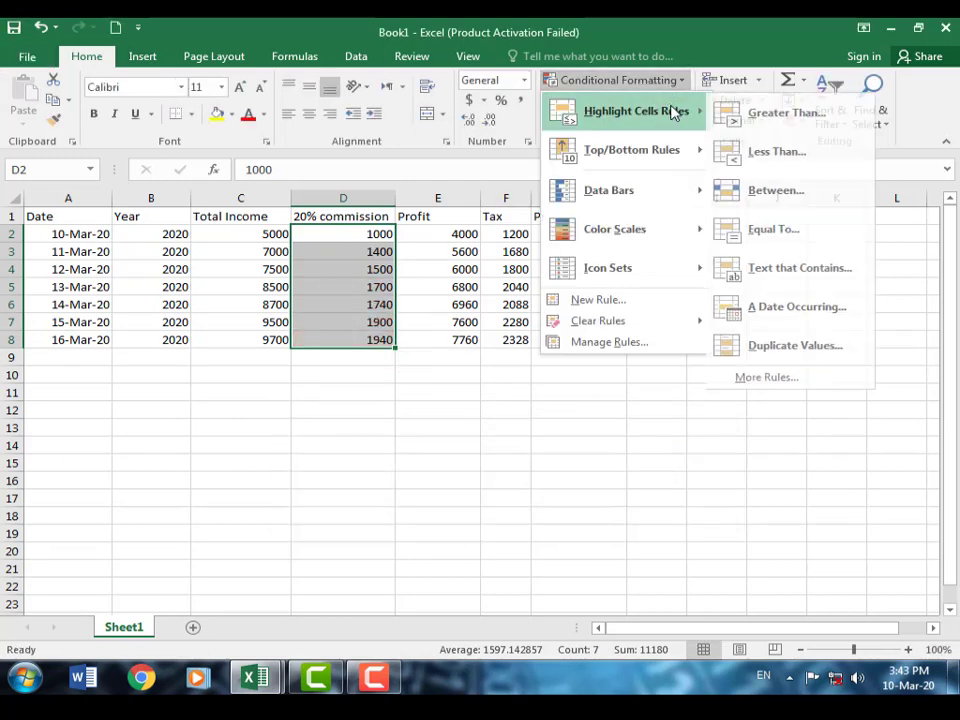
left_click(781, 155)
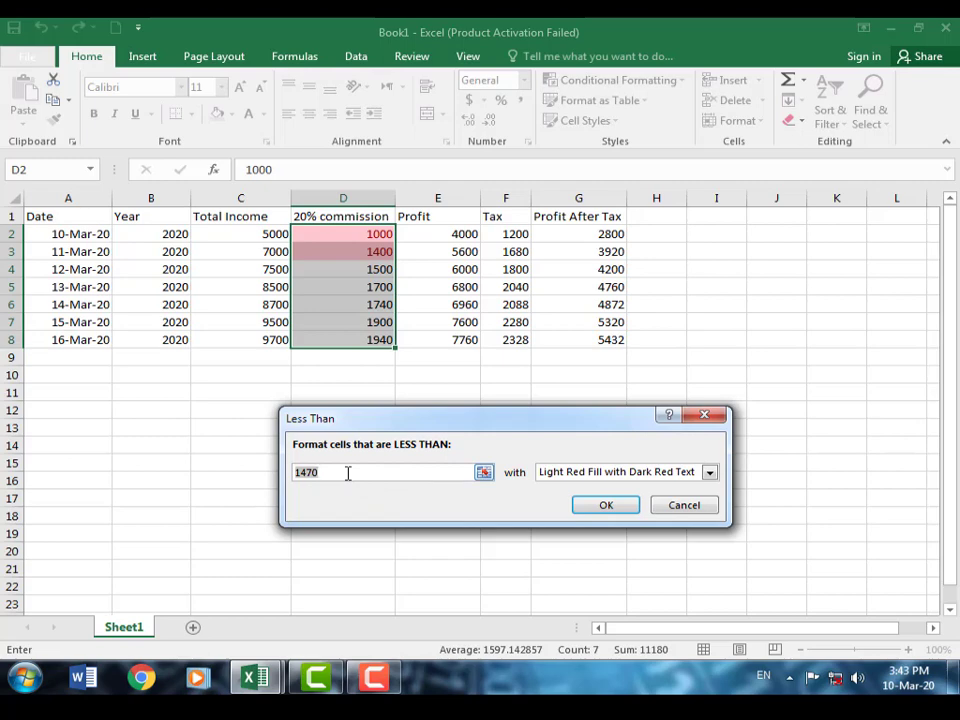
type("14")
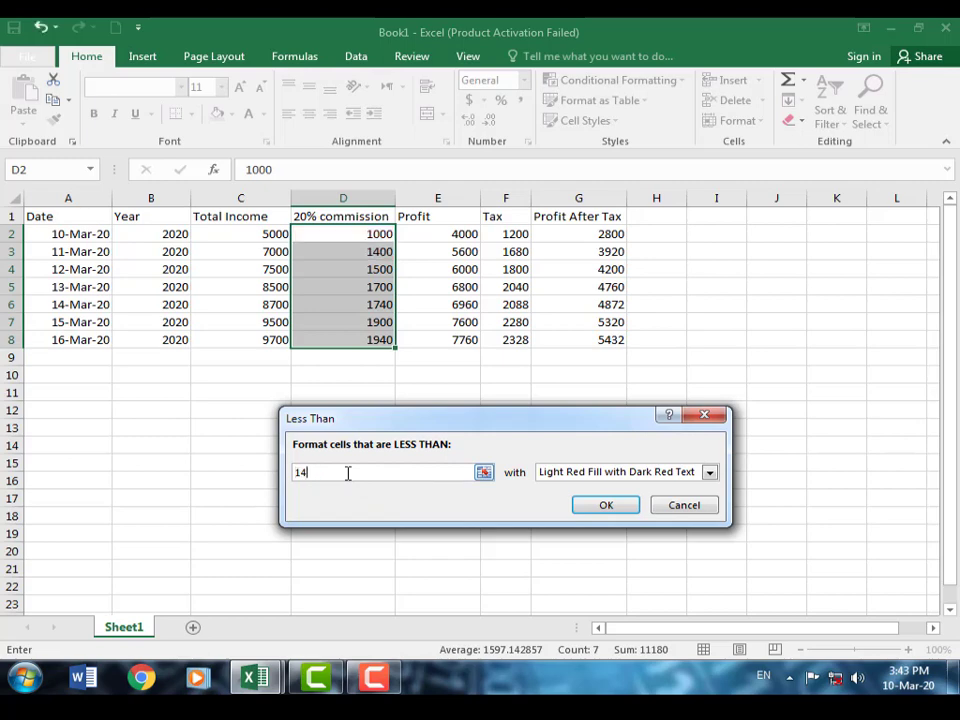
type("00")
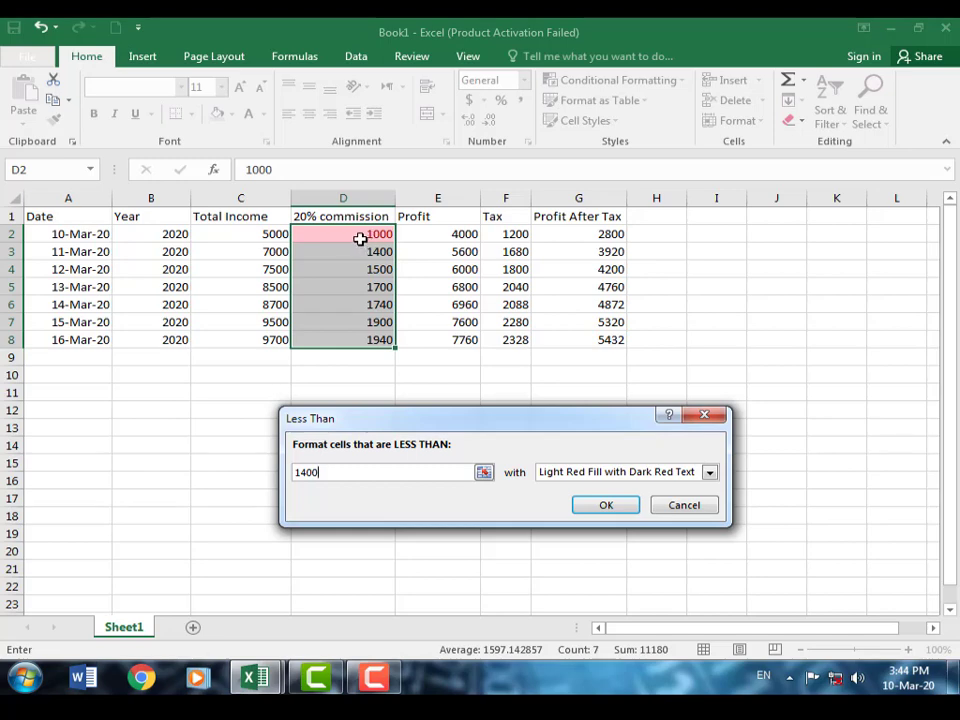
left_click(684, 506)
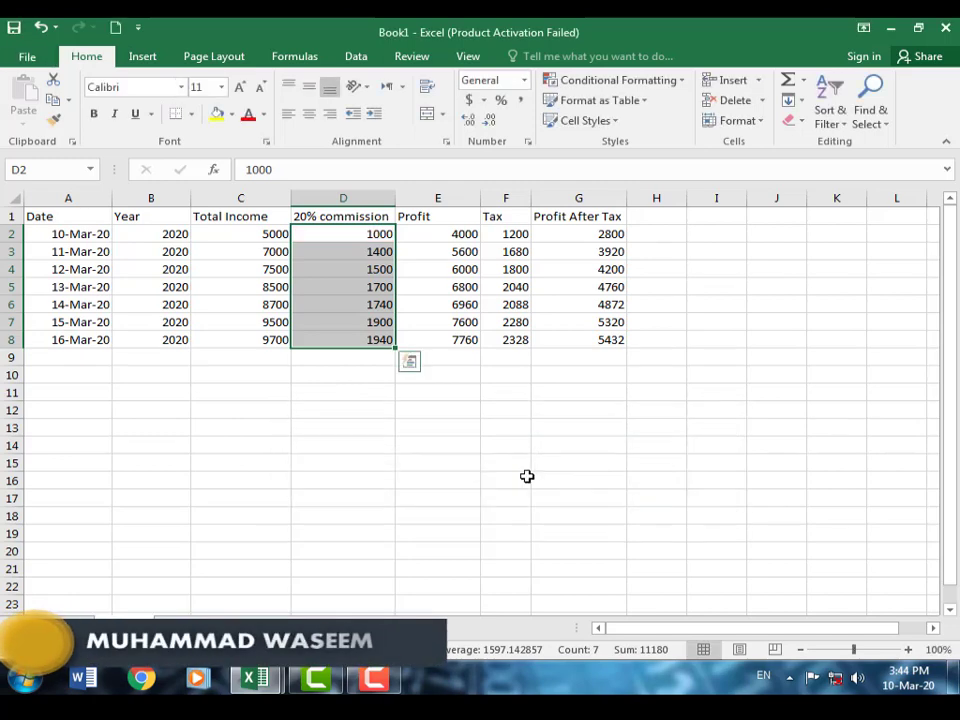
Try a highlight rule for commission values in D2:D8 between 1500 and 2000, with Light Red Fill with Dark Red Text.
left_click(671, 84)
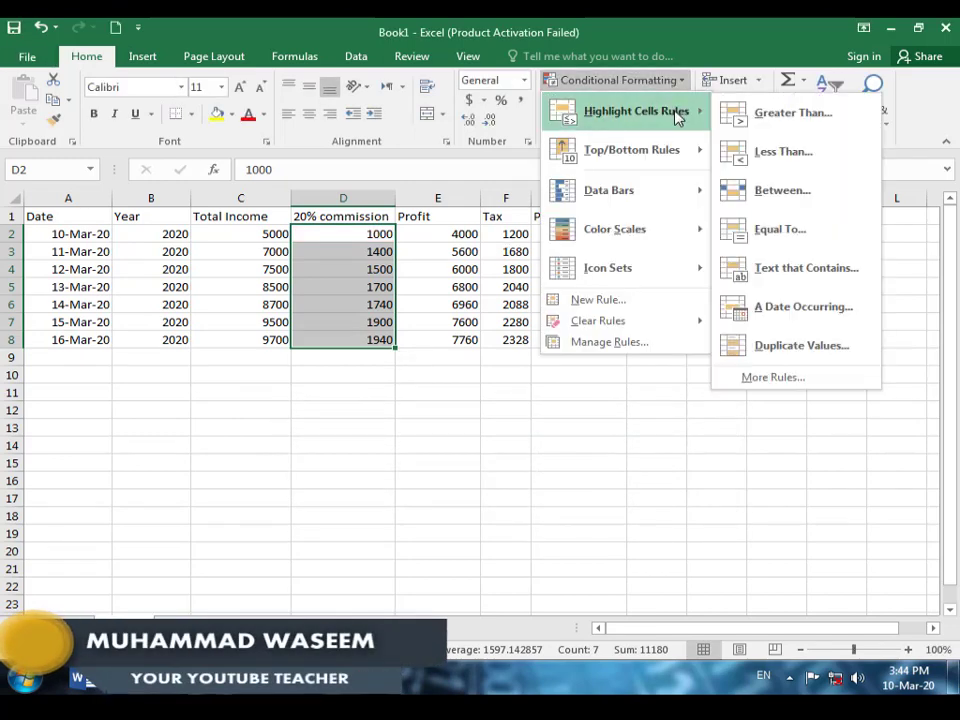
left_click(793, 201)
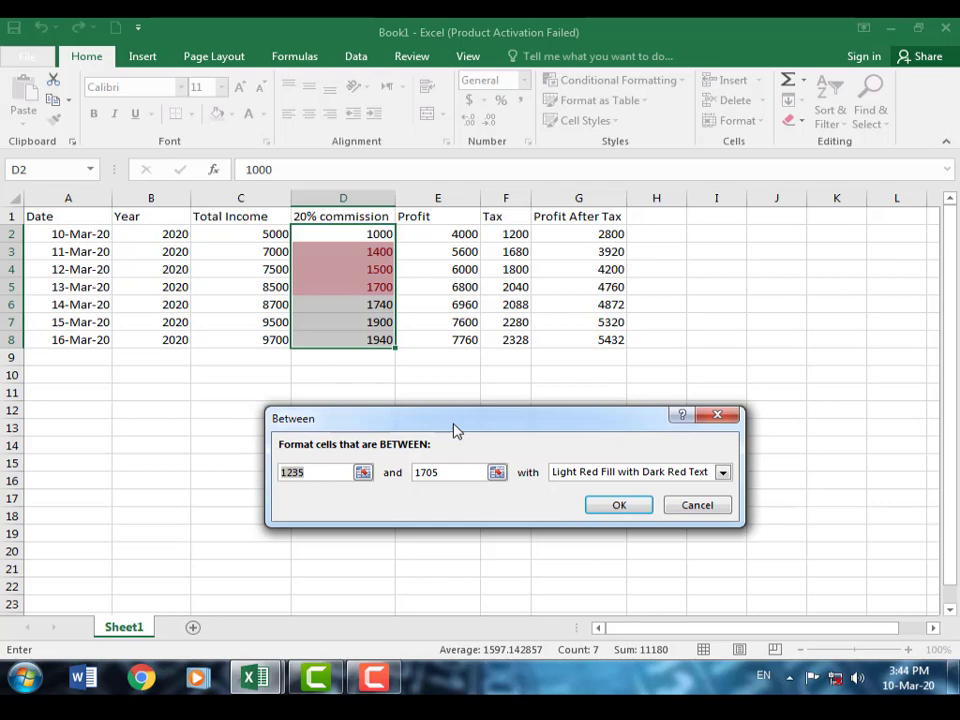
left_click(313, 473)
type("15")
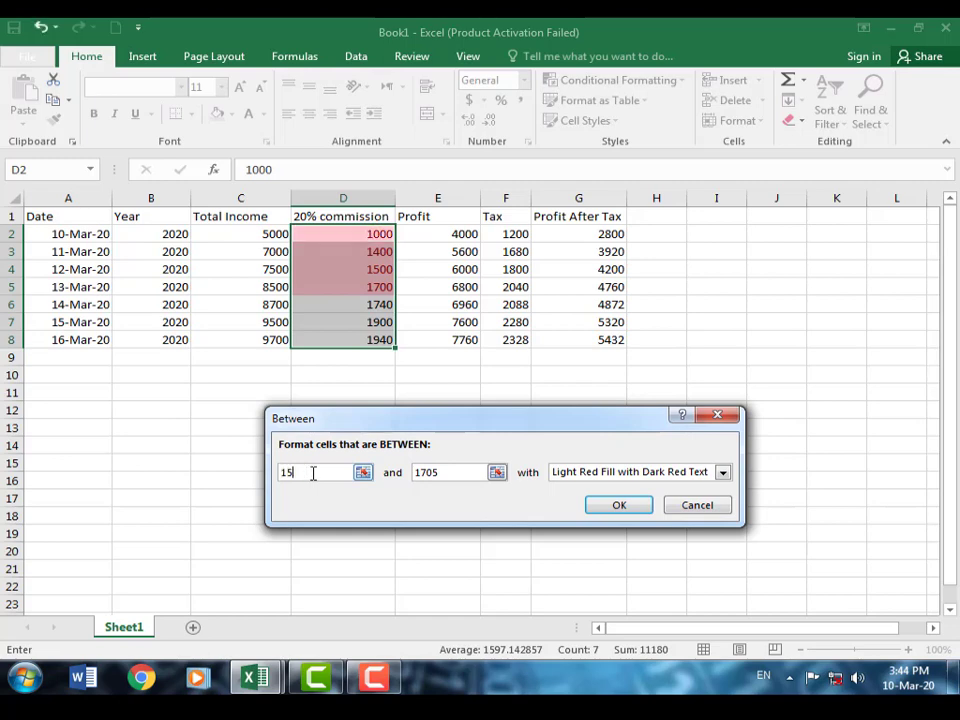
type("00")
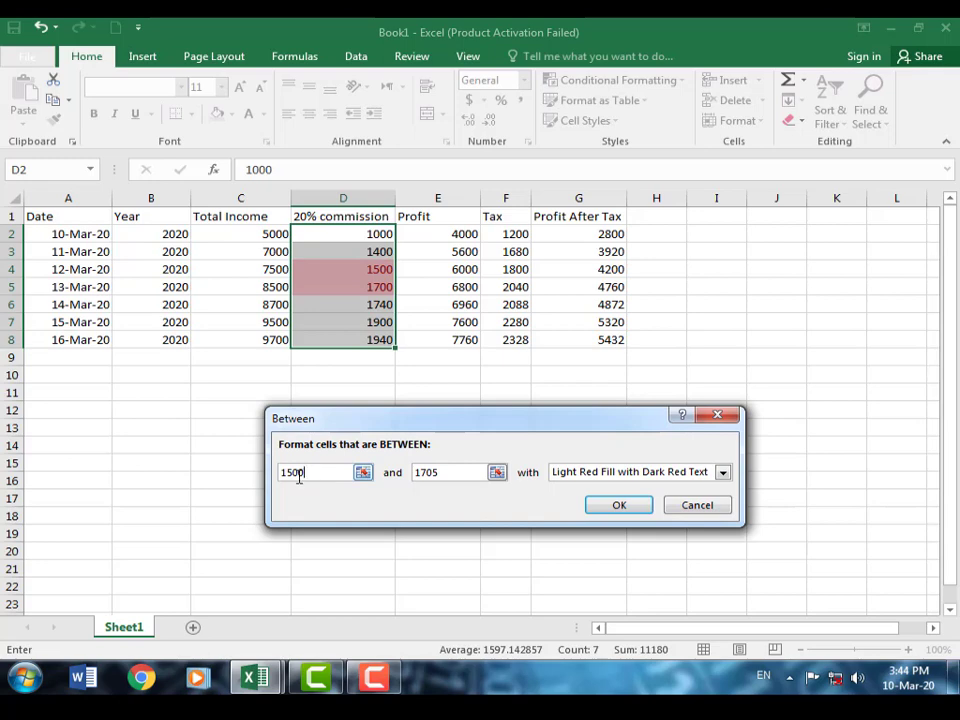
left_click(449, 472)
key("BackSpace")
key("BackSpace")
key("BackSpace")
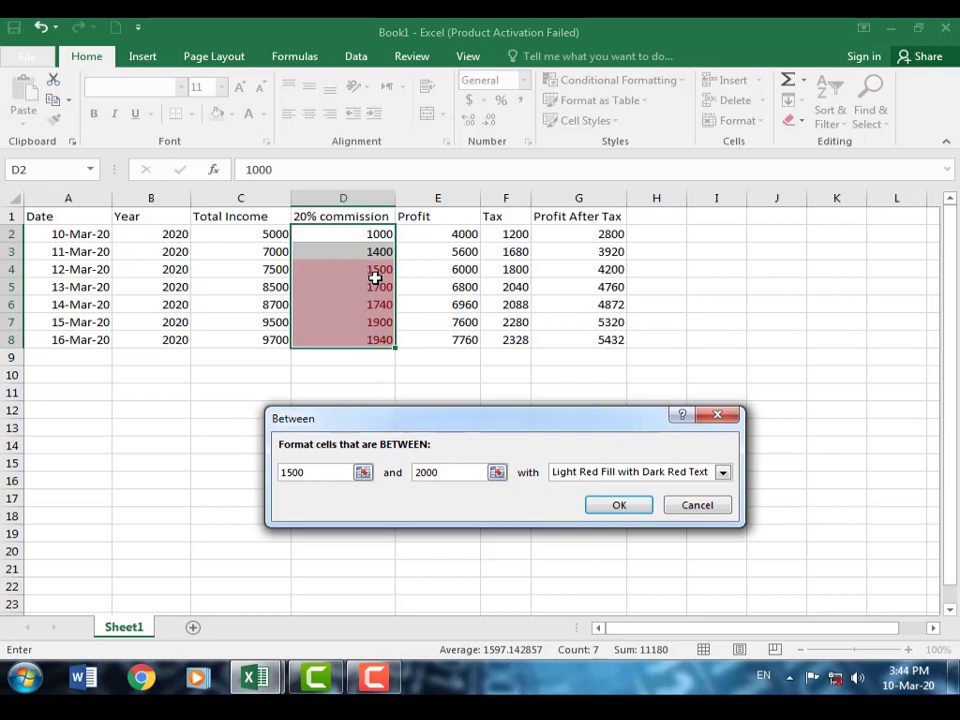
left_click(697, 505)
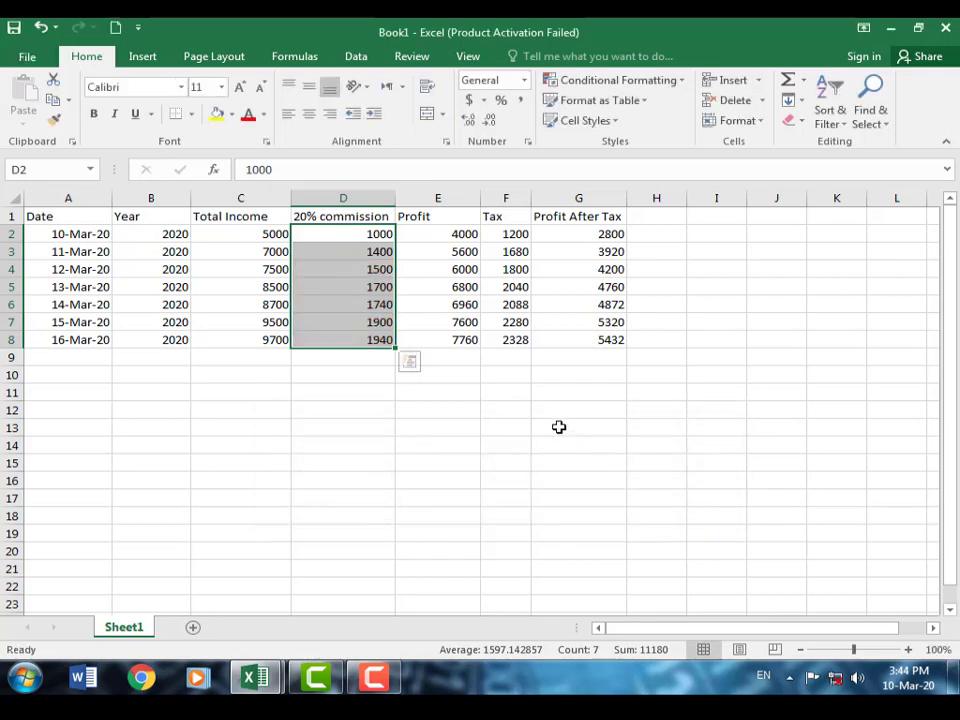
Try an Equal To 1000 highlight rule with Light Red Fill with Dark Red Text on the commission values in D2:D8.
left_click(662, 88)
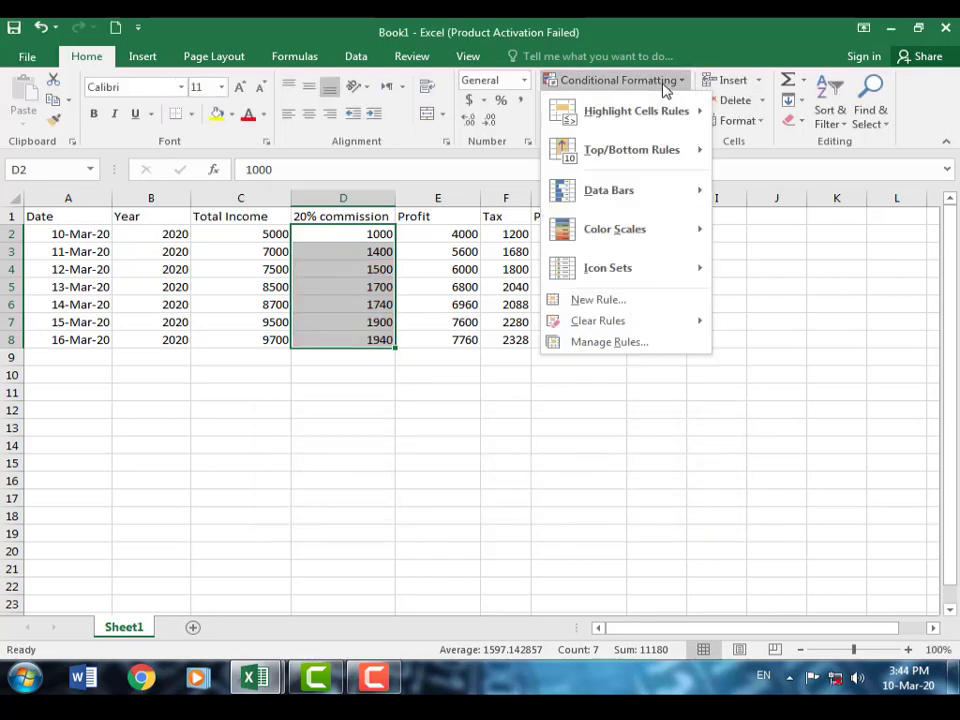
mouse_move(655, 112)
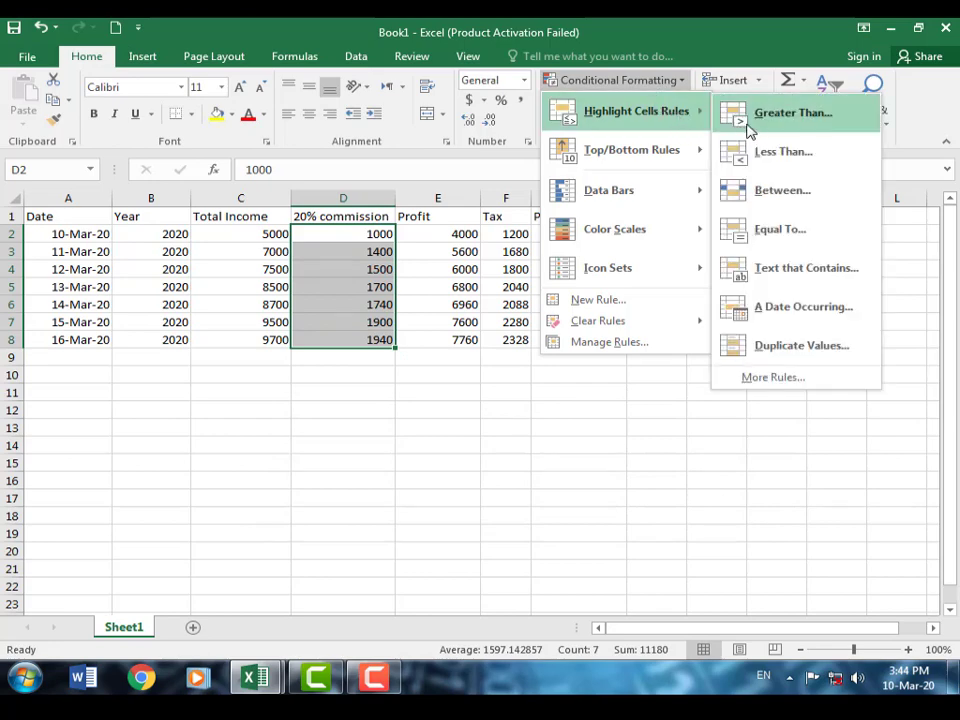
left_click(798, 242)
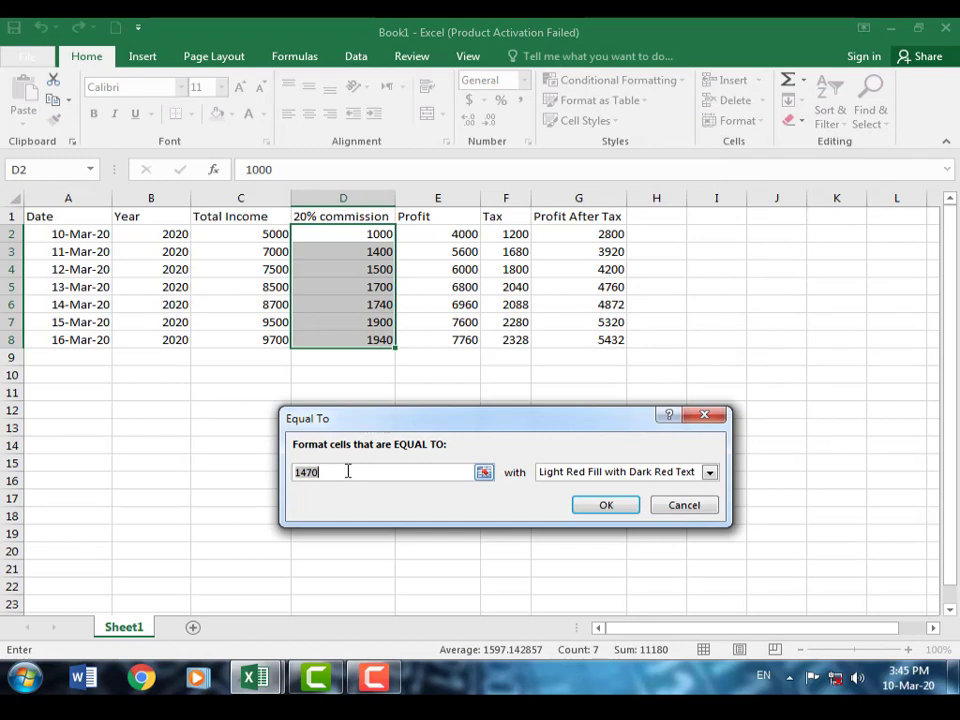
type("1000")
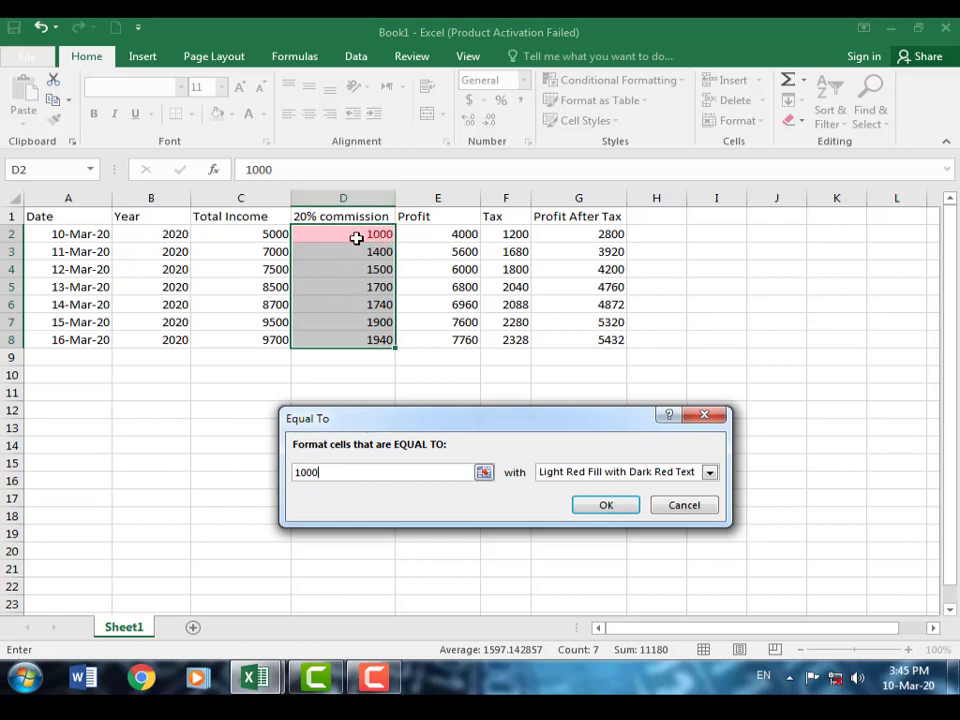
left_click(700, 507)
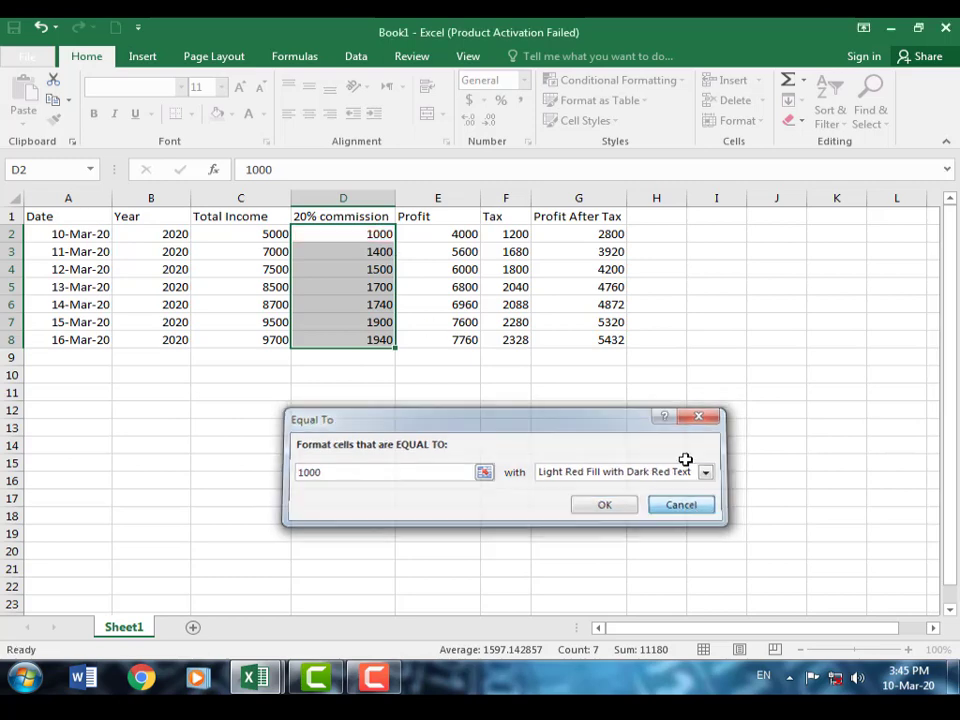
Try a Text that Contains 1740 highlight rule with Light Red Fill with Dark Red Text on the commission values in D2:D8.
left_click(672, 88)
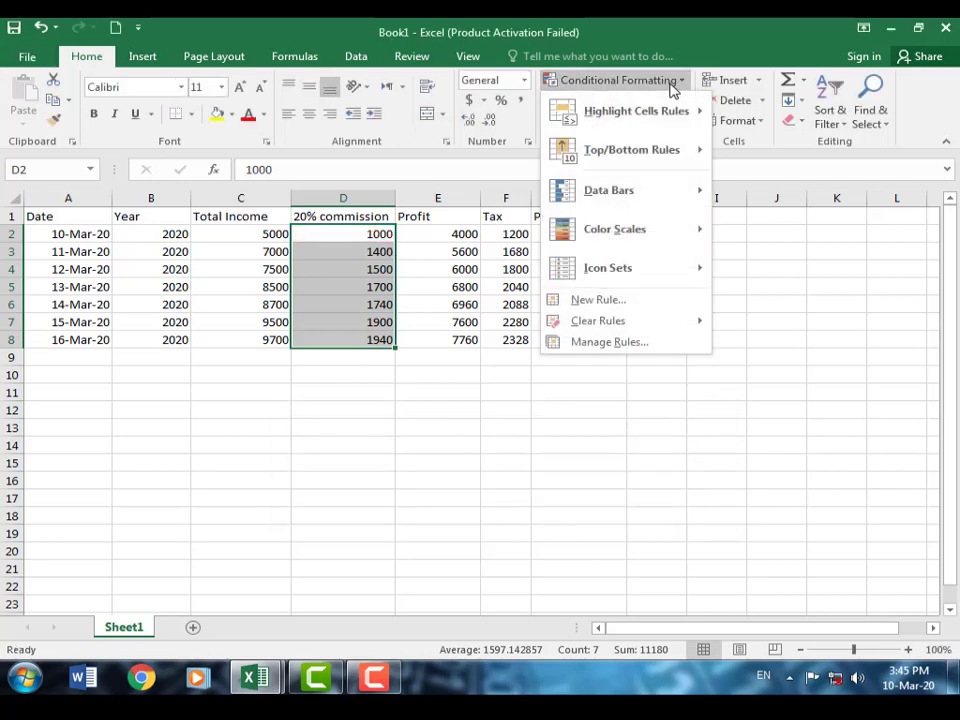
mouse_move(686, 114)
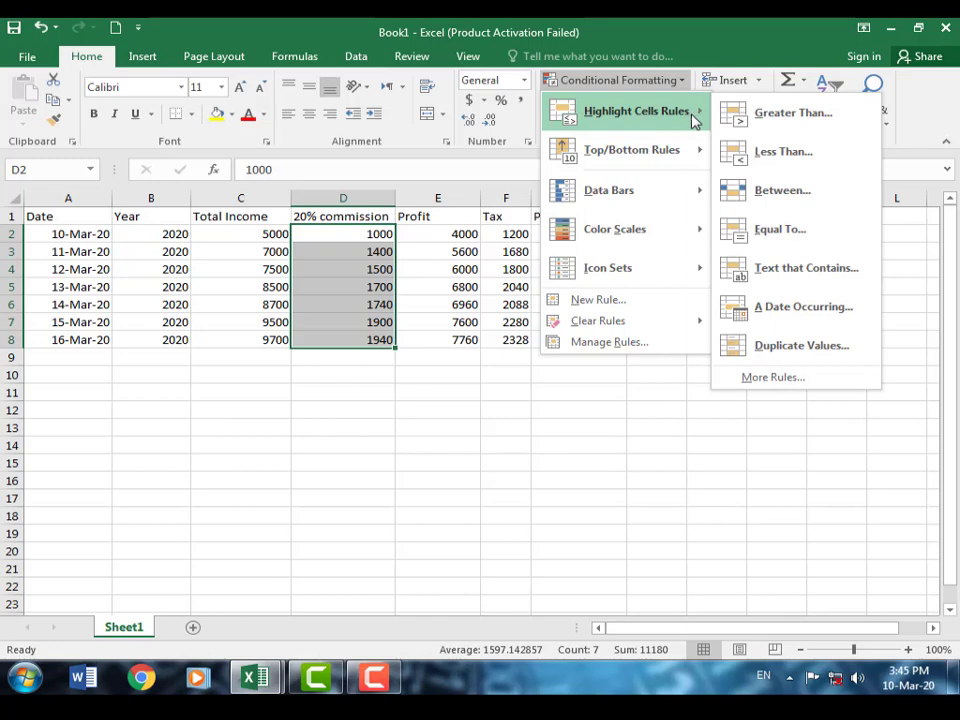
left_click(819, 284)
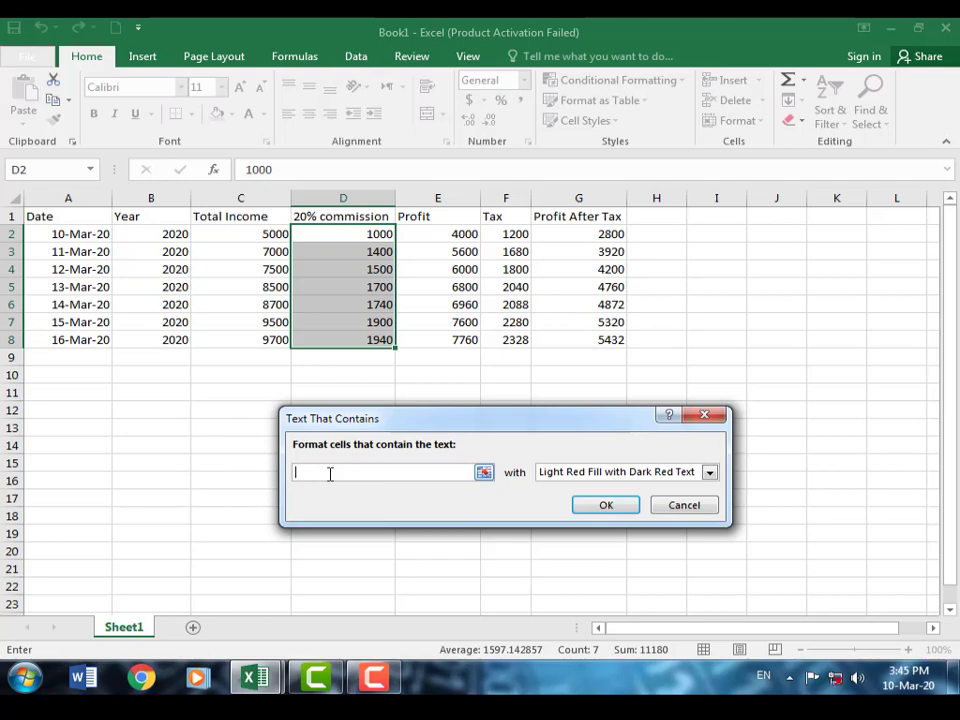
type("1")
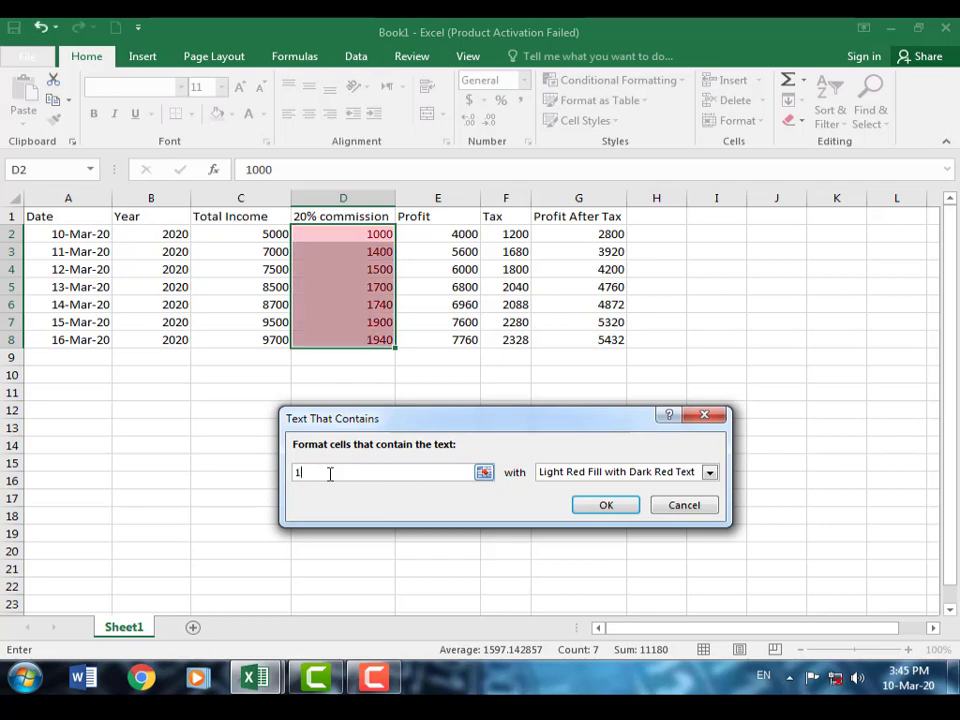
type("740")
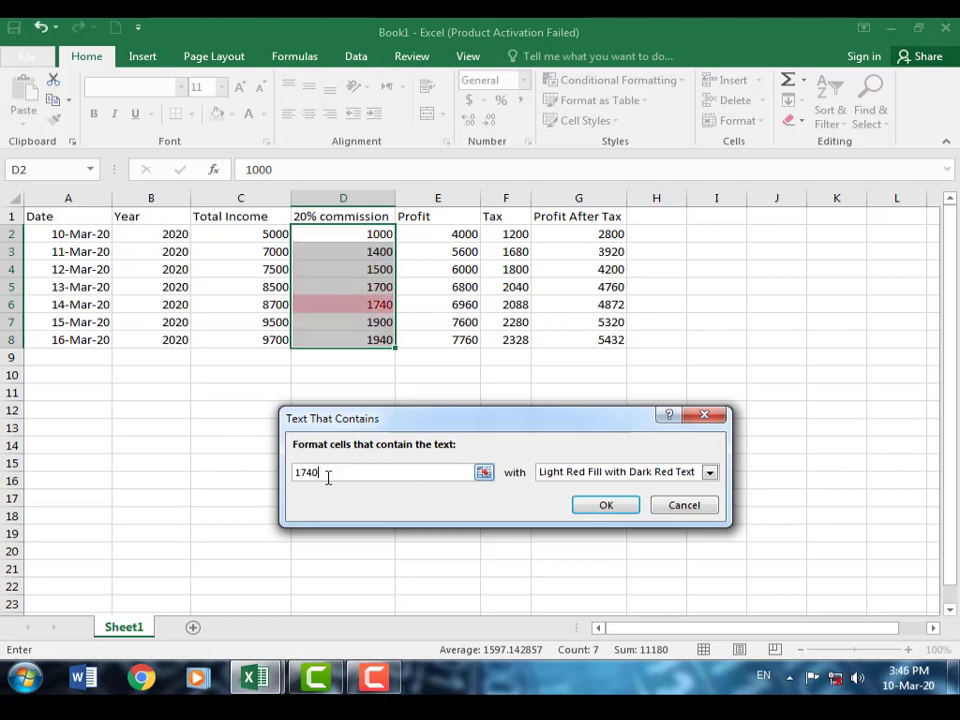
left_click_drag(327, 472, 296, 475)
left_click(697, 512)
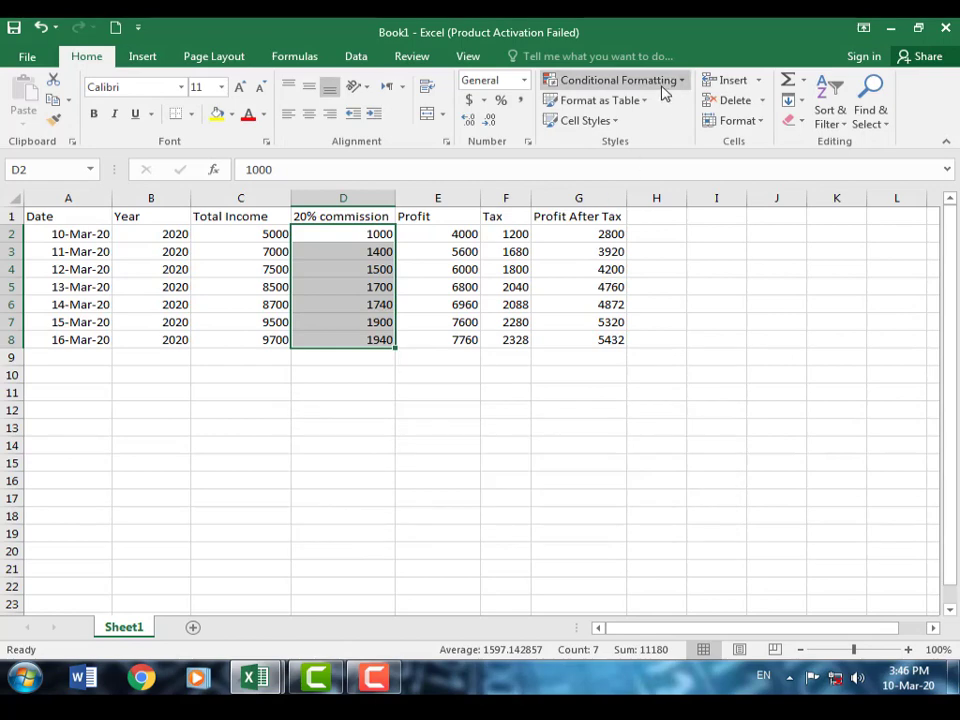
mouse_move(676, 119)
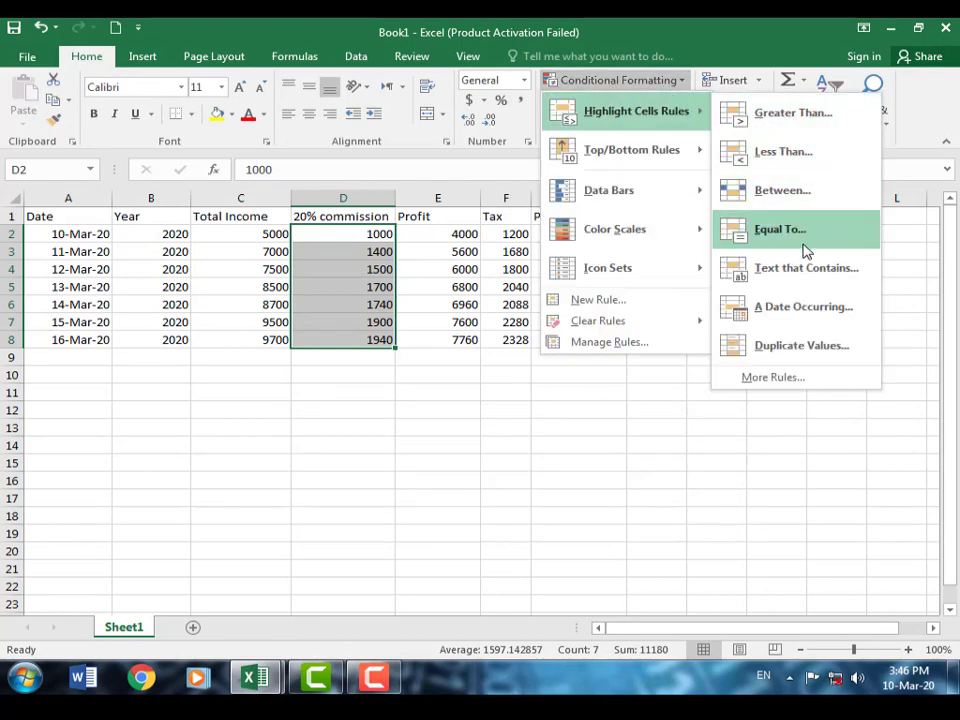
left_click(815, 321)
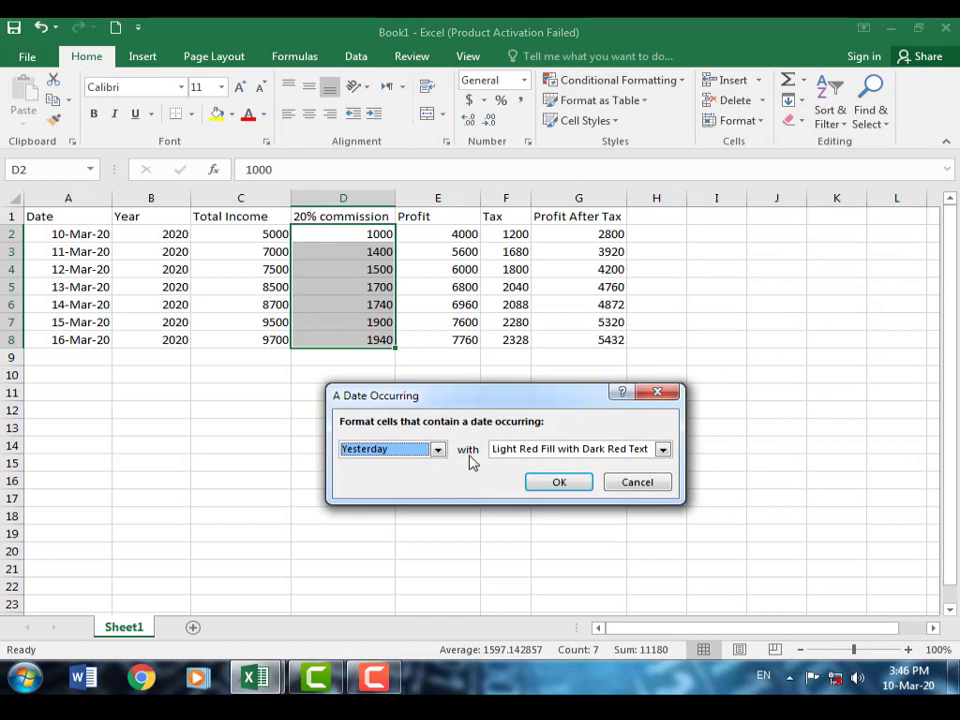
left_click(643, 484)
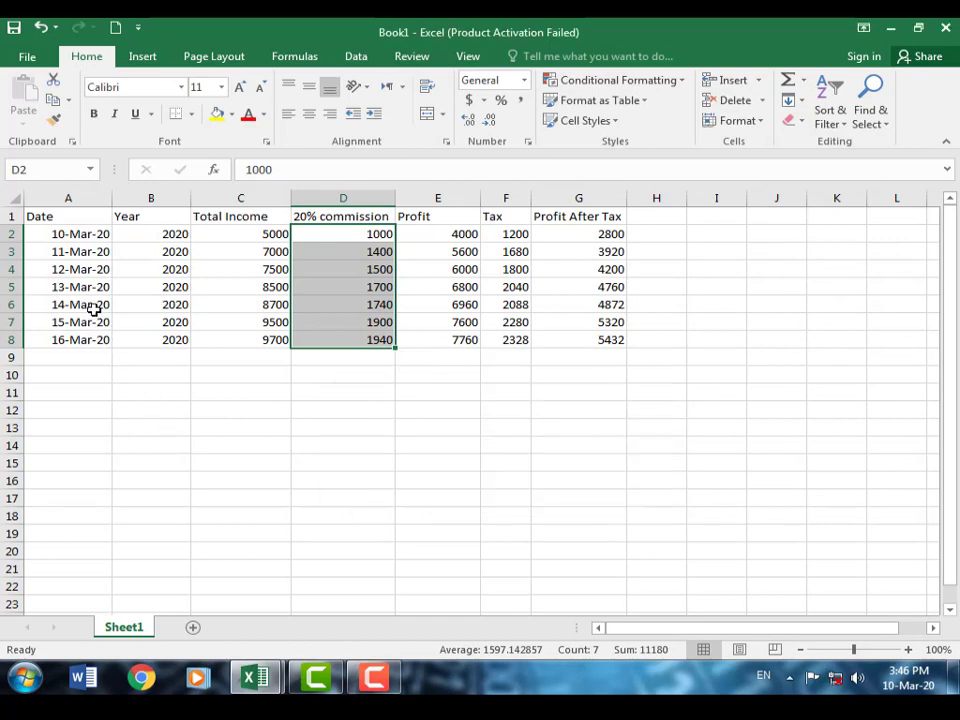
Try a Date Occurring highlight rule on the dates in A2:A8, previewing the Yesterday and Today periods with Light Red Fill with Dark Red Text.
left_click(66, 234)
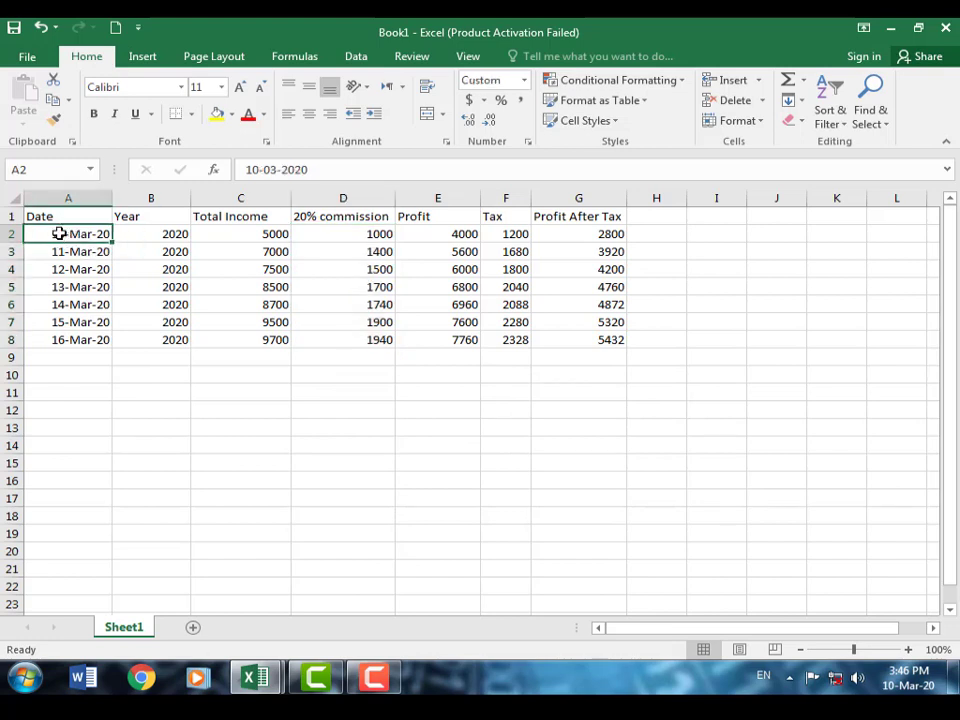
left_click_drag(57, 233, 71, 343)
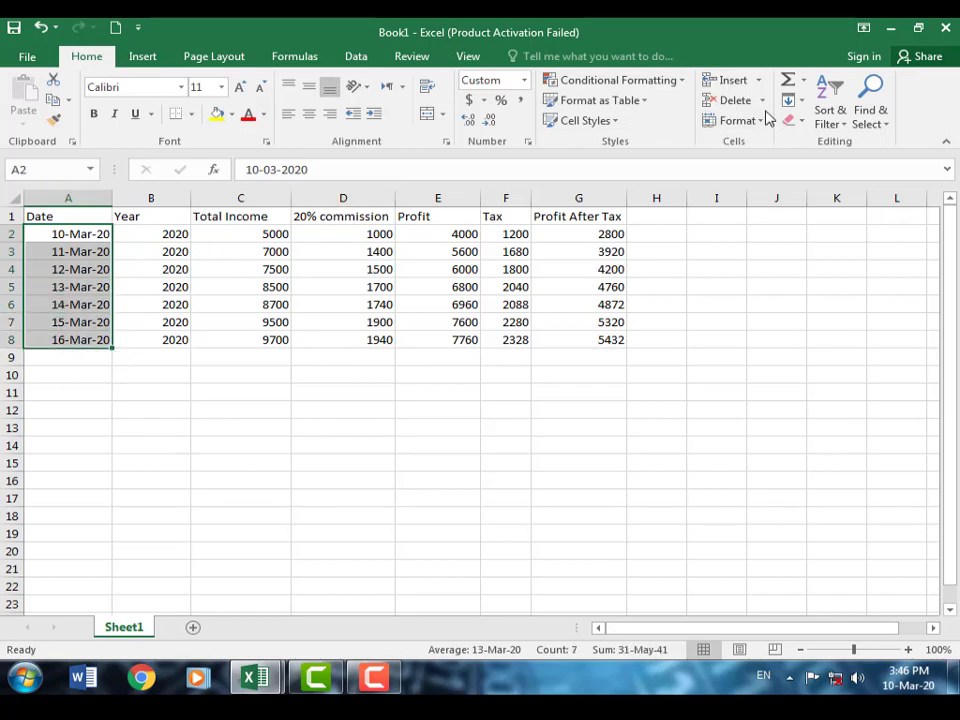
left_click(665, 82)
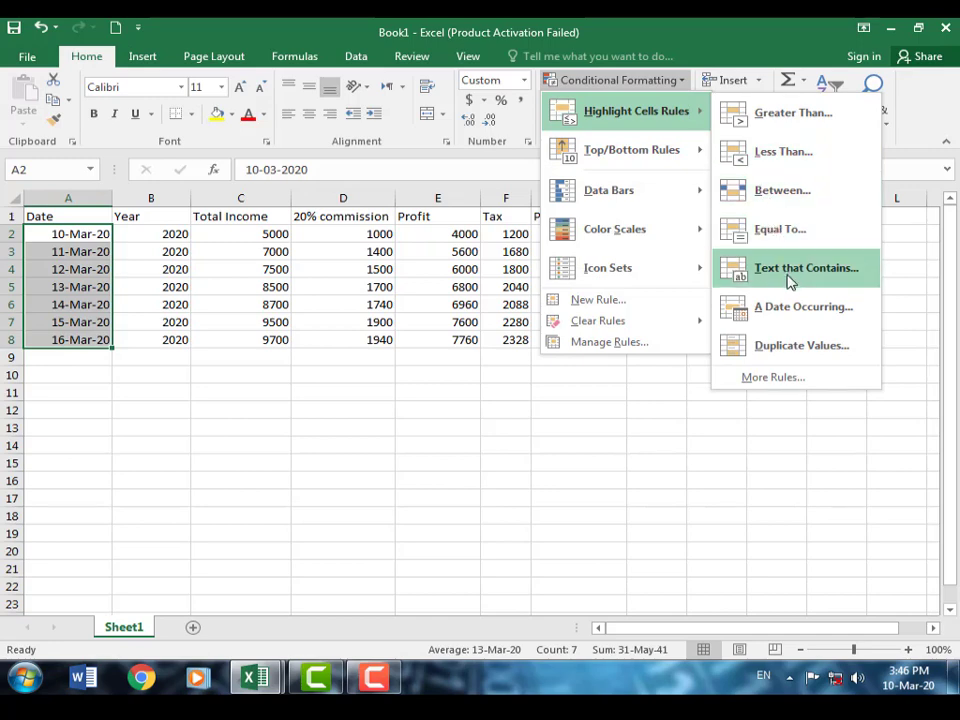
left_click(795, 316)
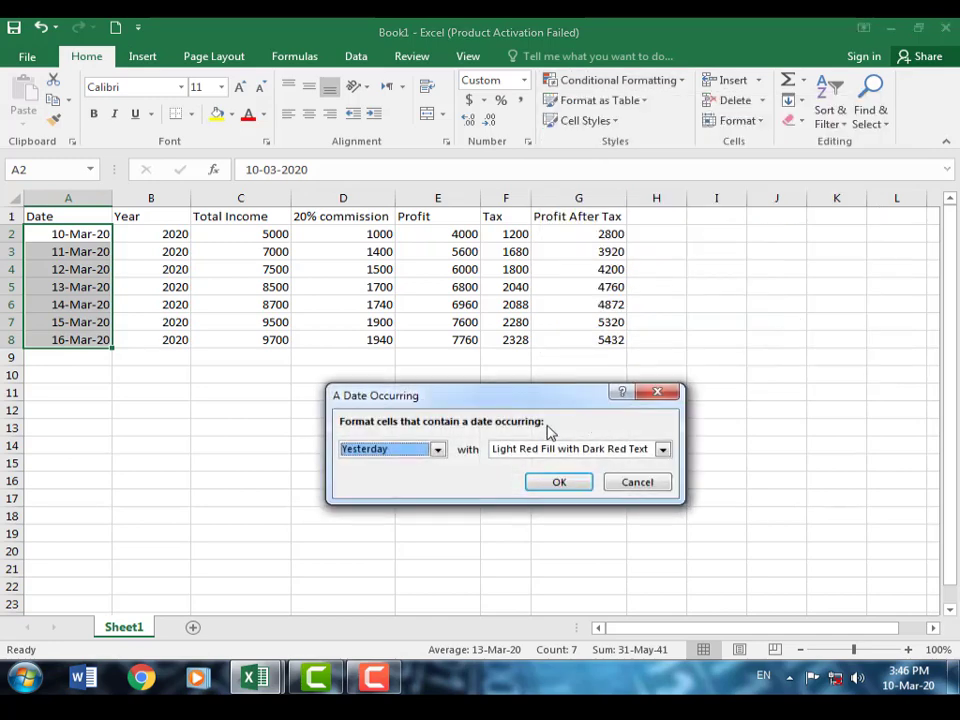
left_click(437, 451)
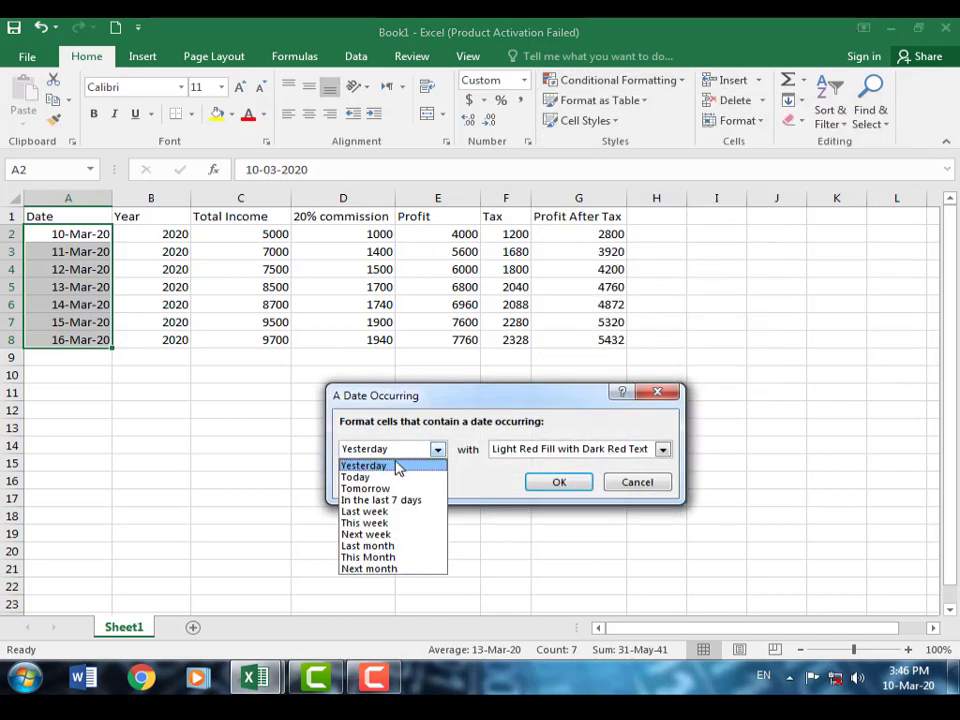
left_click(396, 465)
left_click(437, 451)
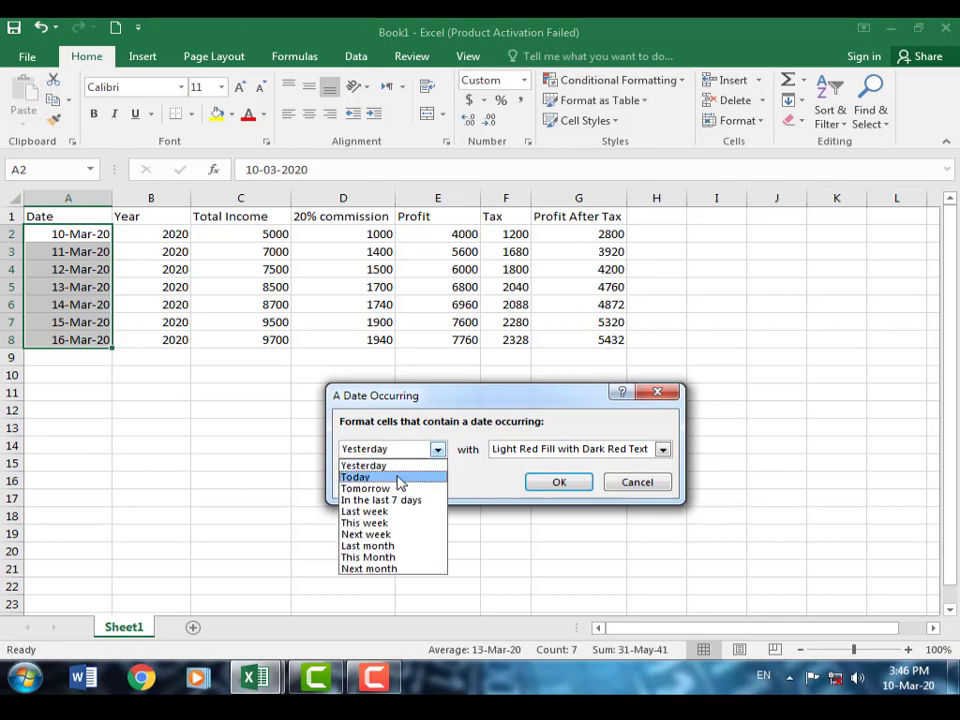
left_click(398, 478)
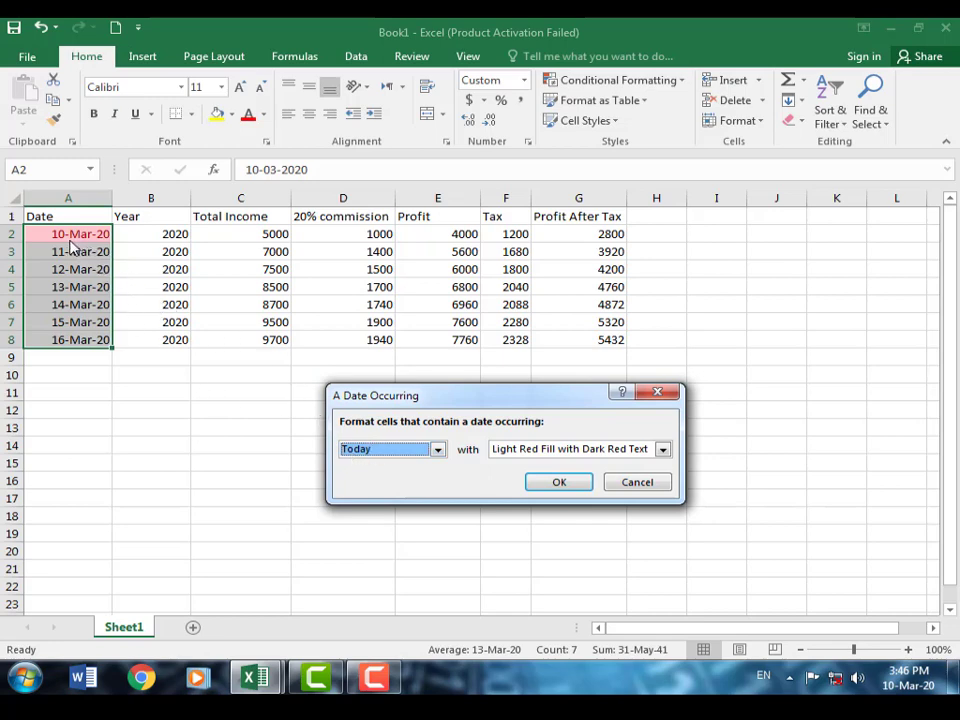
Preview the Tomorrow, In the last 7 days and This Month periods for the date rule on A2:A8, then discard the rule.
left_click(438, 449)
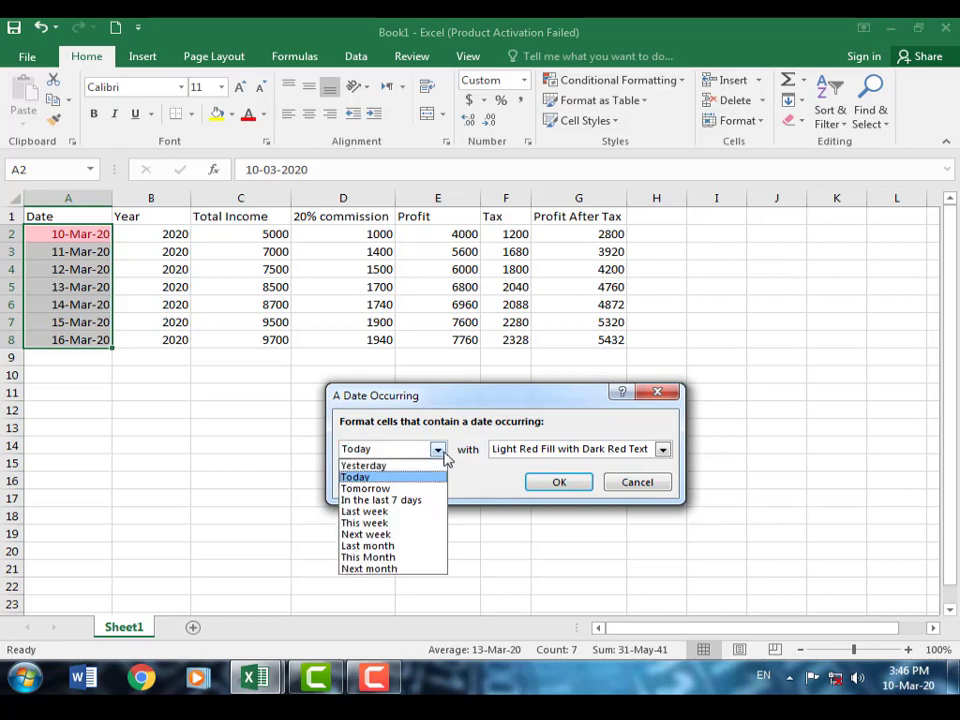
left_click(379, 489)
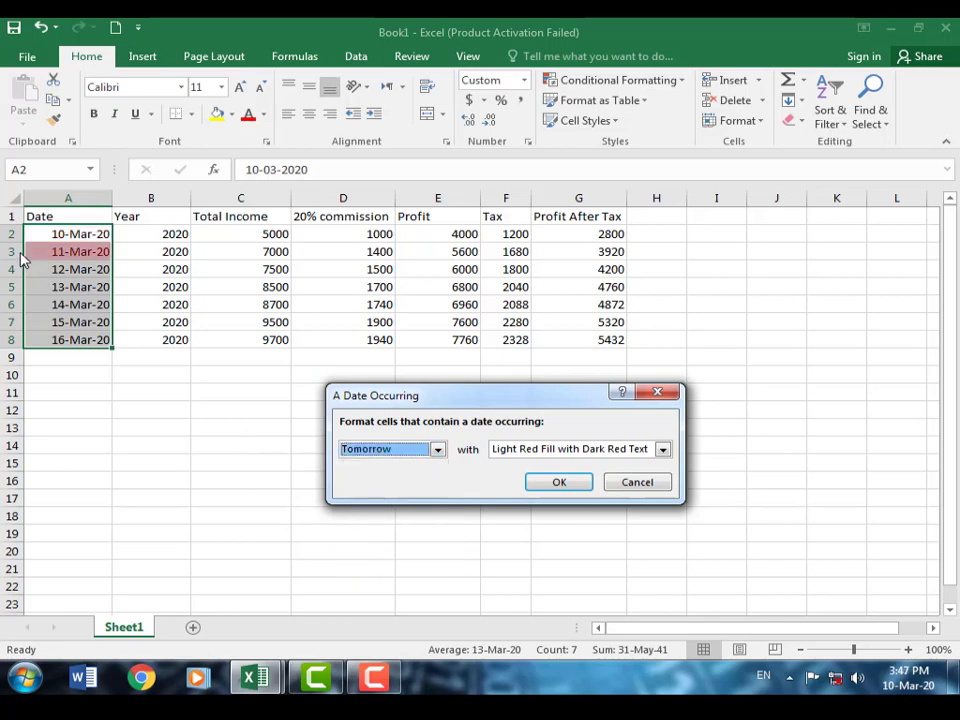
left_click(438, 450)
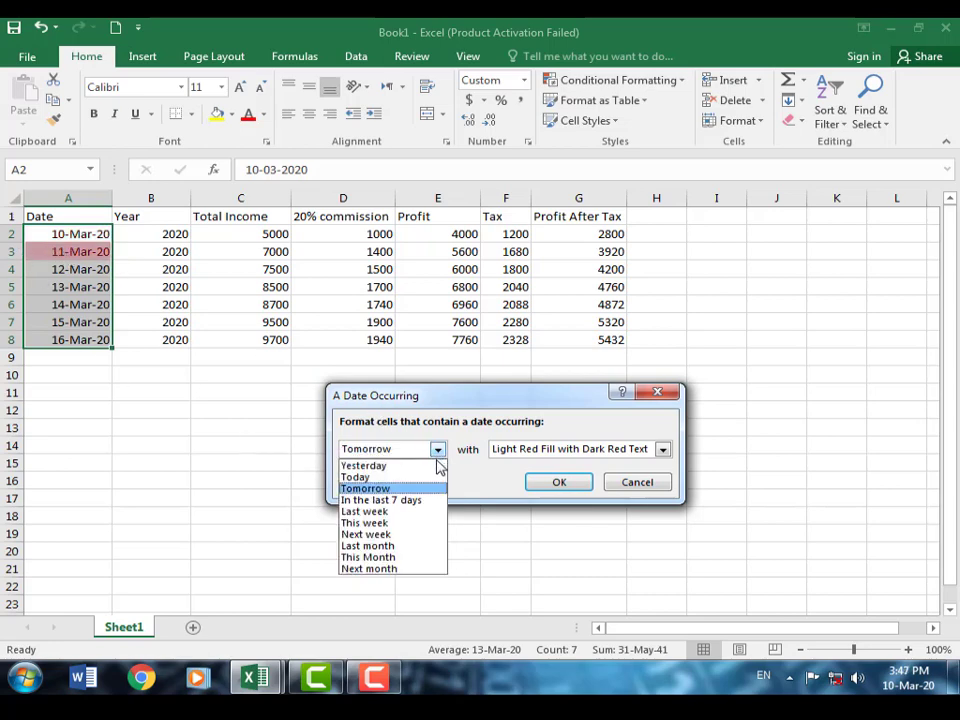
left_click(398, 500)
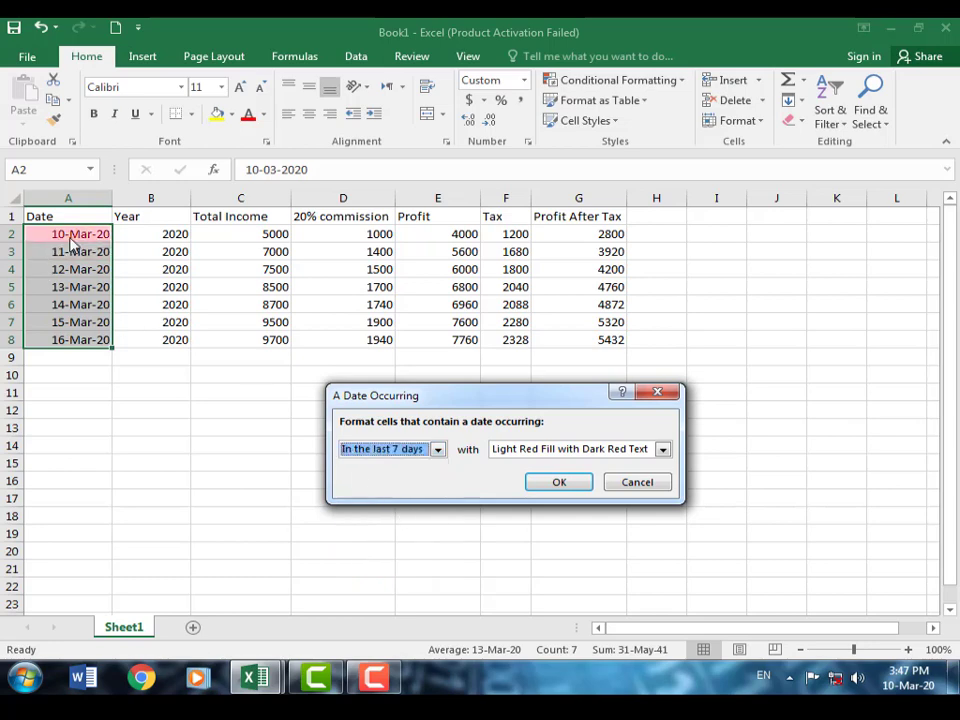
left_click(437, 451)
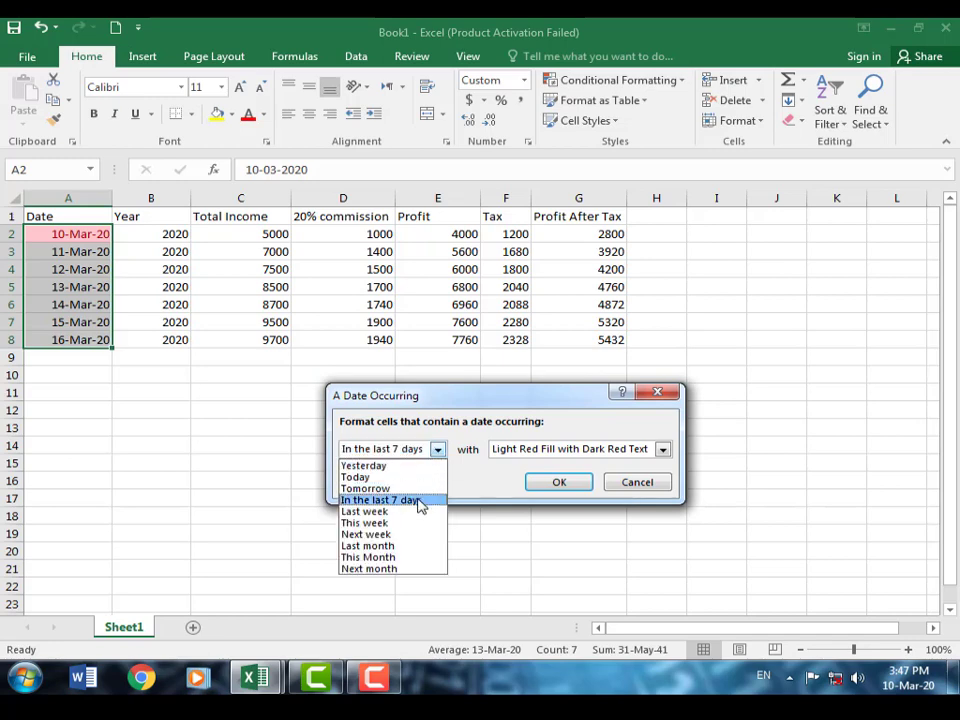
left_click(415, 557)
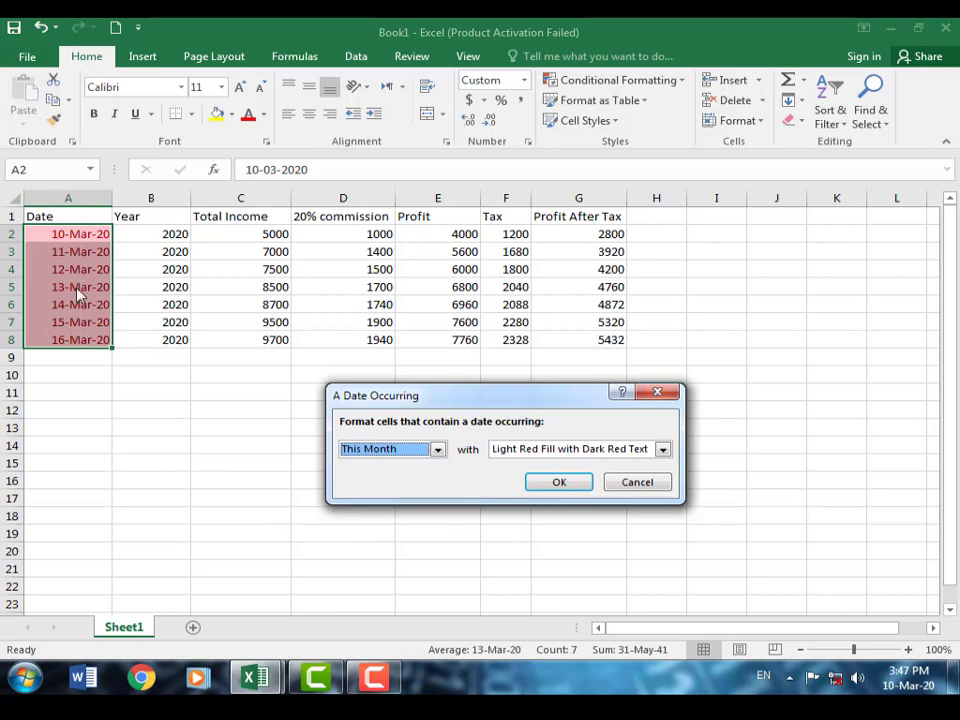
left_click(648, 487)
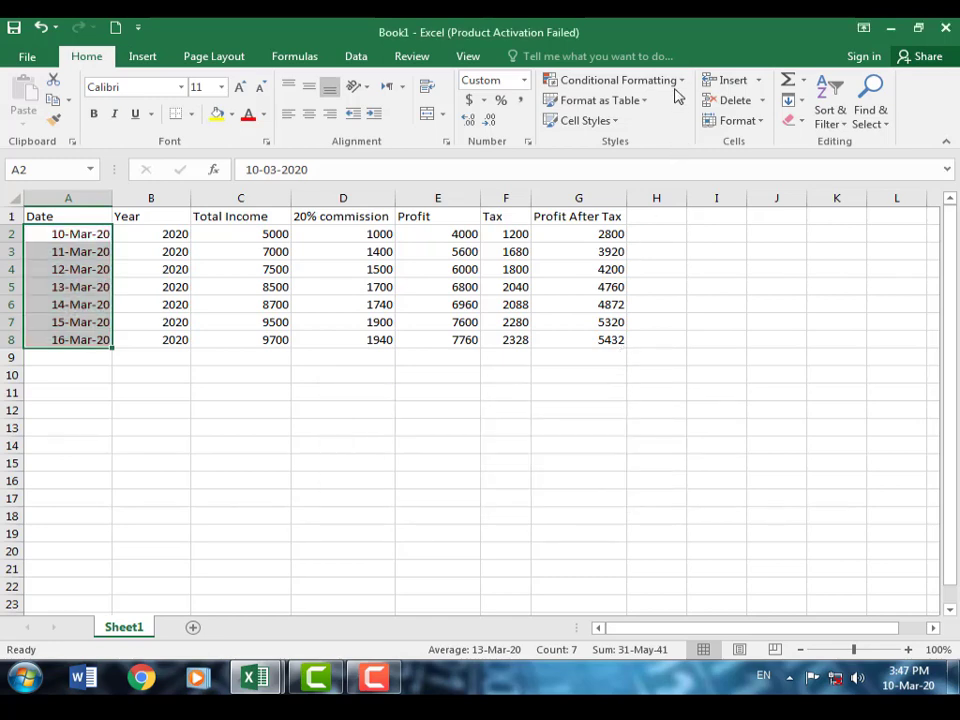
Try a Duplicate Values highlight rule with Light Red Fill with Dark Red Text on the dates in A2:A8.
left_click(675, 84)
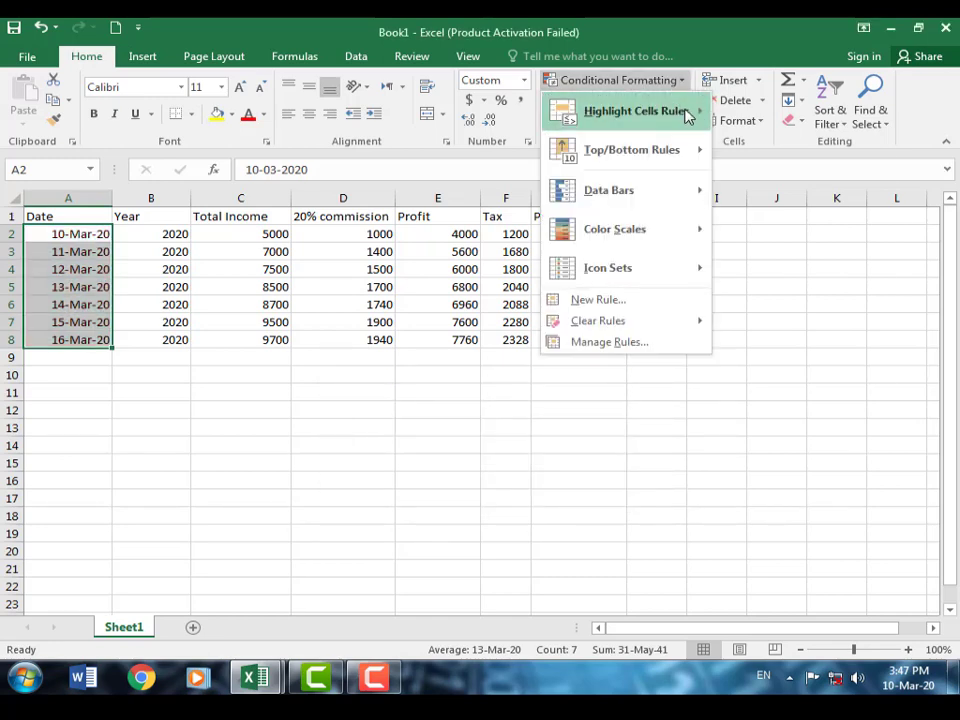
mouse_move(690, 116)
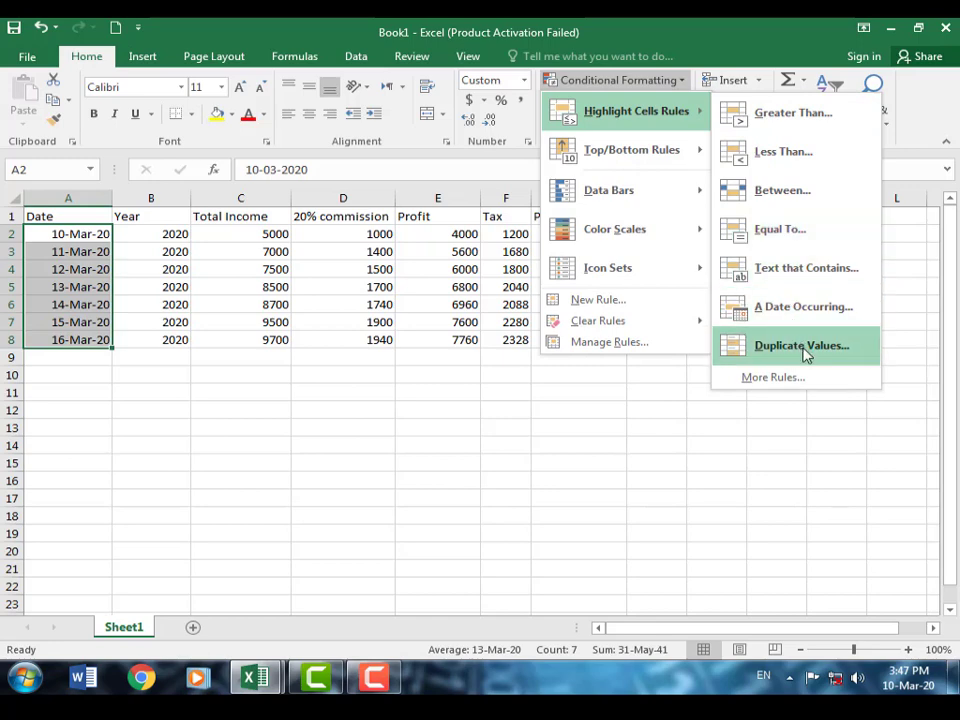
left_click(802, 346)
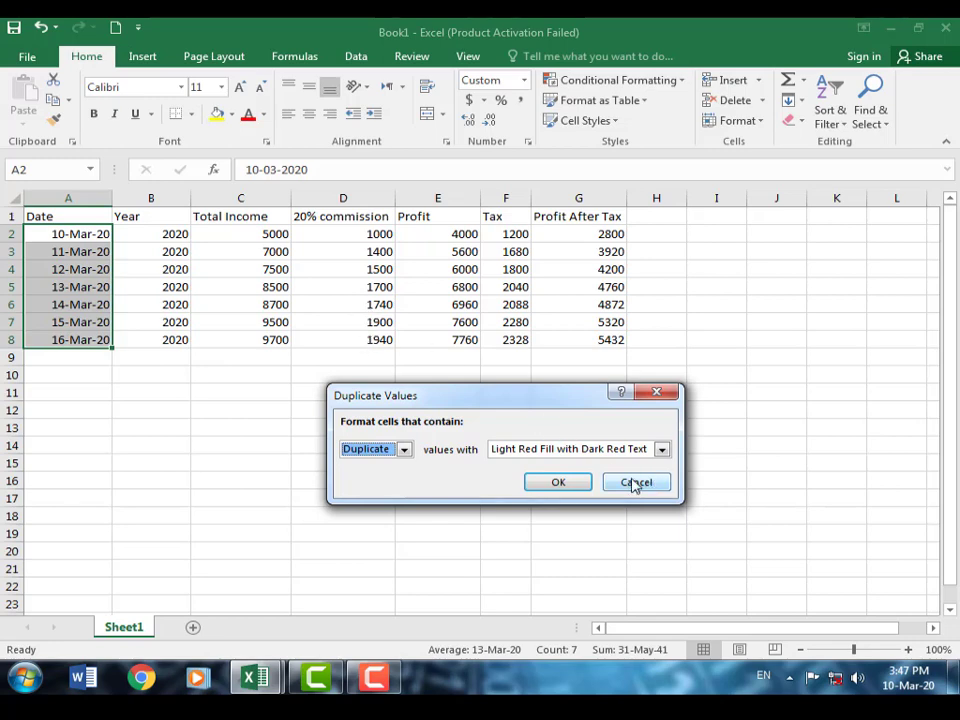
left_click(657, 392)
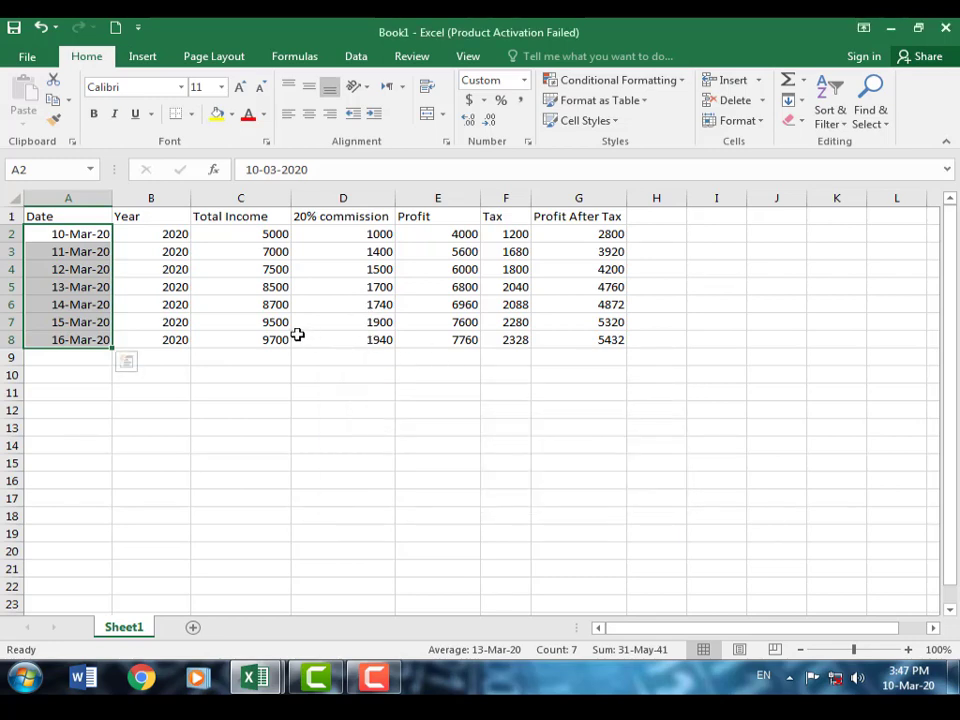
Try a Duplicate Values highlight rule on the years in B2:B8, previewing Duplicate and Unique with Light Red Fill with Dark Red Text.
left_click_drag(173, 341, 171, 235)
left_click(671, 83)
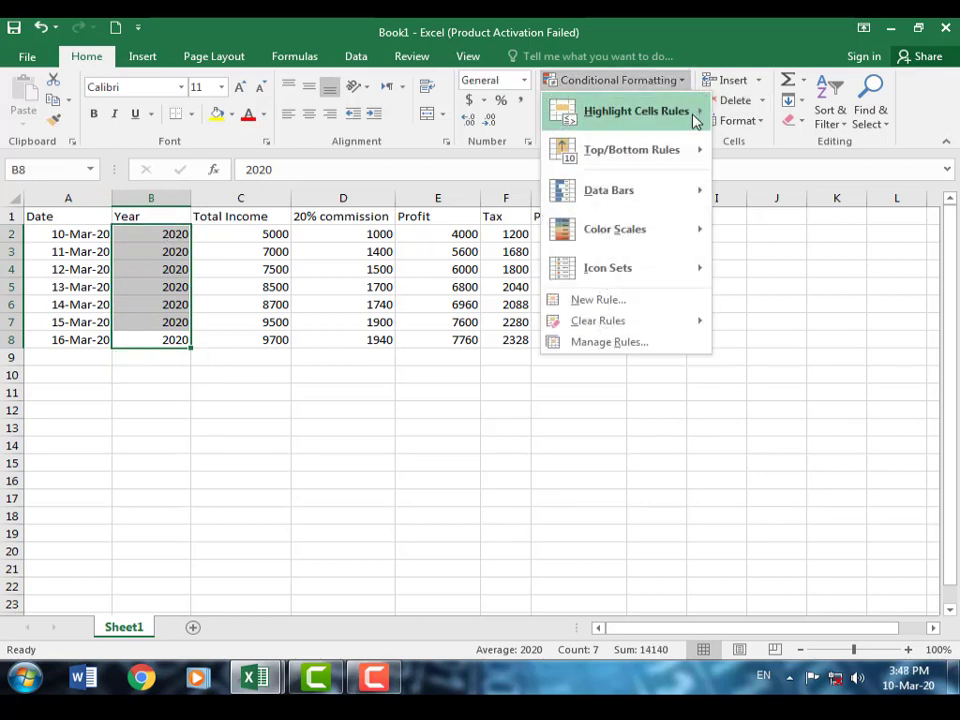
left_click(800, 346)
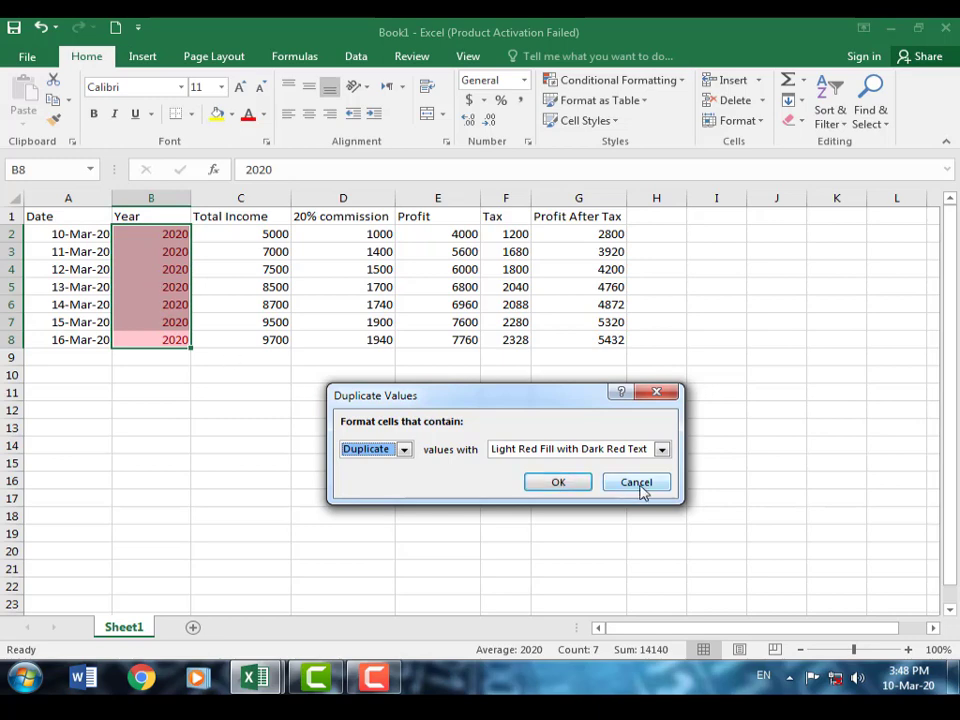
left_click(405, 451)
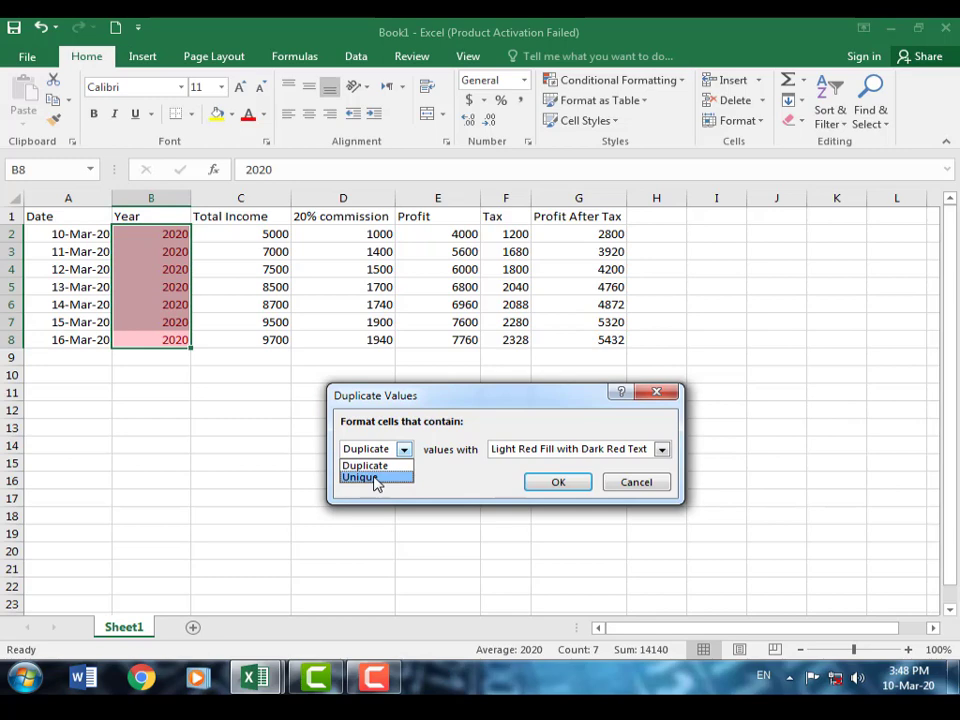
left_click(373, 478)
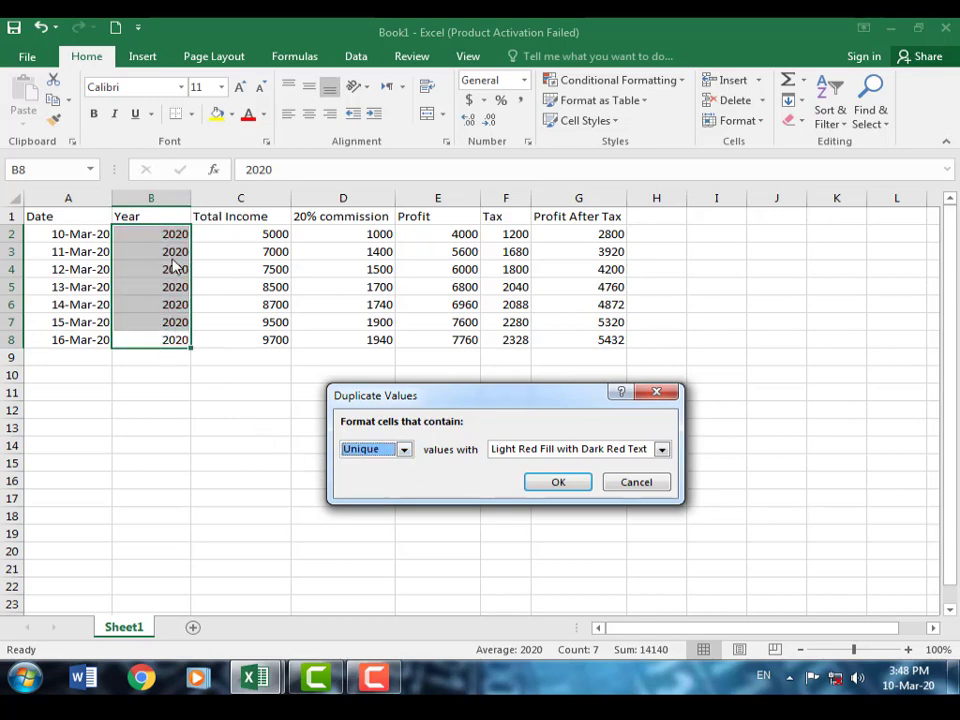
left_click(636, 484)
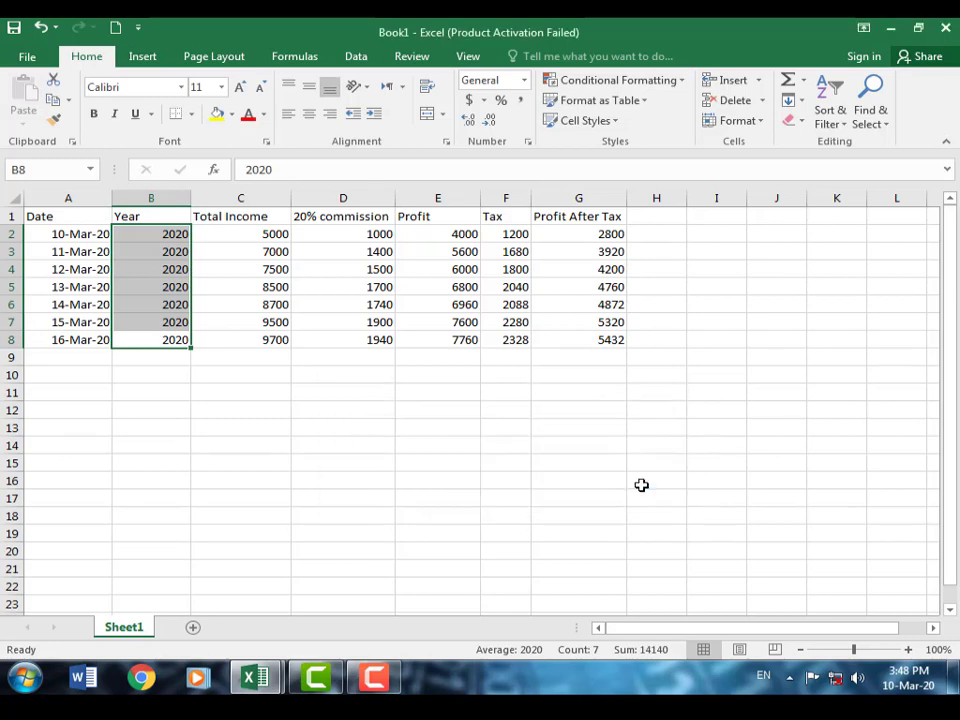
Look through the Top/Bottom Rules, Data Bars, Color Scales and Icon Sets conditional formatting options for the years in B2:B8.
left_click(662, 82)
mouse_move(696, 120)
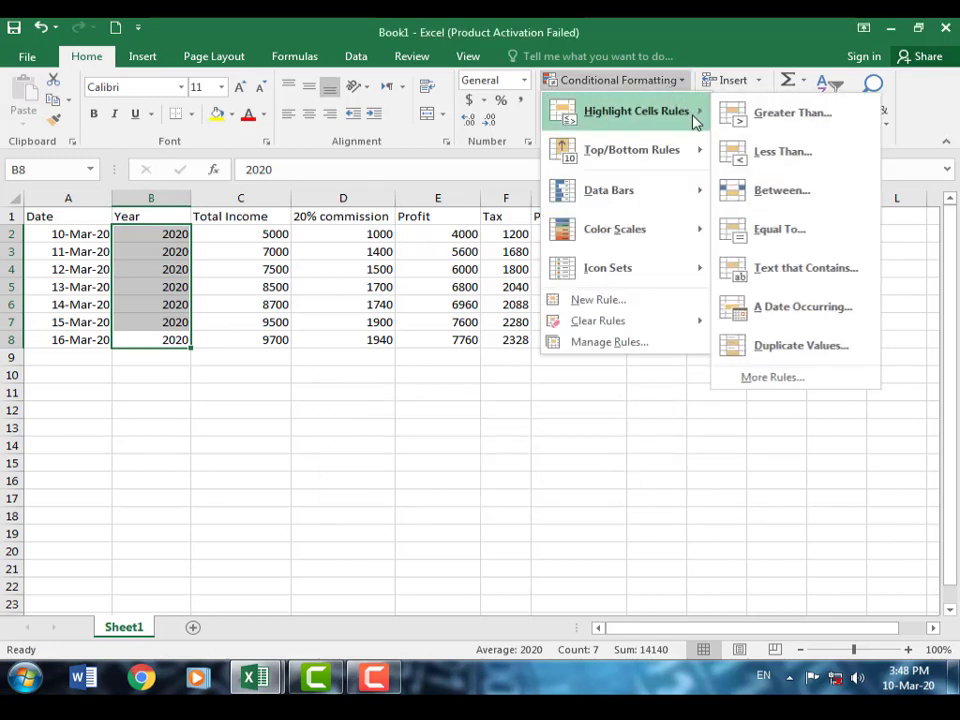
mouse_move(632, 160)
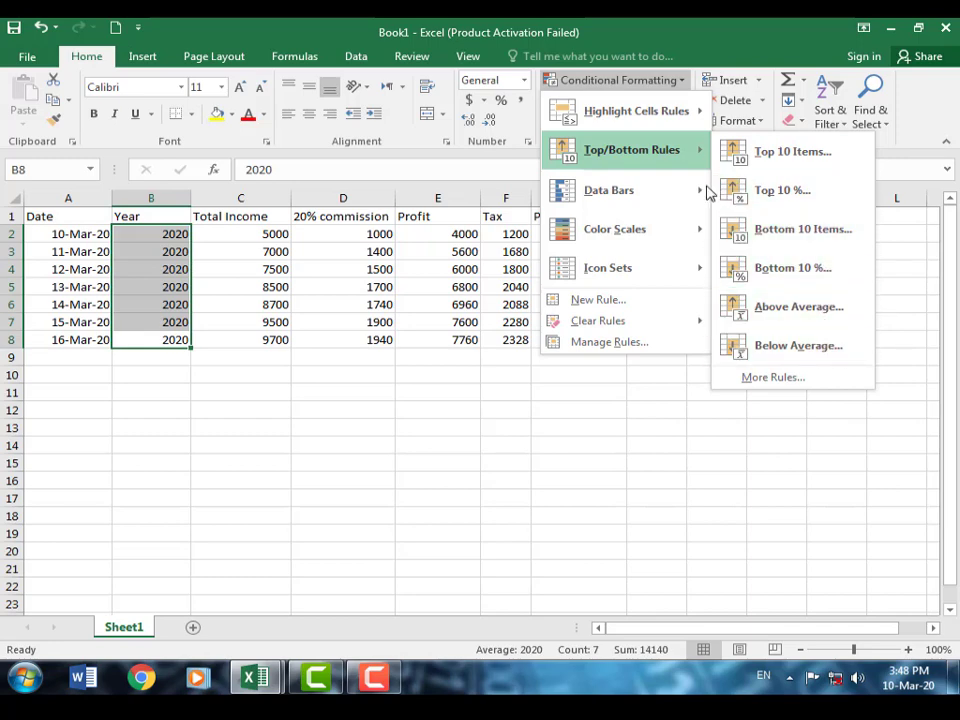
mouse_move(651, 204)
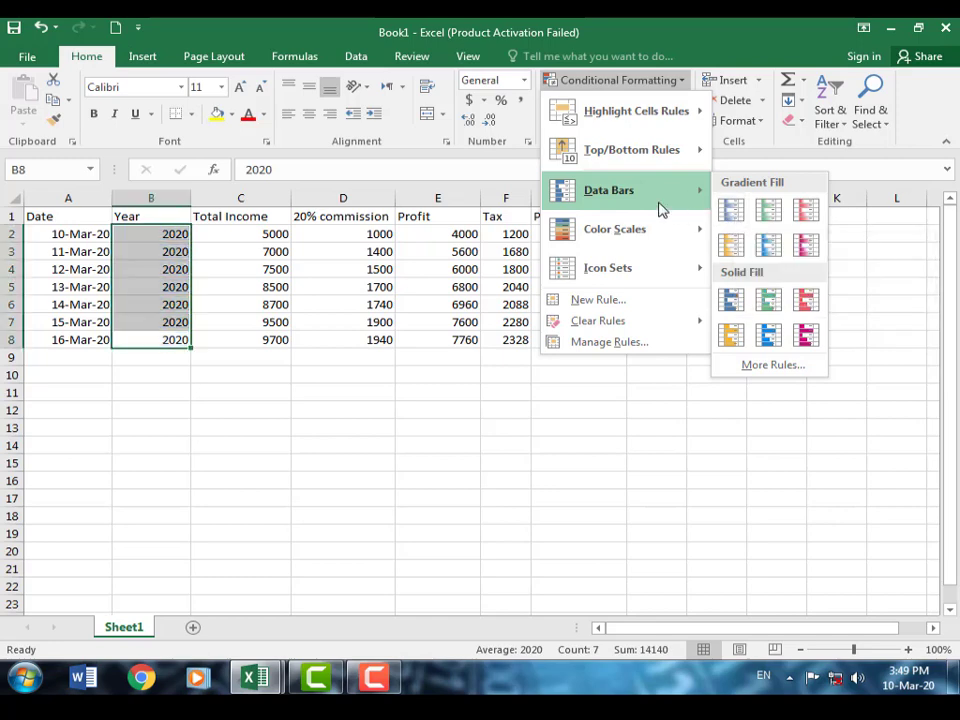
mouse_move(621, 241)
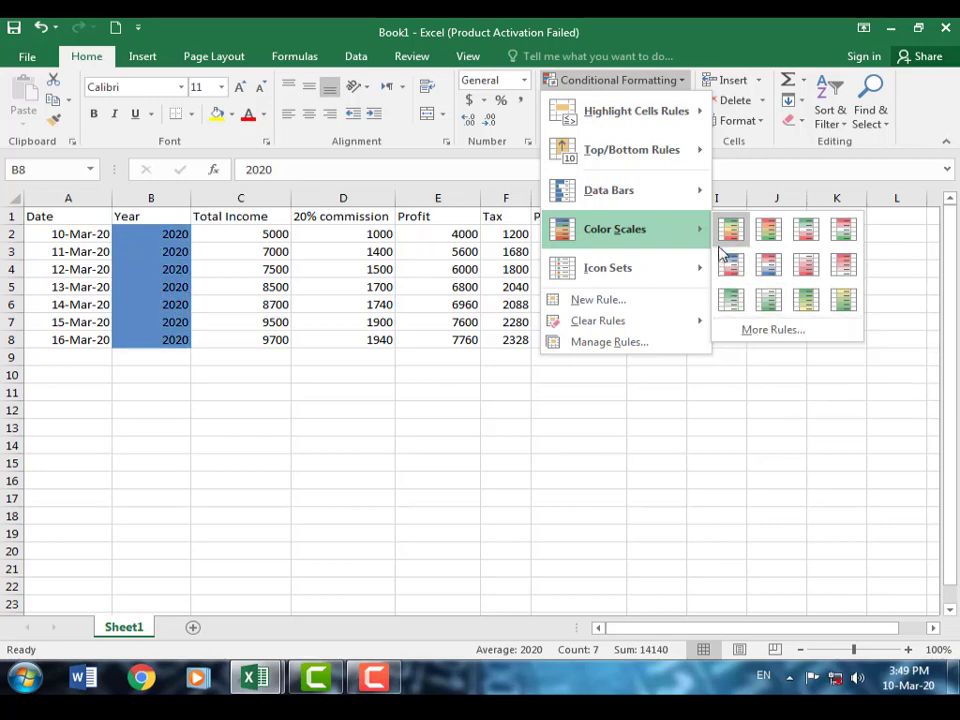
mouse_move(638, 276)
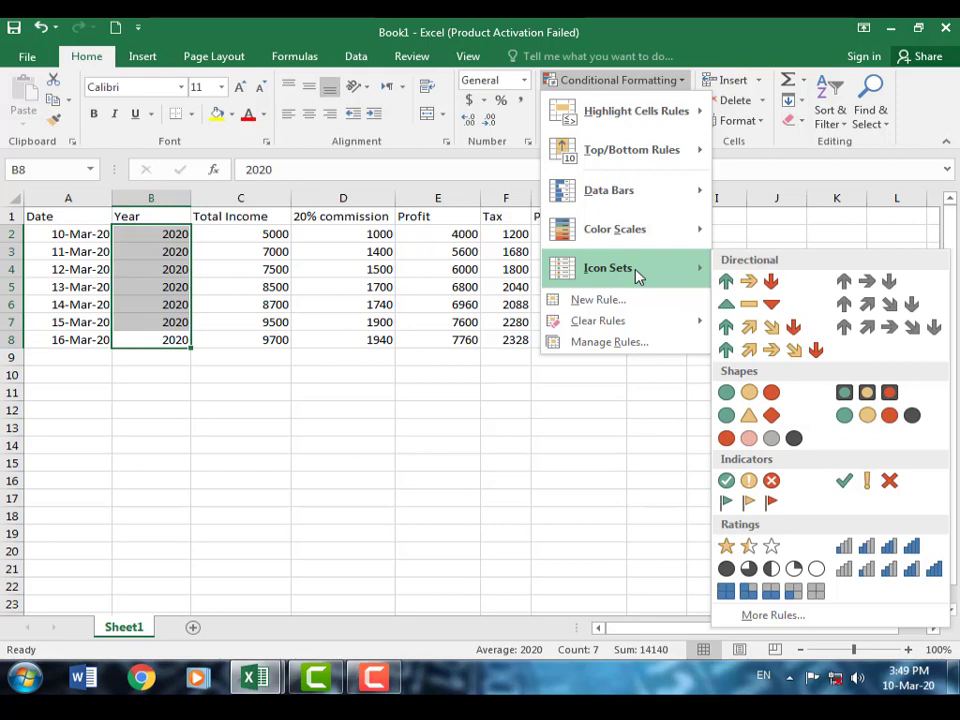
left_click(484, 553)
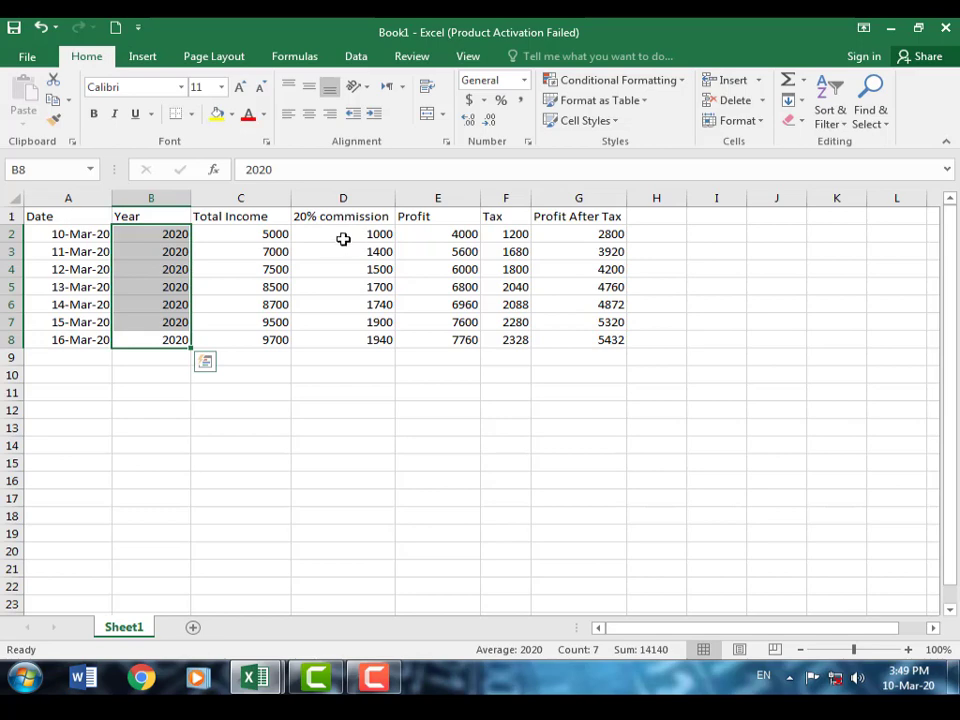
Apply the directional icon set with three coloured arrows to the commission values in D2:D8.
left_click_drag(346, 232, 355, 343)
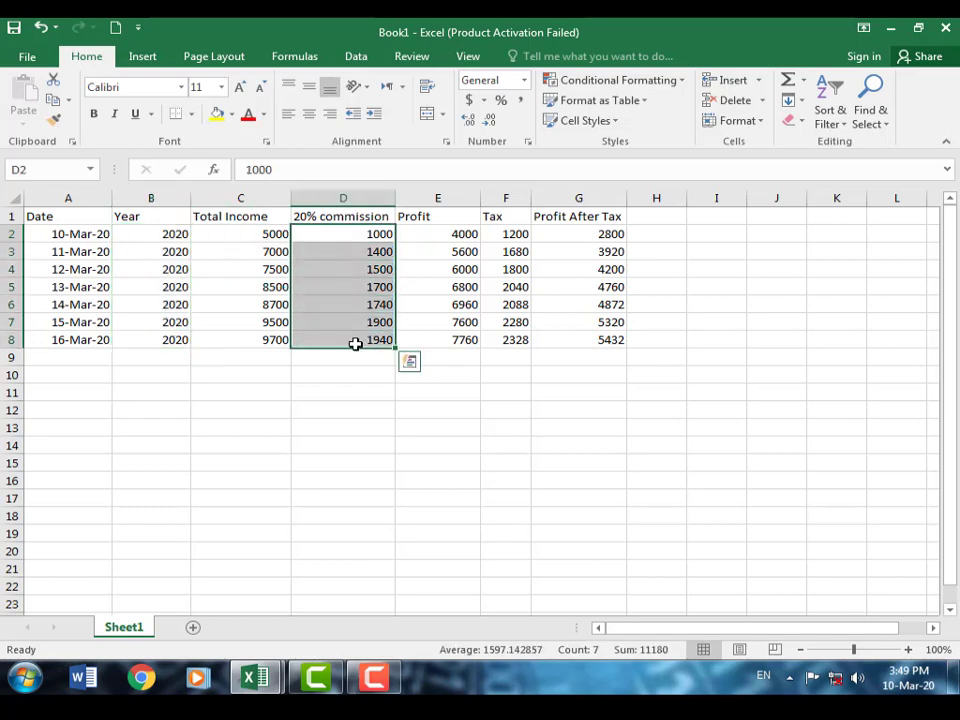
left_click(670, 90)
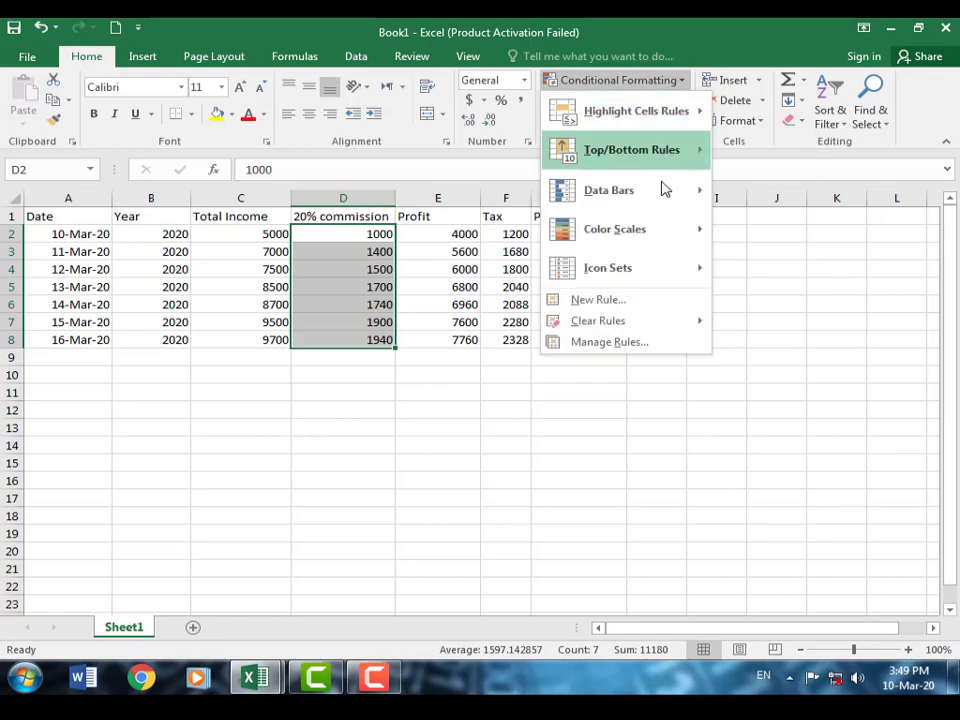
mouse_move(636, 281)
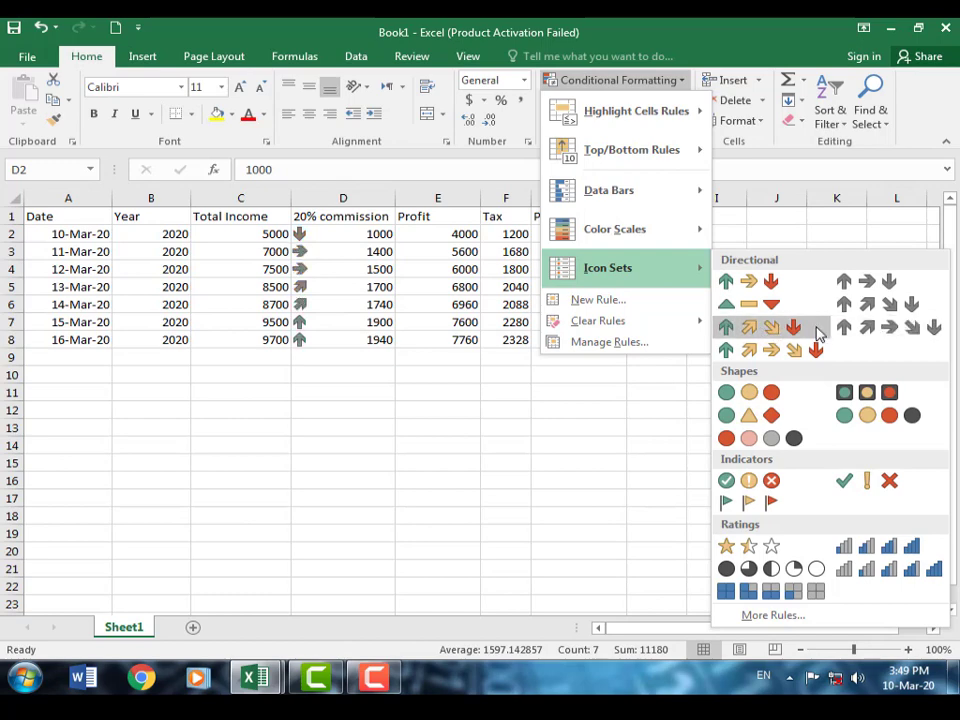
left_click(757, 288)
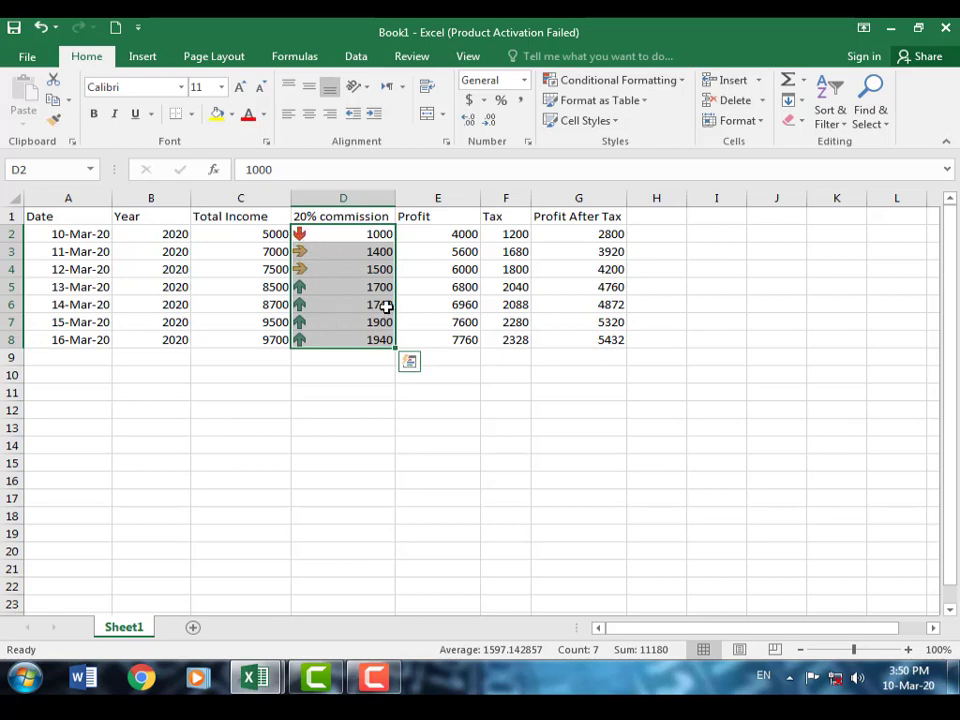
Clear the conditional formatting rules from the selected commission cells D2:D8.
left_click(672, 82)
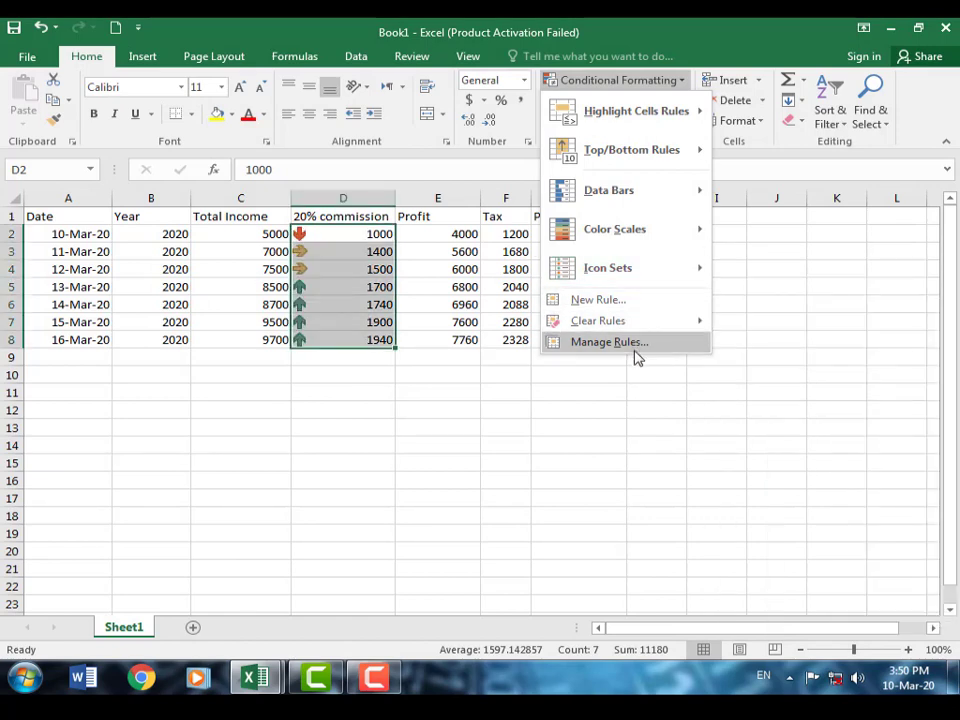
mouse_move(621, 328)
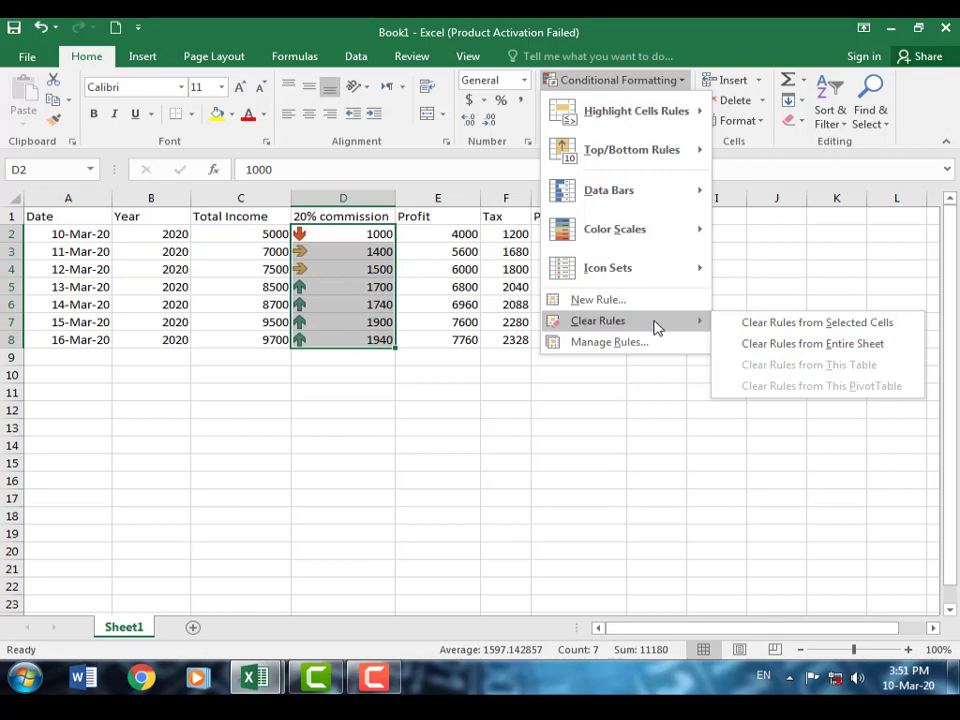
left_click(810, 332)
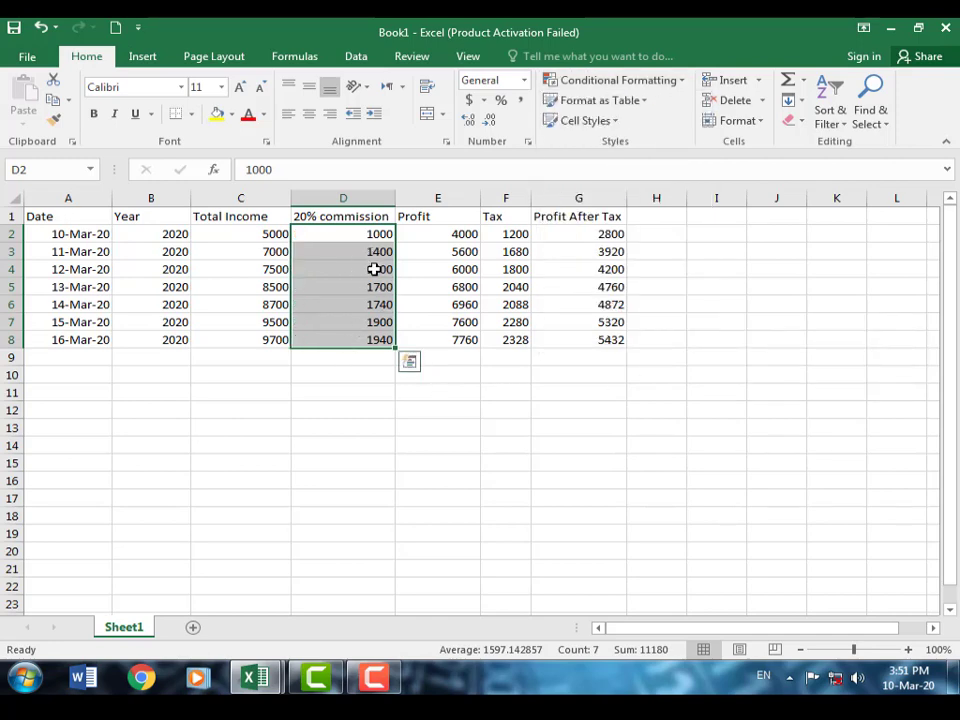
left_click(682, 83)
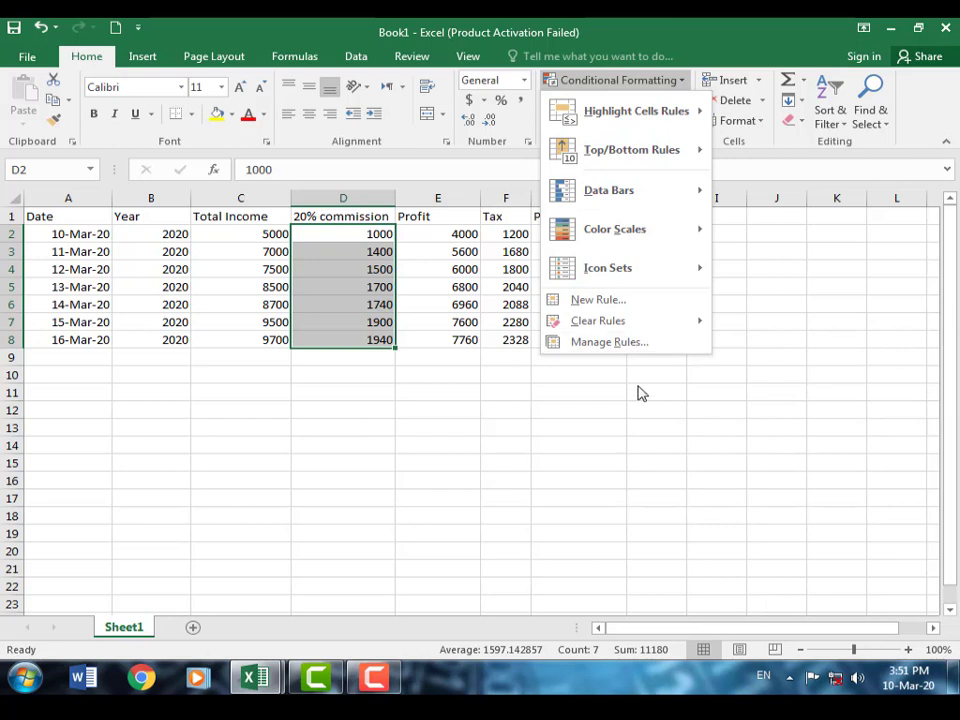
left_click(643, 383)
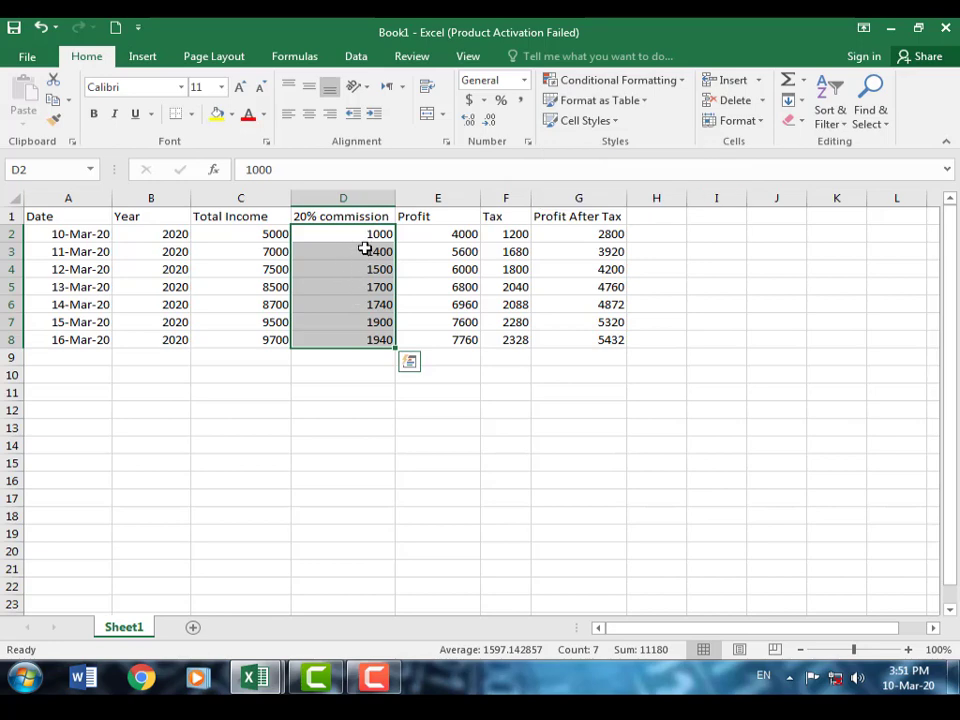
Format the commission values in D2:D8 as a table without headers, using the blue bordered style in the third row of the Light group.
left_click(642, 104)
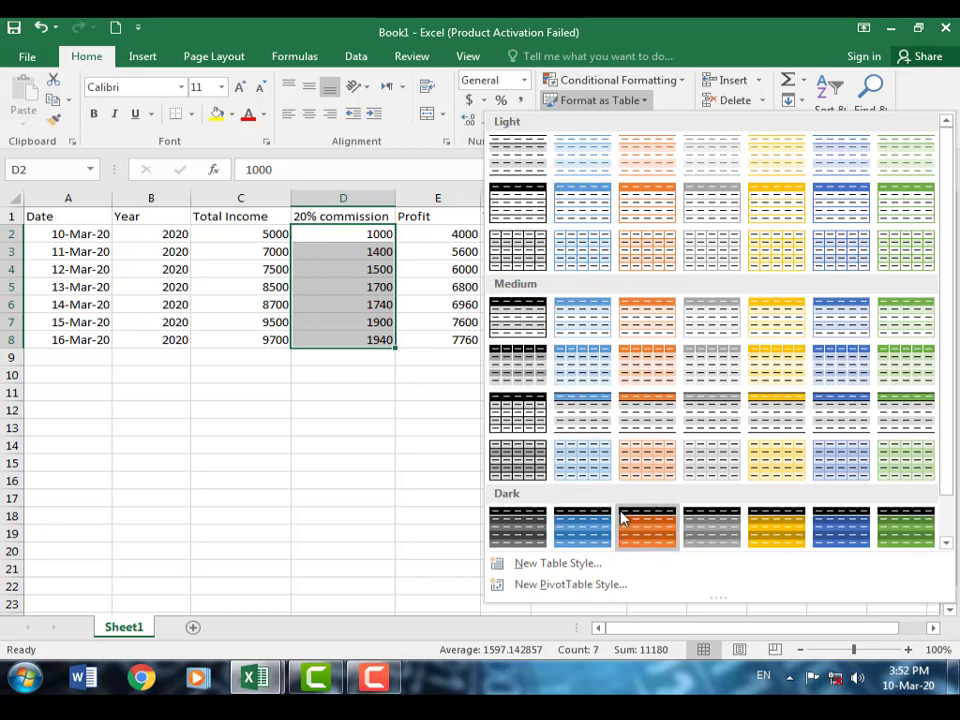
left_click(588, 266)
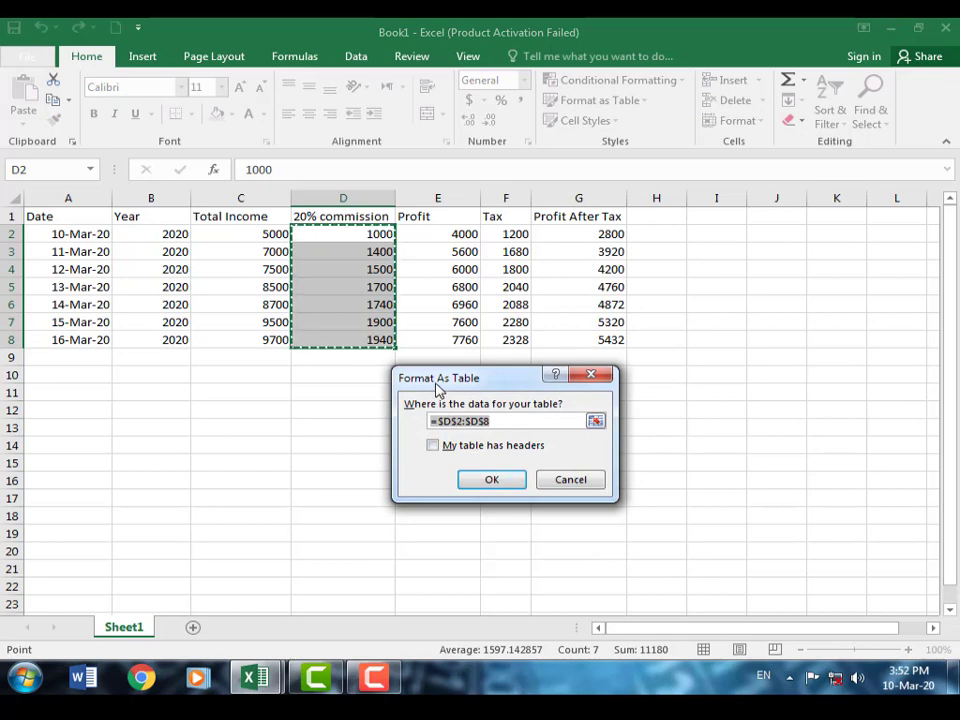
left_click_drag(482, 388, 487, 415)
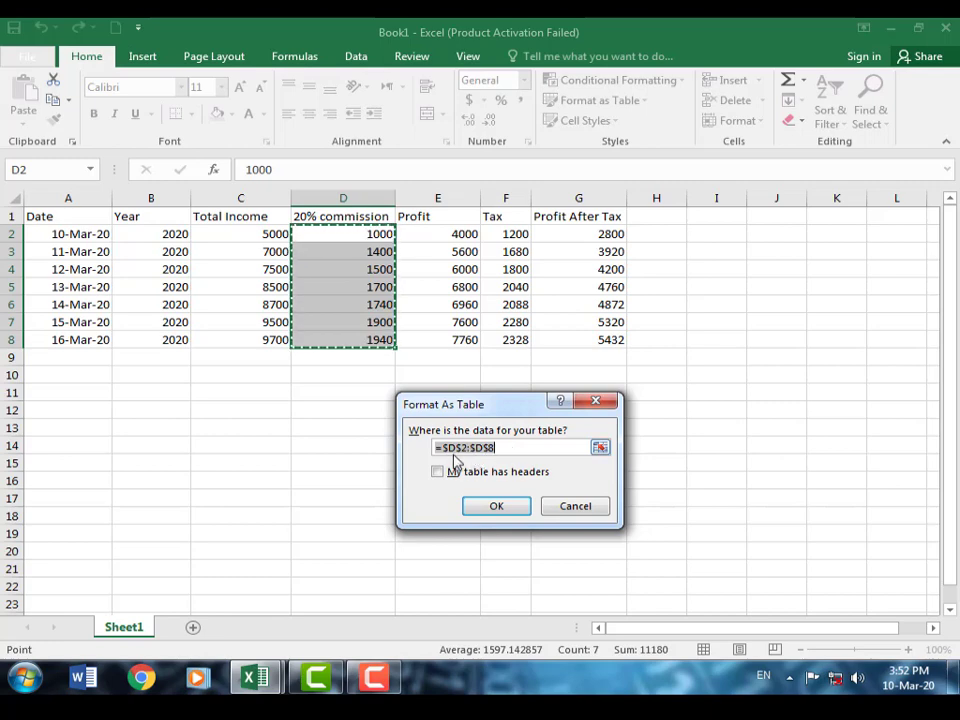
left_click(494, 508)
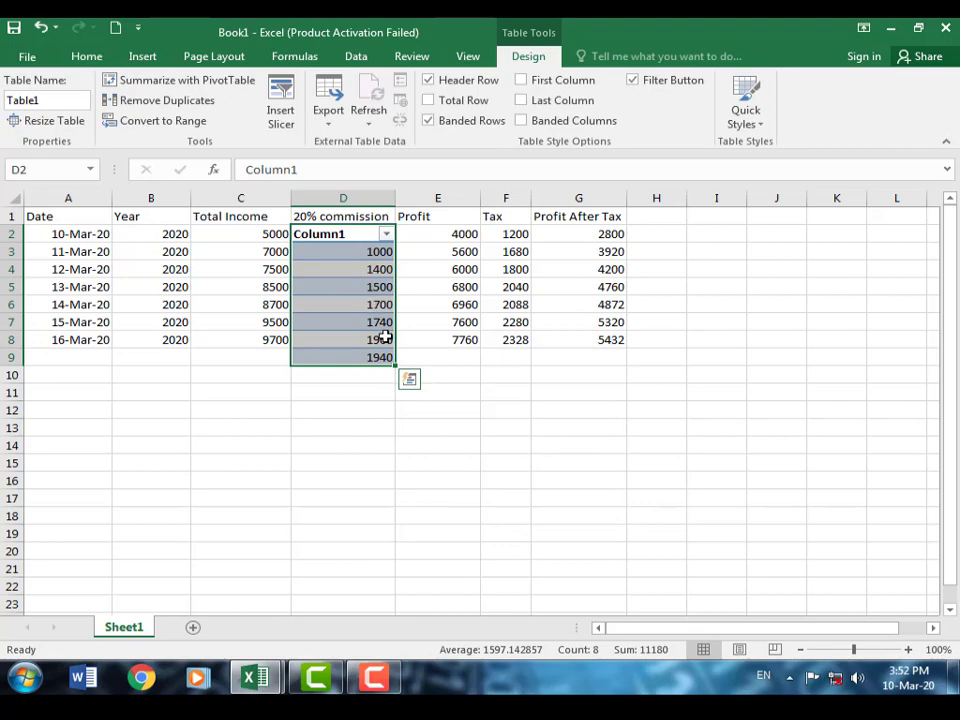
left_click(447, 396)
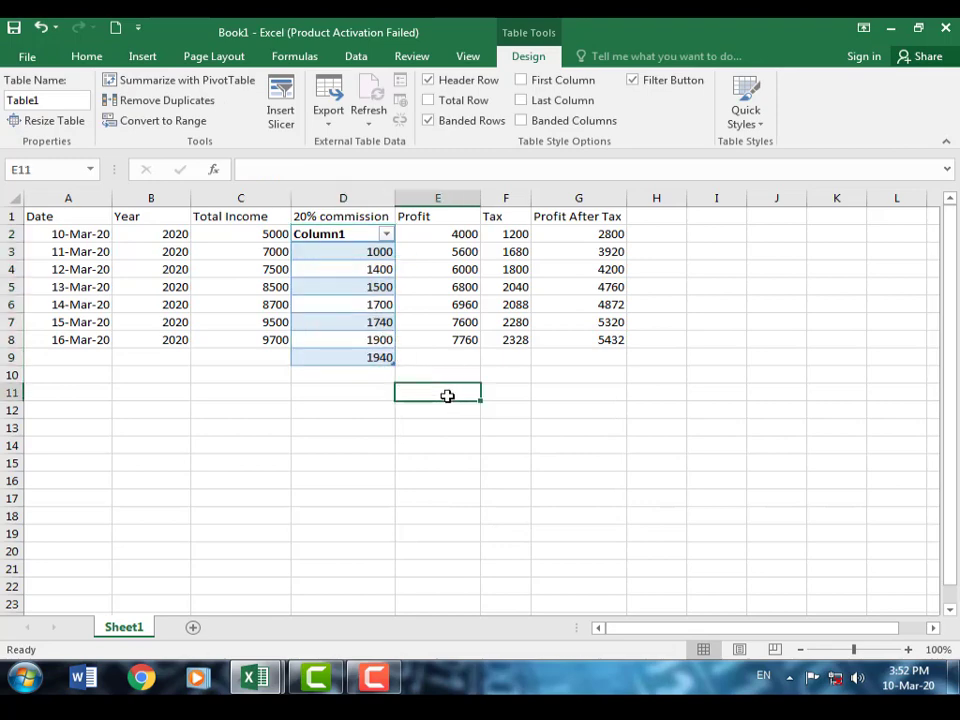
Try clearing everything from cell D3, then undo both the clearing and the table formatting of the commission values.
left_click(354, 257)
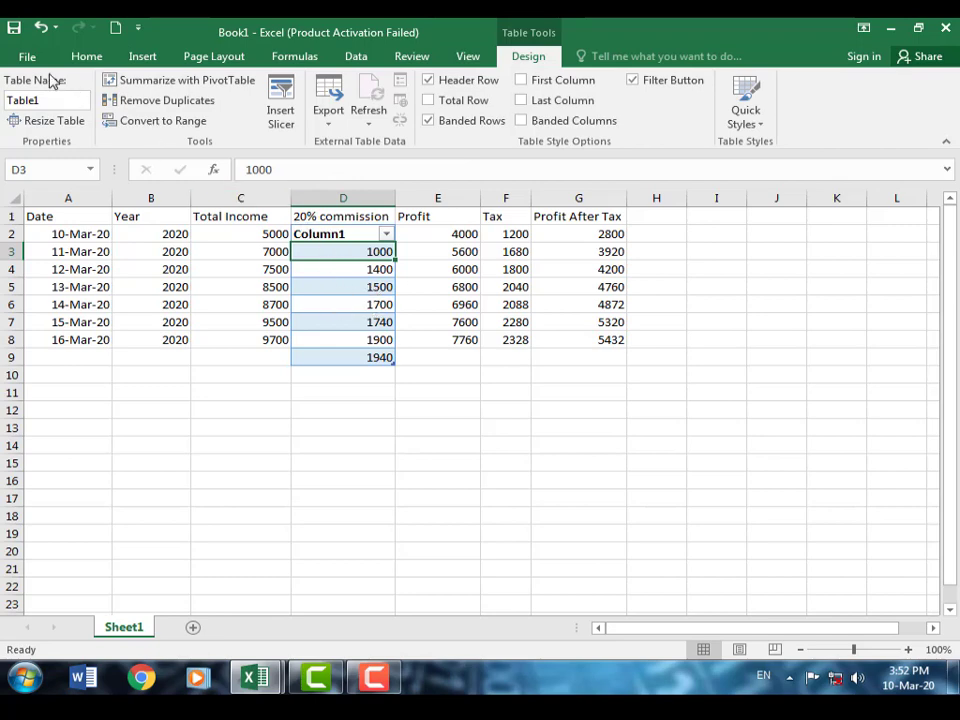
left_click(86, 58)
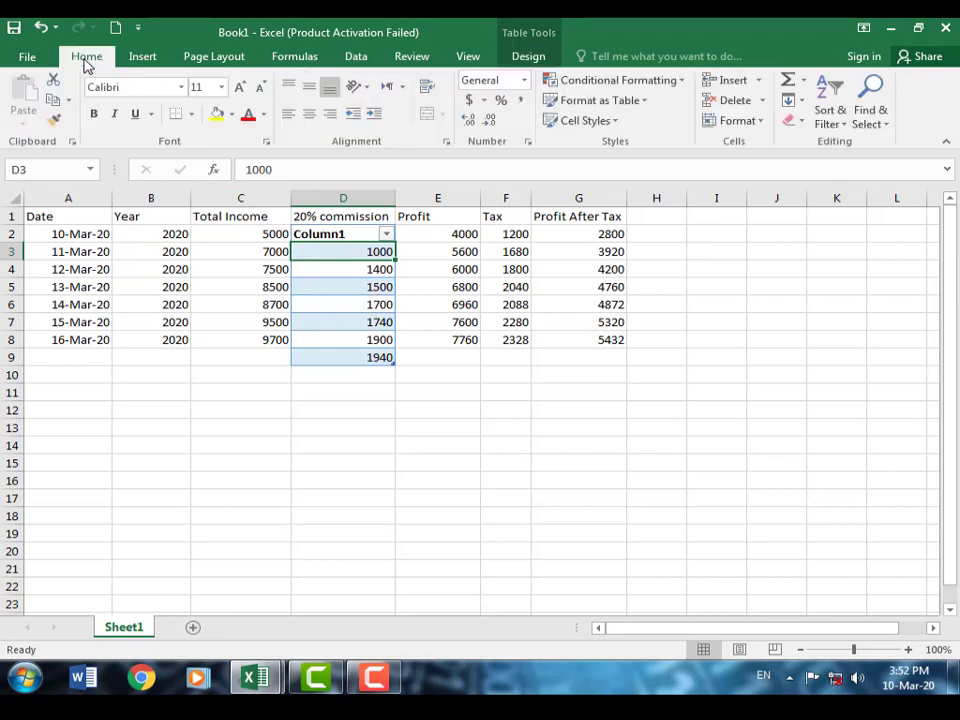
left_click(792, 120)
left_click(828, 143)
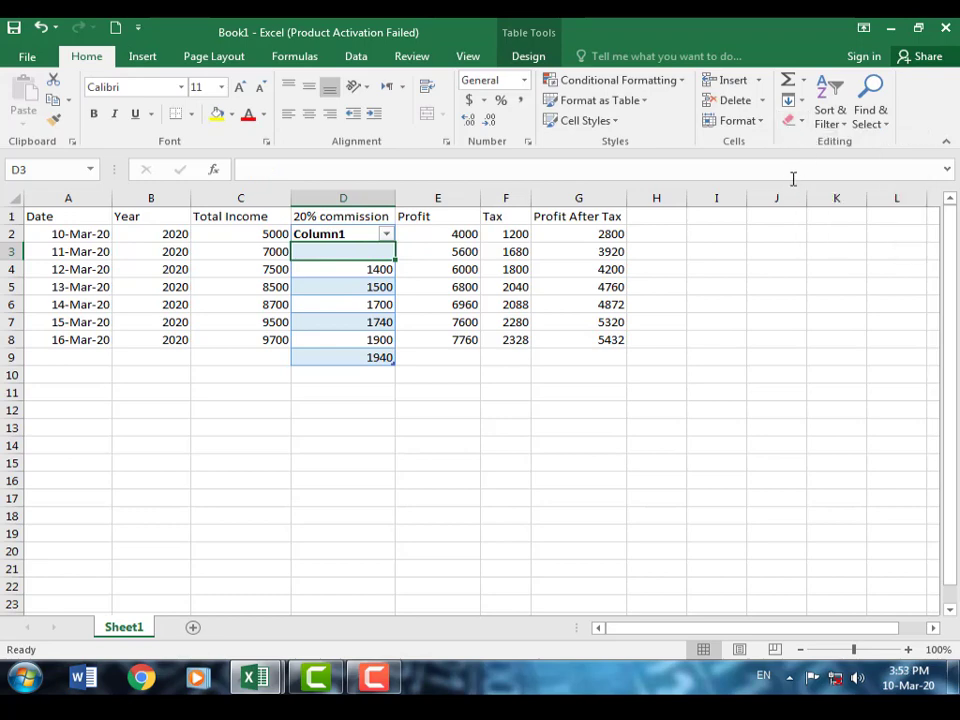
key("ctrl+z")
key("ctrl+z")
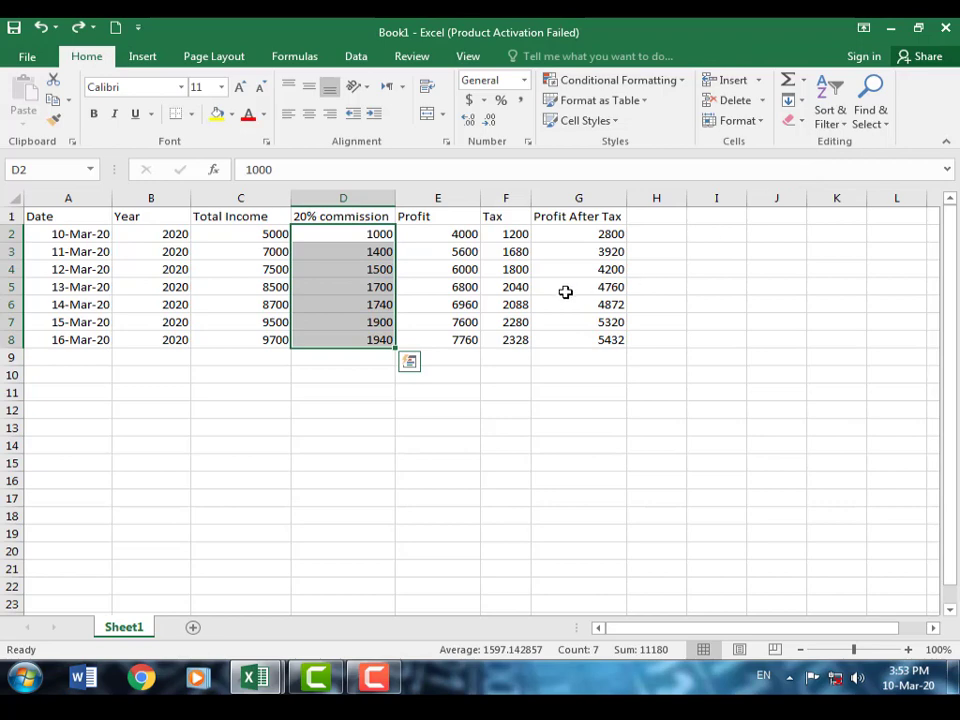
Try a Medium table style with a dark blue header and grey bands on D2:D8 without headers, then undo it.
left_click(636, 106)
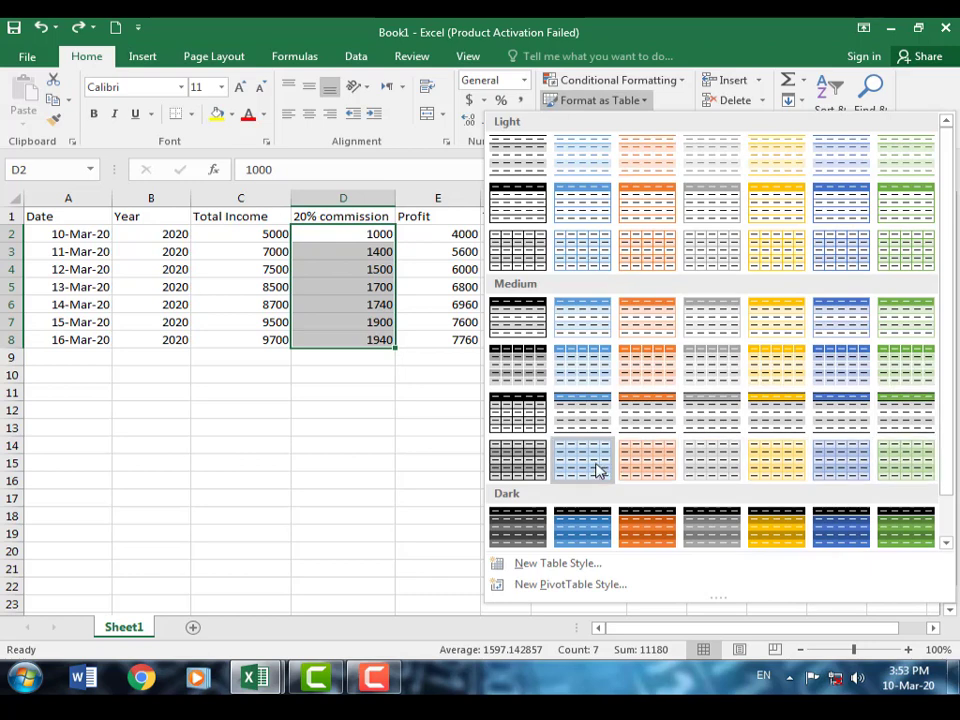
left_click(845, 417)
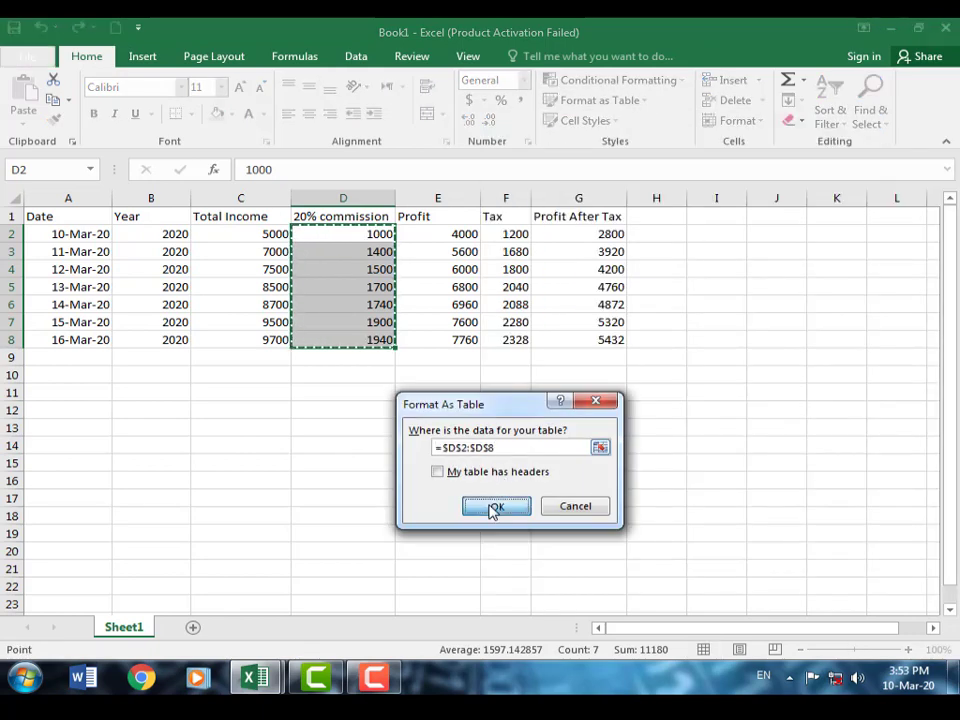
left_click(493, 509)
left_click(518, 466)
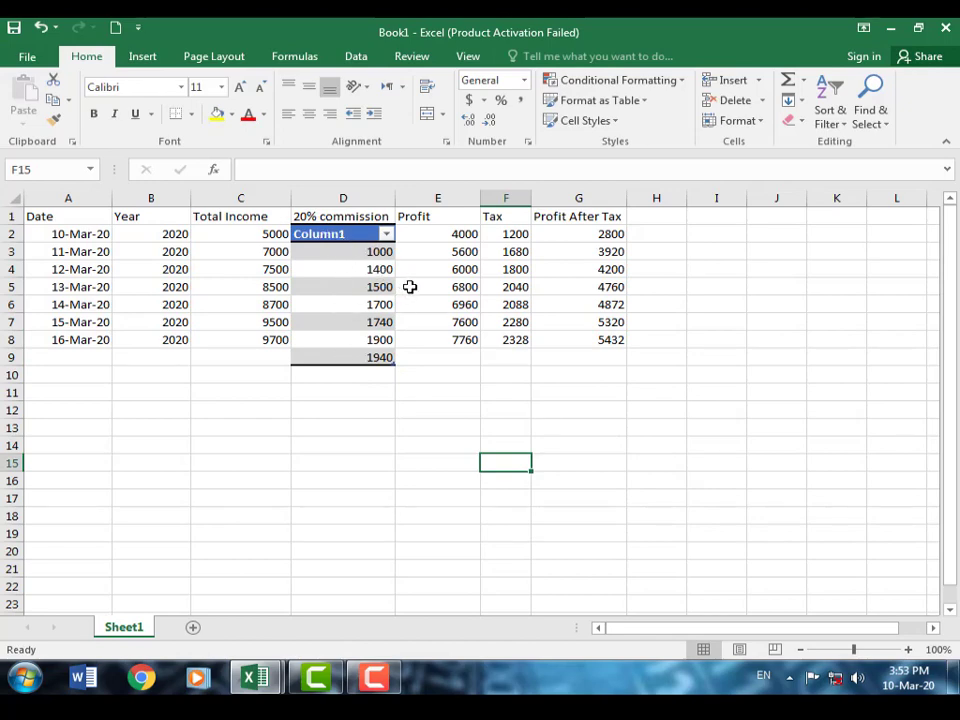
key("ctrl+z")
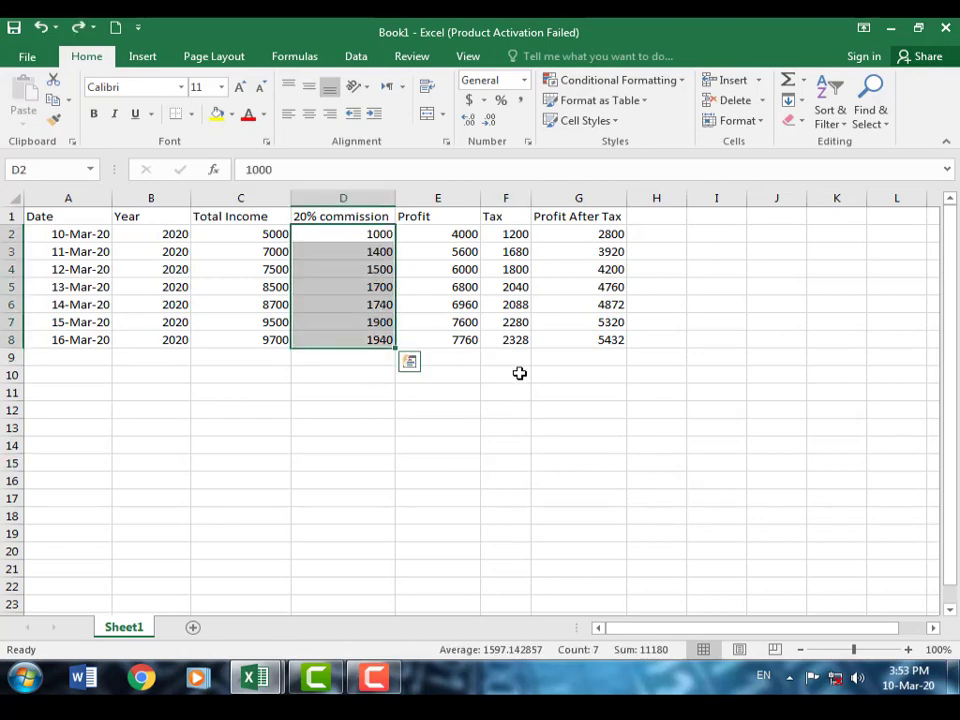
Try the Dark orange table style with a black header on D2:D8 without headers, then undo it.
left_click(630, 108)
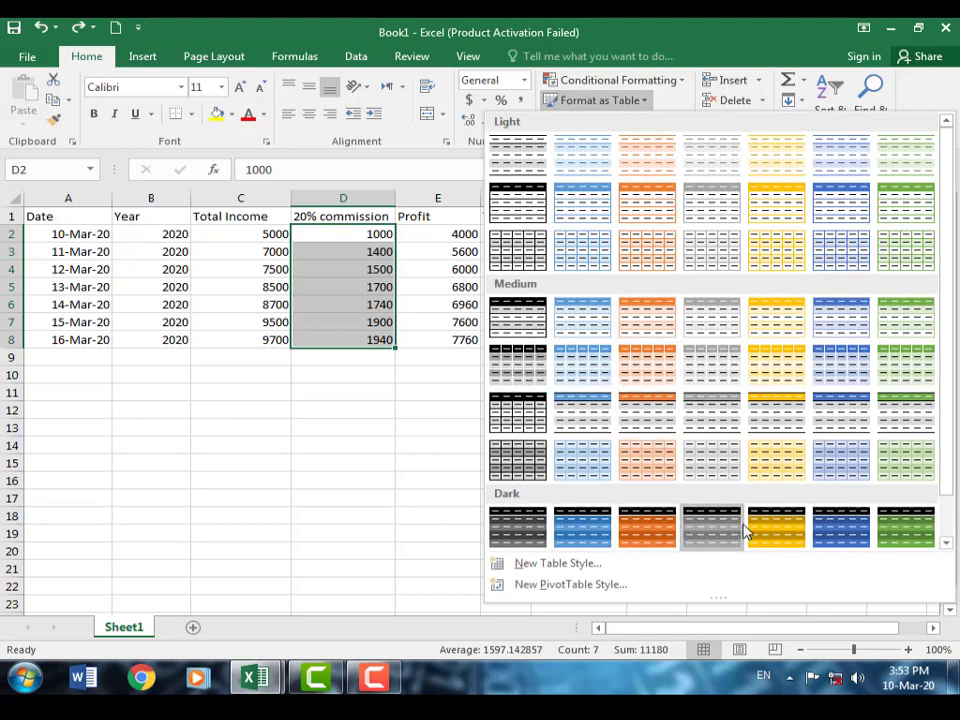
scroll(778, 540, "down", 1)
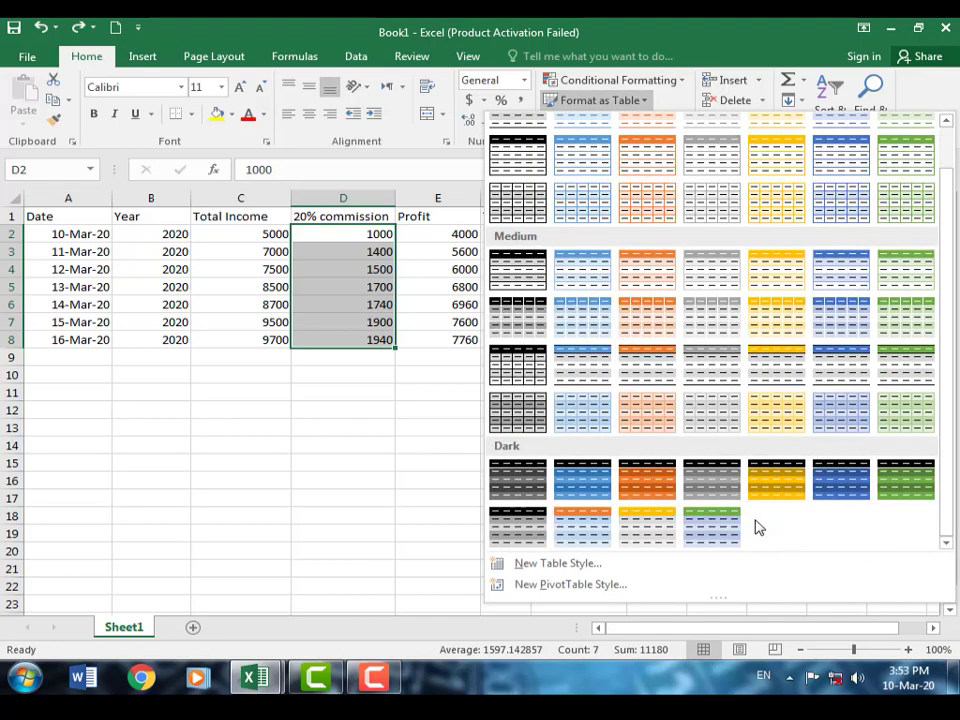
left_click(655, 490)
left_click(497, 508)
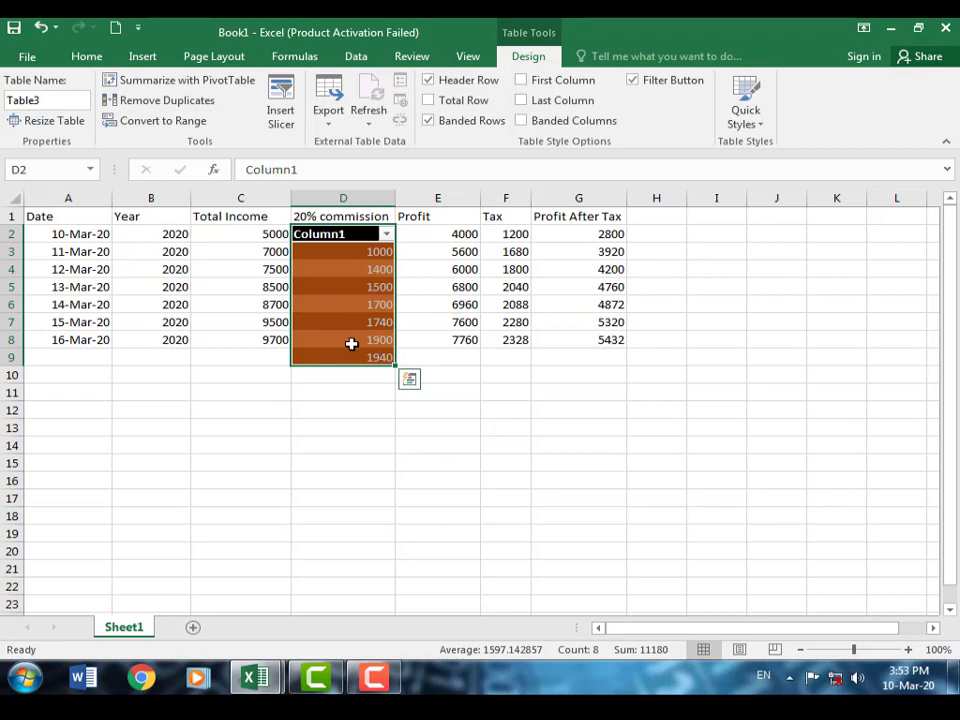
left_click(565, 477)
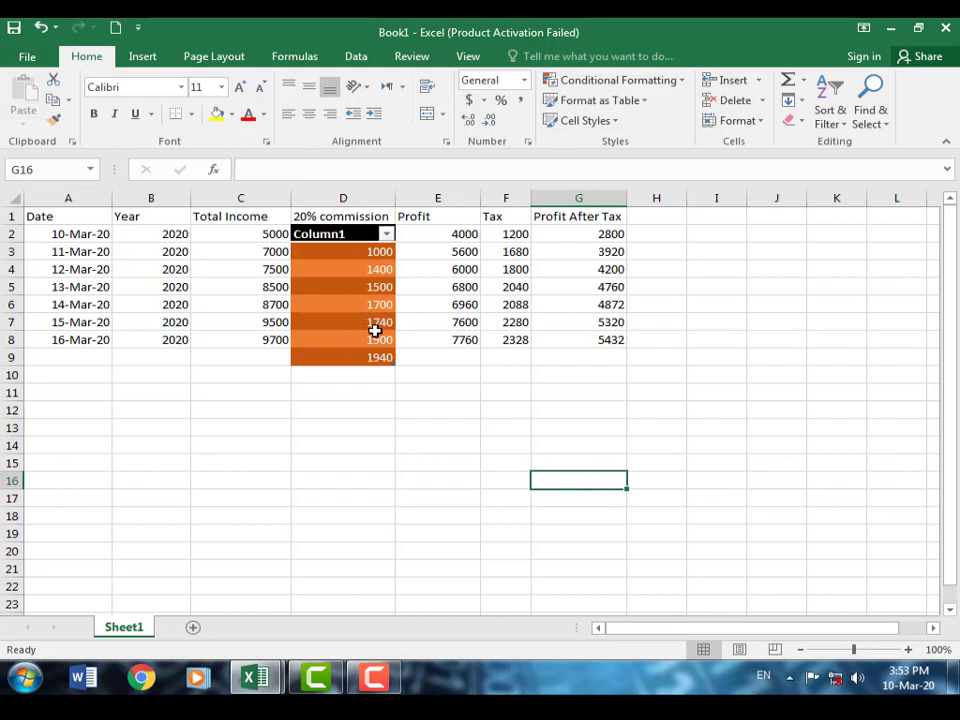
key("ctrl+z")
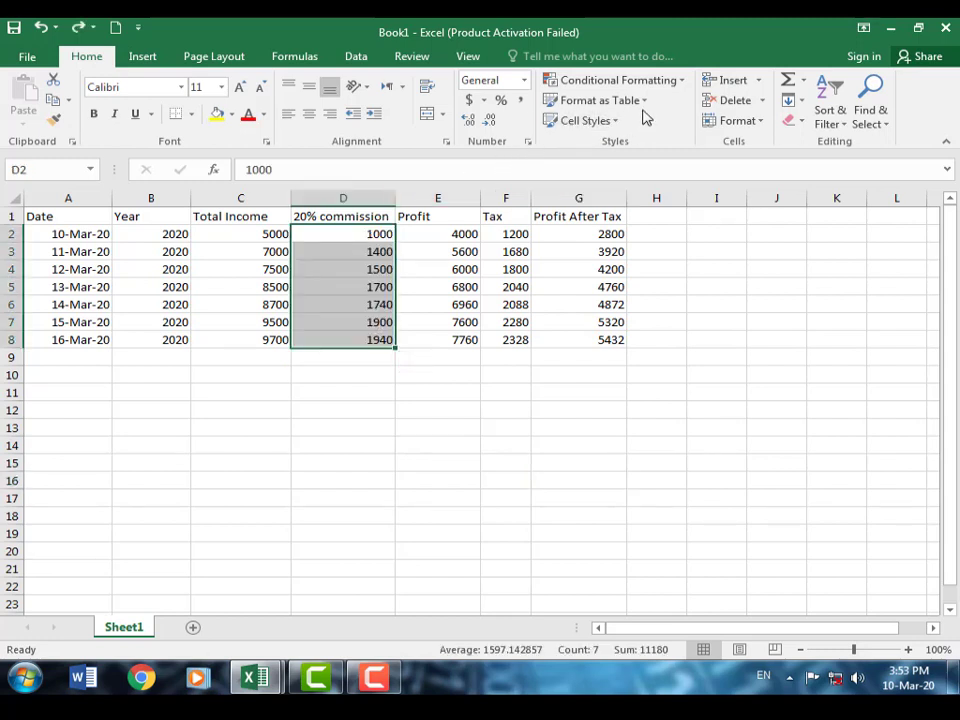
left_click(643, 102)
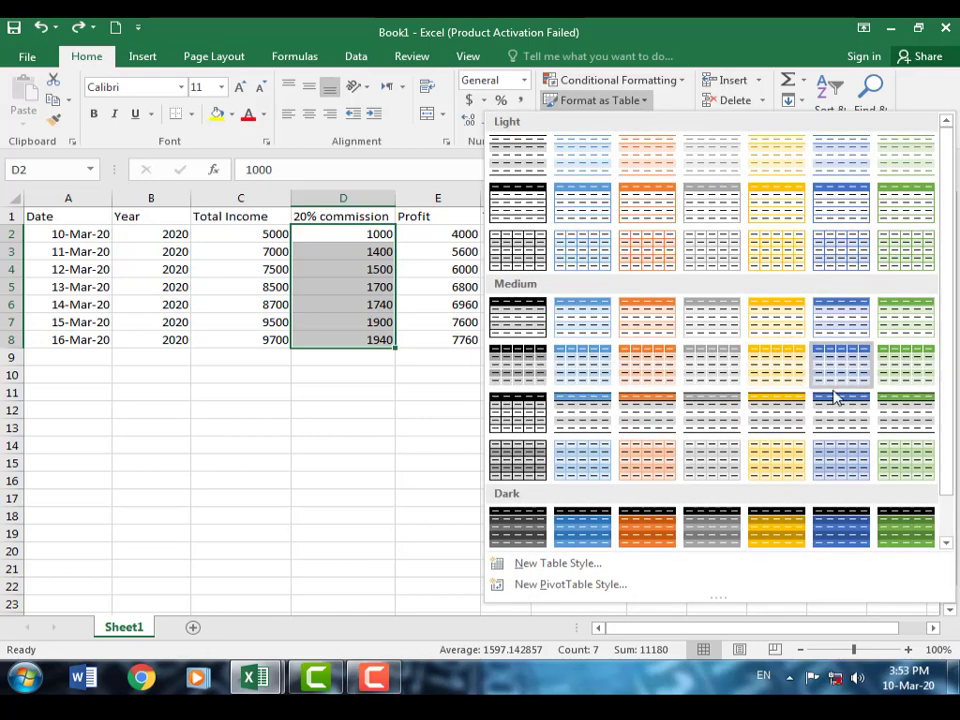
left_click(420, 574)
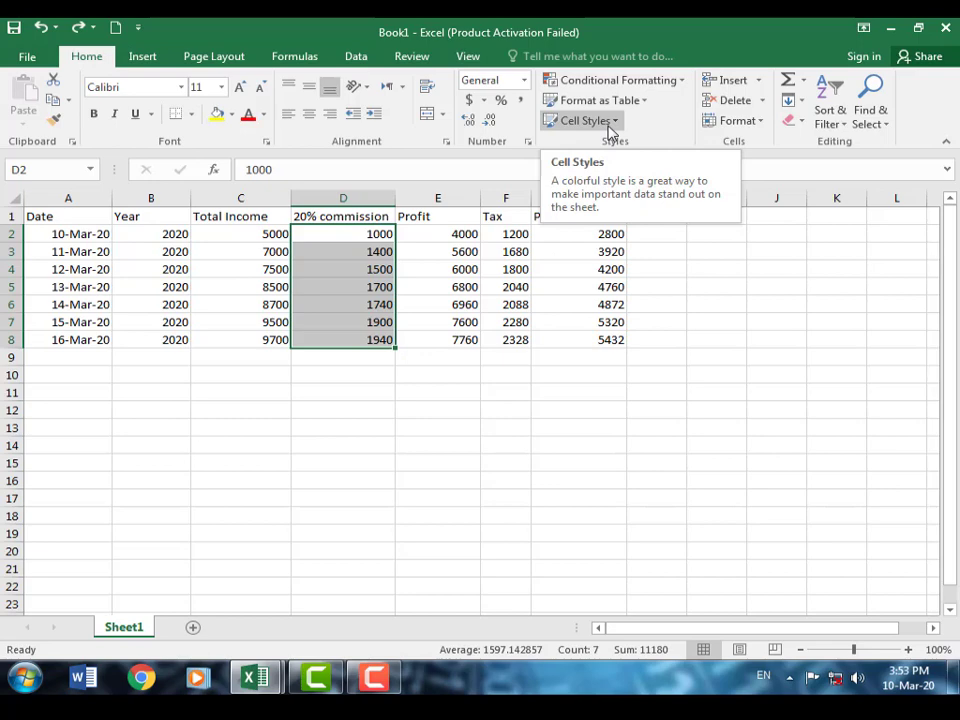
left_click(611, 128)
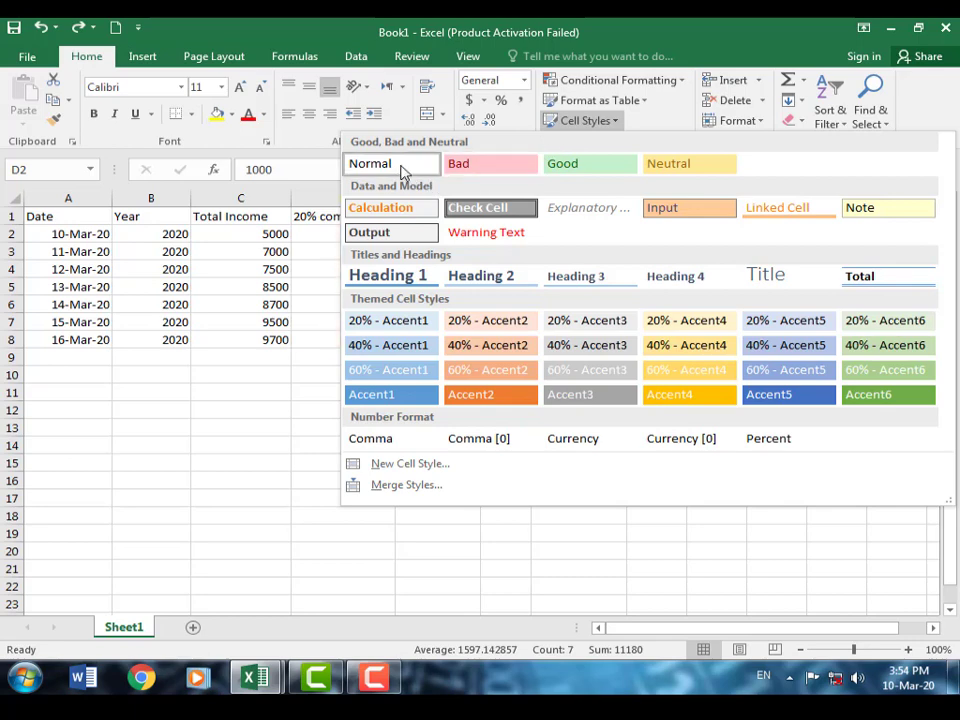
left_click(184, 438)
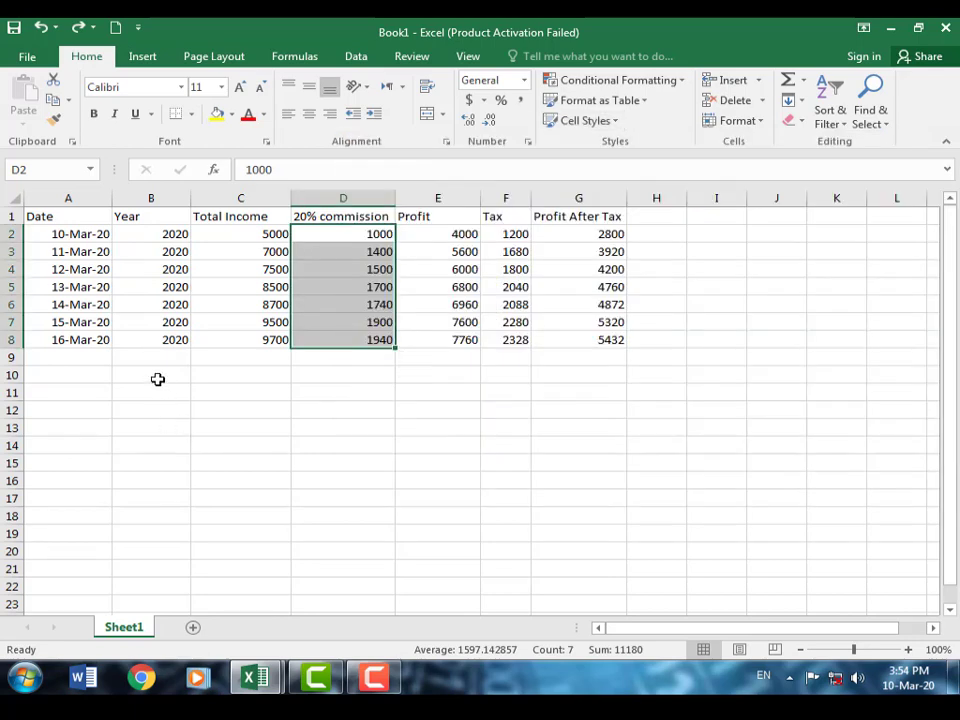
left_click_drag(150, 233, 152, 342)
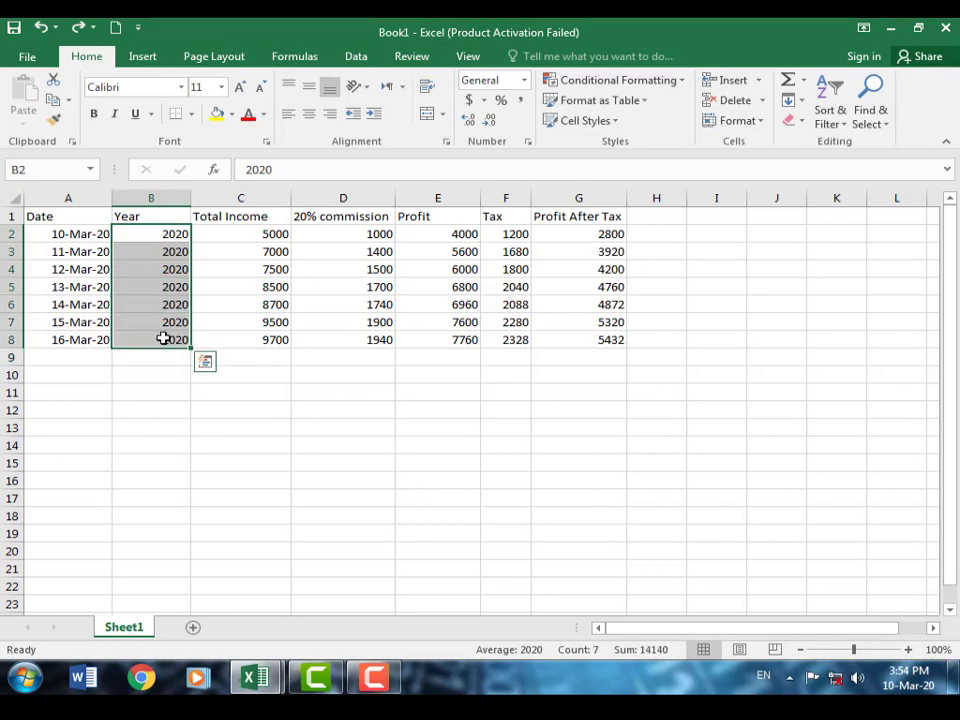
left_click(620, 128)
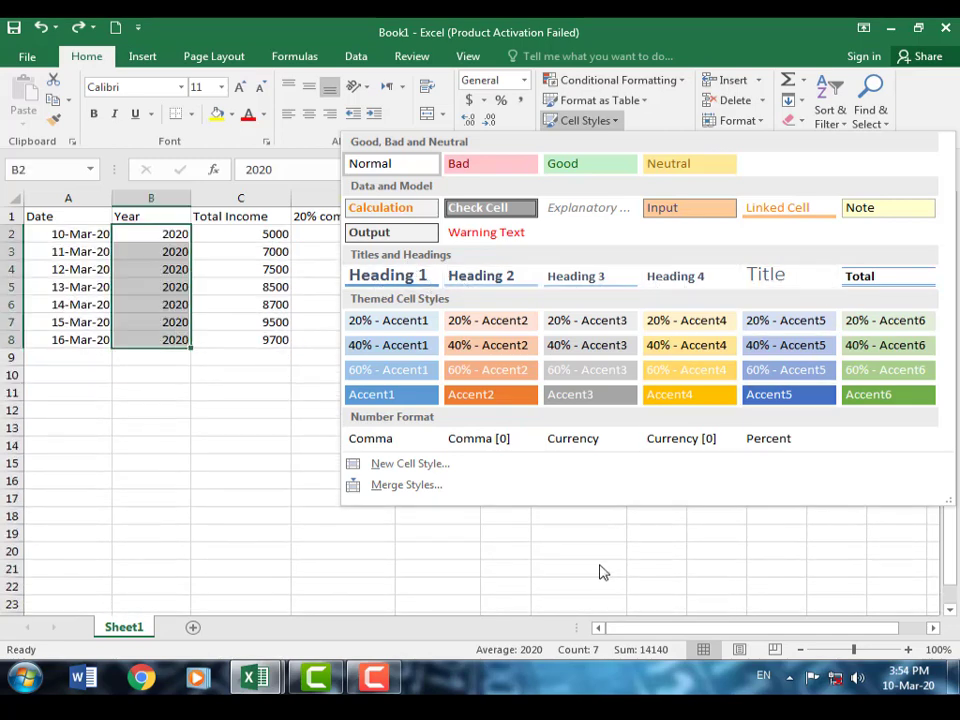
left_click(561, 566)
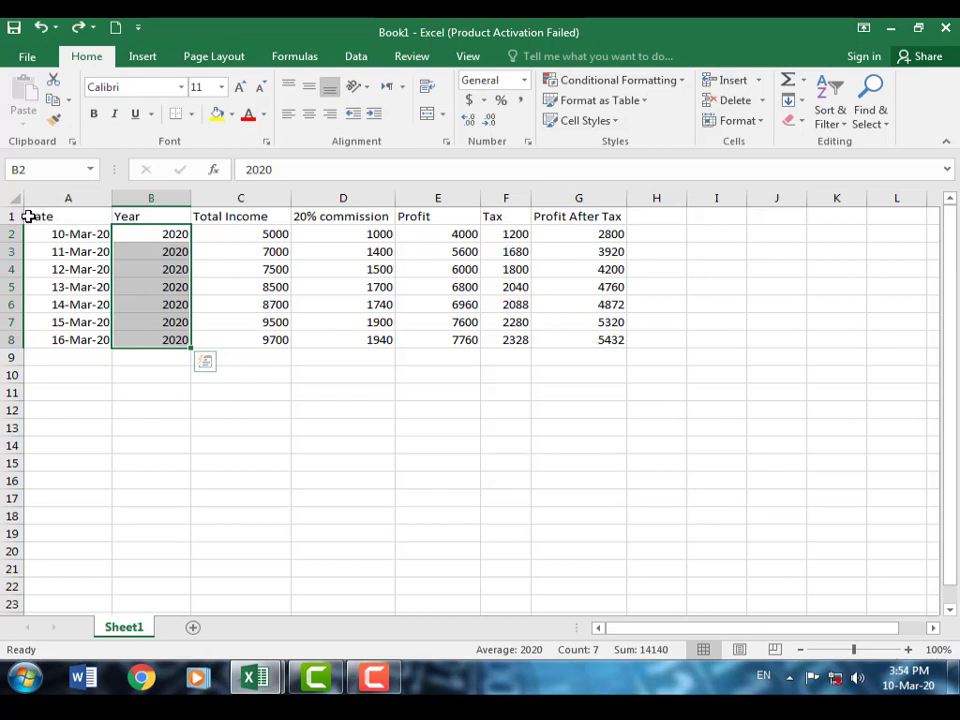
Apply the Heading 1 cell style to the headers in A1:G1 and widen column C to fit the Total Income header.
left_click_drag(30, 216, 587, 216)
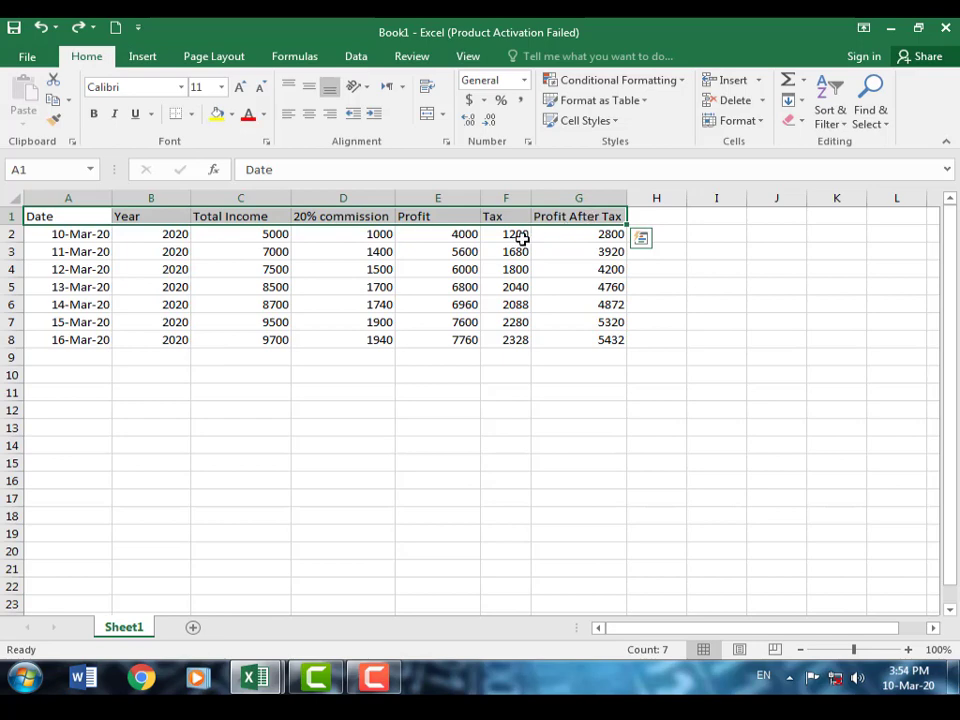
left_click(617, 124)
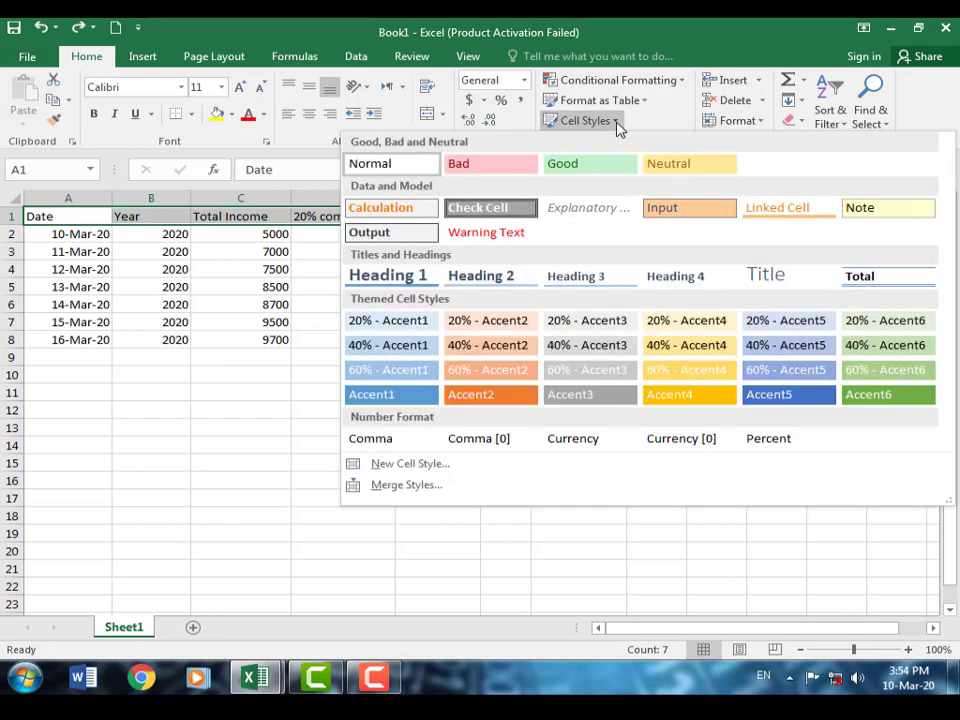
left_click(390, 287)
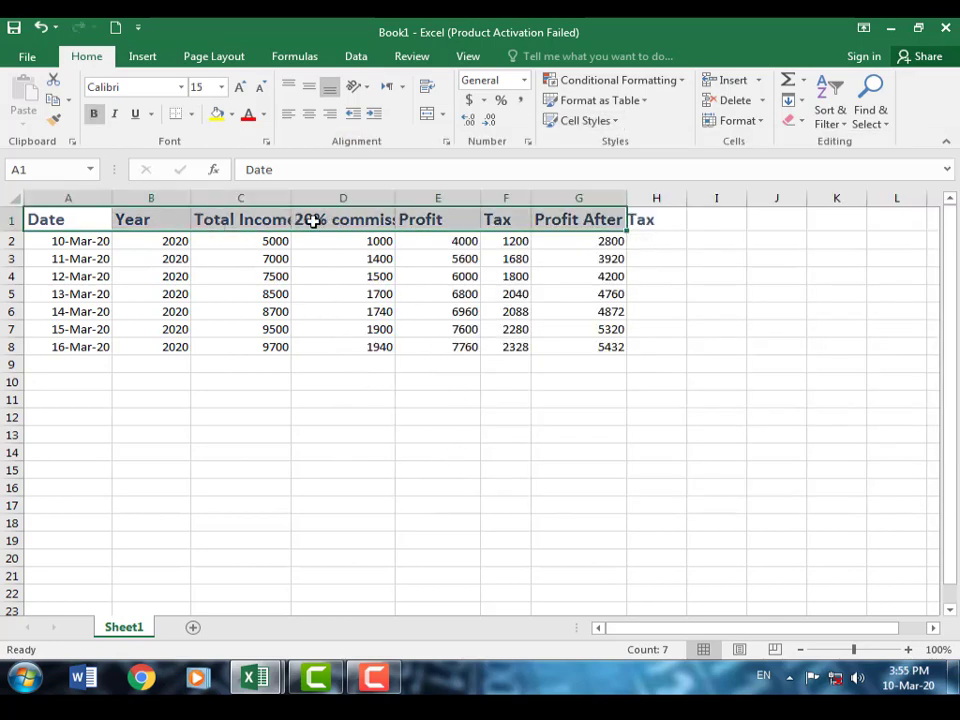
left_click(400, 466)
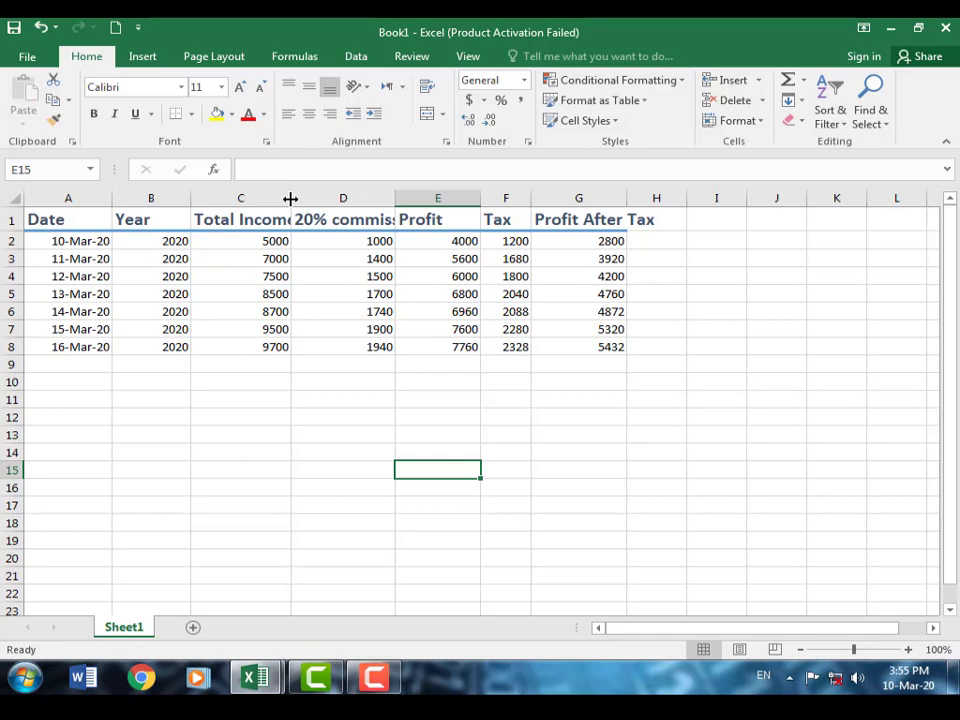
left_click_drag(290, 199, 320, 198)
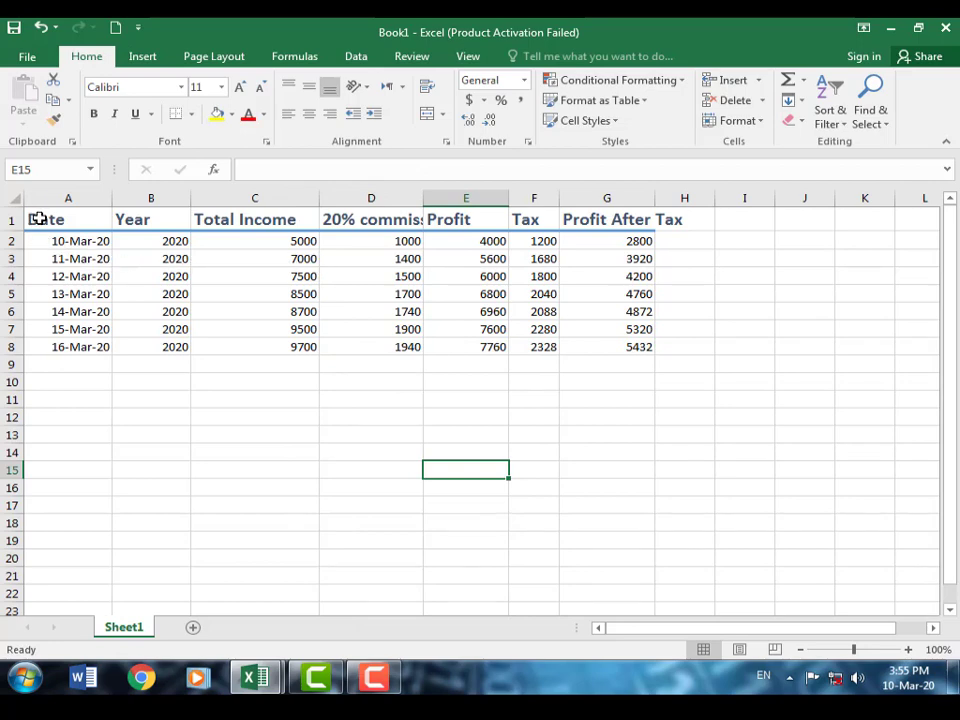
Change the cell style of the header row A1:H1 to Heading 3.
left_click_drag(37, 219, 673, 219)
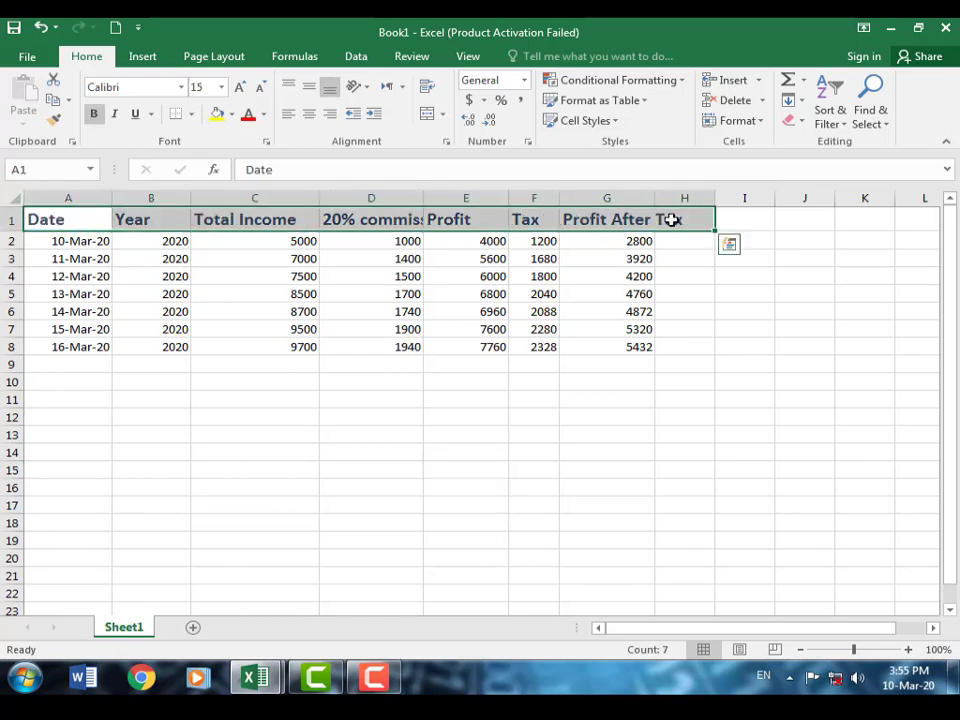
left_click(618, 124)
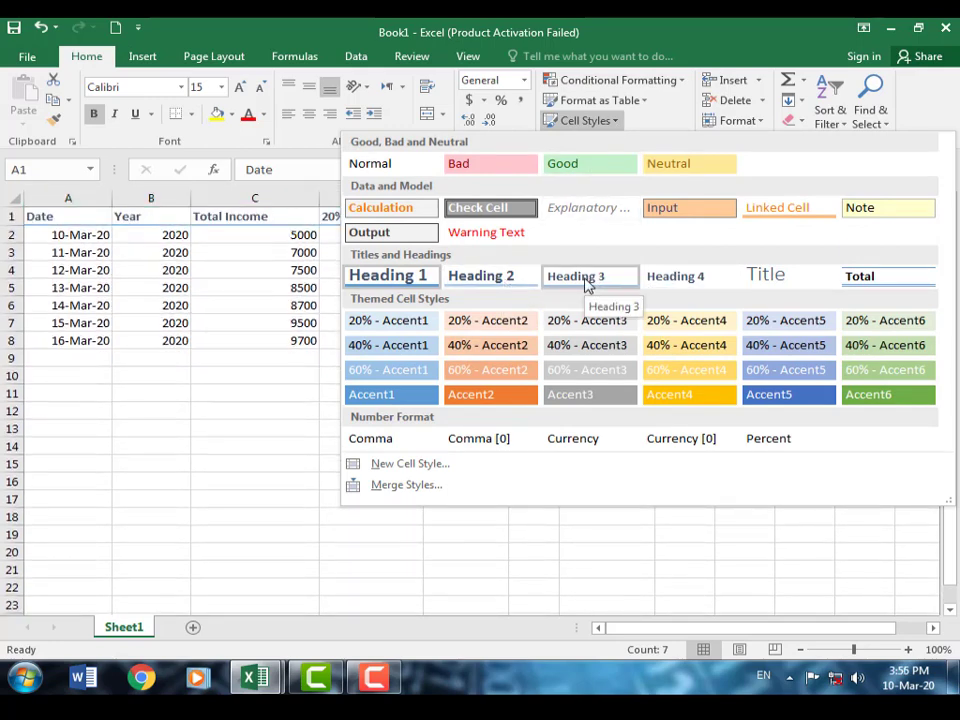
left_click(588, 284)
left_click(250, 476)
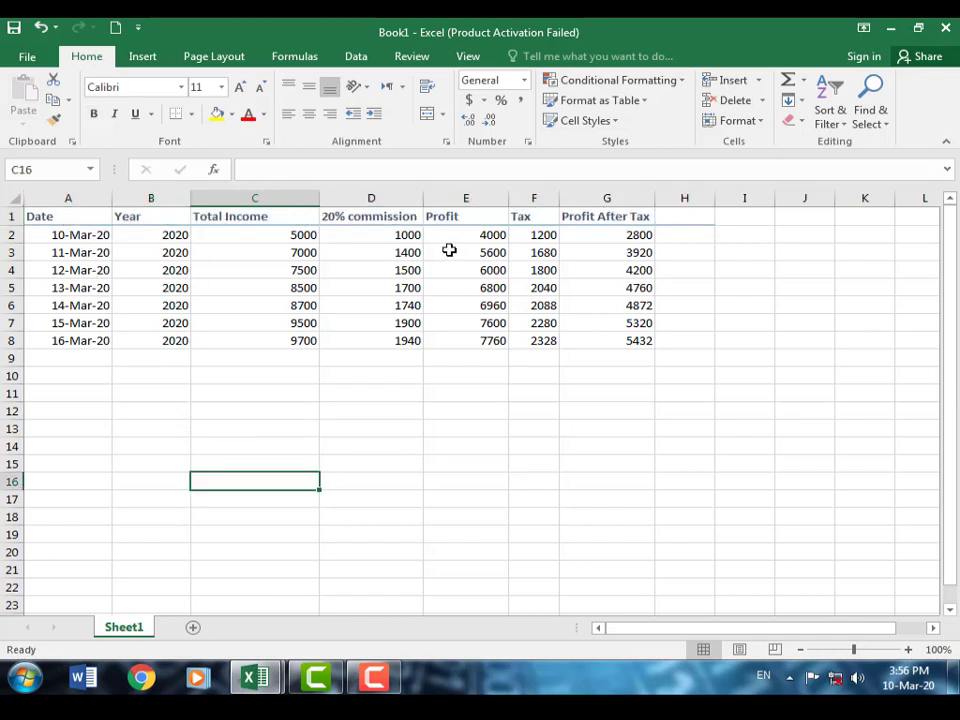
Apply the 20% - Accent3 cell style to the year, total income and commission values in B2:D8.
left_click(613, 123)
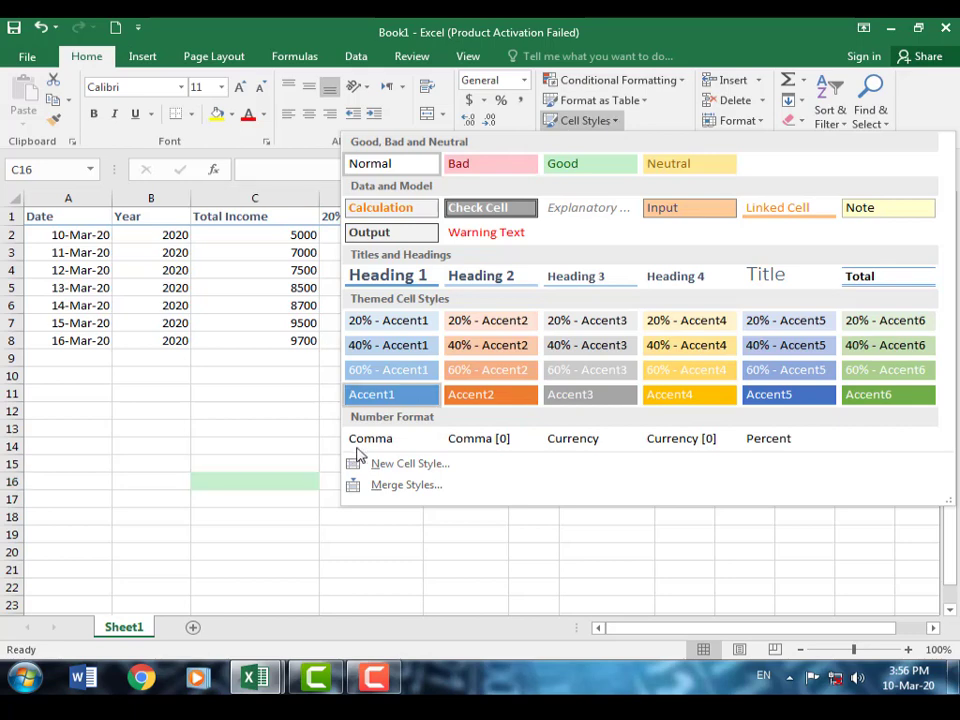
left_click(230, 517)
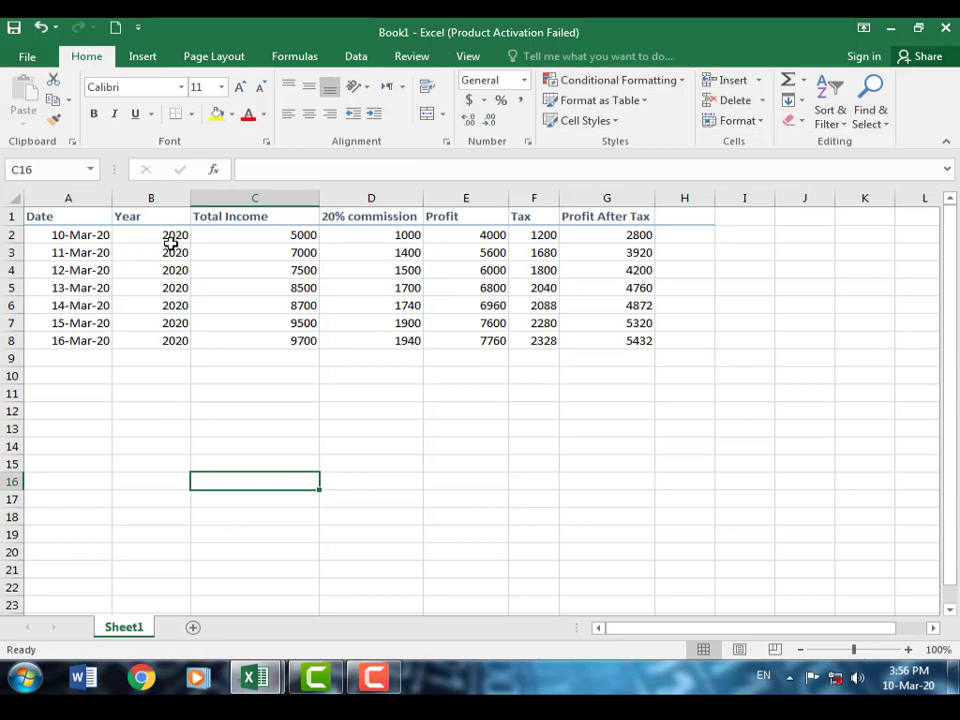
left_click_drag(132, 233, 394, 344)
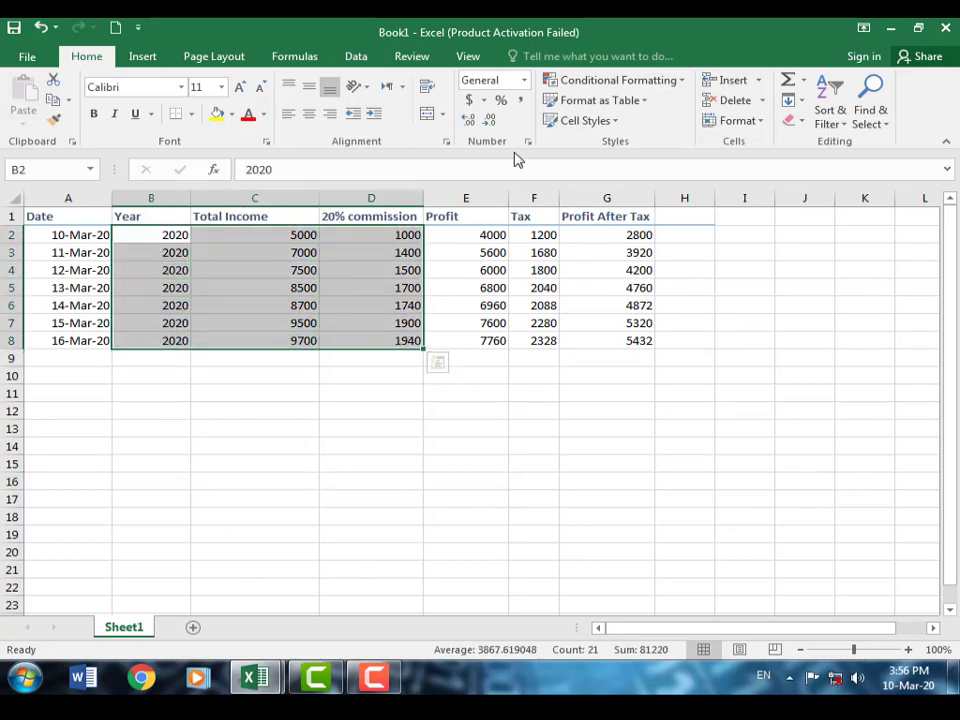
left_click(618, 122)
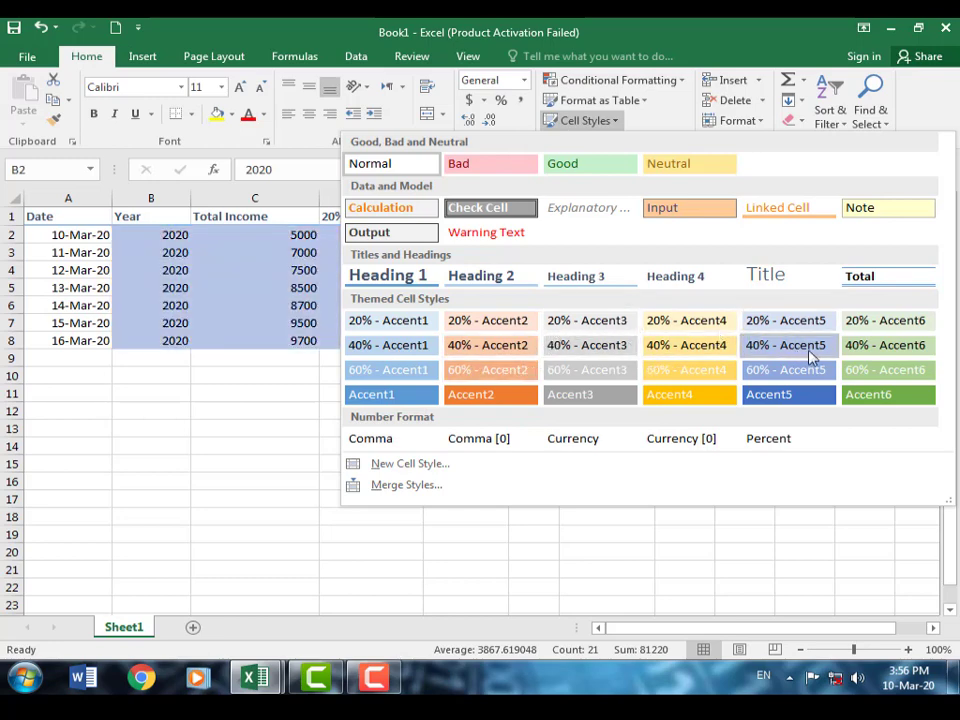
left_click(598, 324)
left_click(426, 481)
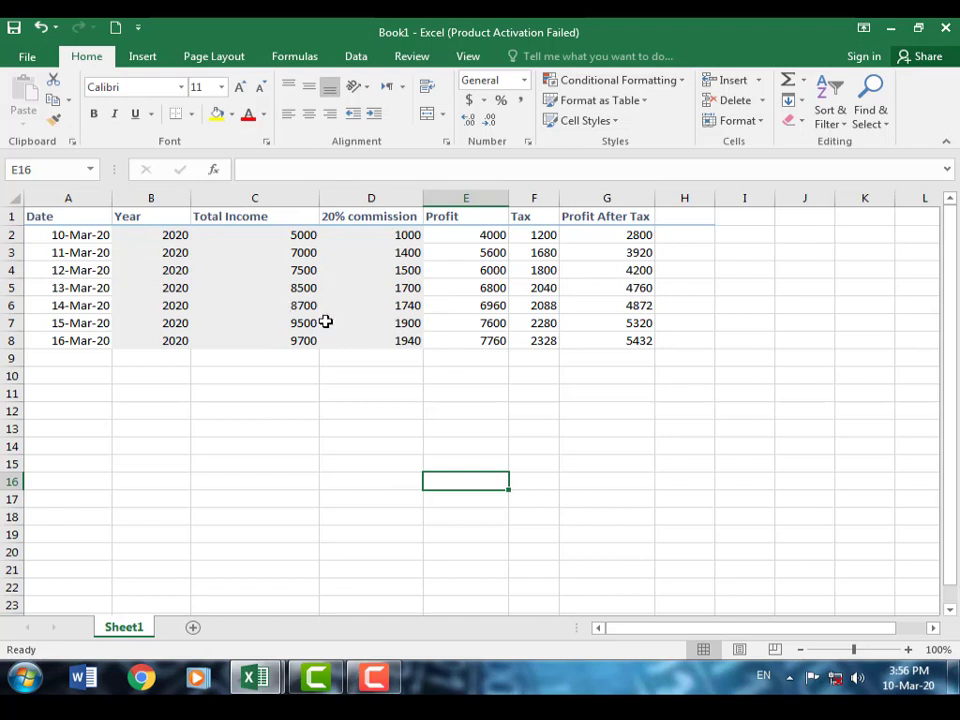
left_click(236, 325)
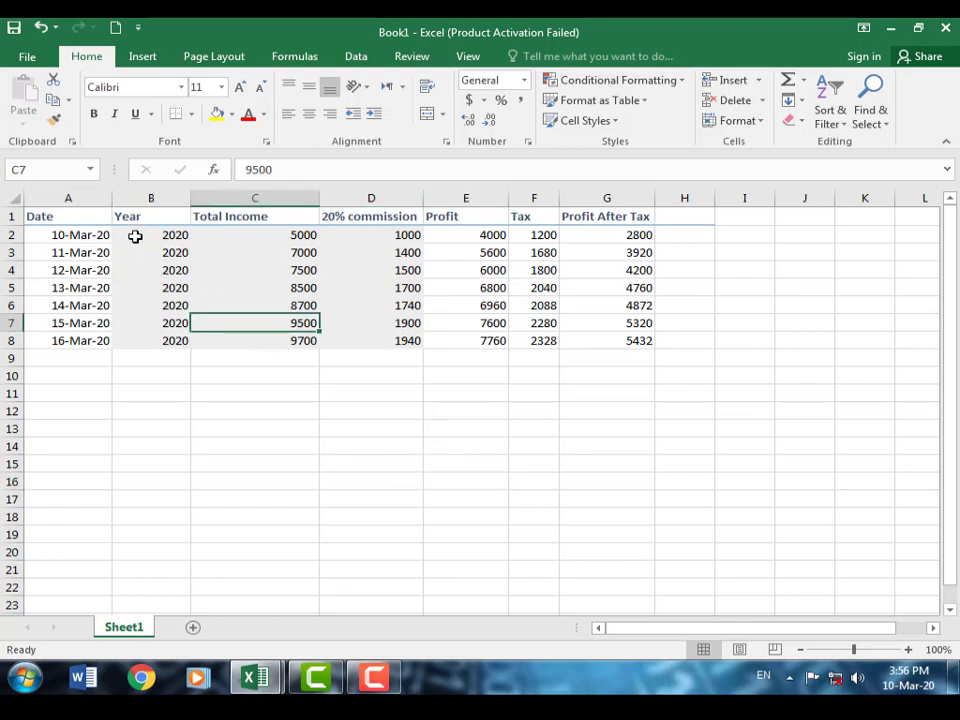
left_click_drag(135, 236, 382, 339)
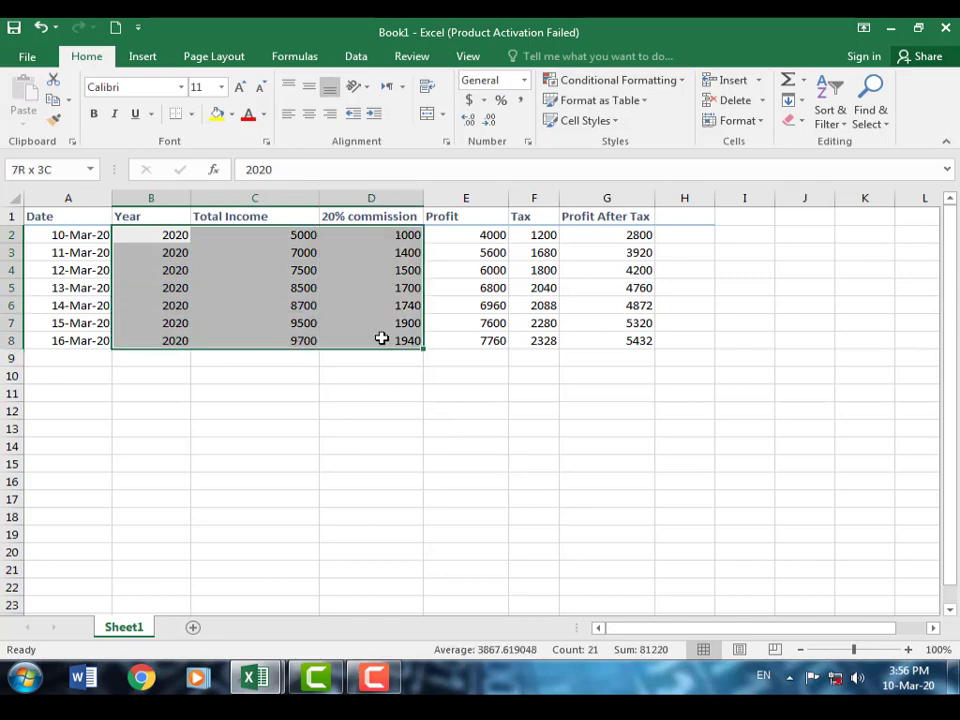
left_click(588, 121)
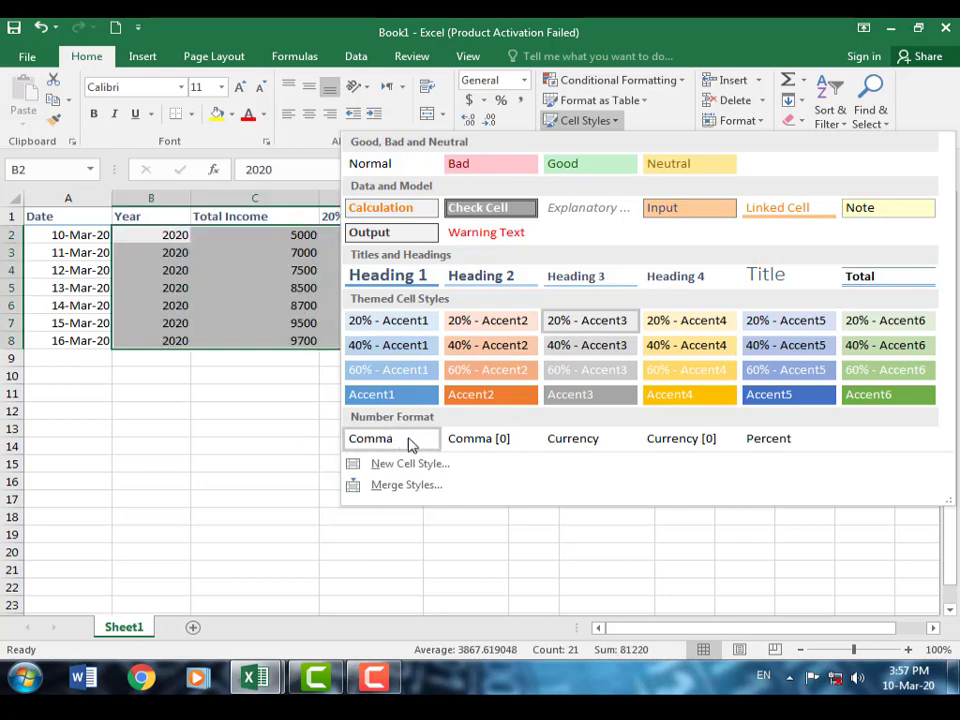
left_click(223, 422)
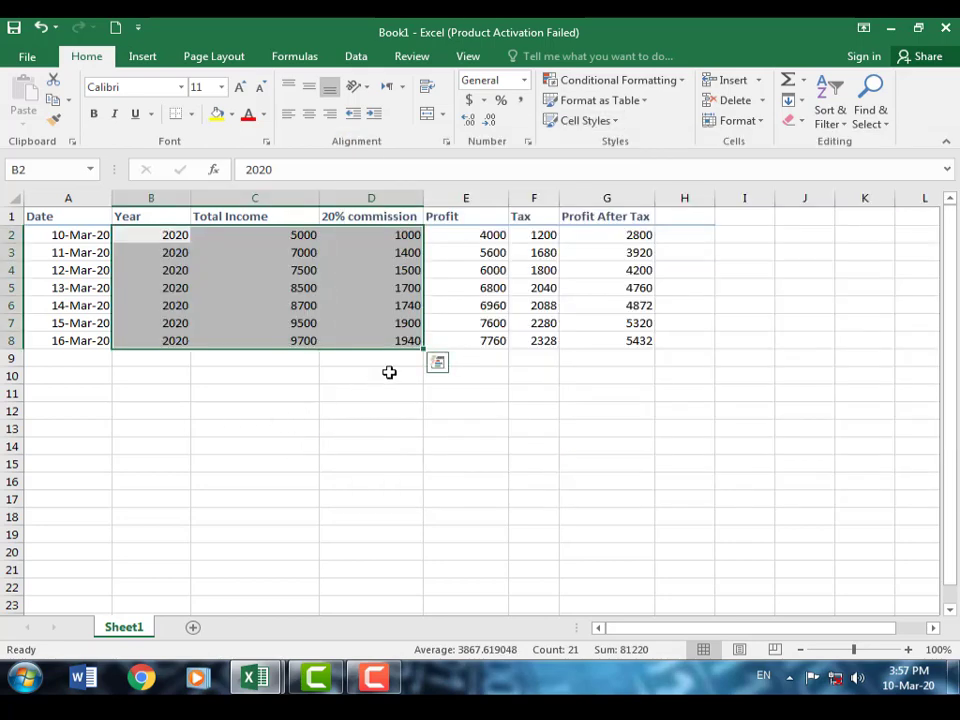
left_click(469, 235)
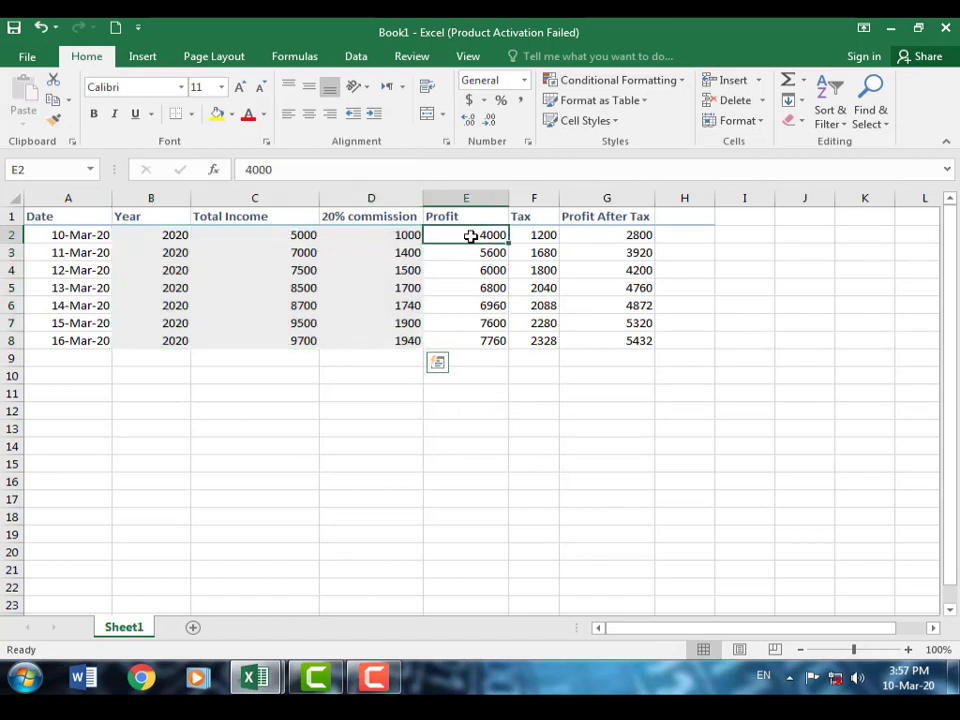
left_click_drag(478, 240, 474, 257)
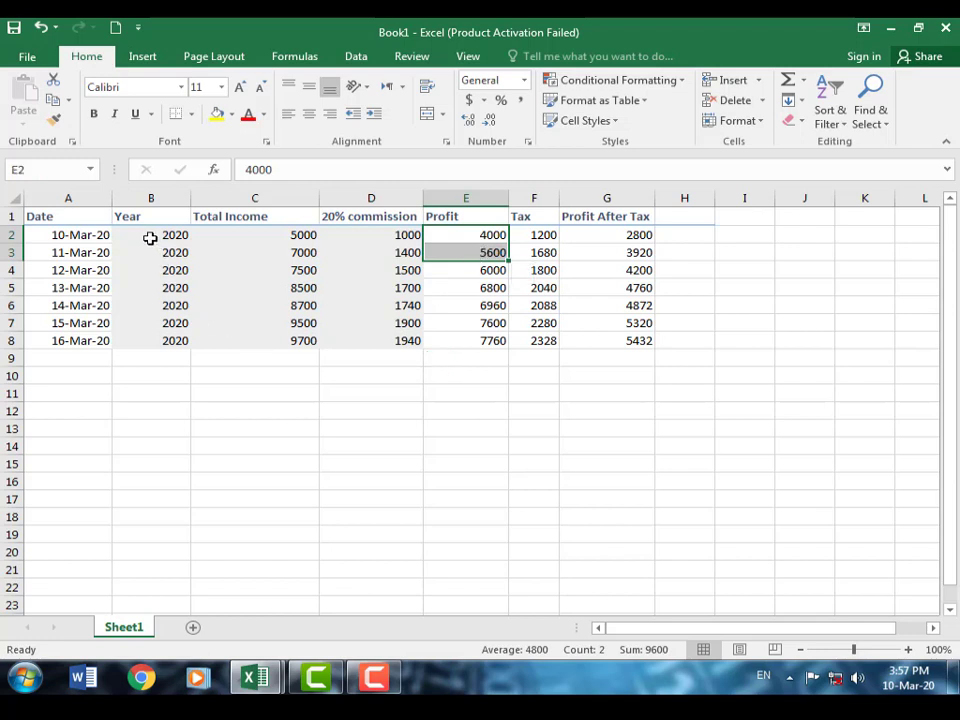
Apply the Comma cell style to the Total Income values in C2:C4, then switch them to Comma [0].
left_click_drag(257, 235, 279, 276)
left_click(588, 121)
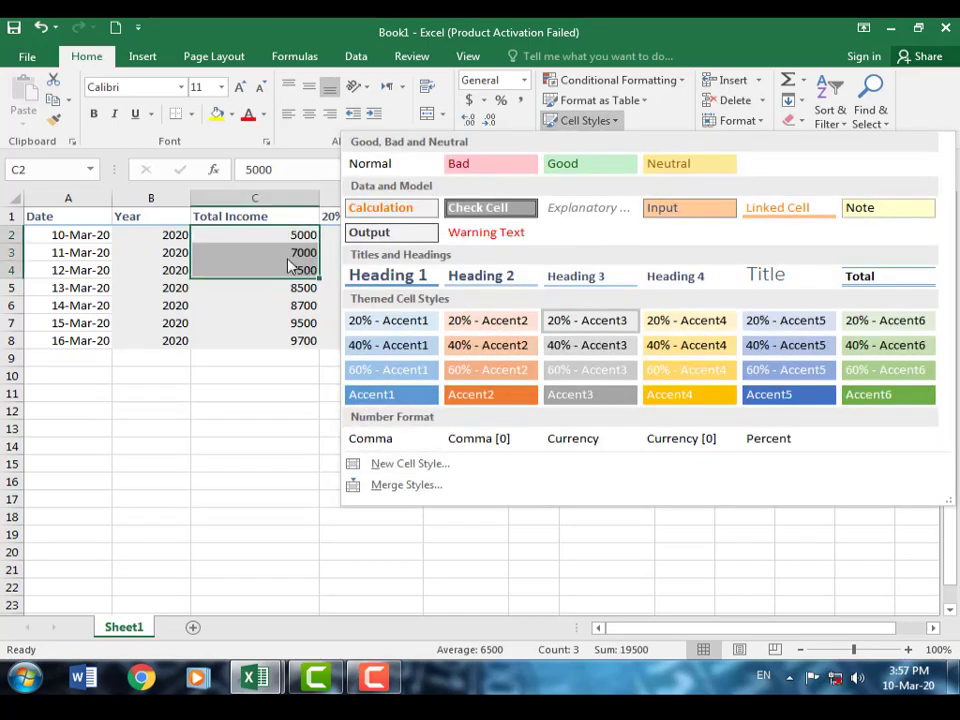
left_click(374, 445)
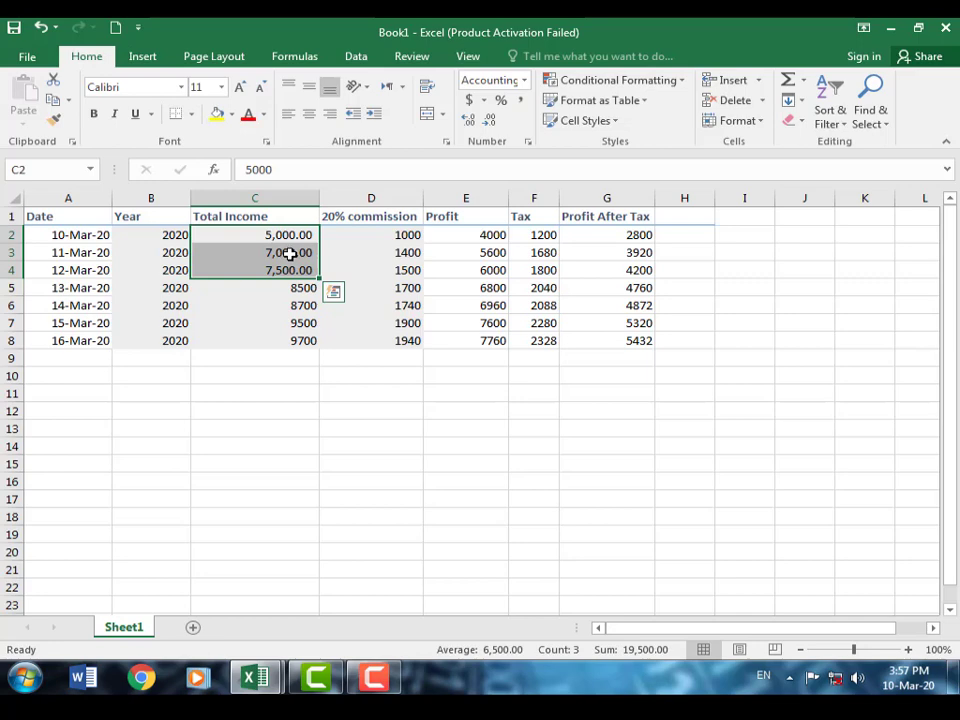
left_click(612, 122)
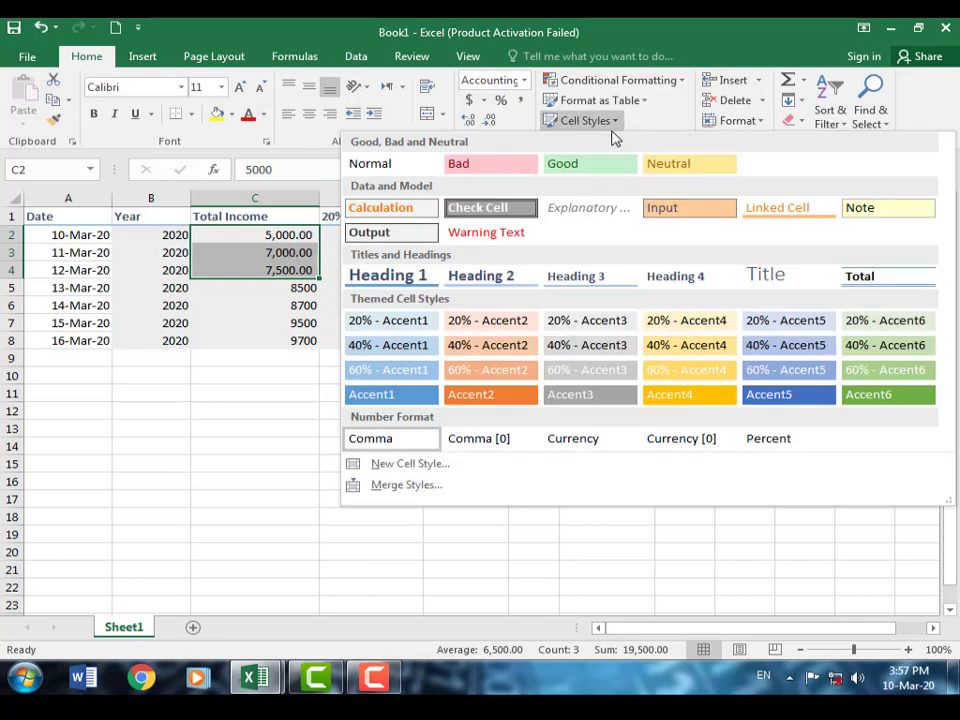
left_click(500, 451)
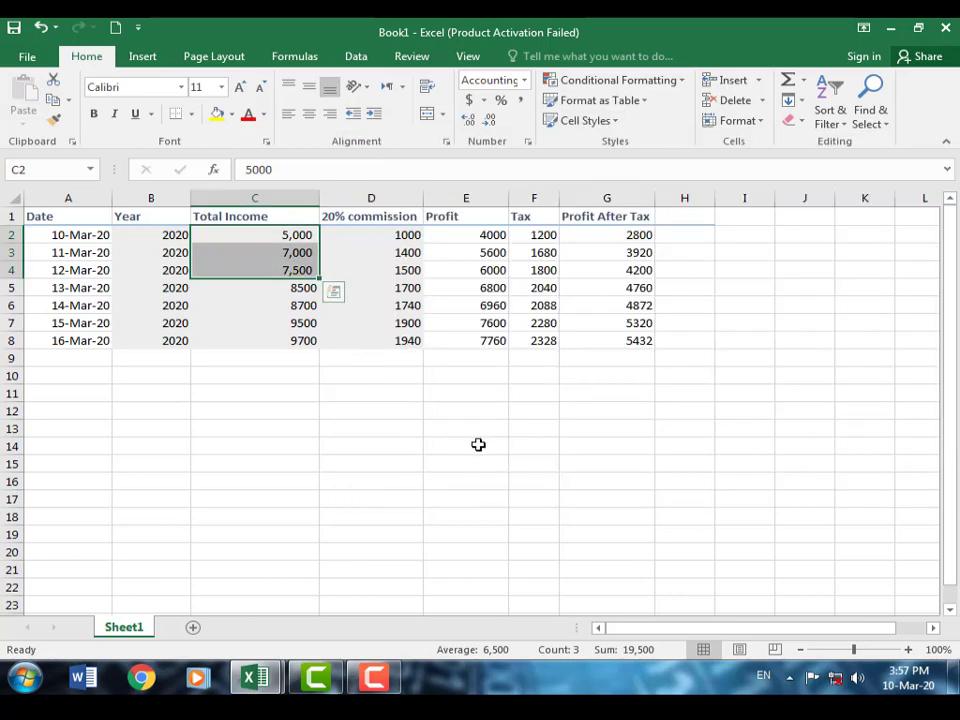
Reset the Total Income values in C2:C4, followed by the whole range B2:D8, to the Normal cell style.
left_click(610, 121)
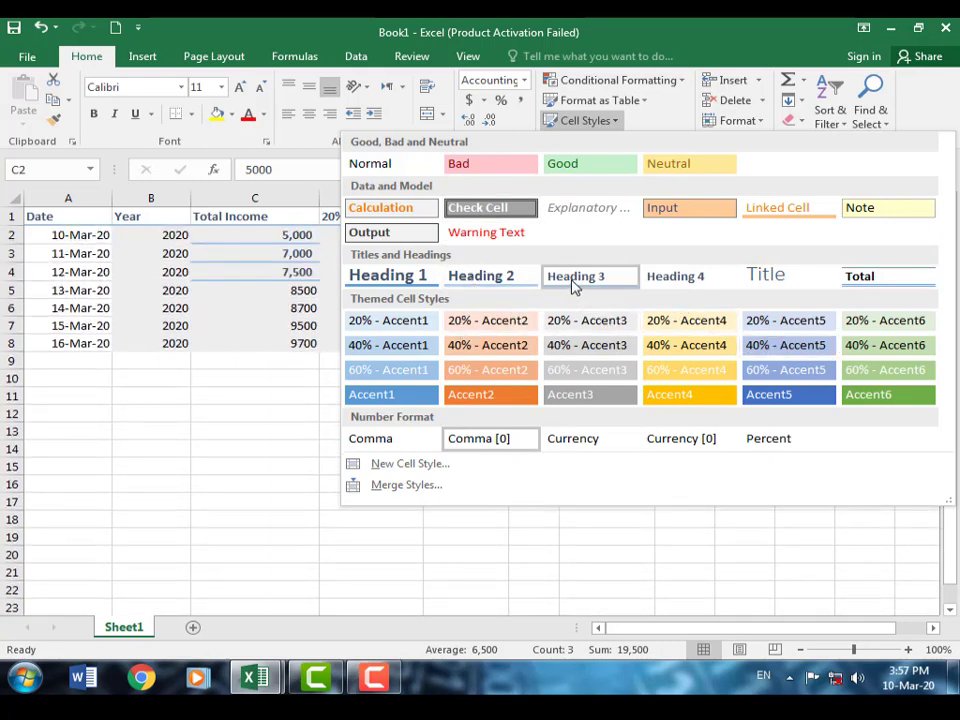
left_click(401, 172)
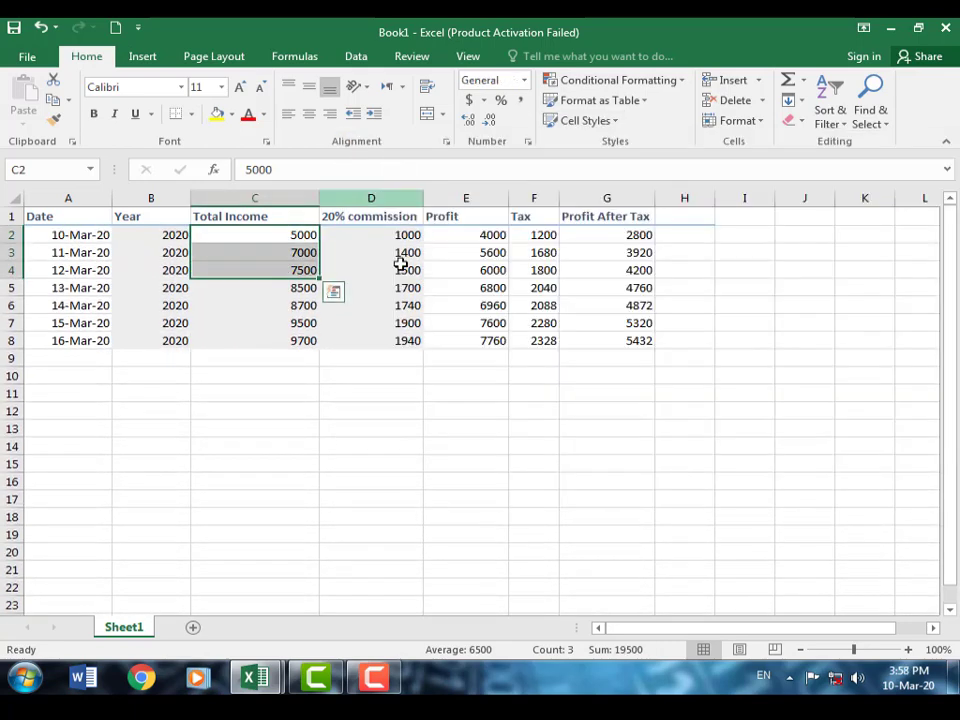
left_click(396, 407)
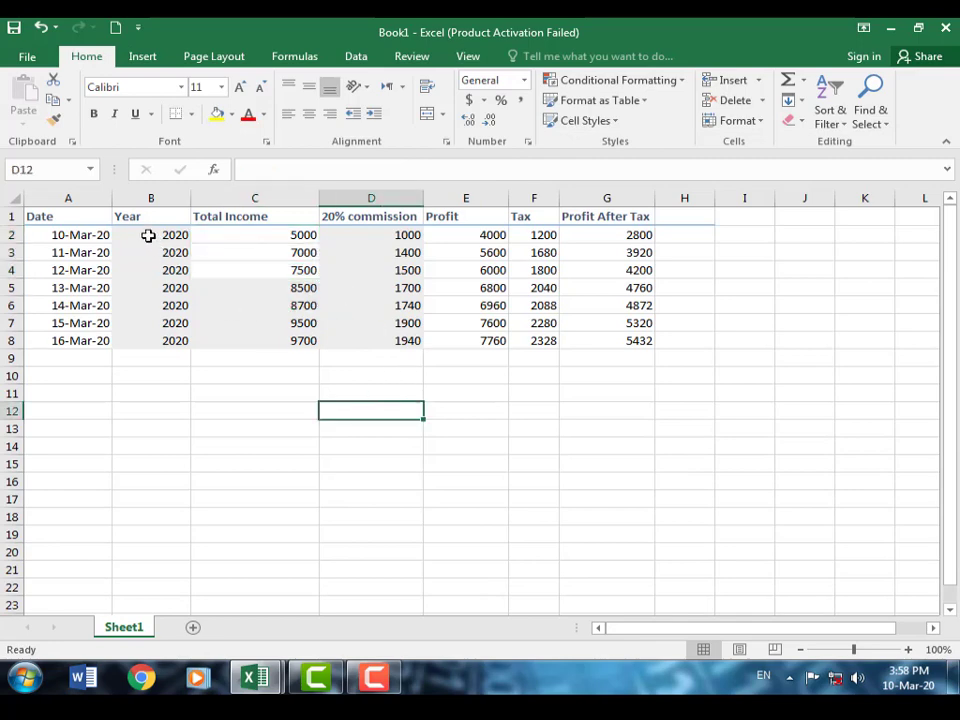
left_click_drag(145, 234, 379, 342)
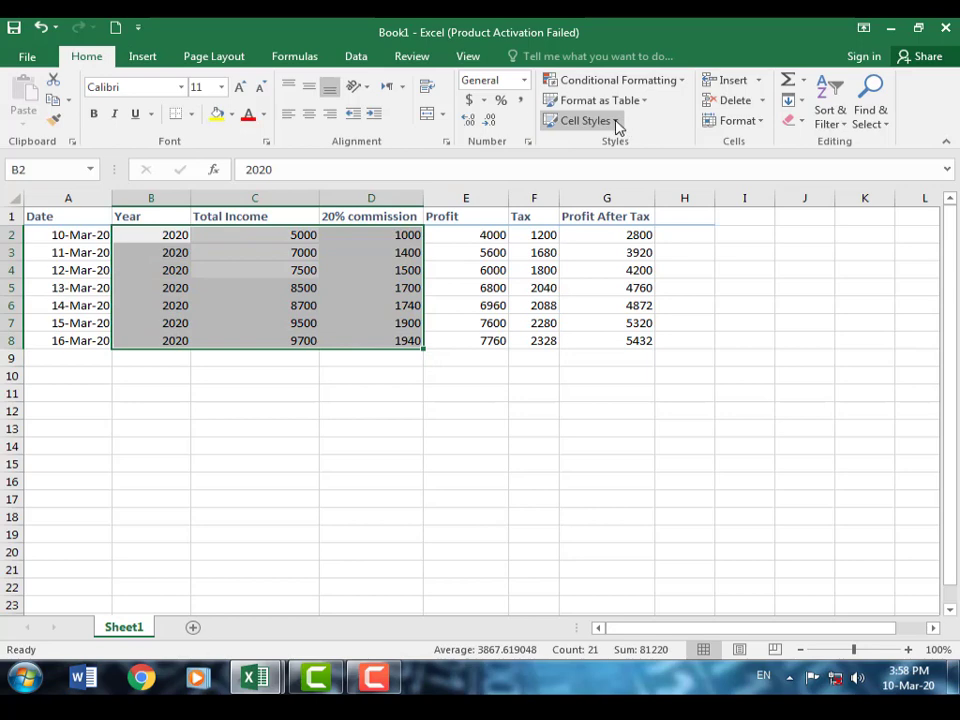
left_click(612, 121)
left_click(392, 167)
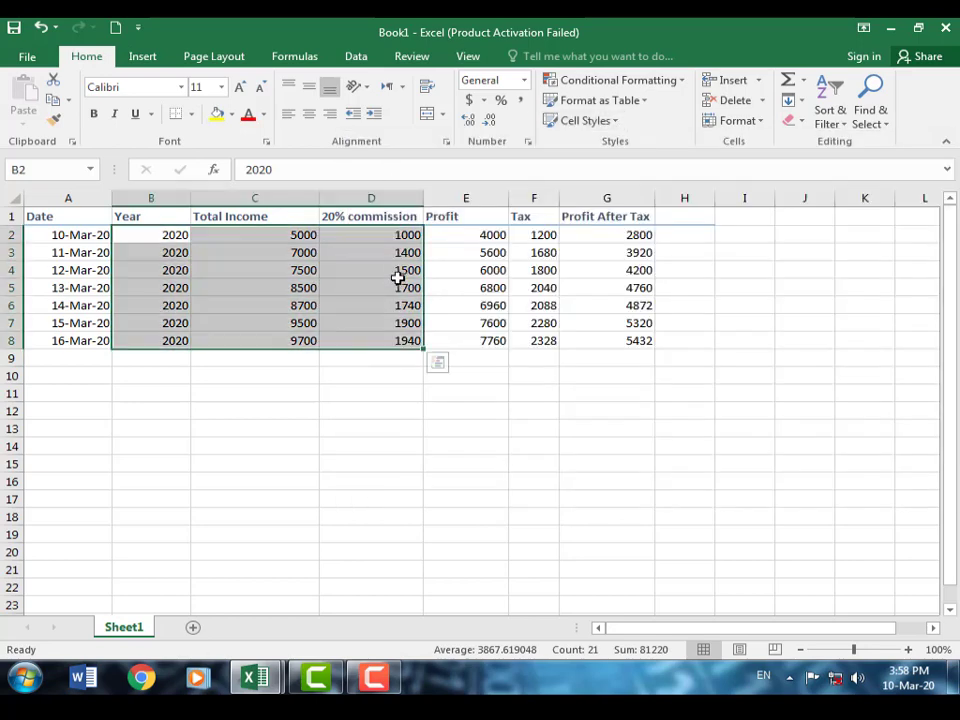
left_click(412, 394)
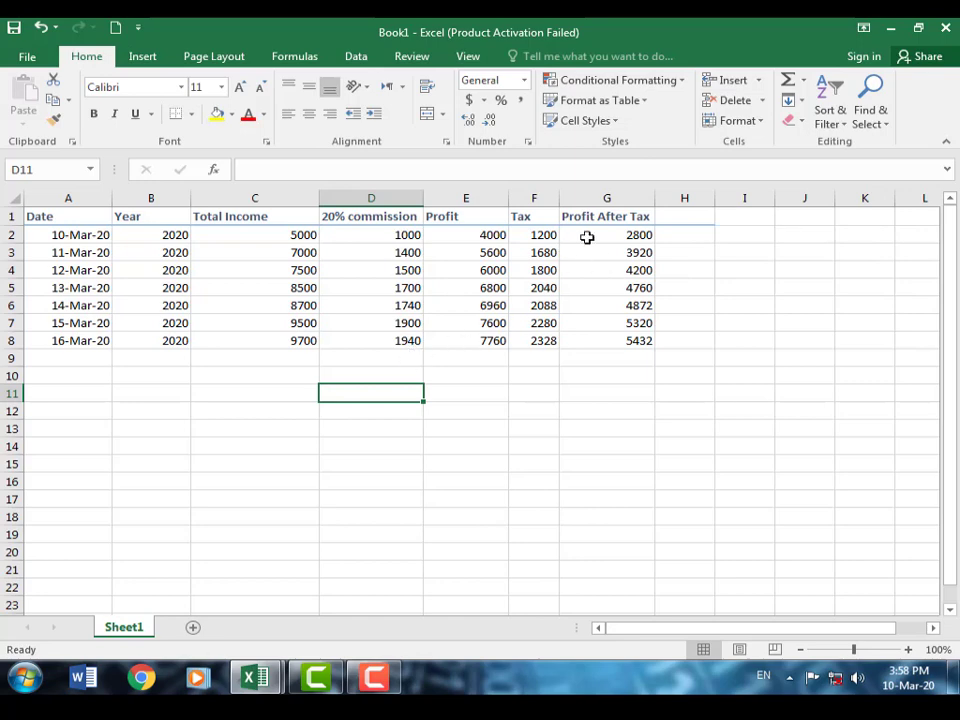
Insert a blank cell at F2 in the Tax column, shifting the existing cells down.
left_click(528, 235)
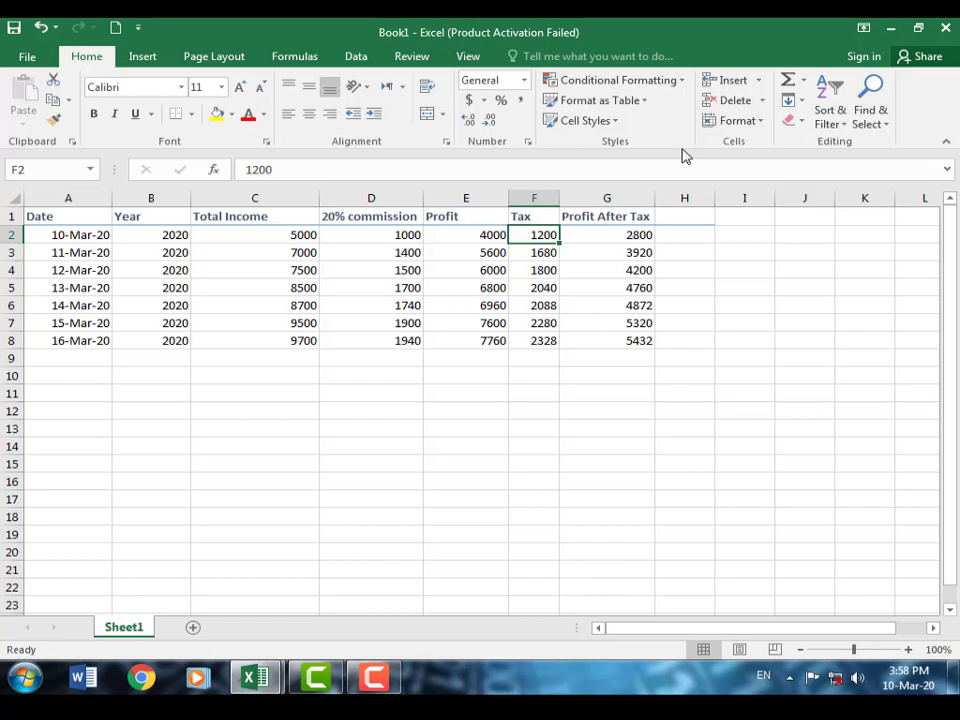
left_click(759, 90)
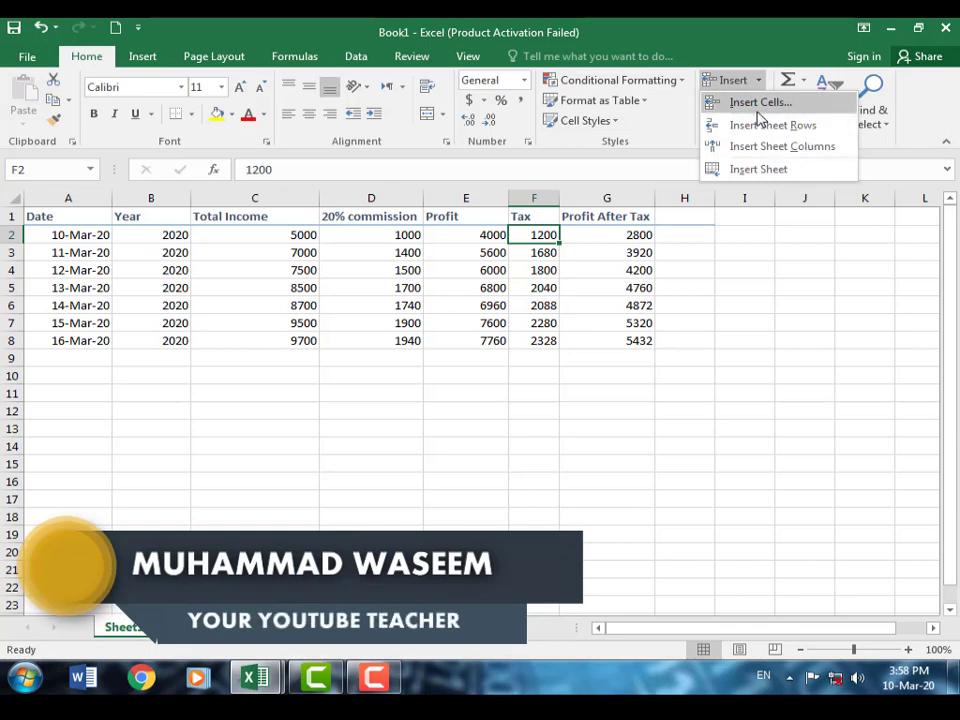
left_click(775, 106)
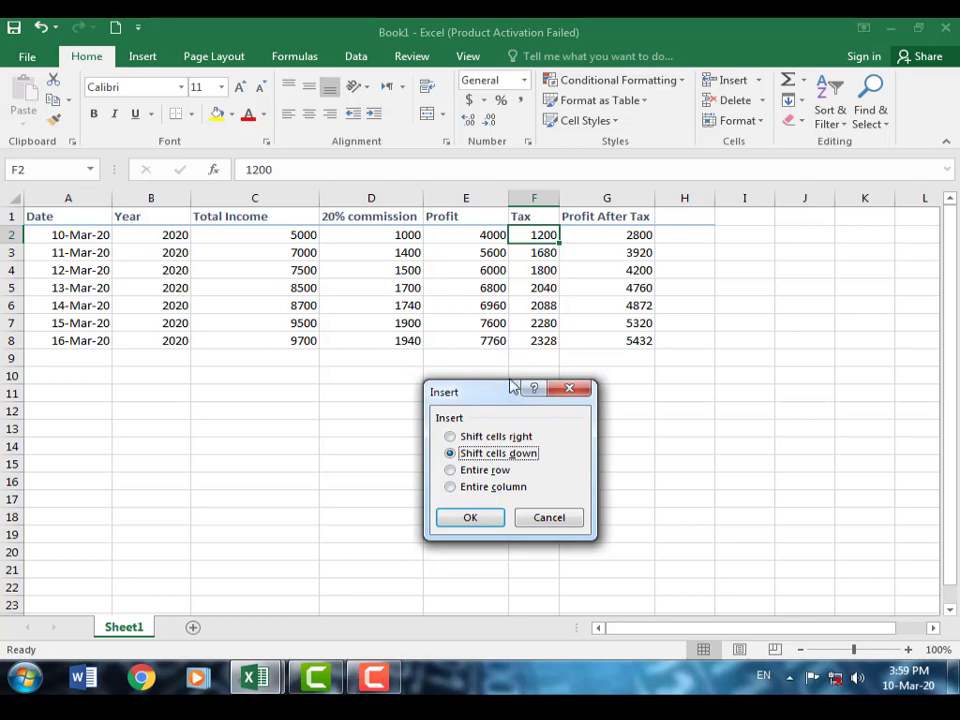
left_click(477, 519)
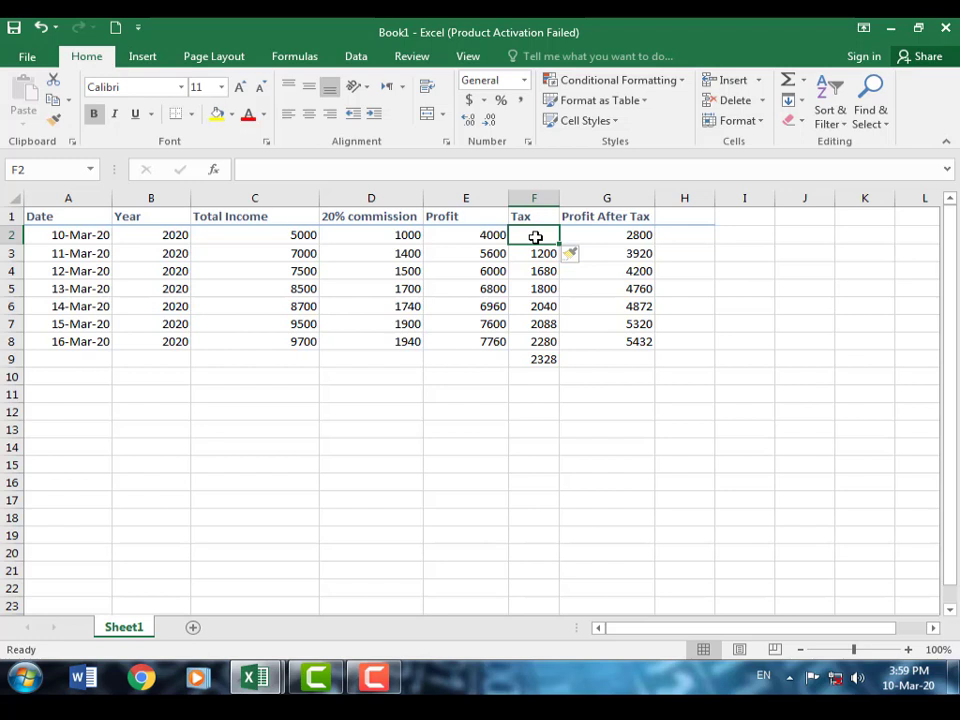
Insert a blank cell at F3 with the existing cells shifted right, then undo the insertion.
left_click(533, 256)
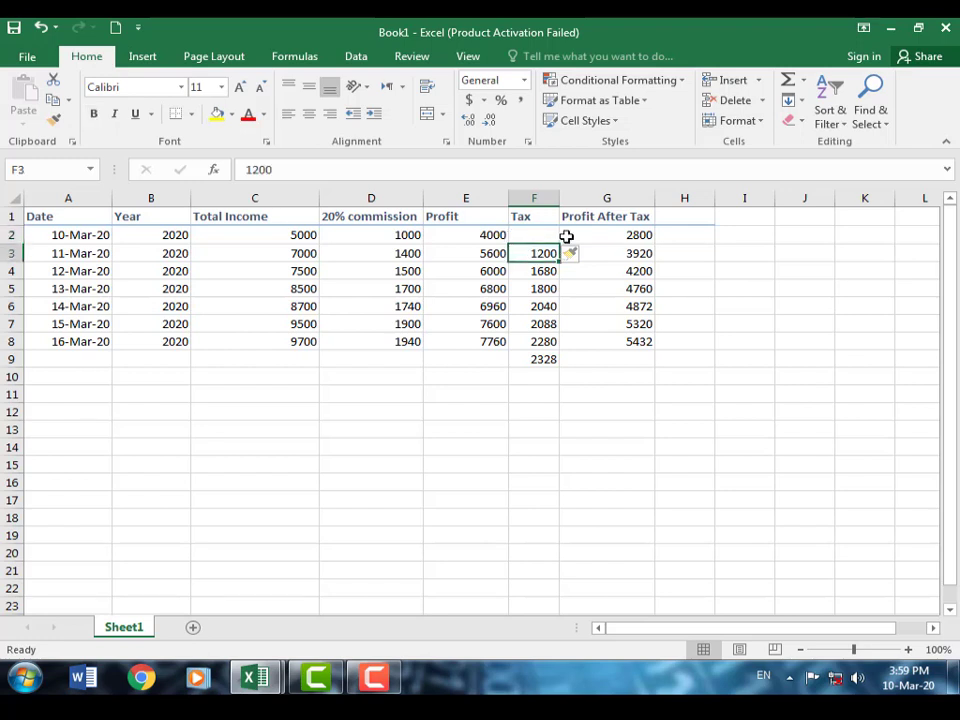
left_click(759, 82)
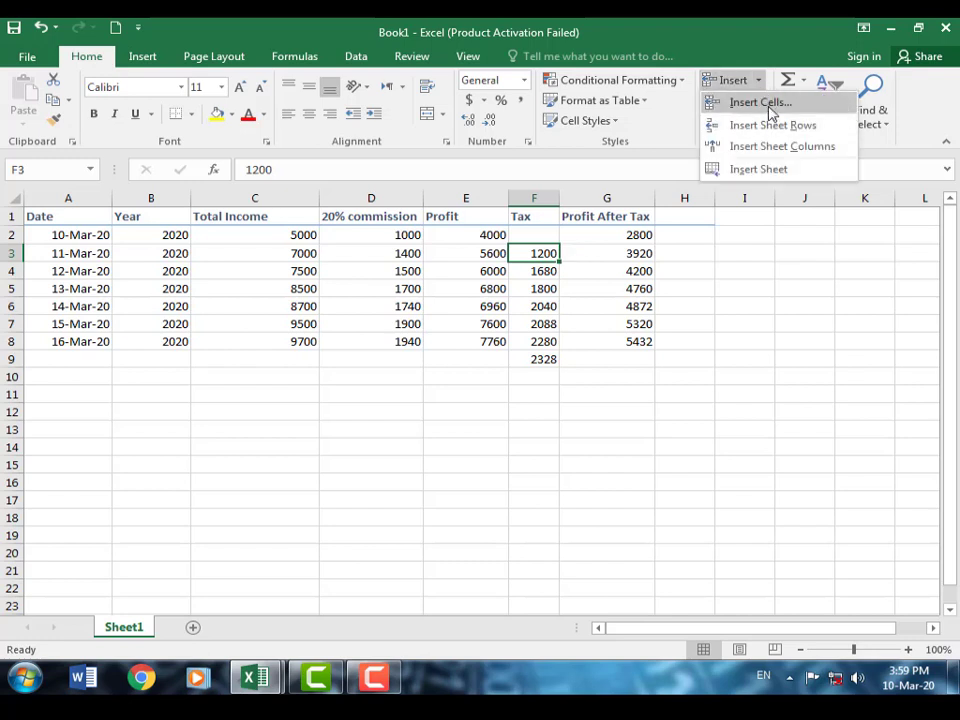
left_click(771, 107)
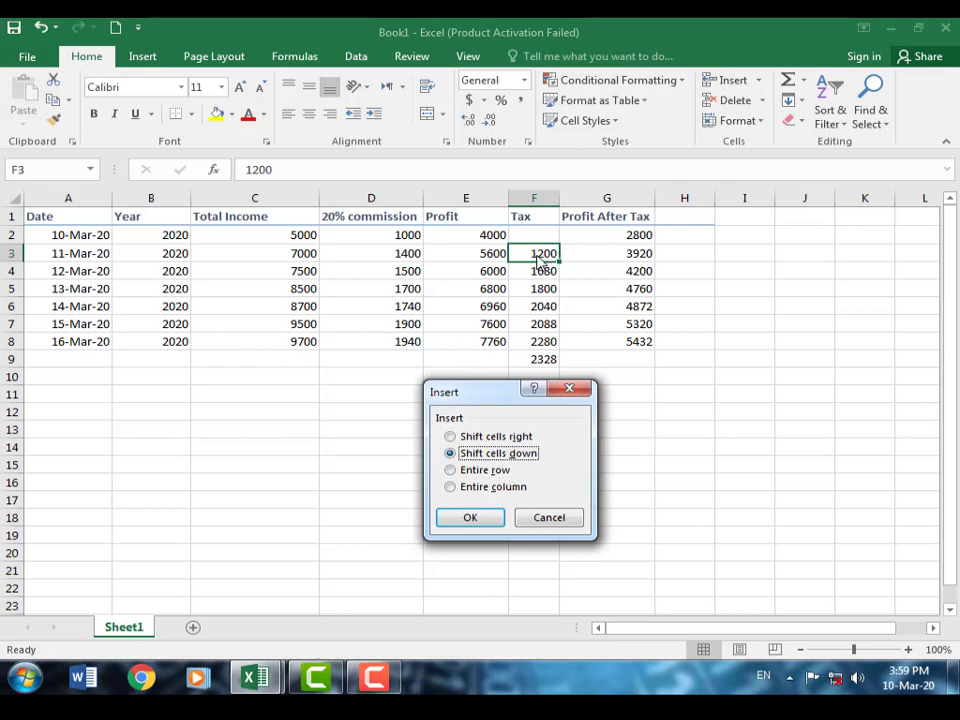
left_click(483, 438)
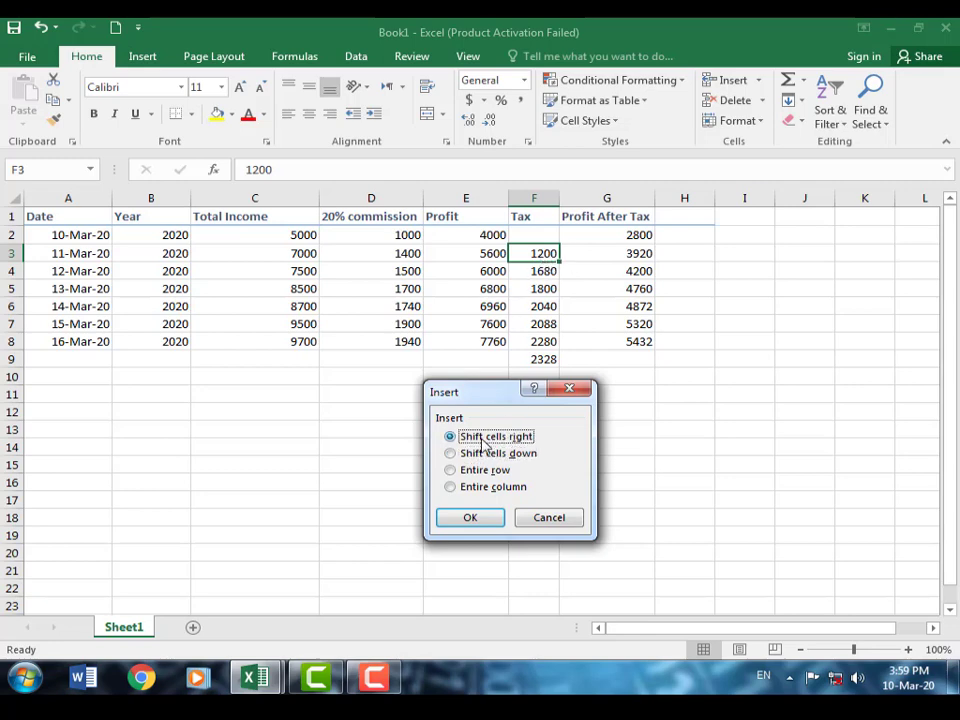
left_click(489, 520)
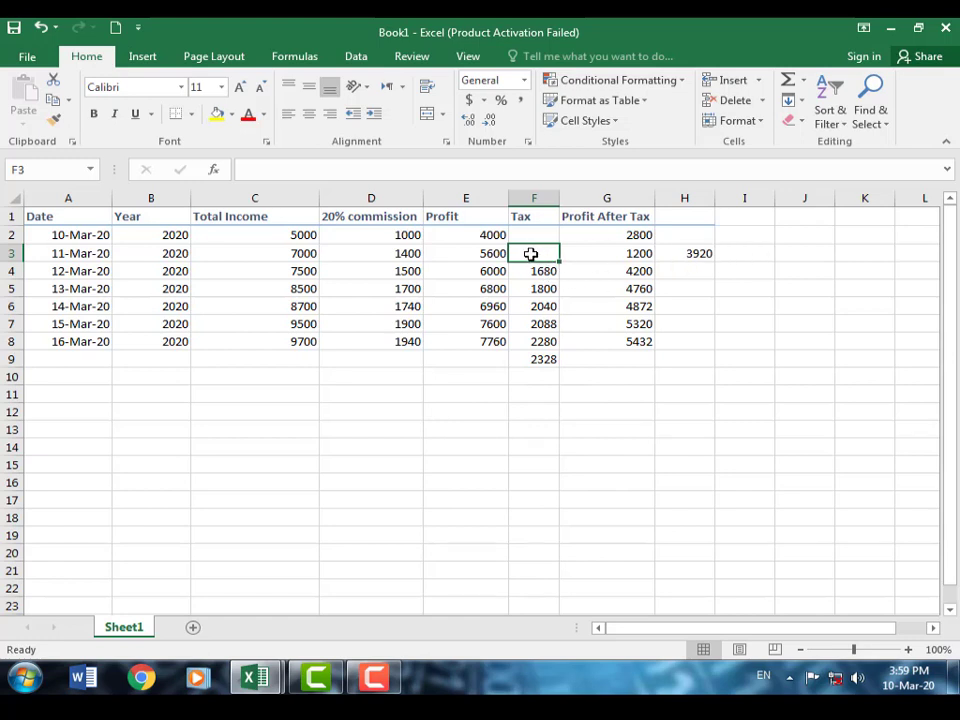
key("ctrl+z")
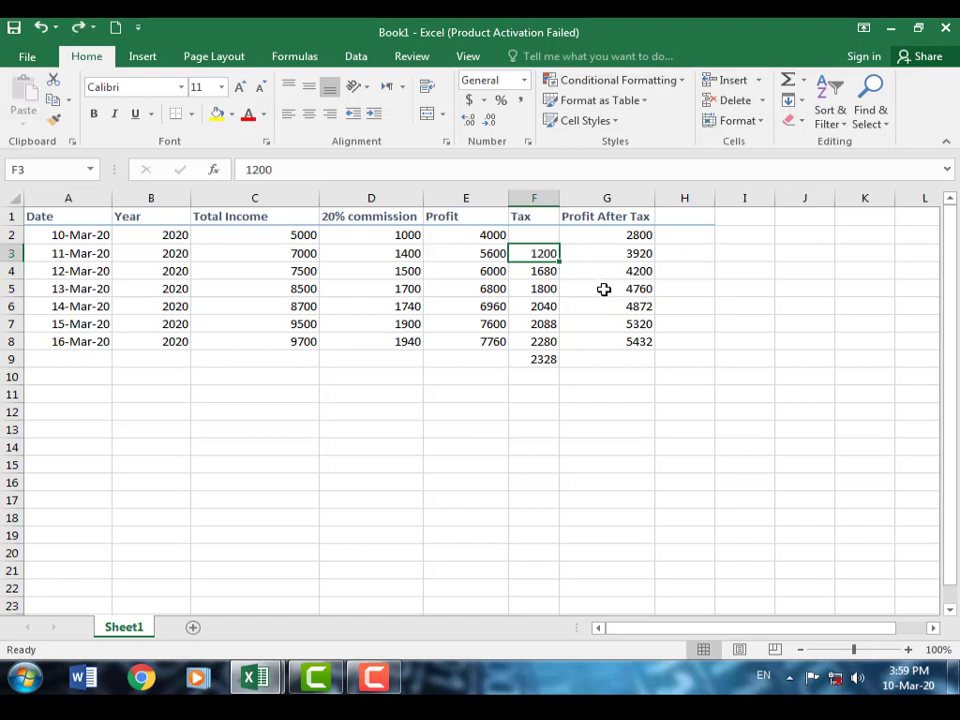
left_click(757, 80)
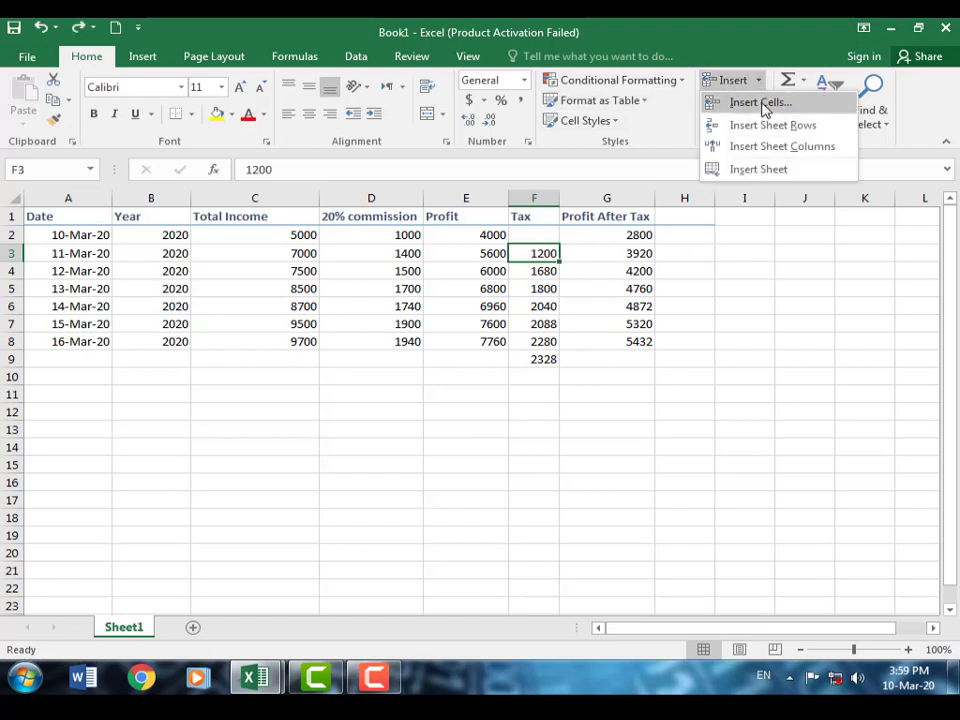
left_click(760, 103)
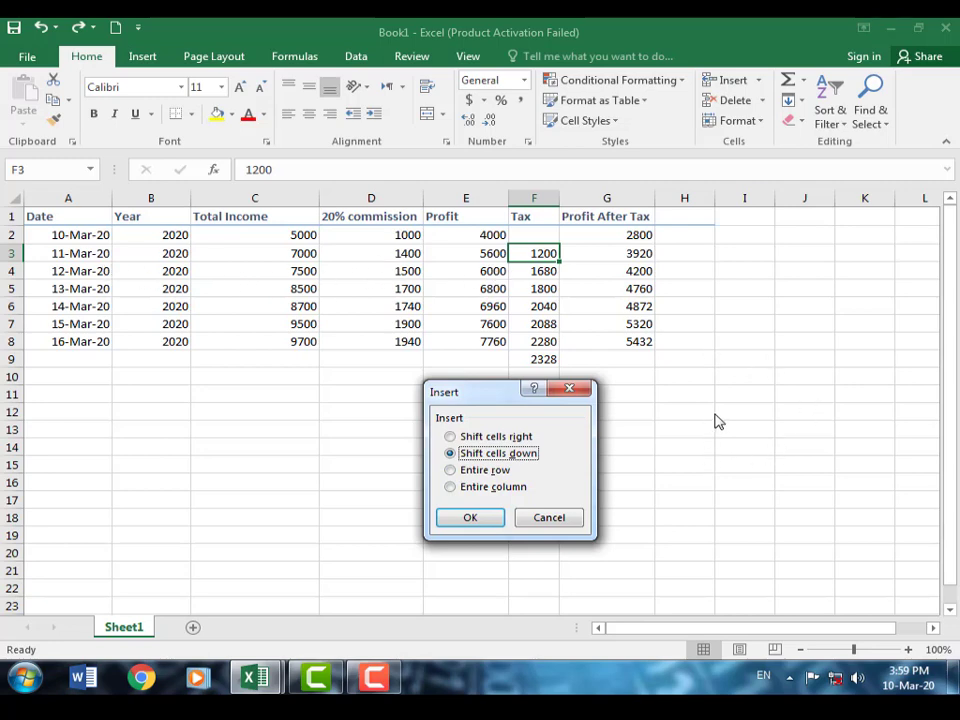
left_click(568, 391)
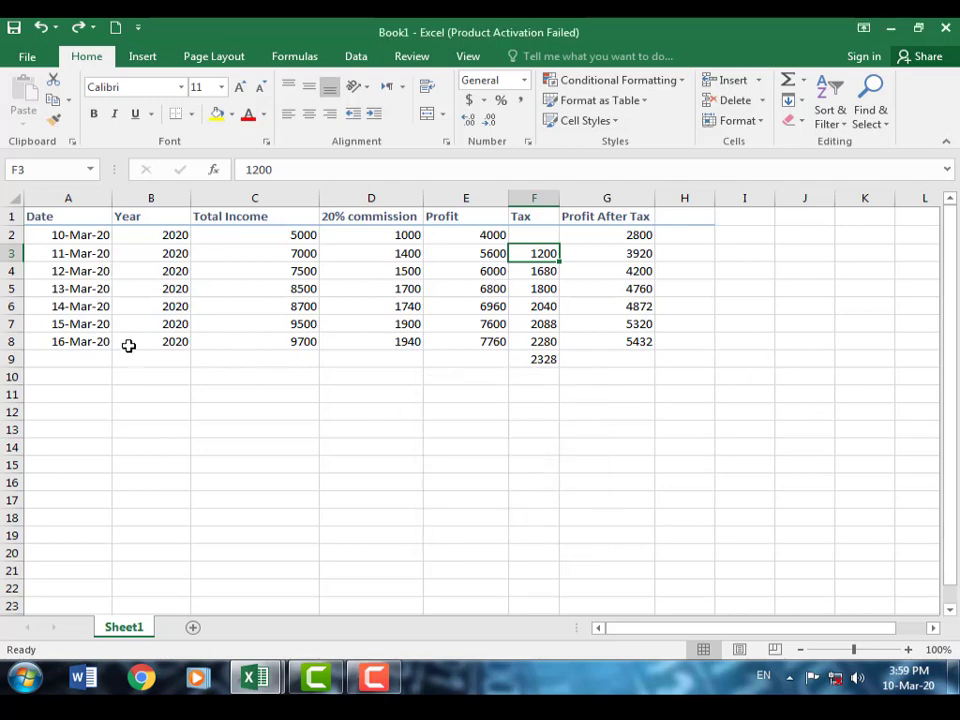
Insert a blank row at row 5, between the 12-Mar-20 and 13-Mar-20 records.
left_click(14, 306)
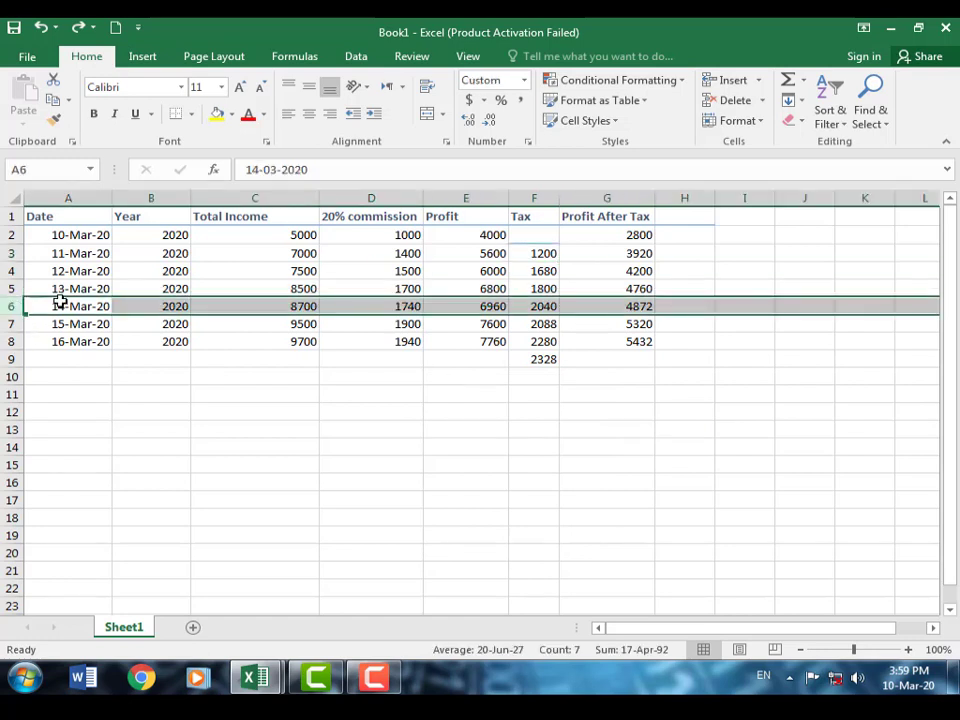
left_click(11, 288)
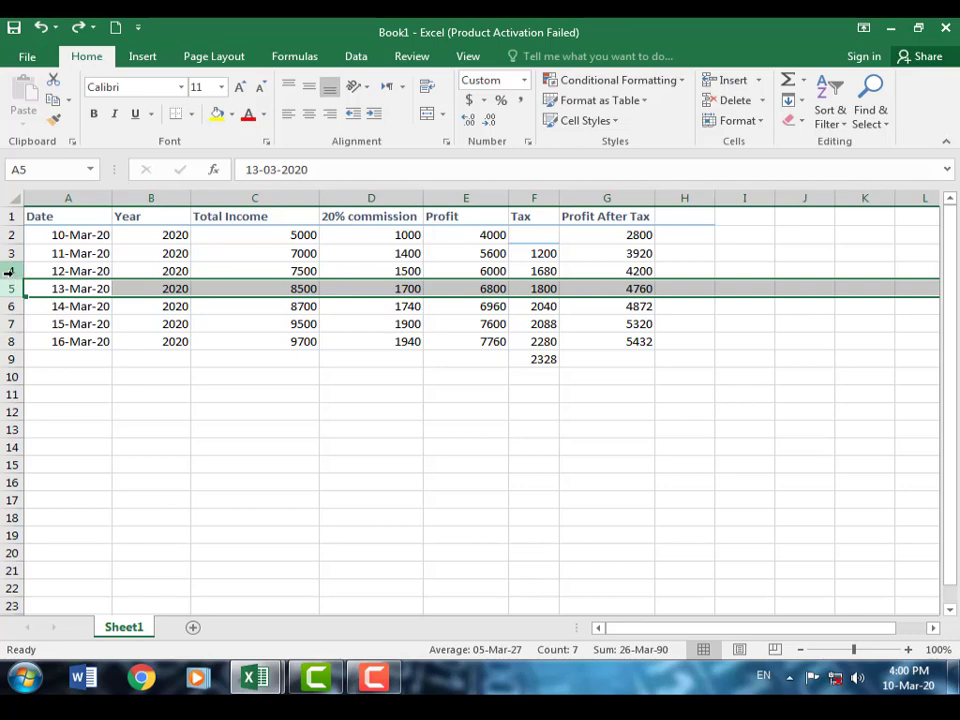
left_click(8, 271)
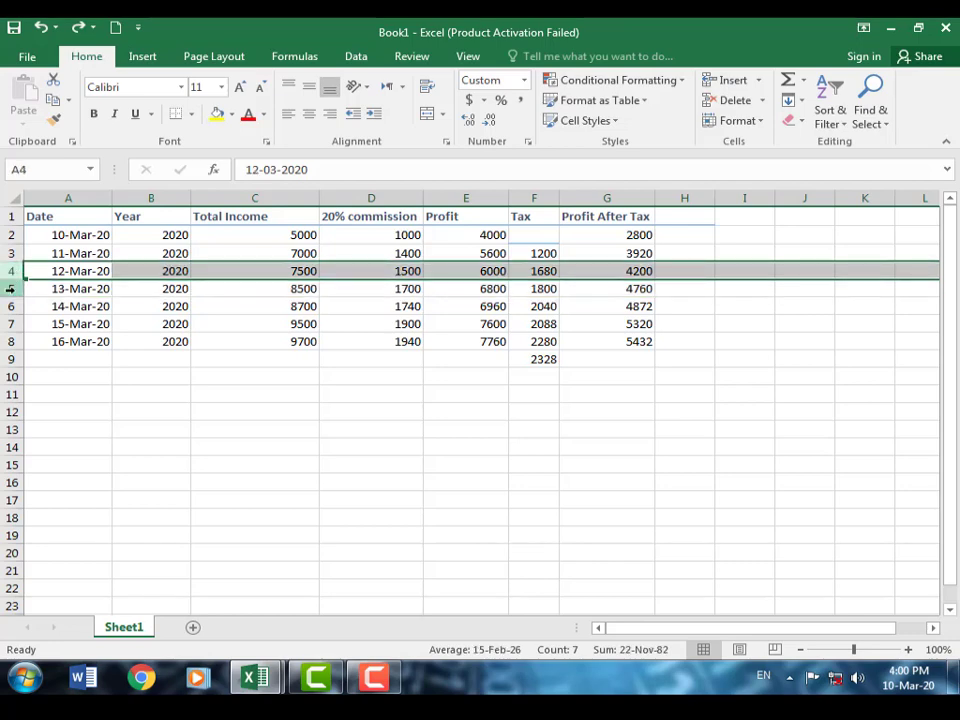
left_click(12, 289)
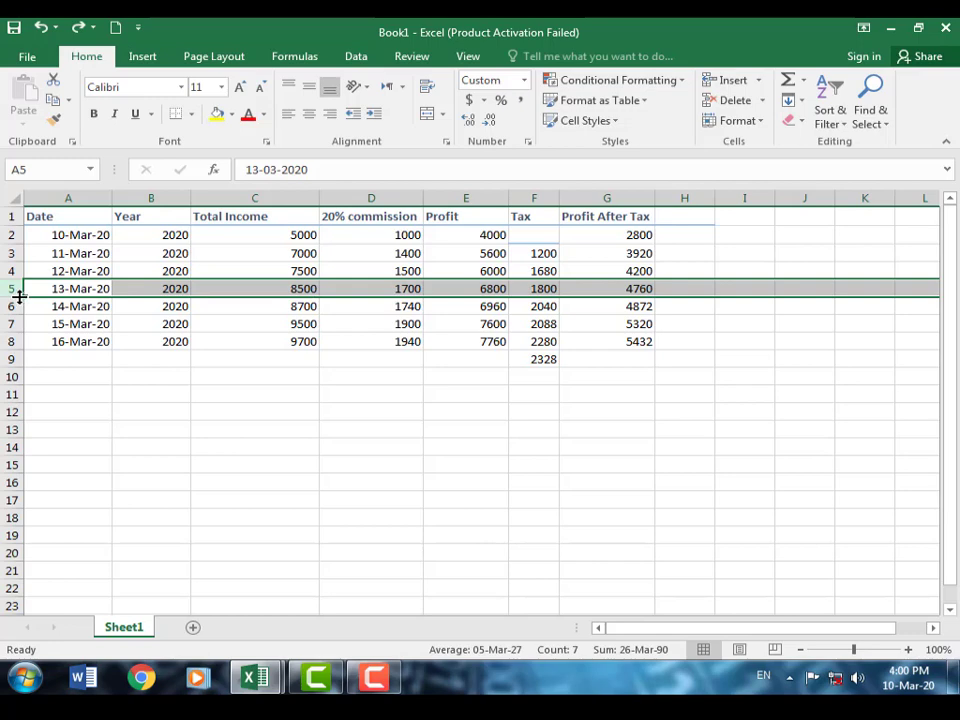
mouse_move(19, 296)
left_mouse_down()
mouse_move(19, 312)
mouse_move(11, 290)
left_mouse_up()
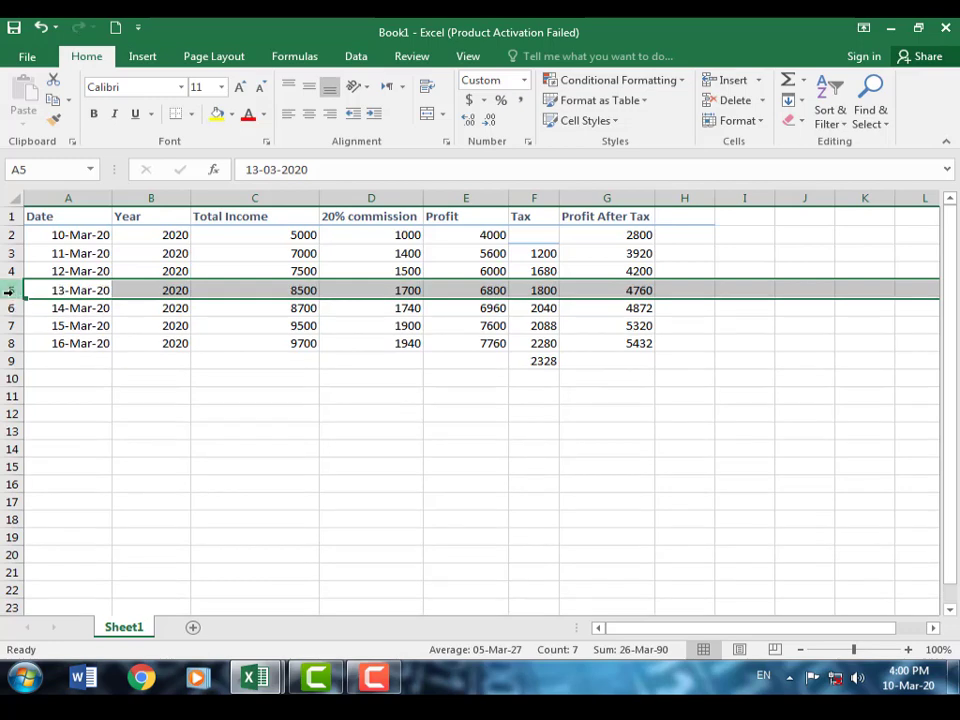
left_click(760, 83)
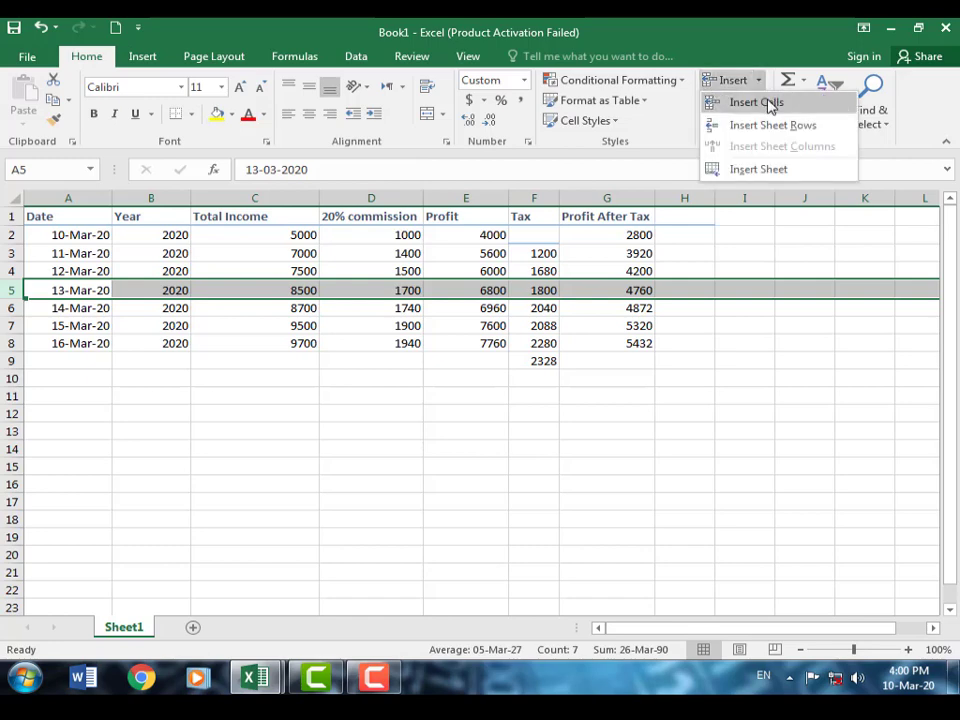
left_click(765, 103)
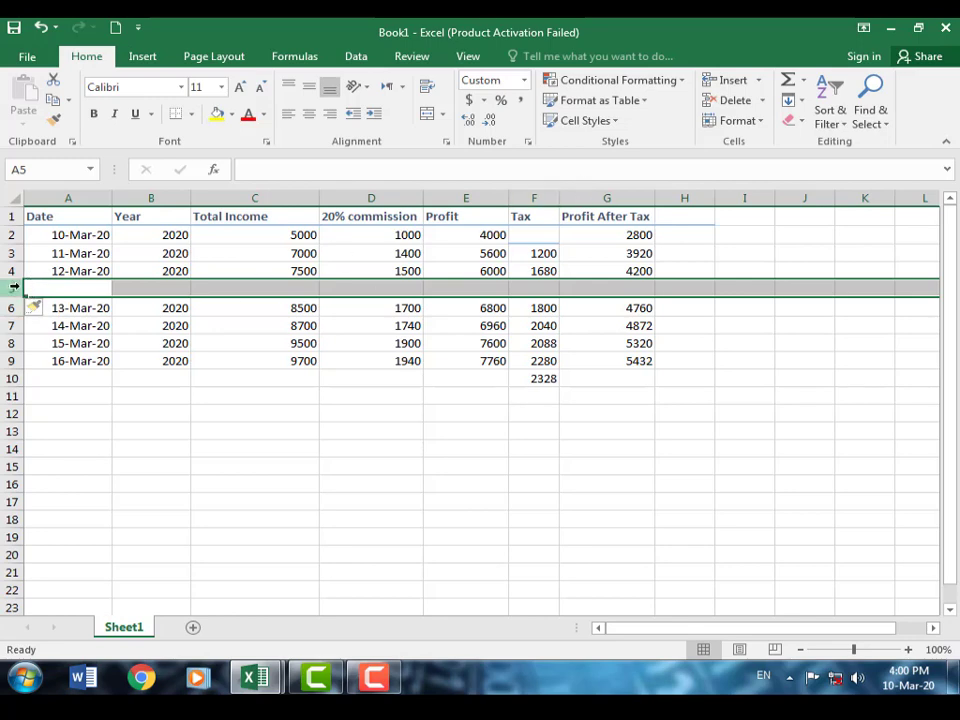
Delete the blank row 5 and insert a blank row again above the 13-Mar-20 record.
left_click(738, 102)
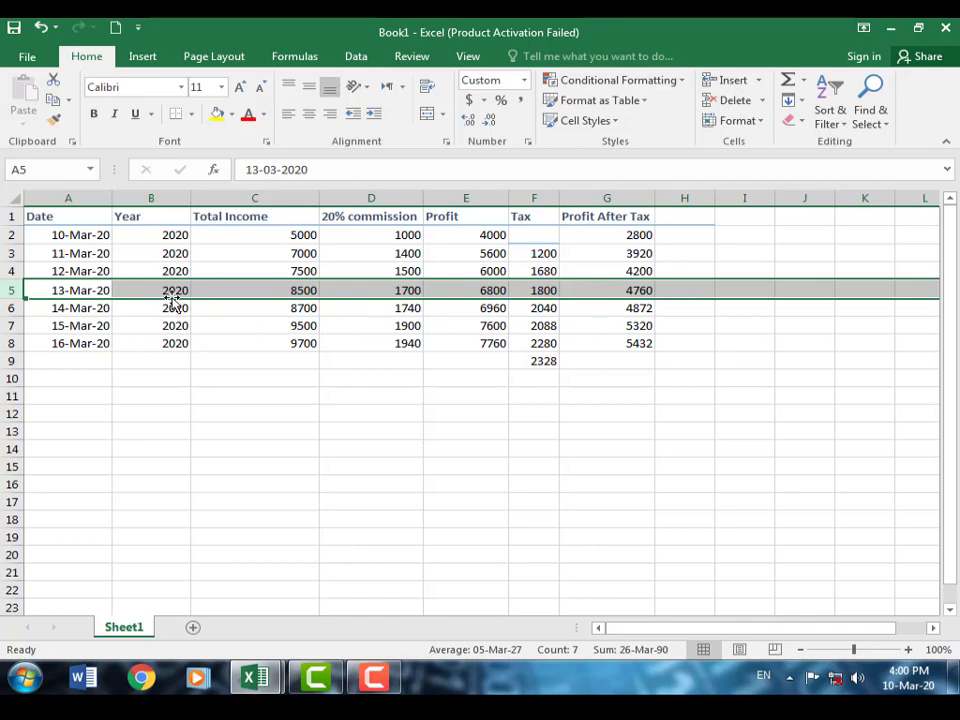
left_click(764, 86)
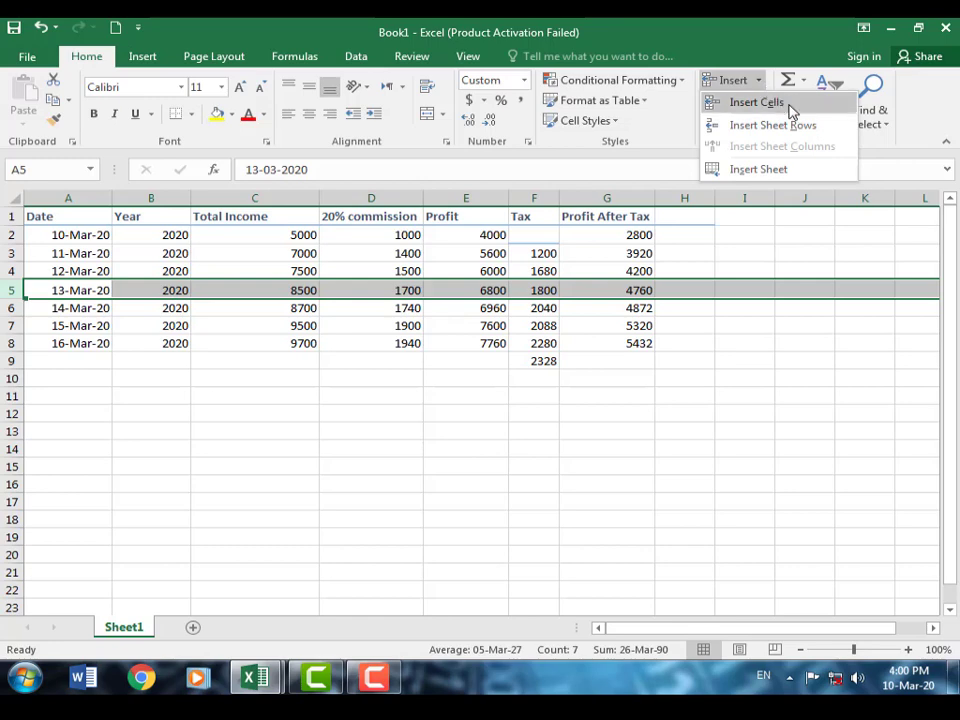
left_click(789, 106)
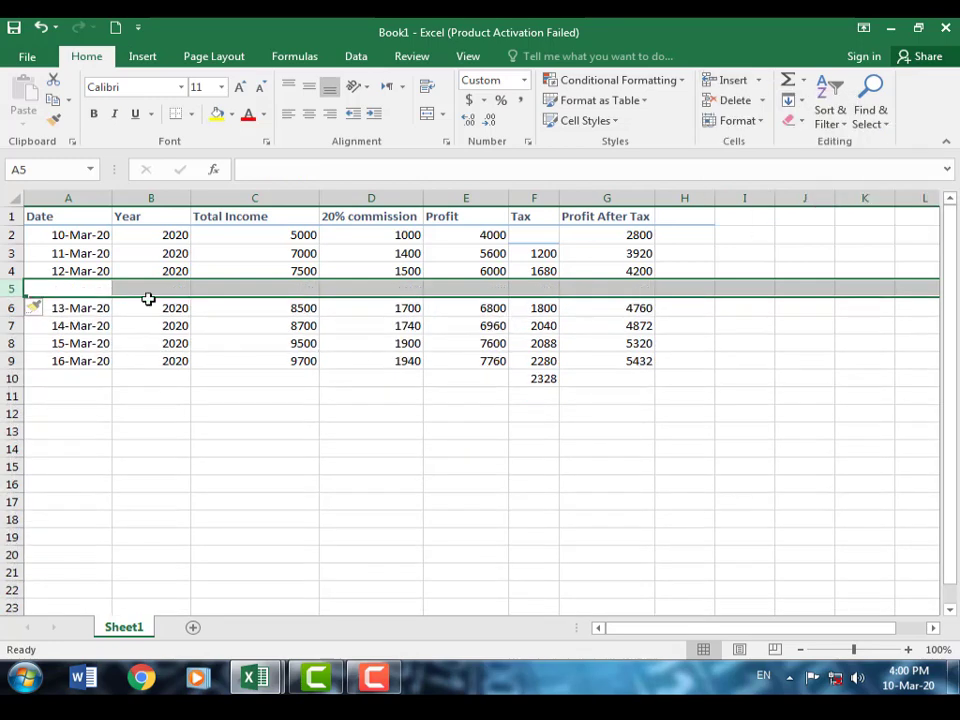
left_click(764, 101)
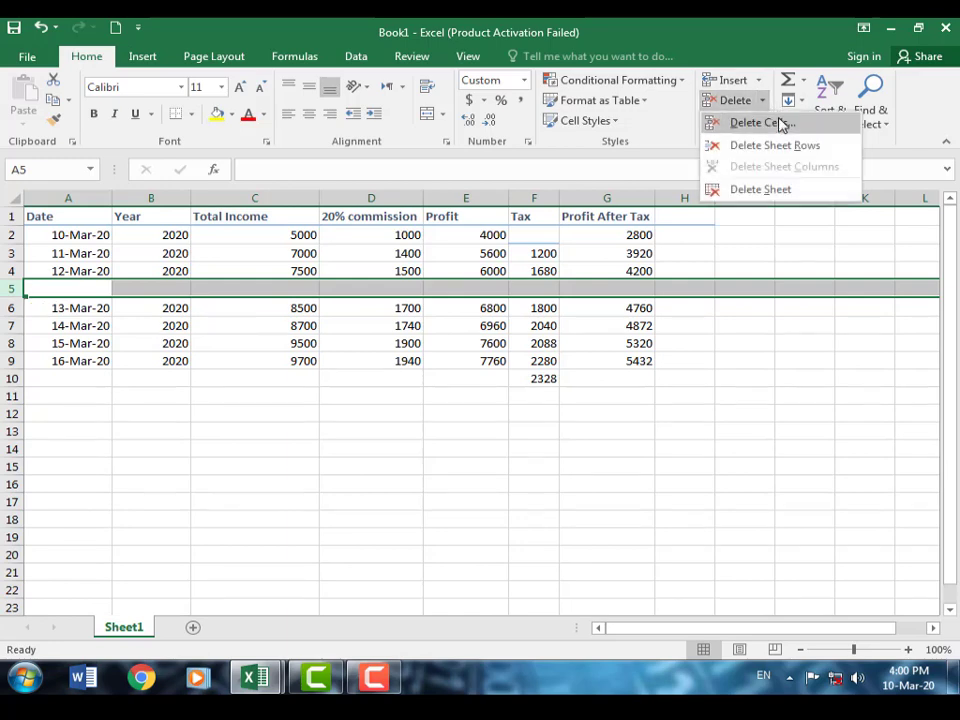
left_click(646, 441)
left_click_drag(513, 498, 470, 500)
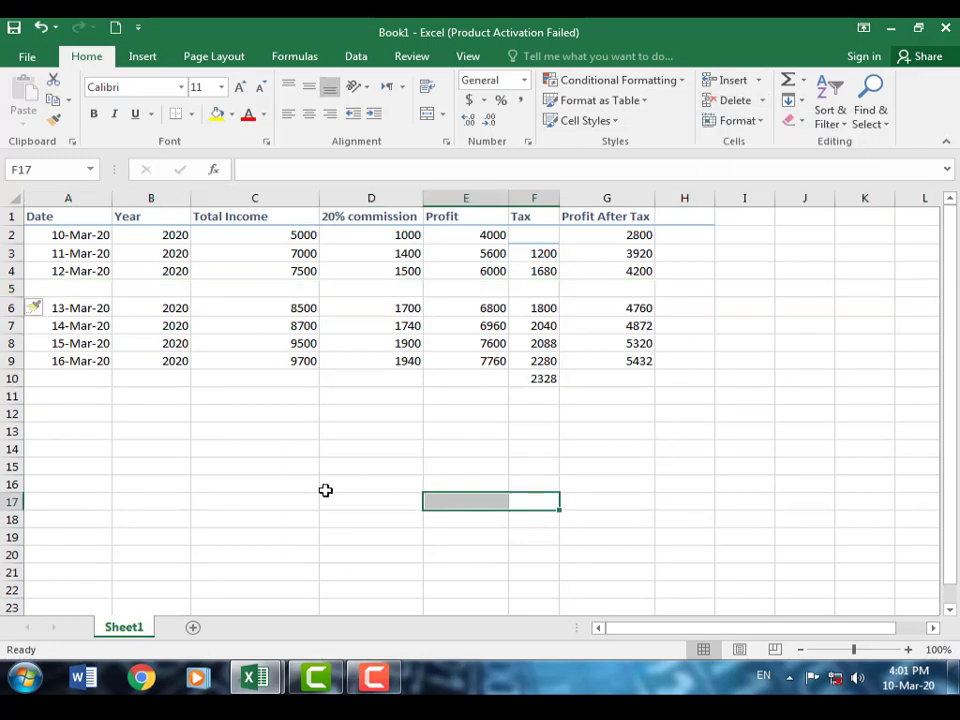
Delete the blank cell C5 in the Total Income column, shifting the remaining cells left.
left_click(270, 290)
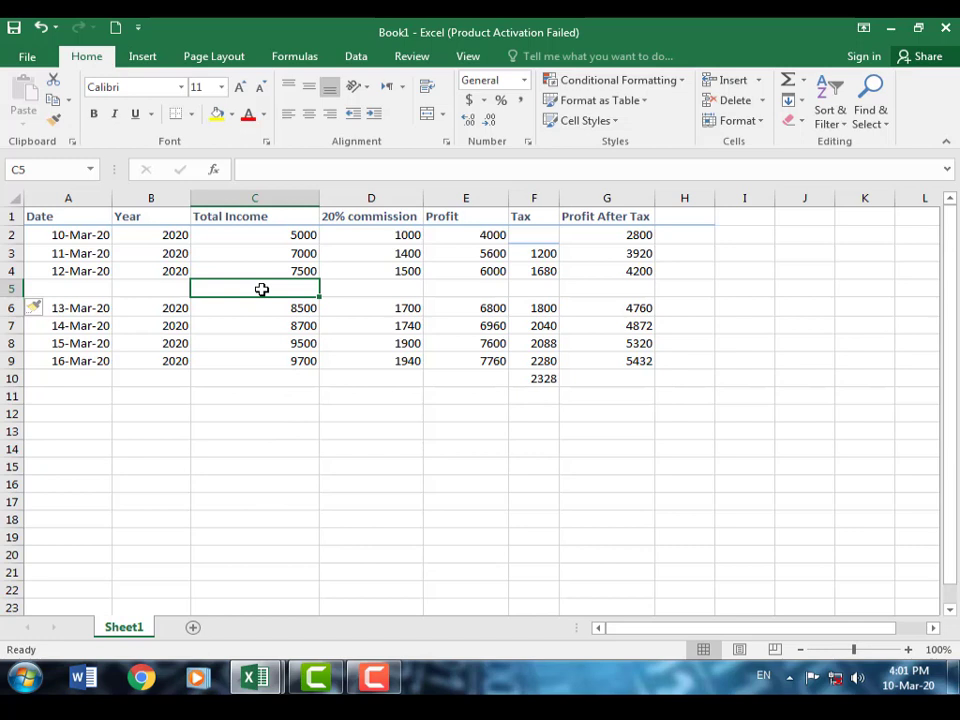
left_click(764, 104)
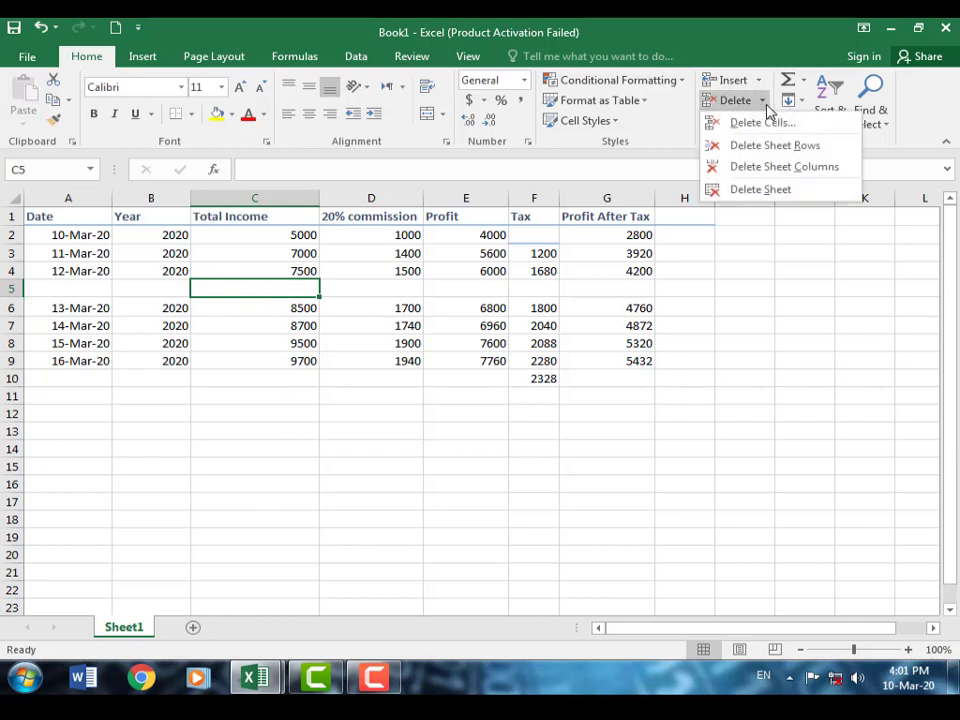
left_click(776, 128)
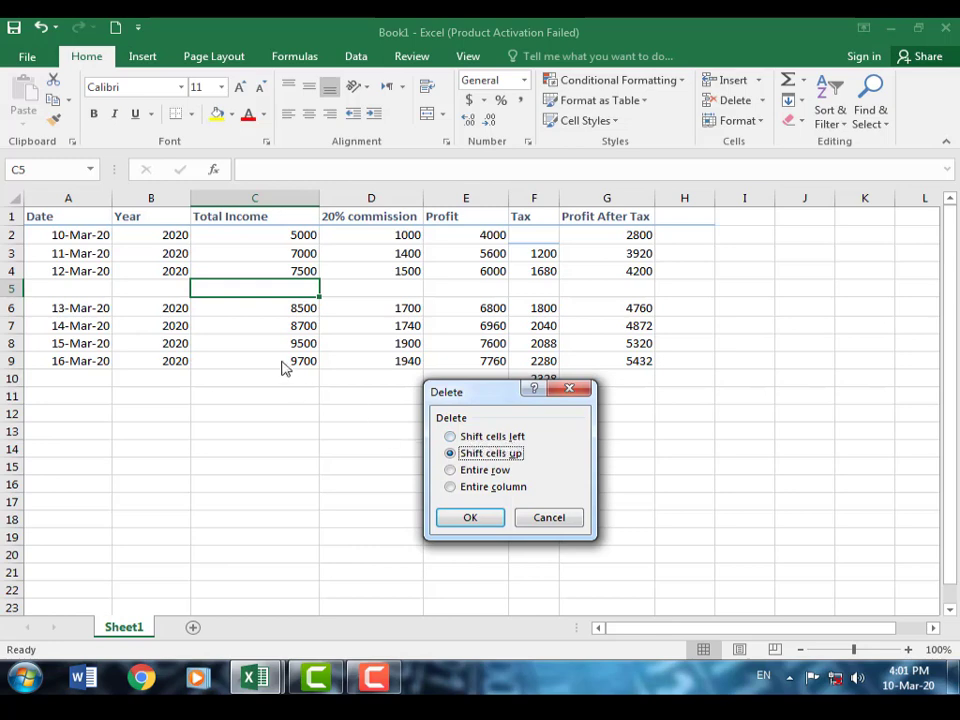
left_click(448, 436)
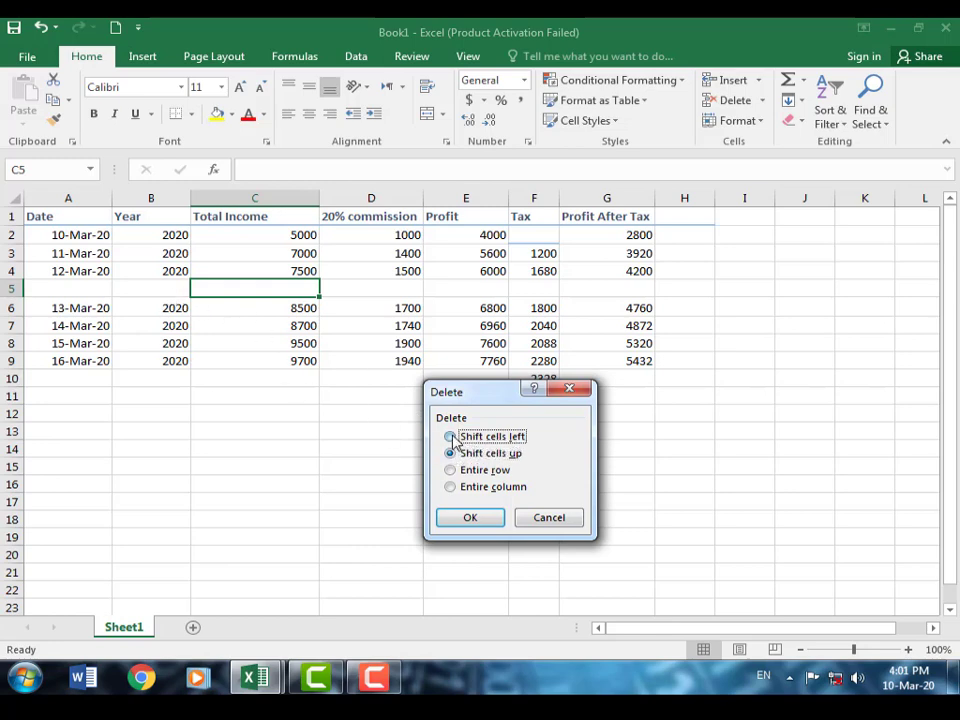
left_click(468, 518)
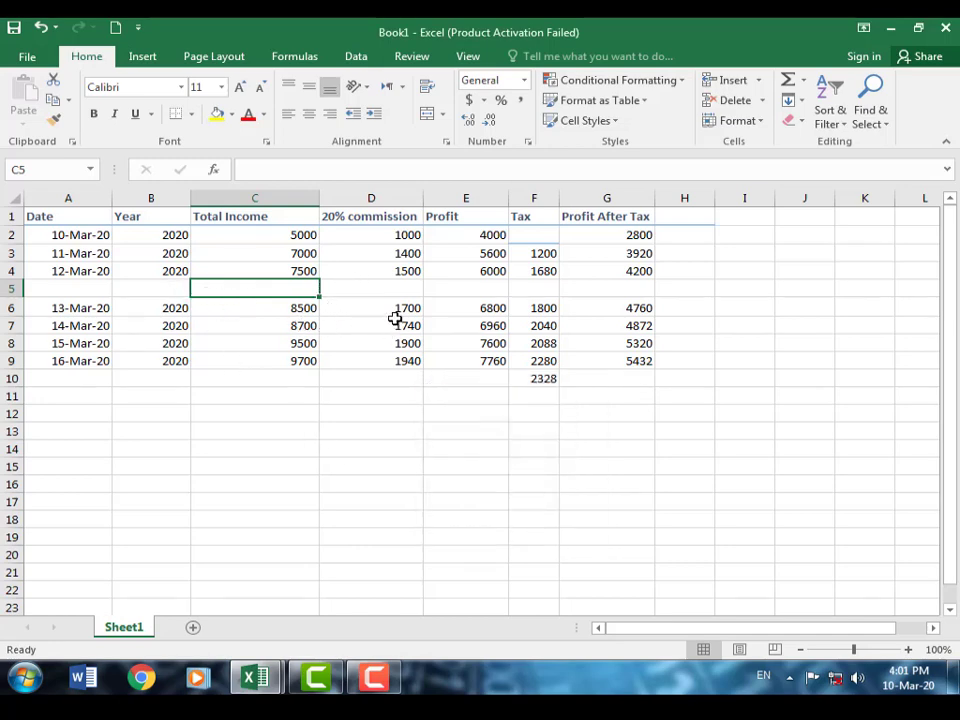
Delete cell C6 in the Total Income column, shifting the cells below it up.
left_click(296, 310)
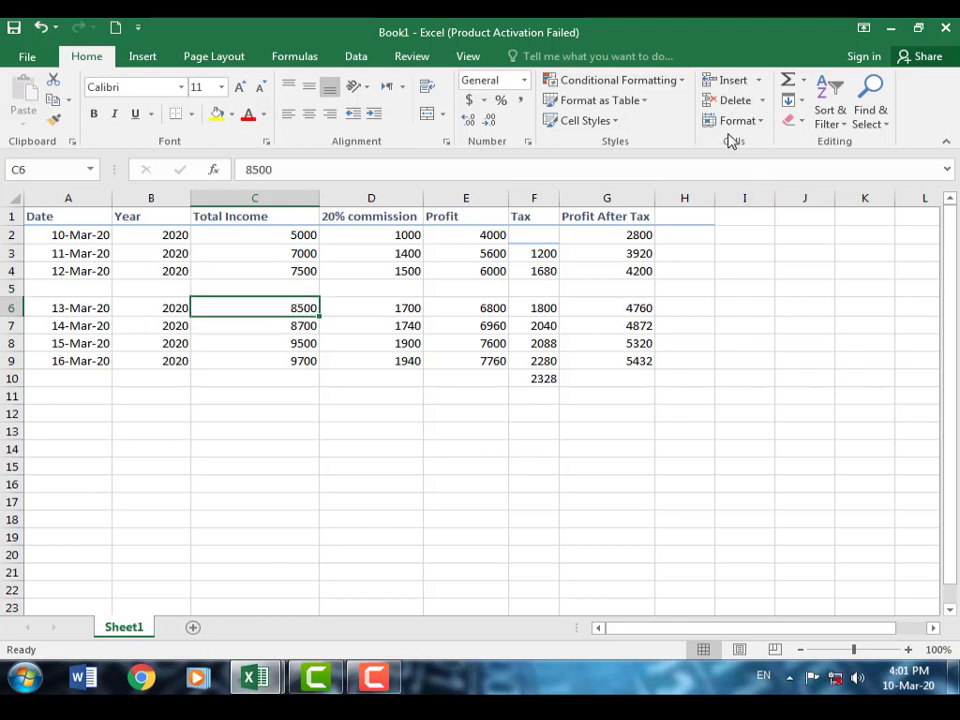
left_click(763, 103)
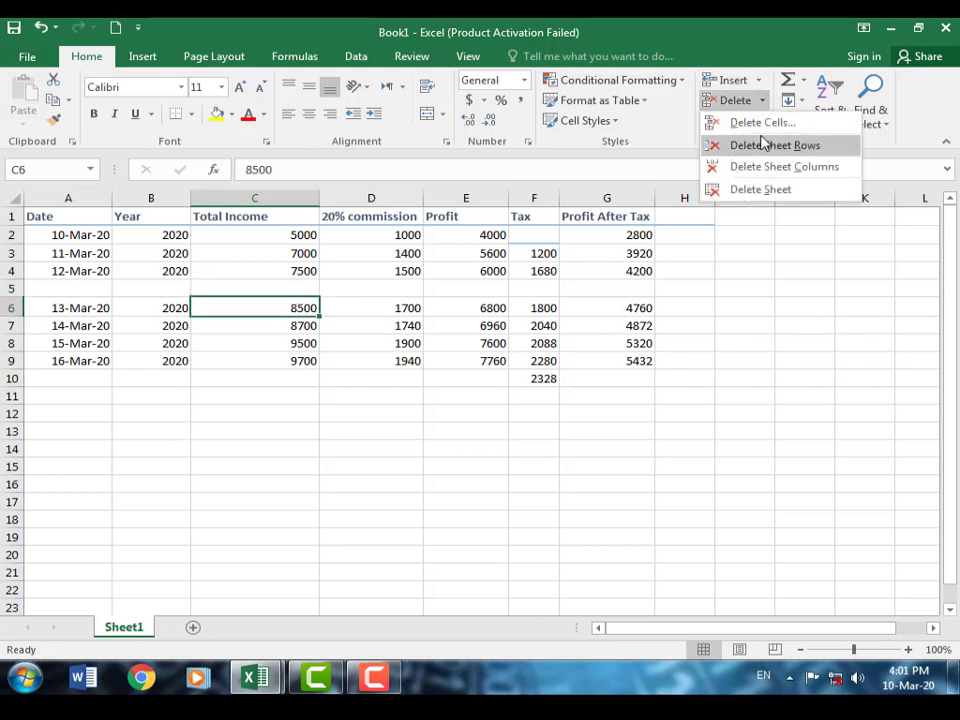
left_click(754, 122)
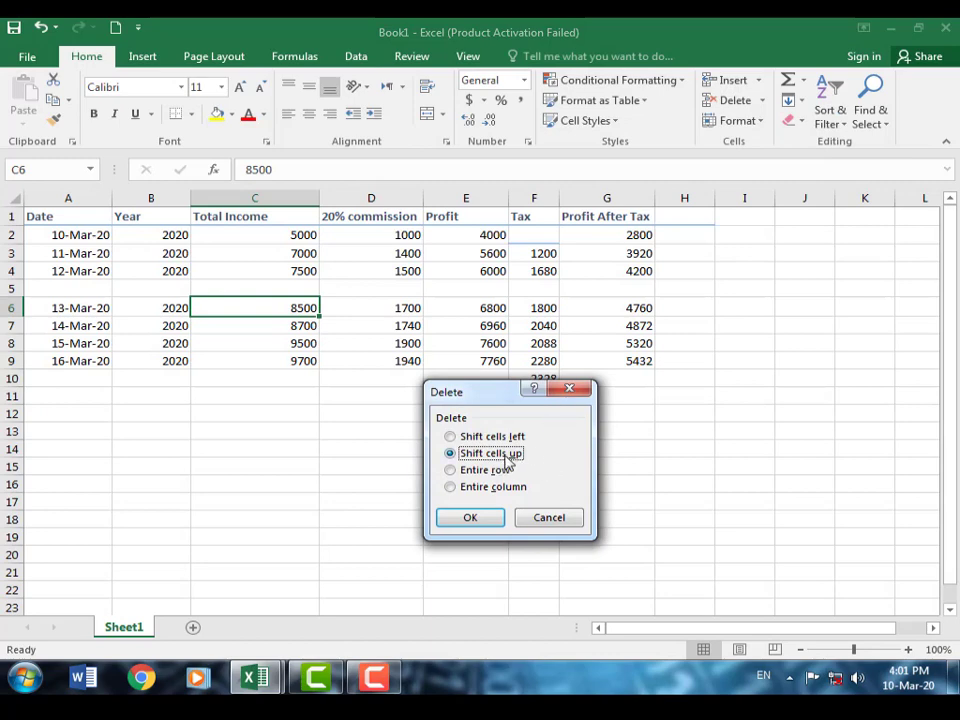
left_click(484, 524)
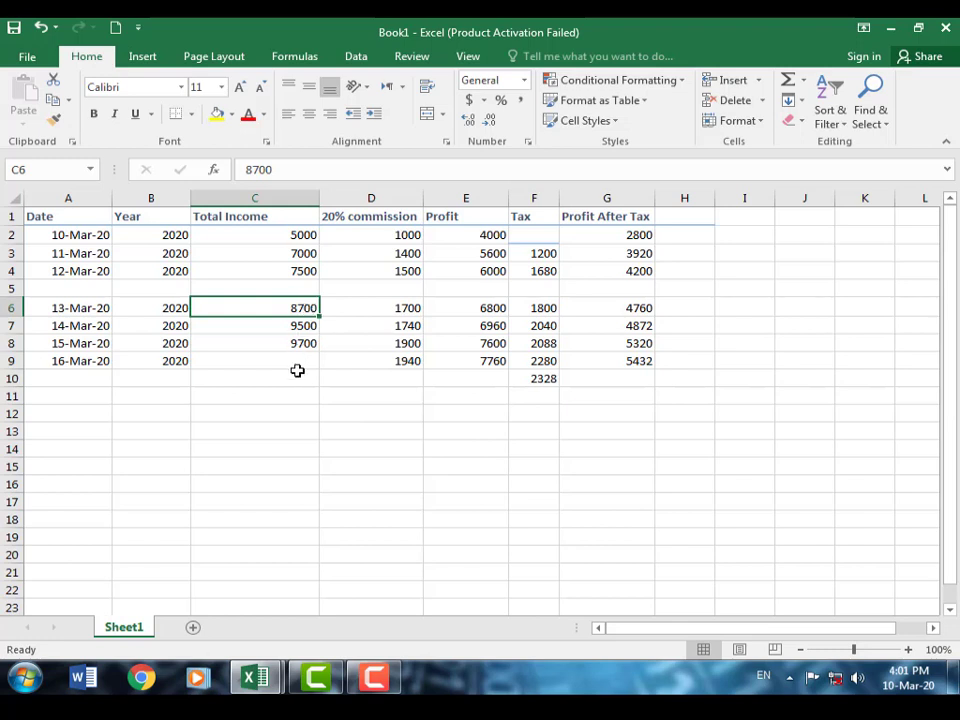
Delete the entire row of the 13-Mar-20 record using the Delete Cells entire-row option.
left_click(762, 101)
left_click(775, 124)
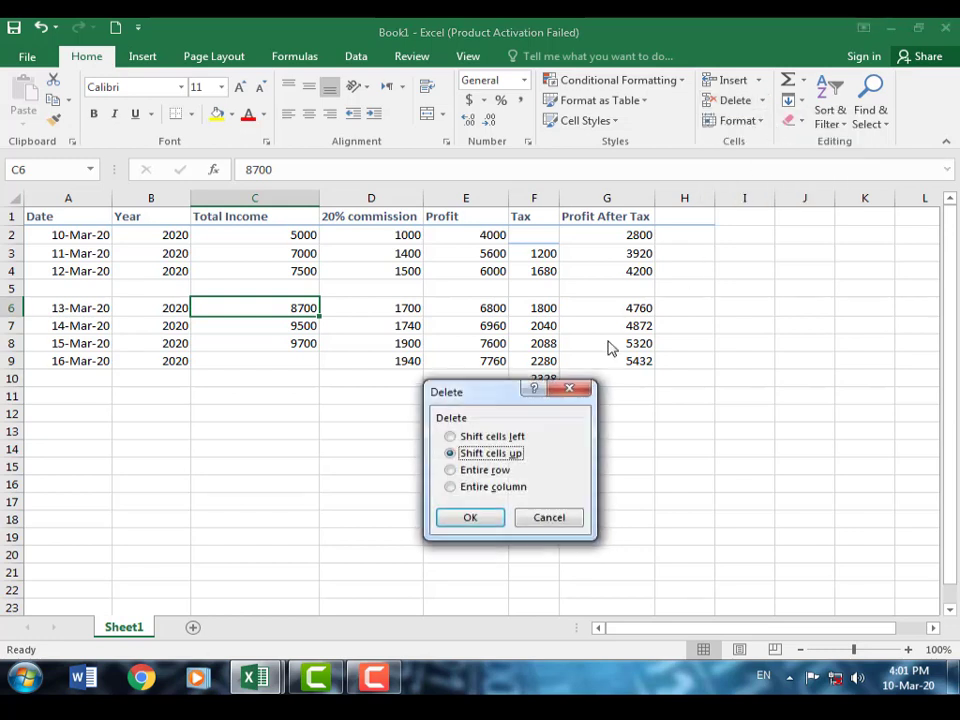
left_click(483, 472)
left_click(481, 519)
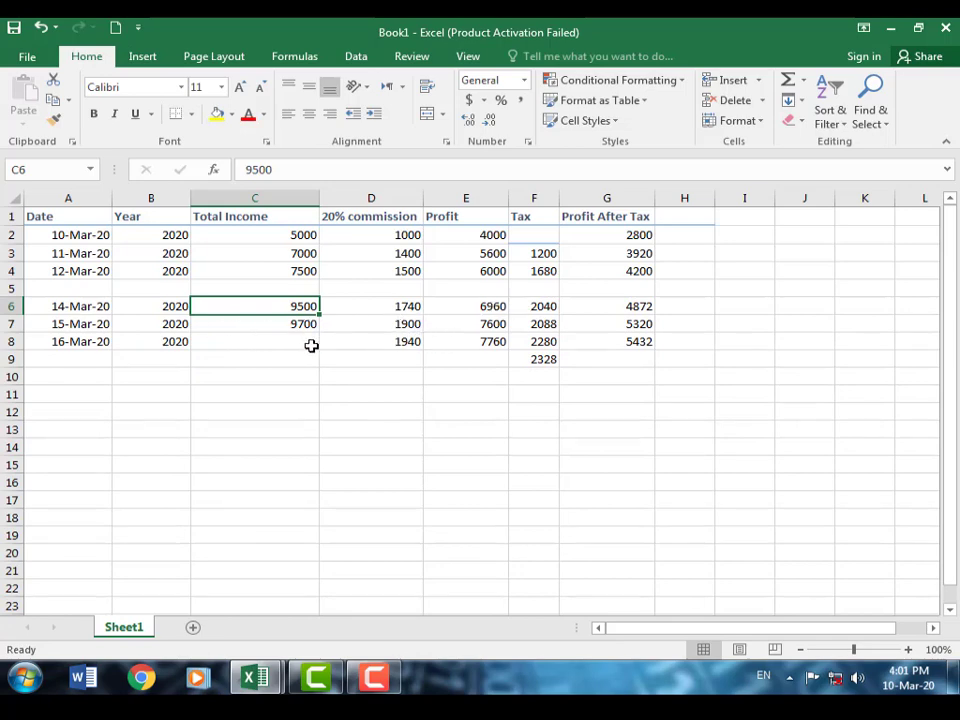
left_click(762, 106)
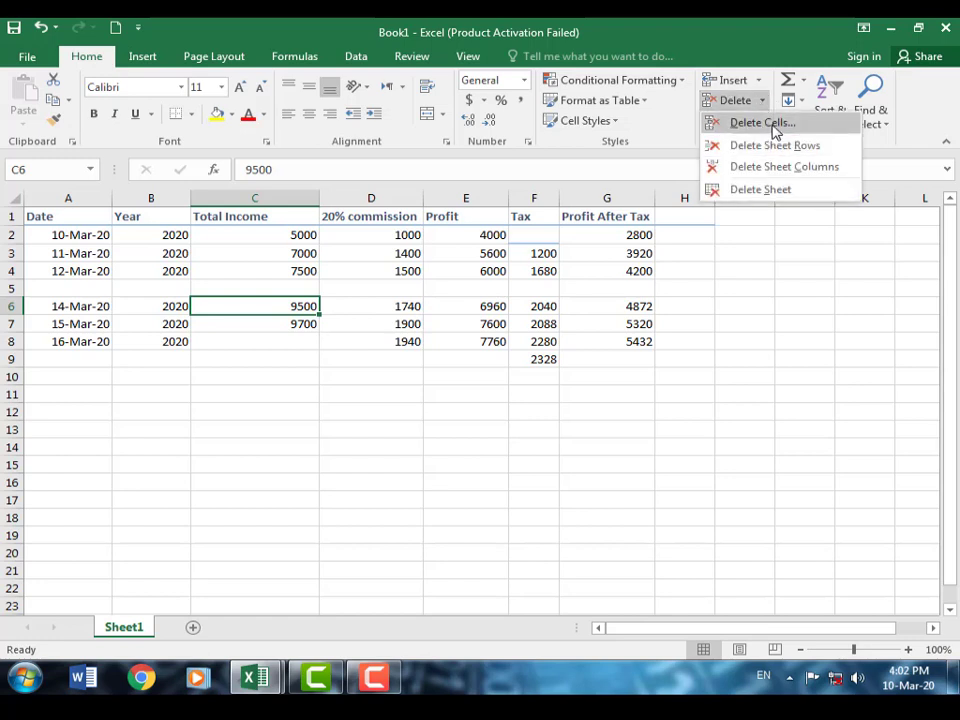
left_click(775, 129)
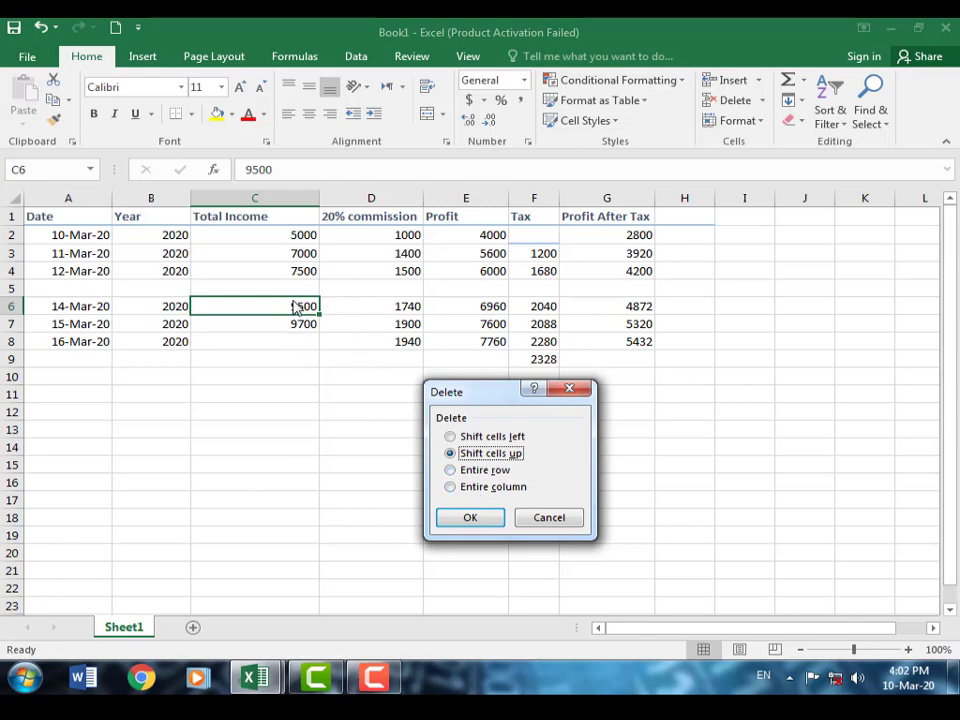
left_click(571, 389)
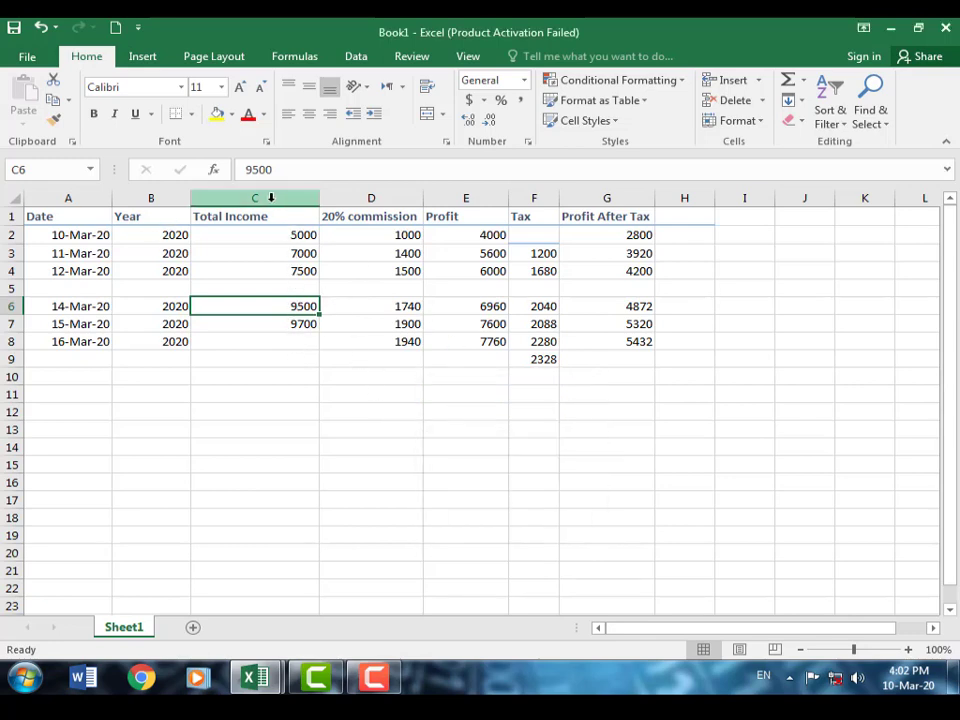
Delete the whole Total Income column.
left_click(276, 197)
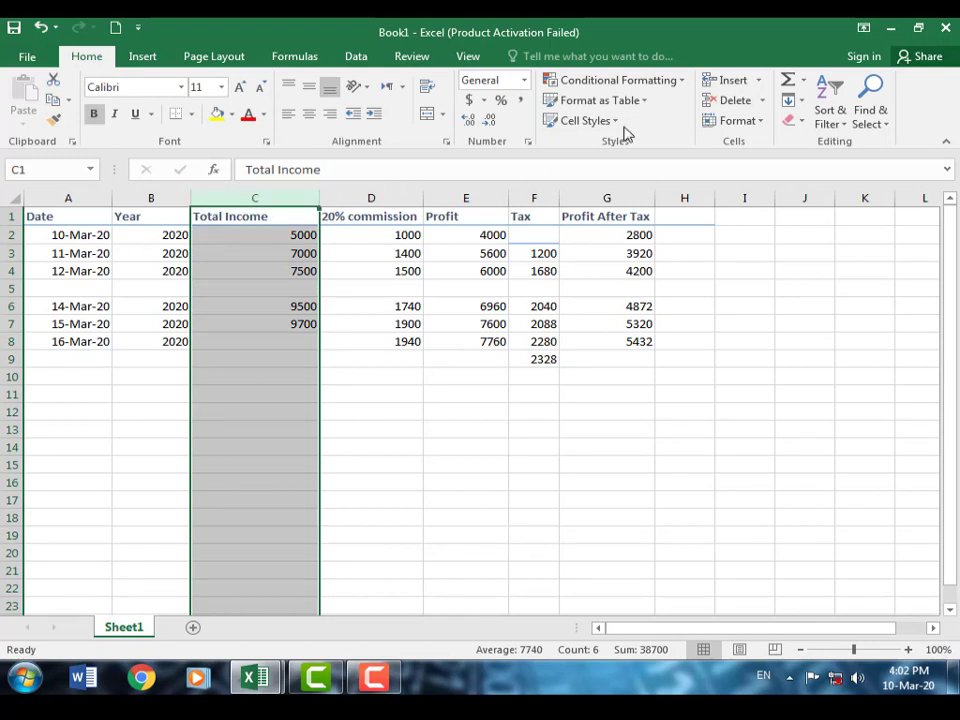
left_click(763, 102)
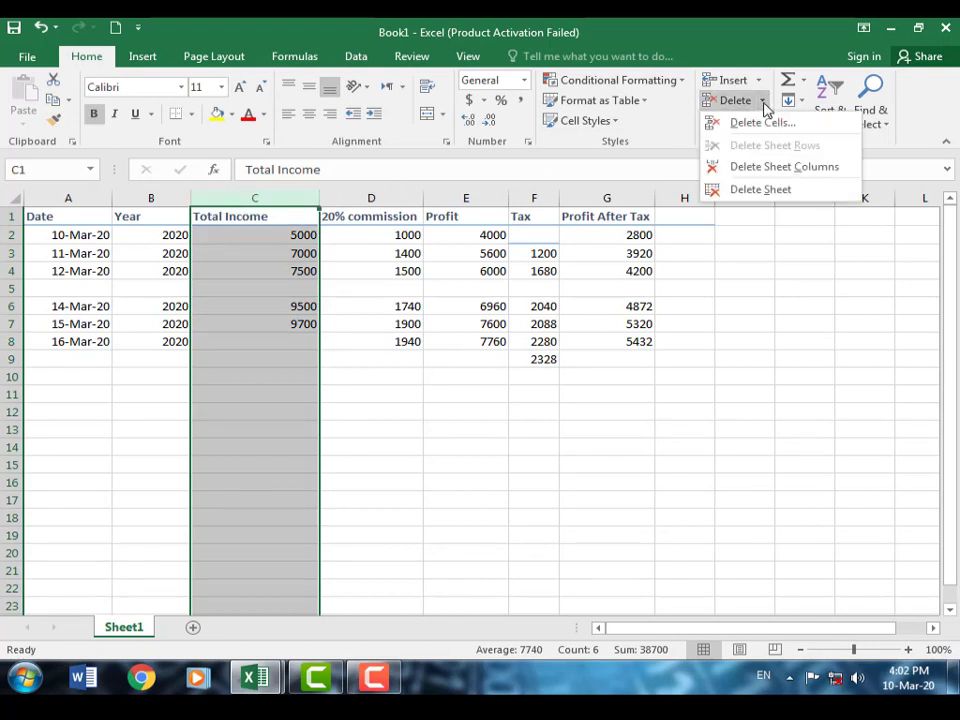
left_click(776, 127)
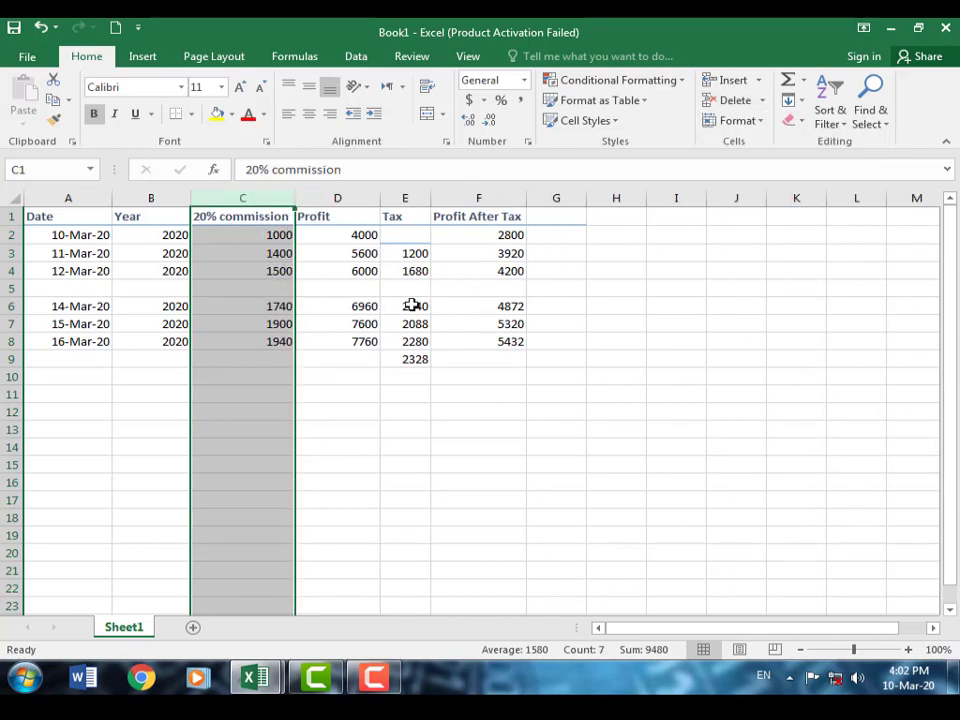
left_click(340, 427)
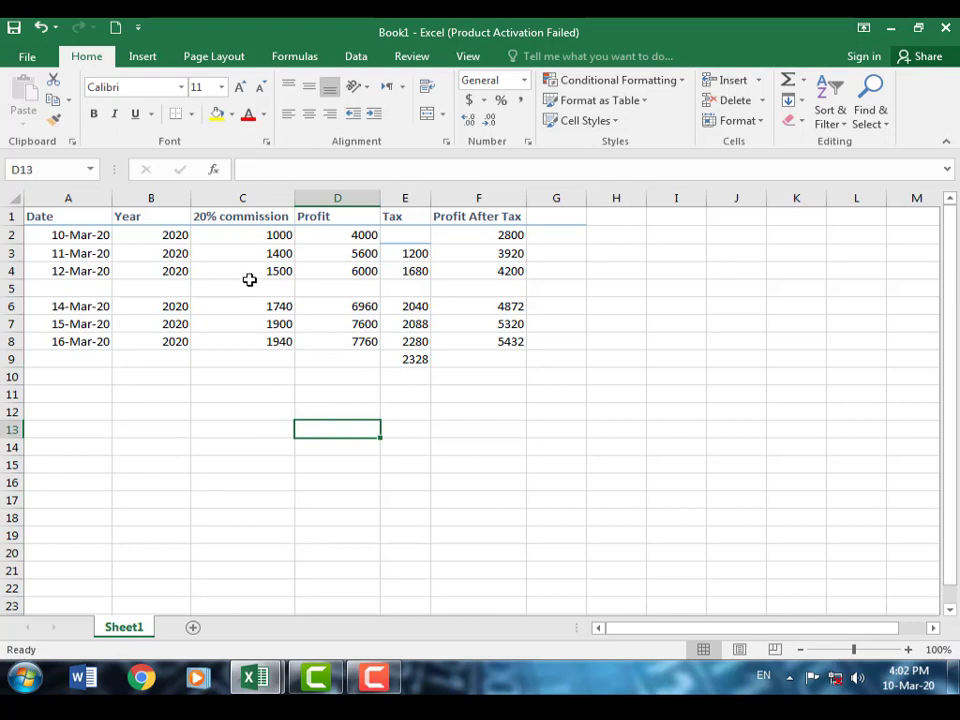
Delete the sheet row of the 15-Mar-20 record and the 20% commission sheet column.
left_click(765, 102)
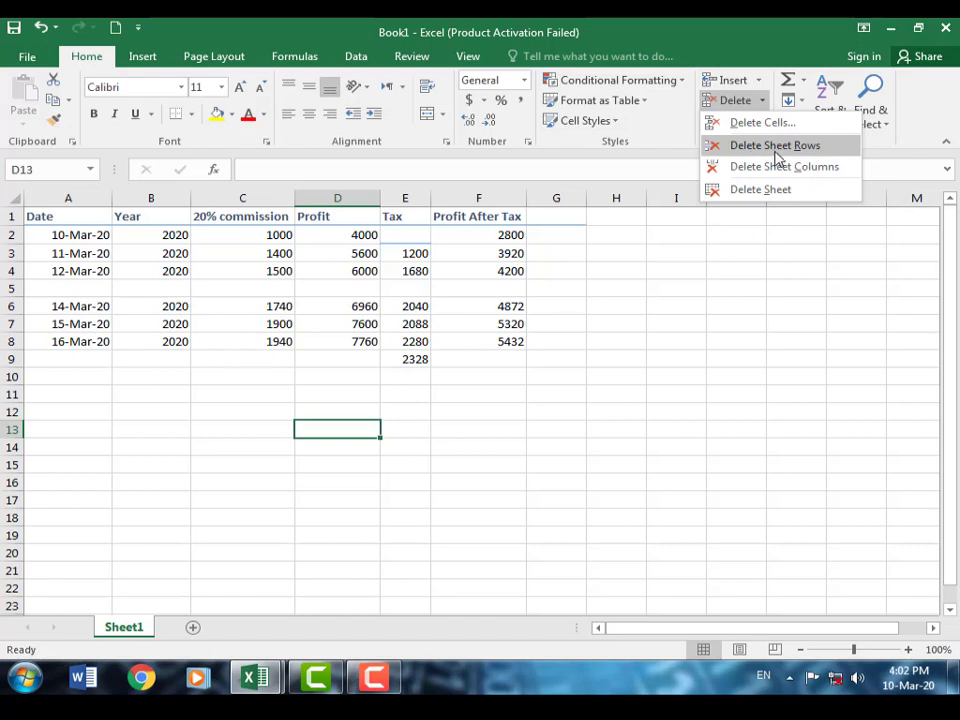
left_click(13, 346)
left_click(11, 324)
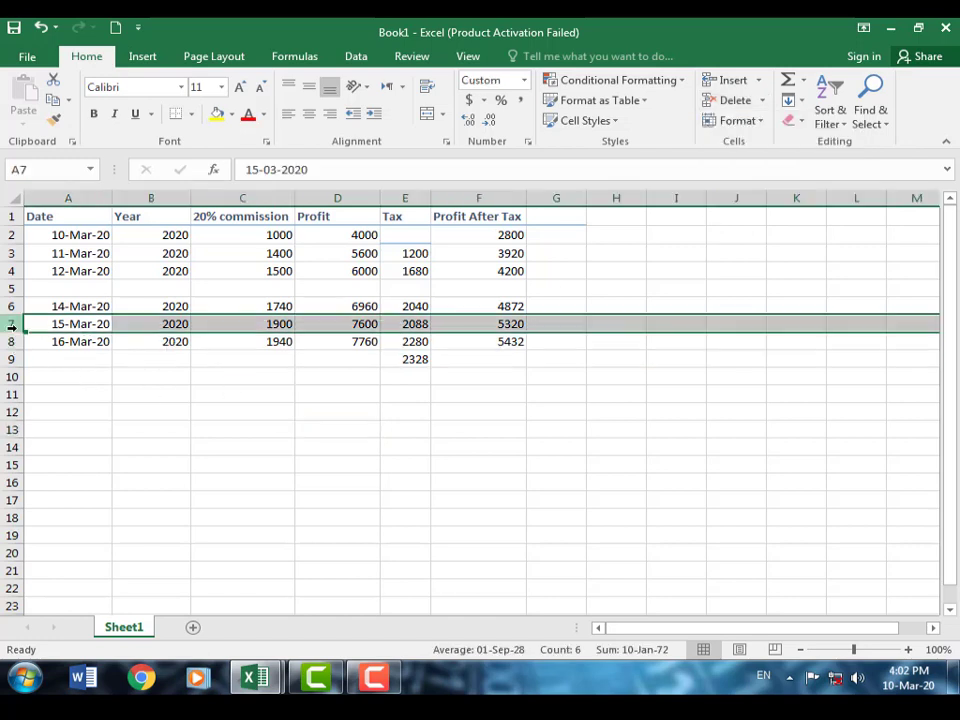
left_click(762, 101)
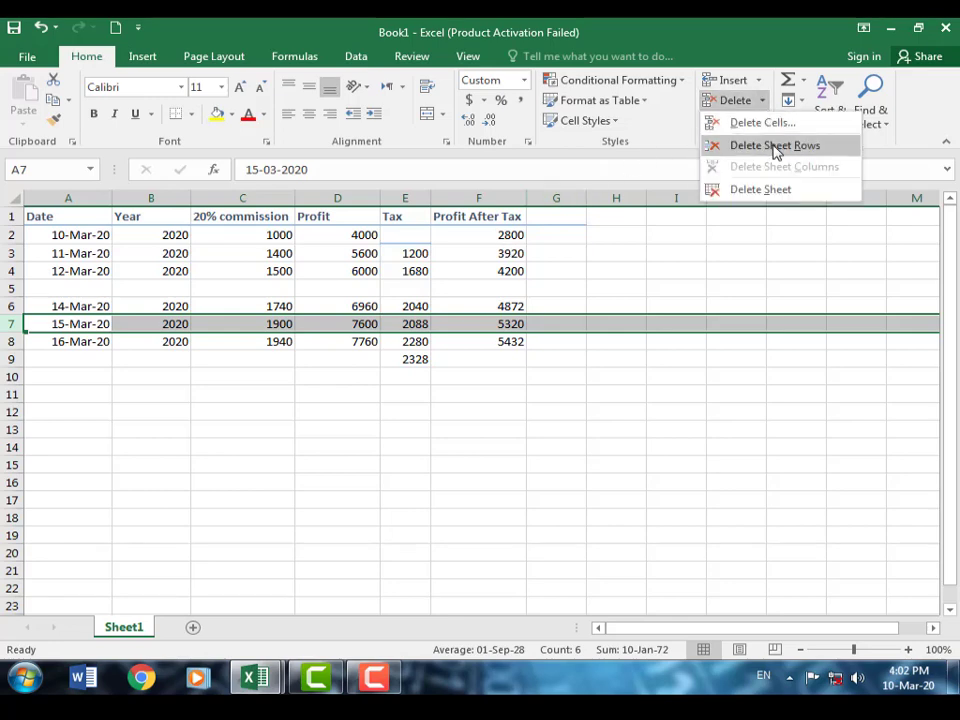
left_click(776, 146)
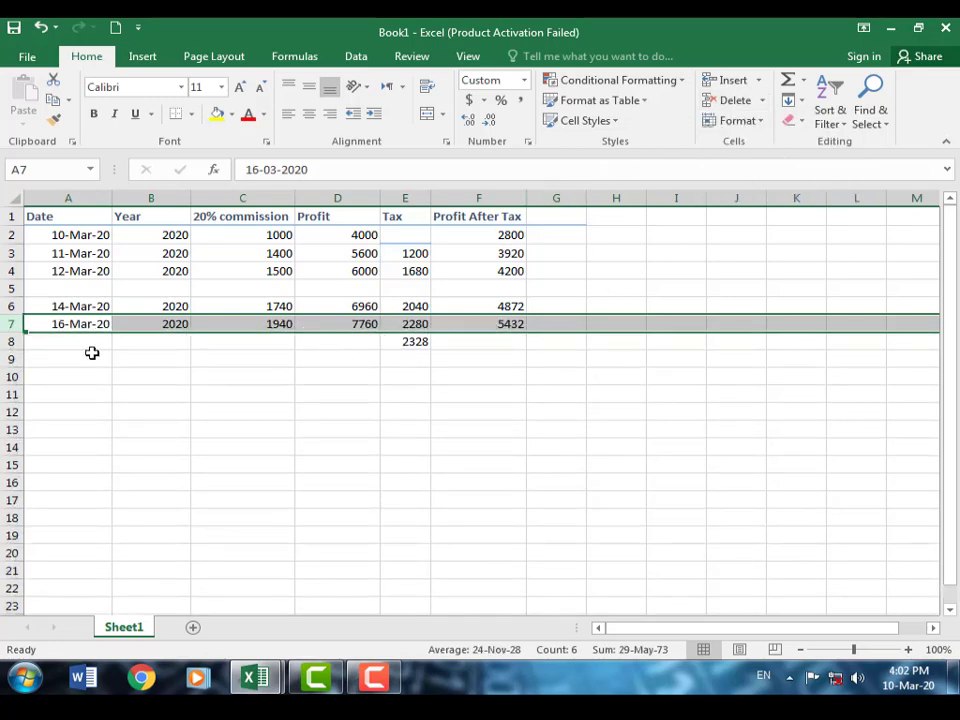
left_click(254, 235)
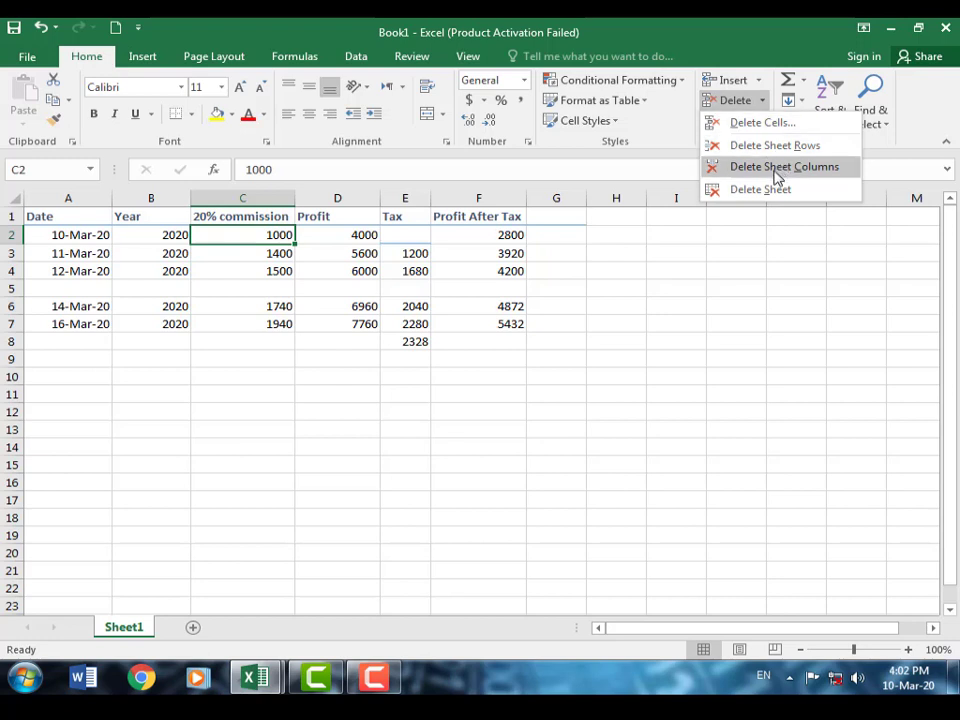
left_click(800, 175)
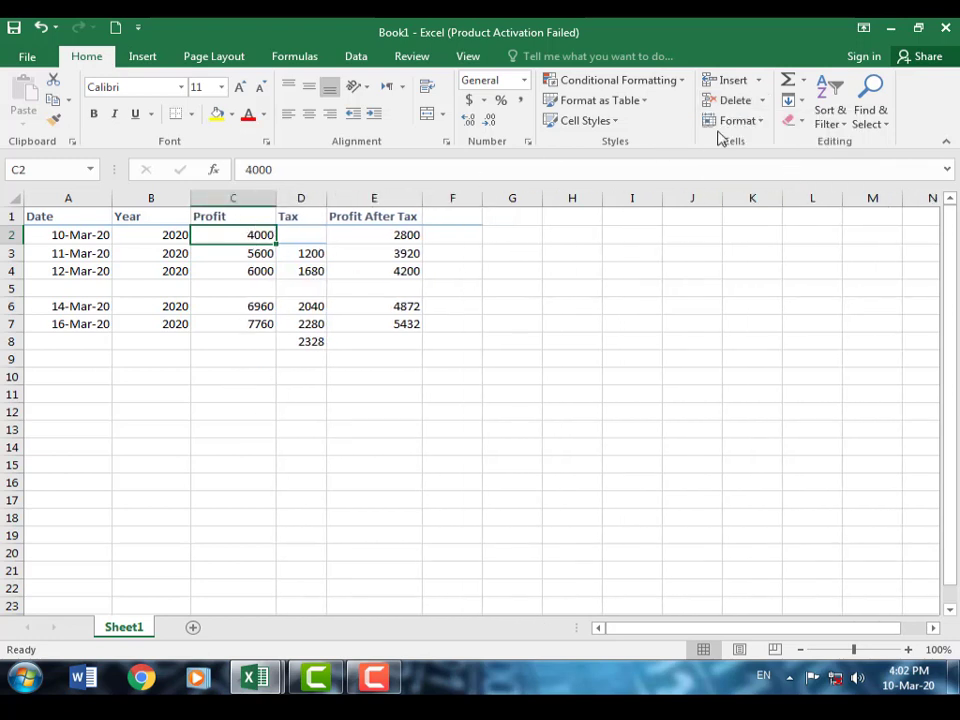
Try to delete Sheet1, the only worksheet in the workbook.
left_click(761, 100)
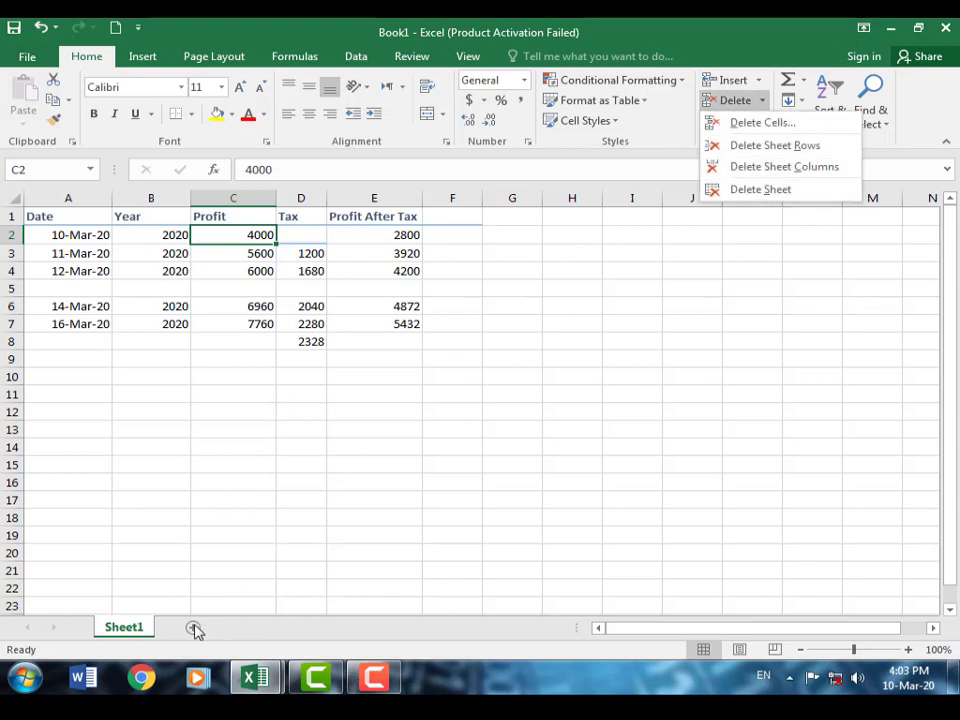
left_click(770, 199)
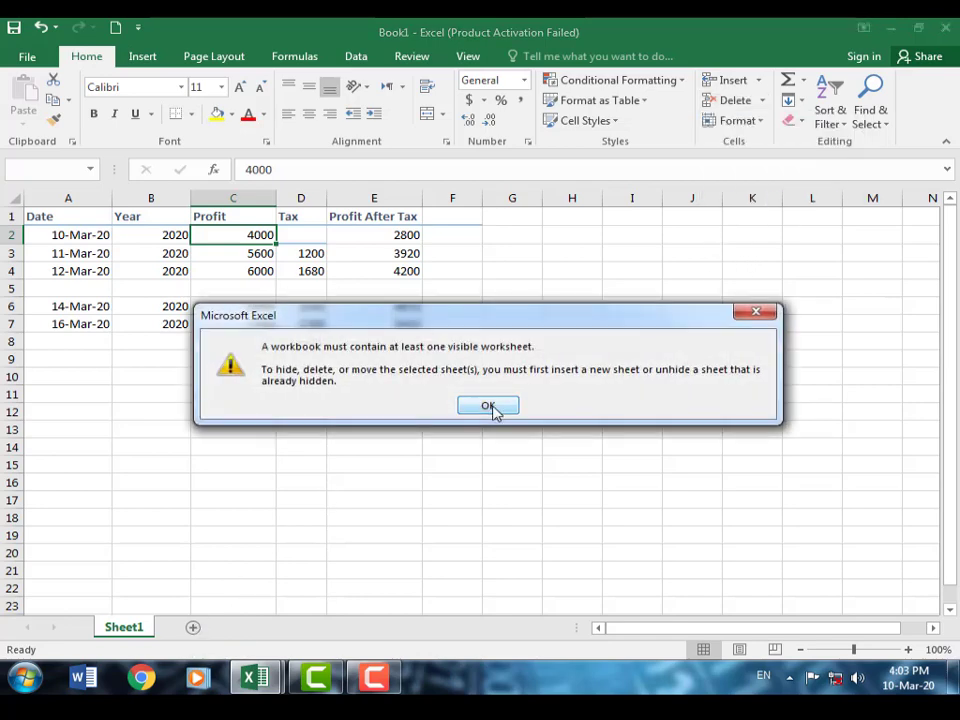
left_click(493, 410)
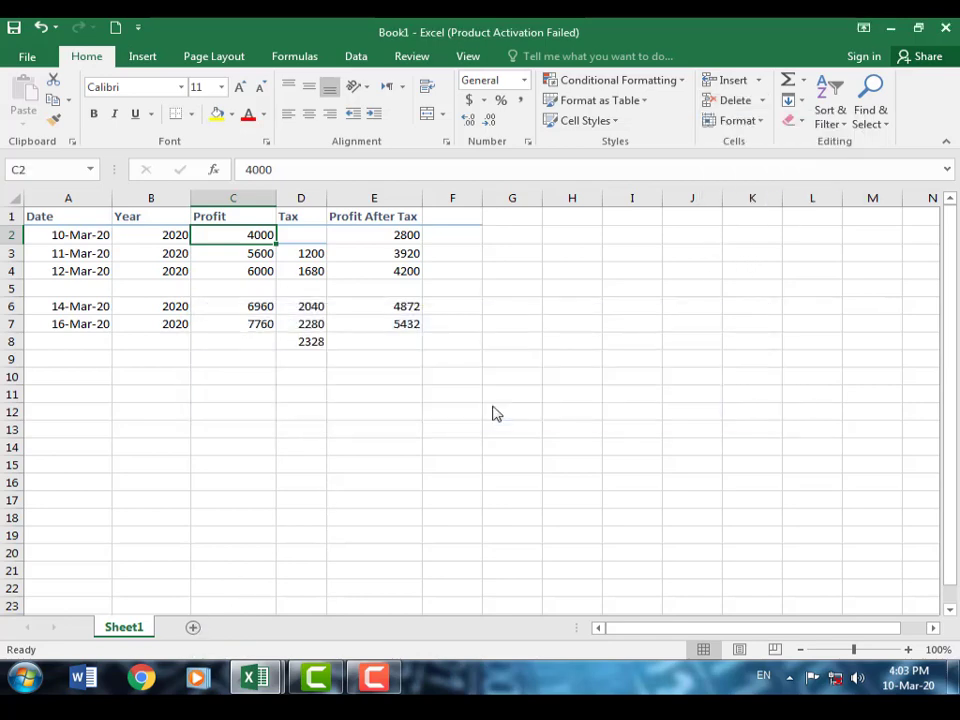
Add a new worksheet after Sheet1 and delete that new worksheet.
left_click(192, 630)
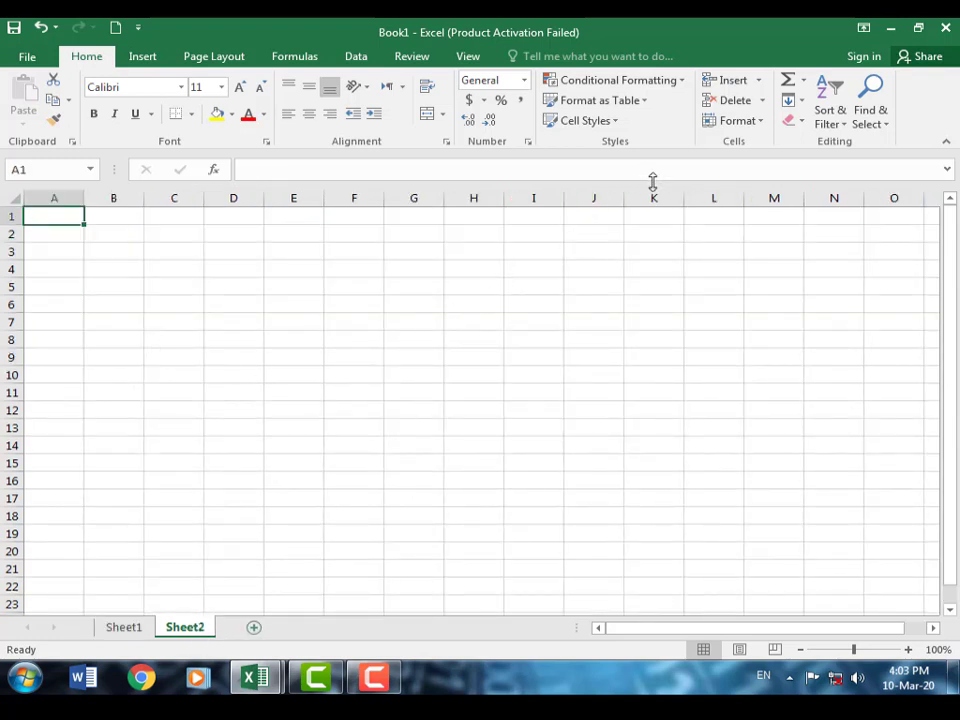
left_click(762, 100)
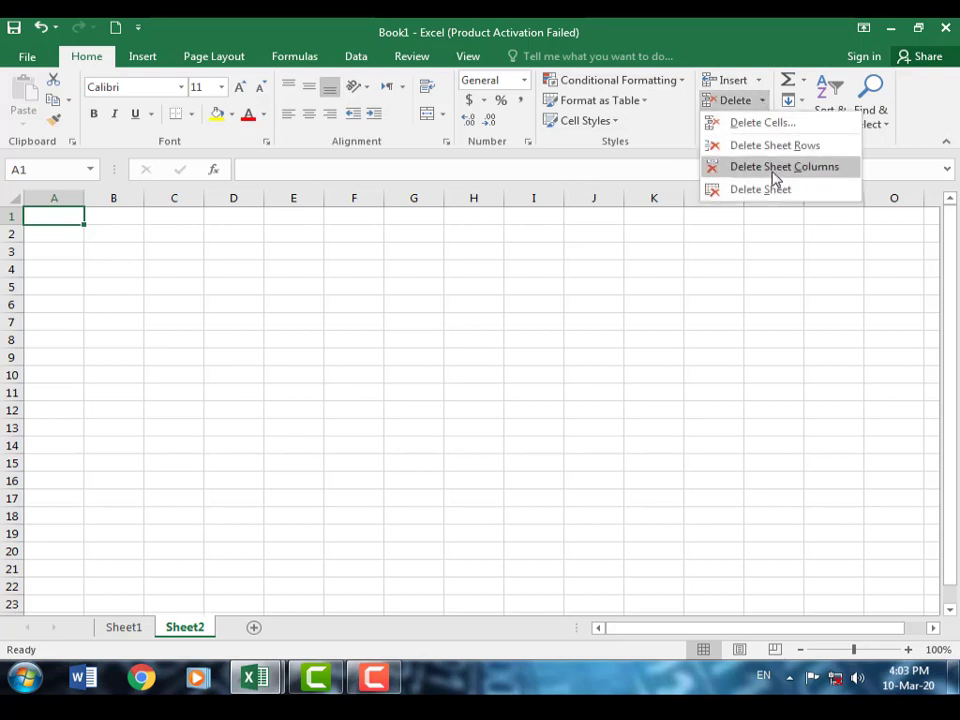
left_click(772, 190)
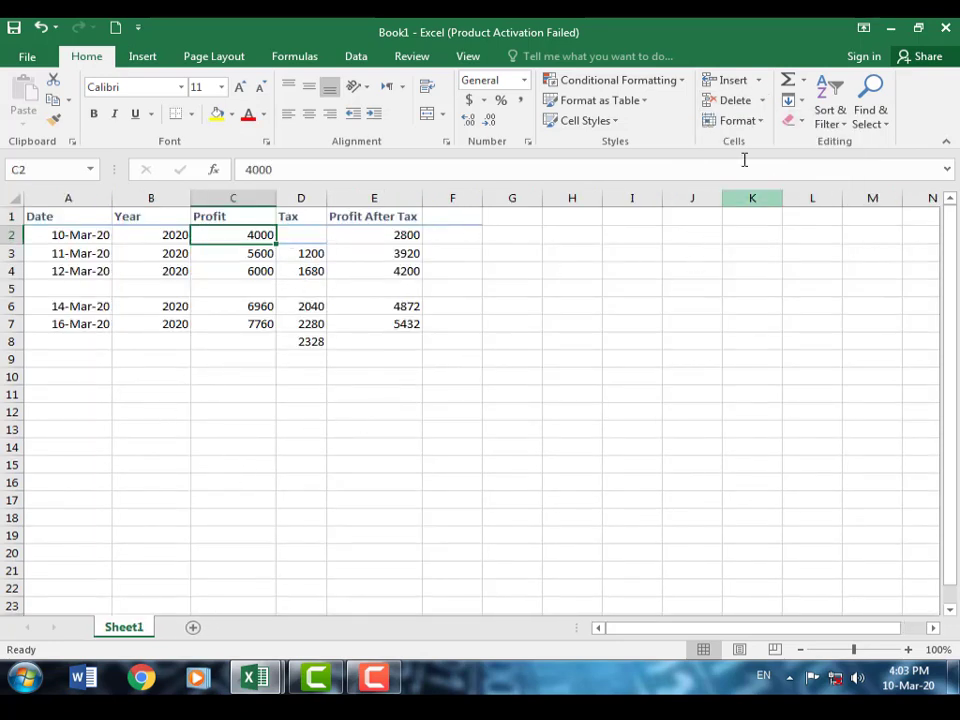
Insert a blank sheet row at row 3, above the 11-Mar-20 record.
left_click(760, 82)
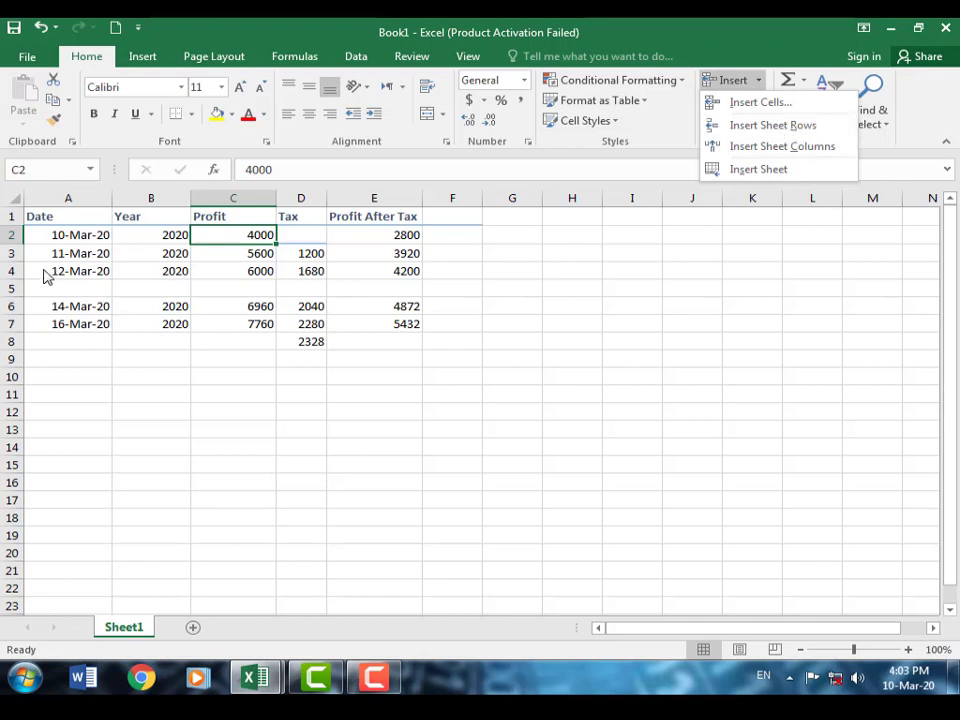
left_click(12, 254)
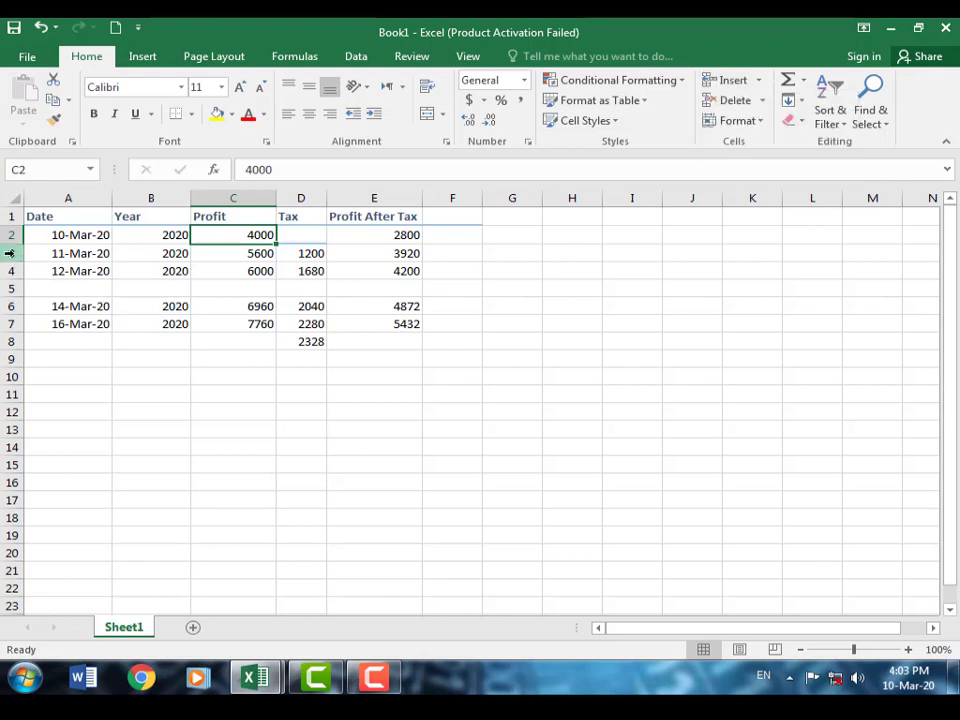
left_click(10, 254)
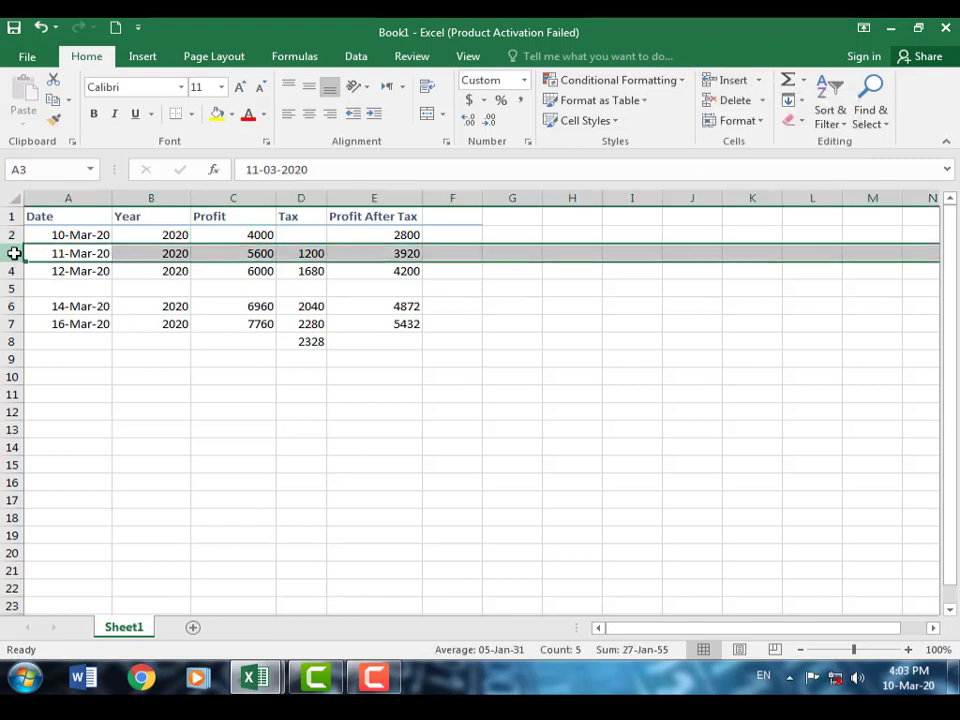
left_click(759, 86)
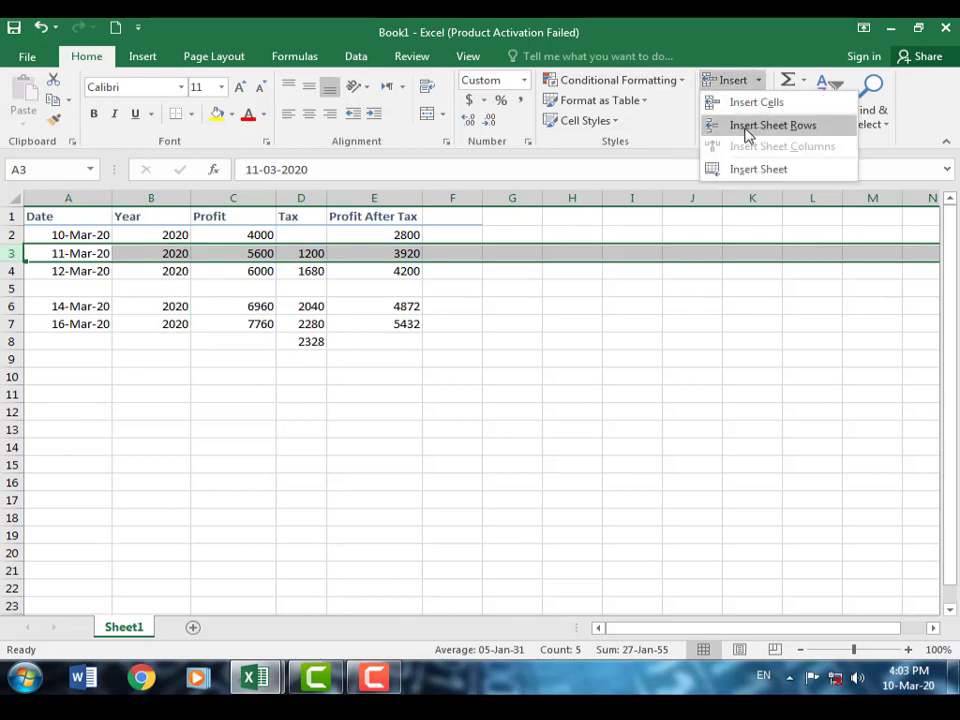
left_click(790, 128)
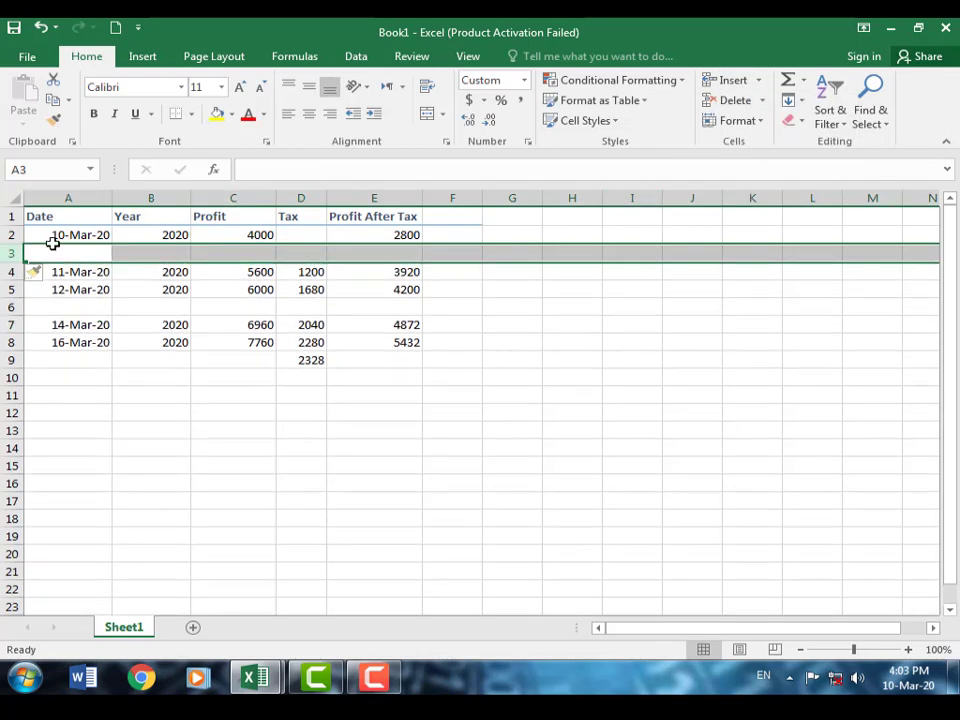
Insert a blank sheet column between Year and Profit, and insert a new worksheet before Sheet1.
left_click(247, 234)
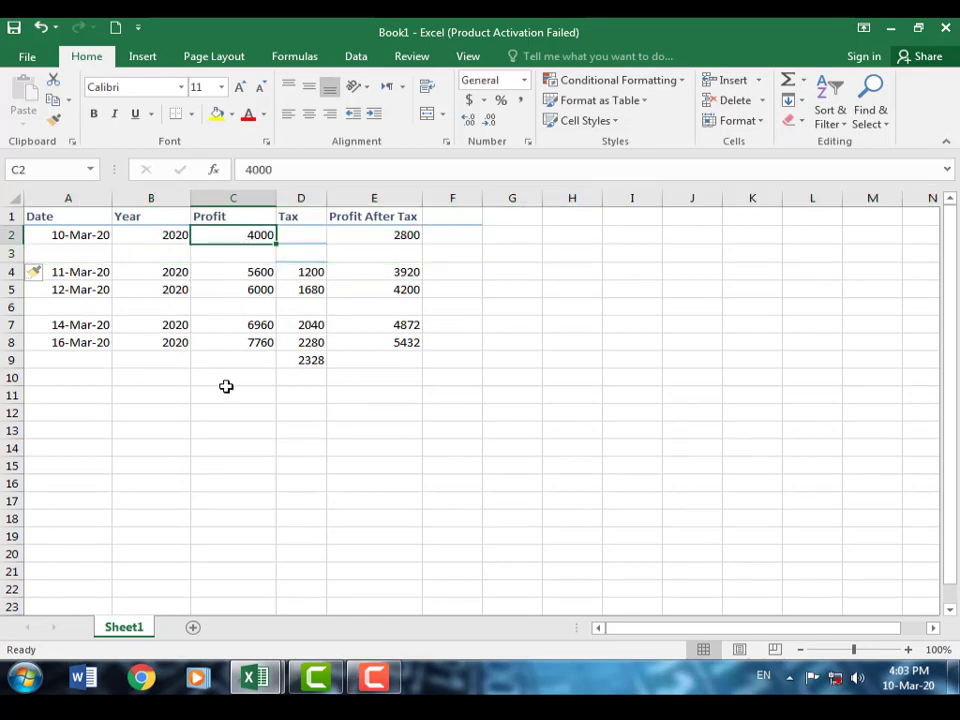
left_click(761, 80)
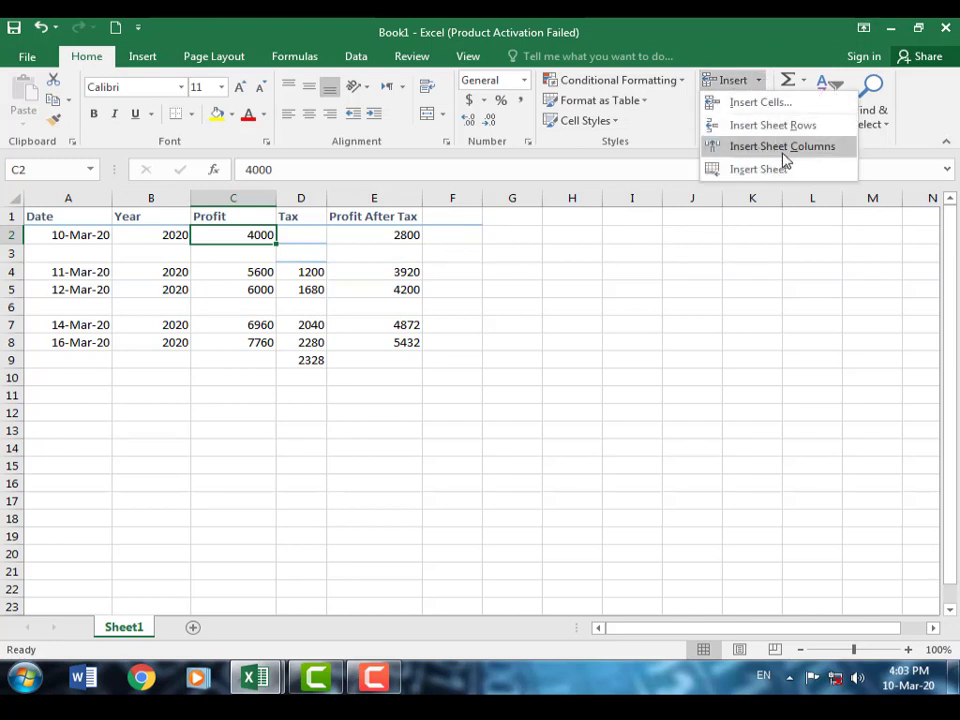
left_click(785, 147)
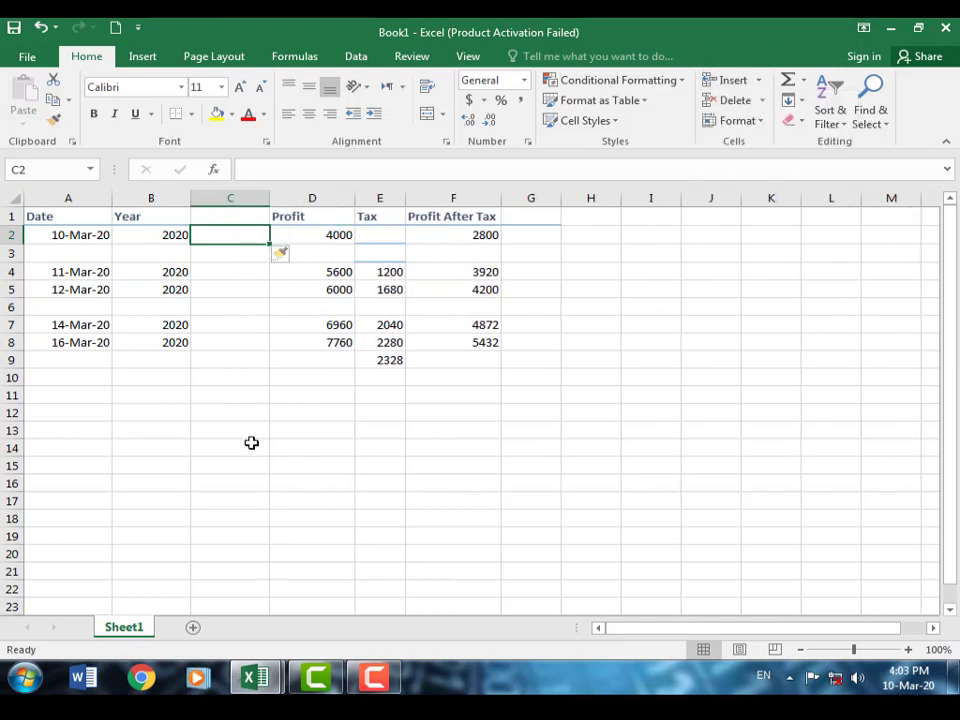
left_click(759, 82)
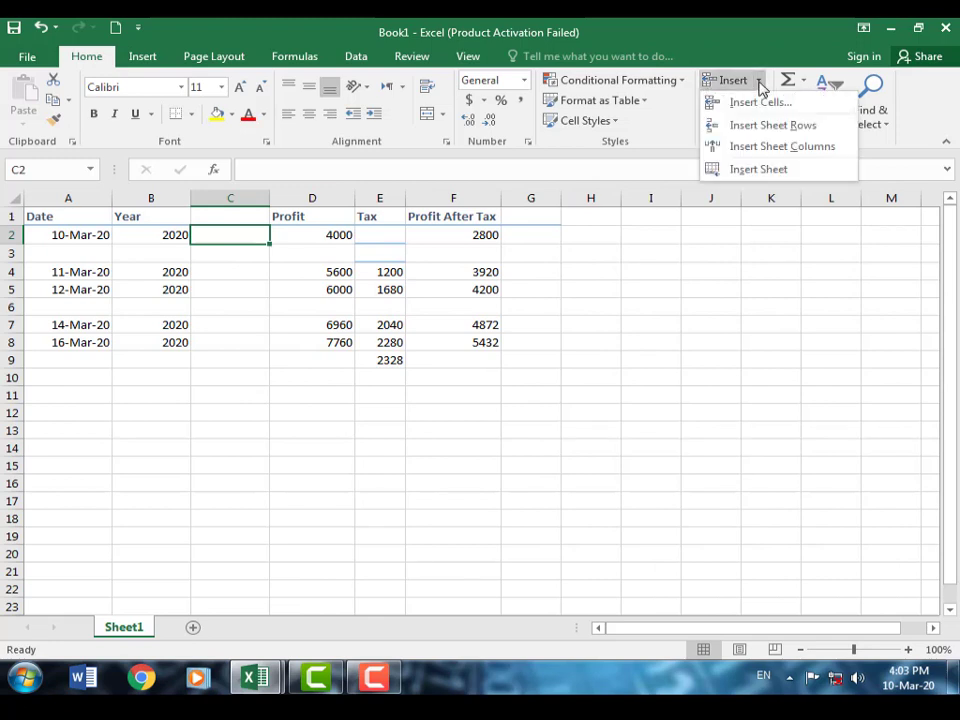
left_click(773, 170)
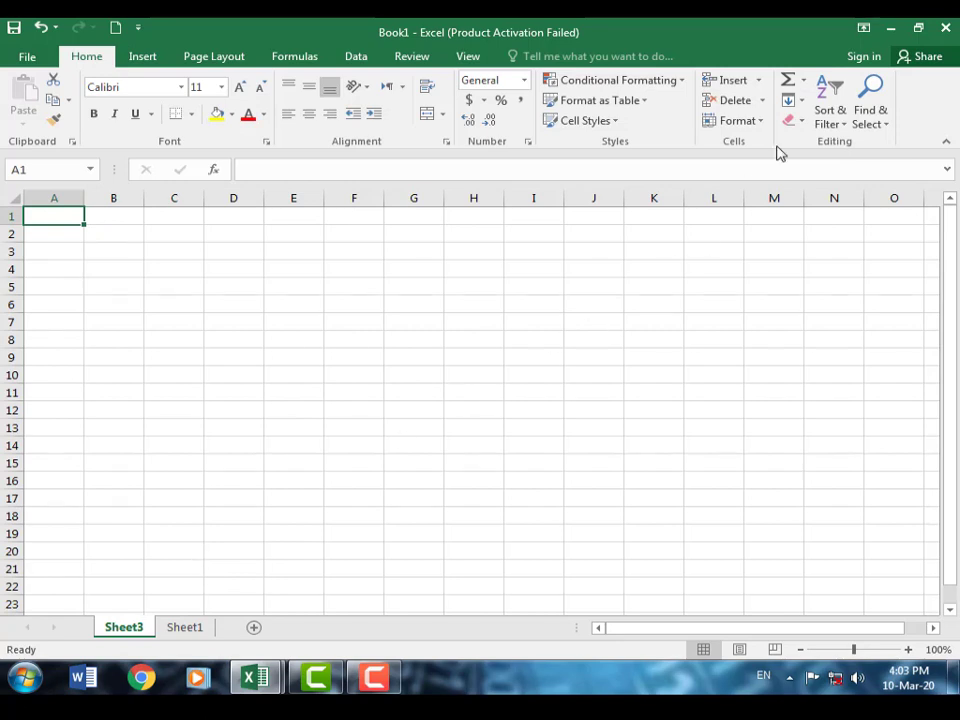
Insert four new worksheets before Sheet1 and delete the last one added, Sheet7.
left_click(254, 630)
left_click(316, 630)
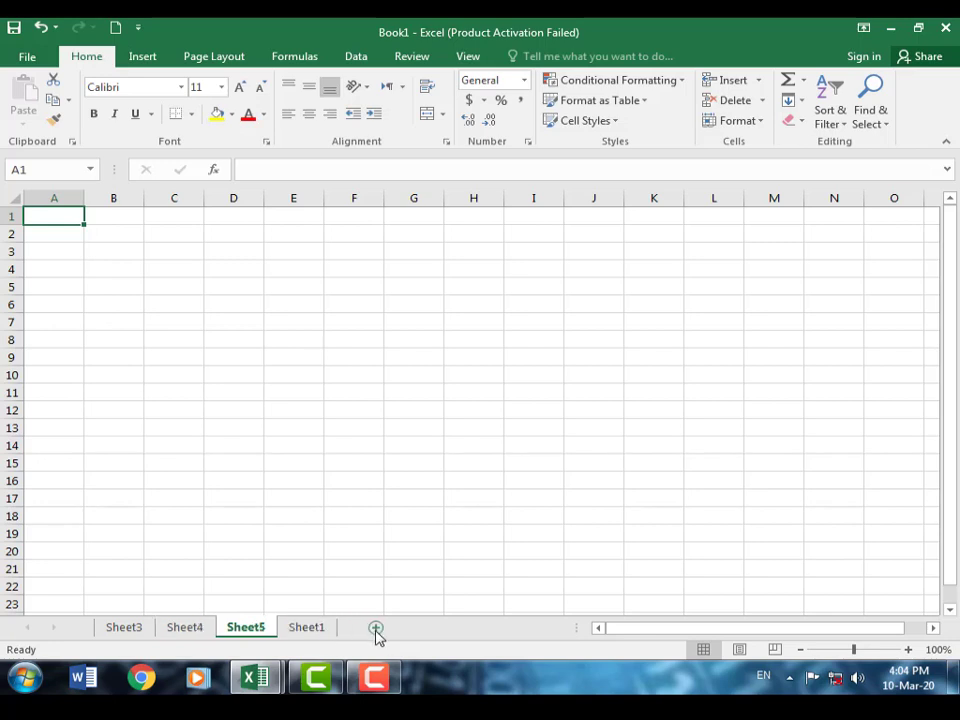
left_click(376, 631)
left_click(438, 634)
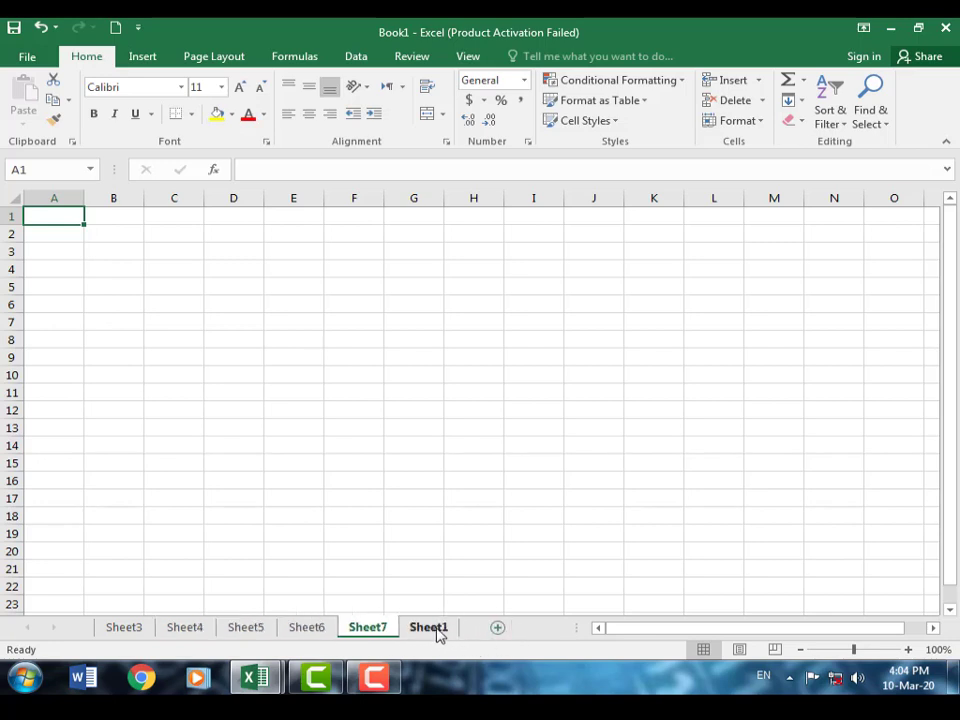
right_click(370, 633)
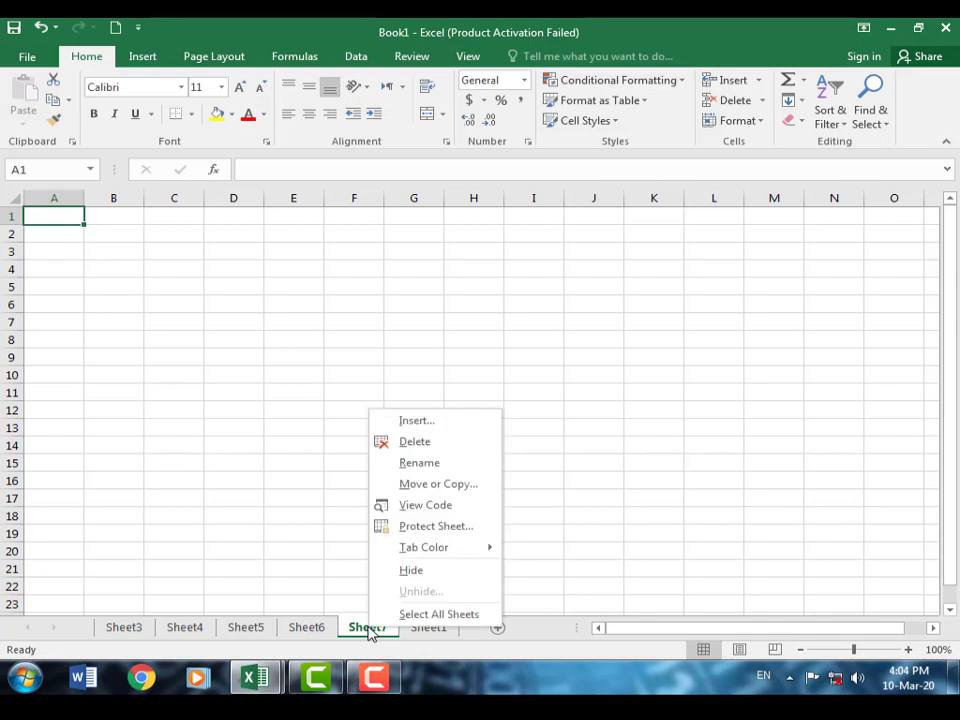
left_click(411, 448)
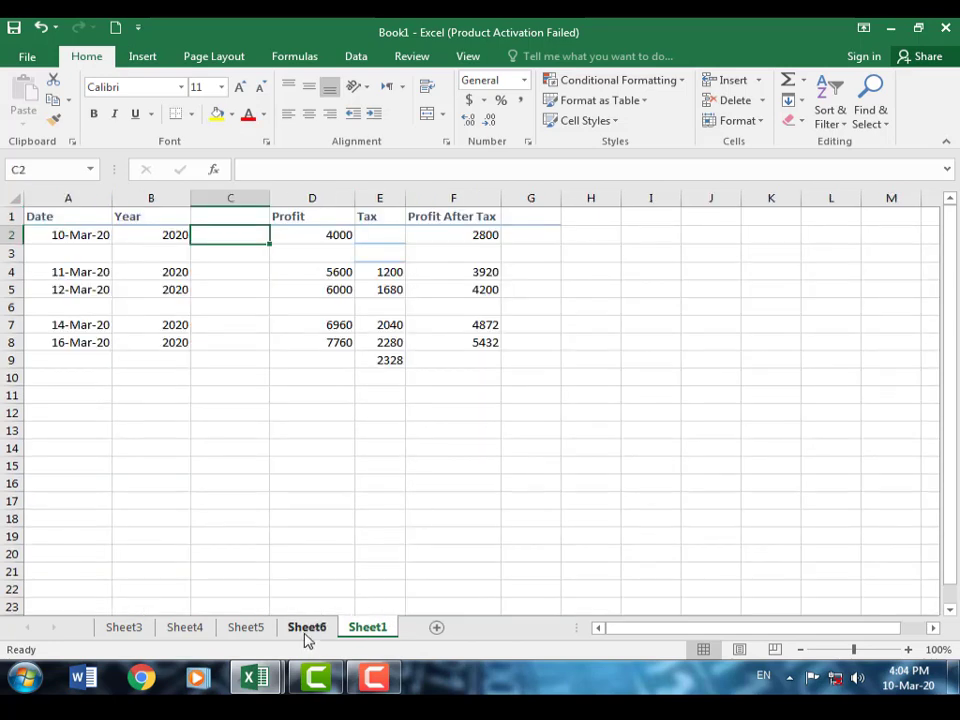
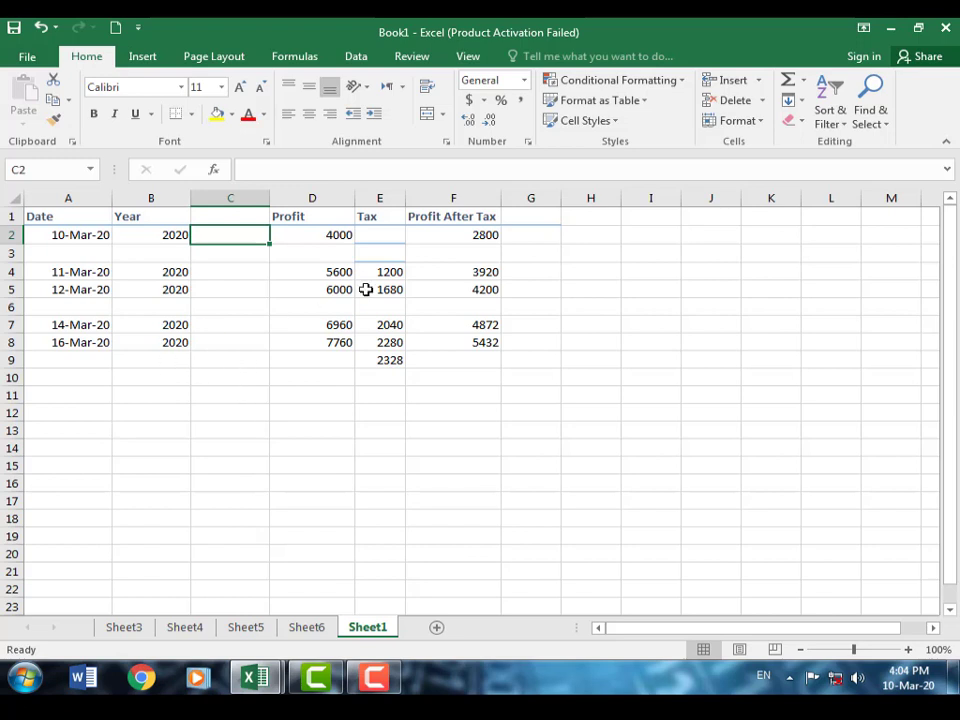
Set the height of row 2 on Sheet1 to 16.00.
left_click(766, 128)
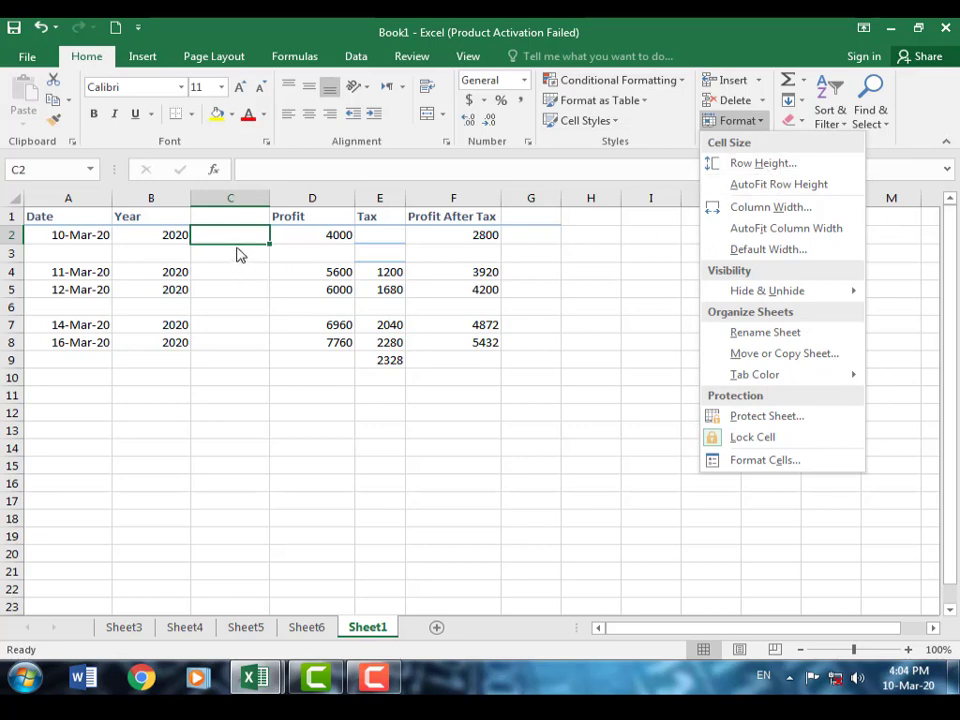
left_click(762, 164)
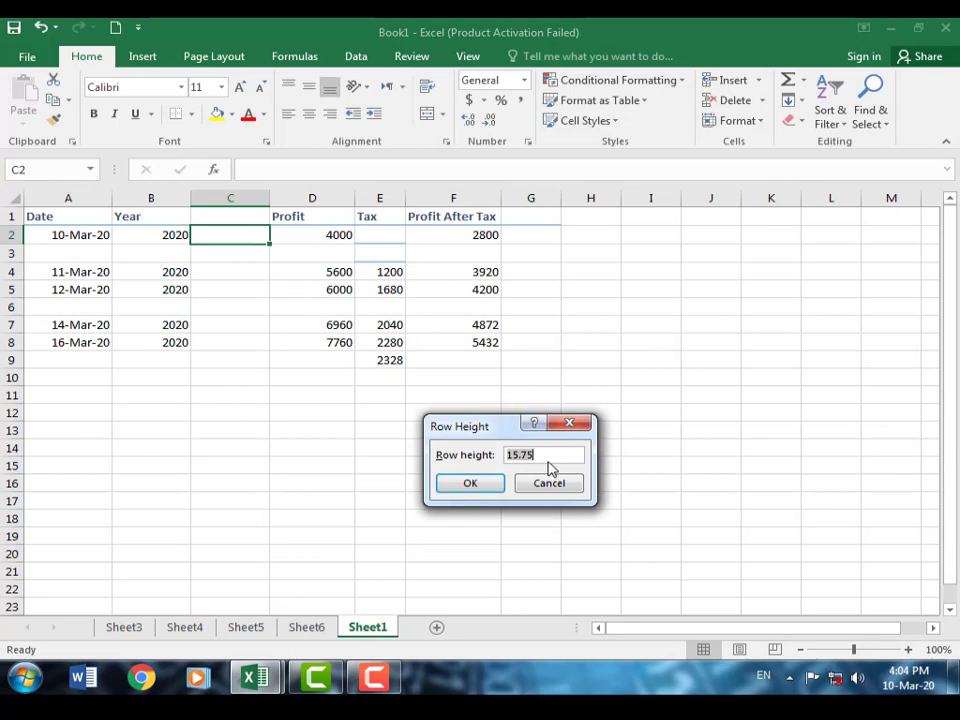
left_click(478, 490)
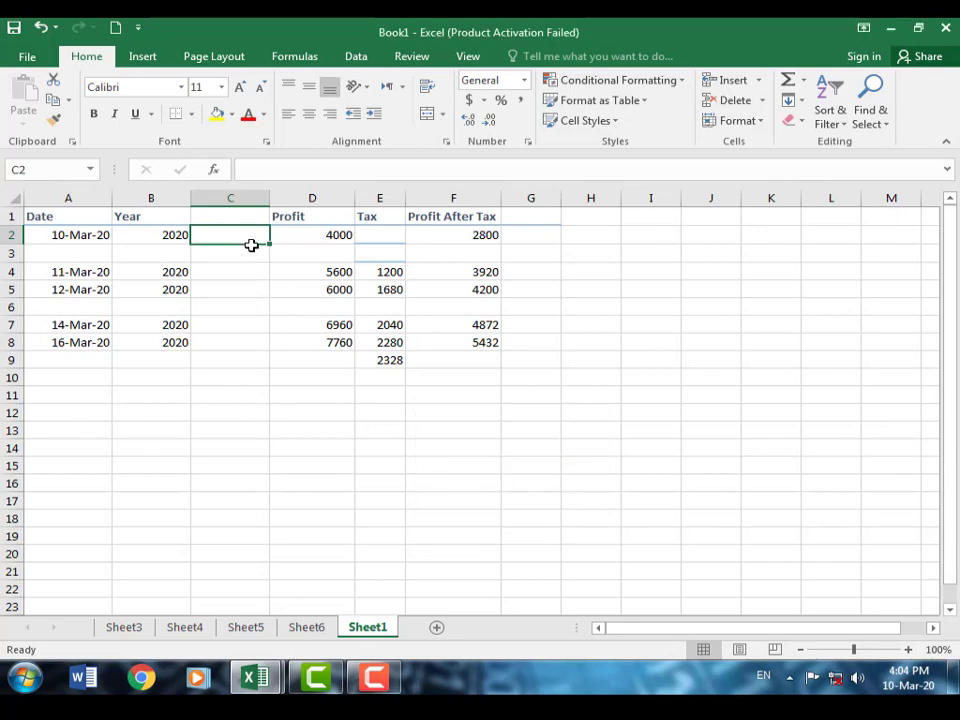
left_click(766, 133)
left_click(752, 163)
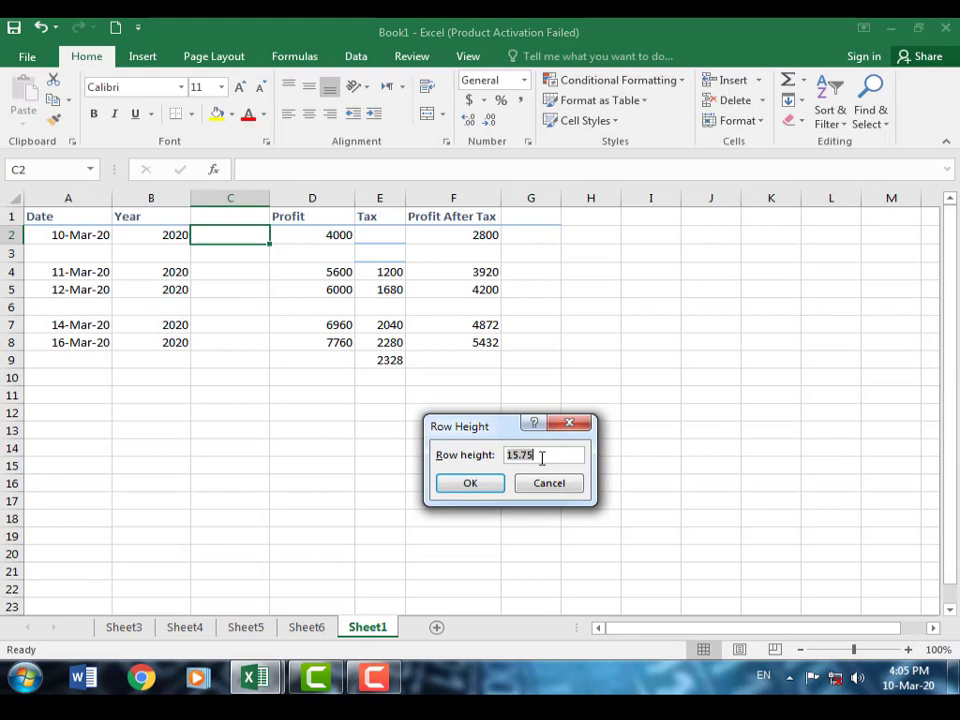
type("16.00")
left_click(478, 487)
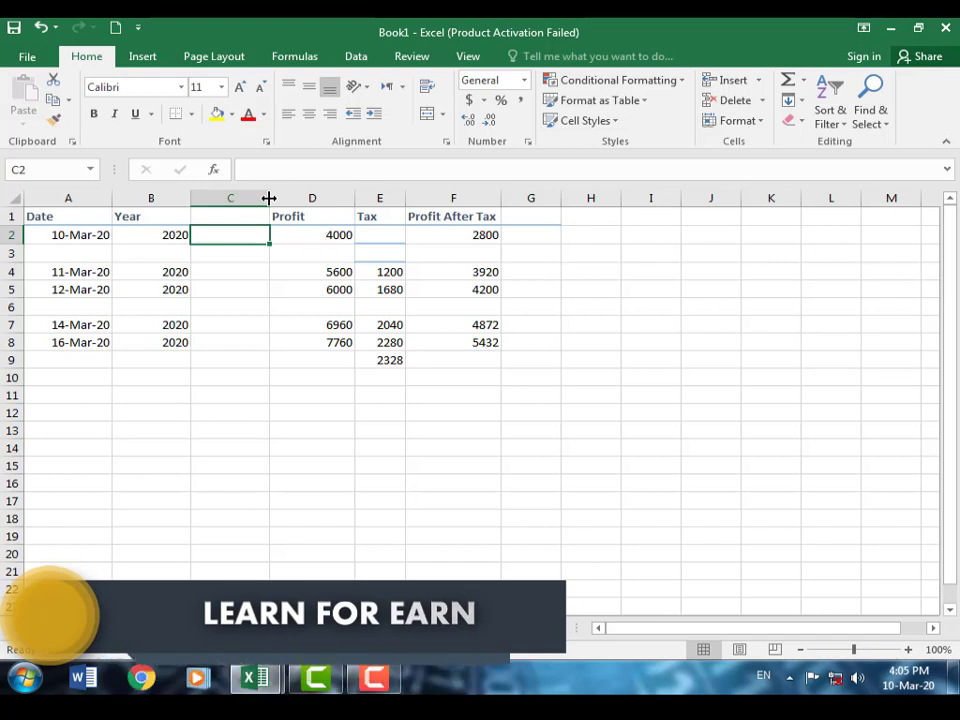
Widen the empty column C slightly, between the Year and Profit columns.
mouse_move(269, 198)
left_mouse_down()
mouse_move(305, 196)
mouse_move(279, 198)
left_mouse_up()
left_click(762, 124)
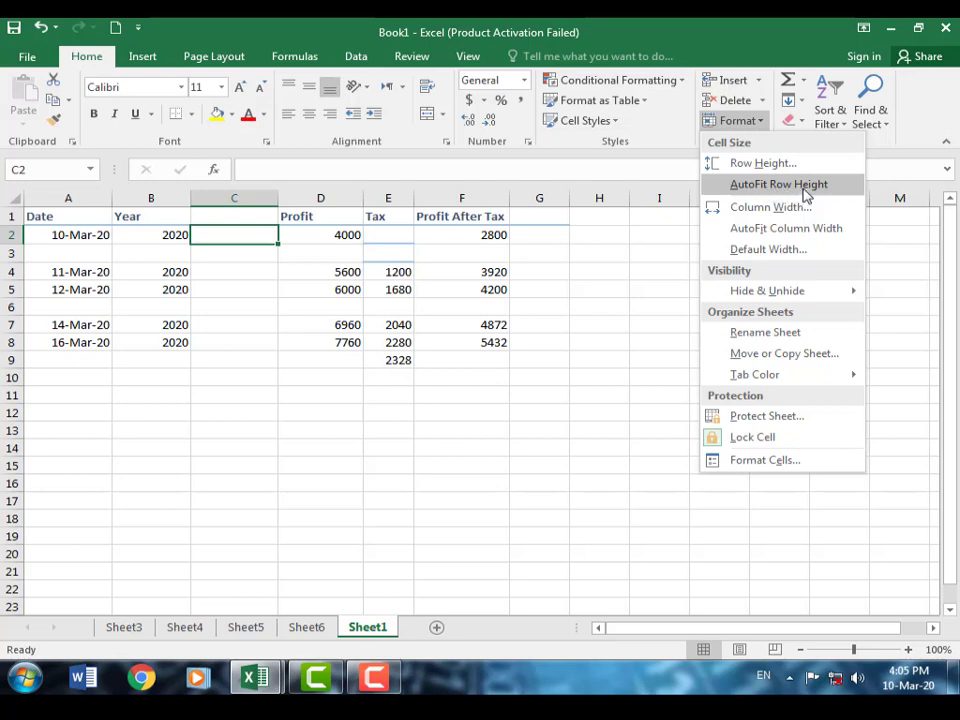
left_click(460, 238)
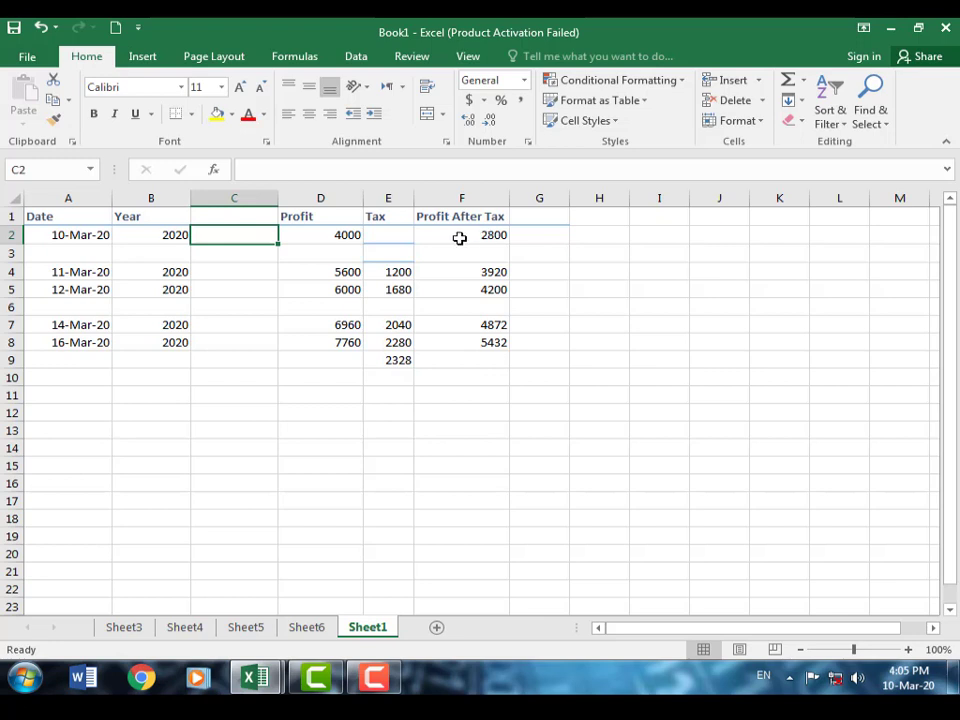
Enter the value 5 in cell I2.
left_click(649, 235)
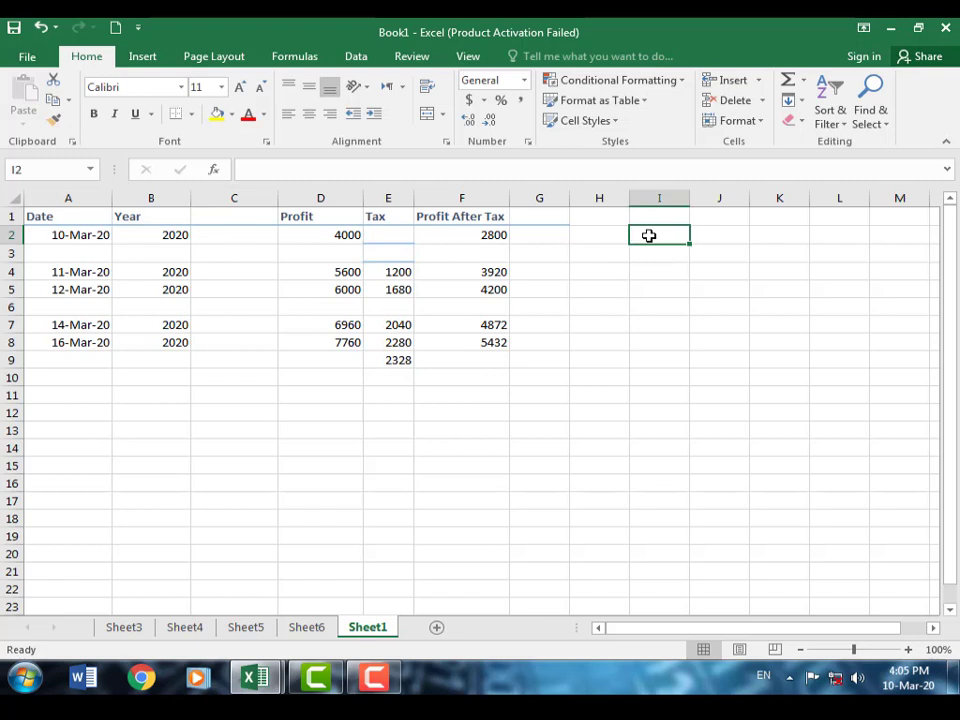
type("5")
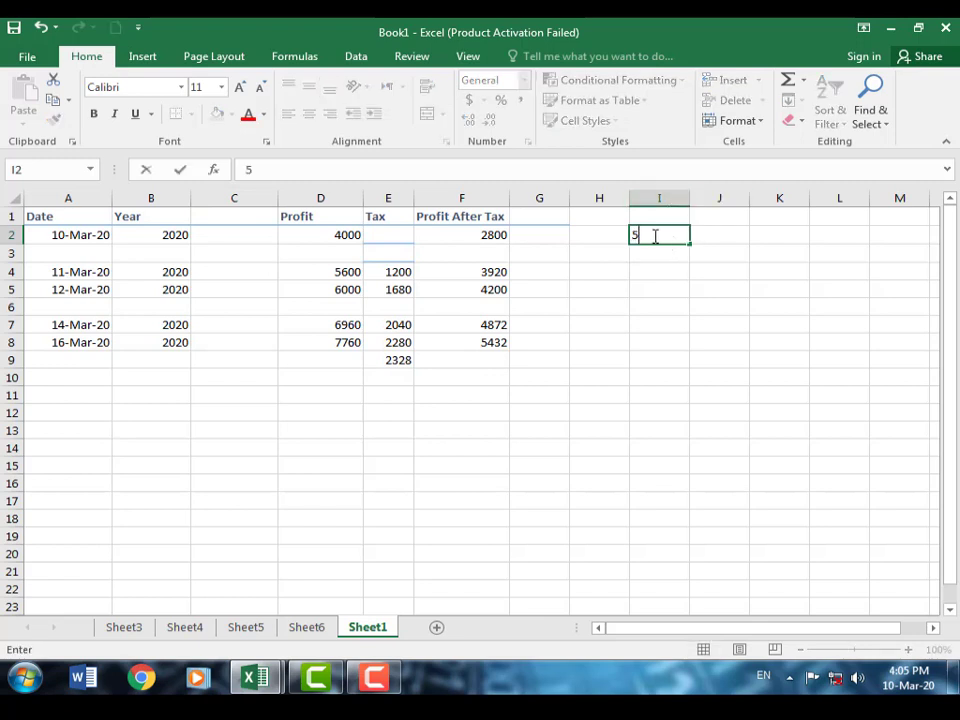
left_click(654, 266)
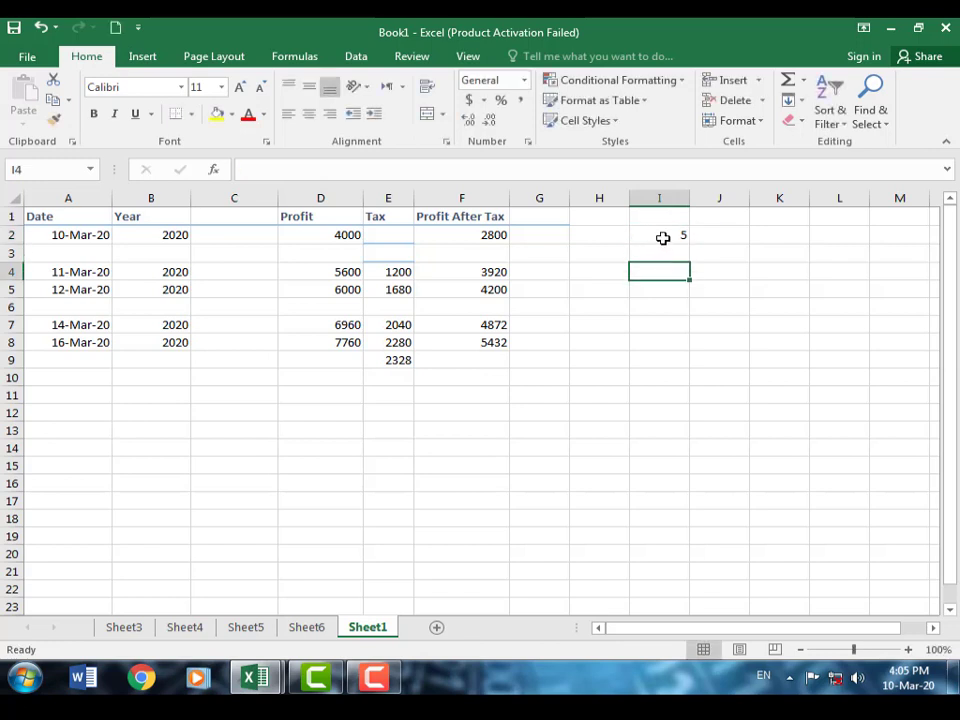
Apply AutoFit Row Height to cell I2 and to the whole of column I.
left_click(663, 238)
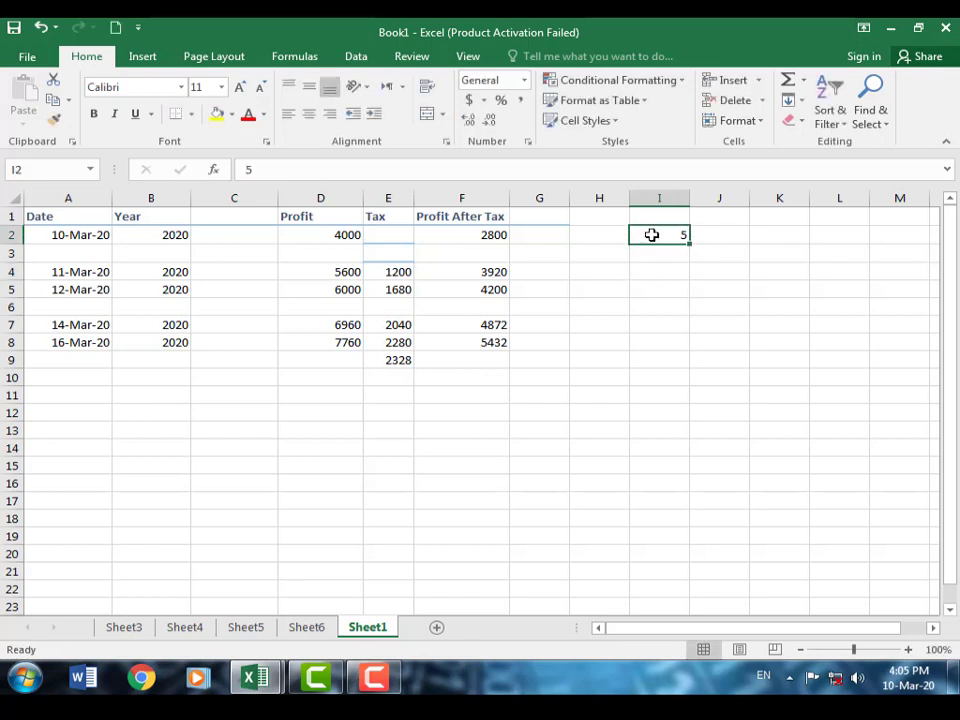
left_click(762, 124)
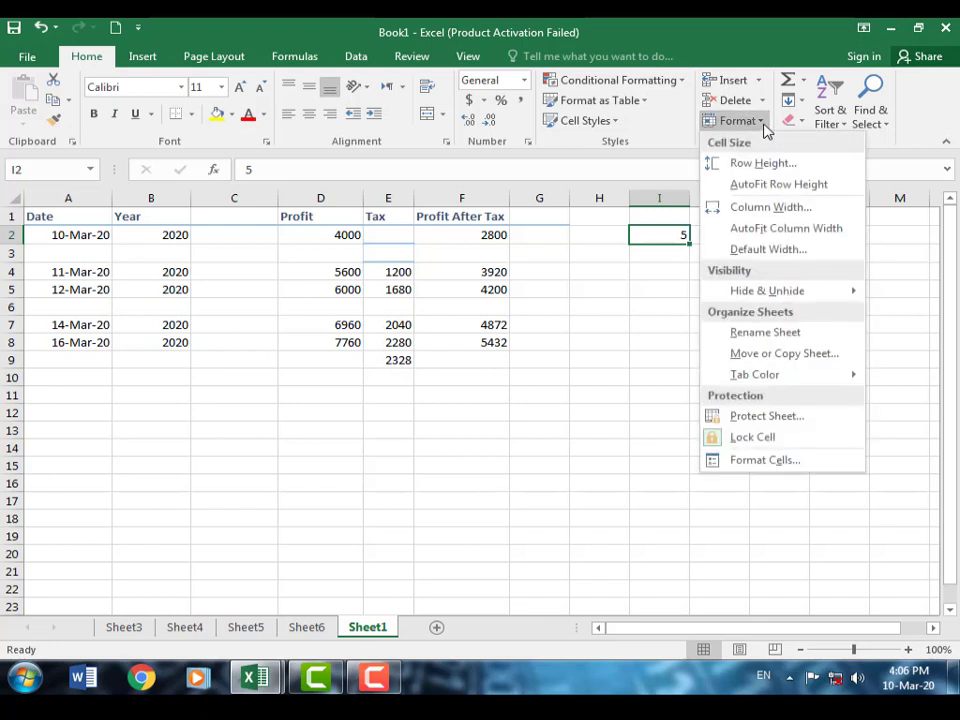
left_click(781, 189)
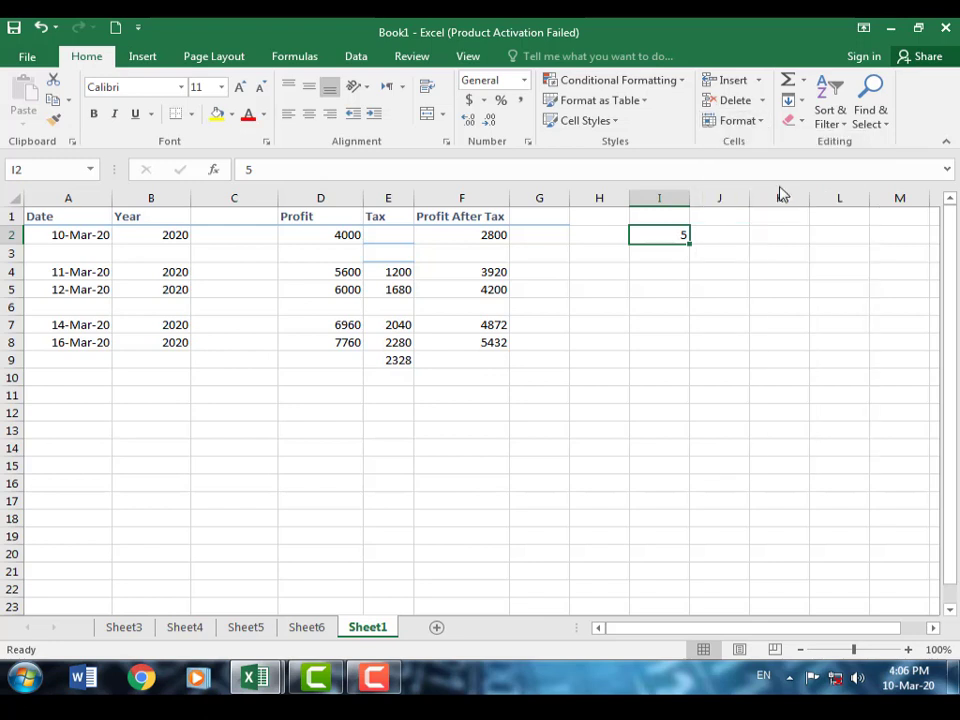
left_click(670, 197)
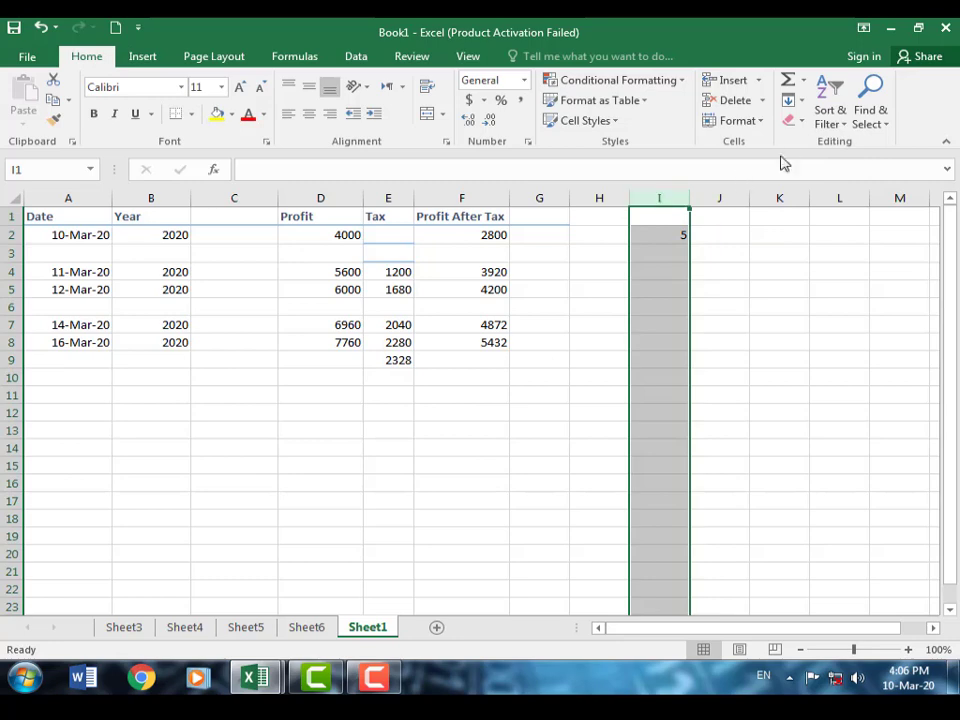
left_click(762, 125)
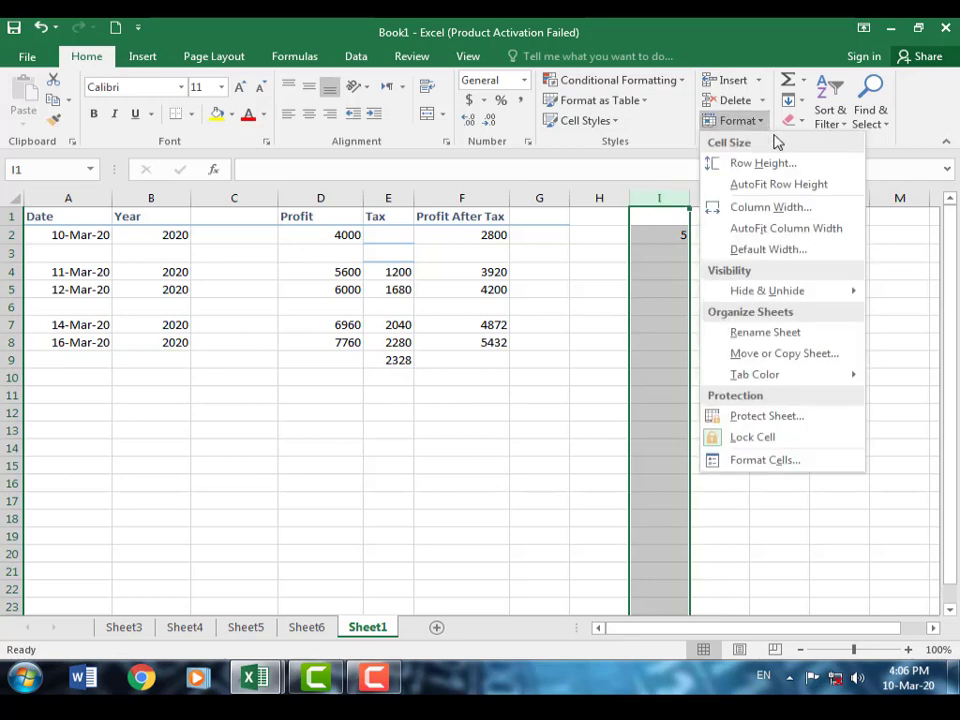
left_click(790, 187)
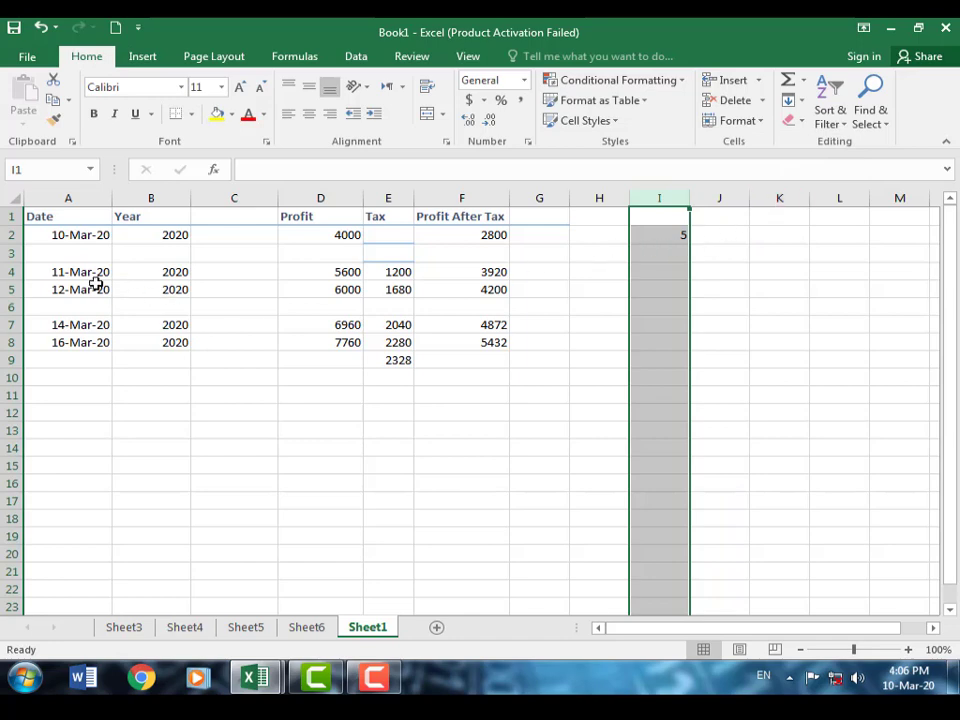
Apply AutoFit Row Height to the entire row 2.
left_click(9, 235)
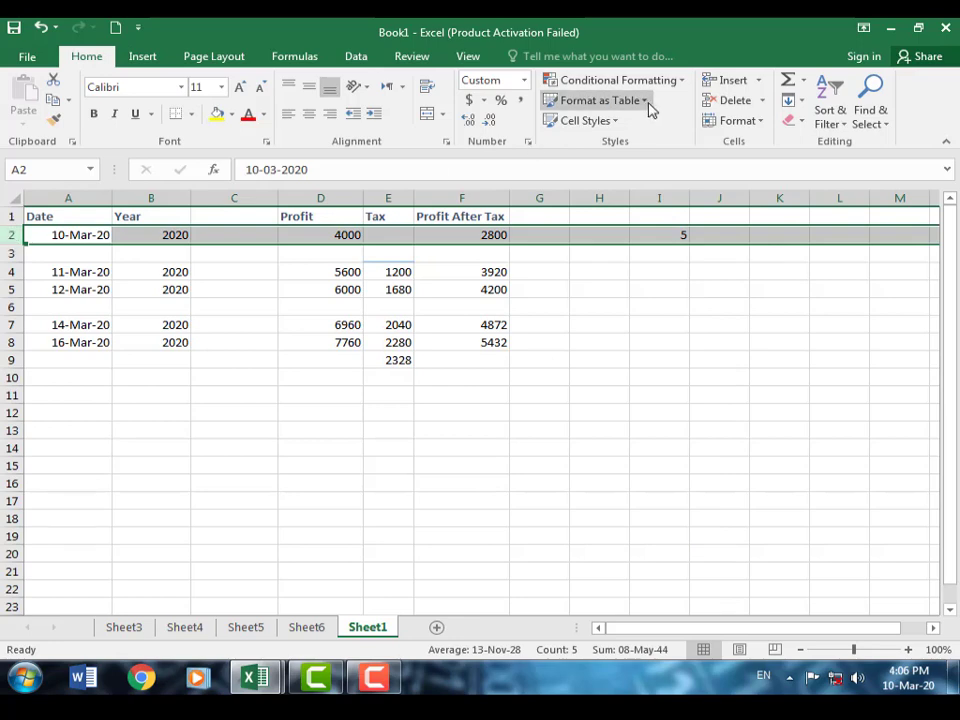
left_click(756, 125)
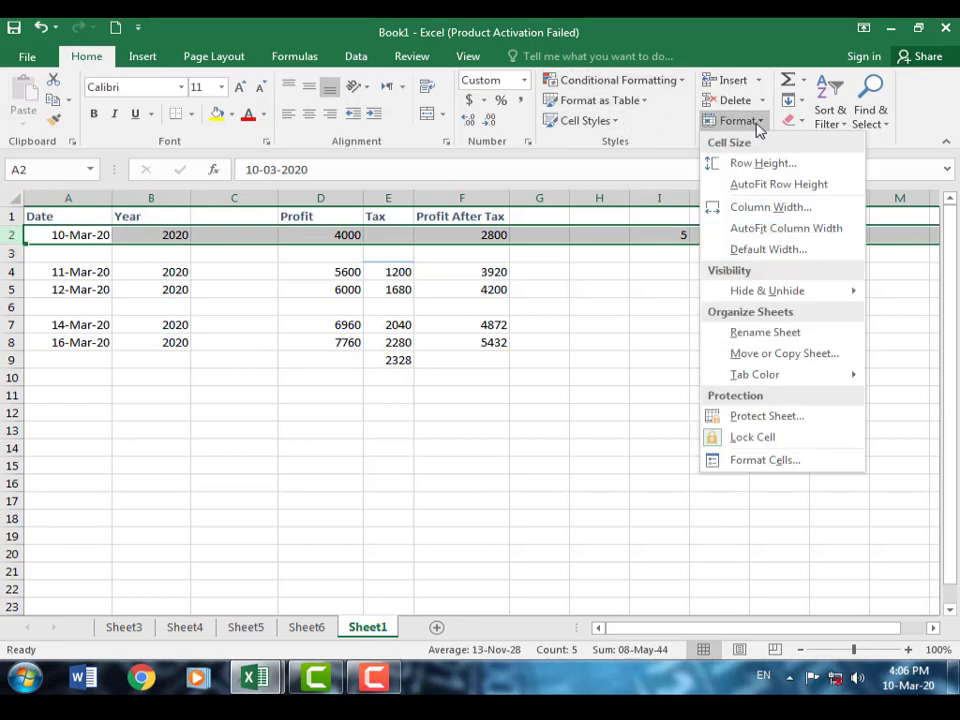
left_click(777, 186)
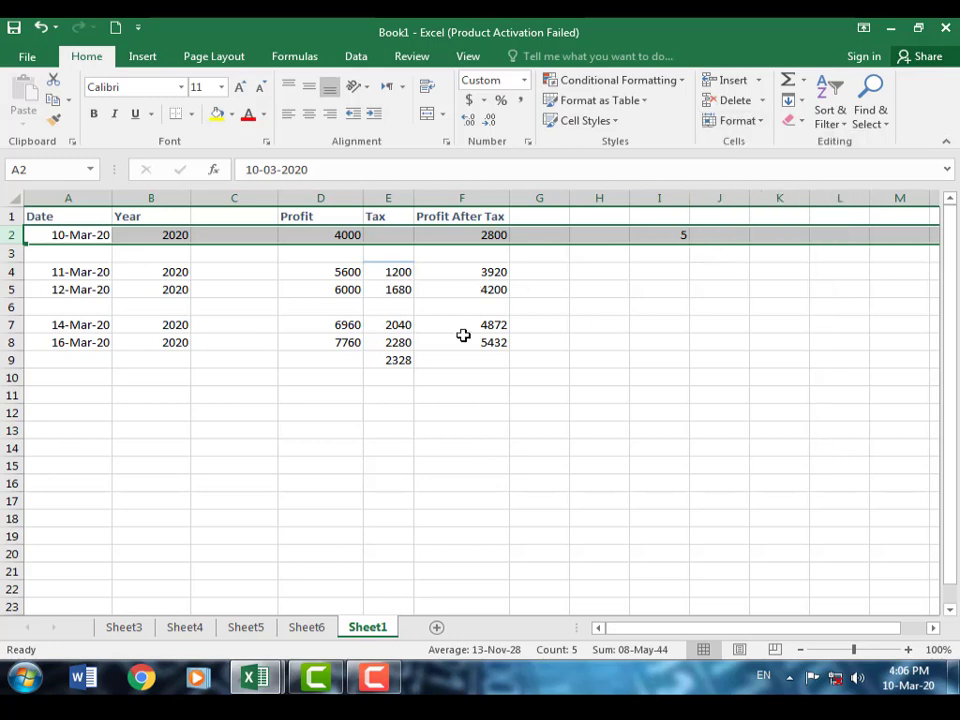
left_click(763, 124)
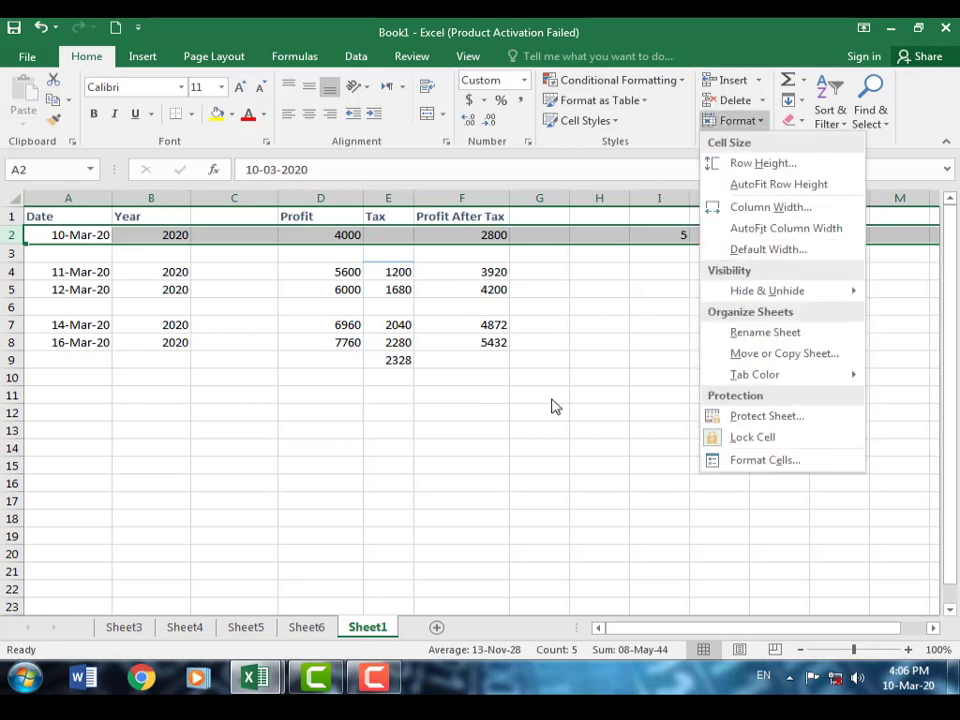
left_click(552, 401)
Apply AutoFit Column Width to the entire column I.
left_click(677, 197)
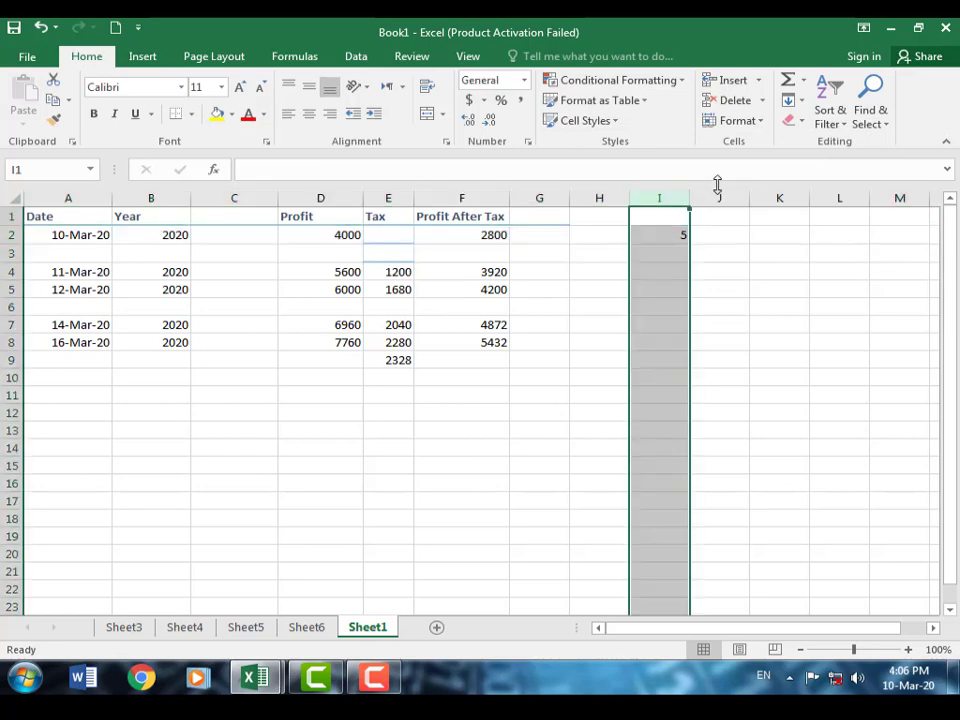
left_click(765, 122)
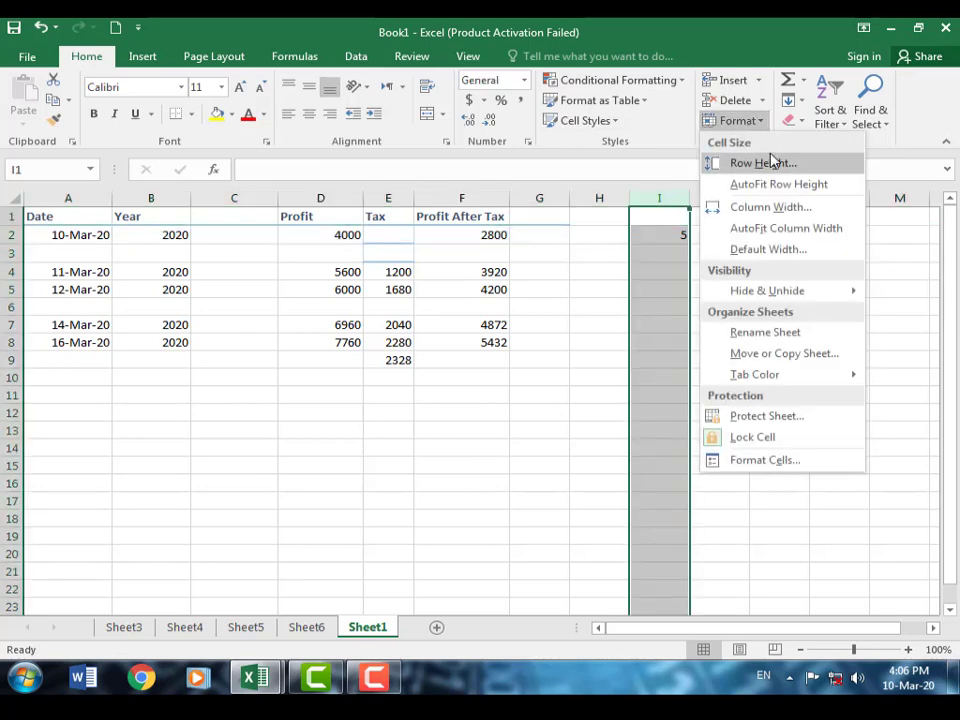
left_click(793, 228)
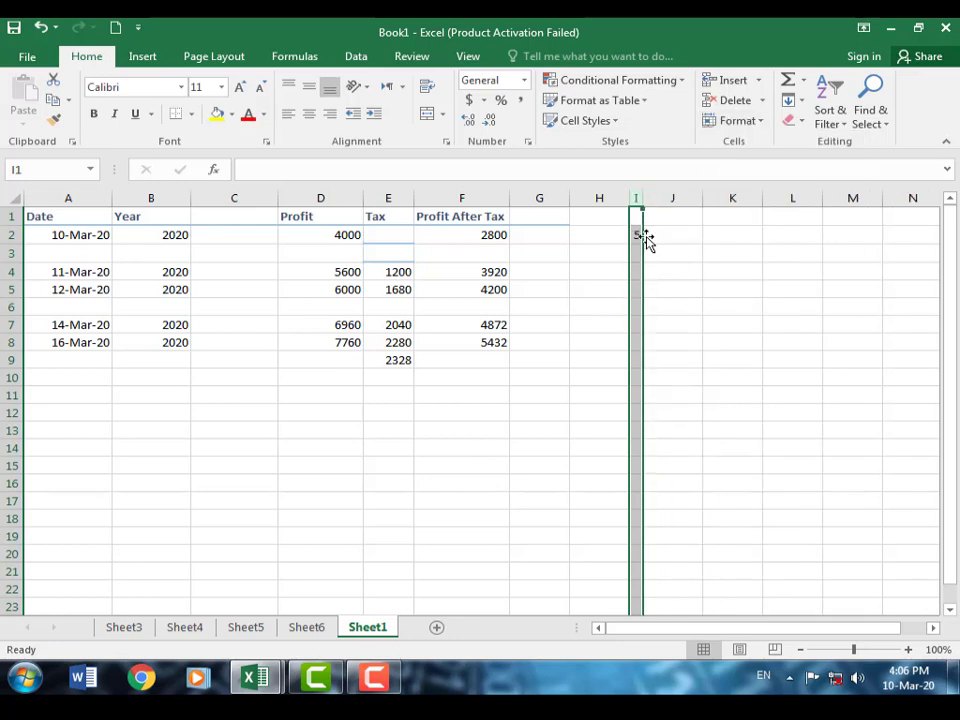
left_click(659, 250)
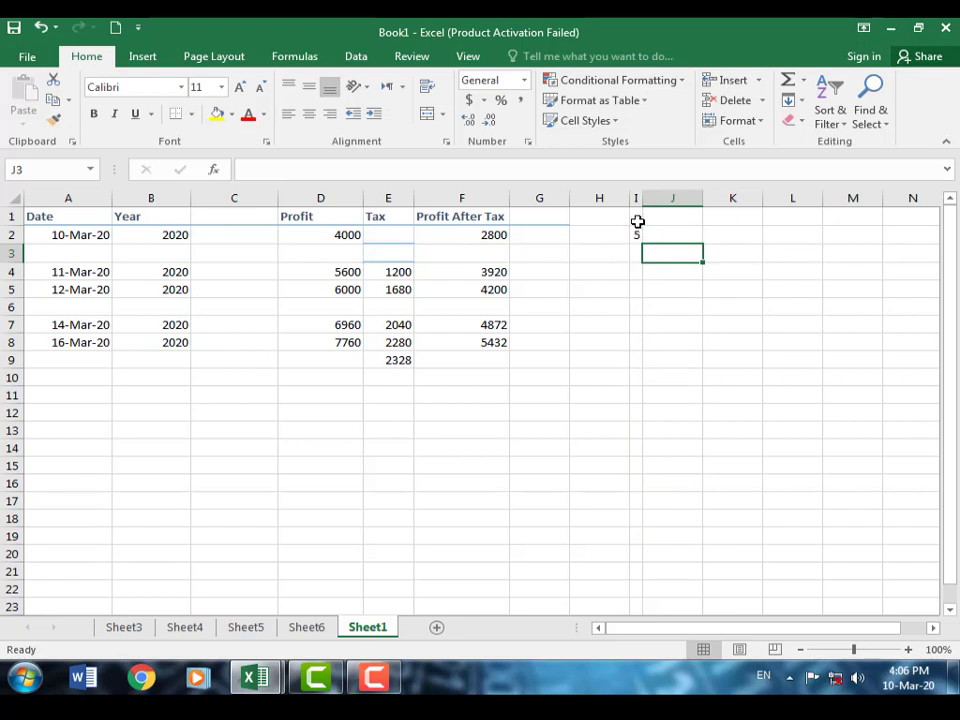
Widen column I manually to roughly three-quarters of column J's width.
left_click_drag(641, 203, 673, 201)
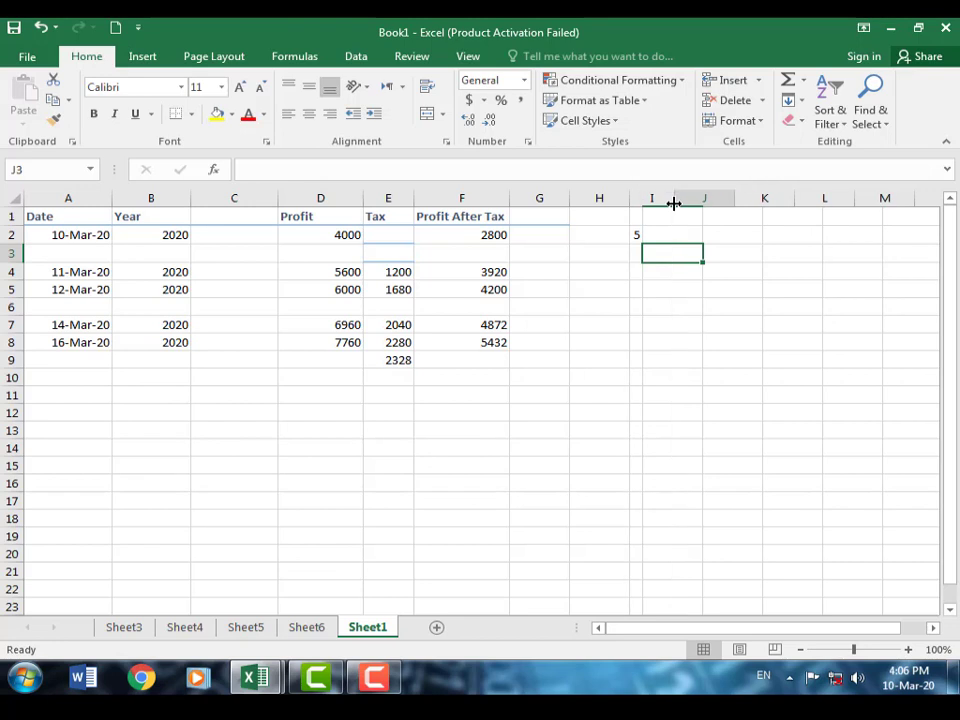
left_click(760, 121)
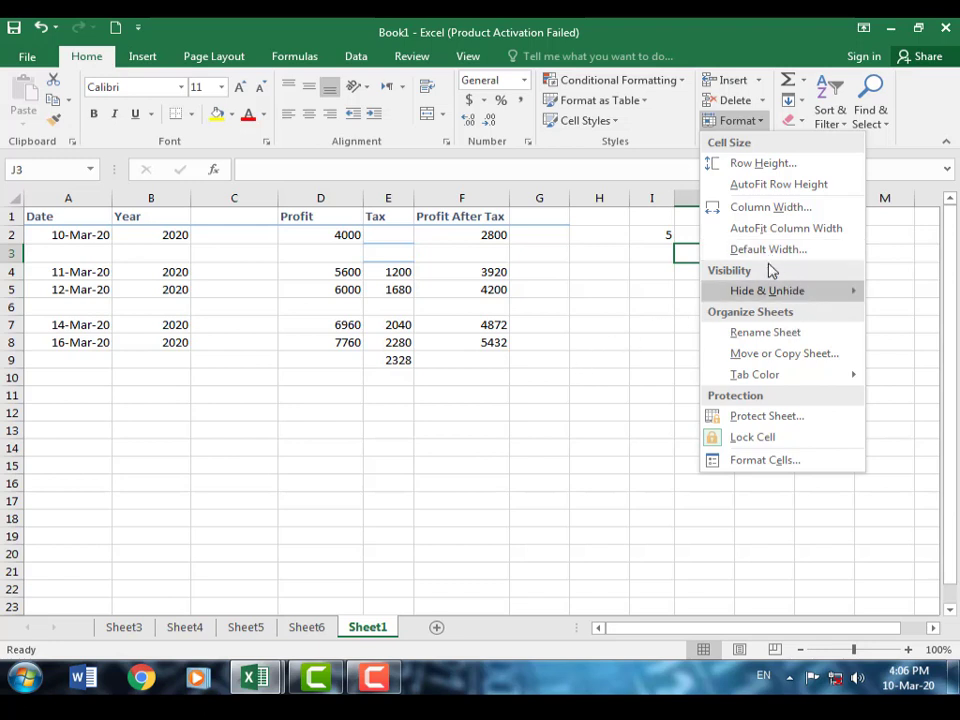
mouse_move(767, 290)
left_click(491, 504)
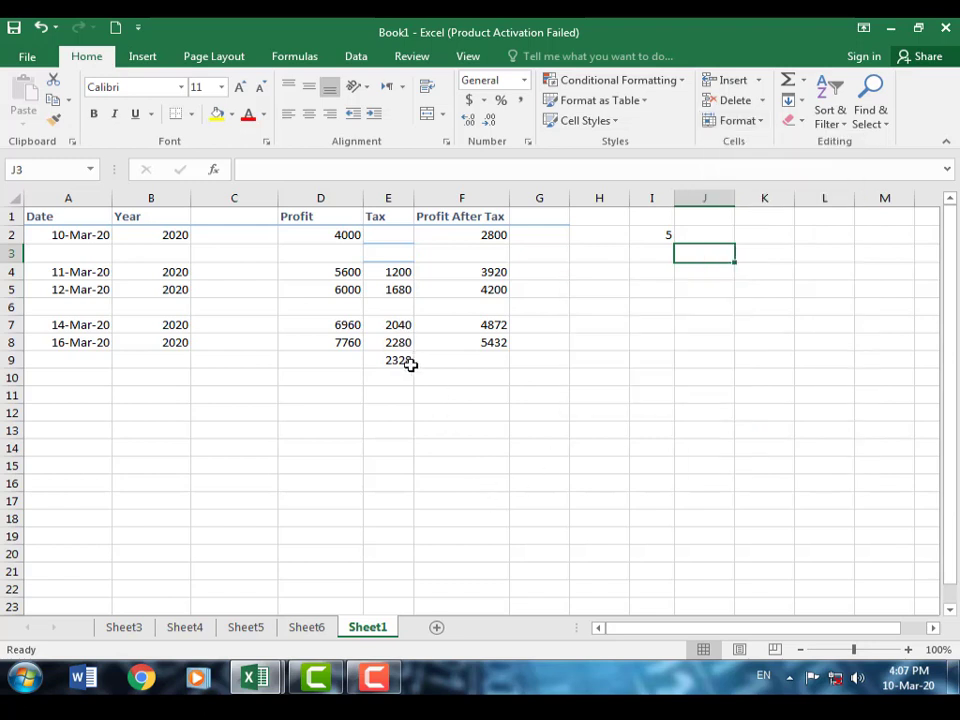
Review the number format categories for cell E9, including General, Number and Currency, and leave the cell's format unapplied.
left_click(396, 361)
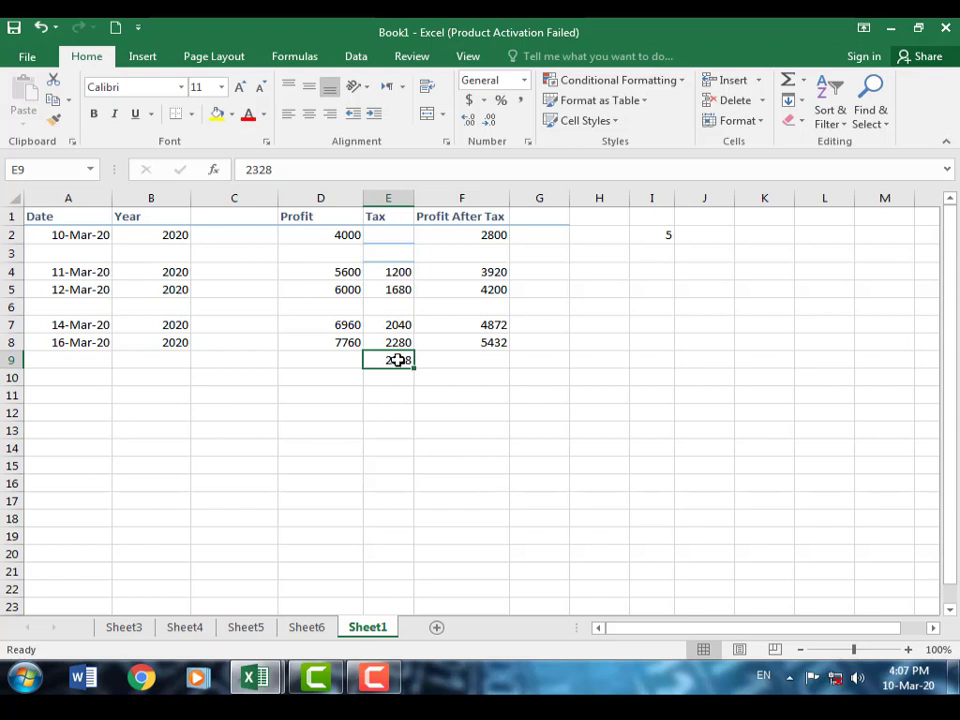
right_click(397, 360)
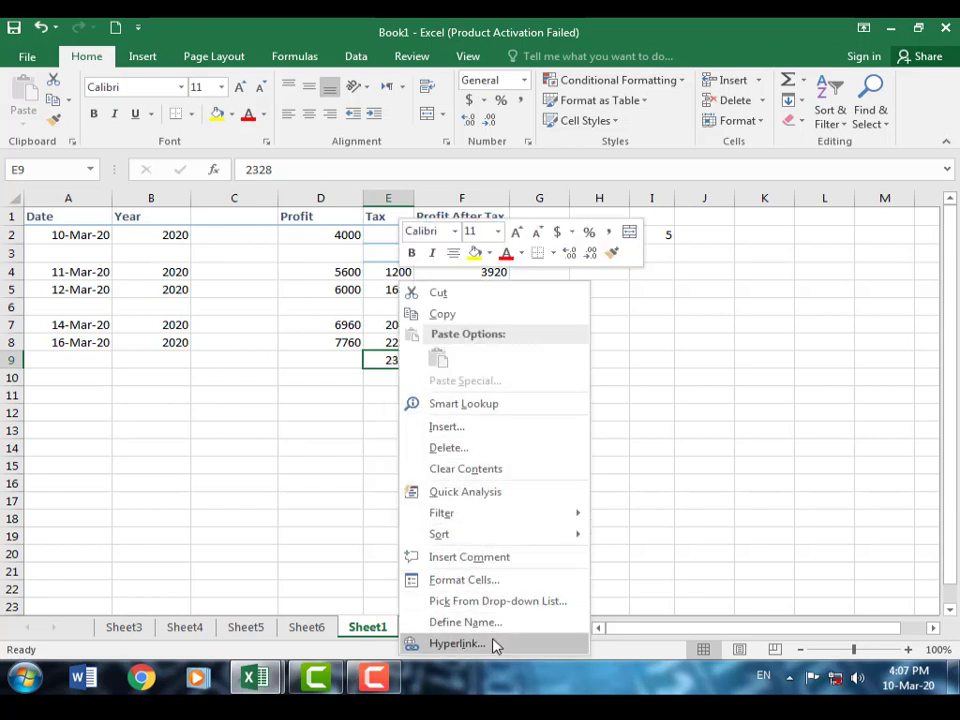
left_click(477, 584)
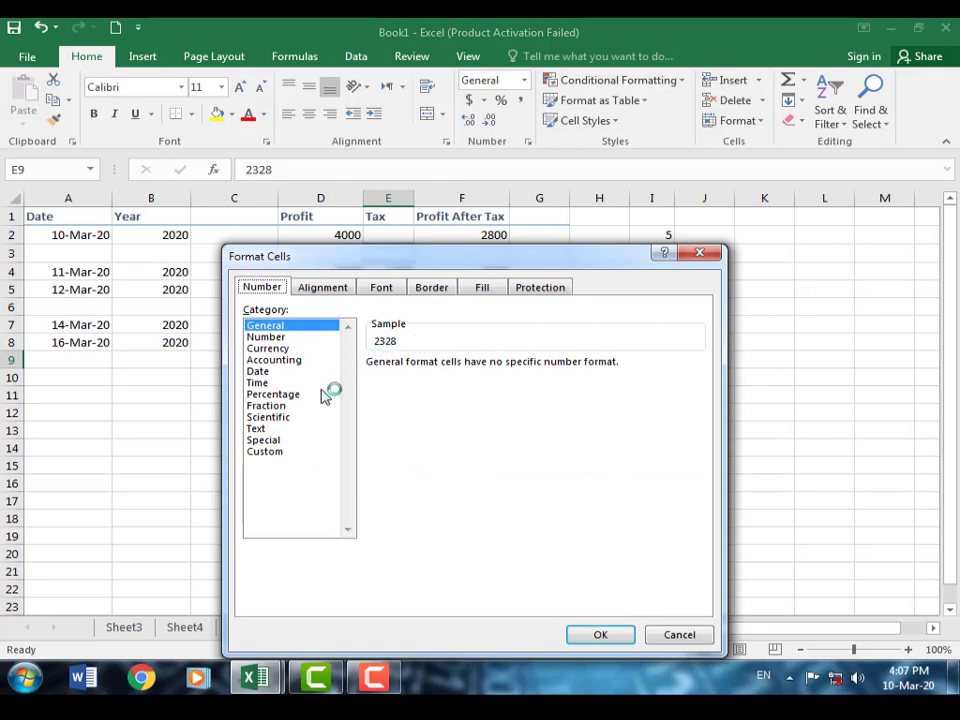
left_click(266, 452)
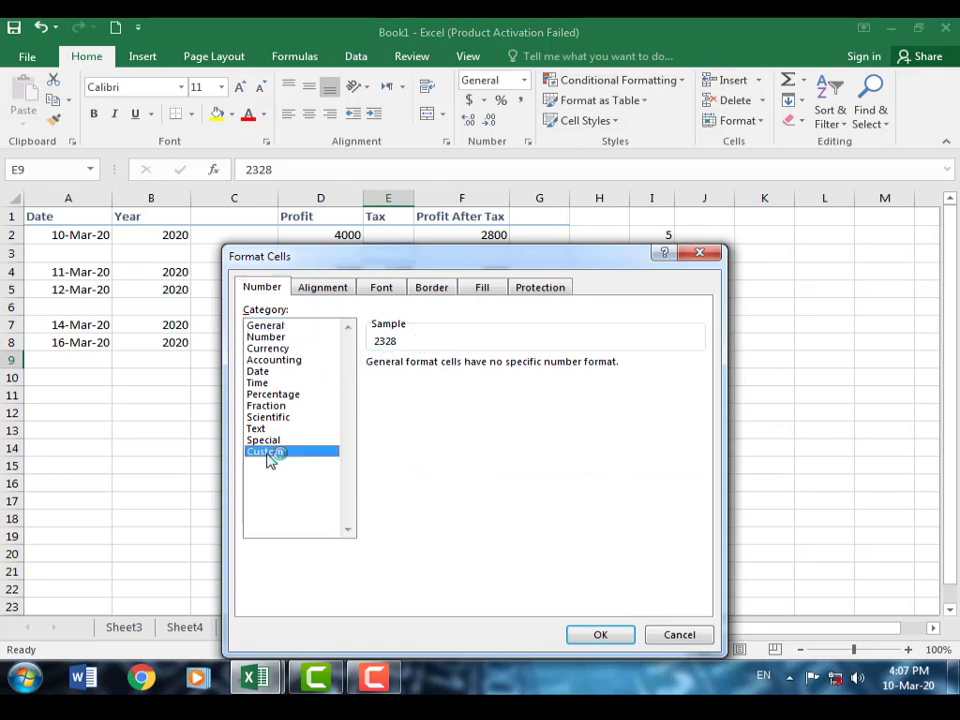
left_click(270, 326)
left_click(274, 337)
left_click(281, 348)
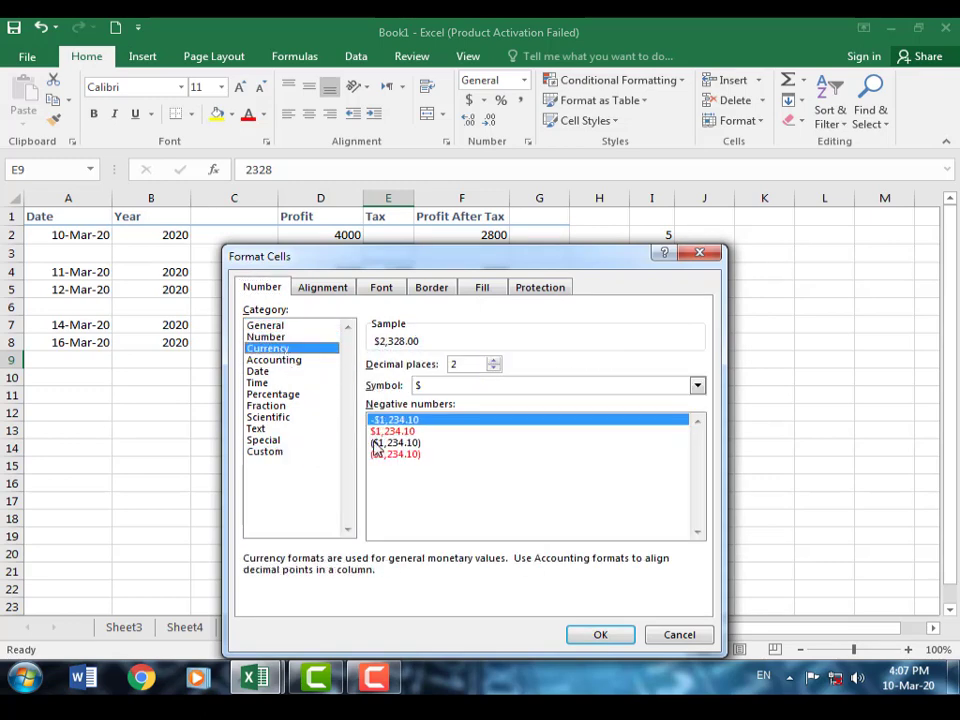
left_click(680, 635)
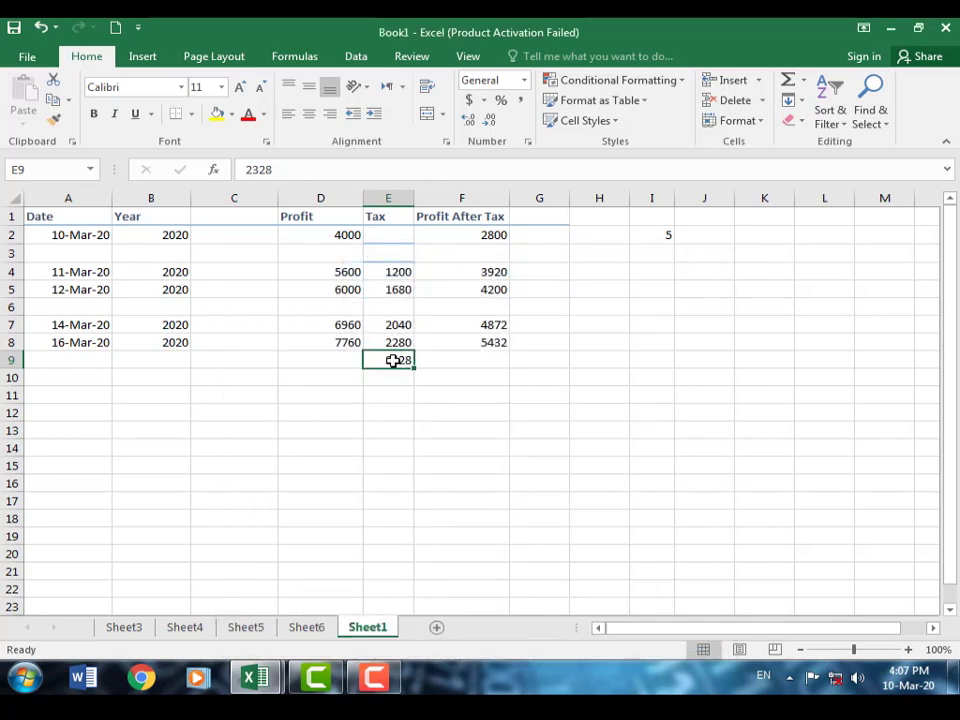
Hide row 9, the row directly below the 16-Mar-20 entry.
left_click(766, 130)
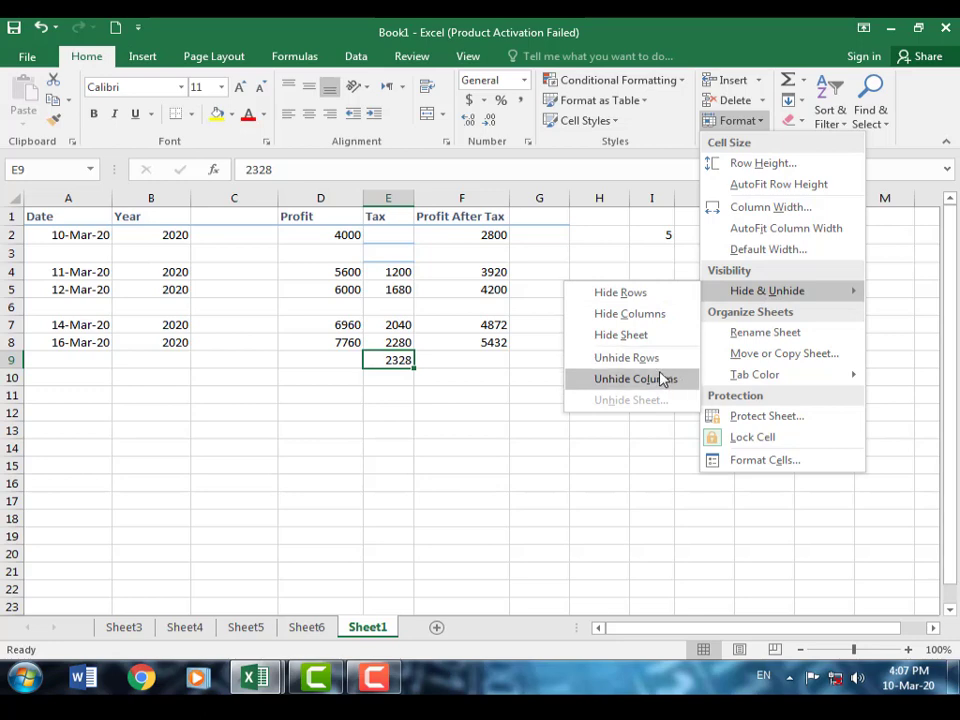
left_click(638, 293)
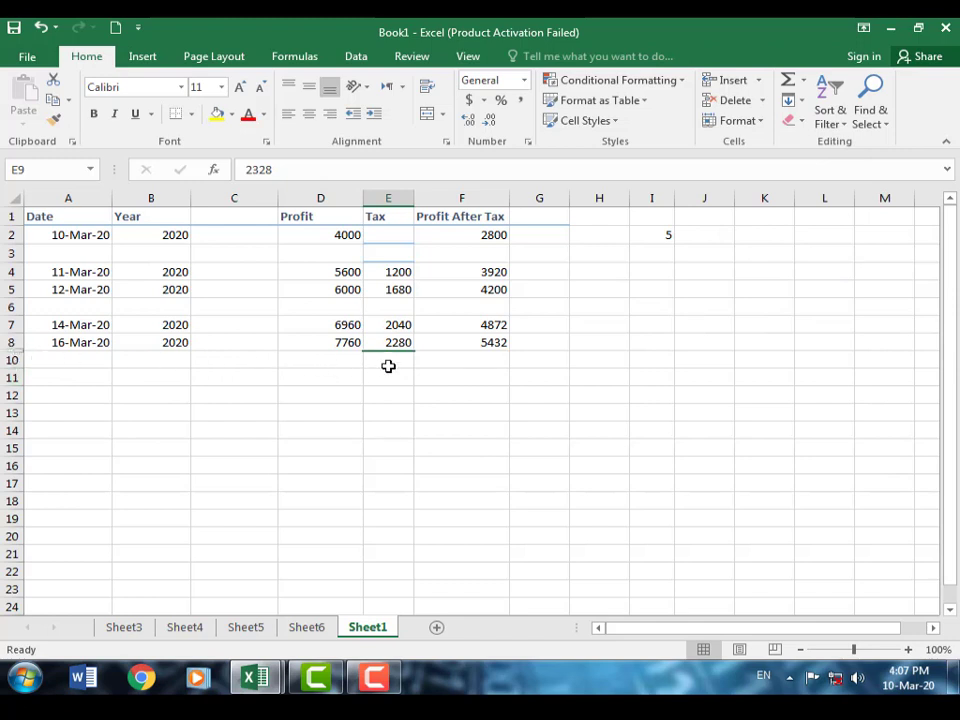
left_click(391, 362)
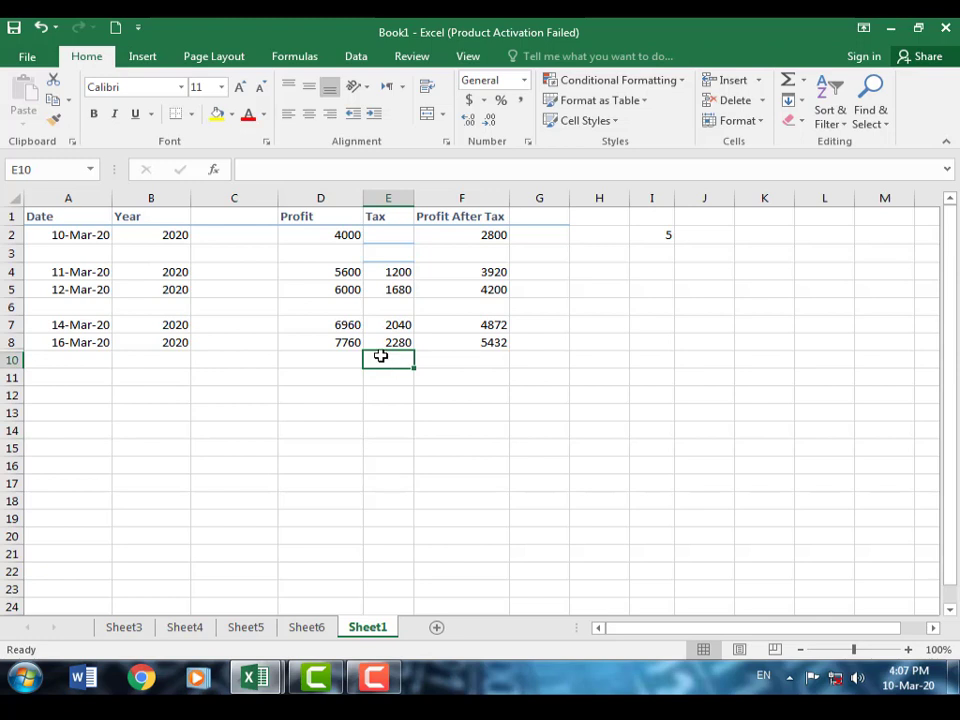
left_click(380, 347)
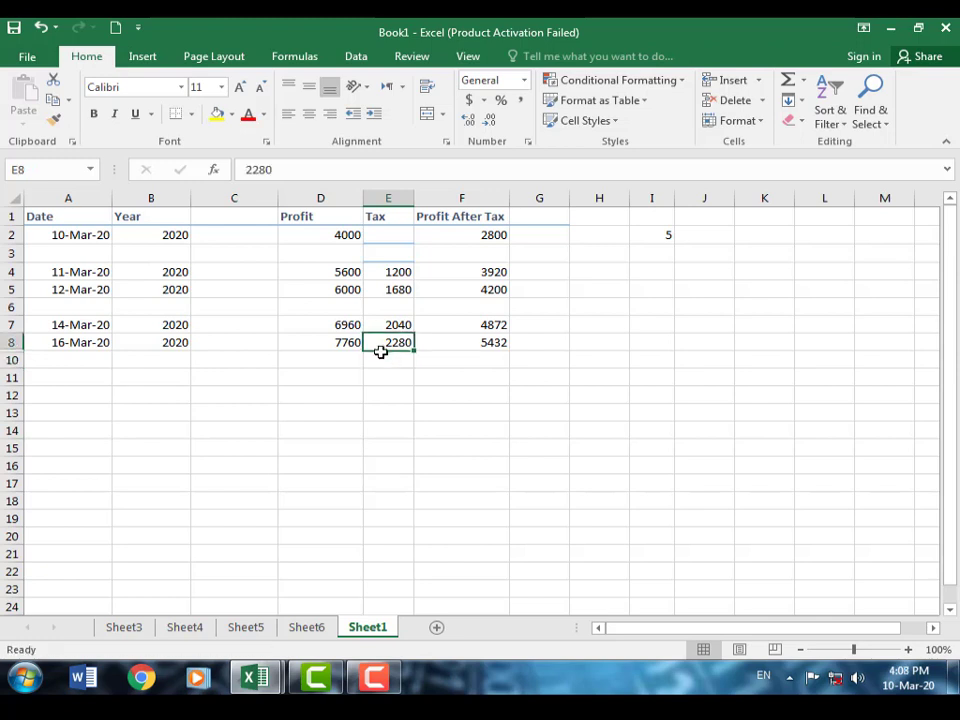
Try Unhide Rows with only cell E10 selected, and restore hidden row 9 by manually stretching it slightly taller than its neighbours.
left_click(381, 357)
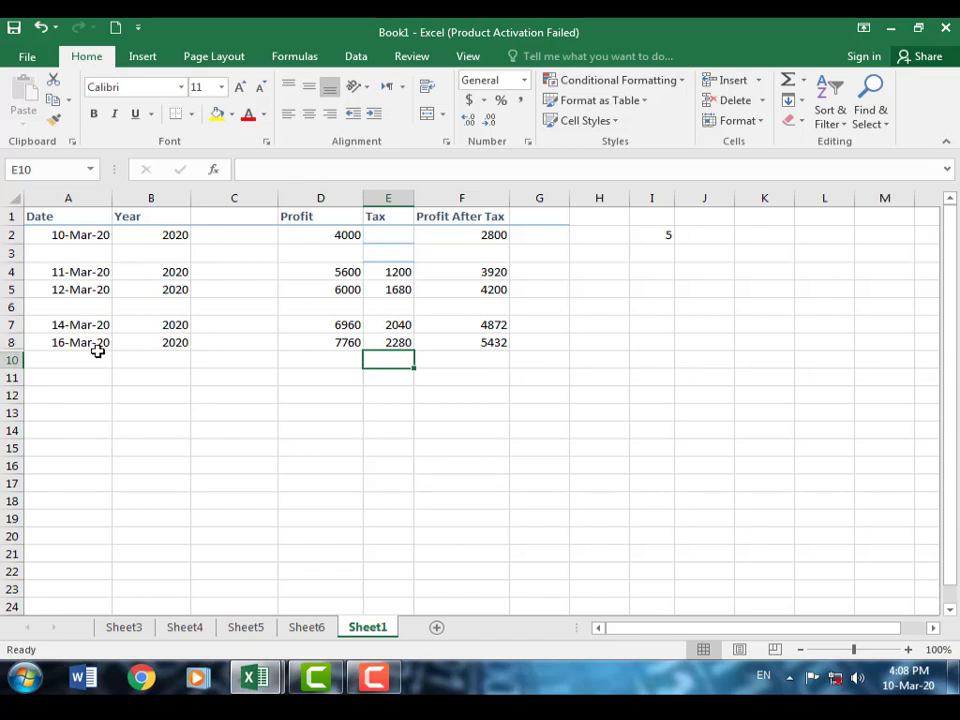
left_click(760, 122)
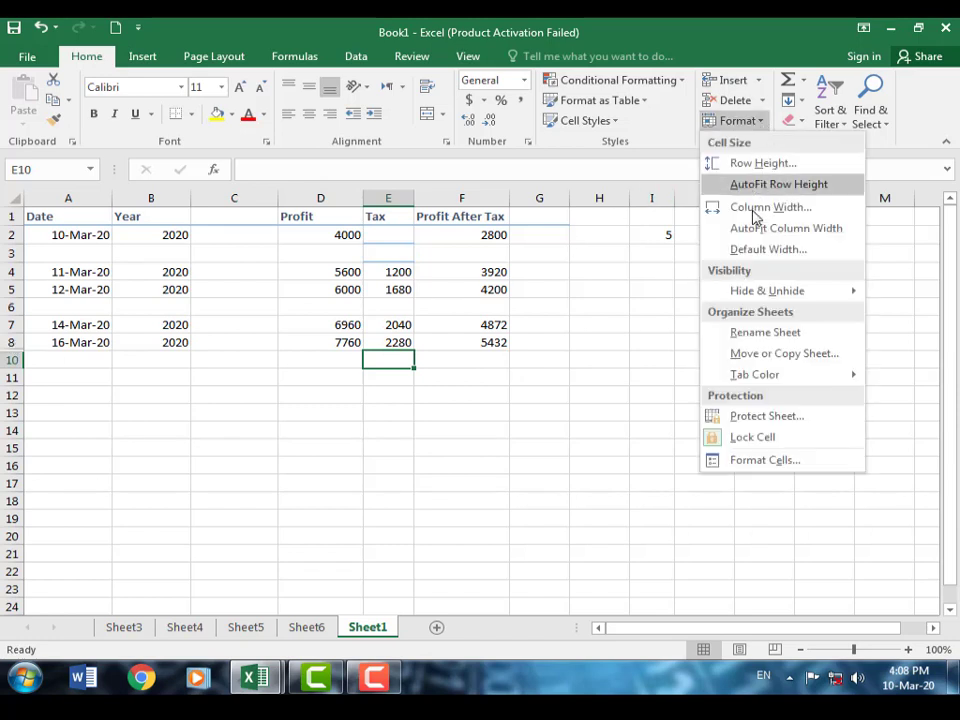
mouse_move(771, 291)
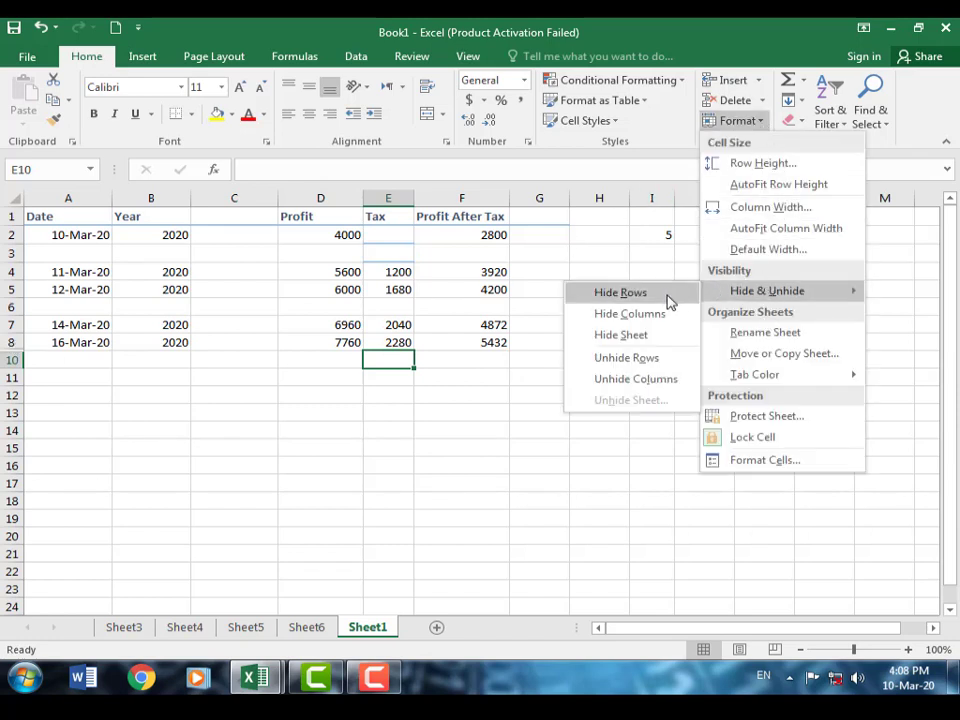
left_click(647, 362)
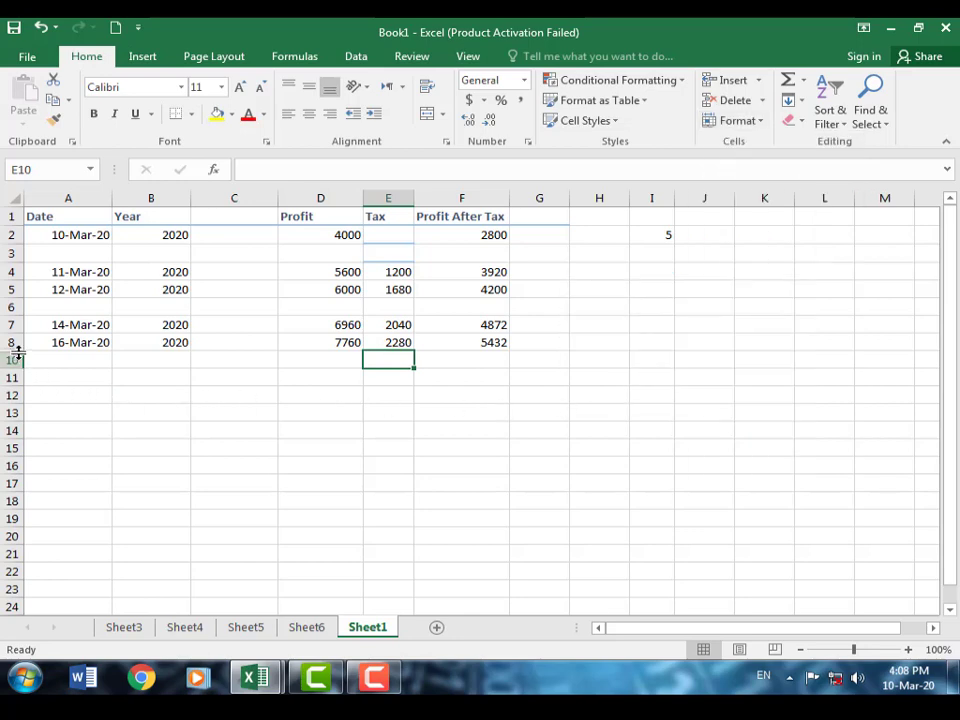
left_click_drag(17, 353, 18, 375)
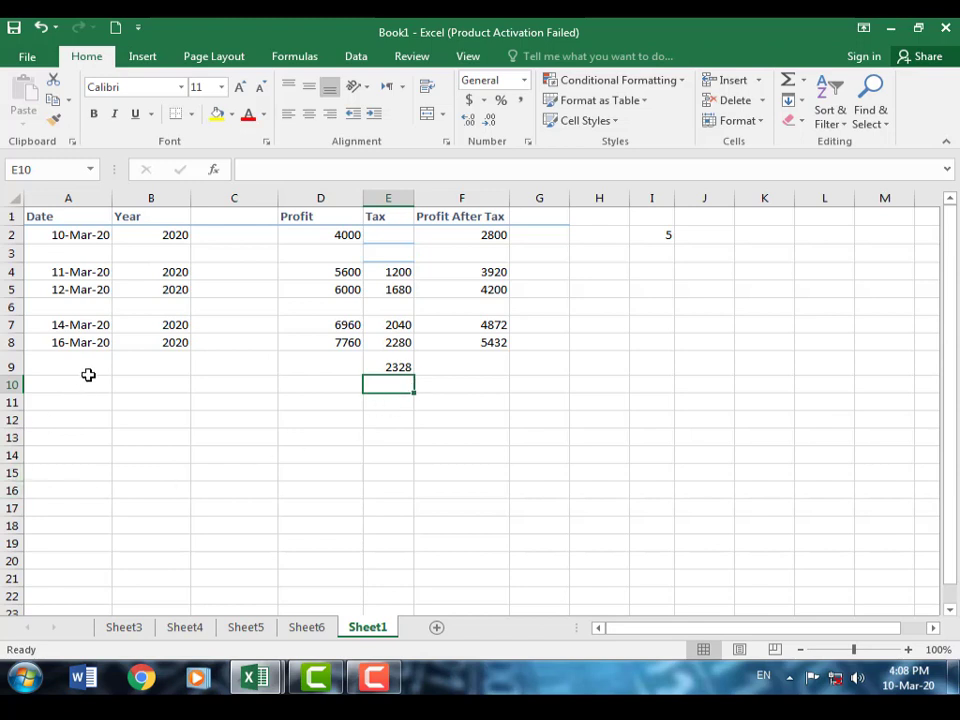
Hide Sheet1 and restore it through Unhide Sheet.
left_click(755, 122)
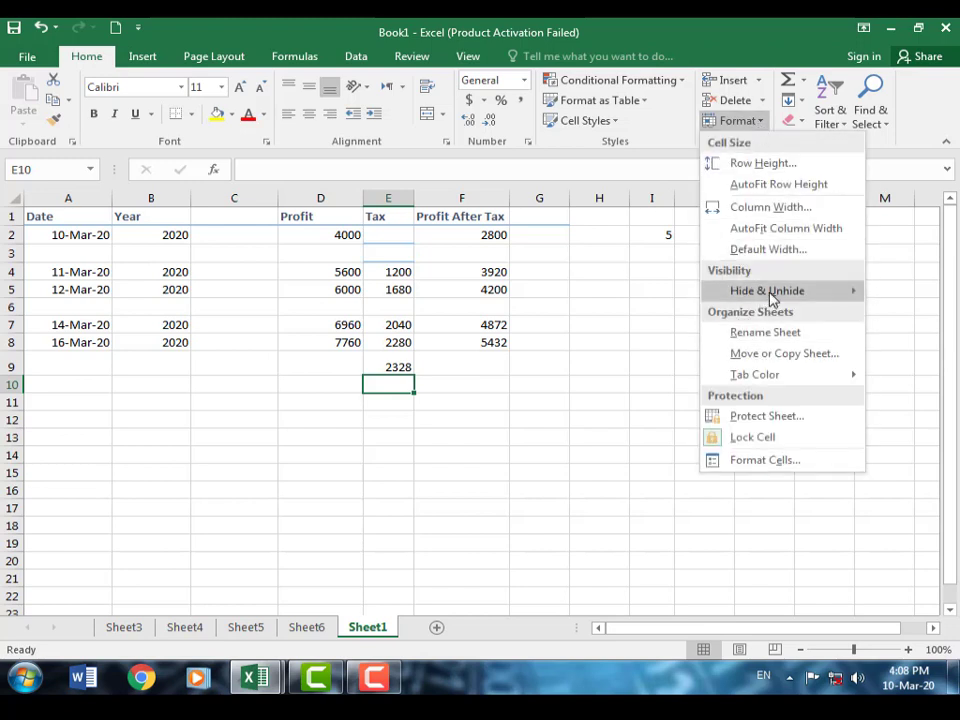
mouse_move(769, 291)
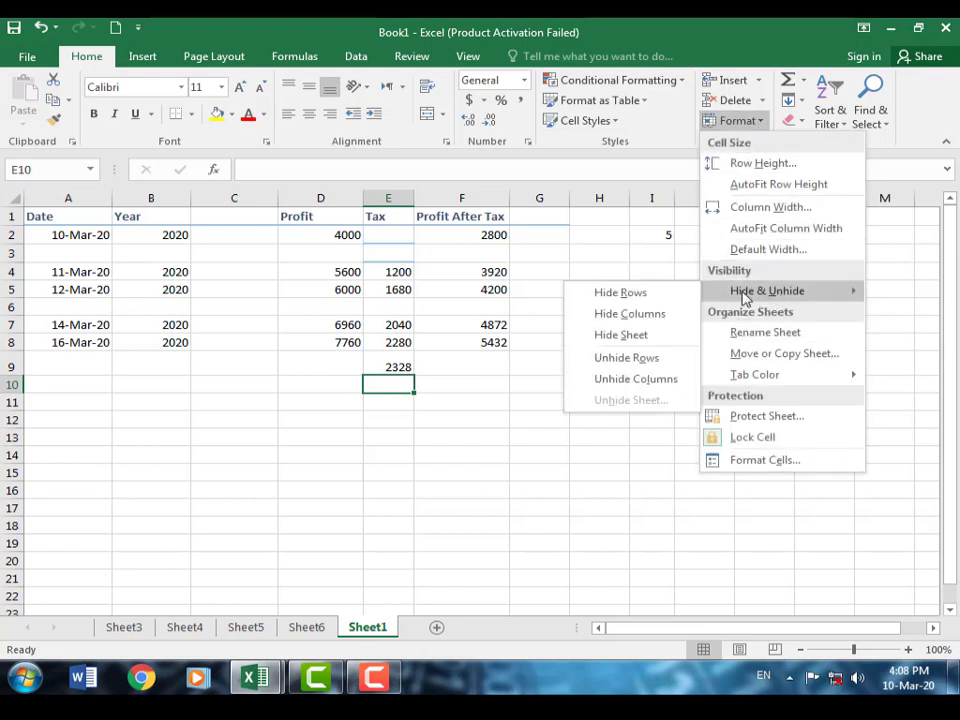
left_click(640, 344)
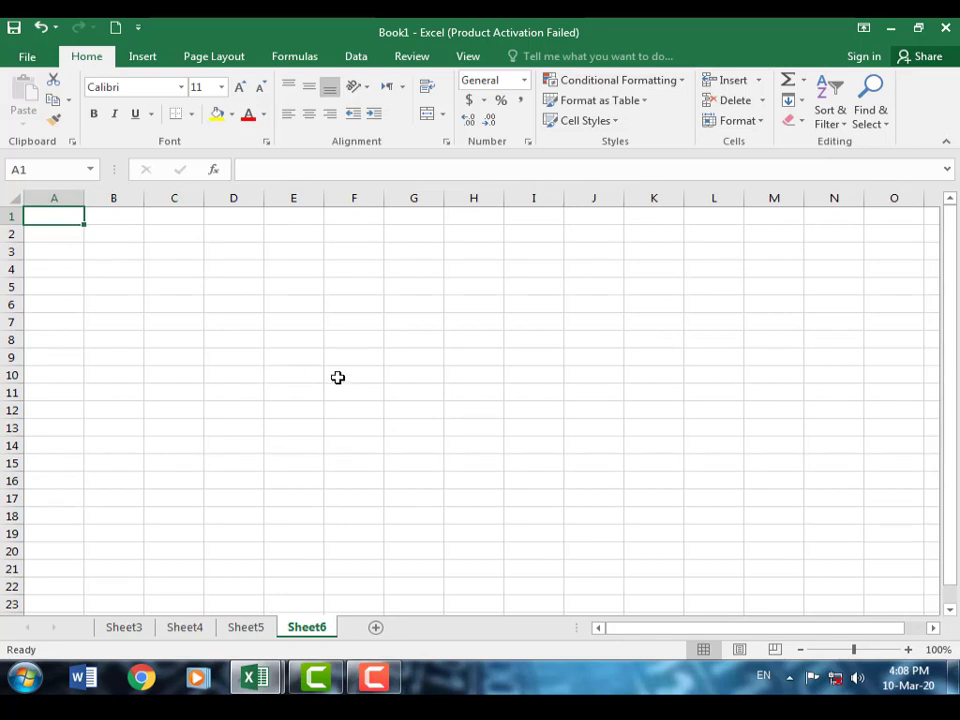
left_click(762, 123)
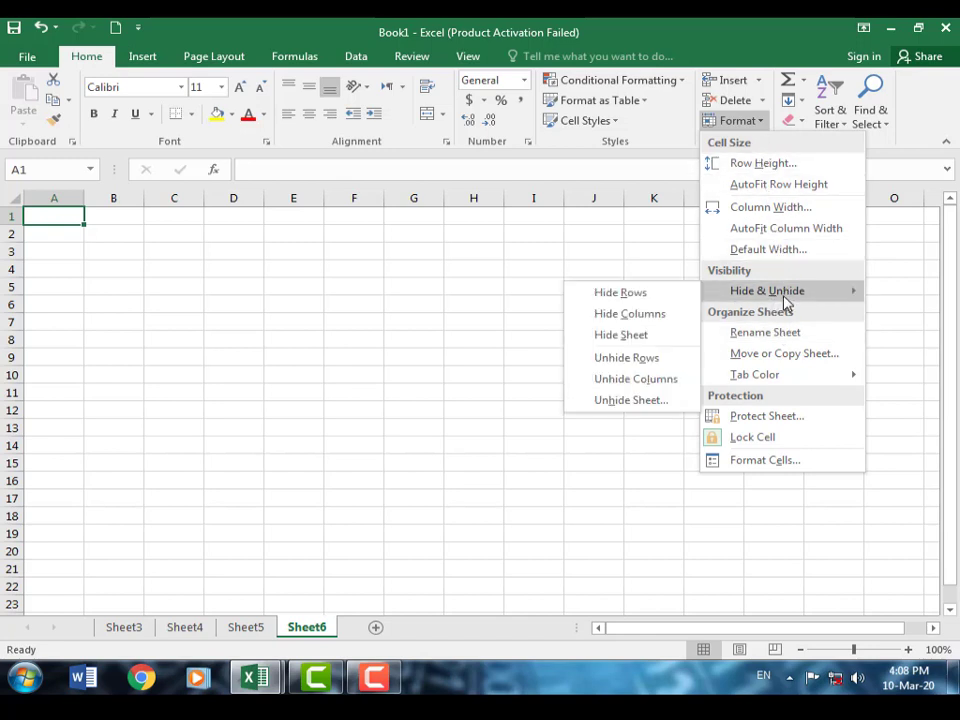
left_click(647, 405)
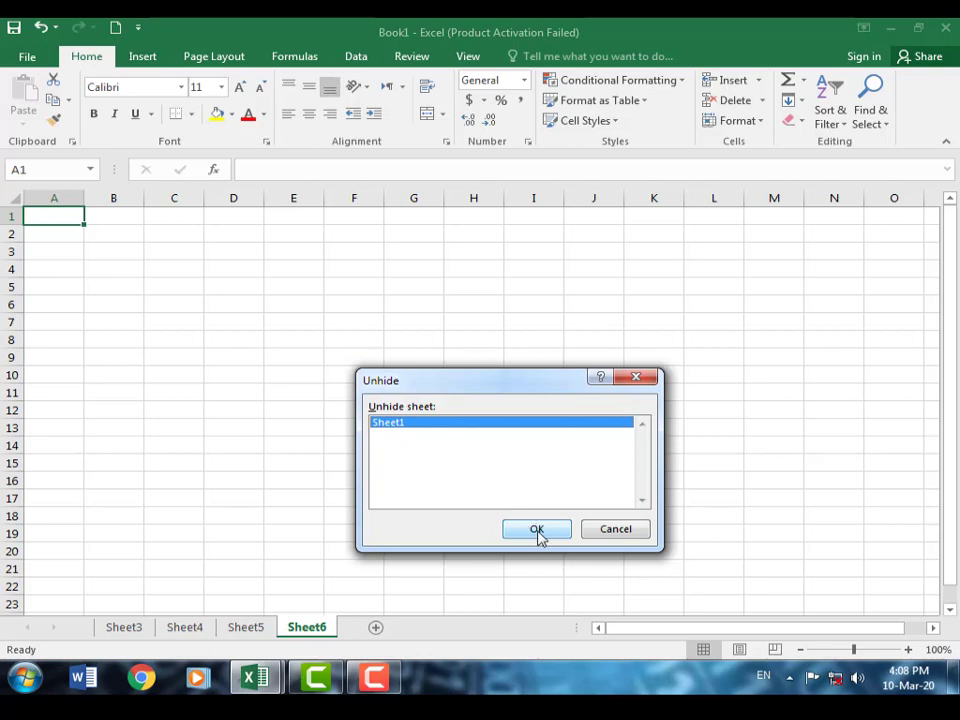
left_click(538, 531)
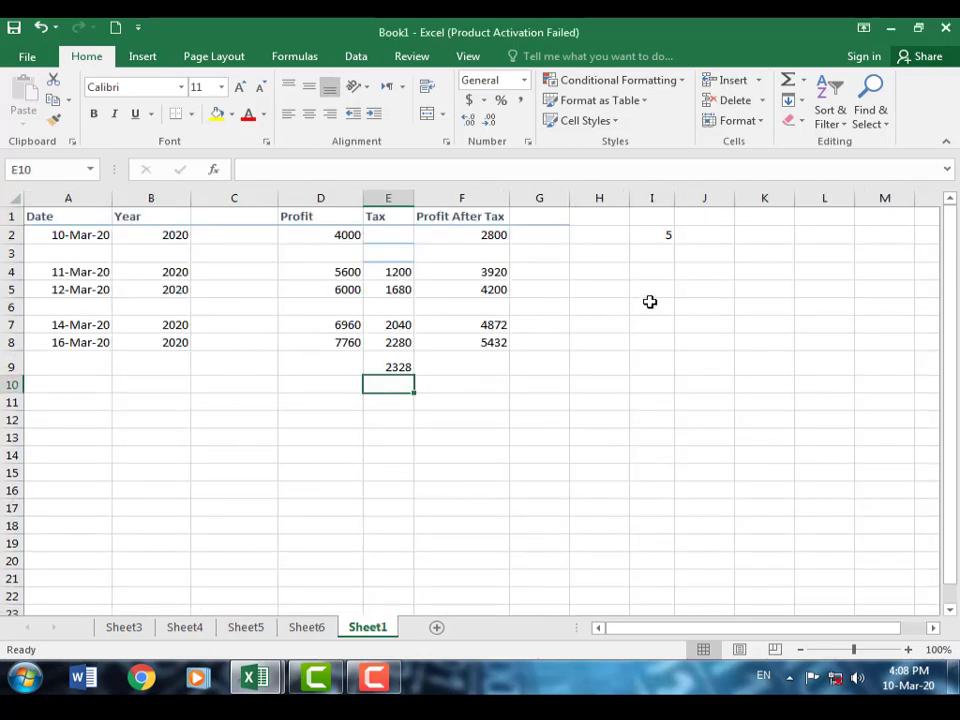
Set Sheet1's tab color to a light orange theme shade and move the sheet between Sheet4 and Sheet5.
left_click(765, 127)
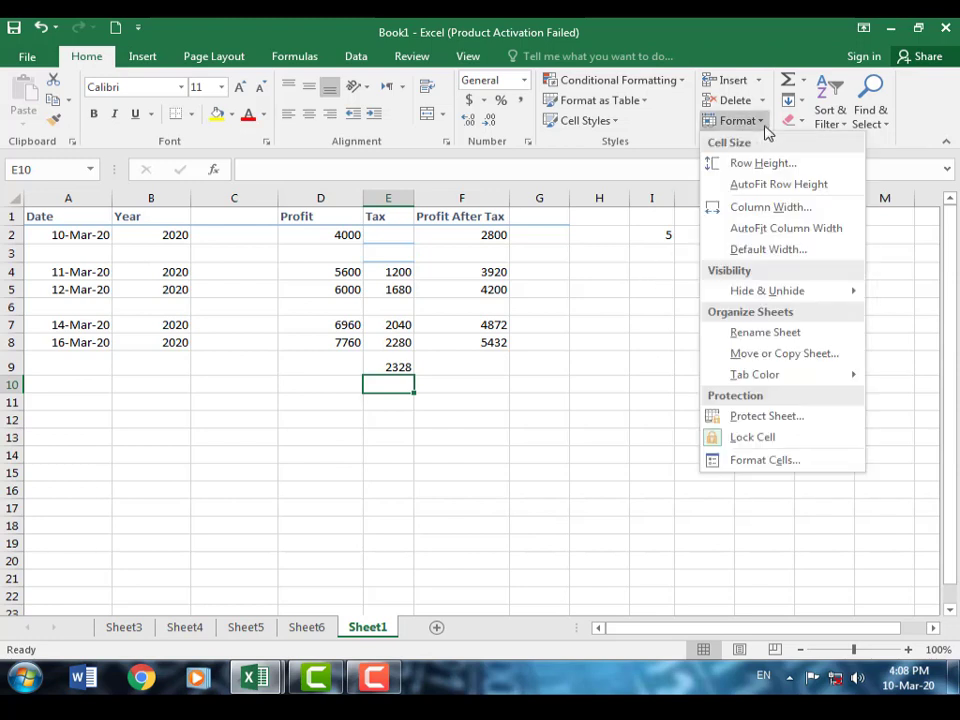
mouse_move(853, 290)
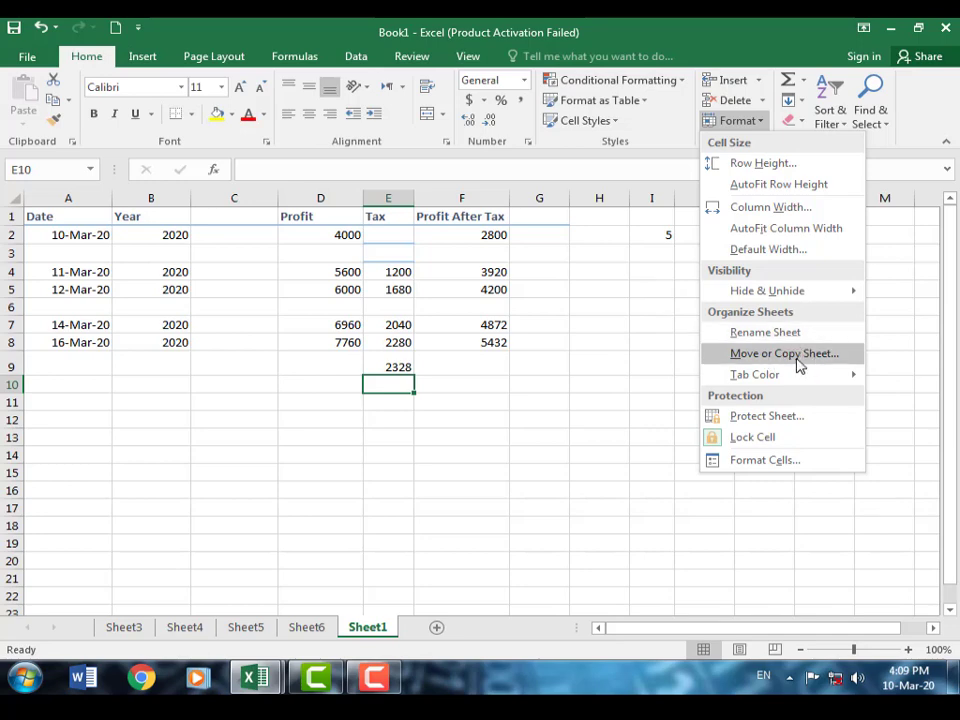
mouse_move(768, 378)
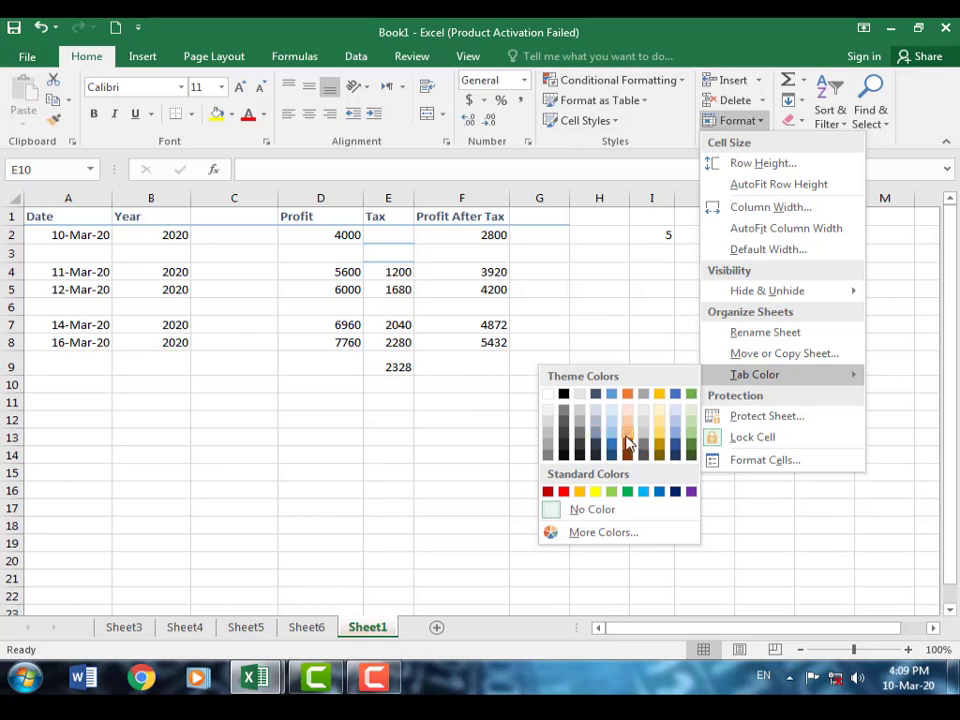
left_click(628, 441)
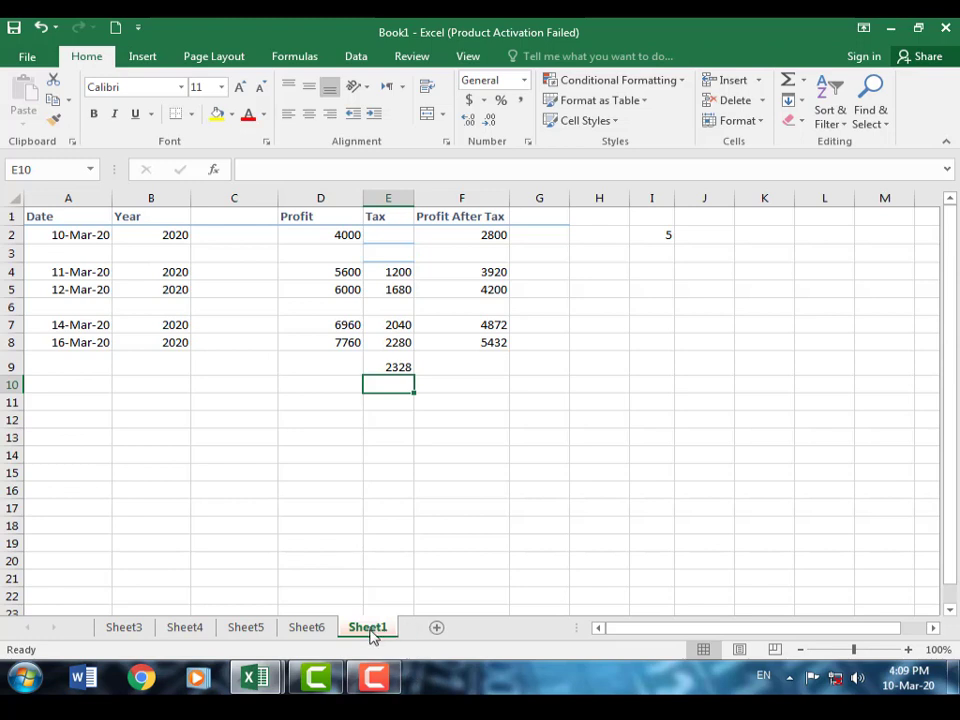
left_click_drag(372, 637, 228, 632)
Rename Sheet1 with a person's first name.
right_click(256, 640)
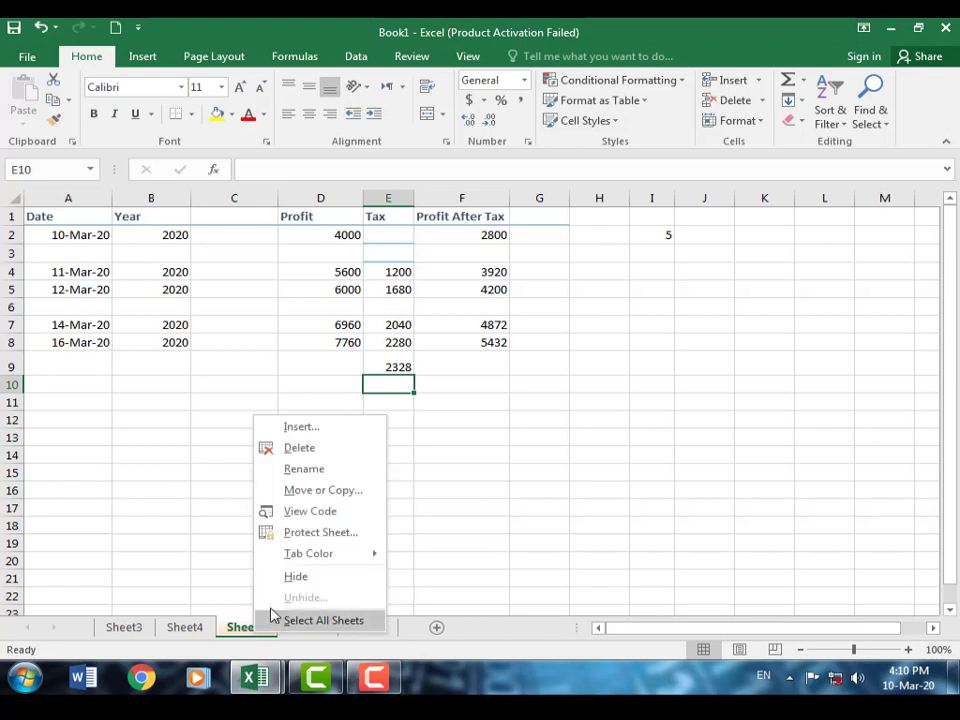
left_click(305, 469)
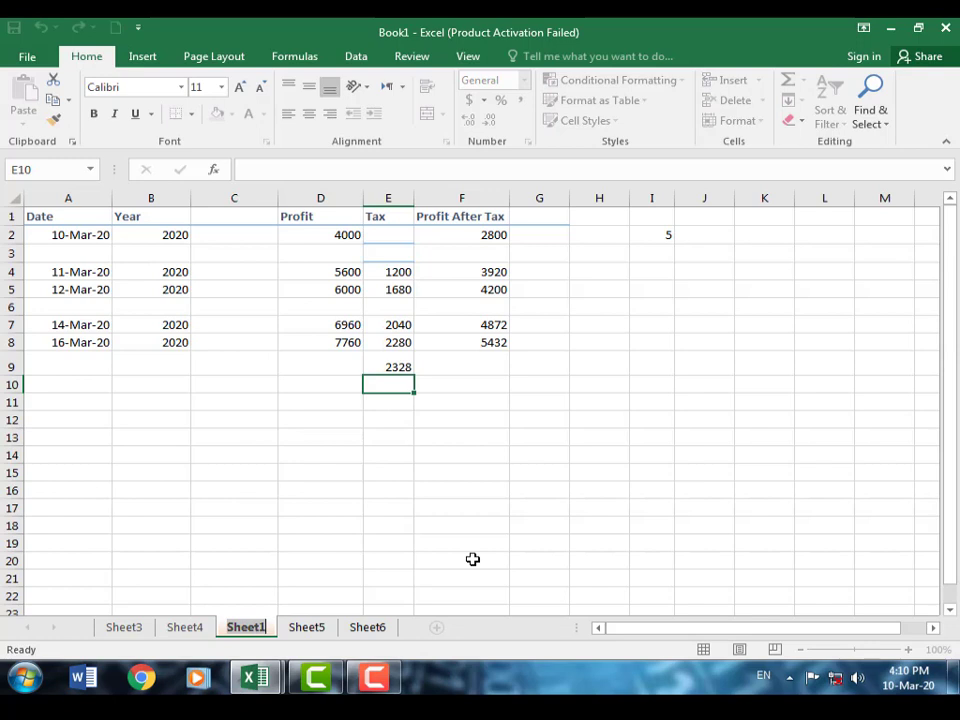
type("Waseem")
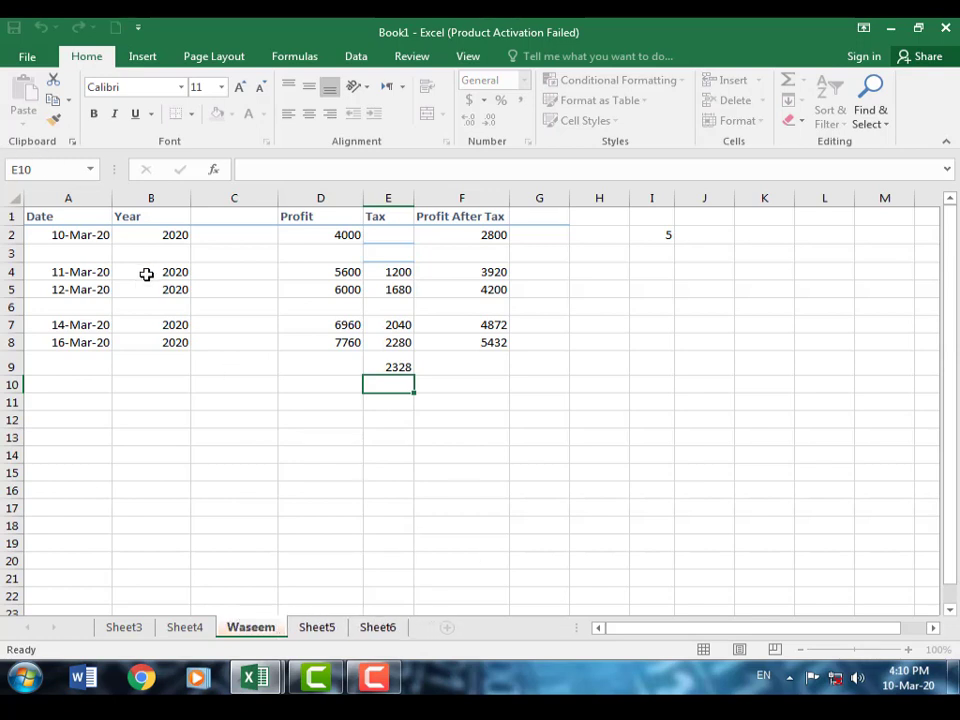
key("Return")
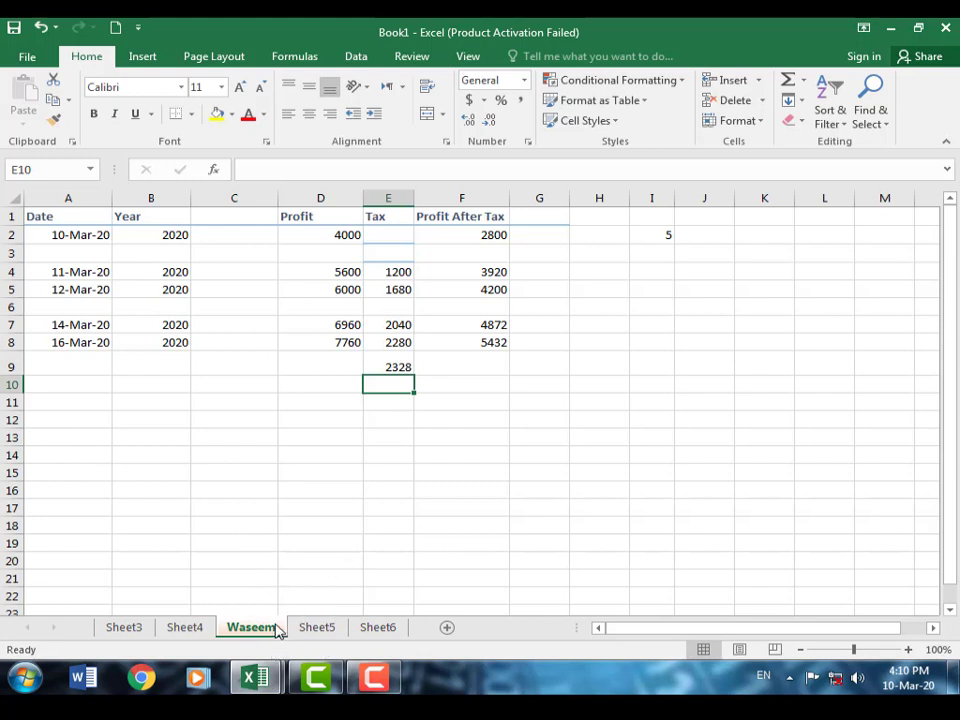
Move Sheet4 to the end of the sheet order, after Sheet6.
right_click(306, 628)
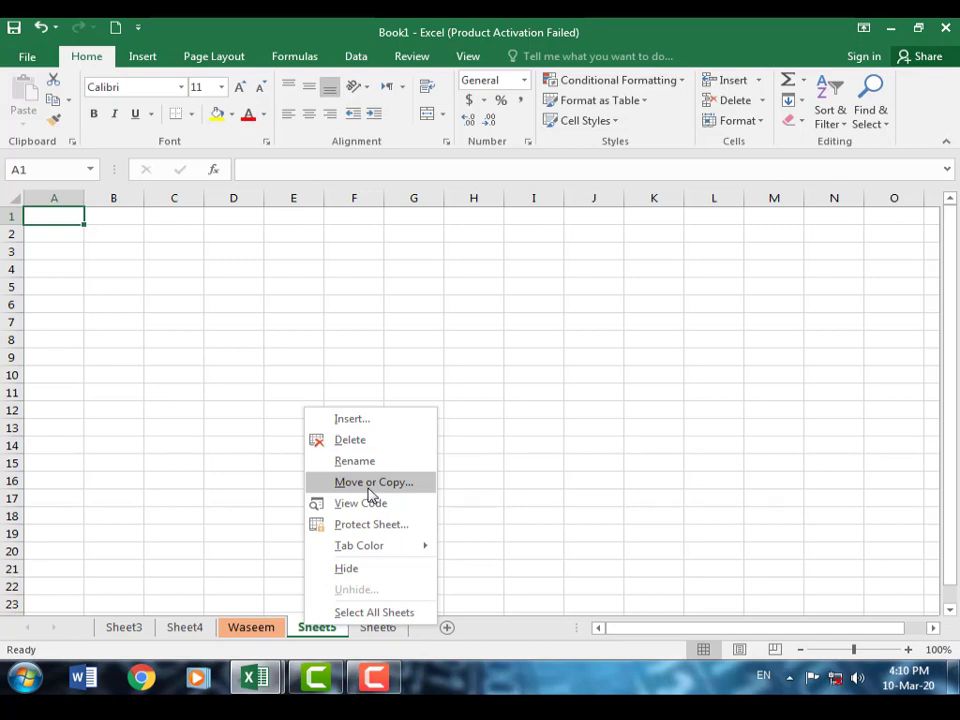
left_click(191, 631)
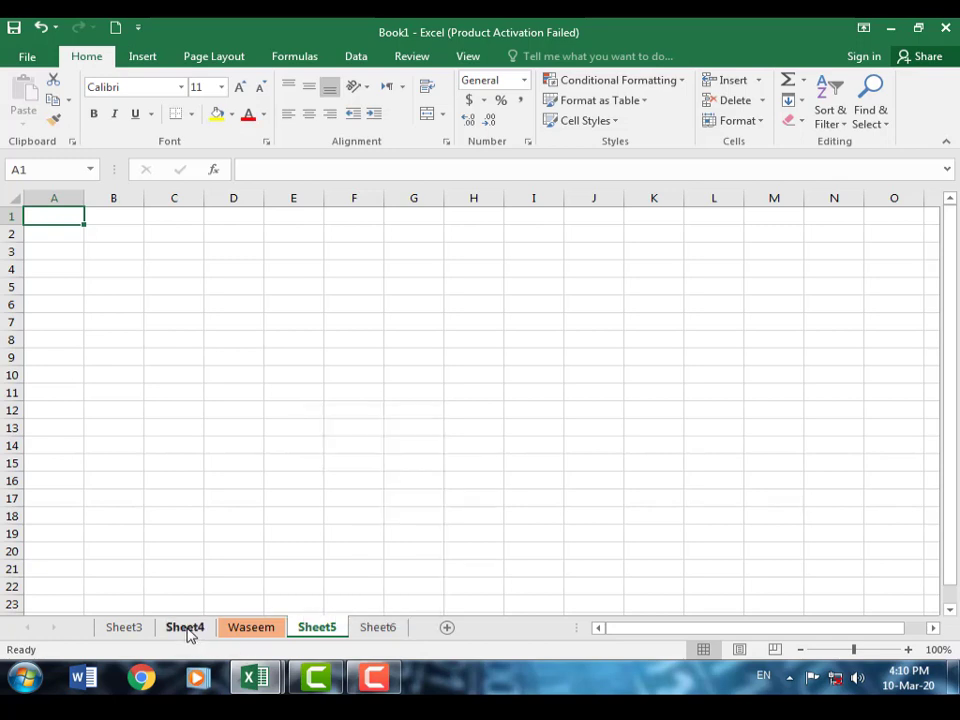
mouse_move(188, 632)
left_mouse_down()
mouse_move(431, 636)
mouse_move(419, 637)
left_mouse_up()
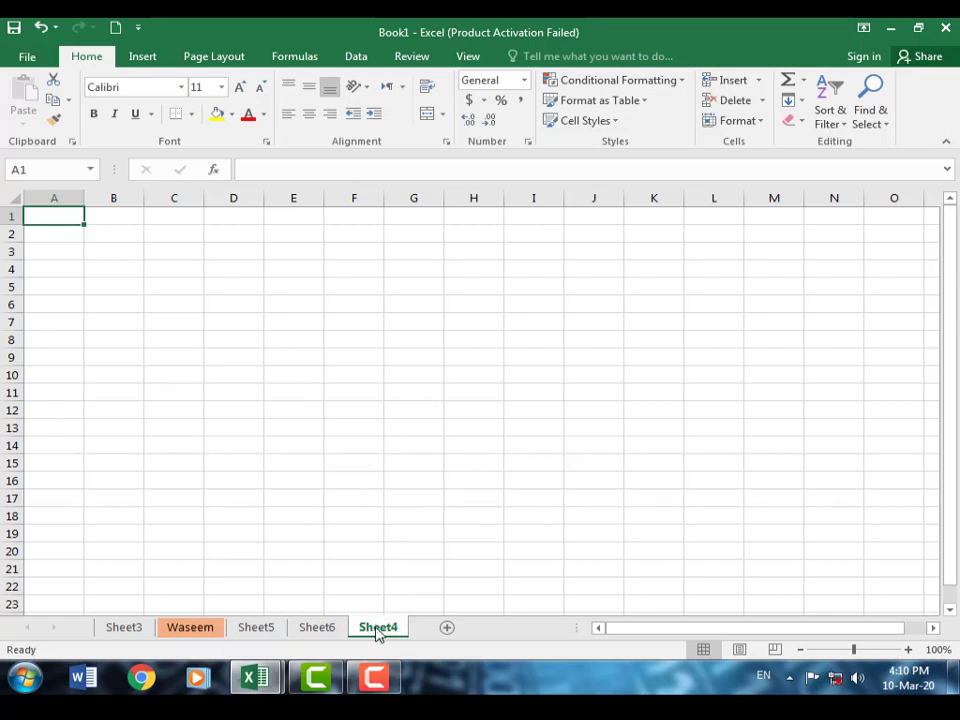
Apply Move or Copy to Sheet4 within Book1.xlsx, choosing Sheet4 as the before-sheet position without creating a copy.
right_click(378, 634)
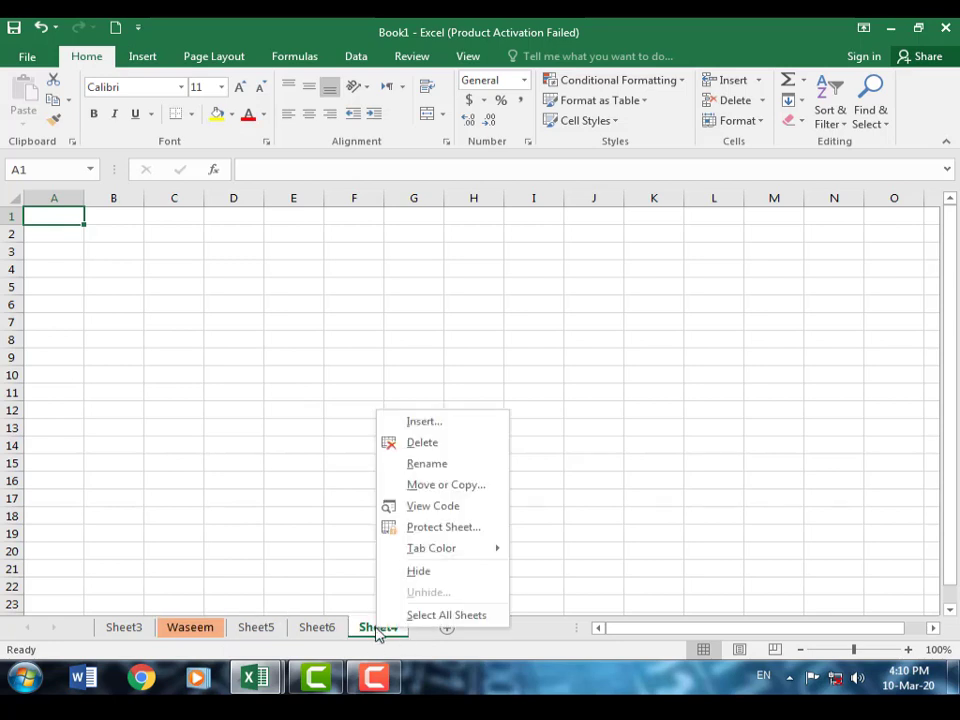
left_click(446, 486)
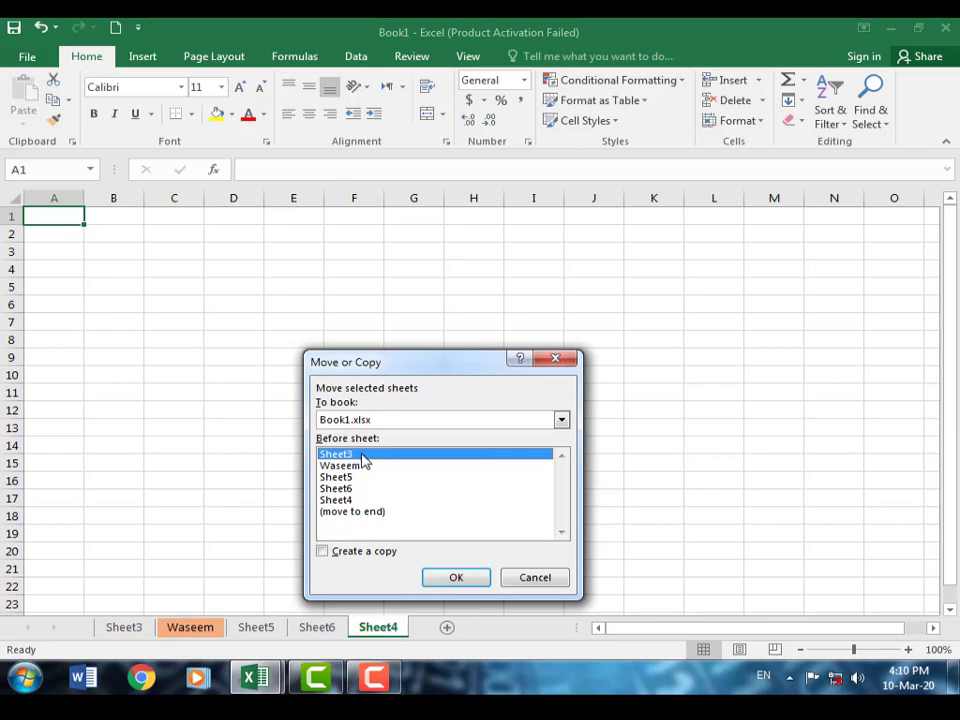
left_click_drag(363, 456, 372, 500)
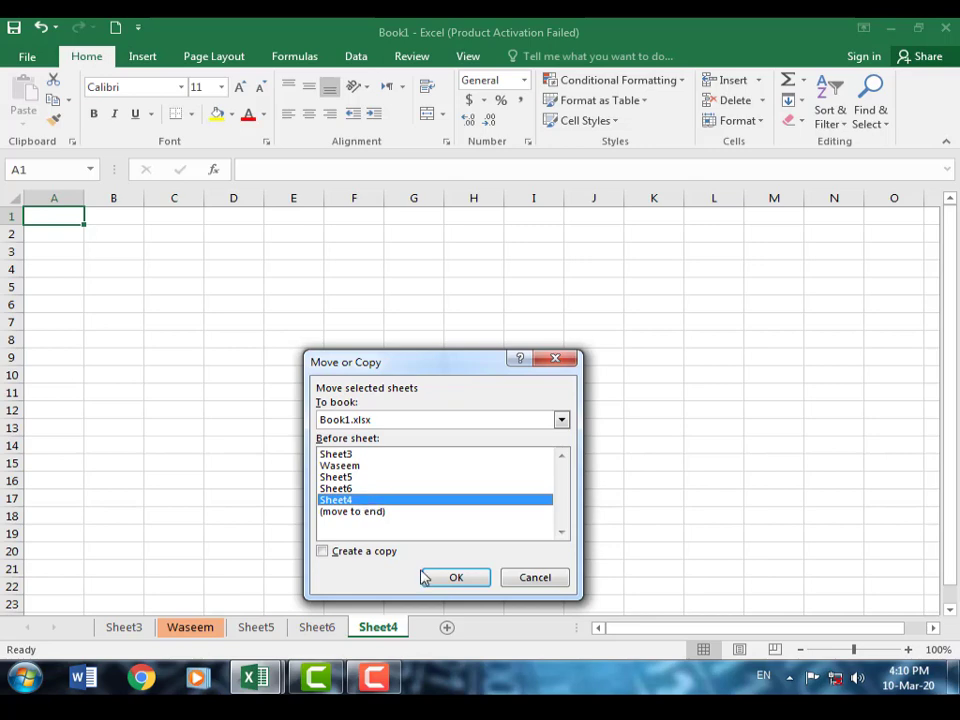
left_click(454, 582)
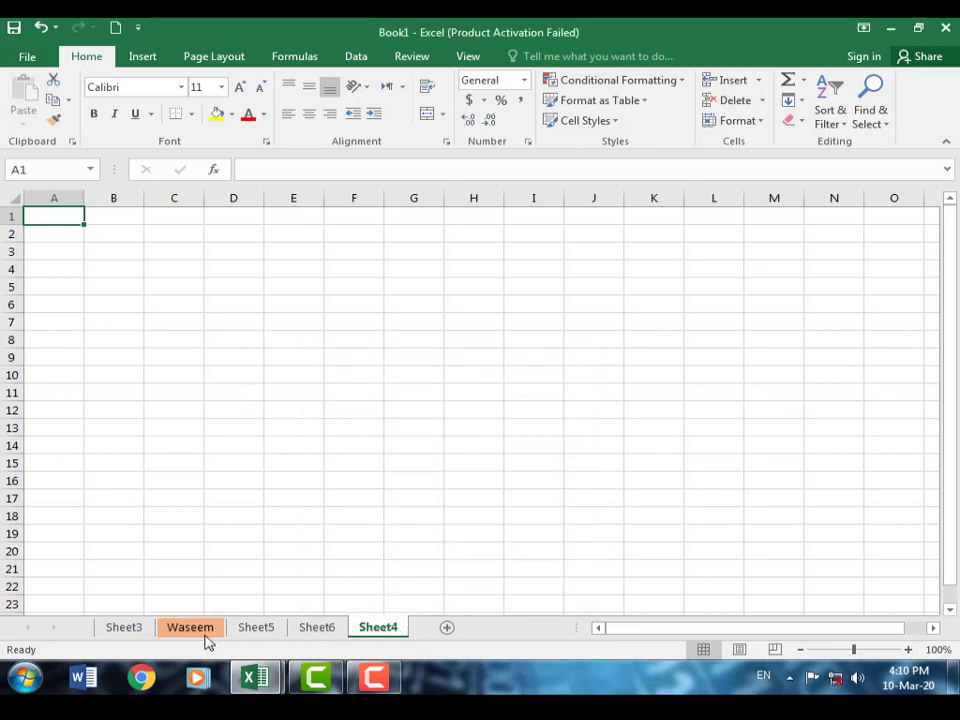
Protect Sheet4 with a password, allowing users to select locked and unlocked cells, and re-enter the password for confirmation.
left_click(759, 121)
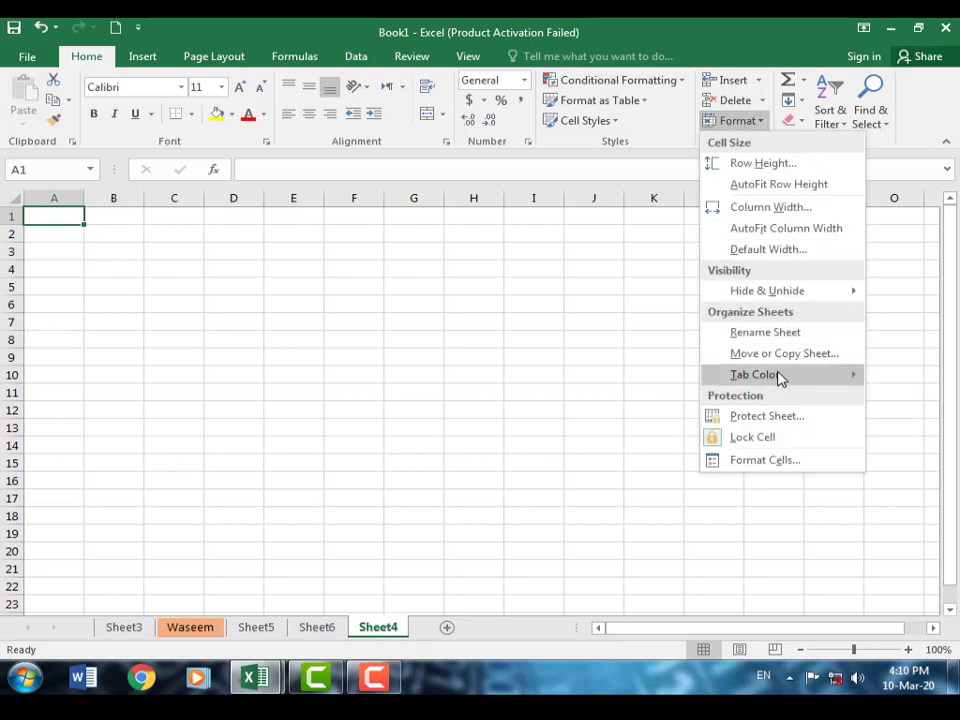
mouse_move(781, 379)
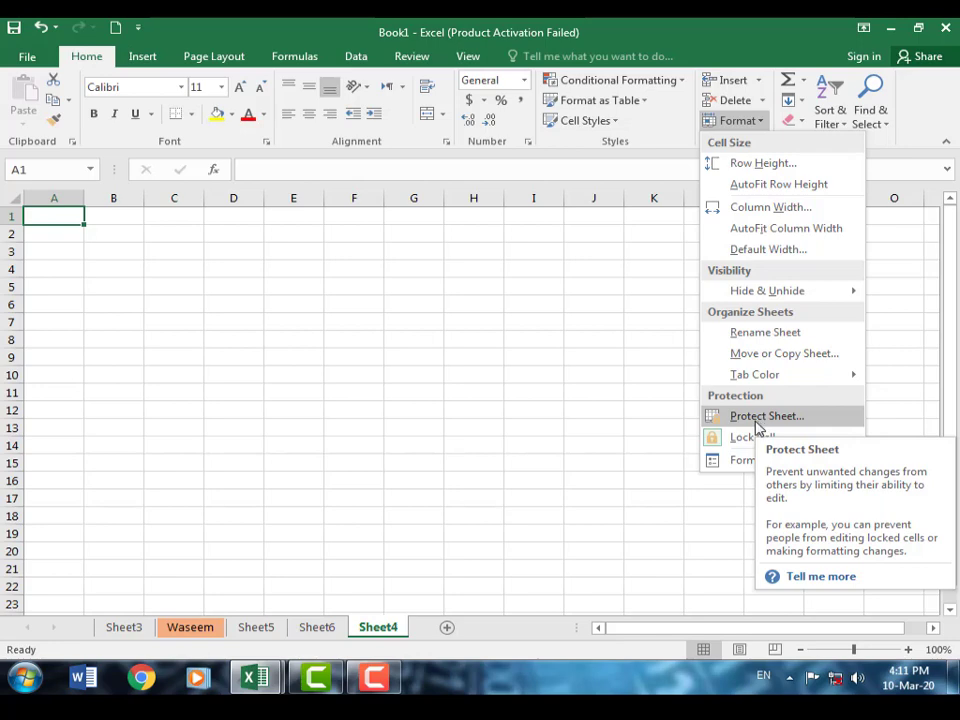
left_click(751, 418)
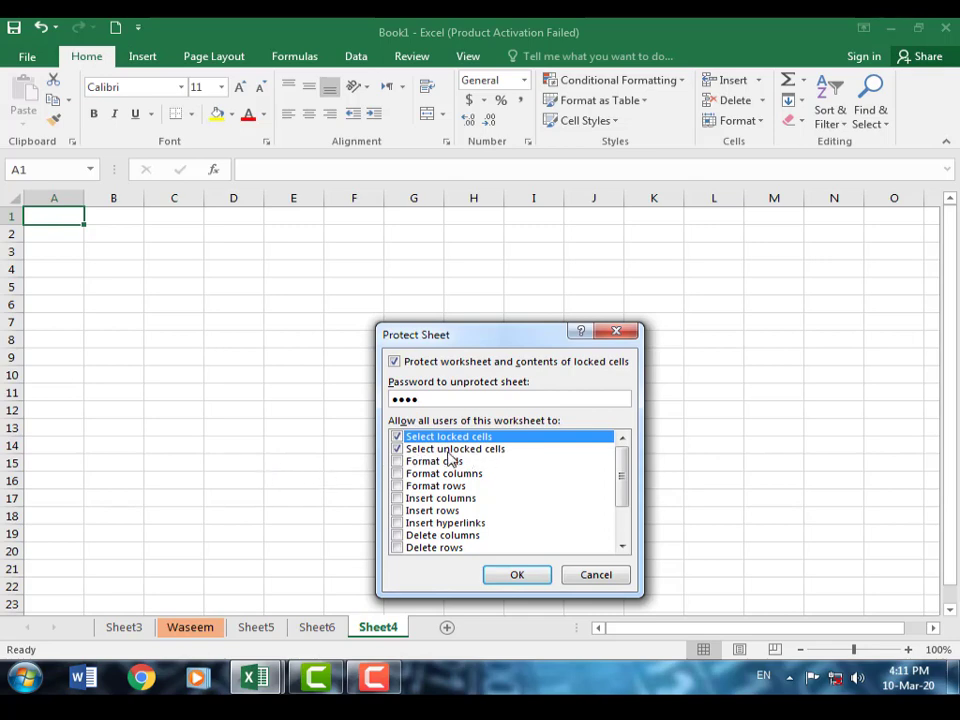
left_click(523, 576)
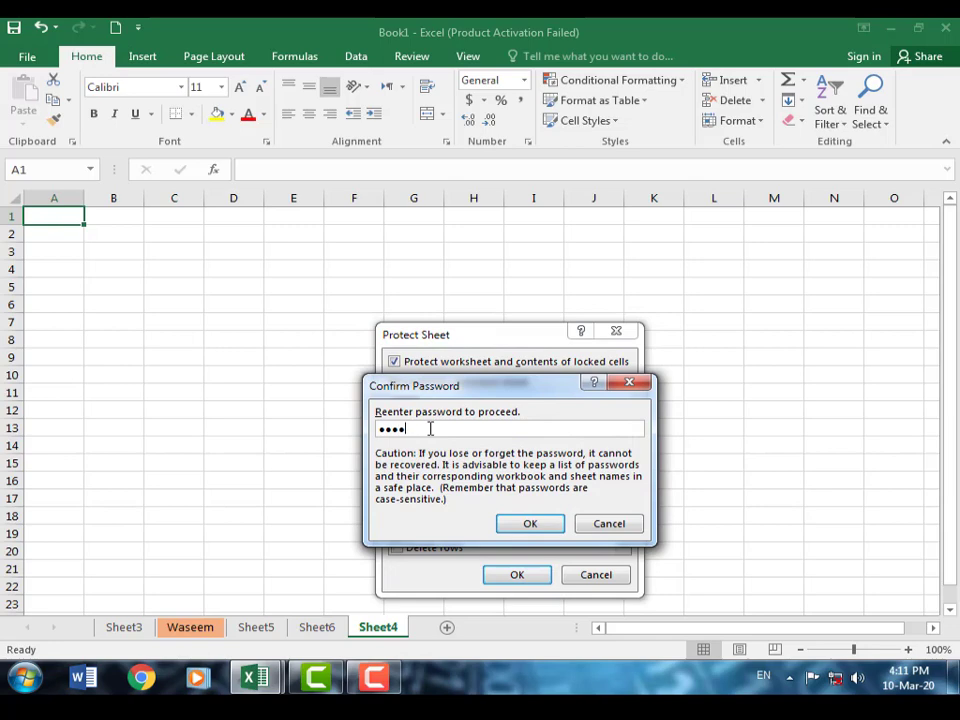
left_click(531, 521)
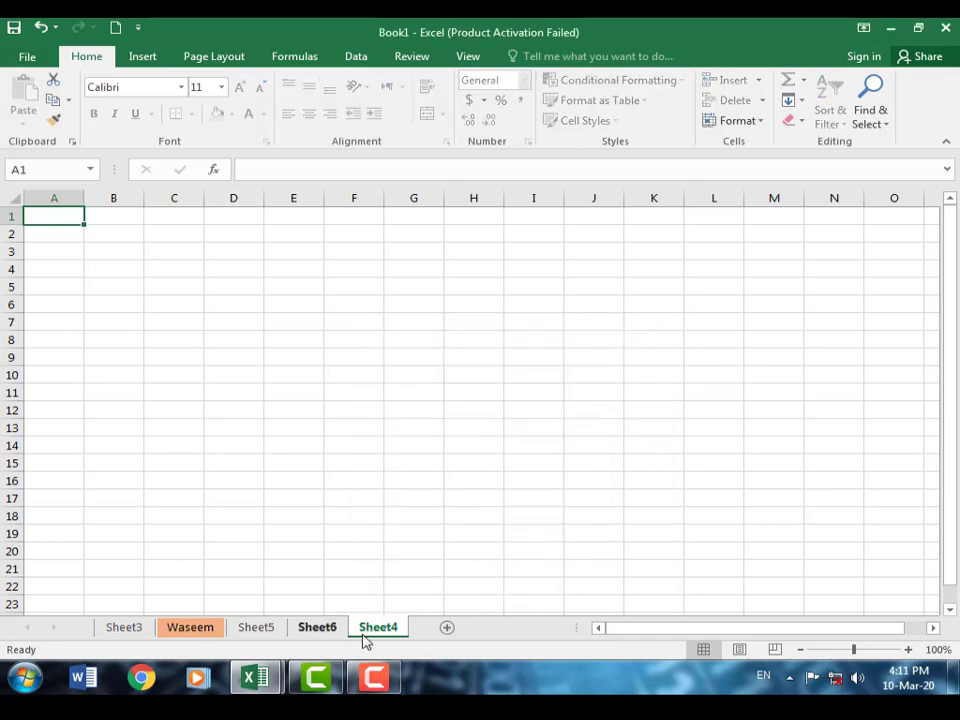
Test the sheet protection by trying to edit cells B3 and B6, dismissing each alert.
left_click(340, 498)
left_click(215, 268)
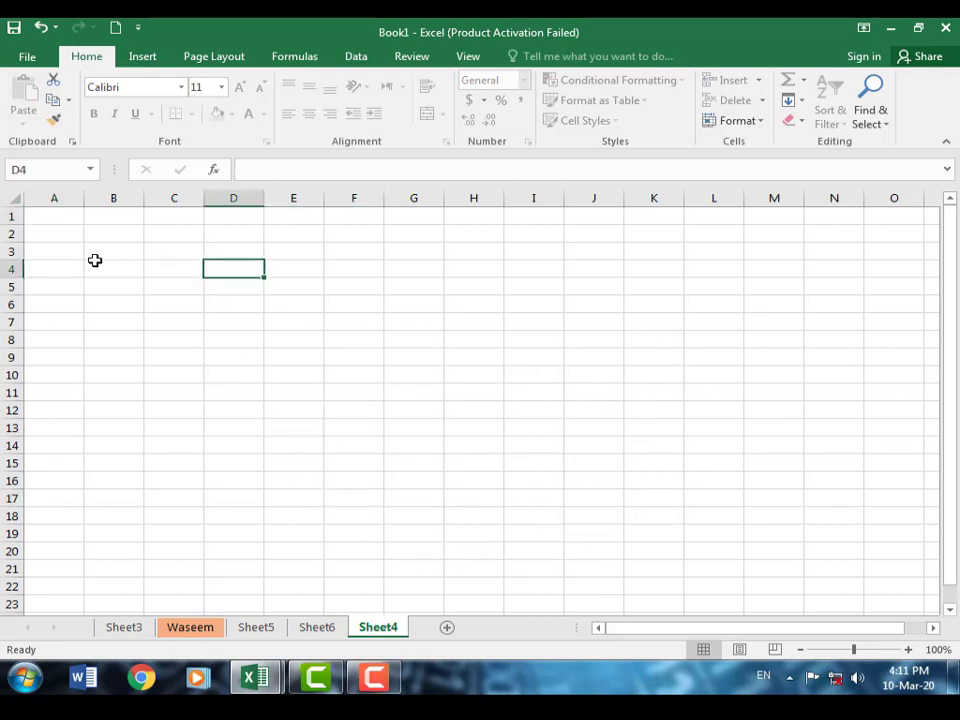
left_click(100, 254)
double_click(93, 260)
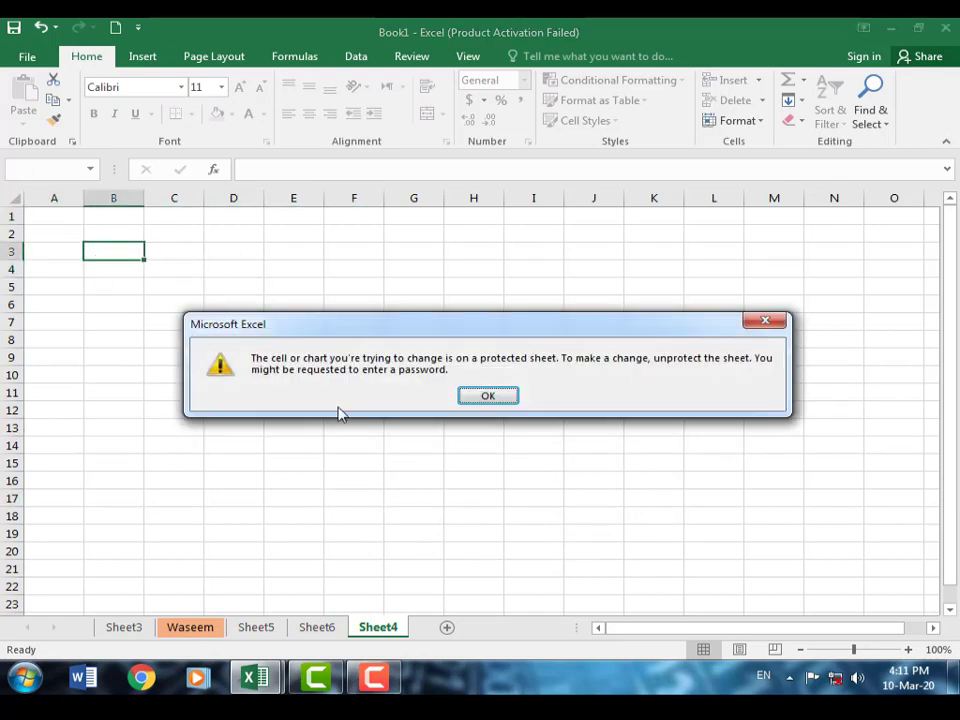
left_click(490, 397)
double_click(124, 301)
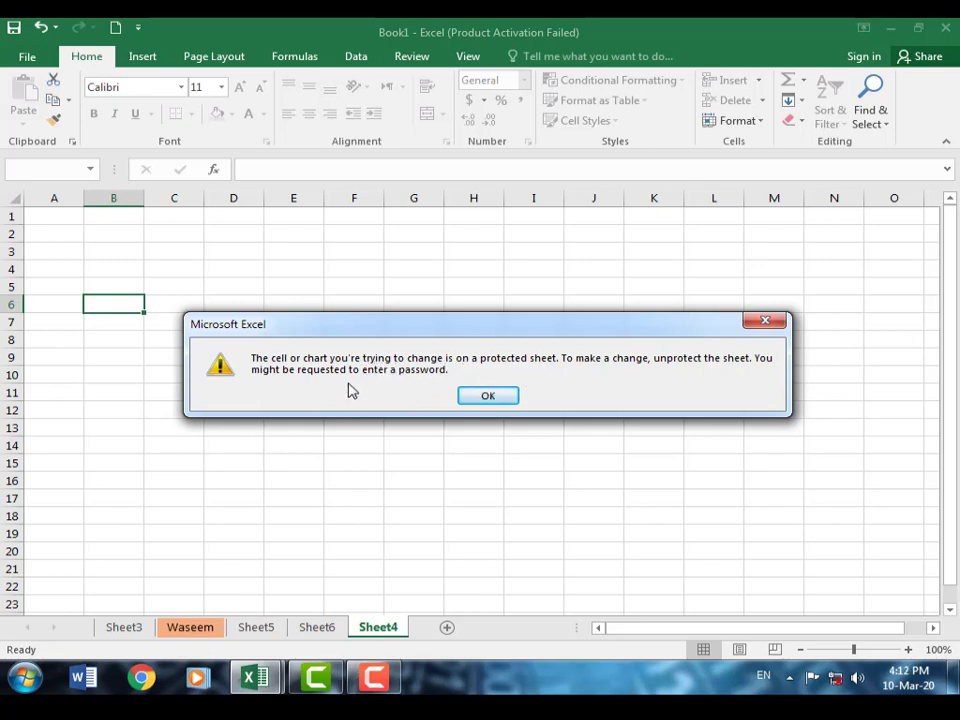
left_click(488, 397)
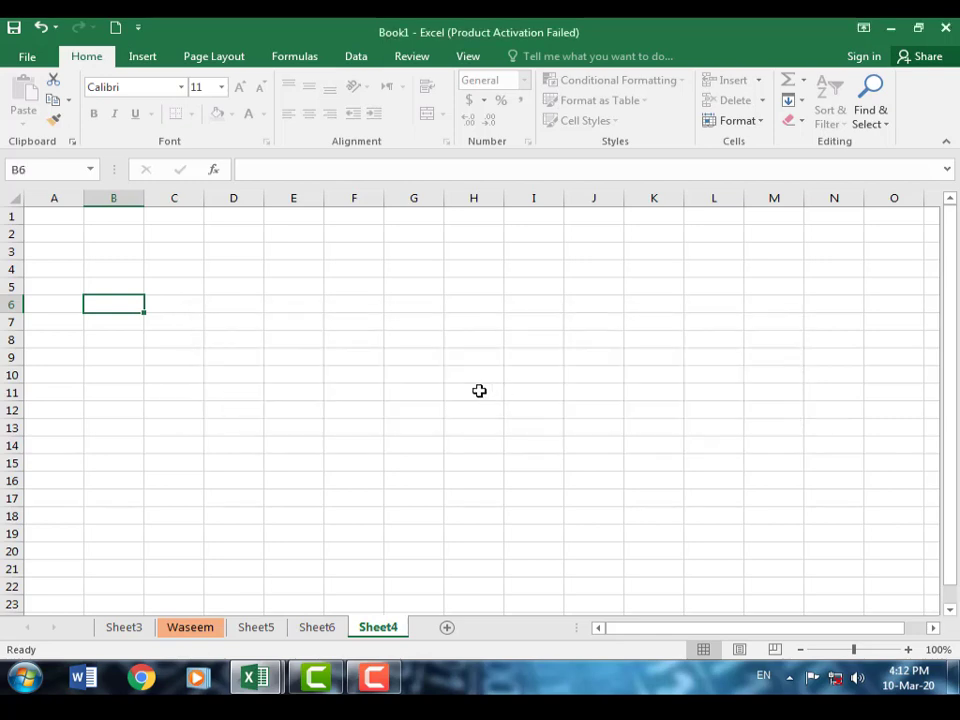
Unprotect Sheet4 by entering the sheet password.
left_click(760, 126)
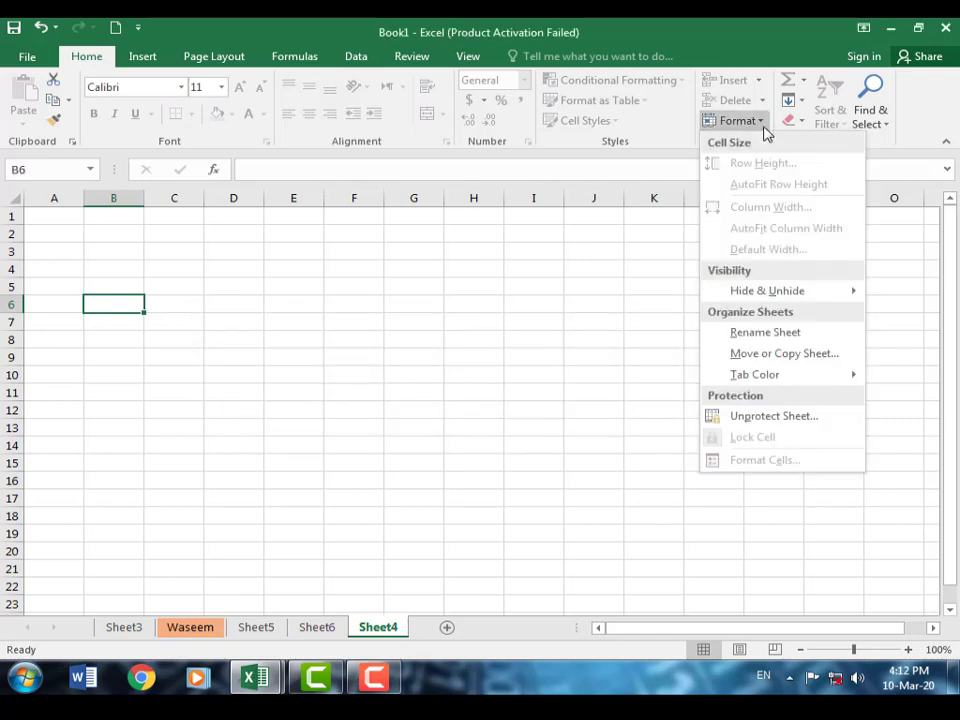
left_click(786, 420)
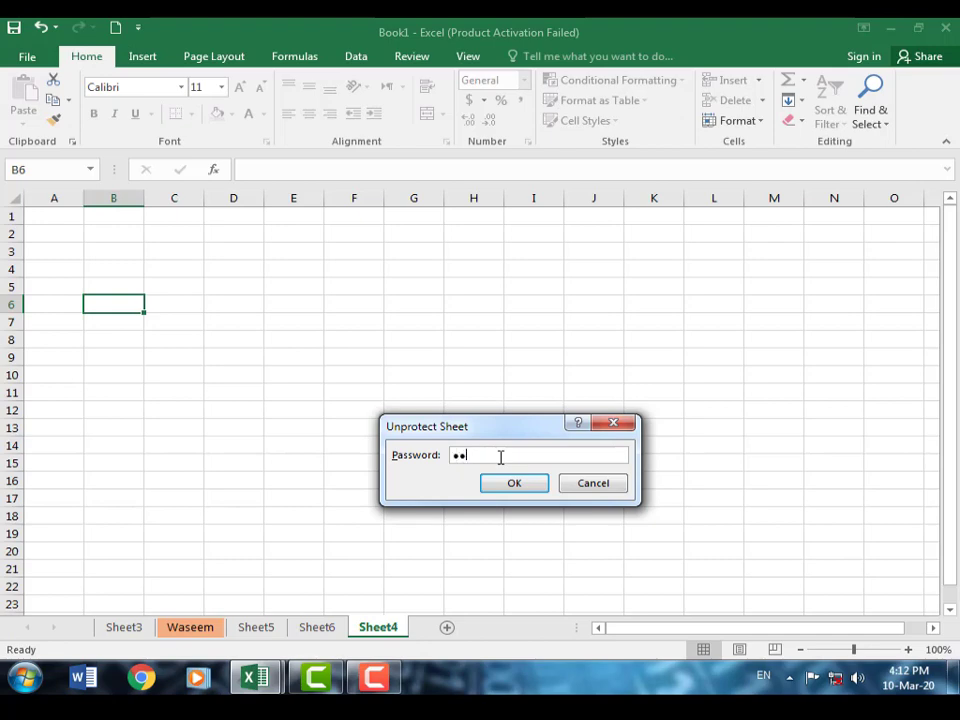
left_click(543, 485)
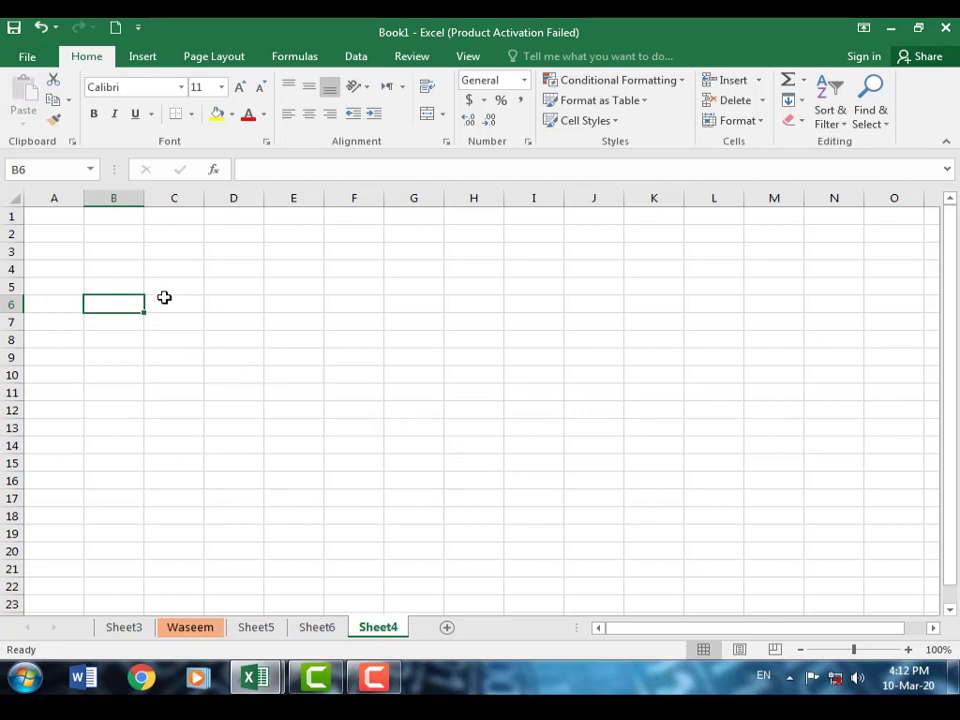
Enter the test text fdgdh in B4, gfhfgh in D6 and jfghjgjgh in F7.
left_click(128, 266)
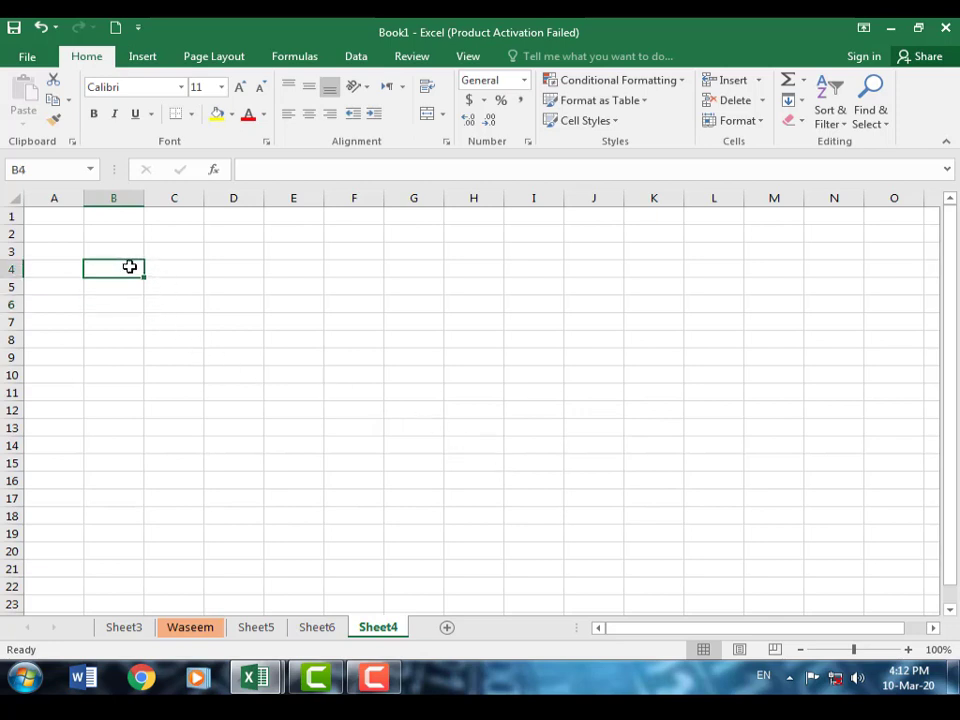
type("fdgdh")
left_click(232, 306)
type("gfhfg")
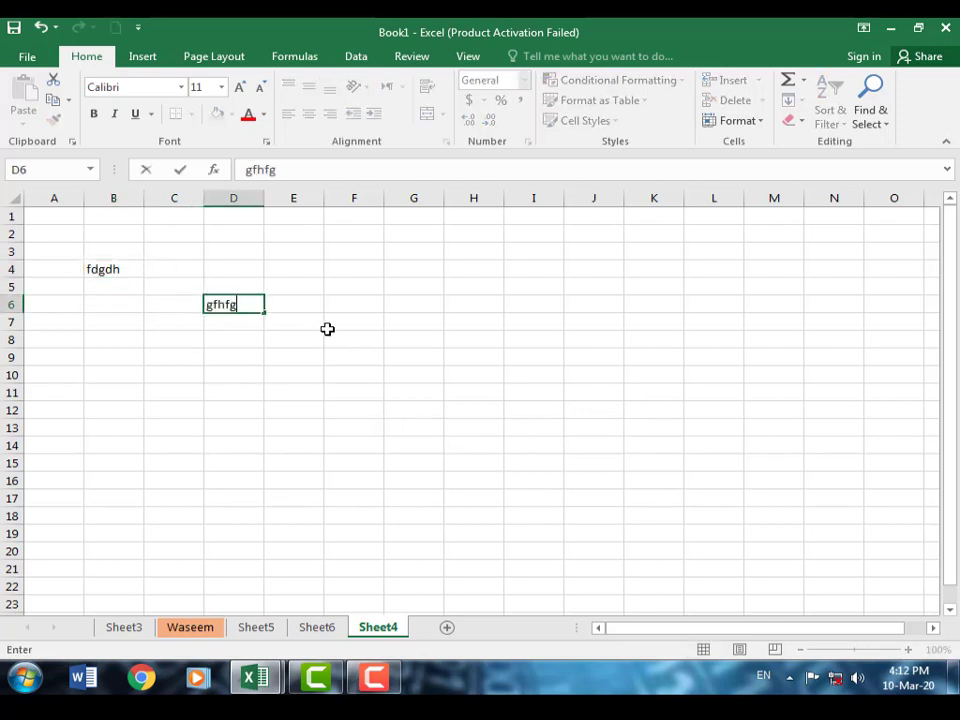
type("h")
left_click(327, 329)
type("jfghjgjgh")
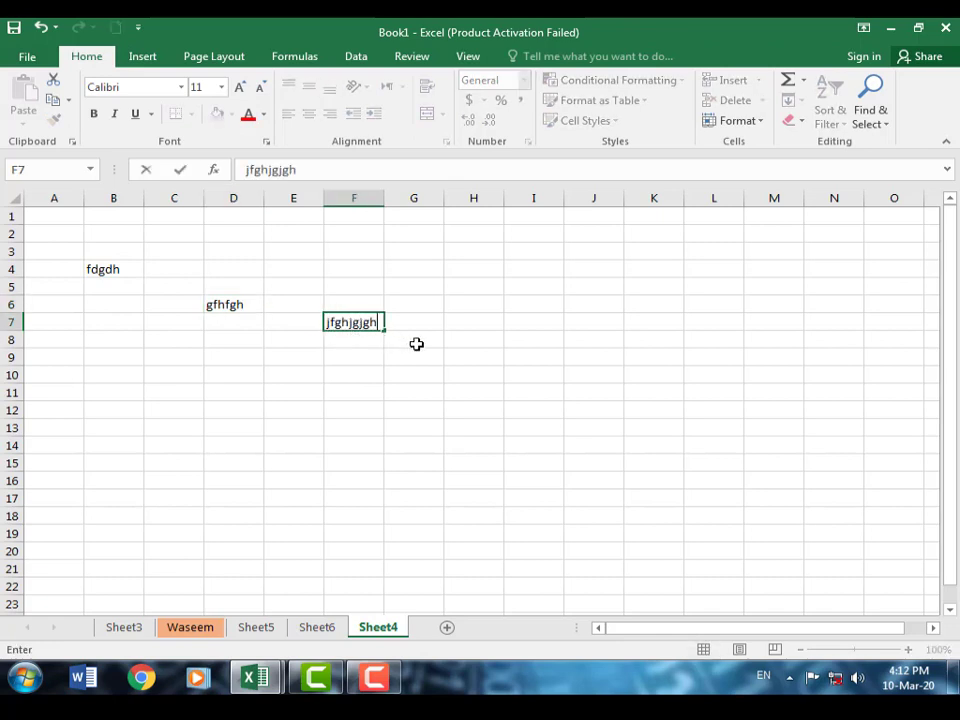
Clear the test text from cells F7, D6 and B4.
key("BackSpace")
key("BackSpace")
key("BackSpace")
key("BackSpace")
key("BackSpace")
key("BackSpace")
key("BackSpace")
key("BackSpace")
key("BackSpace")
left_click(258, 304)
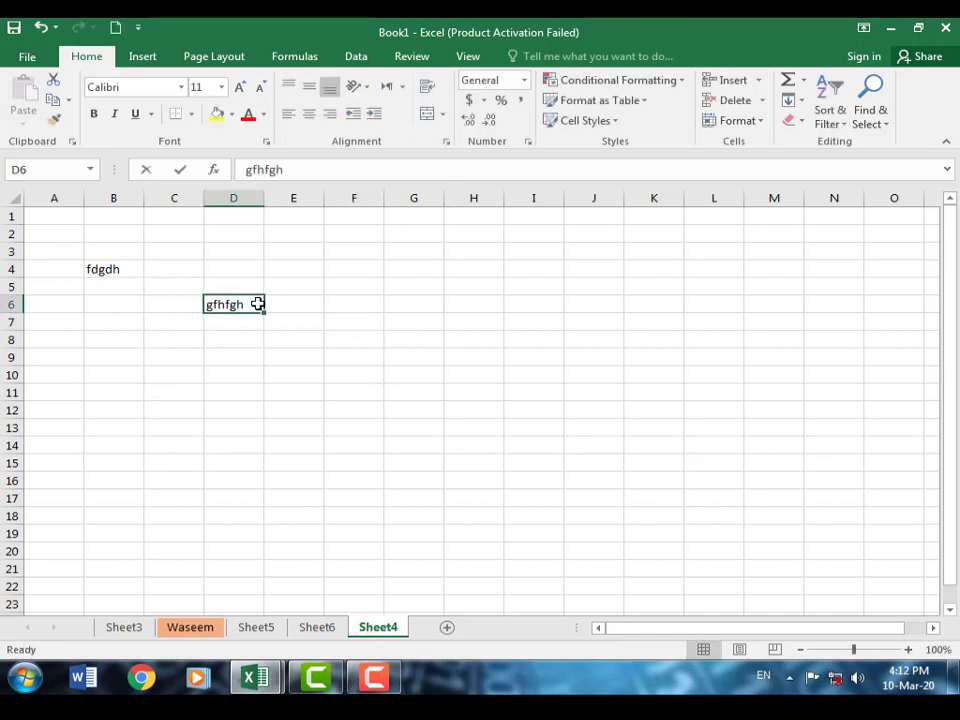
key("BackSpace")
left_click(135, 268)
key("BackSpace")
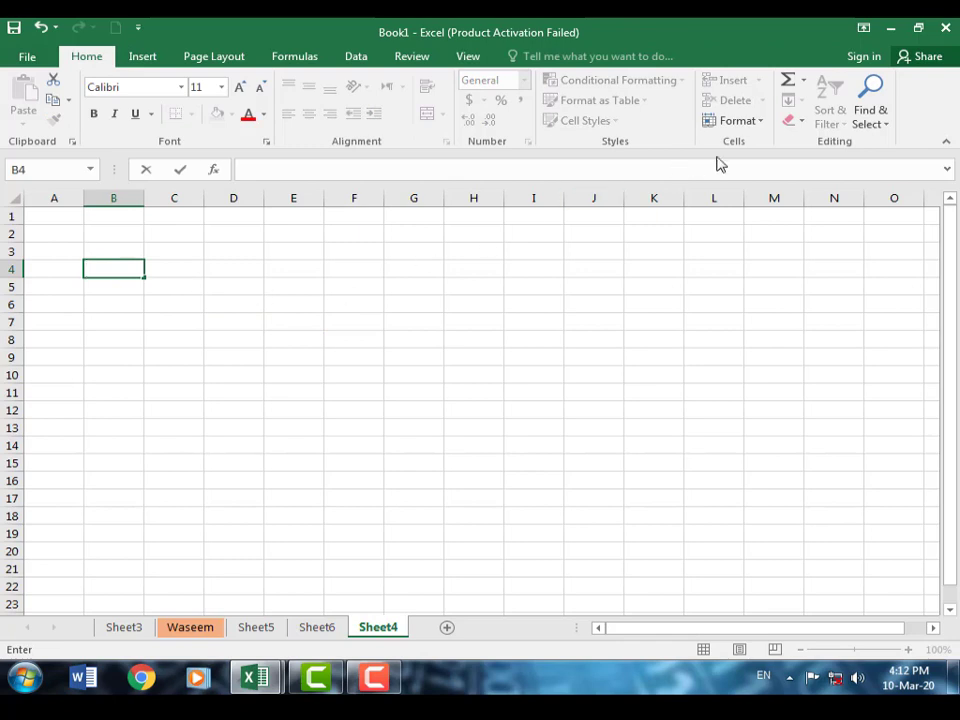
Switch to the orange-tabbed sheet and toggle Lock Cell for cell E9 below the Tax values.
left_click(752, 123)
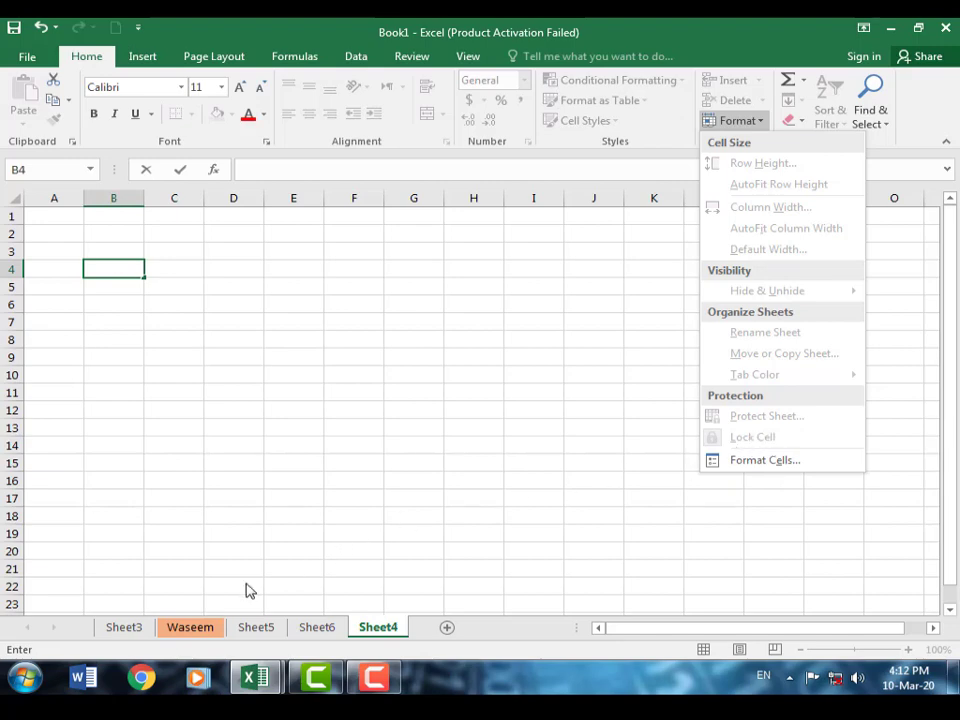
left_click(197, 630)
left_click(198, 630)
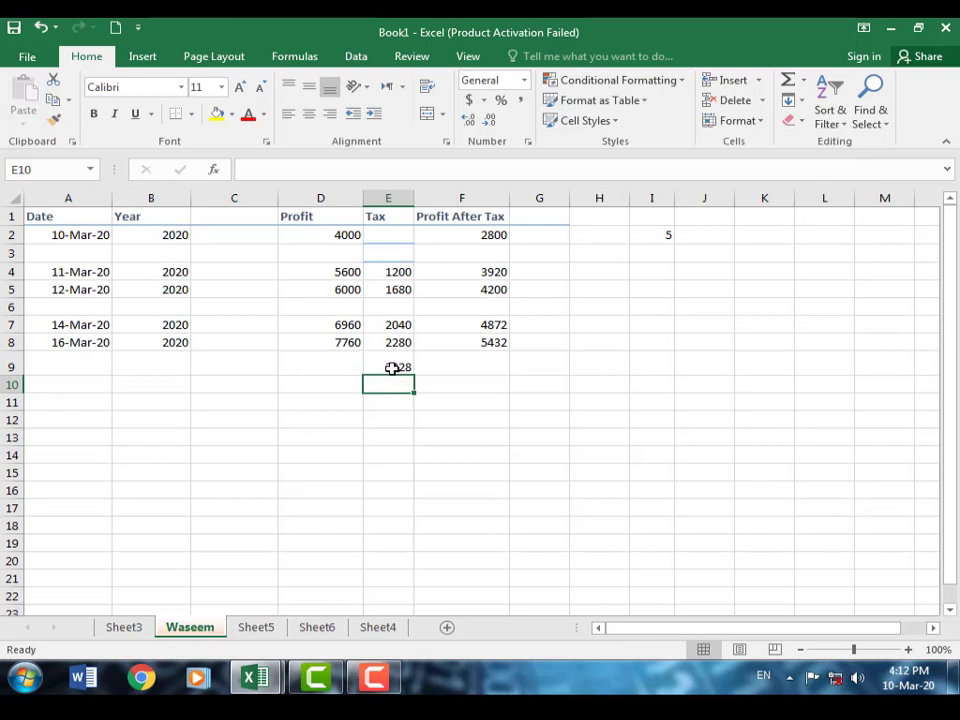
left_click(391, 367)
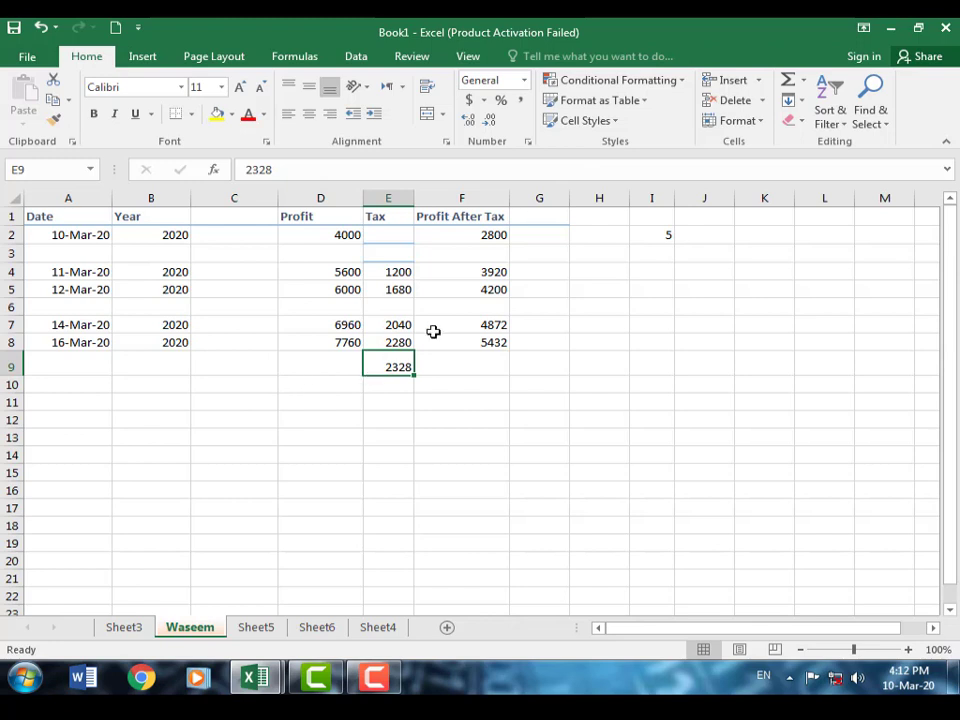
left_click(760, 122)
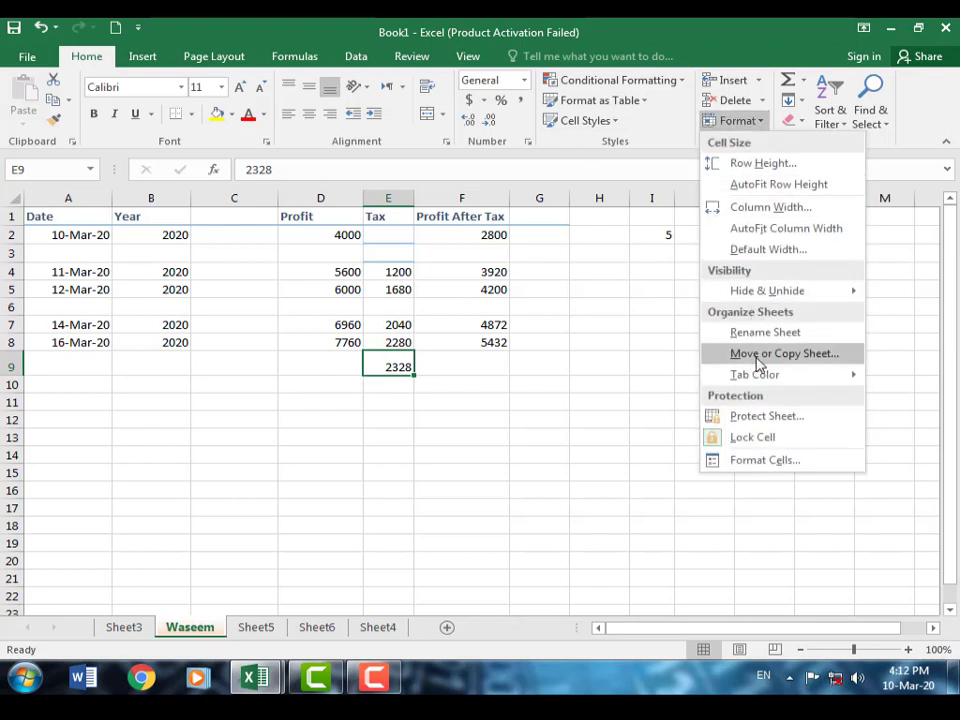
left_click(770, 445)
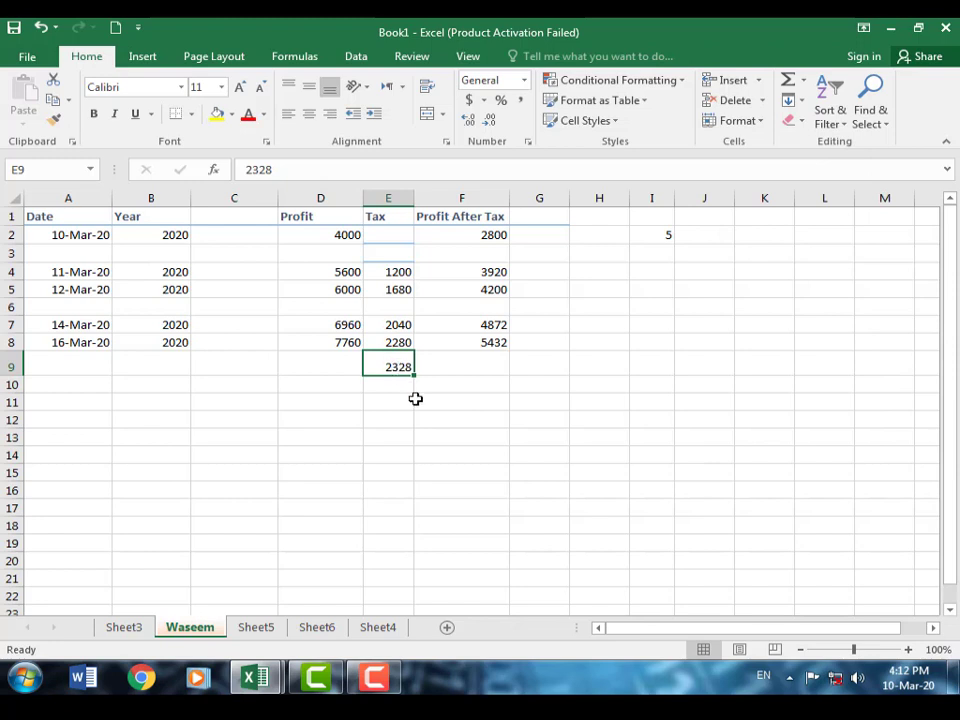
Replace the content of cell E9 with the text hgfh.
left_click(417, 400)
left_click(390, 367)
type("hgfh")
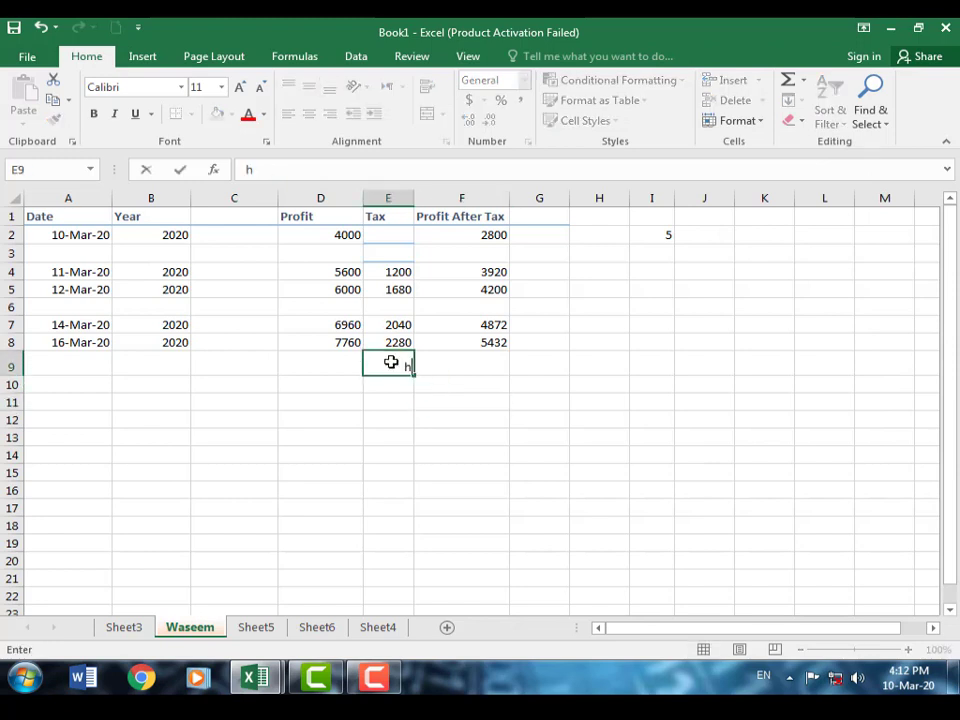
left_click(446, 362)
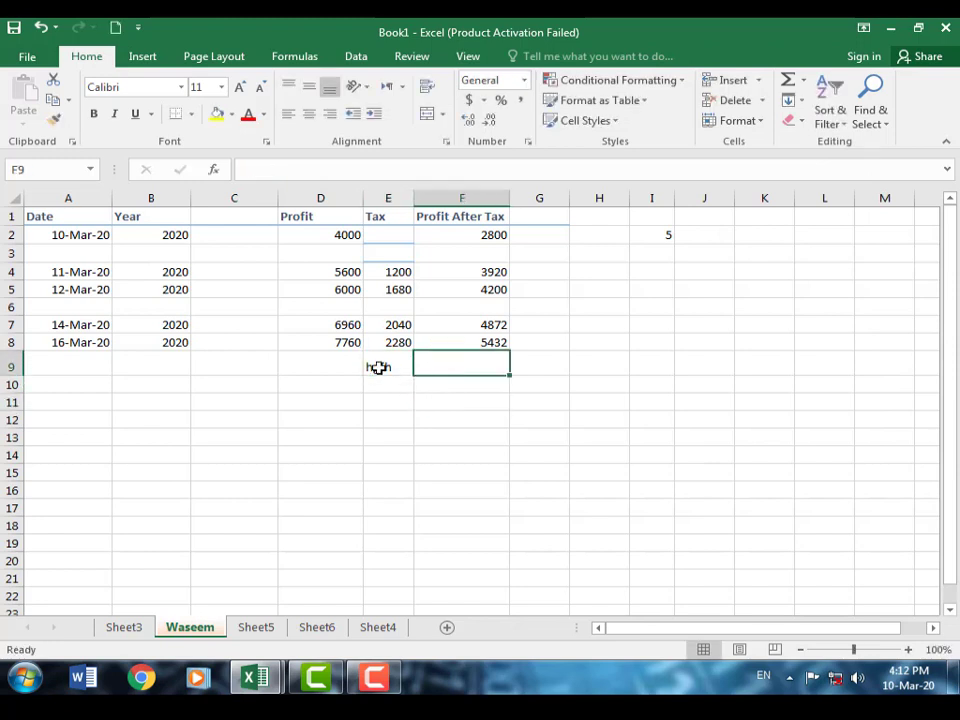
Review the Number, Alignment, Font and Border settings in Format Cells for F9, then close the dialog without changes.
left_click(758, 122)
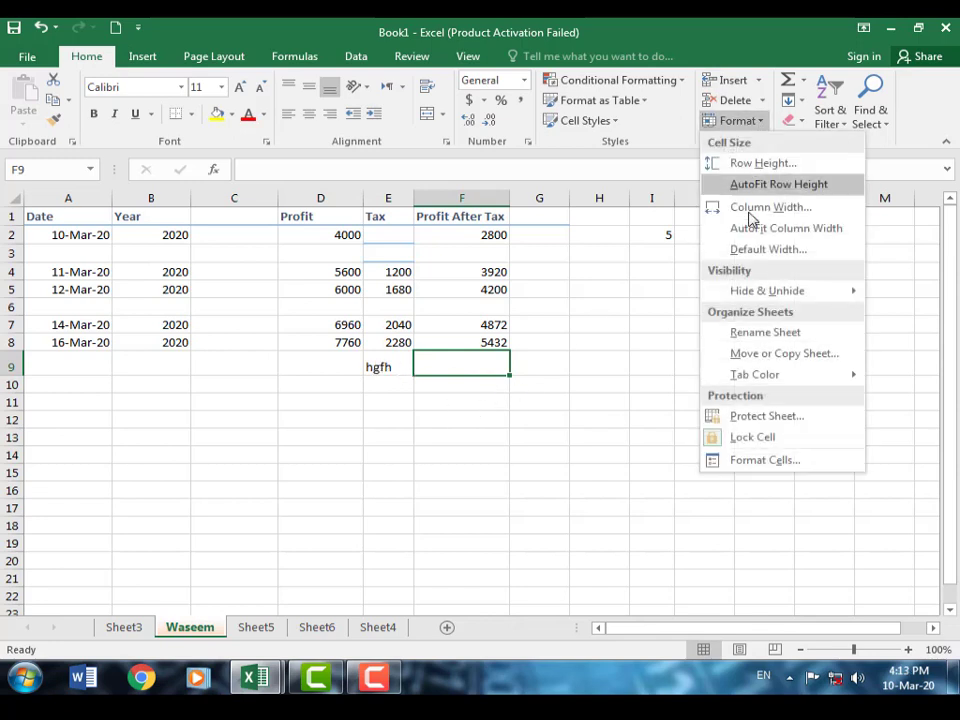
left_click(765, 460)
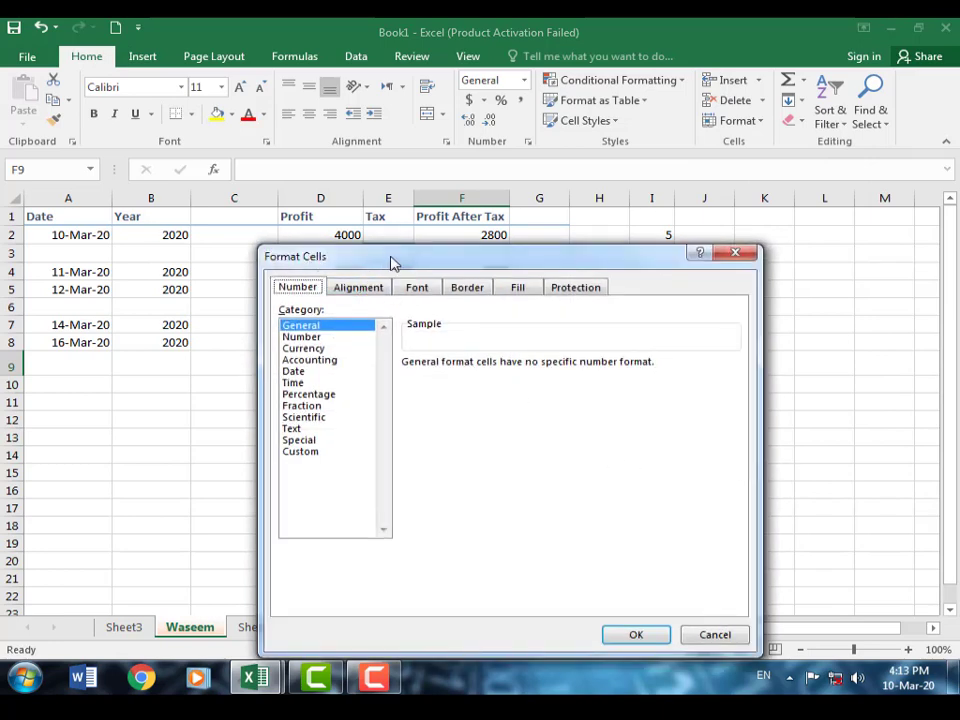
left_click_drag(392, 262, 396, 243)
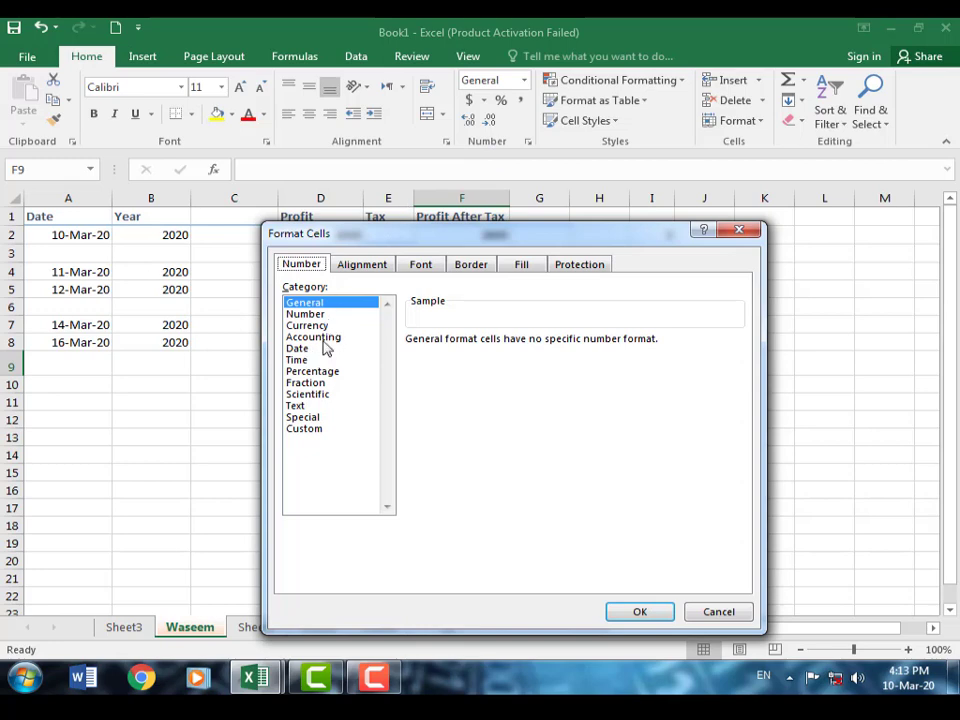
left_click(366, 268)
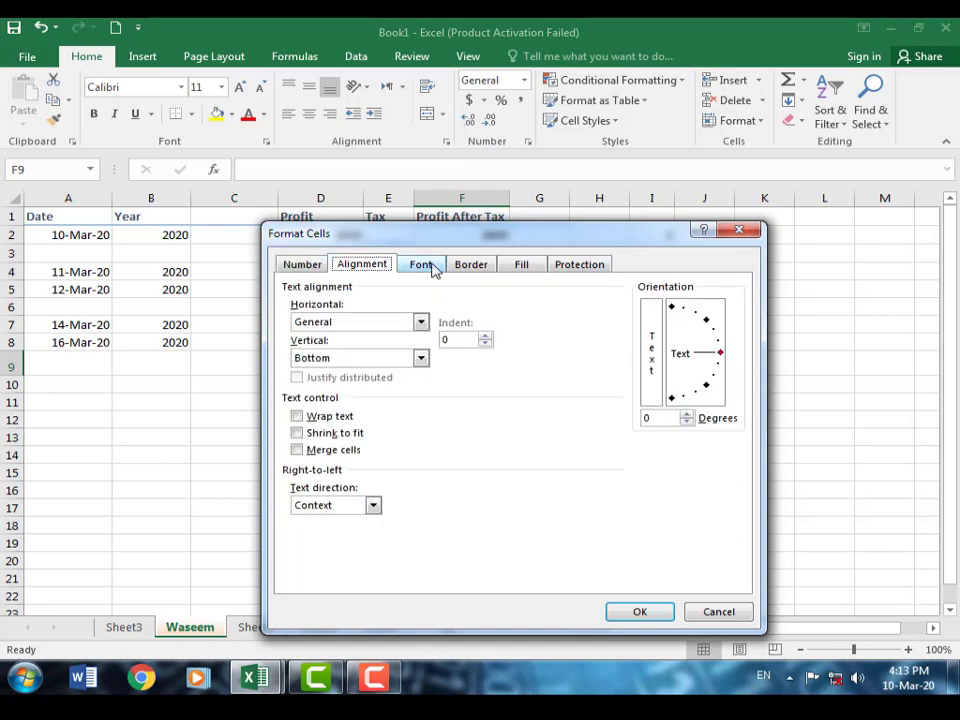
left_click(432, 268)
left_click(472, 265)
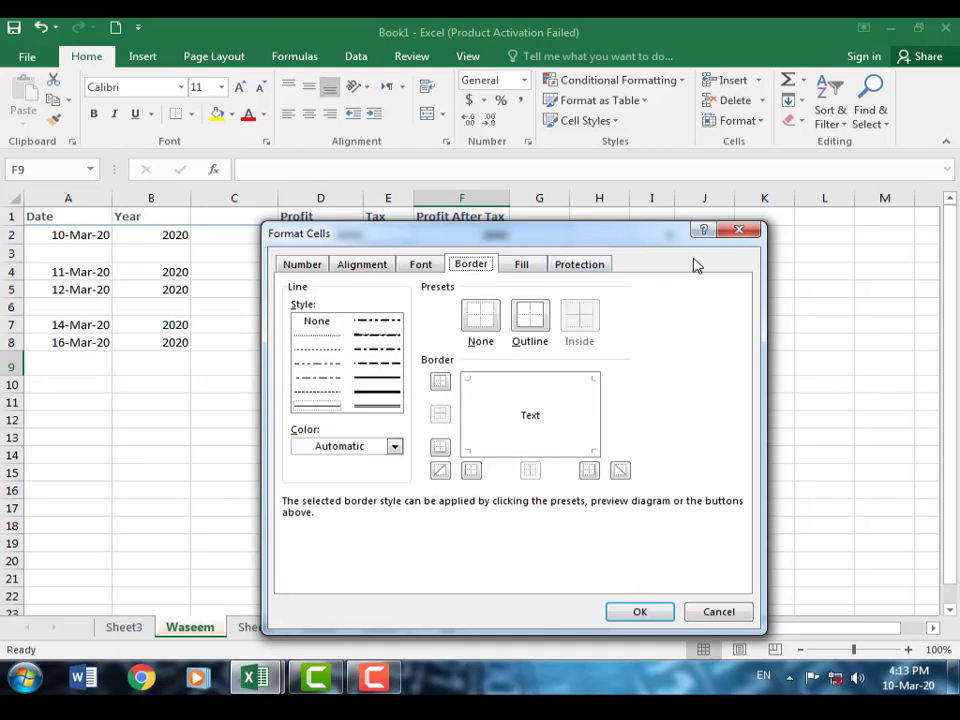
left_click(740, 231)
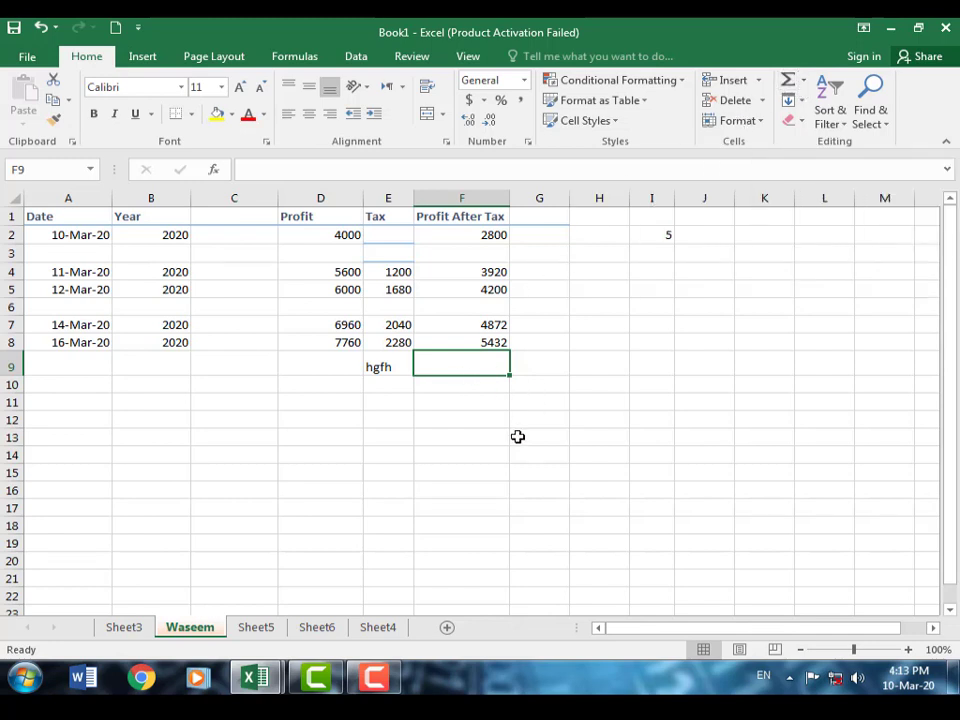
left_click(374, 677)
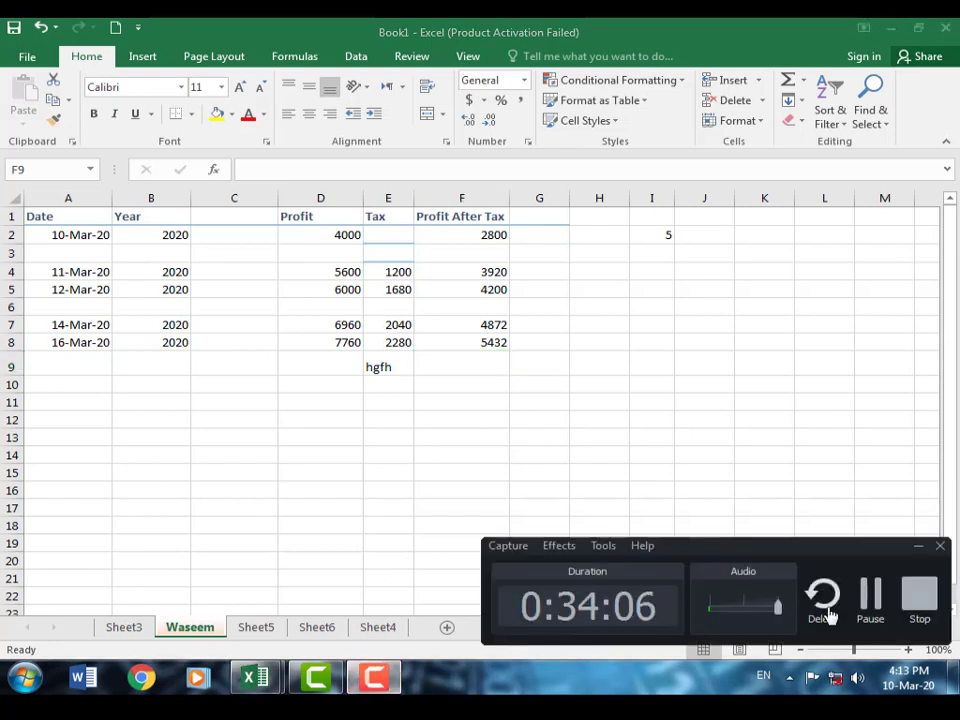
left_click(870, 597)
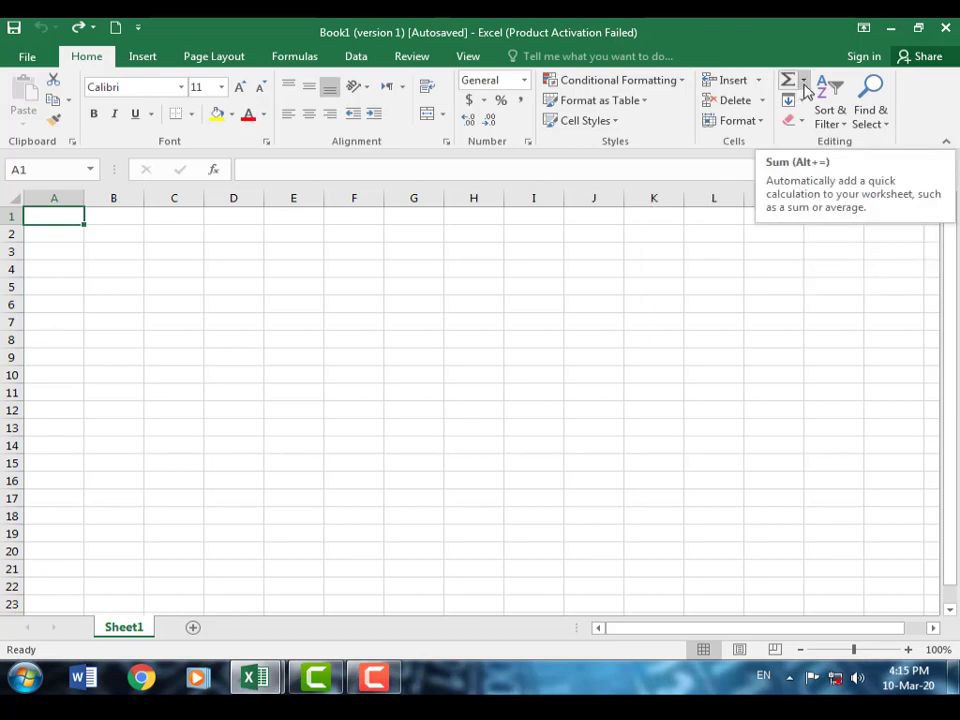
left_click(806, 90)
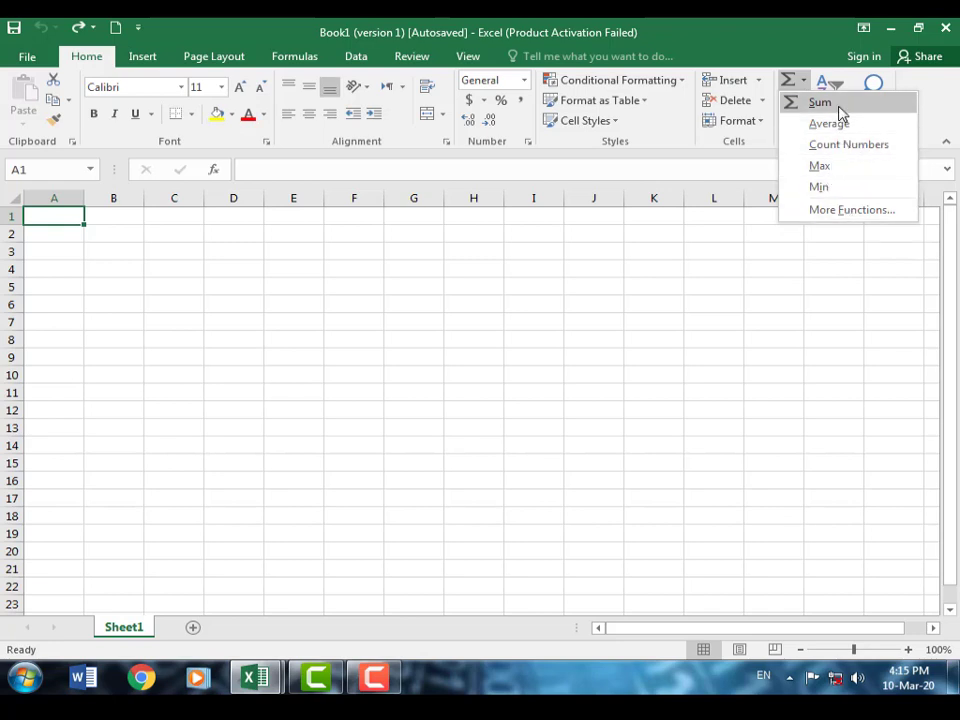
left_click(180, 231)
Enter the values 400, 500 and 600 down column C in cells C2 to C4.
left_click(180, 231)
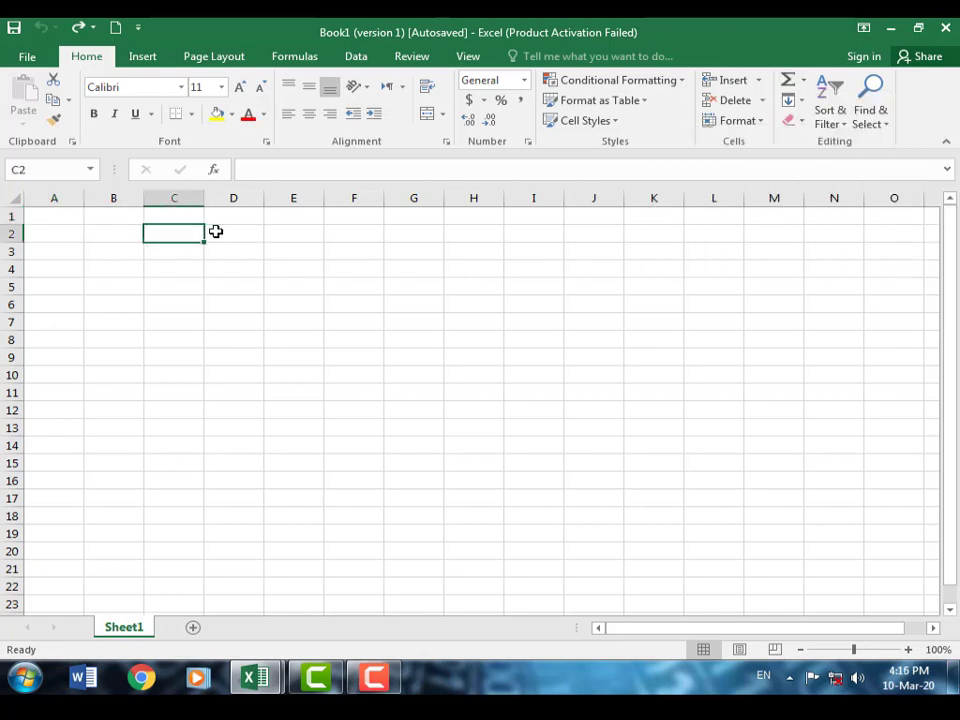
type("400")
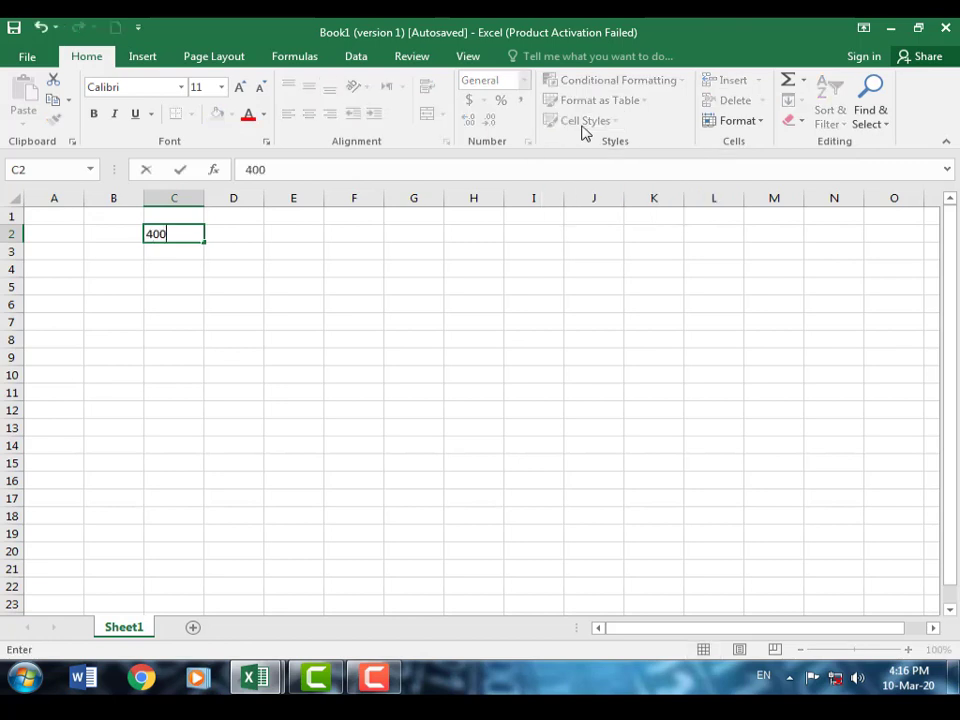
key("Return")
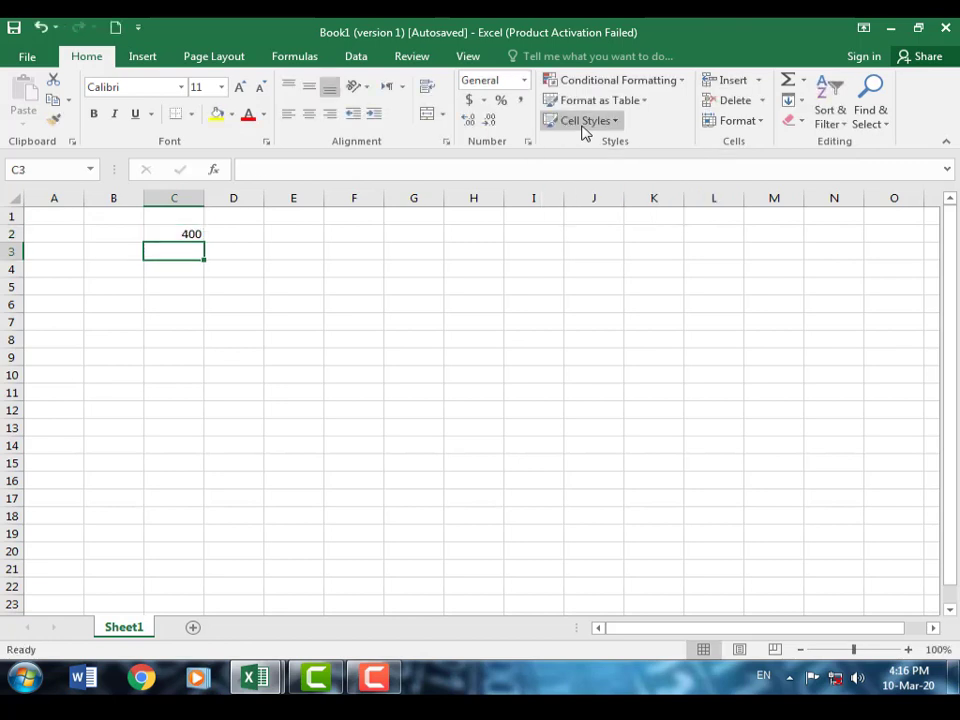
type("500")
key("Return")
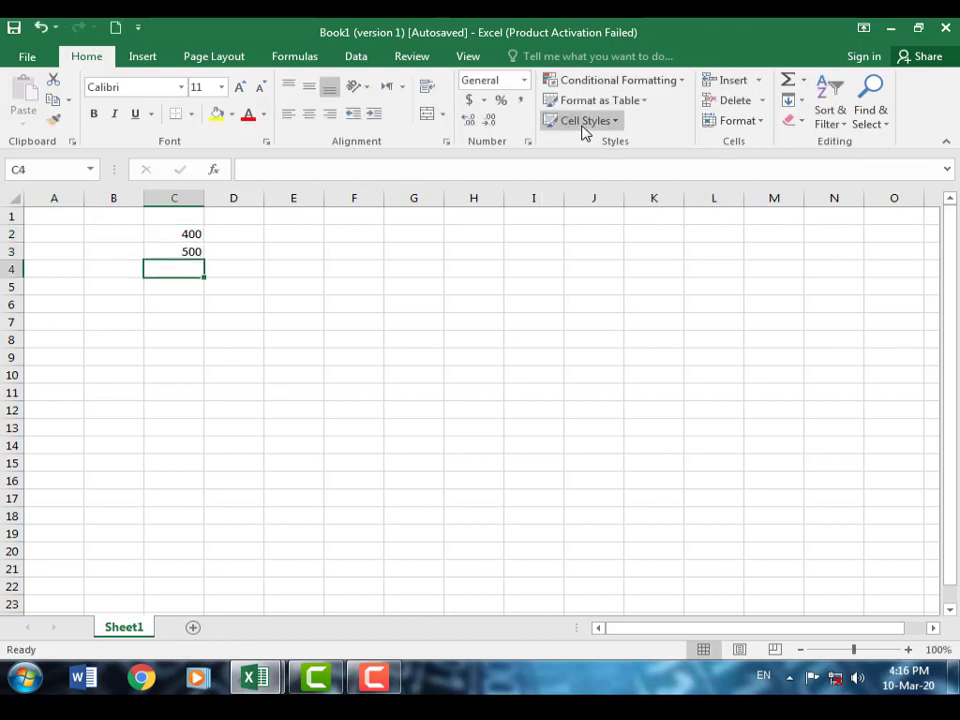
type("6")
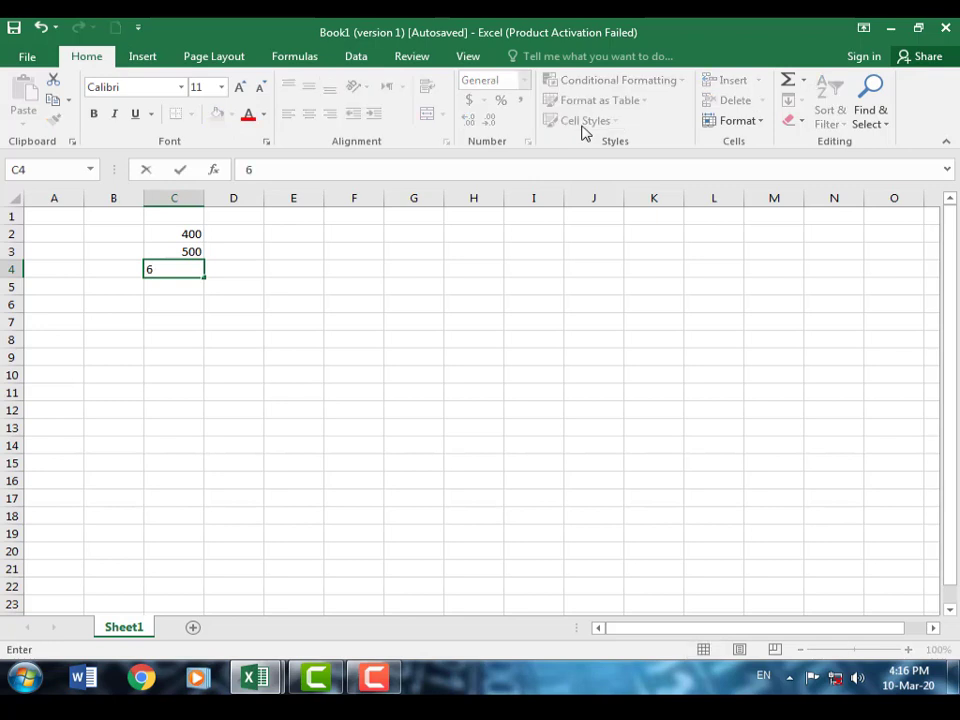
type("00")
left_click(180, 288)
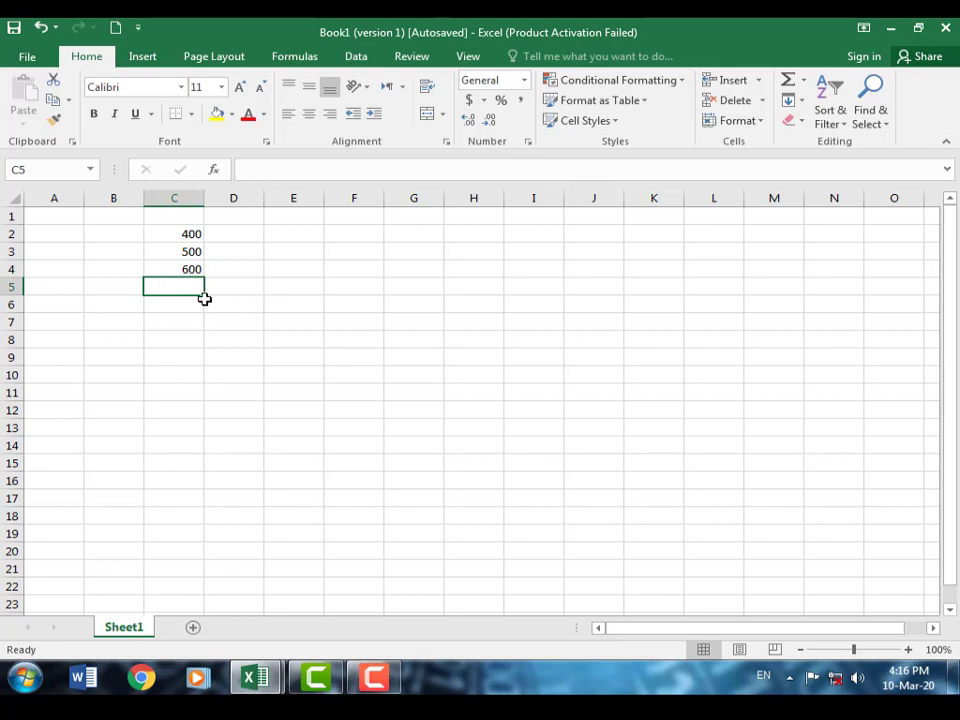
Add an AutoSum total in cell C5 for the range C2:C4.
left_click(805, 85)
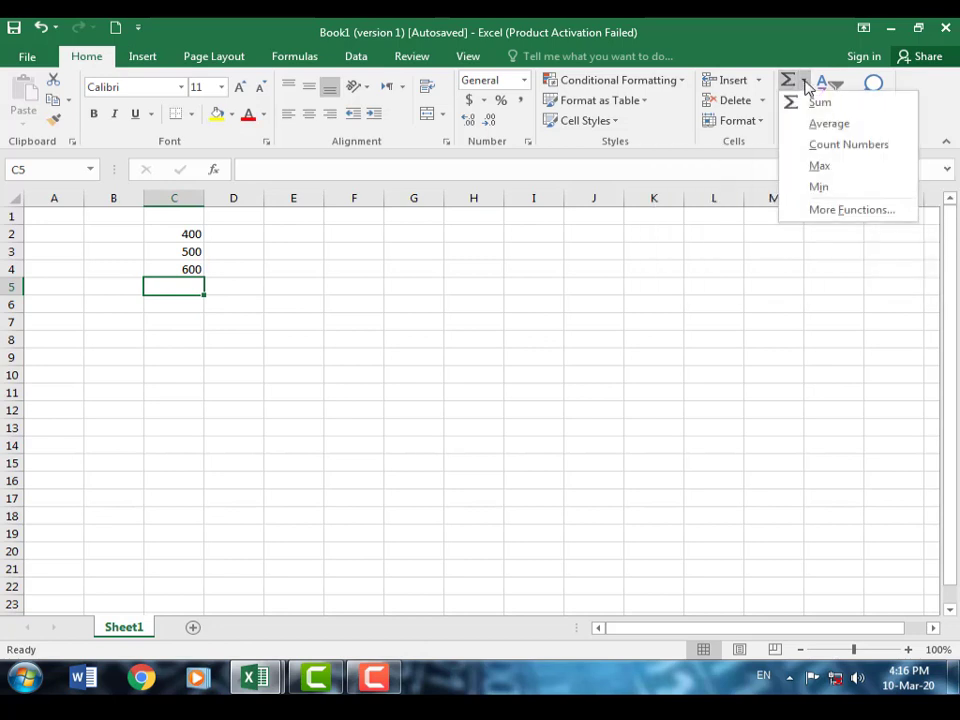
left_click(827, 104)
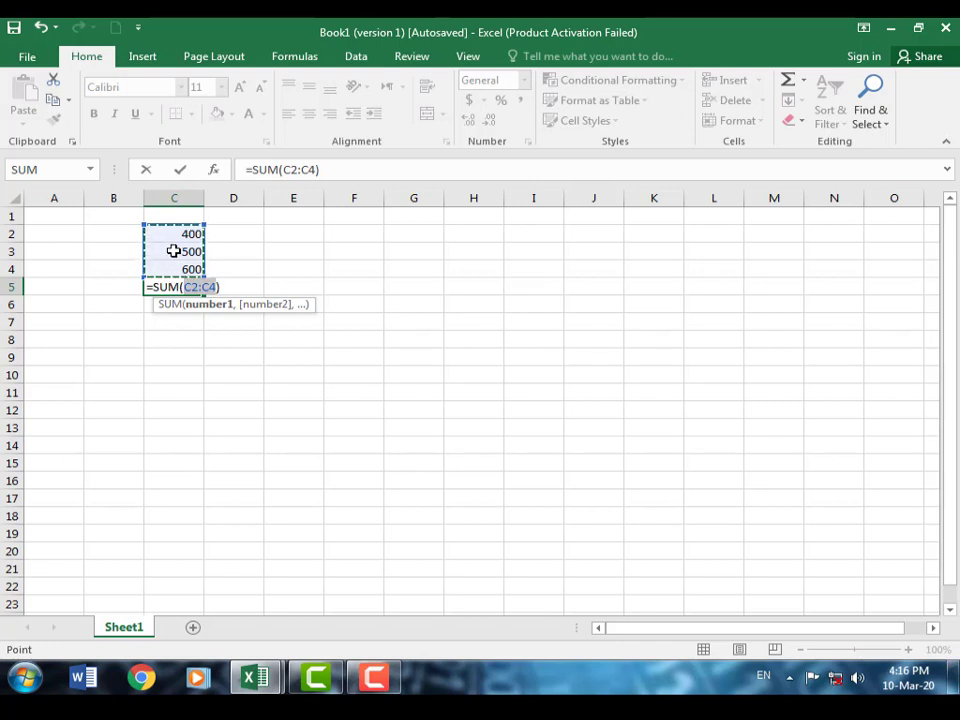
left_click_drag(171, 251, 171, 238)
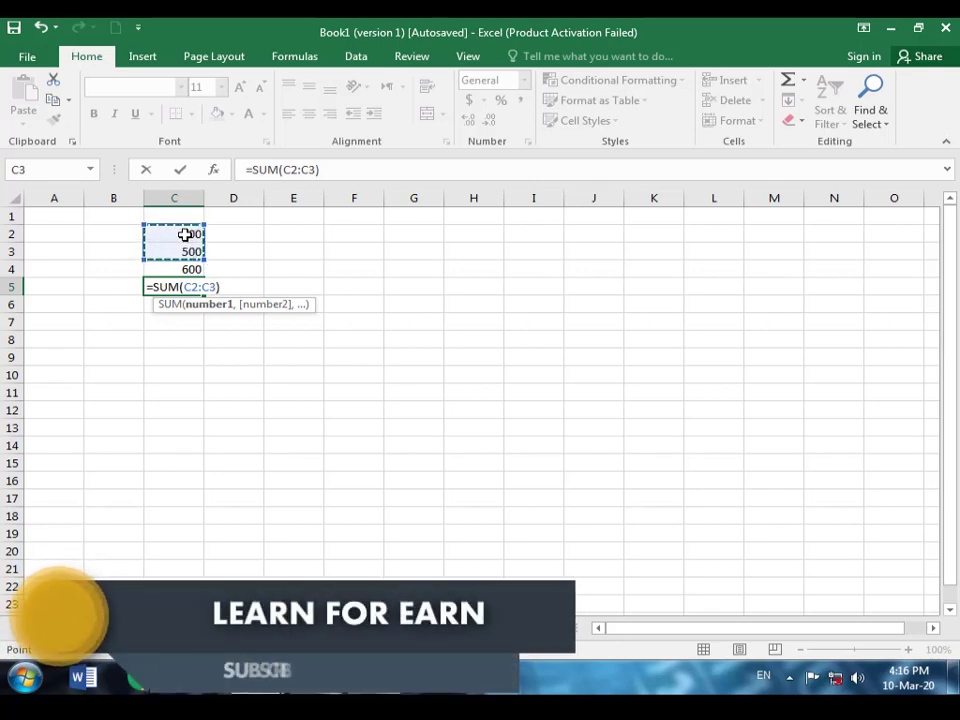
left_click_drag(185, 232, 192, 268)
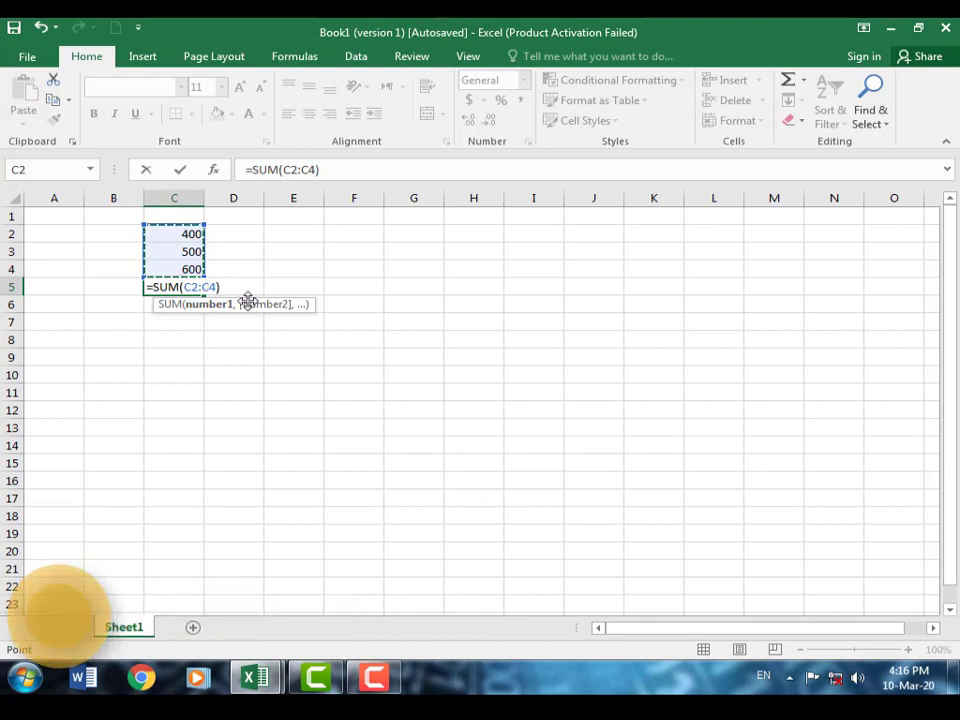
key("Return")
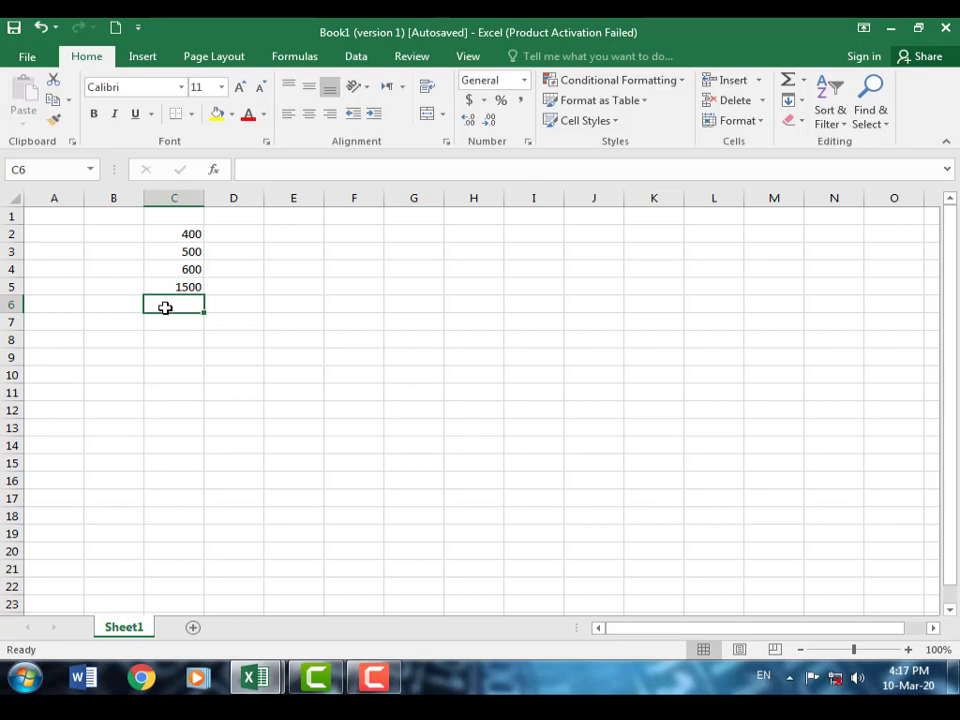
Write the formula =sum(C2:C4) manually in cell C6.
type("=sum")
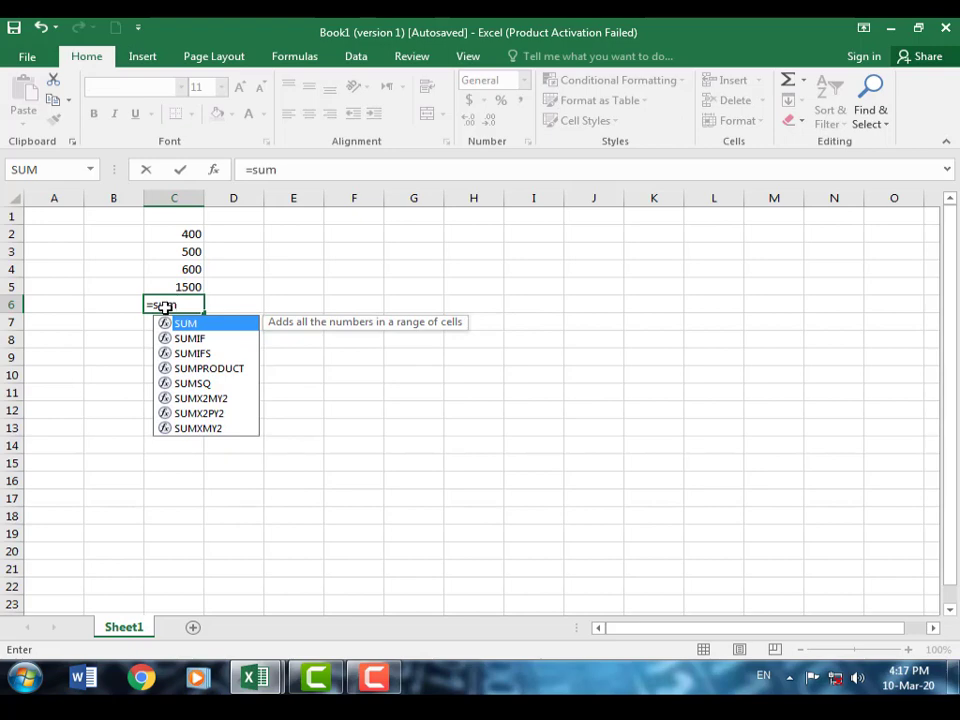
type("(")
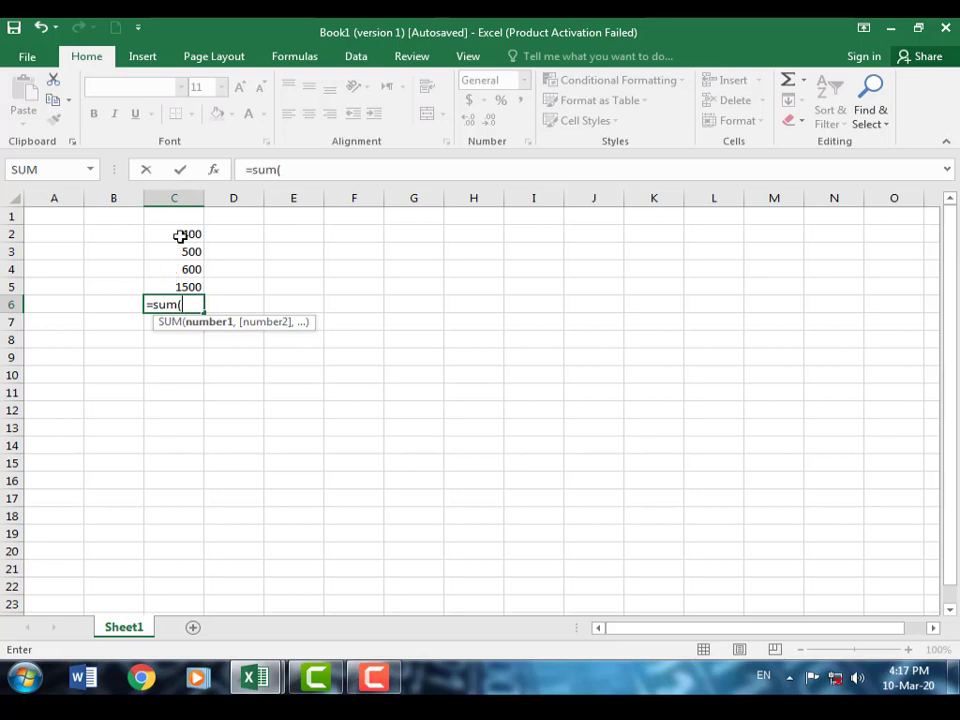
left_click_drag(181, 232, 189, 268)
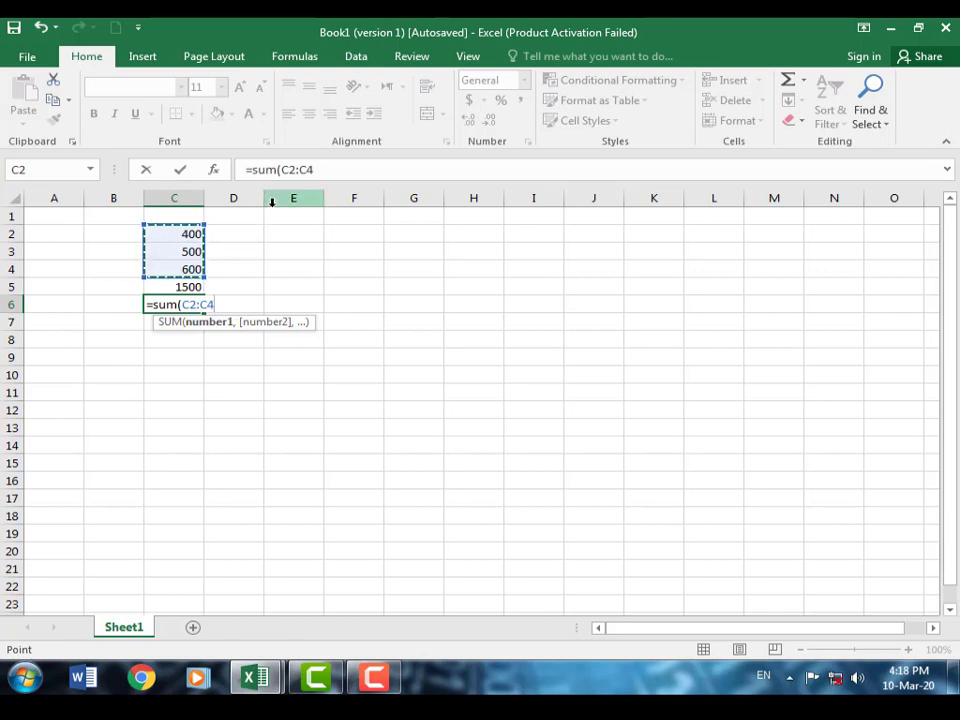
type(")")
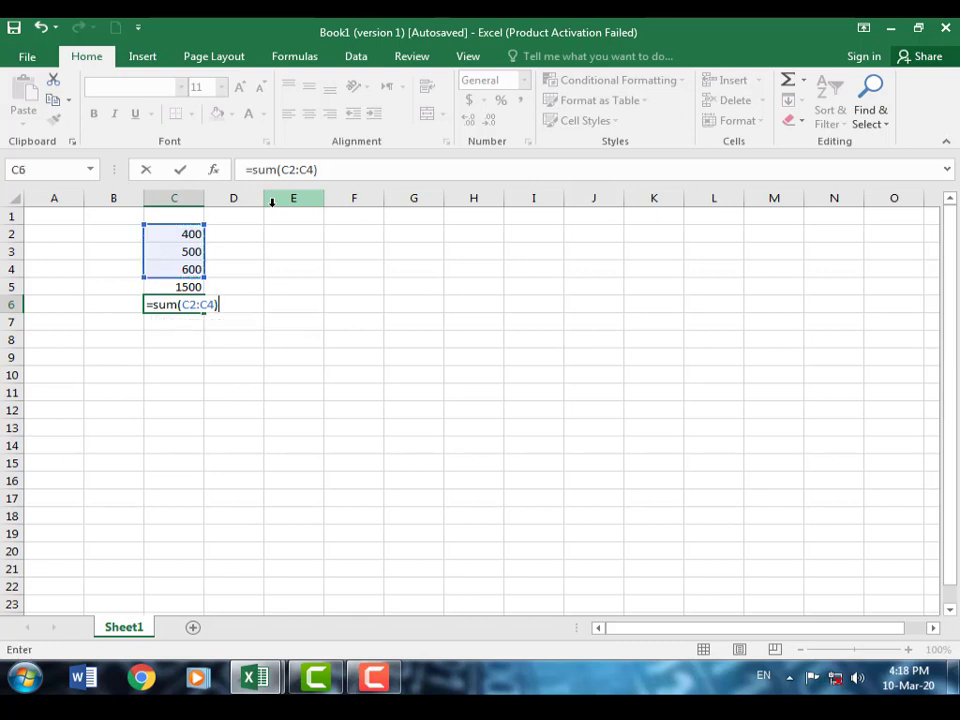
key("Return")
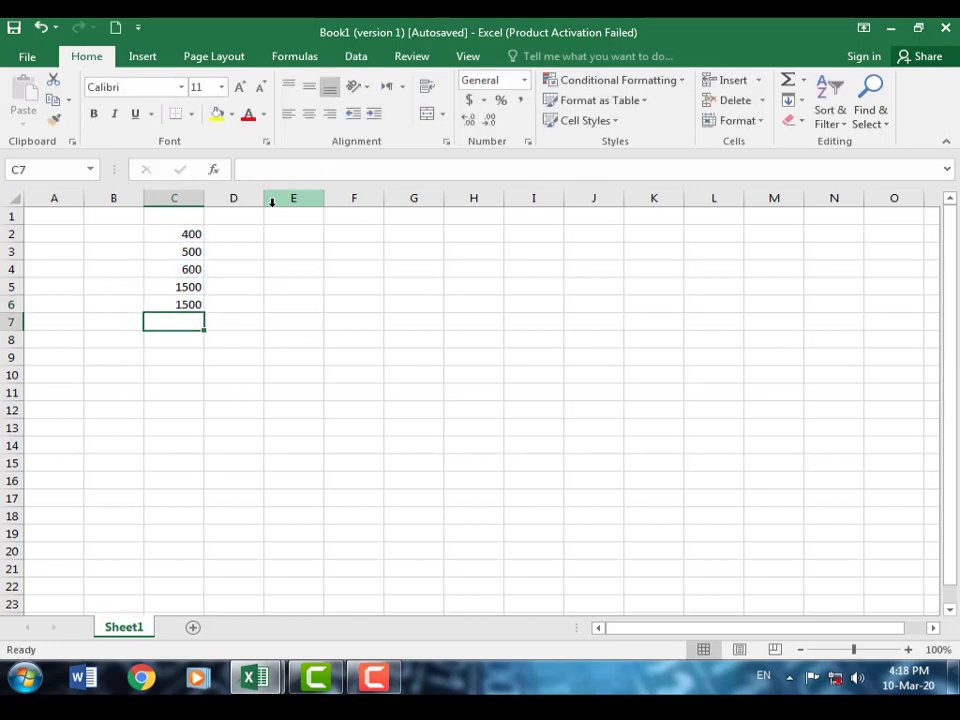
Enter the formula =sum(c2,c5) in cell C7 to add only those two separate cells.
left_click(174, 233)
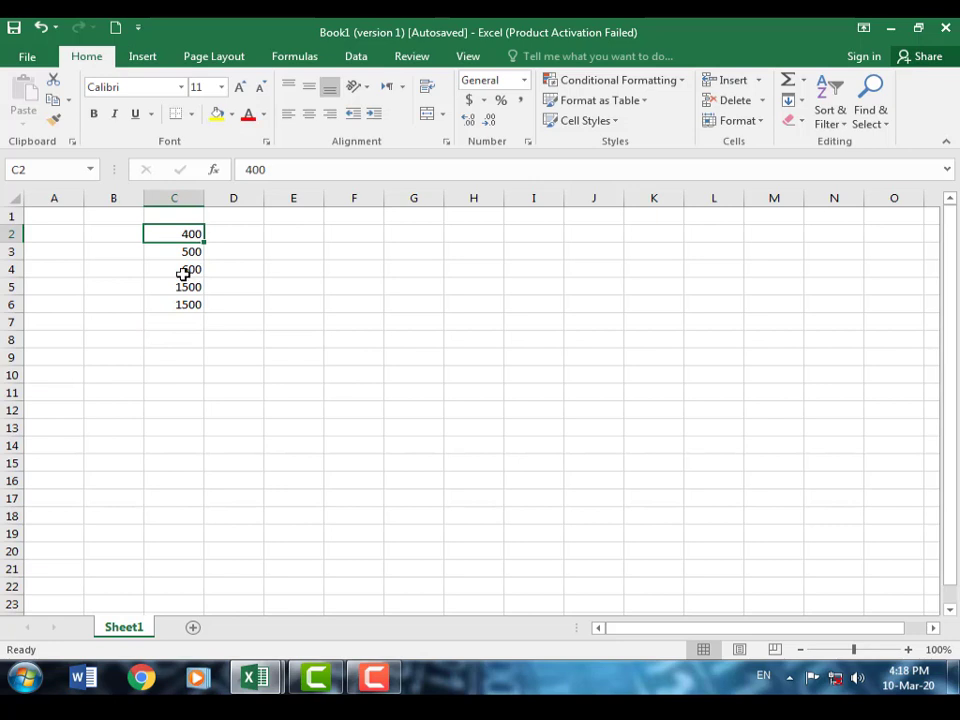
left_click(183, 271)
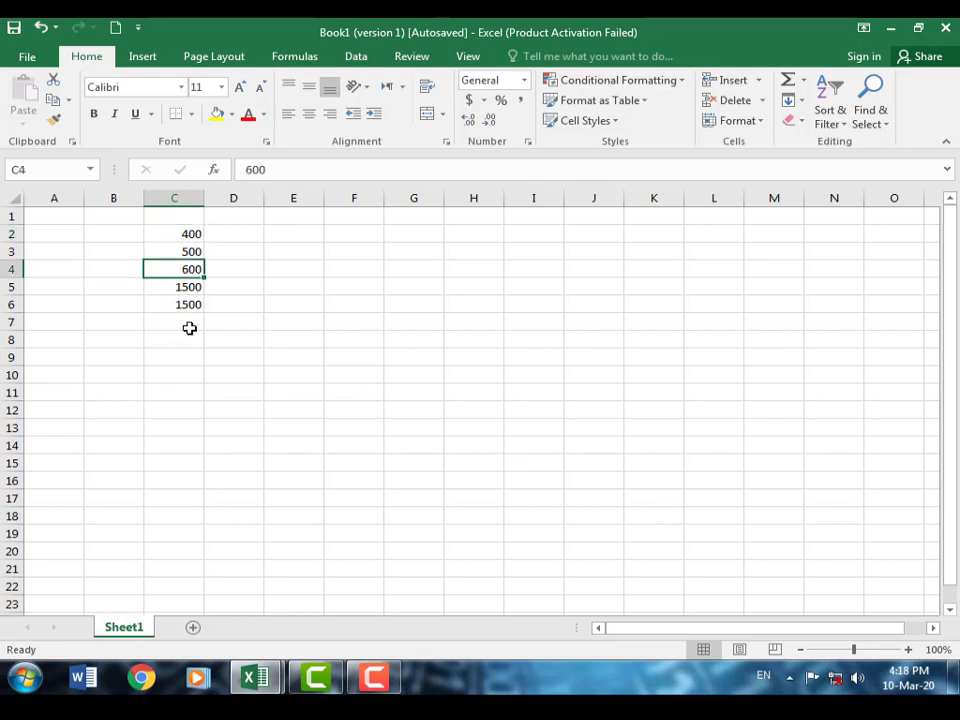
left_click(180, 323)
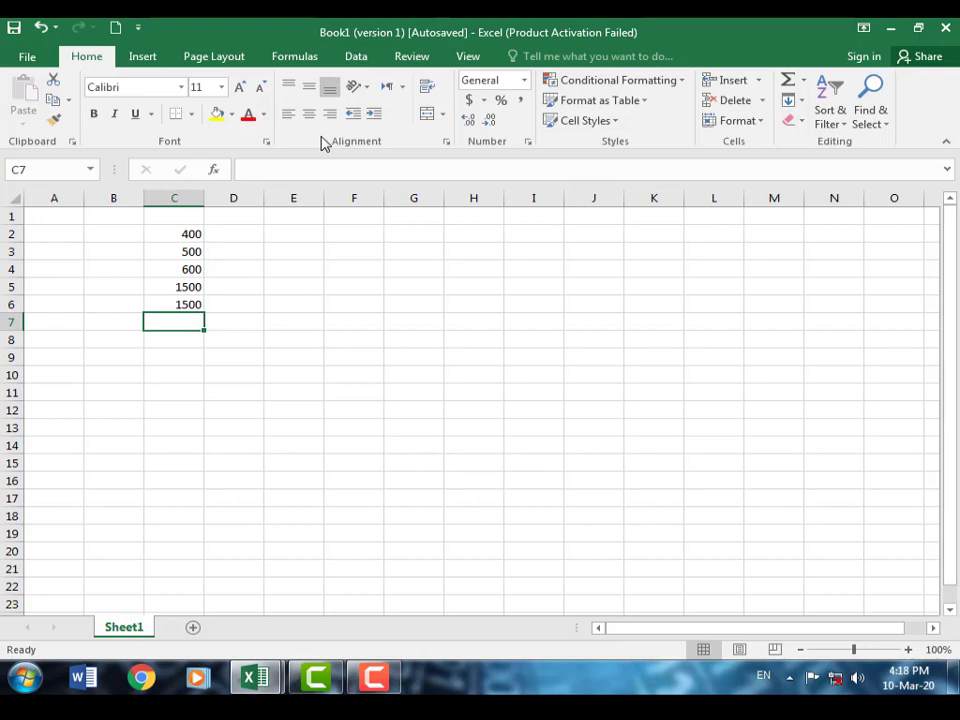
type("=sum")
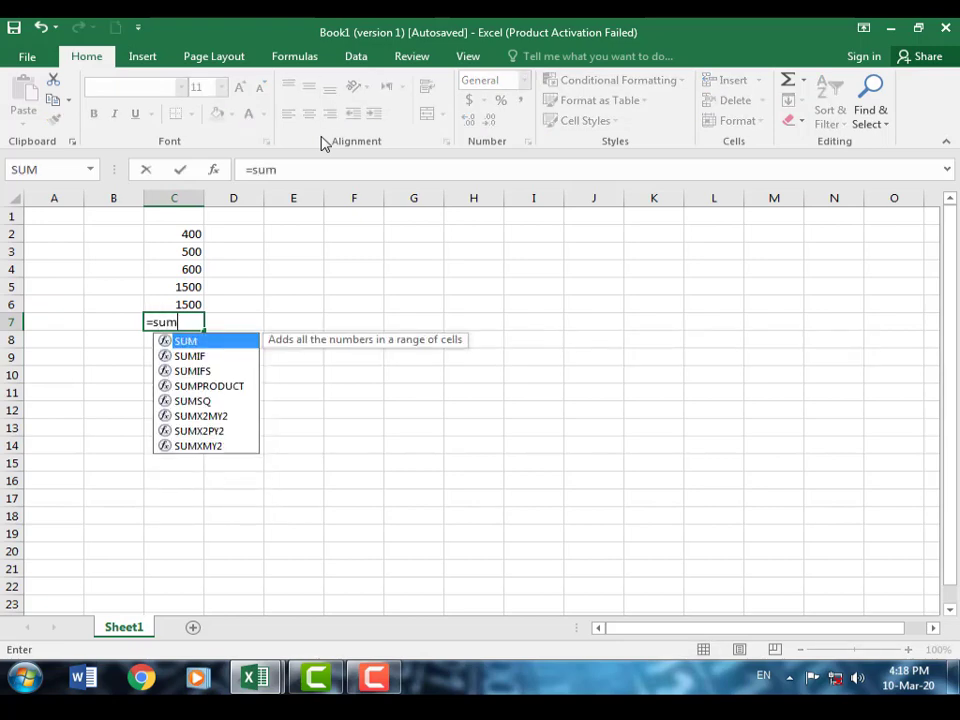
type("(")
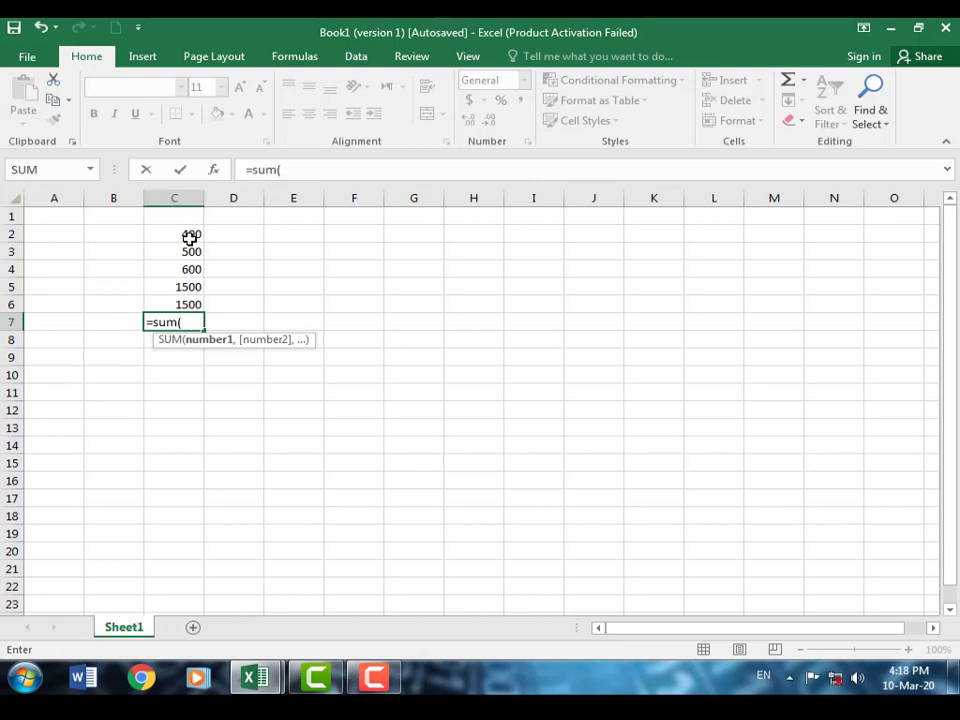
type("c")
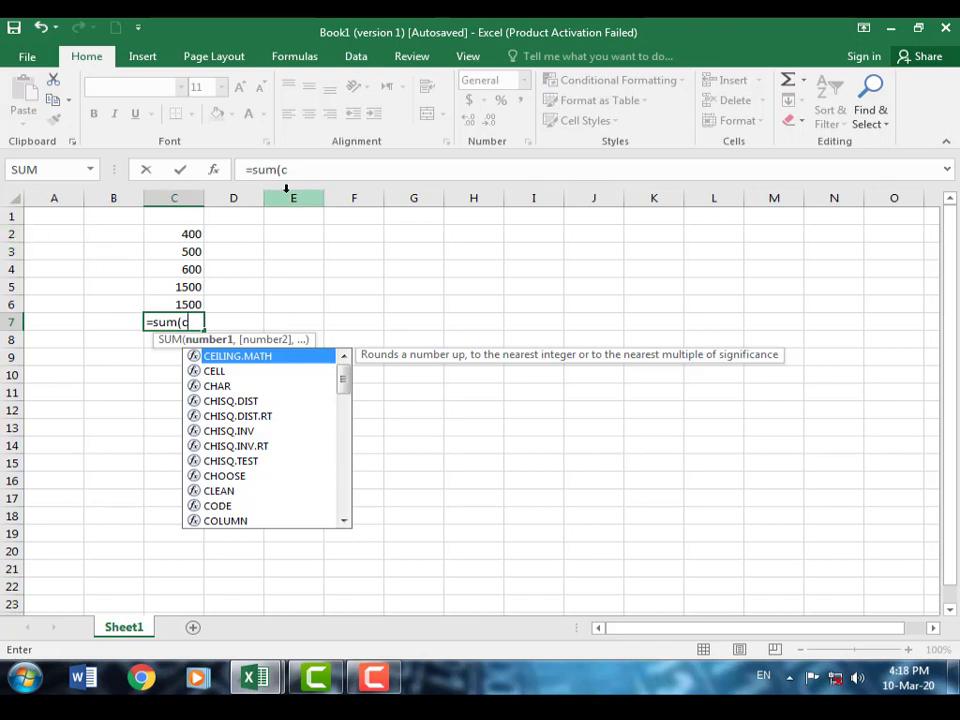
type("2")
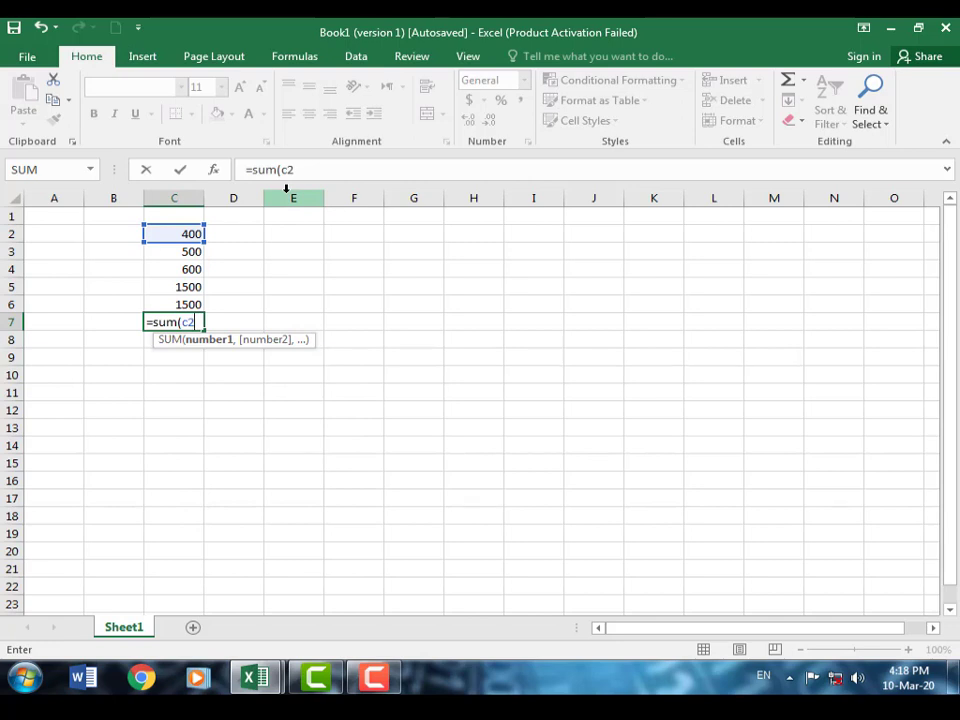
type(",")
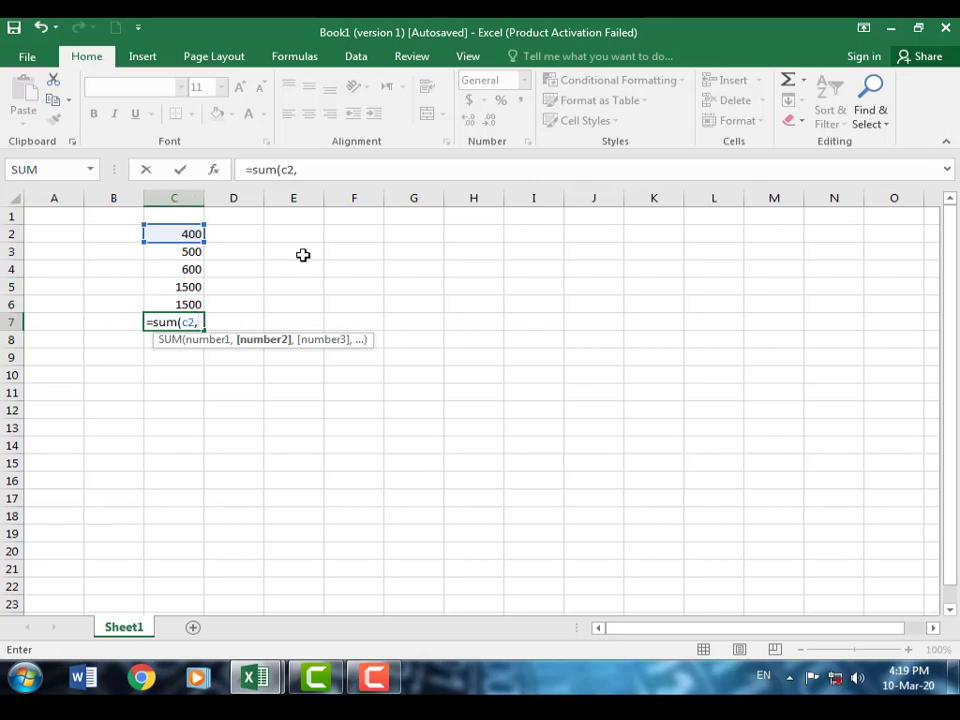
type("c5")
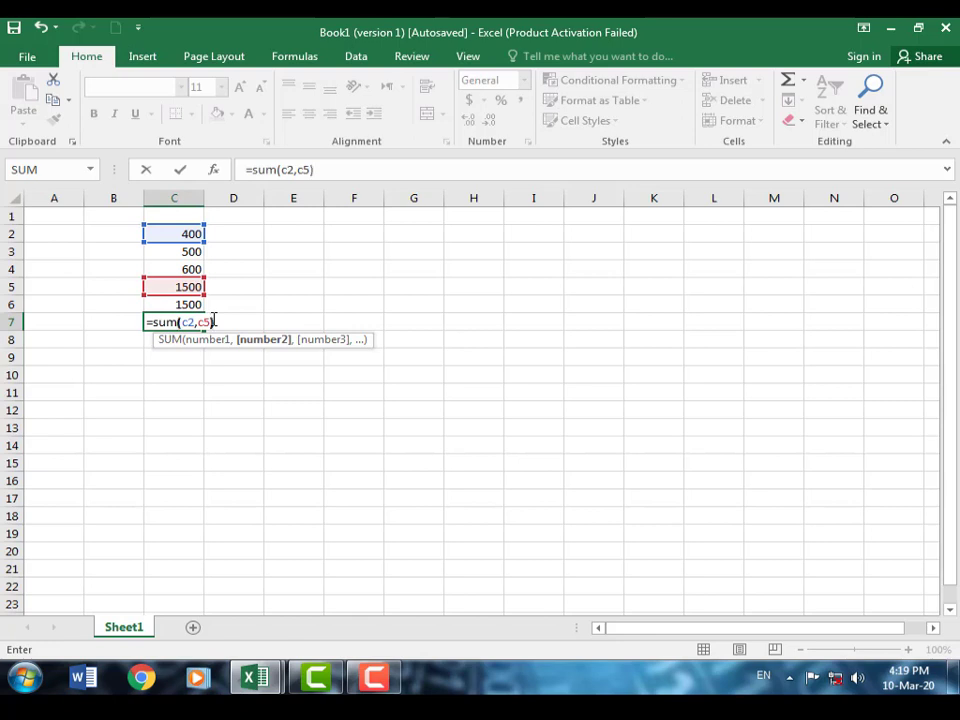
key("Return")
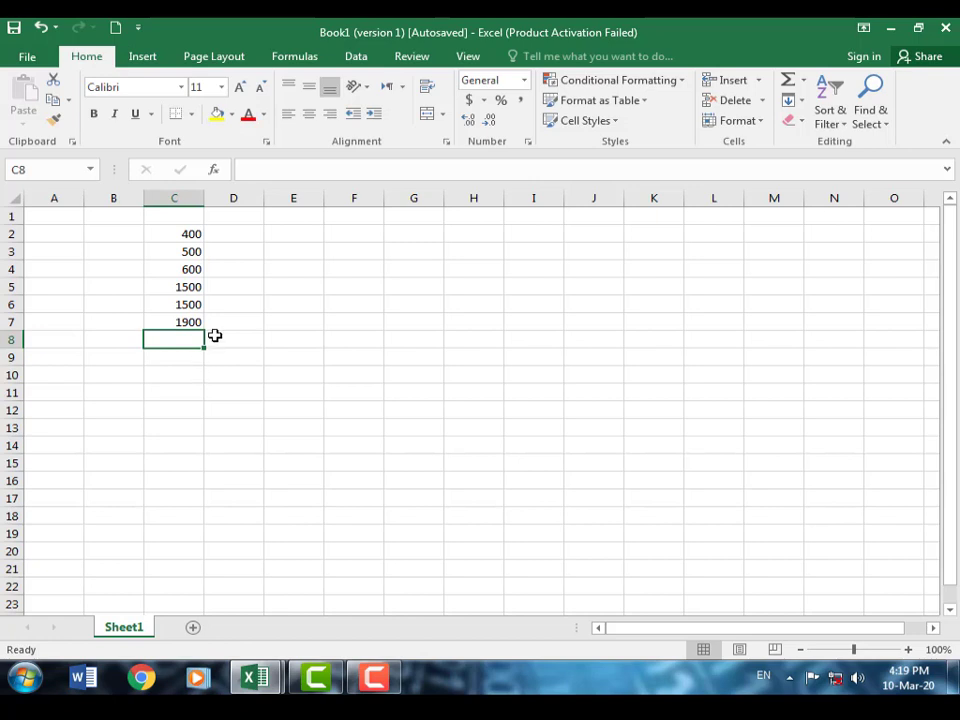
Insert the AutoSum Average function in cell C8 for the range C2:C7.
left_click(803, 80)
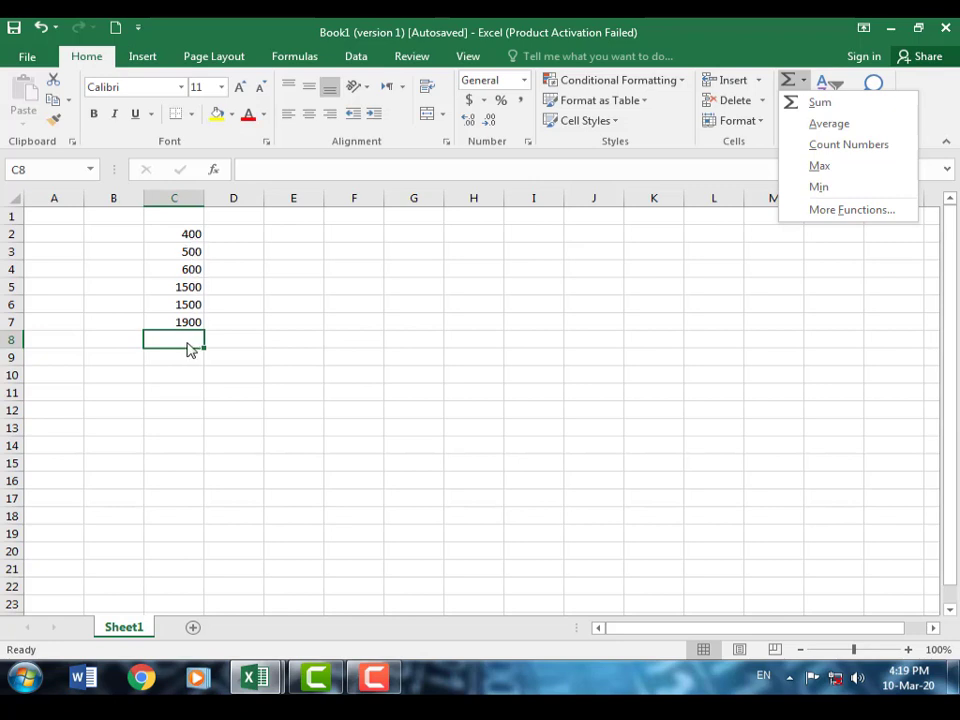
left_click(829, 124)
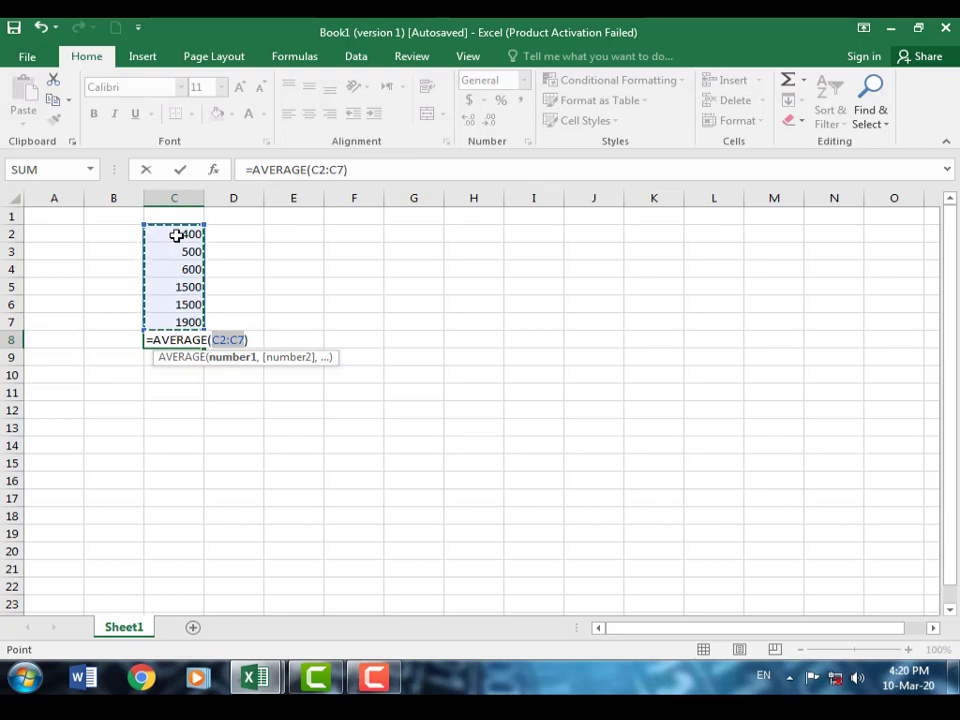
key("Return")
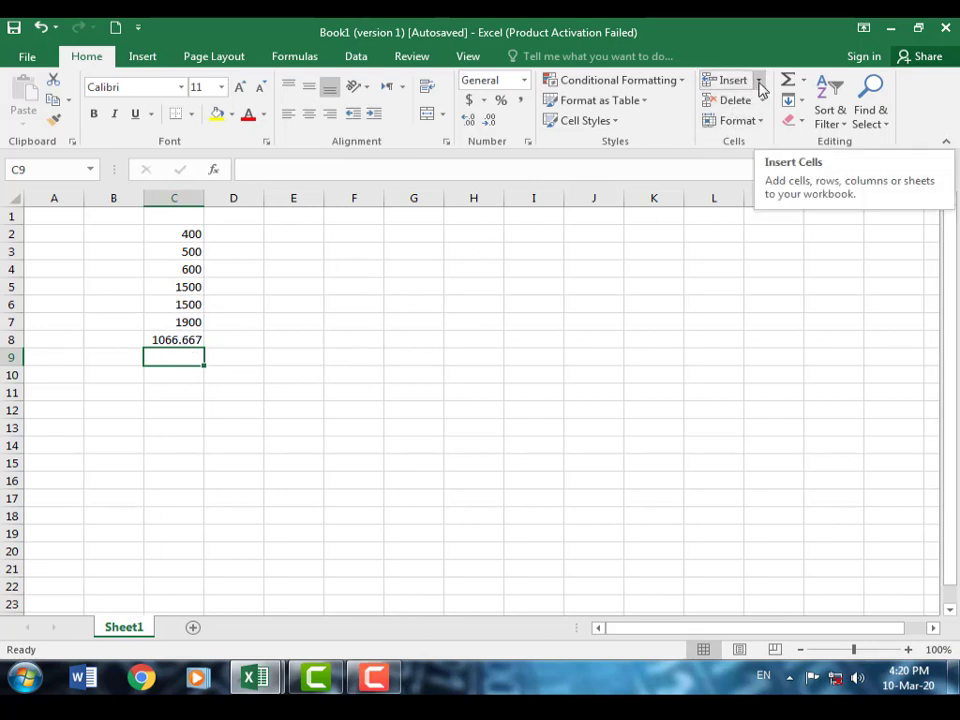
Insert the AutoSum Count Numbers function in cell E5 for the range C2:C5.
left_click(804, 80)
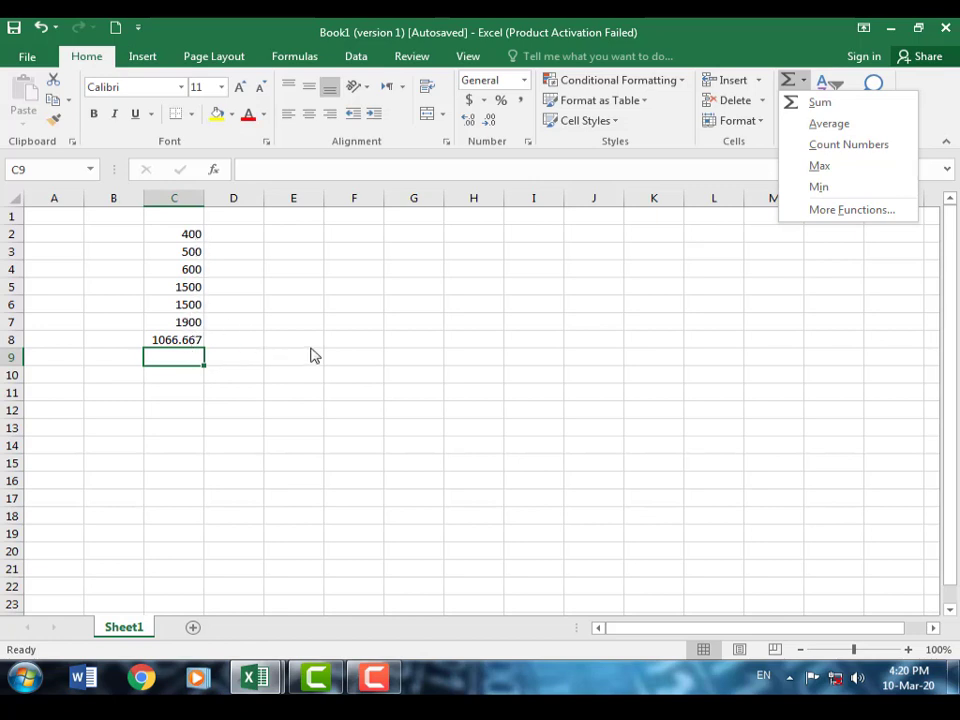
left_click(287, 287)
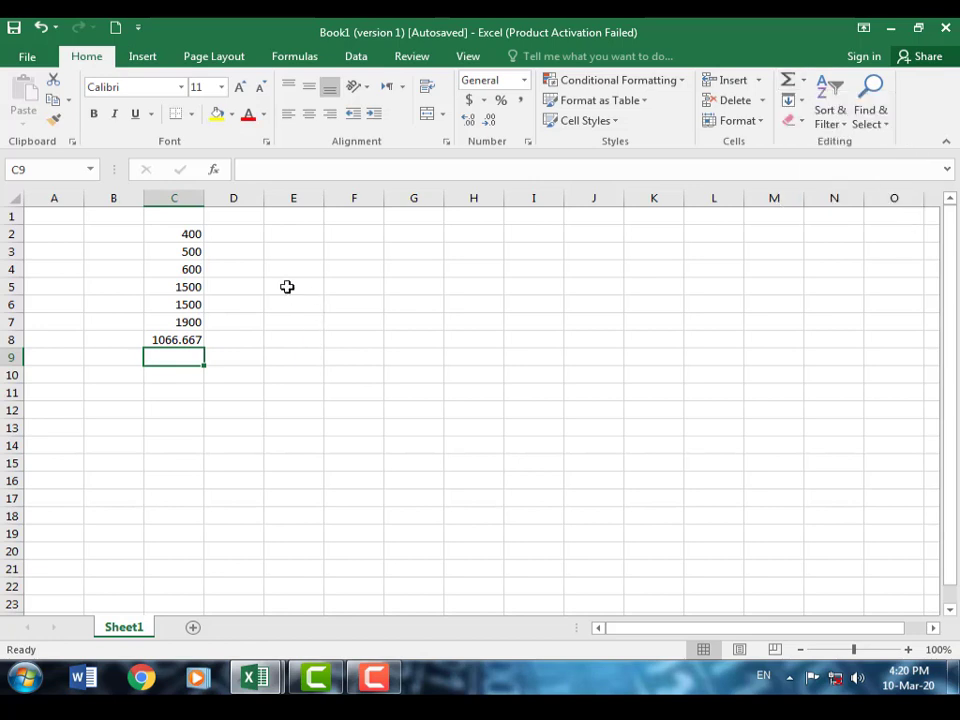
left_click(287, 287)
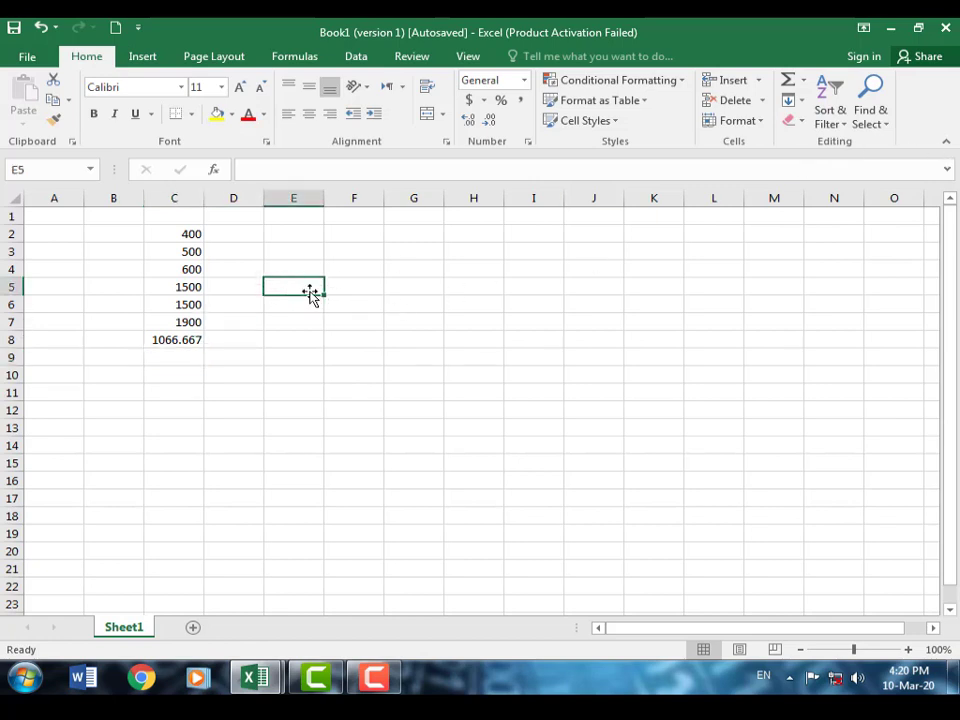
left_click(805, 89)
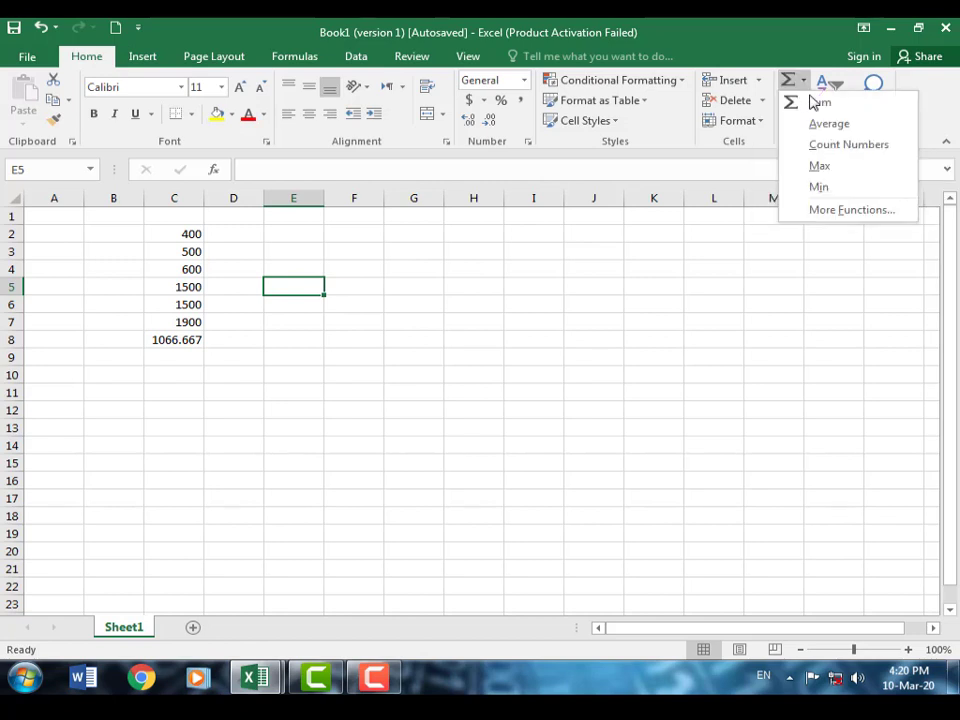
left_click(843, 146)
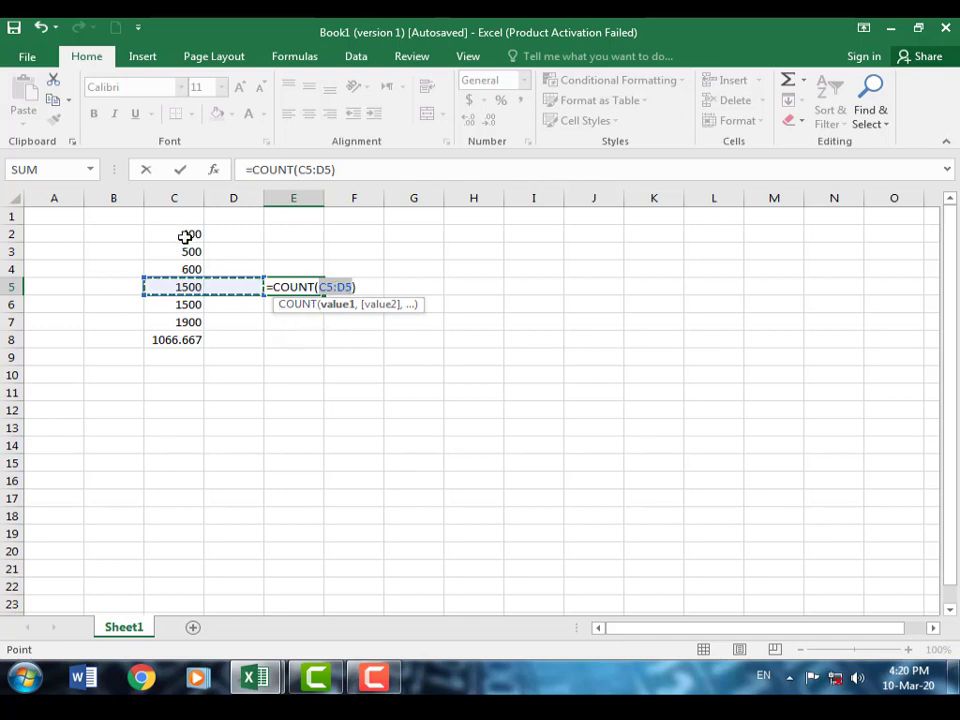
left_click_drag(185, 237, 188, 284)
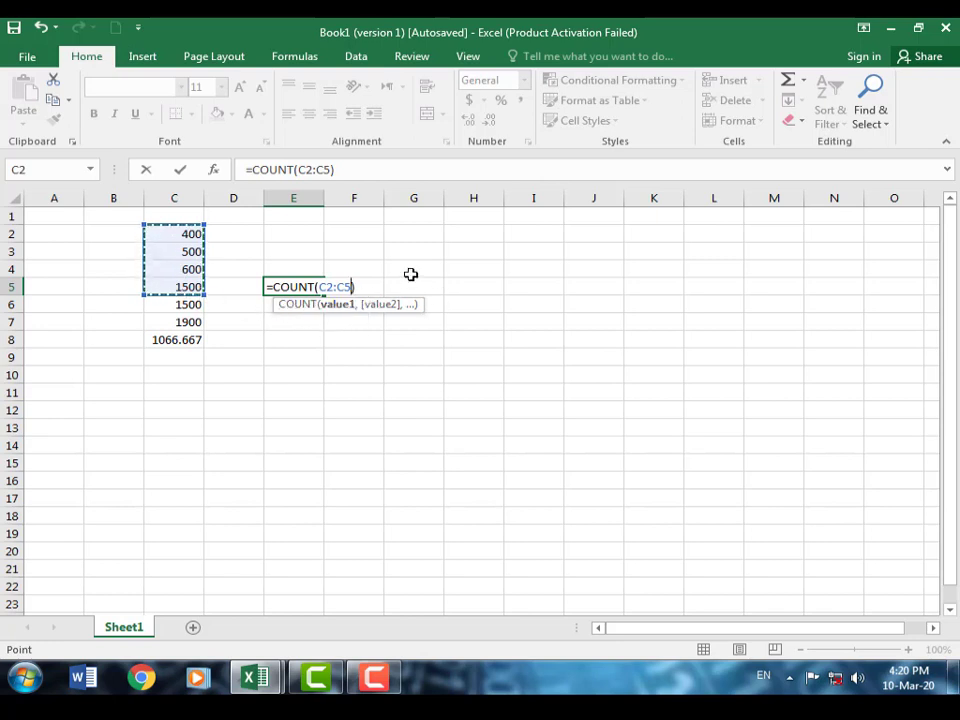
key("Return")
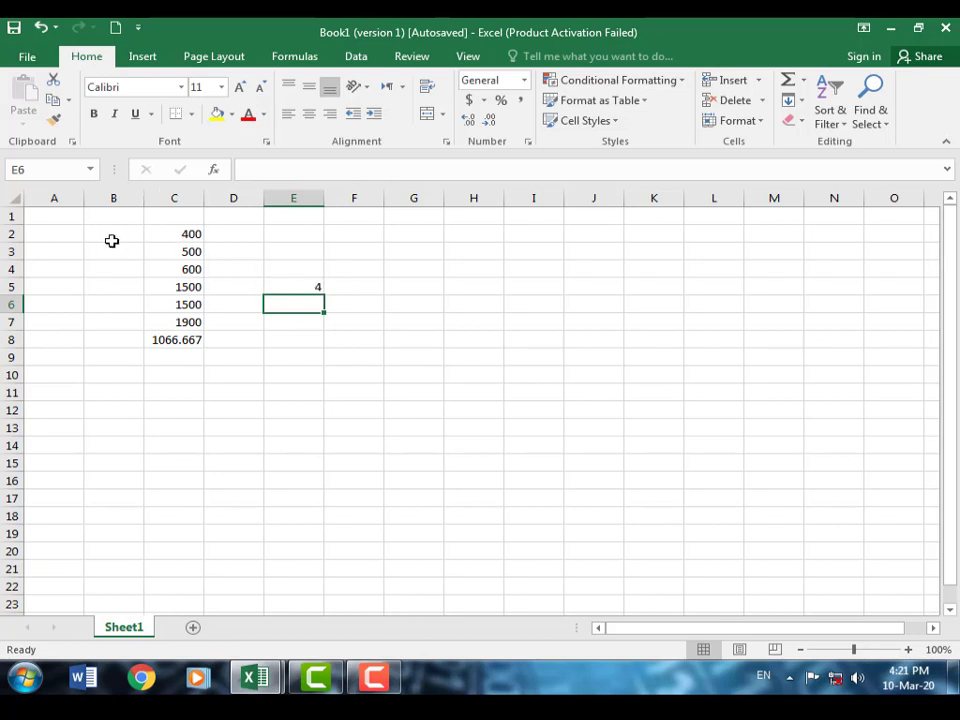
Insert the AutoSum Max function in cell E6 for the range C2:C7.
left_click(802, 80)
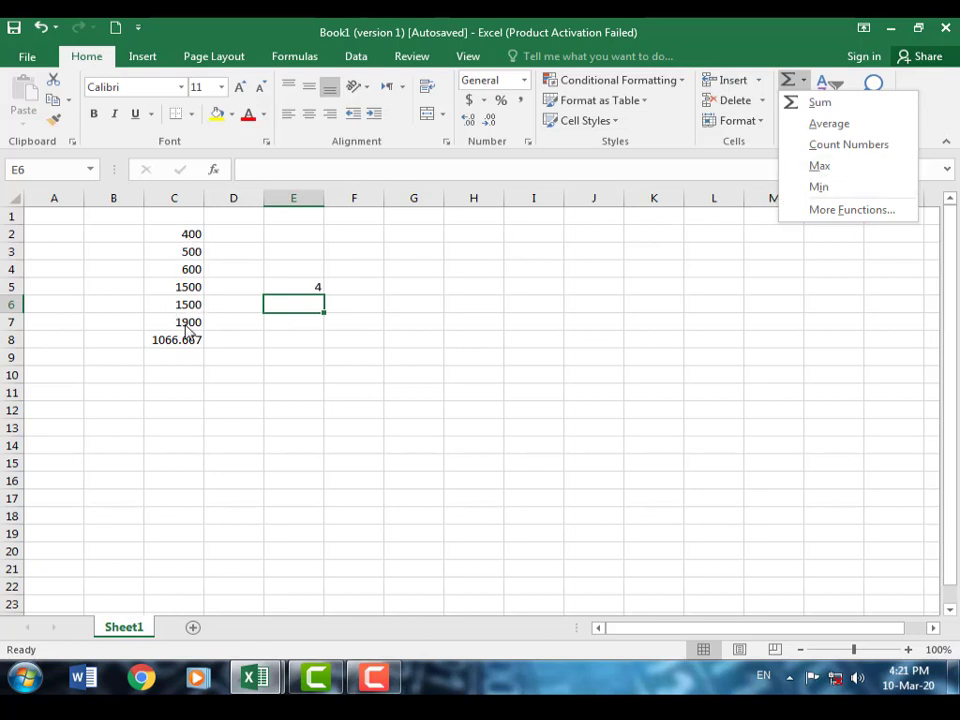
left_click(826, 168)
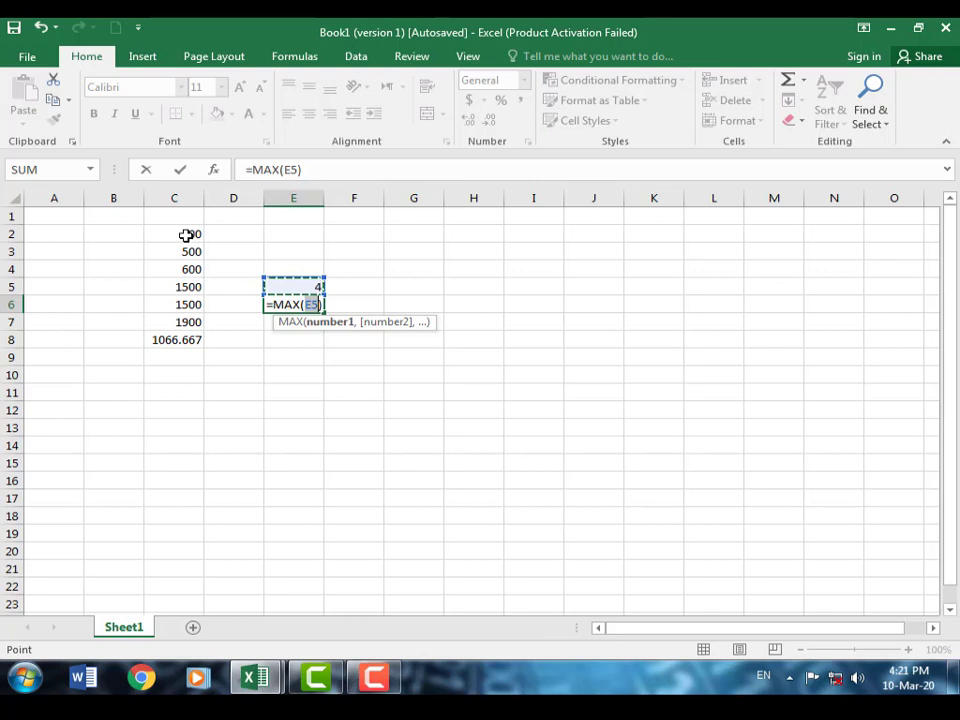
left_click_drag(184, 231, 186, 320)
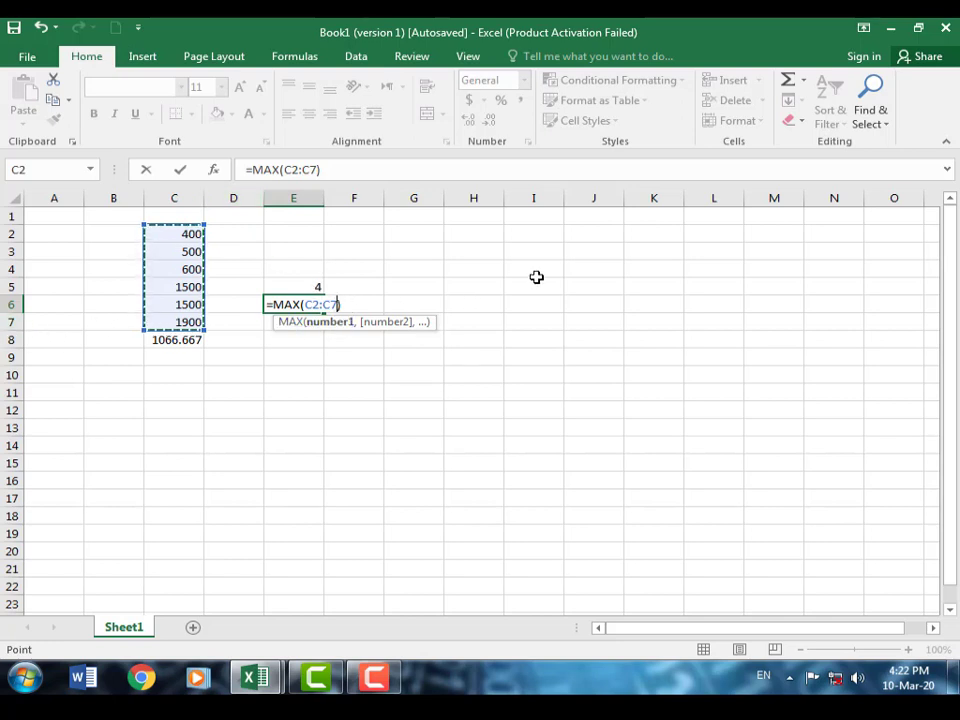
key("Return")
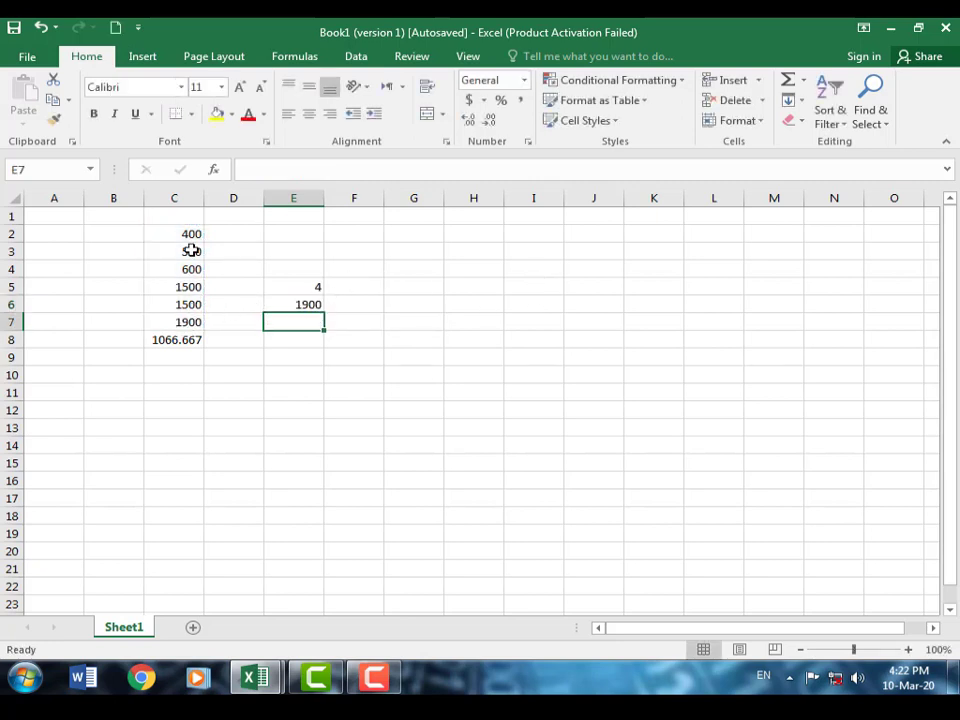
Examine the MAX formula in cell E6 and the source range it refers to.
left_click(303, 305)
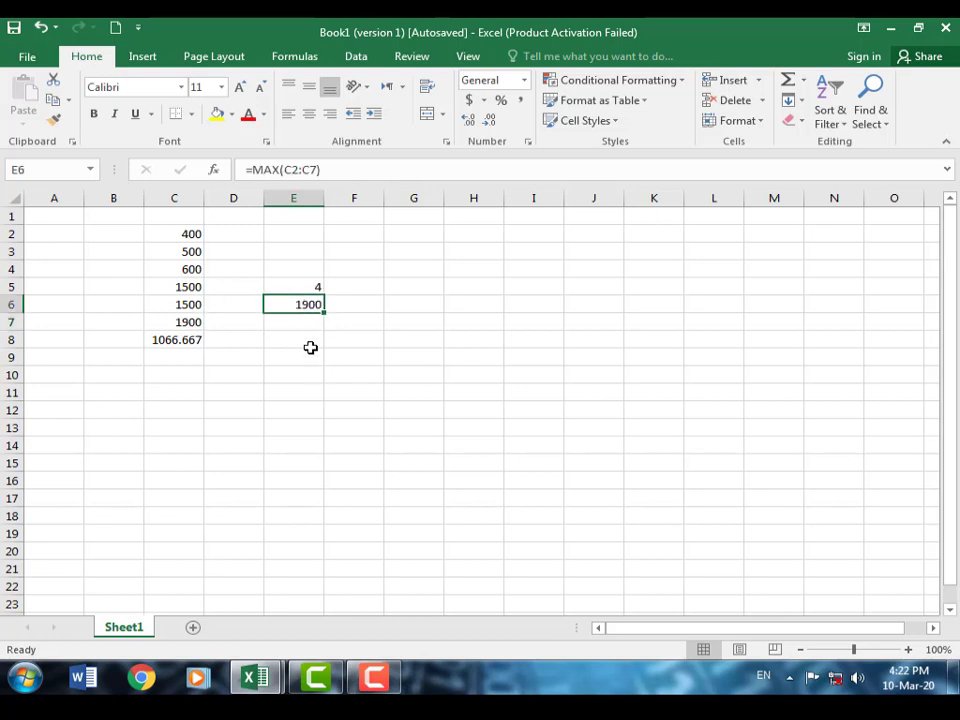
left_click(311, 288)
left_click(306, 306)
left_click_drag(245, 170, 313, 168)
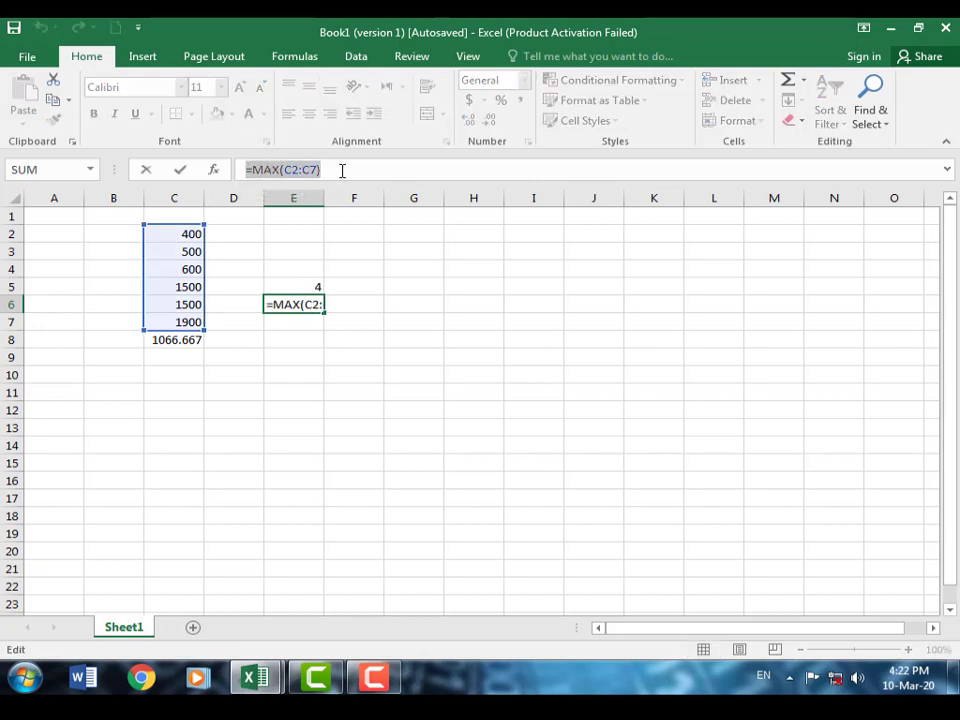
left_click(336, 170)
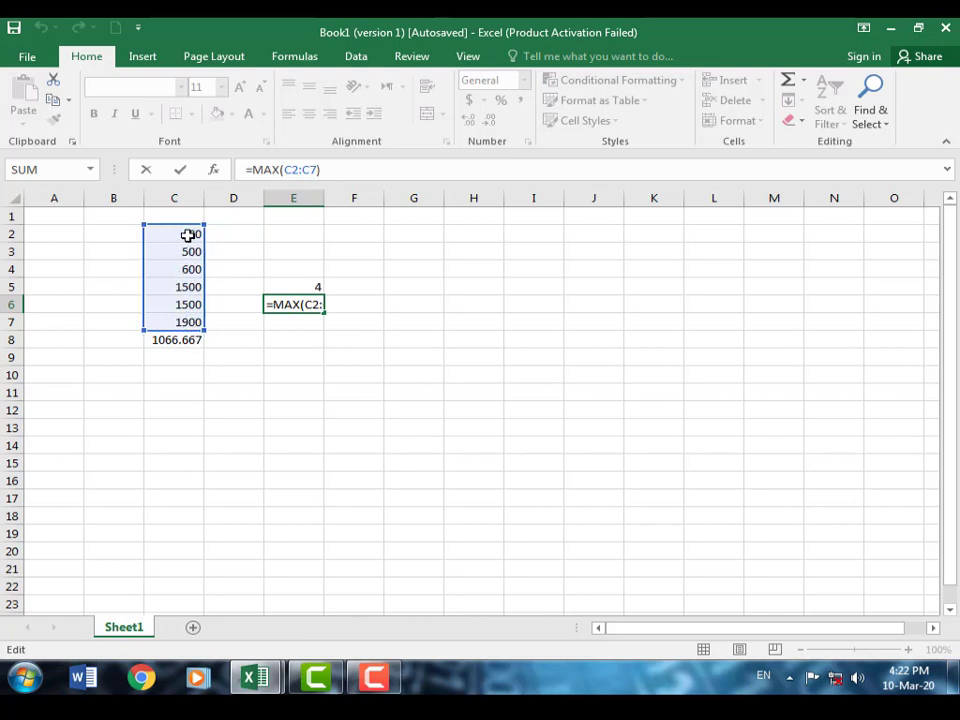
Insert the AutoSum Min function in cell H11 for the range C2:C7.
left_click(500, 388)
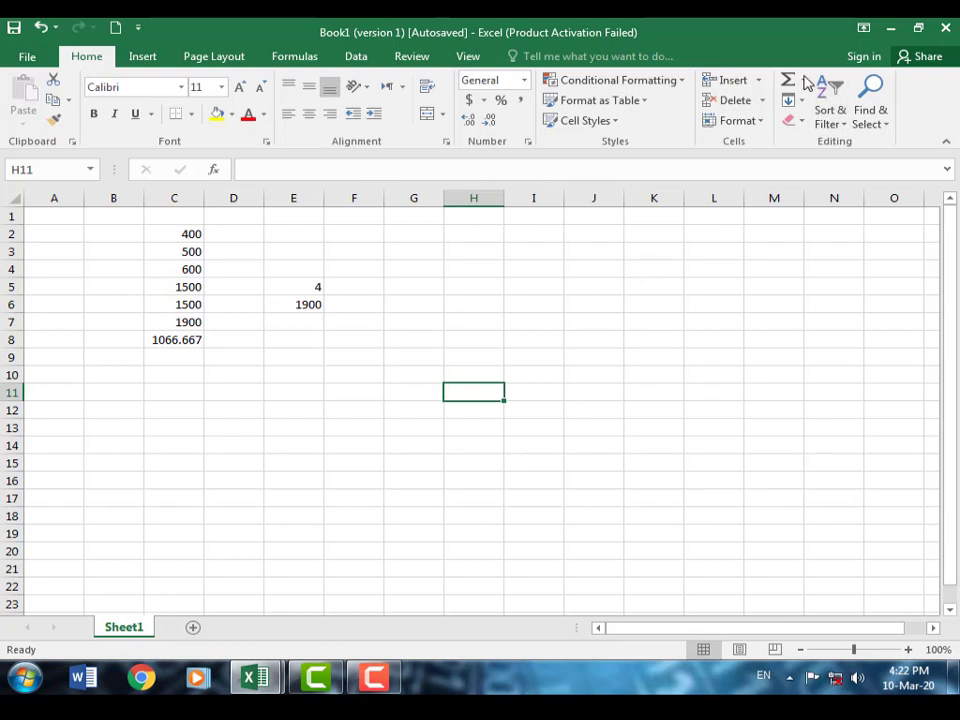
left_click(803, 80)
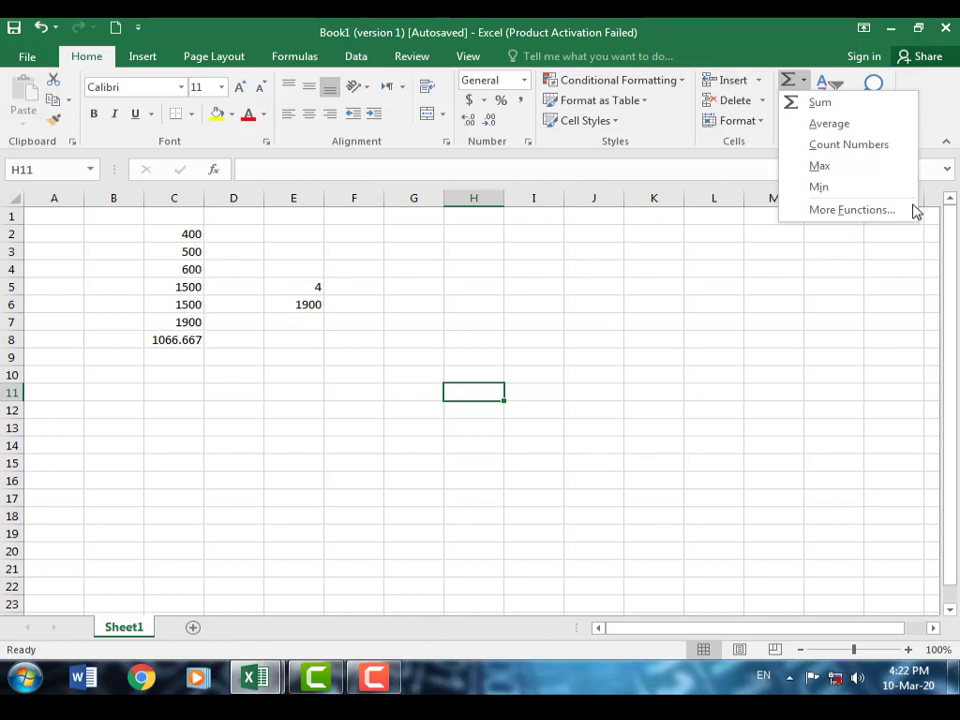
left_click(840, 190)
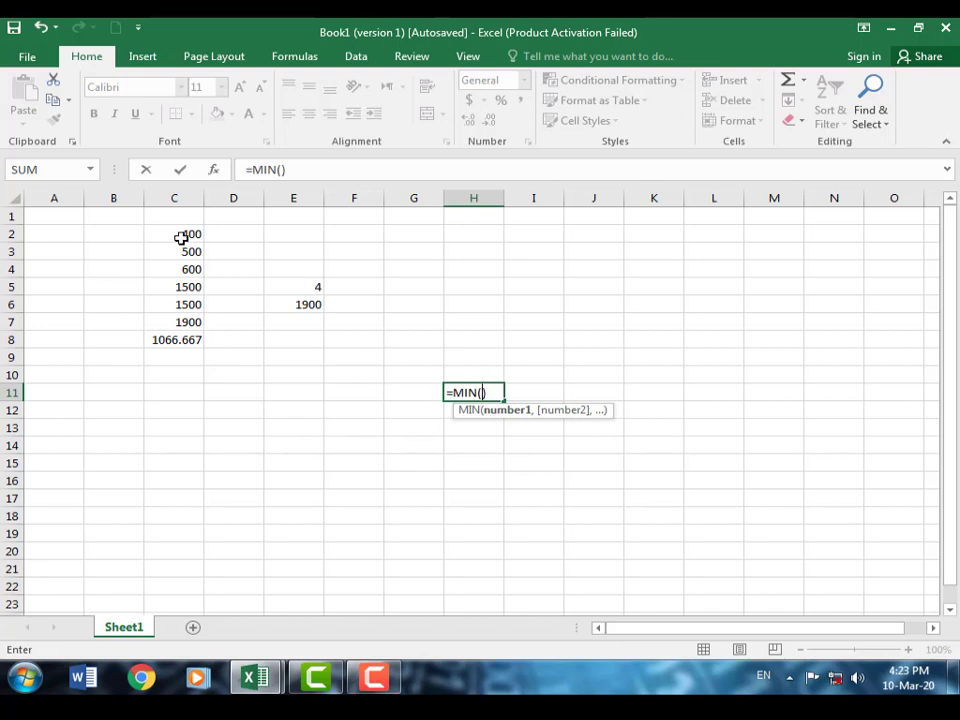
left_click_drag(182, 234, 189, 321)
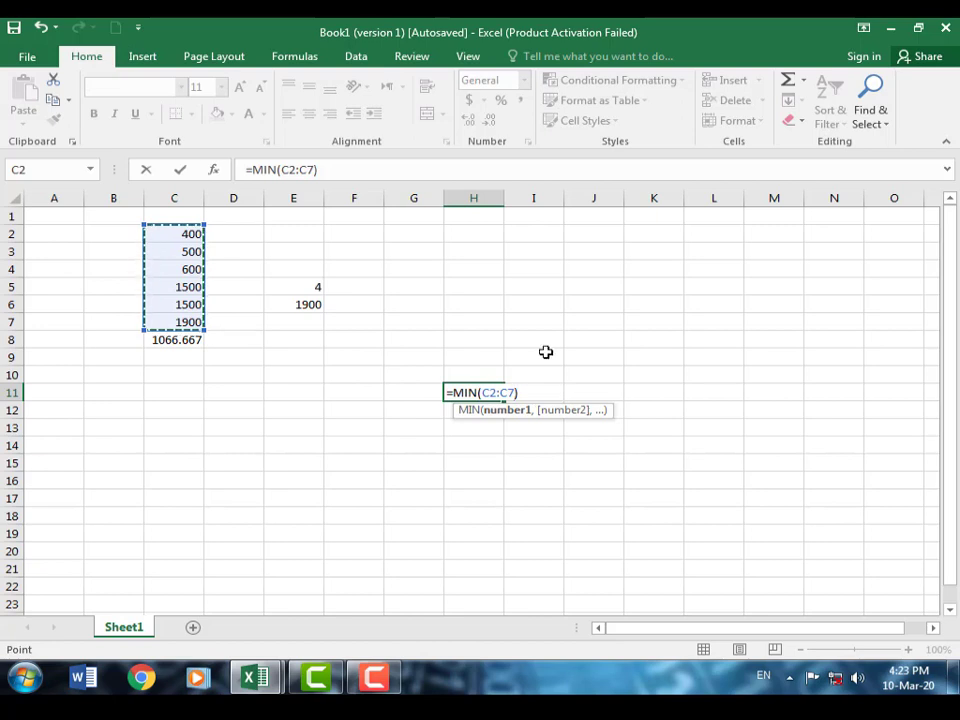
key("Return")
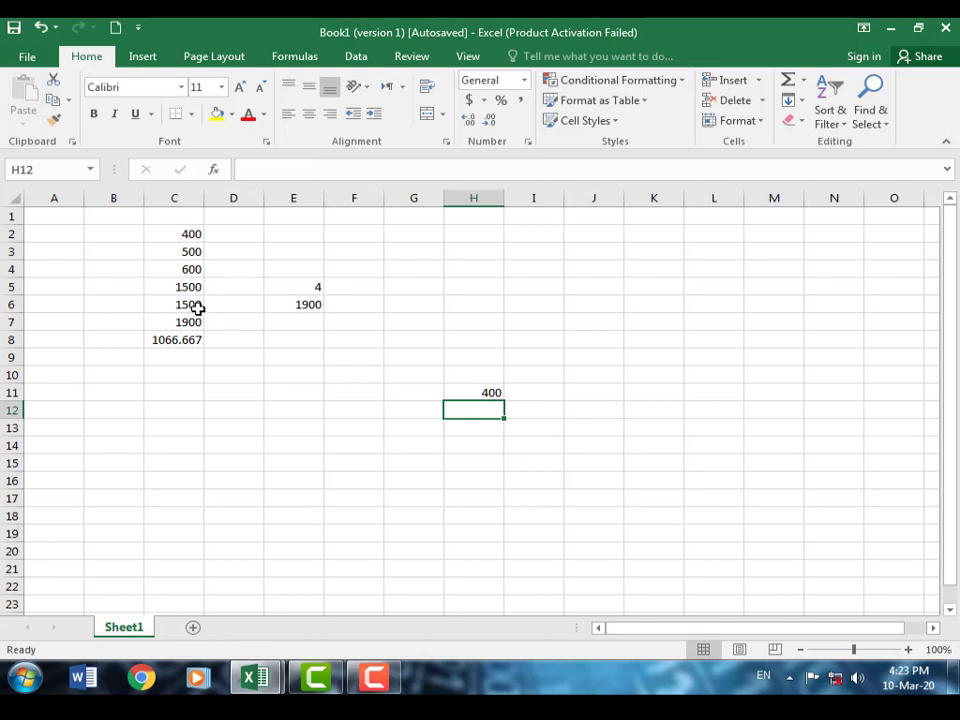
left_click(473, 393)
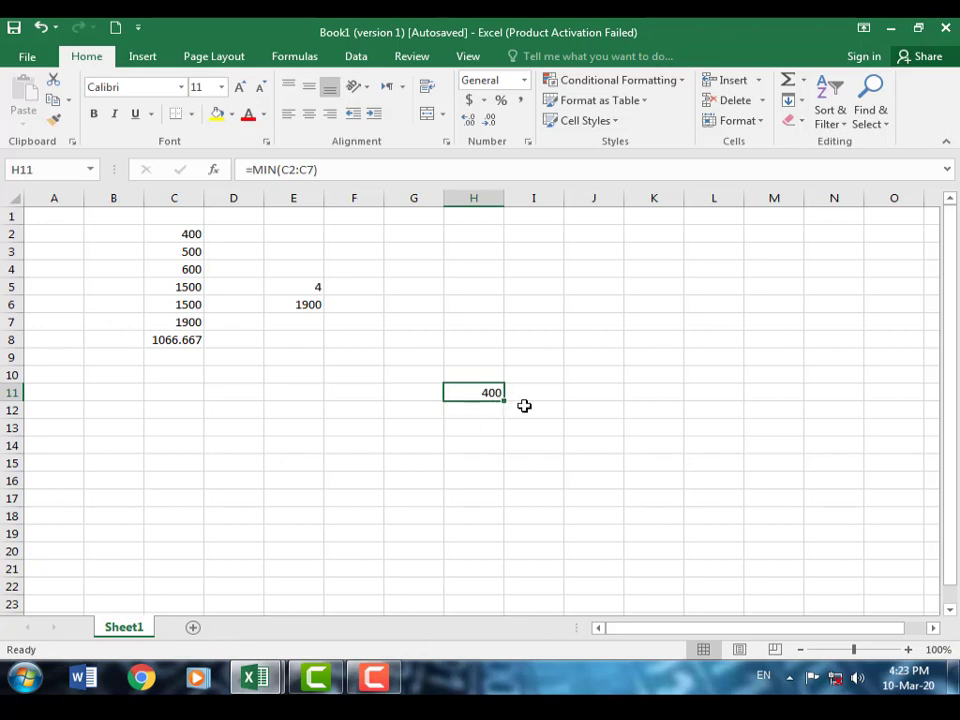
View the function arguments of the MIN formula in cell H11, leaving them without changes.
left_click(804, 82)
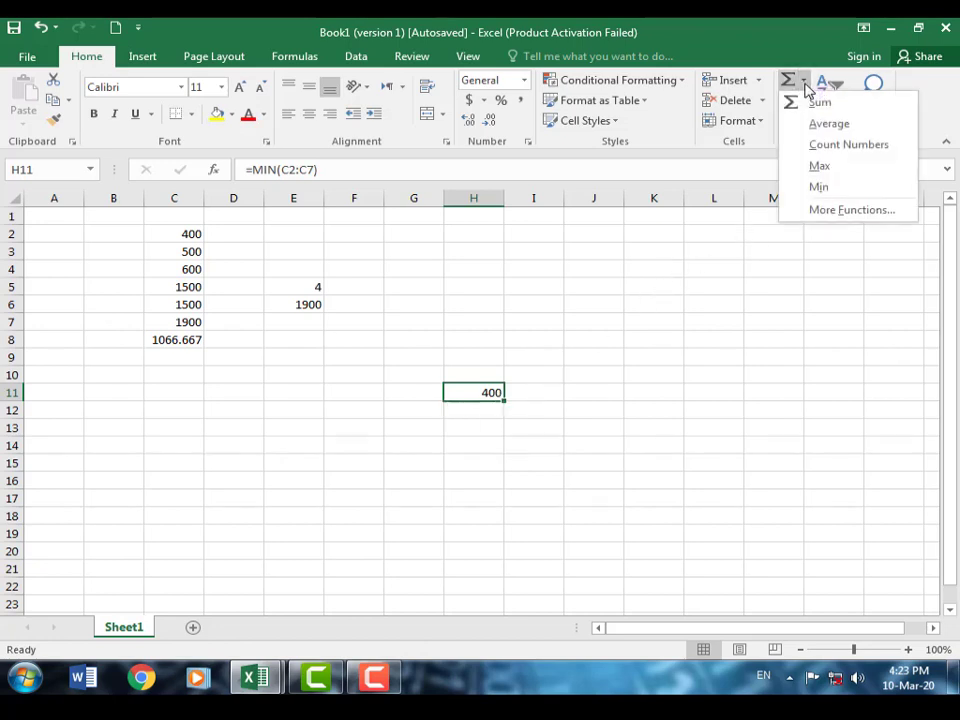
left_click(852, 212)
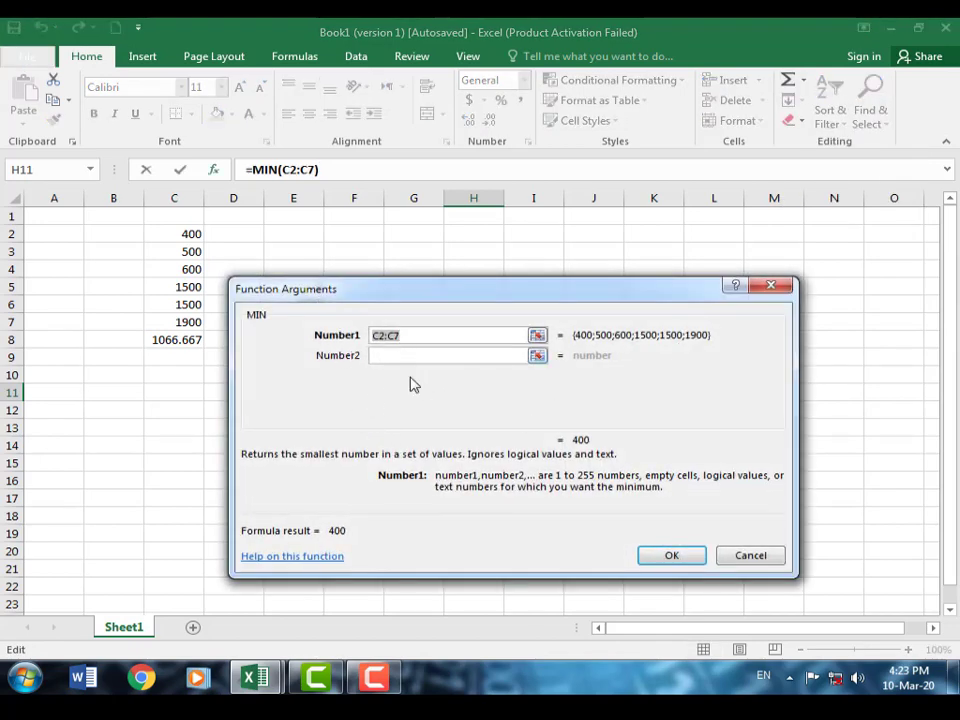
left_click(748, 556)
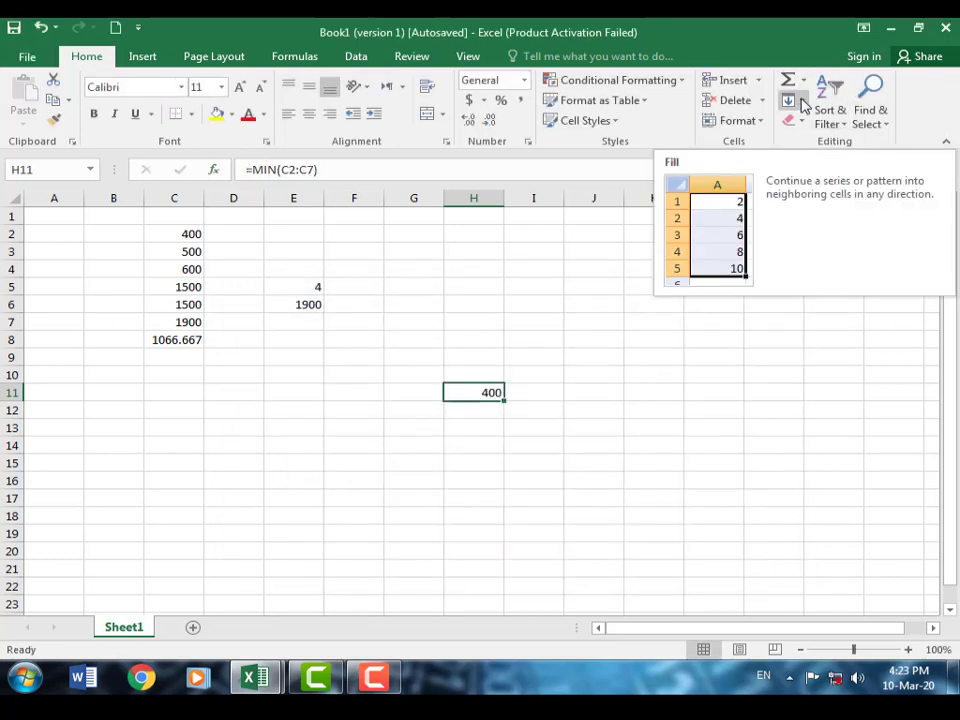
left_click(803, 104)
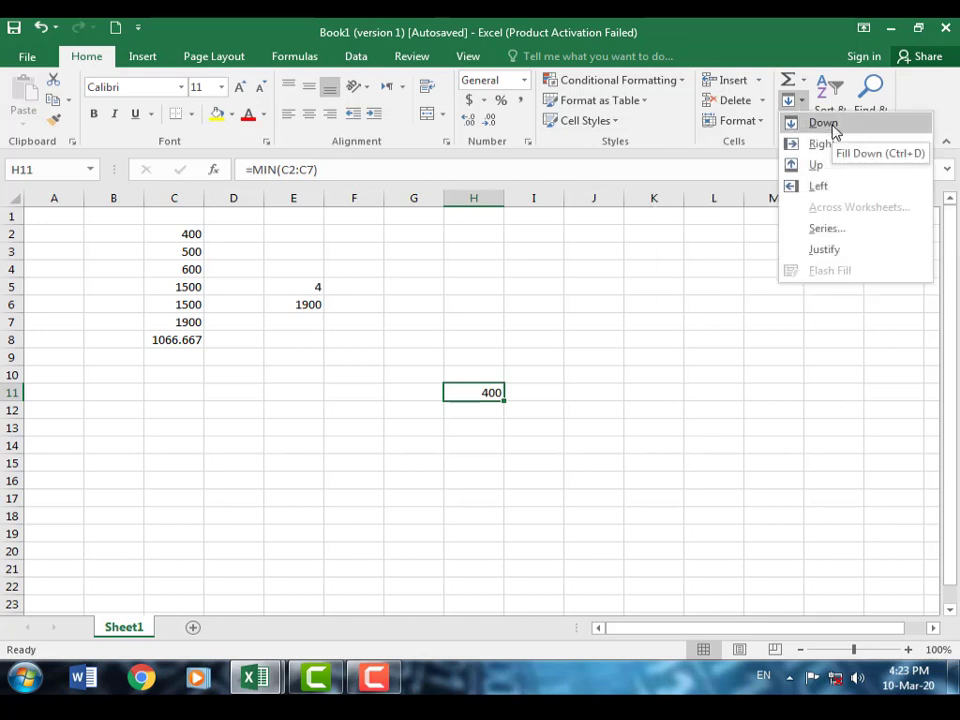
left_click(174, 232)
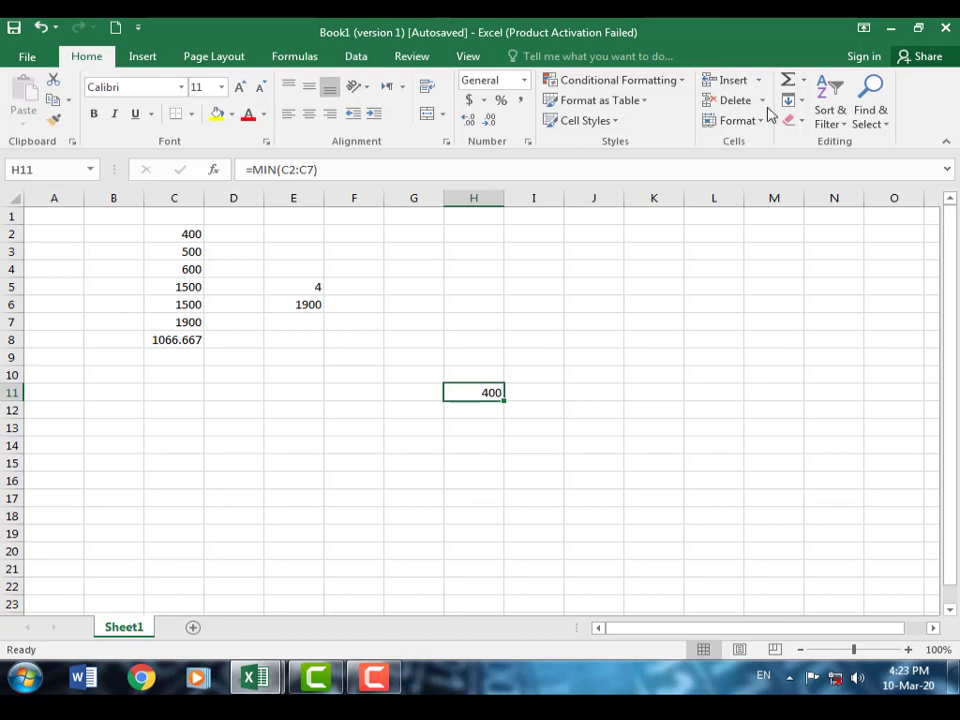
left_click(801, 103)
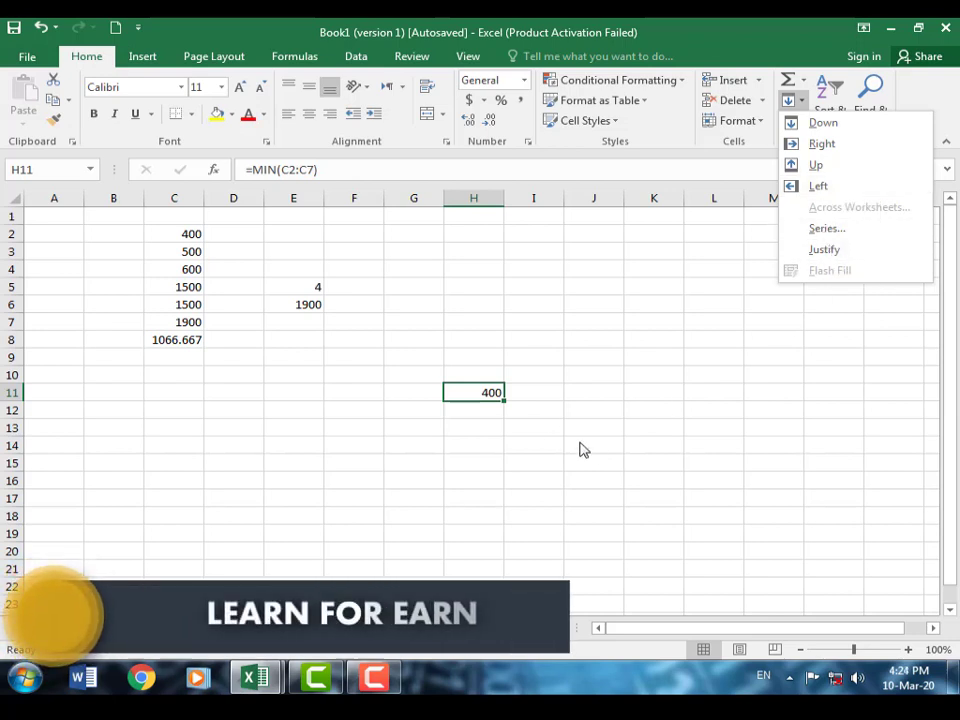
key("F9")
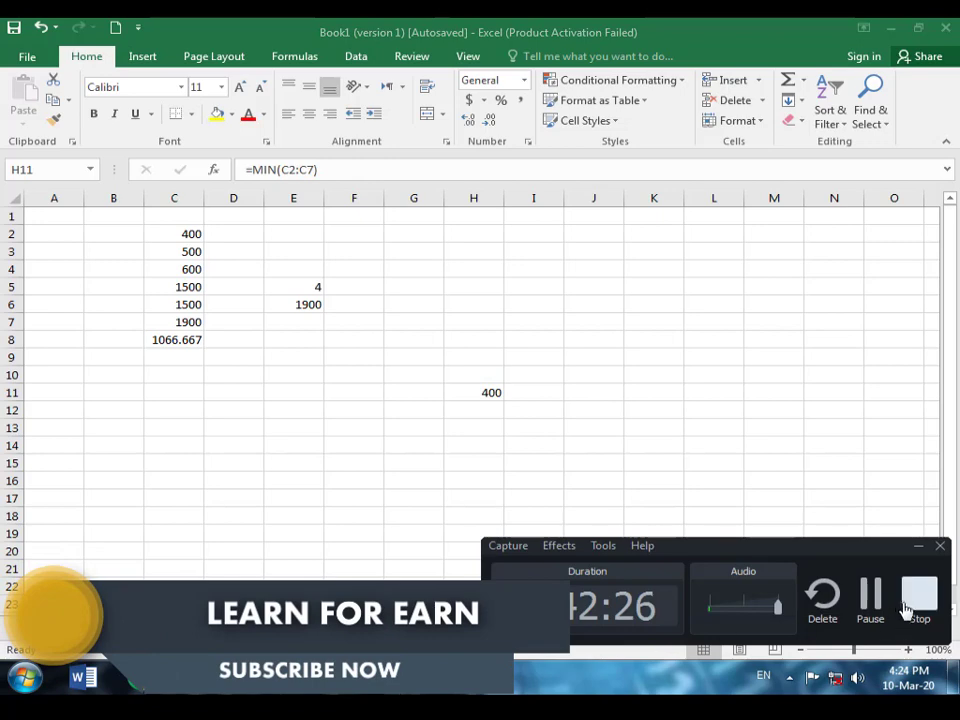
left_click(870, 598)
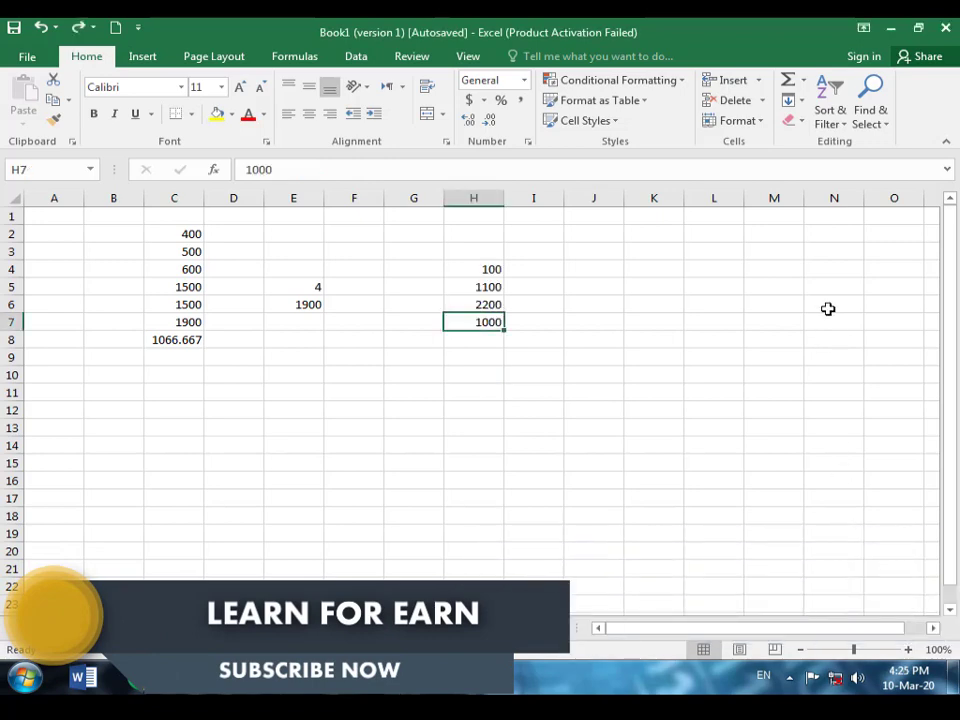
Try the Fill Up command on the empty cell H8 below the column H numbers.
left_click(803, 103)
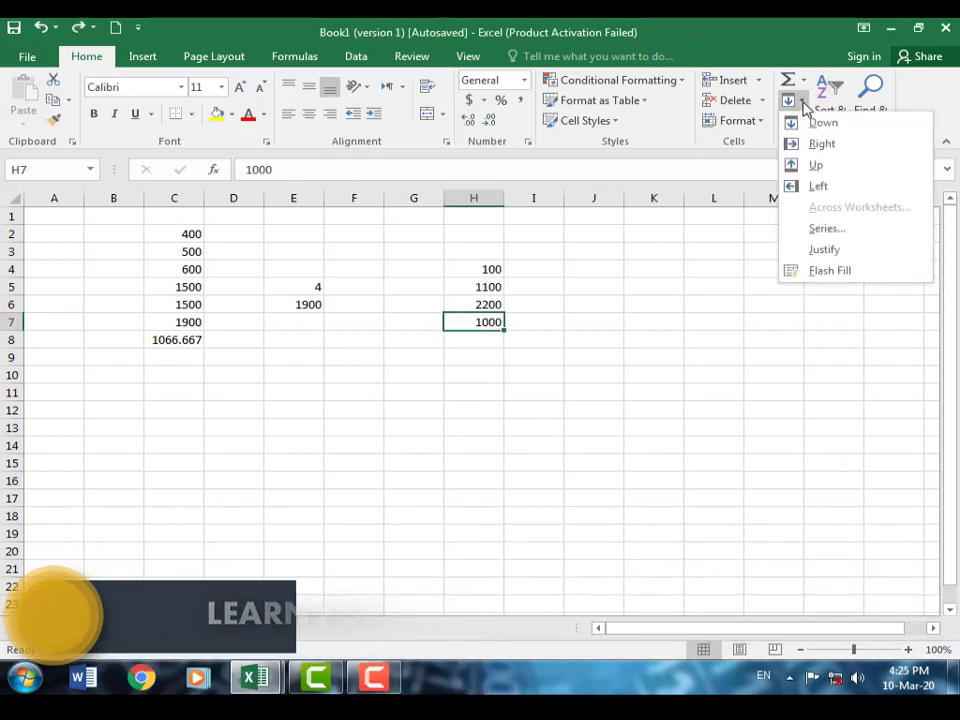
left_click(489, 341)
left_click(489, 341)
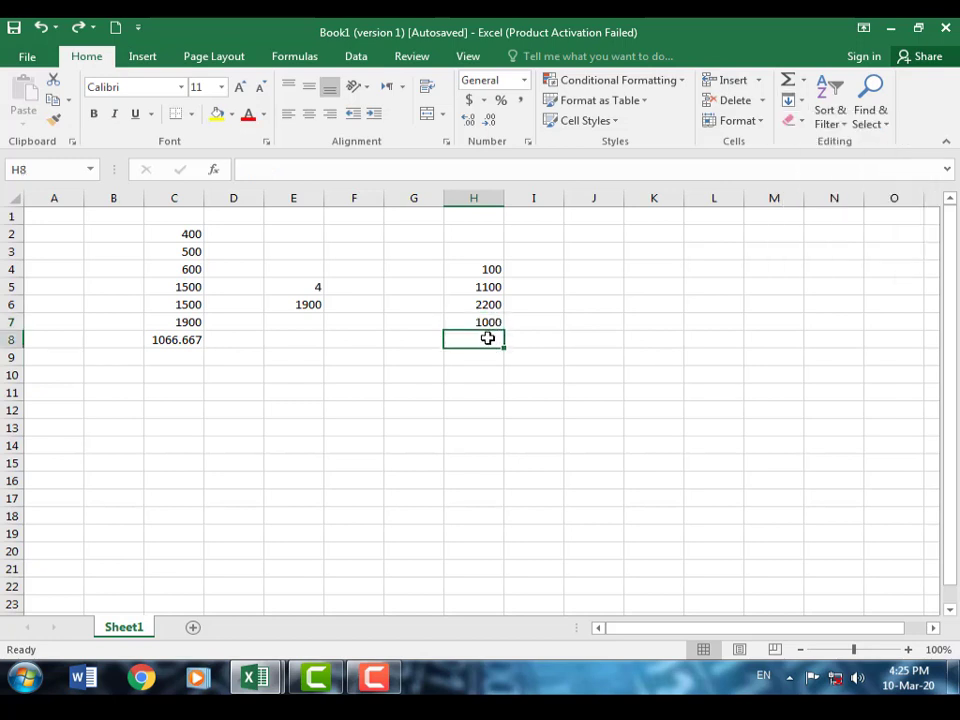
left_click(795, 102)
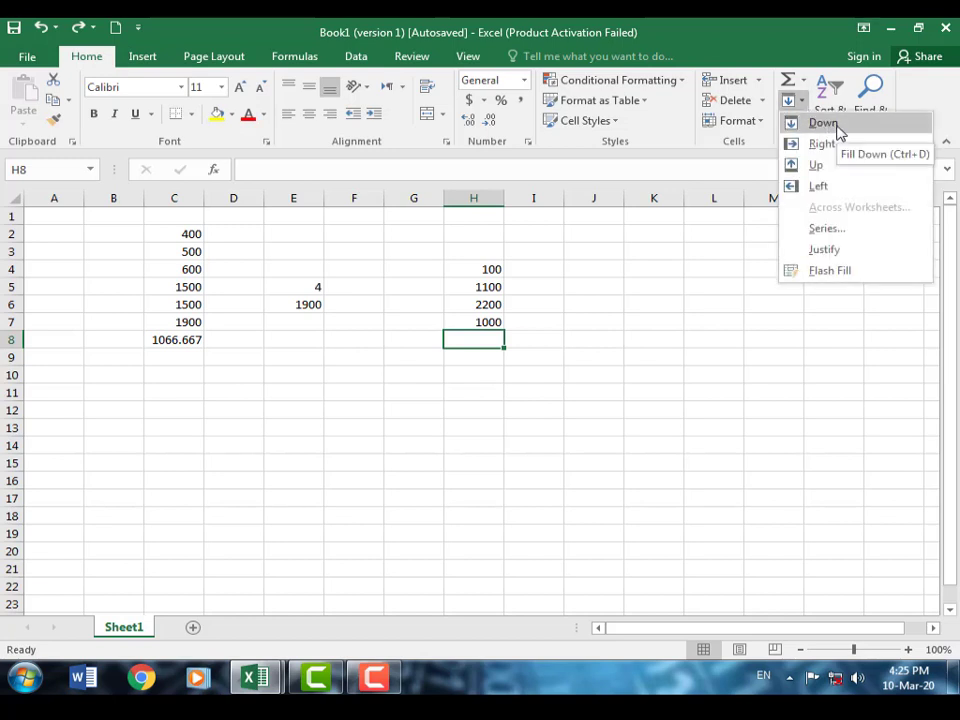
left_click(833, 170)
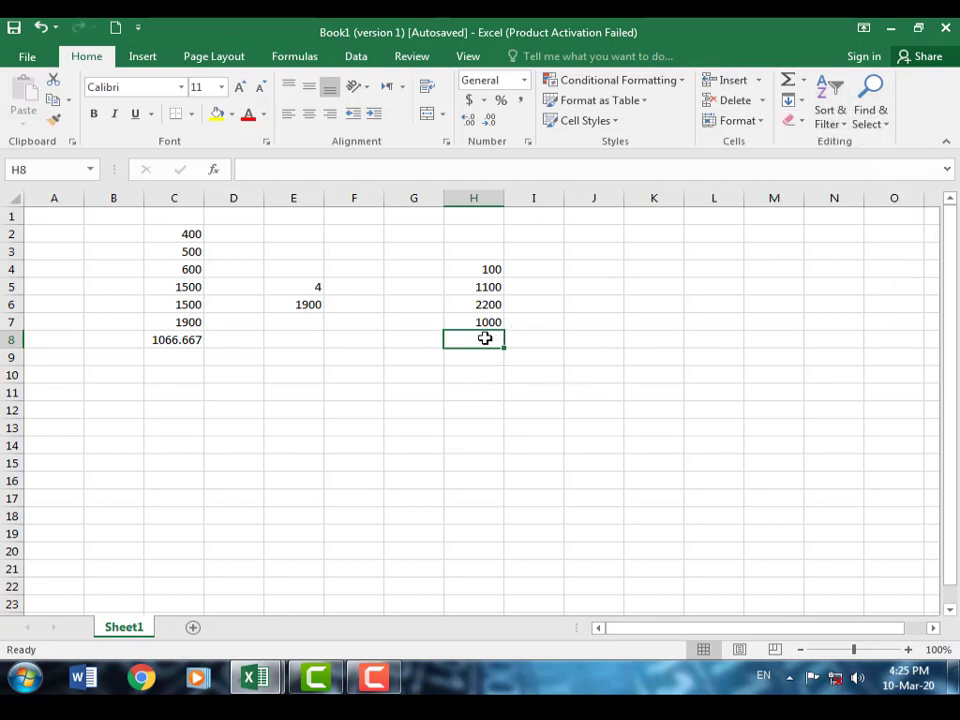
Fill the value of cell H7 down through cell H13.
left_click(488, 324)
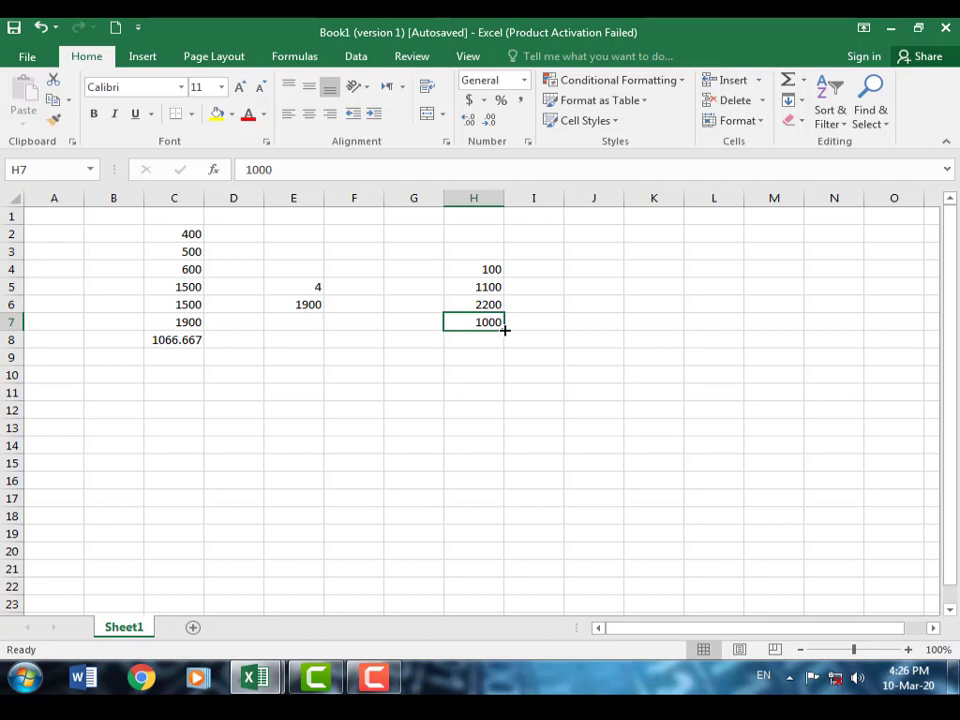
left_click_drag(505, 329, 505, 425)
left_click_drag(505, 429, 507, 433)
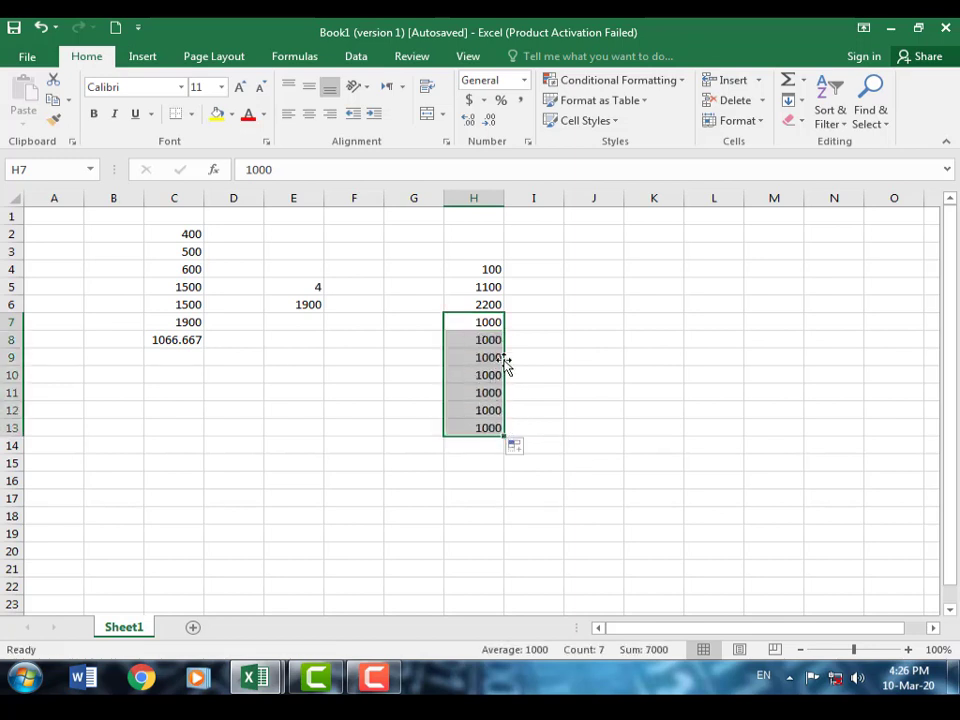
left_click(549, 338)
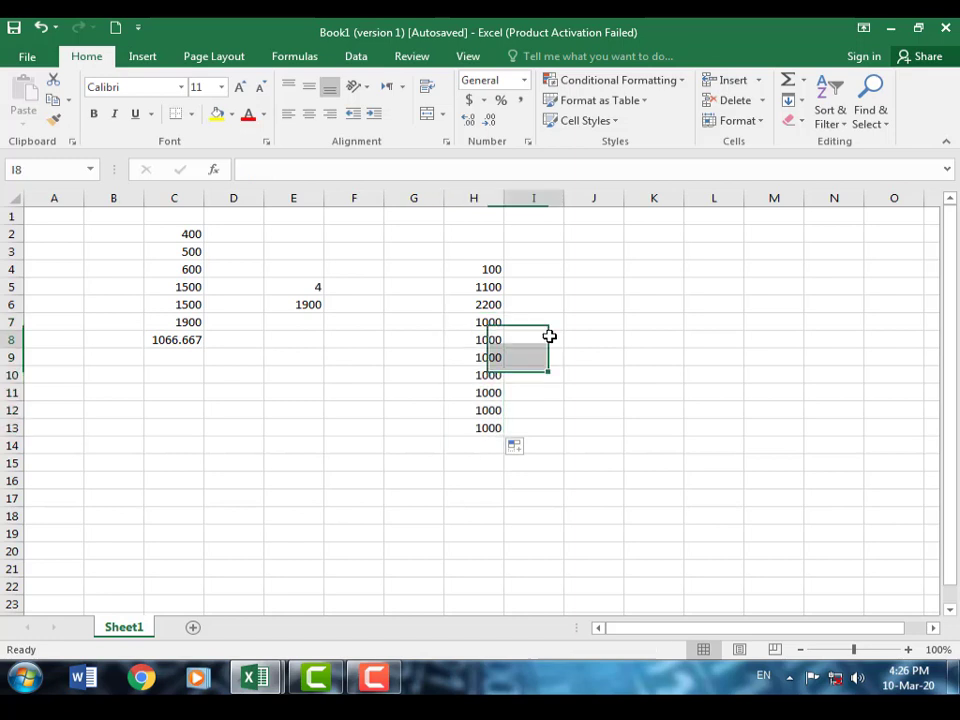
Fill the value of cell H6 right through K6 and left through F6.
left_click(498, 308)
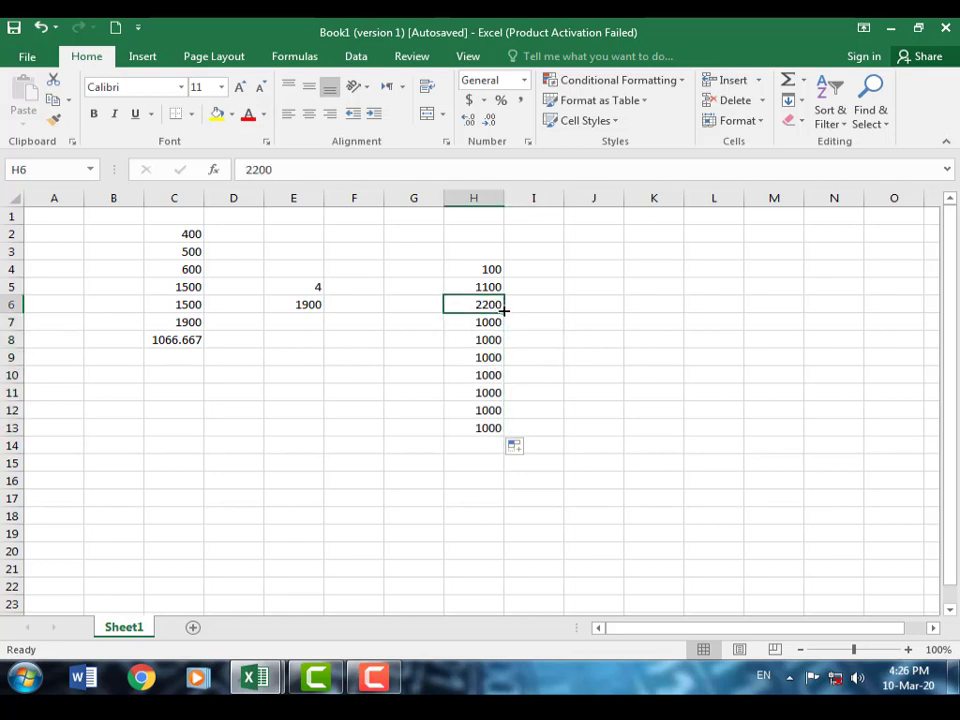
left_click_drag(505, 311, 681, 317)
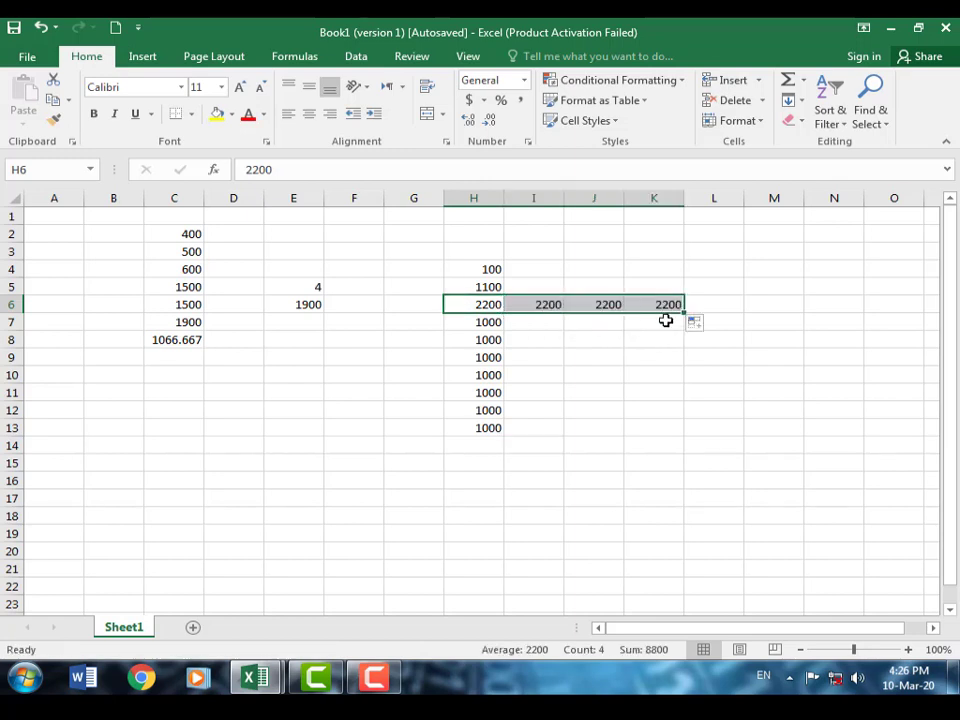
left_click(453, 305)
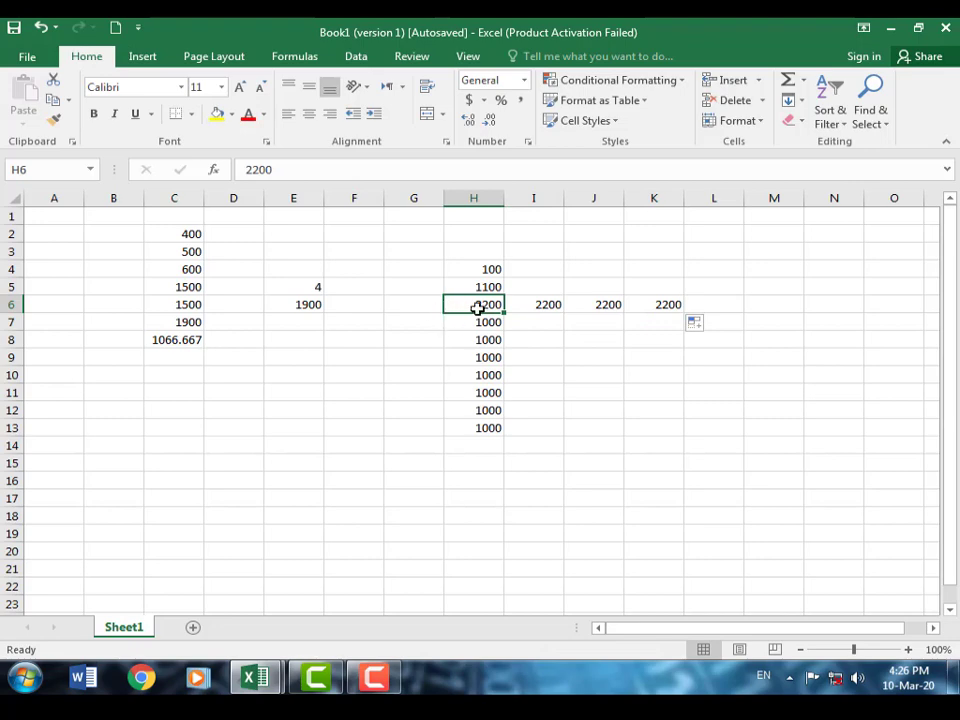
left_click_drag(505, 313, 356, 313)
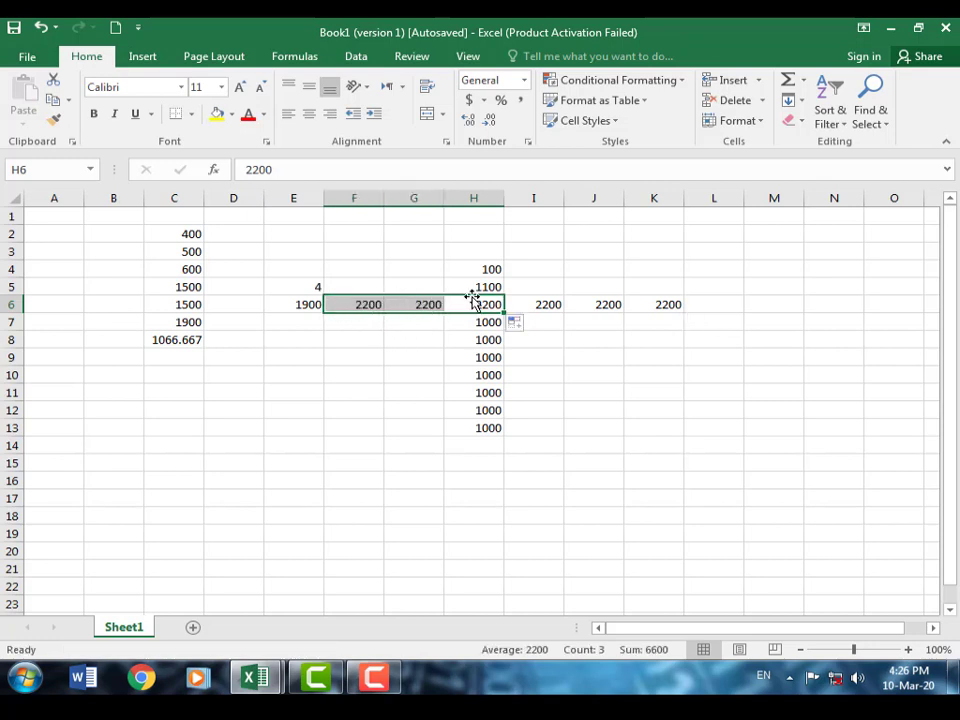
Fill the value of cell G6 up through cell G2.
left_click(417, 309)
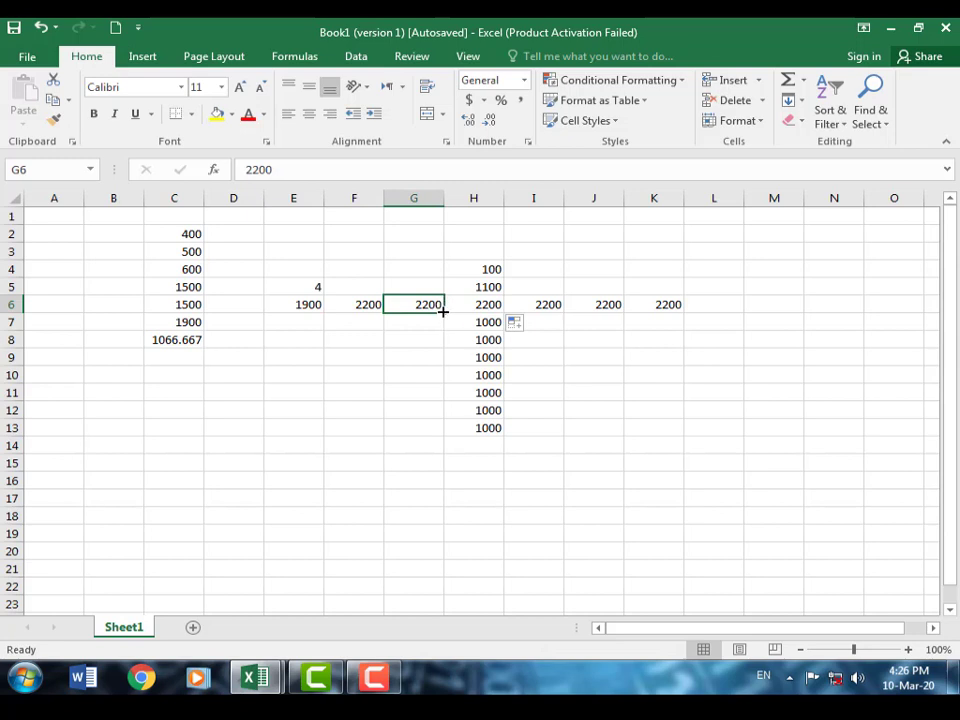
left_click_drag(443, 312, 437, 229)
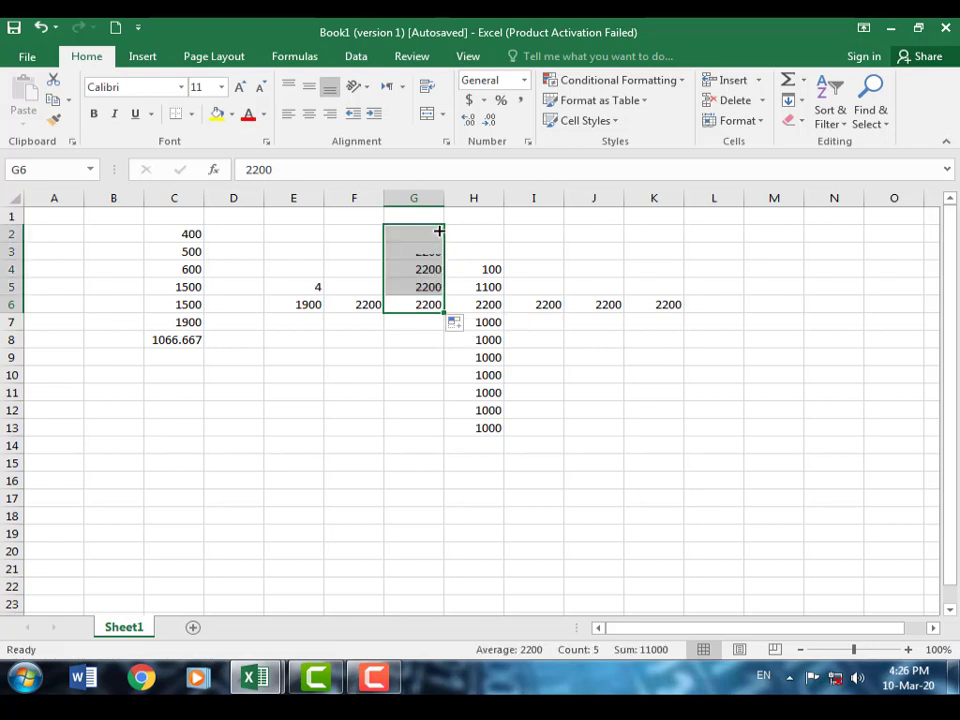
left_click(433, 452)
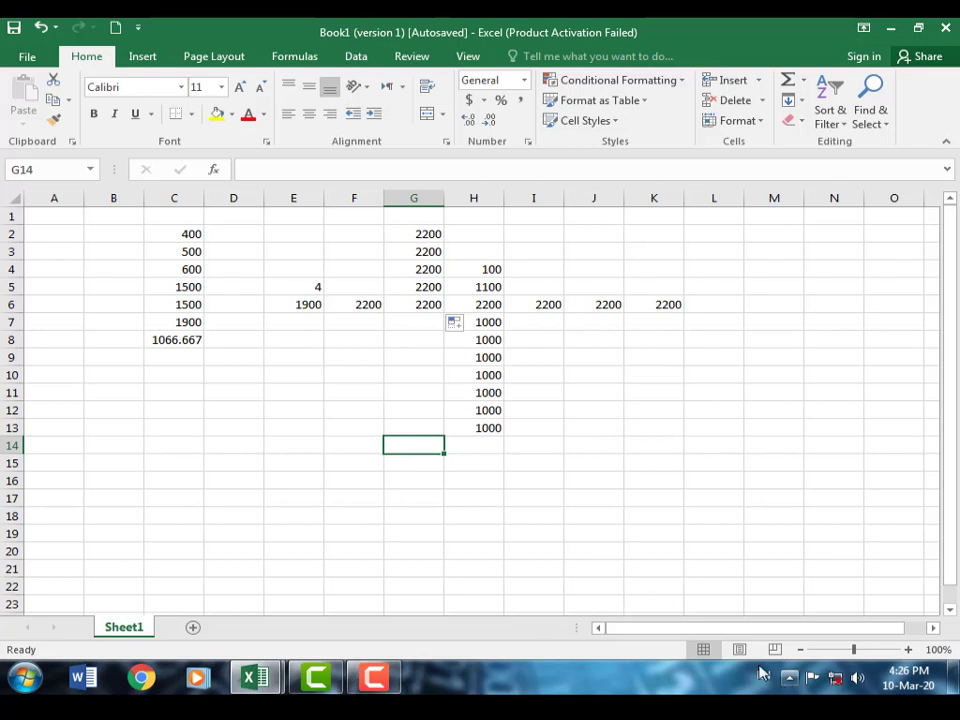
left_click(390, 676)
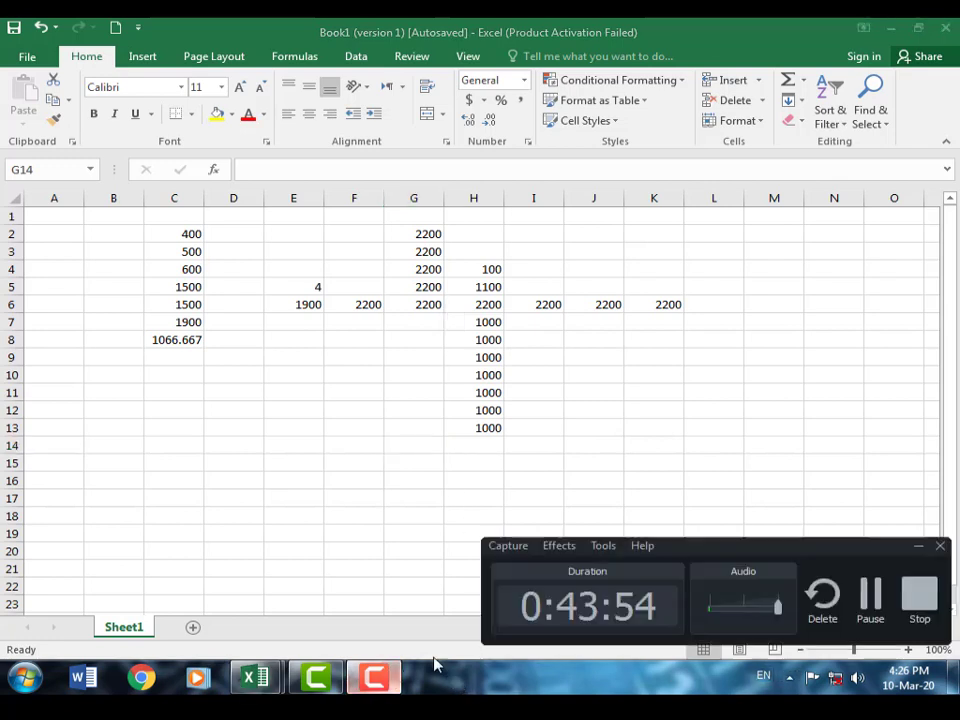
left_click(867, 599)
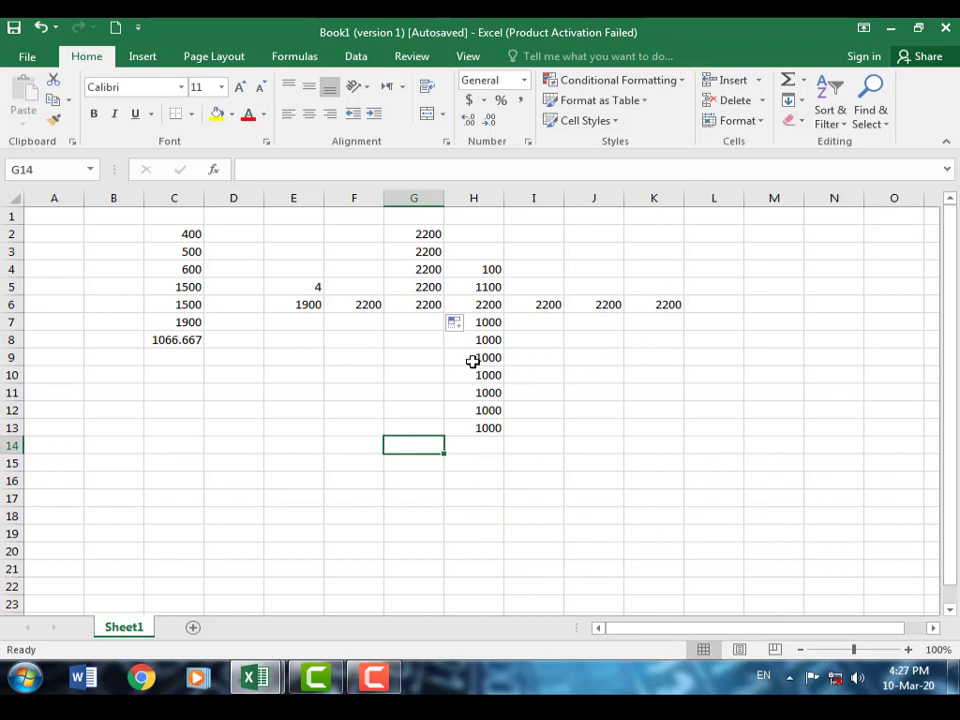
Clear everything, both content and formatting, from cell E6 containing the MAX formula.
left_click(480, 323)
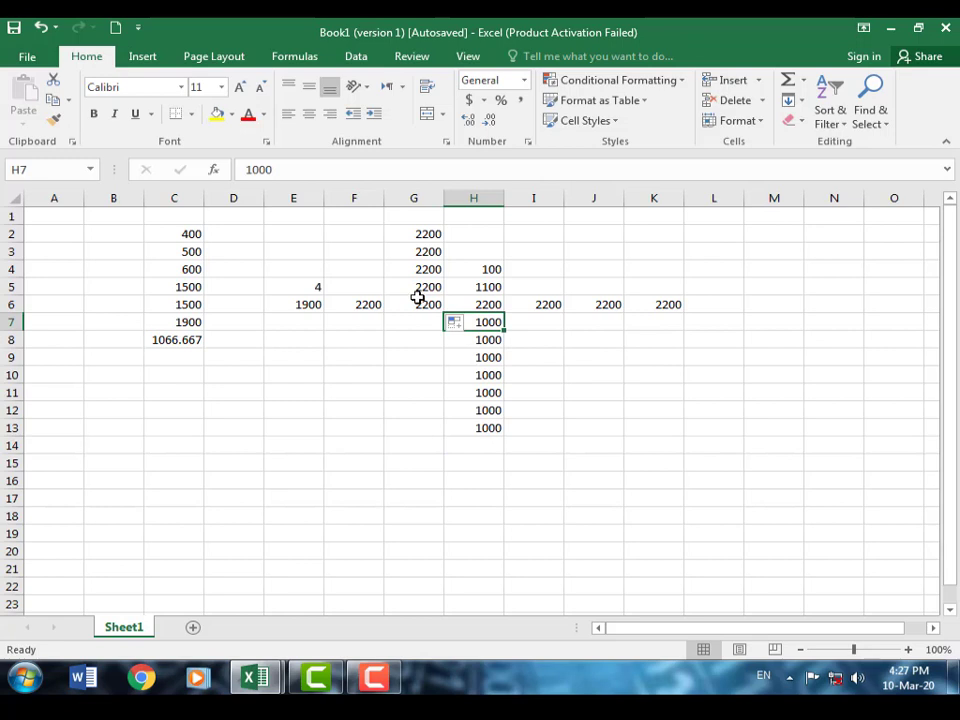
left_click(419, 289)
left_click(365, 311)
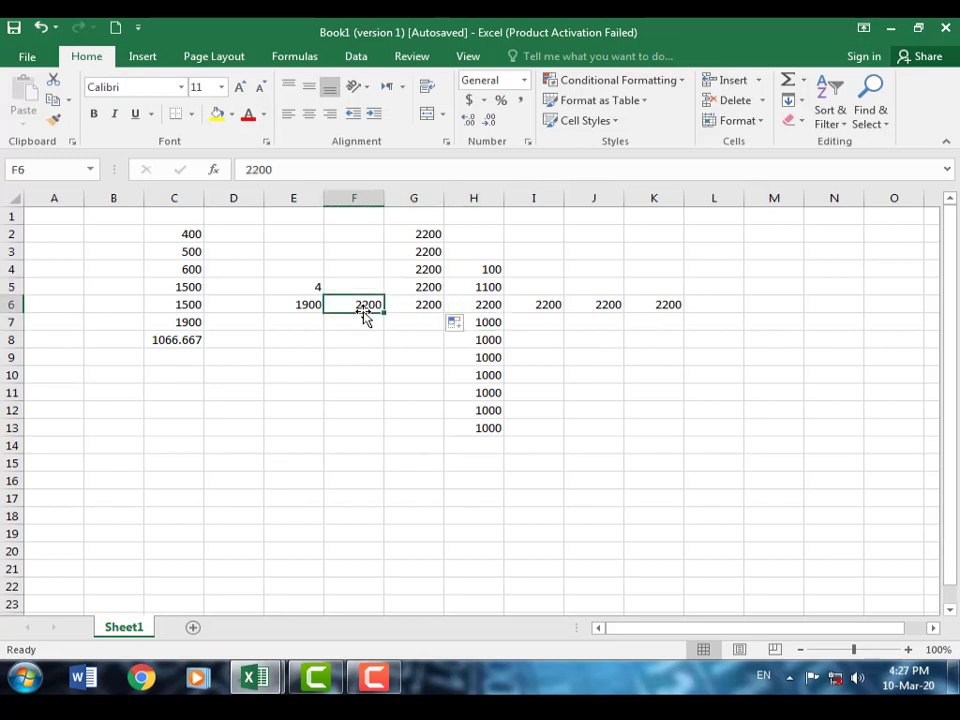
left_click(310, 310)
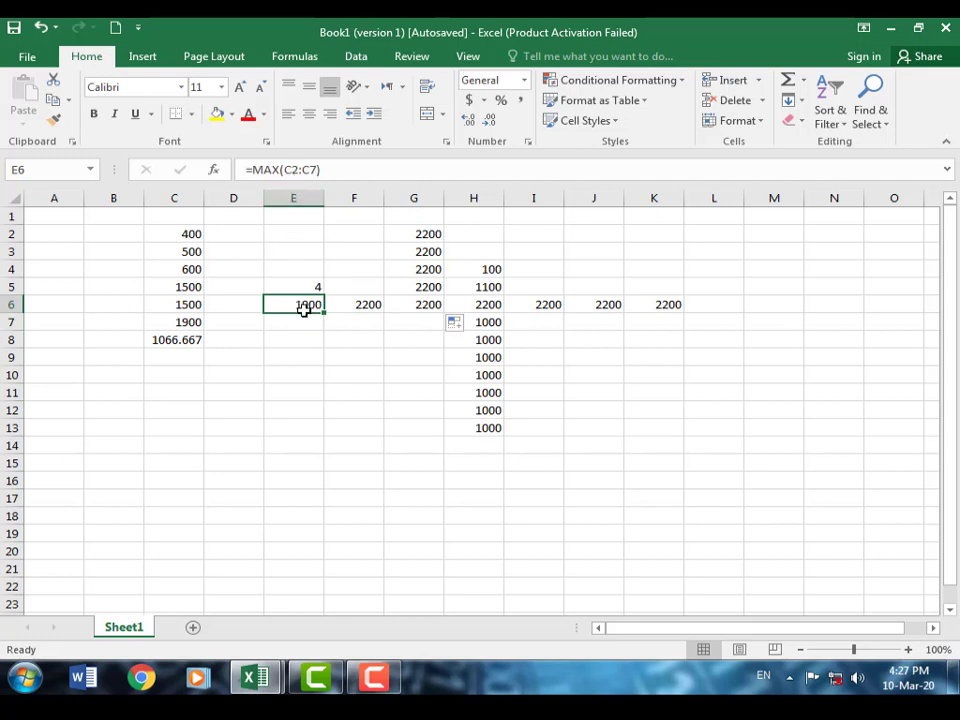
left_click(798, 121)
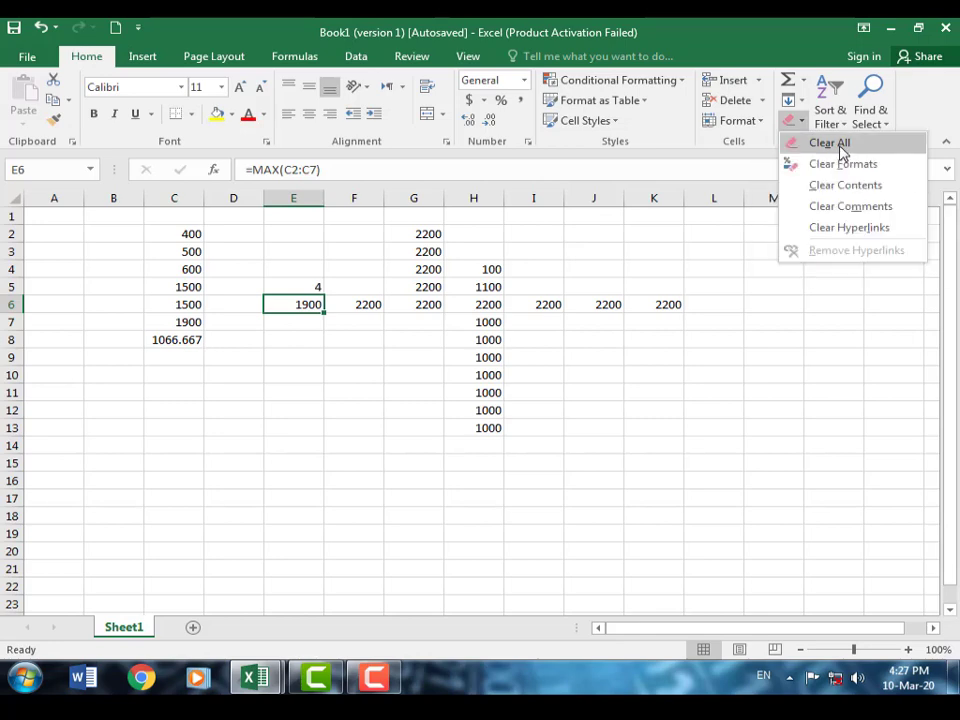
left_click(842, 151)
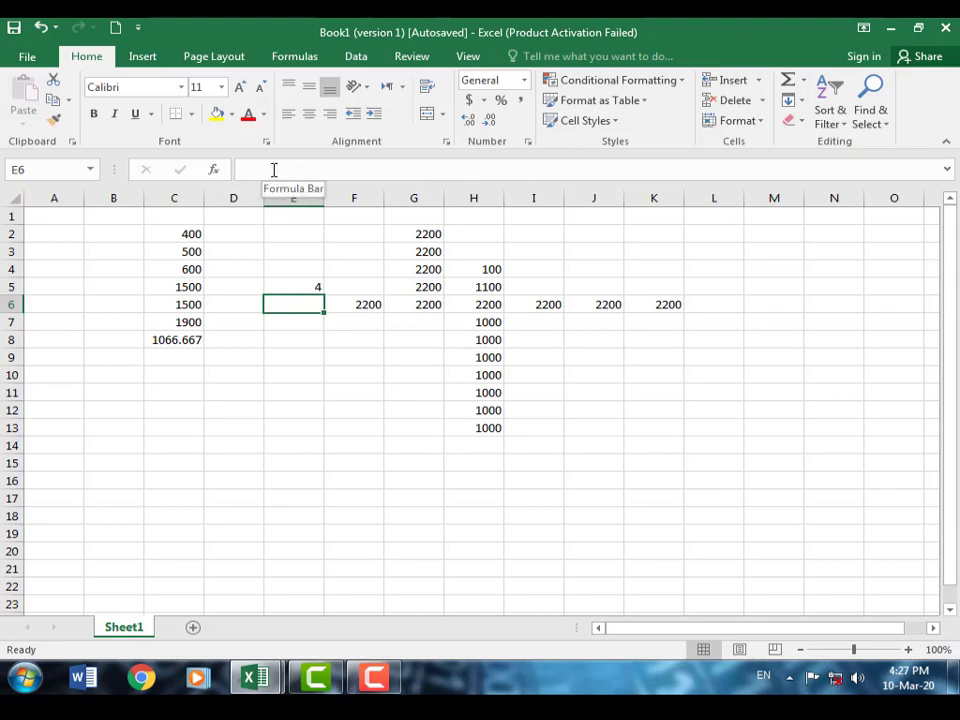
Clear only the contents of cell F6.
left_click(370, 305)
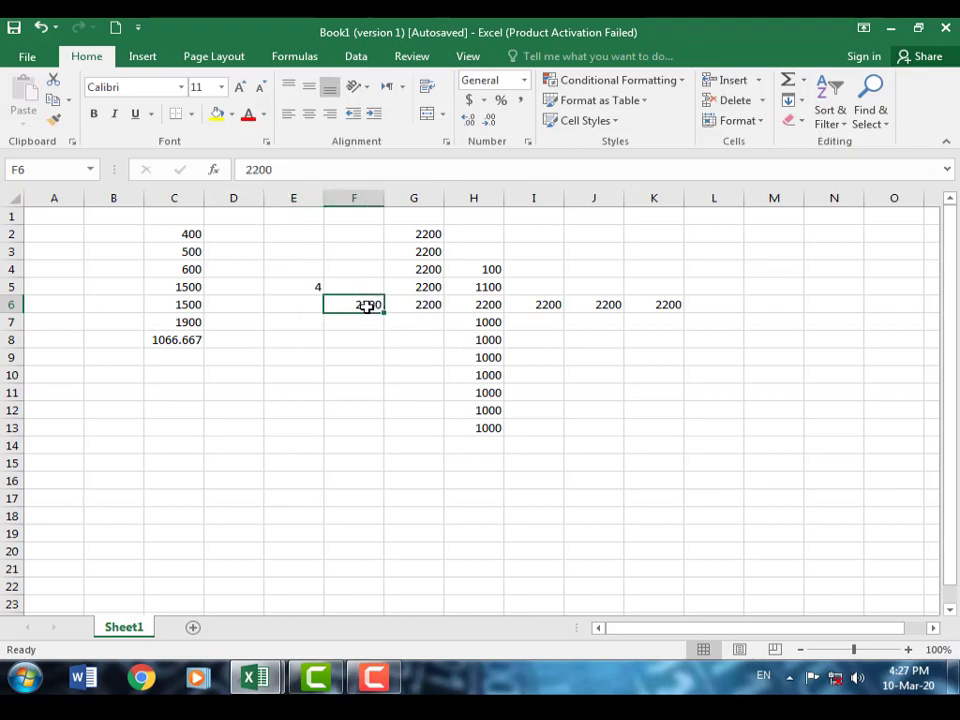
left_click(800, 122)
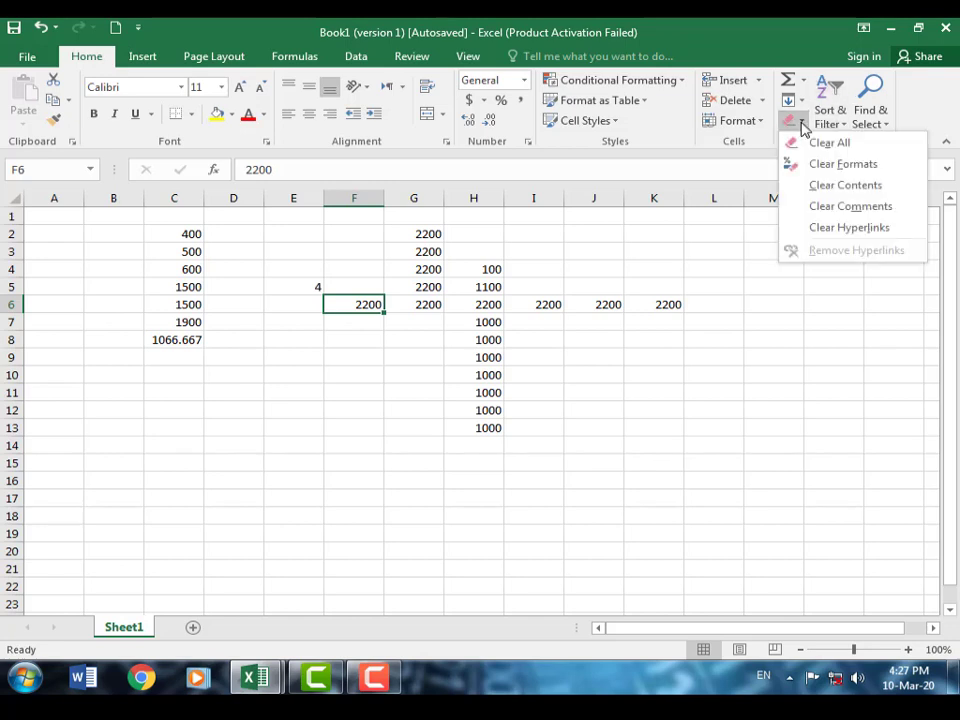
left_click(843, 186)
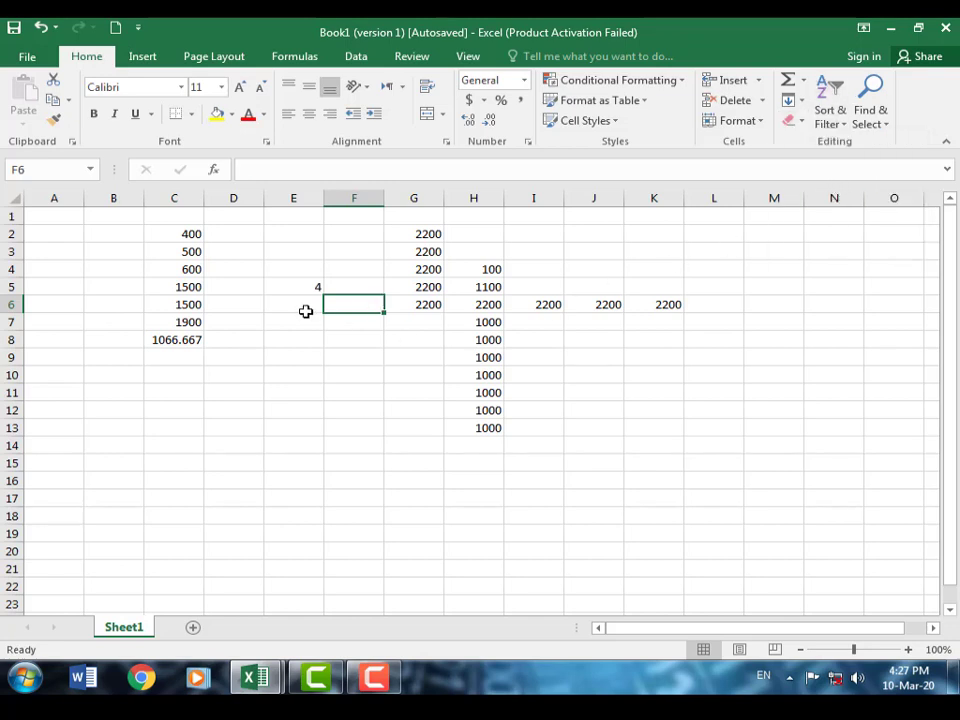
Format cell G6 with a blue font color and a dark gray fill.
left_click(800, 122)
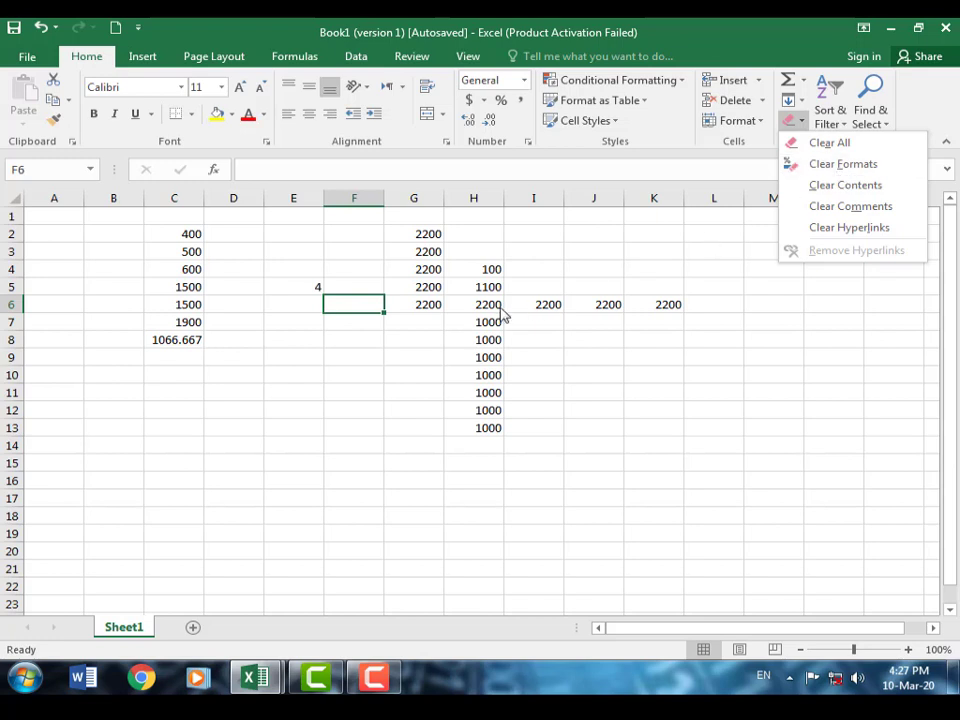
left_click(420, 303)
left_click(421, 306)
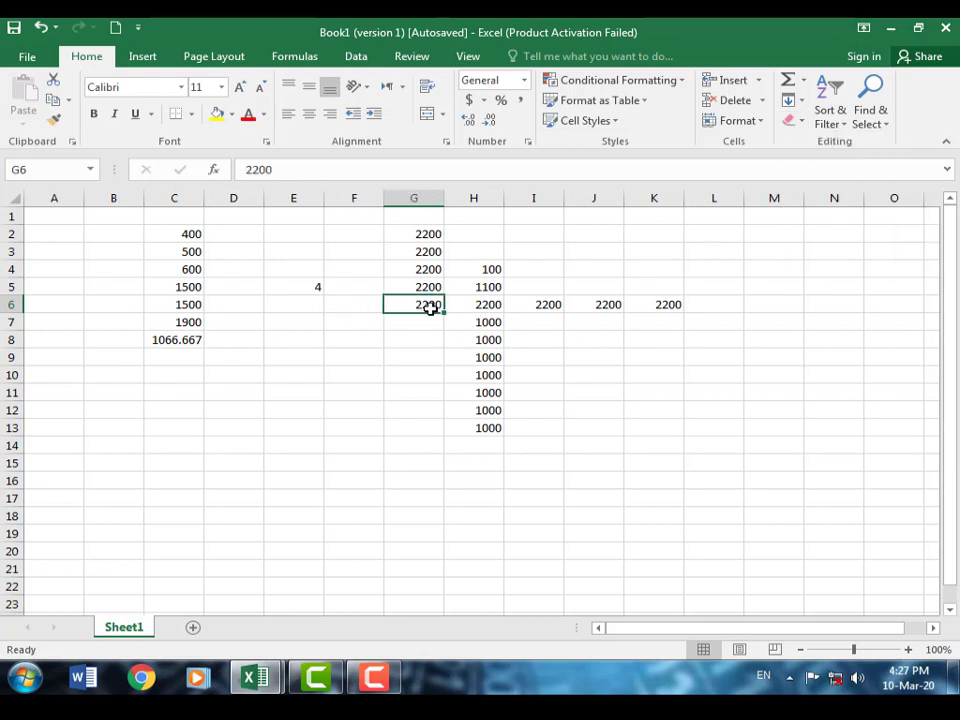
left_click(263, 115)
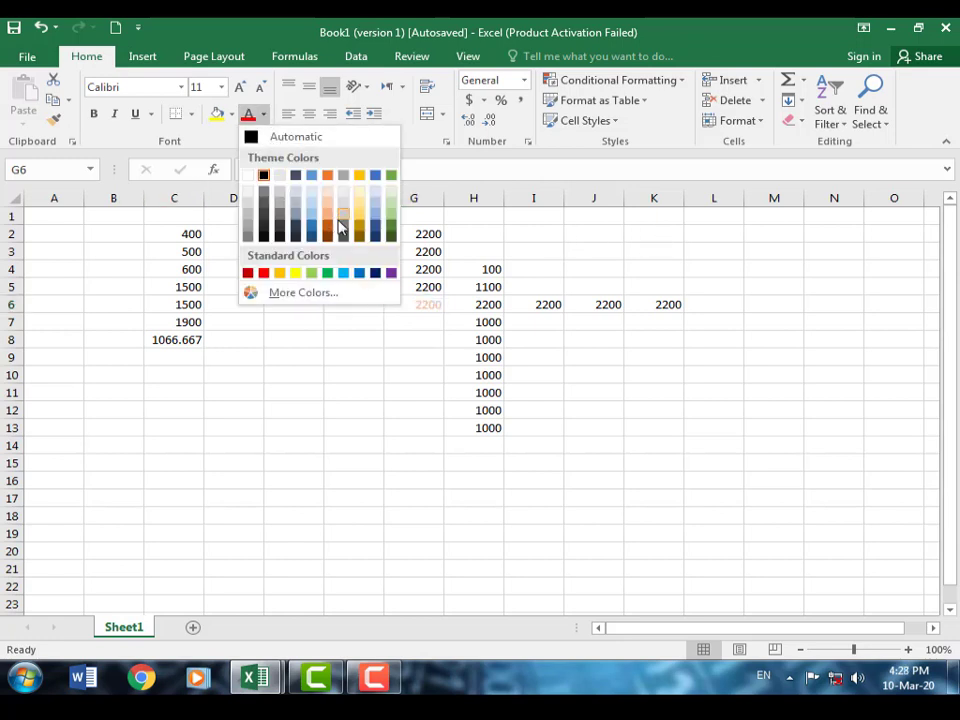
left_click(311, 229)
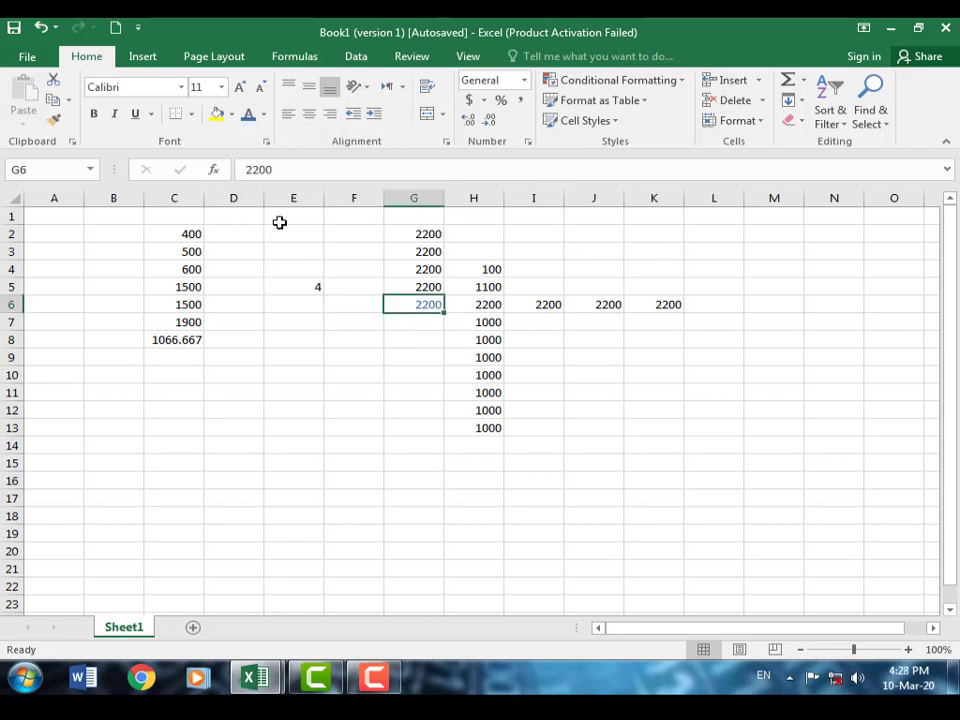
left_click(231, 115)
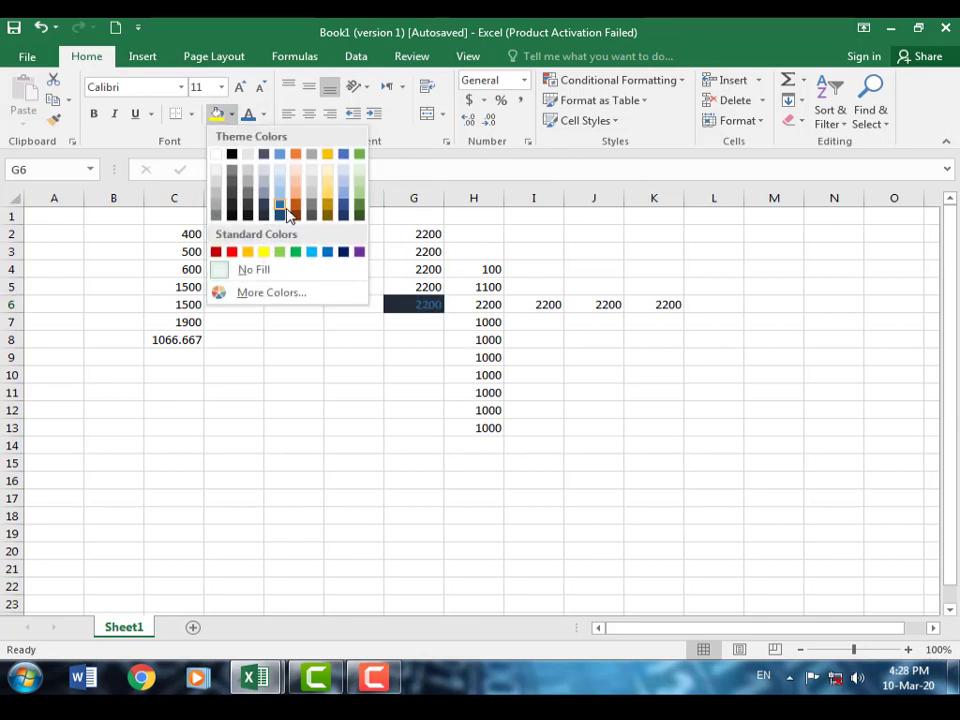
left_click(310, 210)
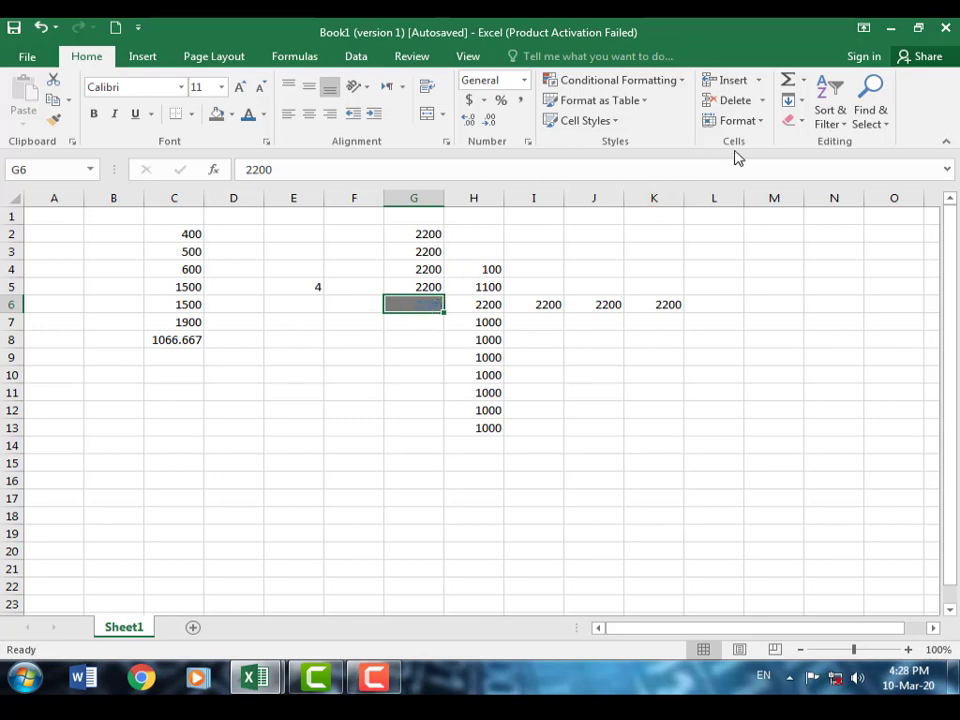
Clear only the formatting from cell G6, keeping its value.
left_click(802, 121)
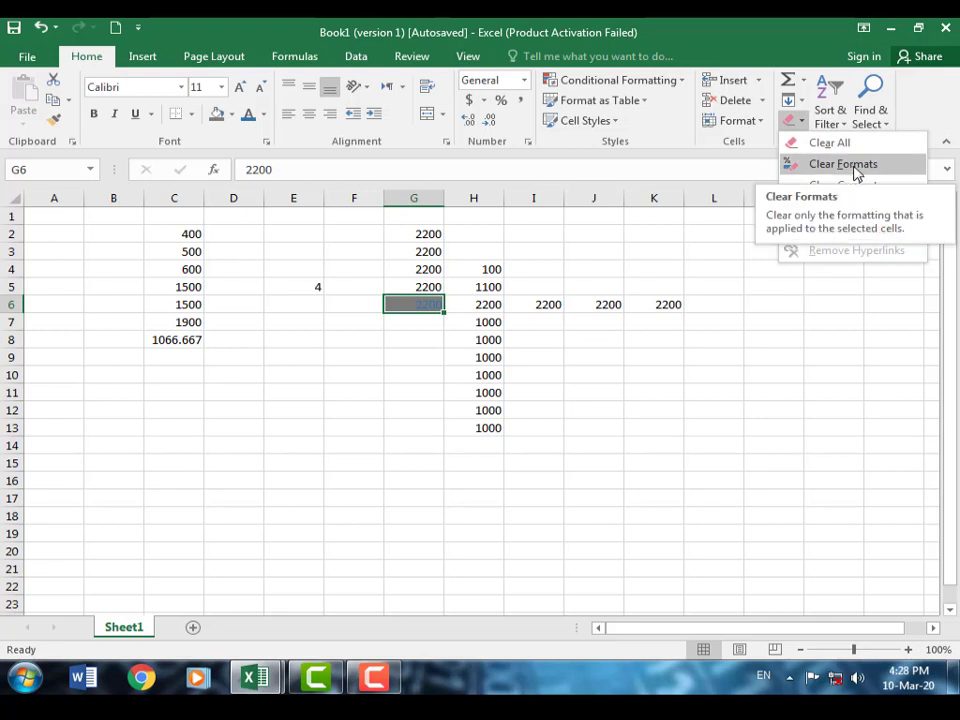
left_click(853, 166)
key("Down")
key("Down")
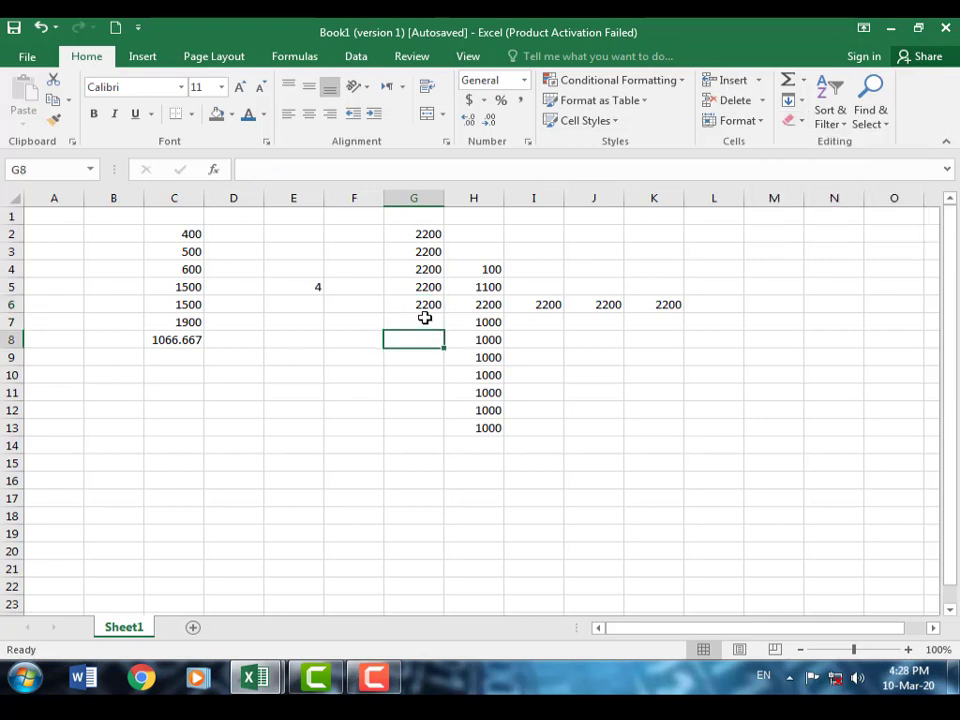
Apply the Clear Hyperlinks command to cell G6.
left_click(426, 305)
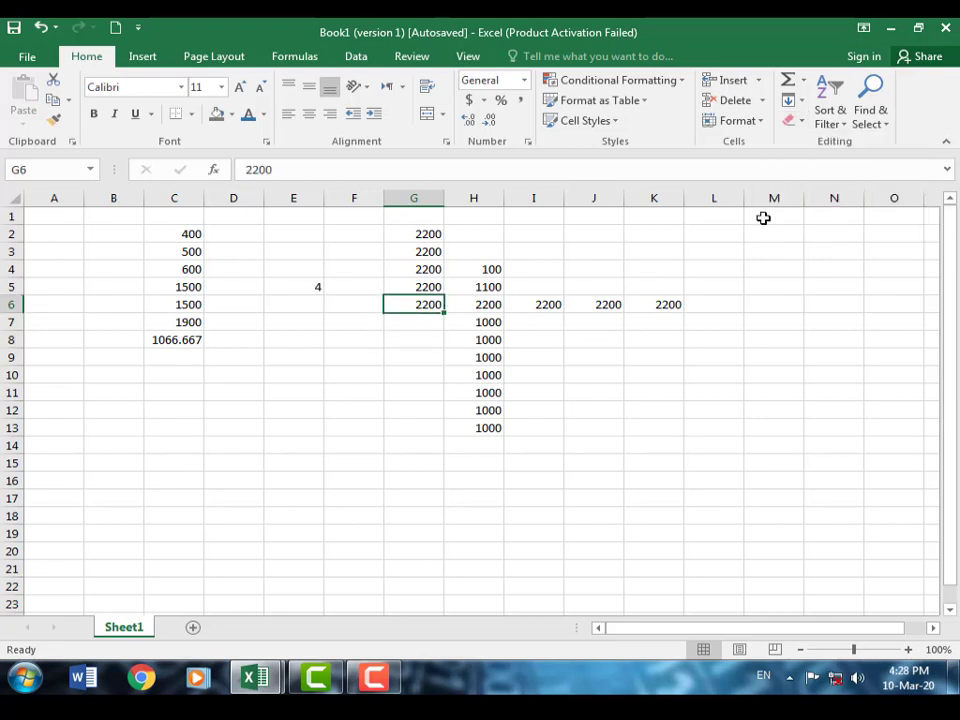
left_click(803, 122)
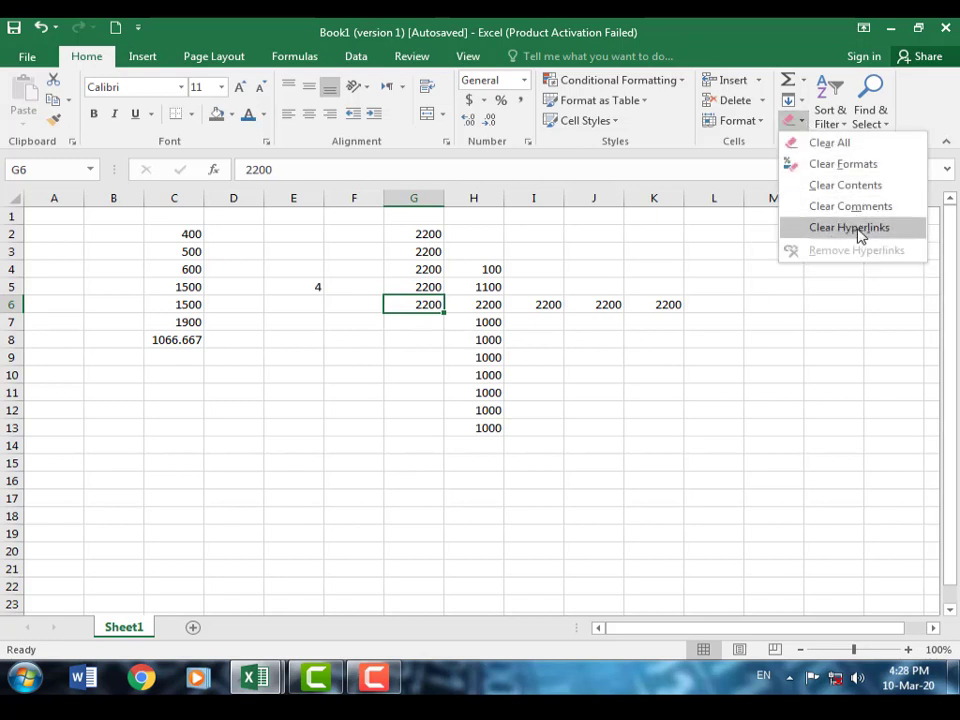
left_click(863, 229)
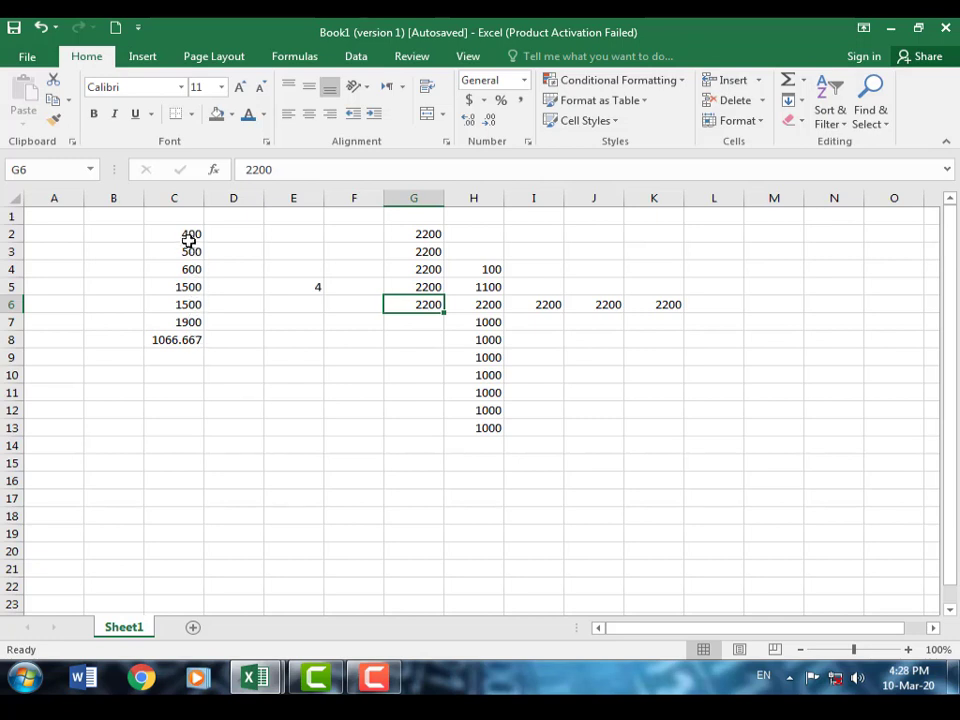
Sort the range C2:C7 from smallest to largest, followed by a sort from largest to smallest.
left_click_drag(179, 232, 202, 318)
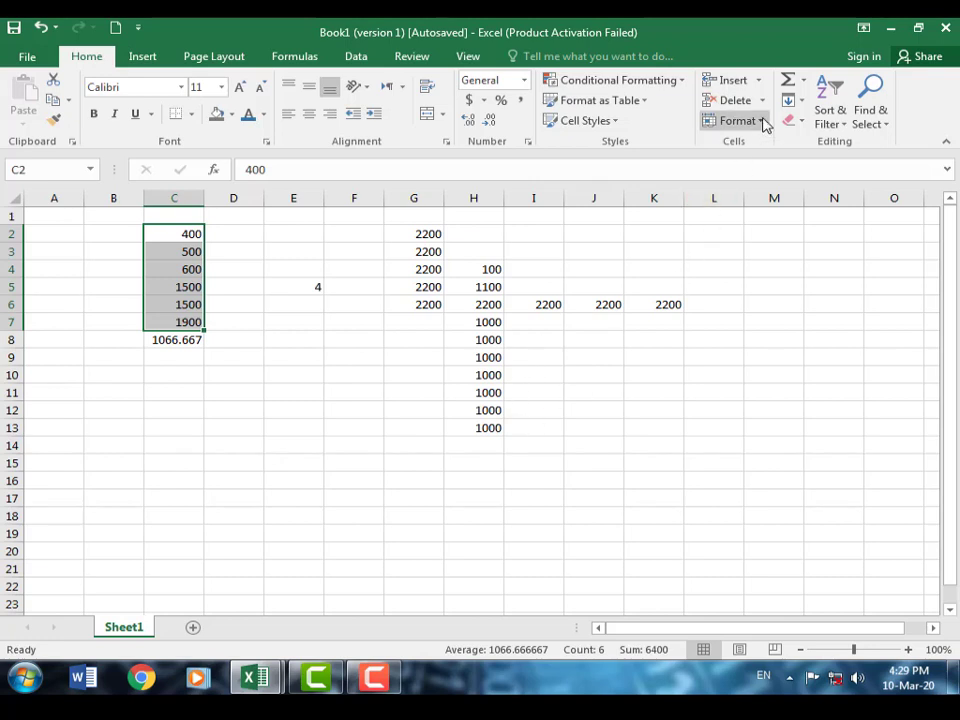
left_click(839, 118)
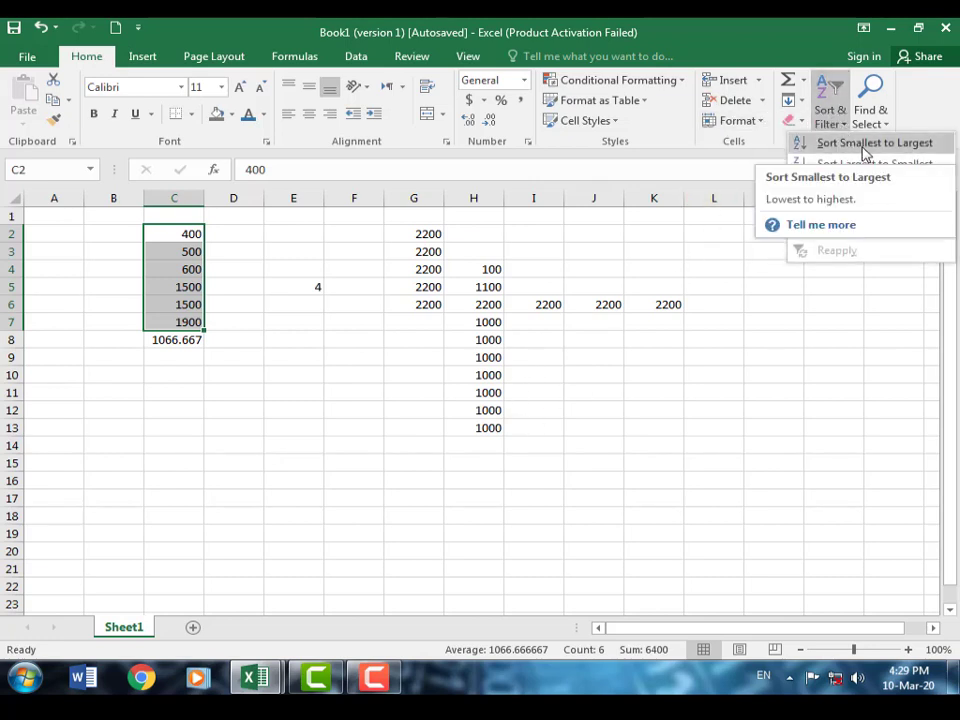
left_click(913, 145)
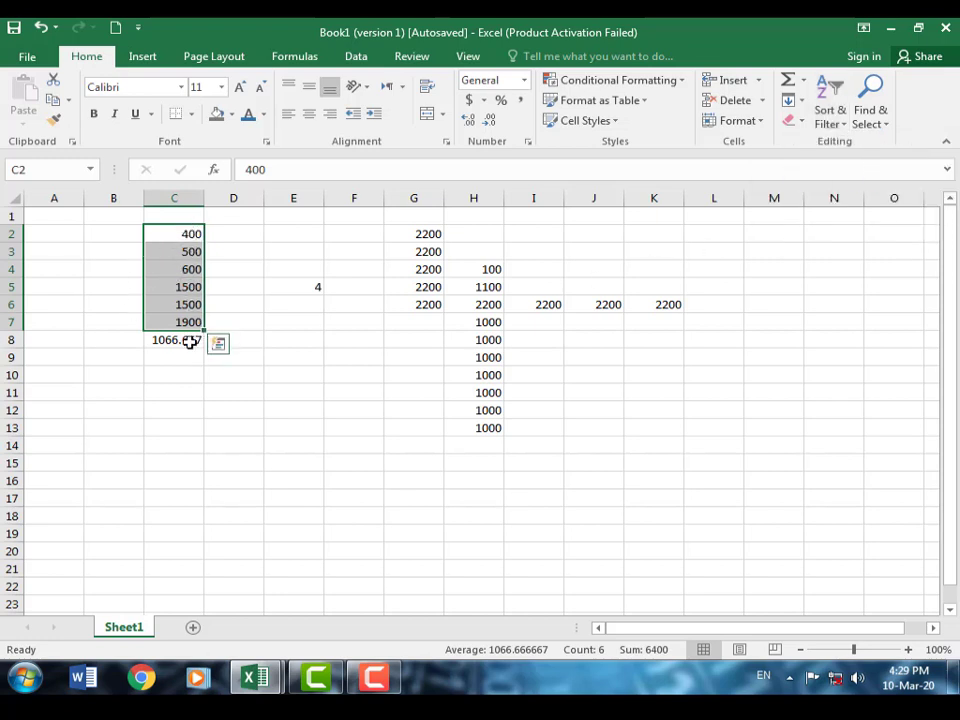
left_click(836, 116)
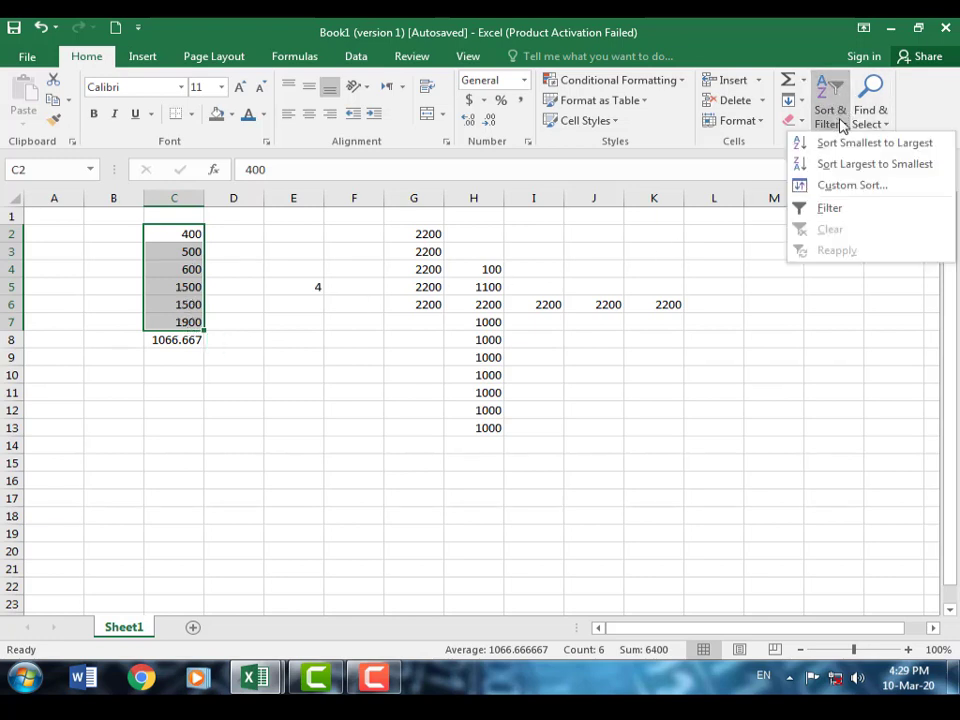
left_click(863, 167)
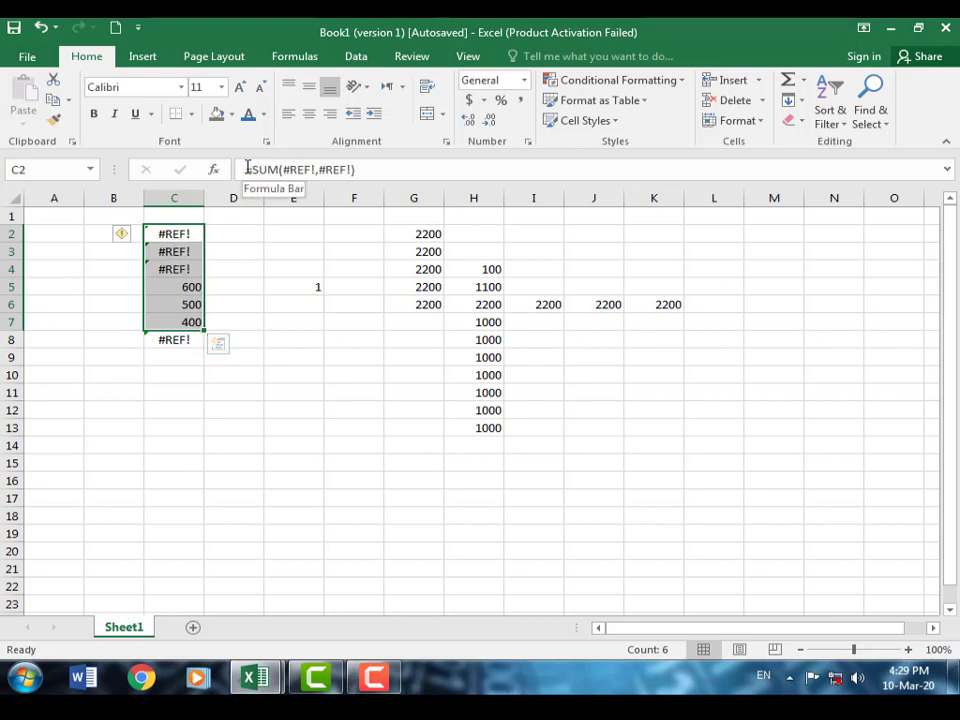
Replace the #REF! error formulas in cells C2 to C4 with 0.
left_click_drag(247, 168, 358, 166)
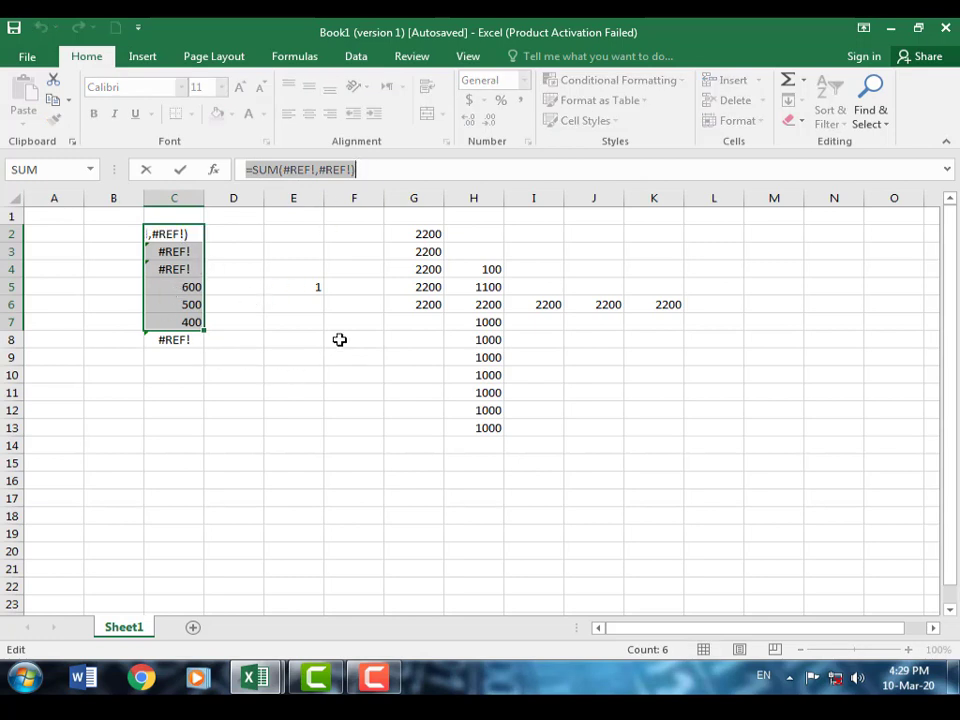
left_click(340, 340)
key("ctrl+z")
key("ctrl+y")
key("ctrl+z")
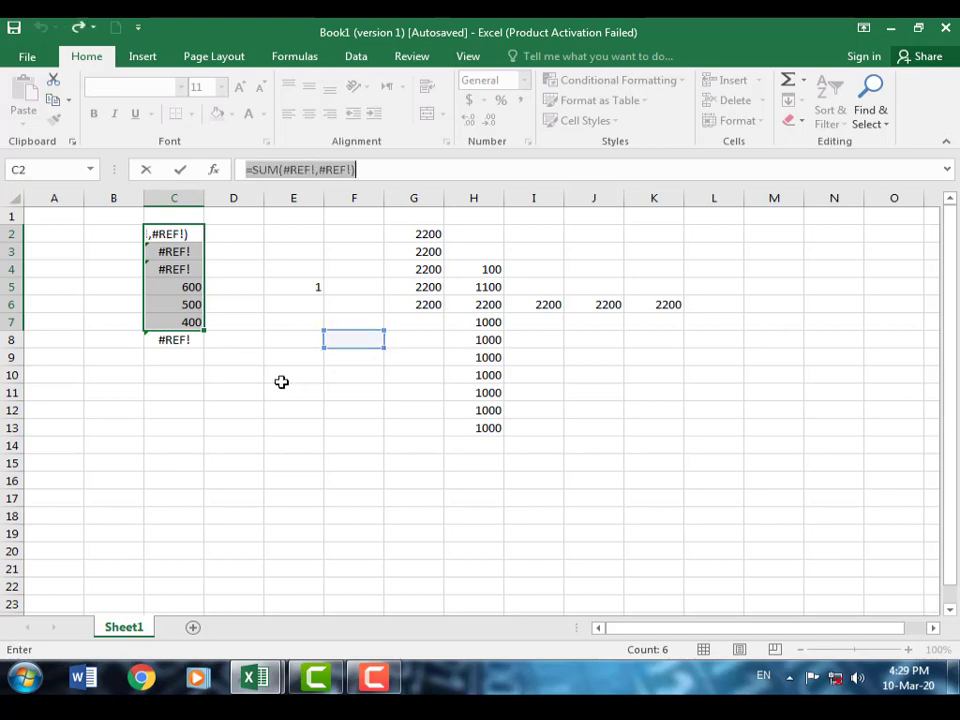
key("ctrl+y")
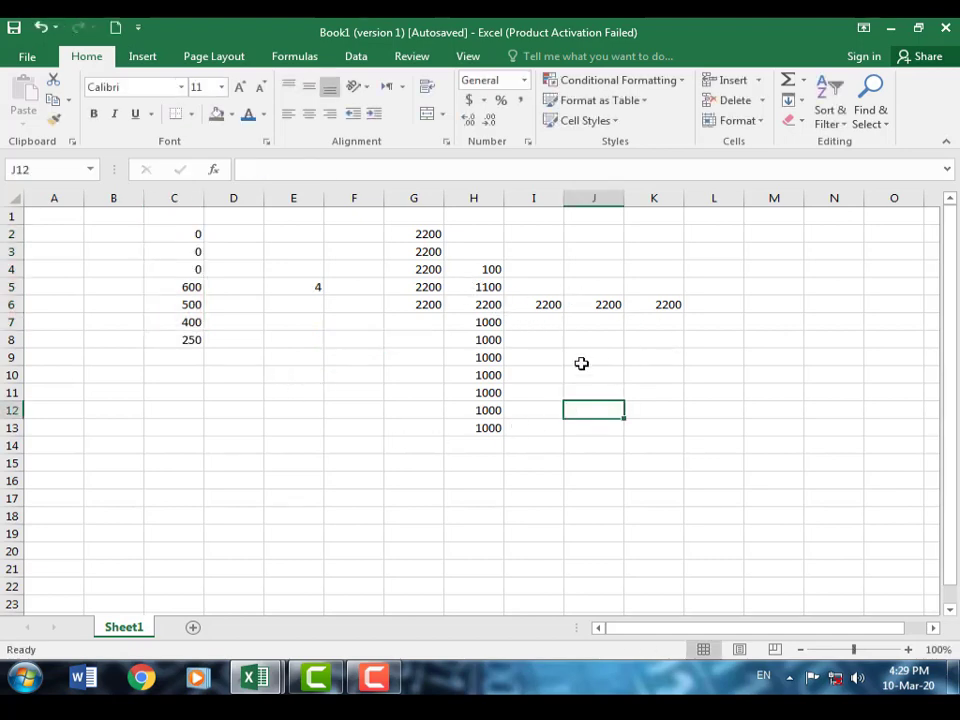
Enter the values 1000, 1200, 5100 and 4500 in cells J9 to J12.
left_click(588, 357)
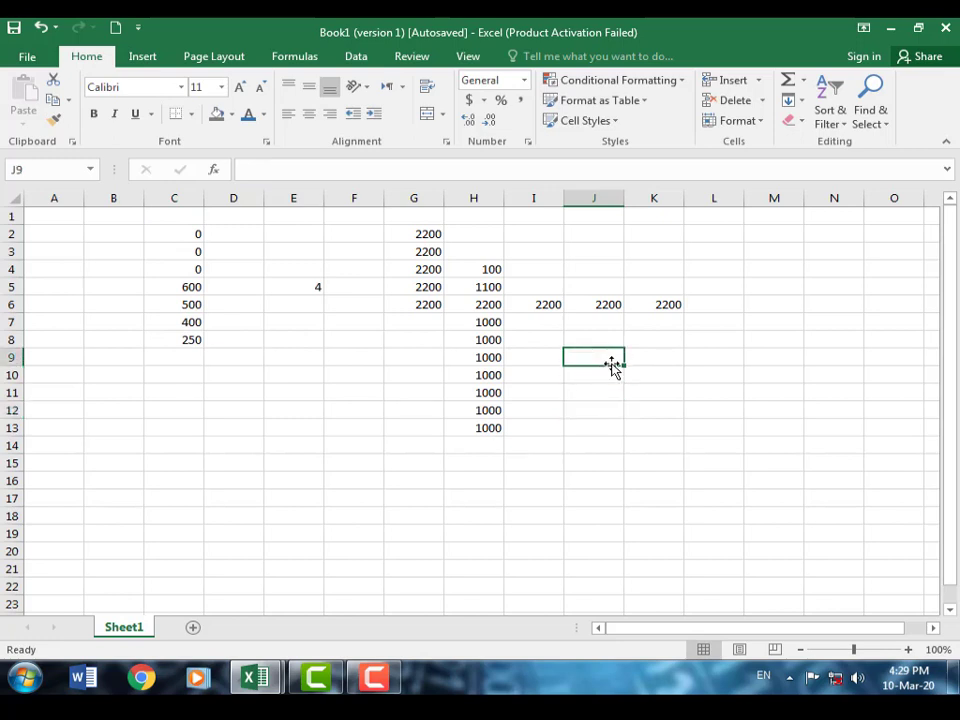
type("100")
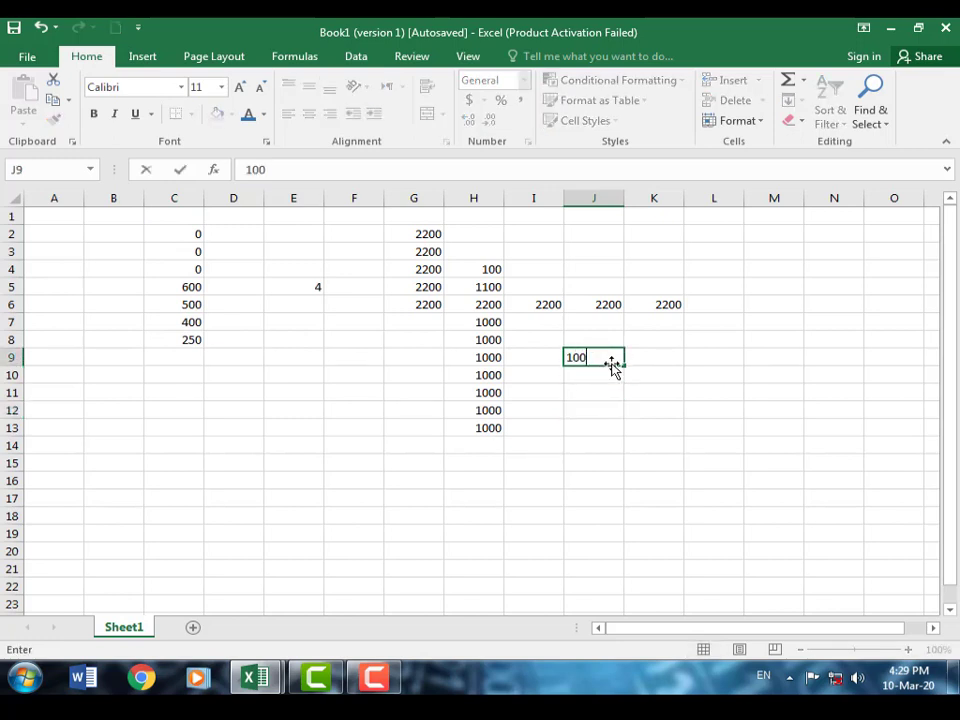
type("0")
key("Return")
type("1200")
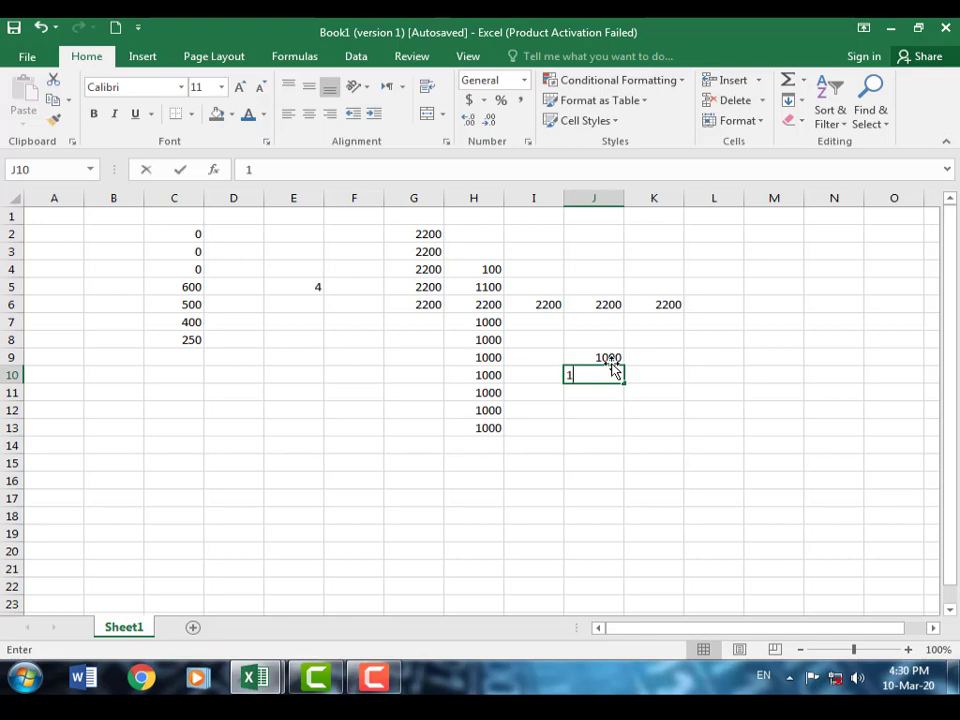
key("ctrl+Return")
key("Return")
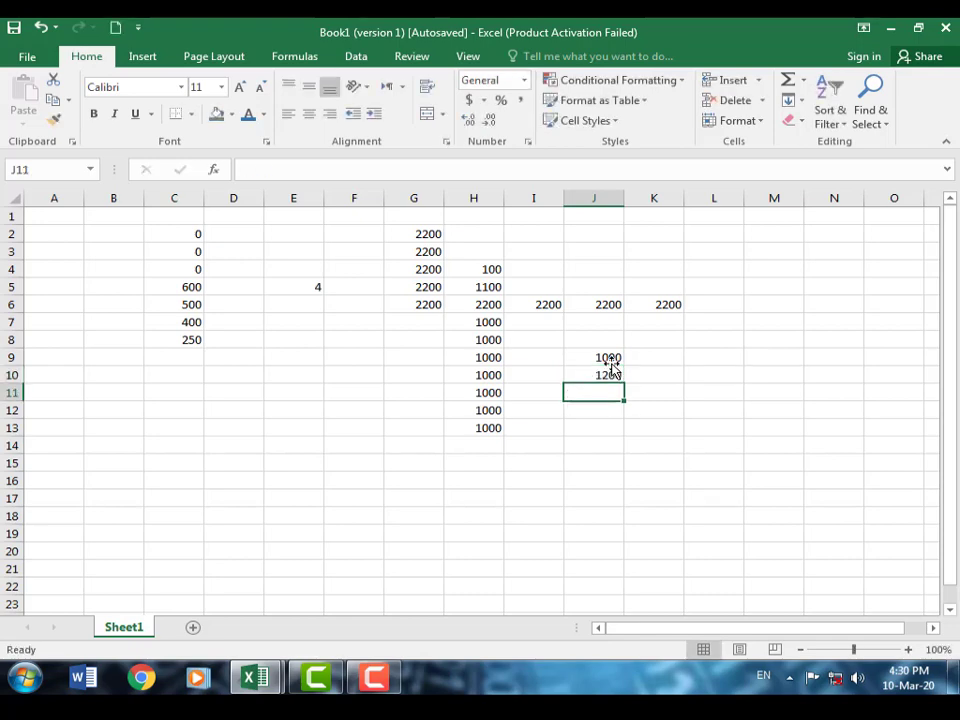
type("5100")
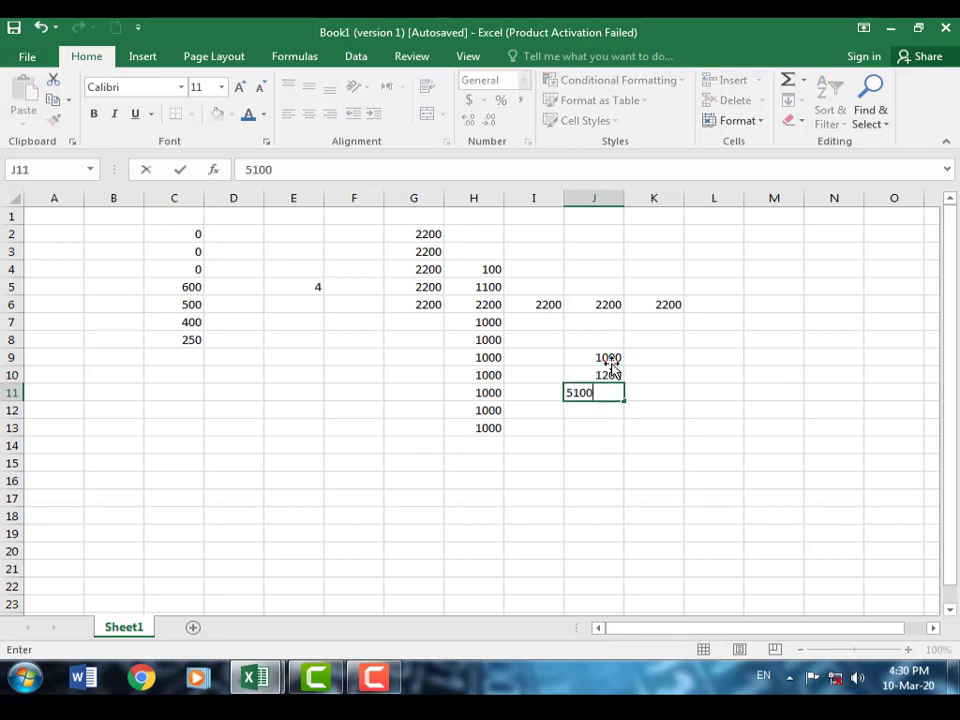
key("Return")
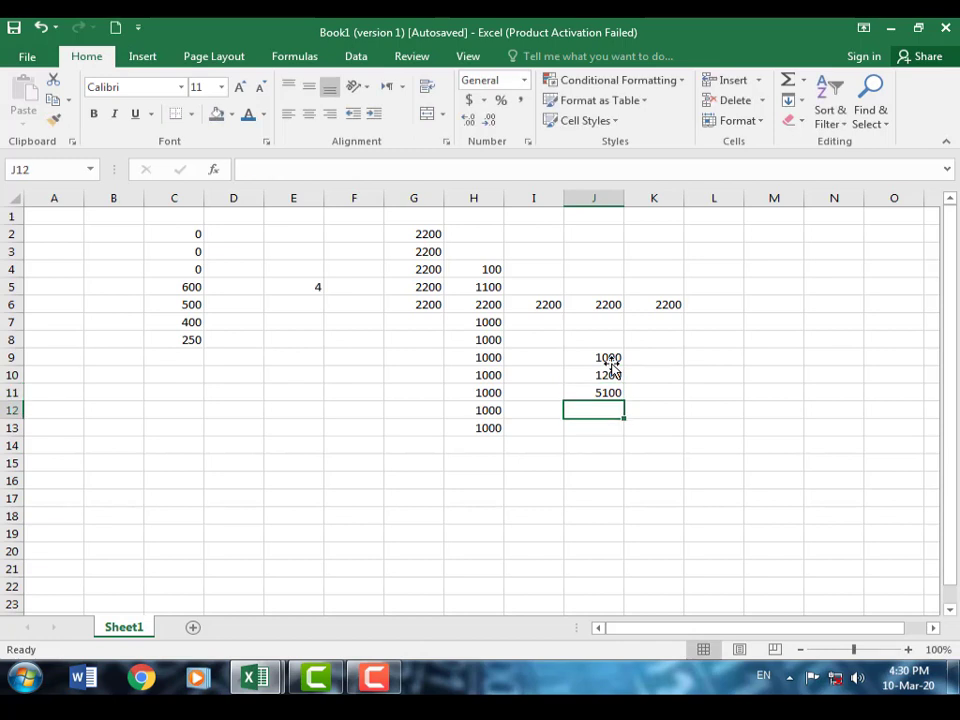
type("4500")
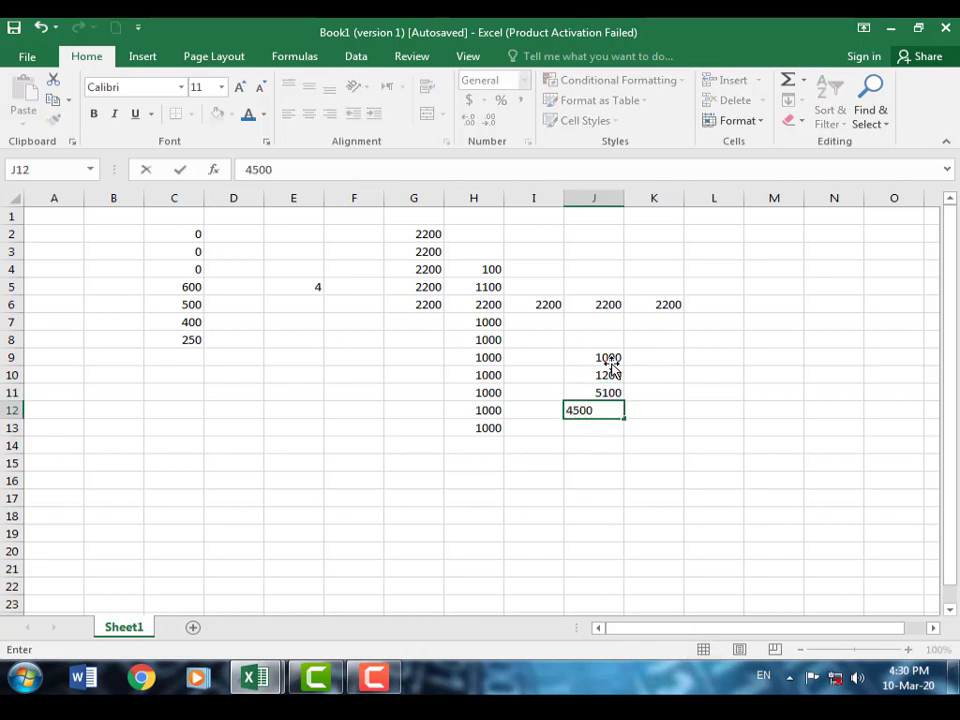
Sort the range J9:J12 from largest to smallest.
left_click_drag(600, 356, 613, 409)
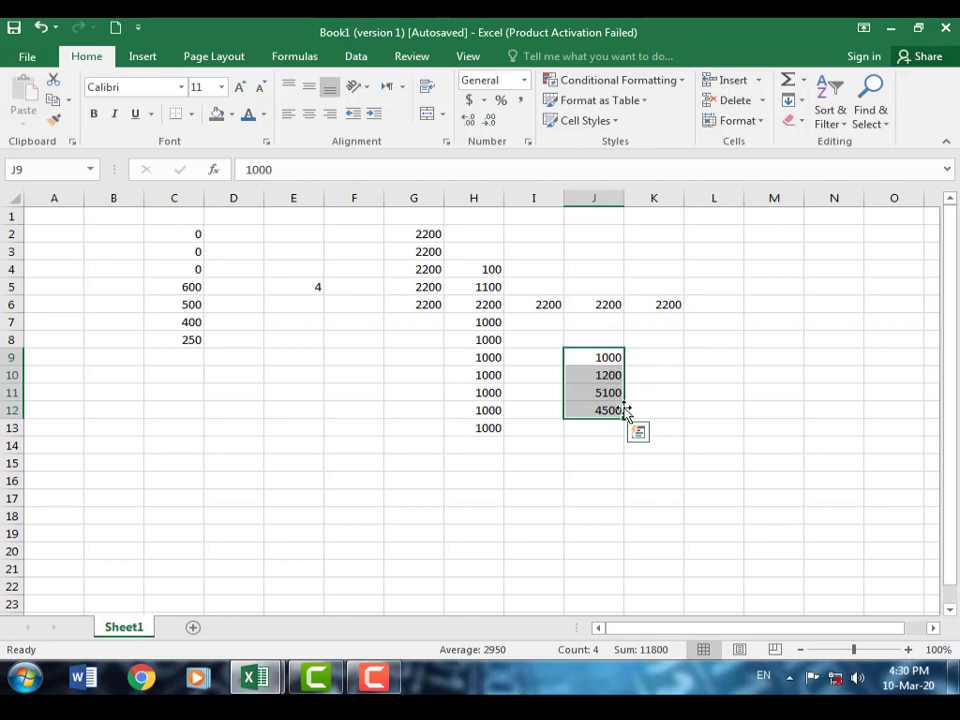
left_click(838, 115)
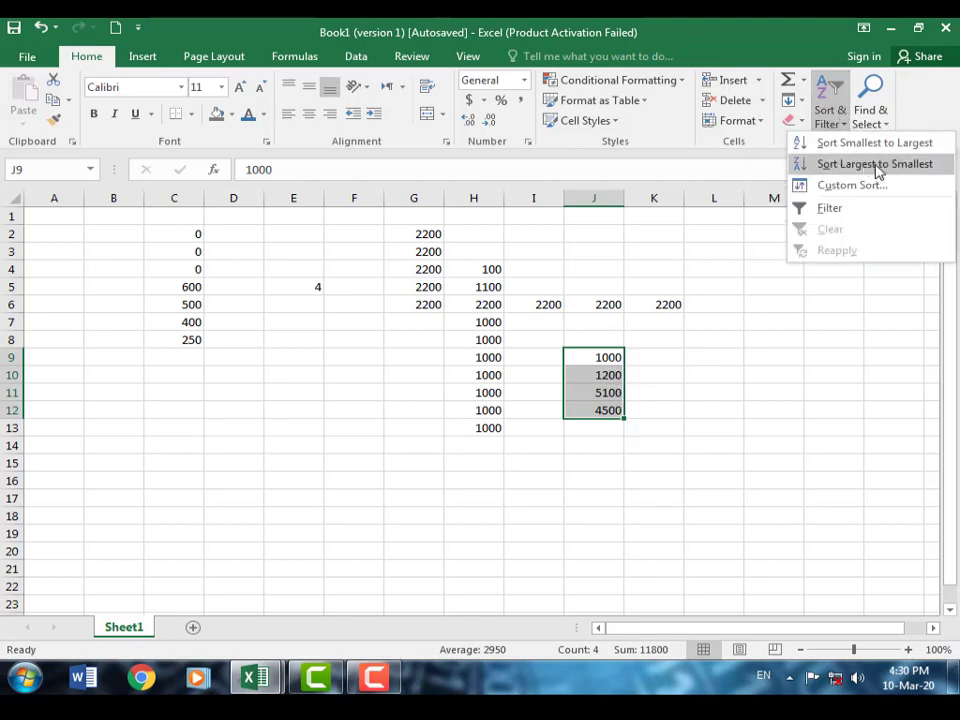
left_click(881, 166)
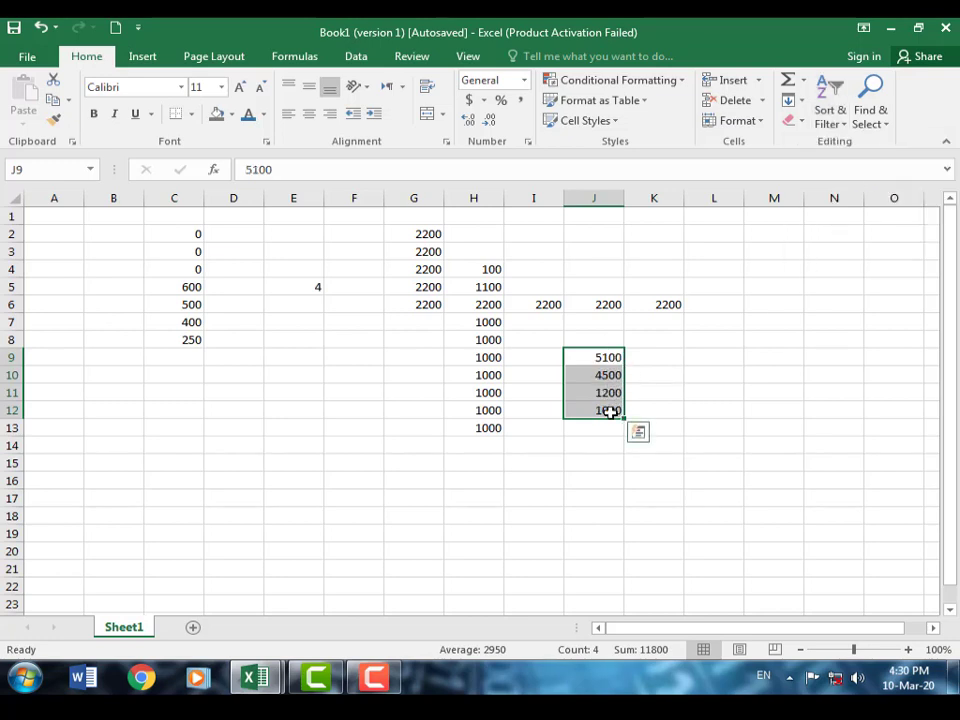
Review the column, Sort On and Order choices of a Custom Sort for J9:J12 without applying a sort.
left_click(844, 124)
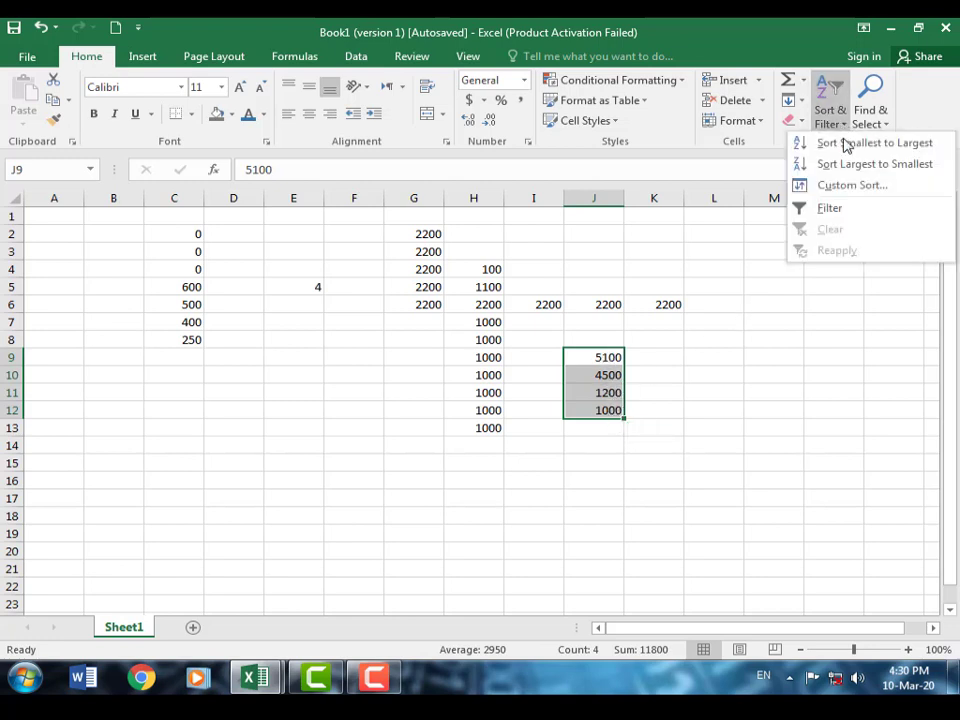
left_click(866, 188)
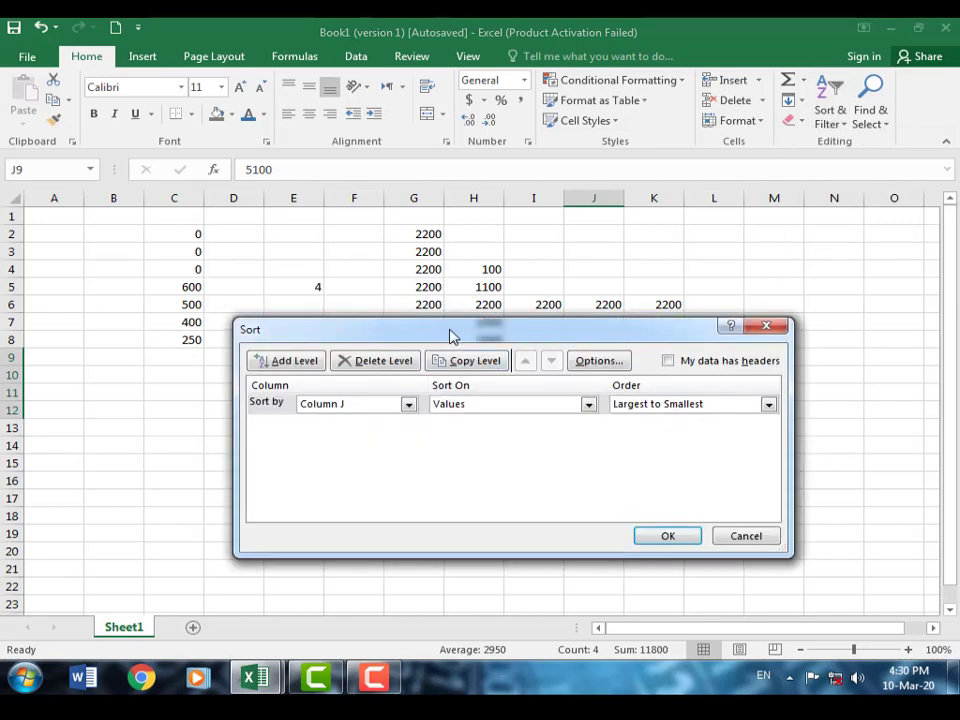
left_click_drag(450, 336, 452, 353)
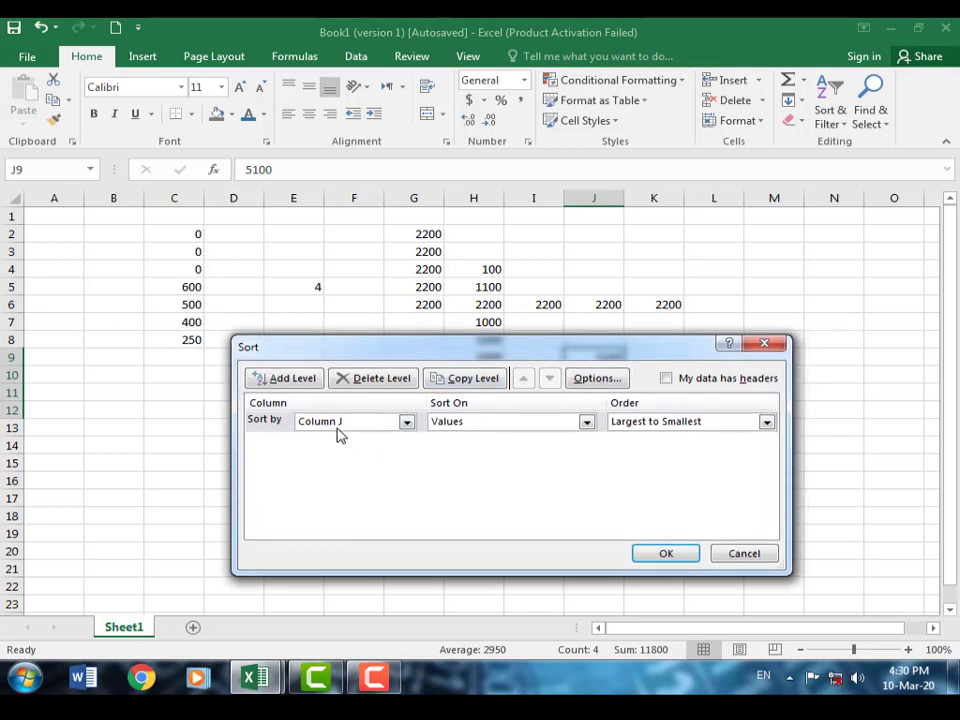
left_click(360, 425)
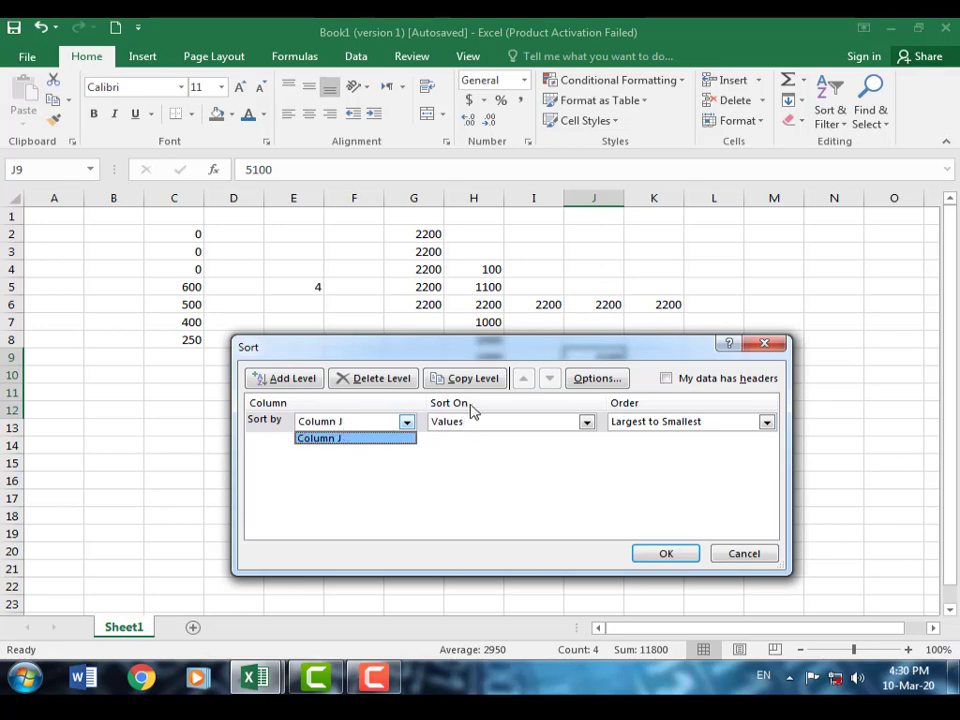
left_click(514, 424)
left_click(532, 424)
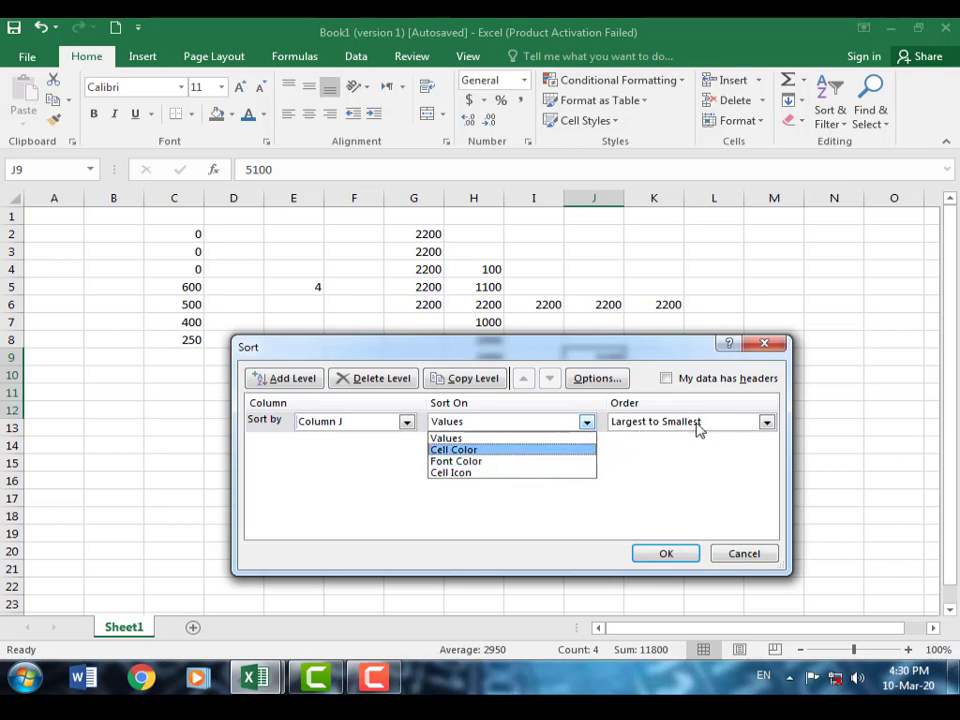
left_click(766, 422)
left_click(766, 422)
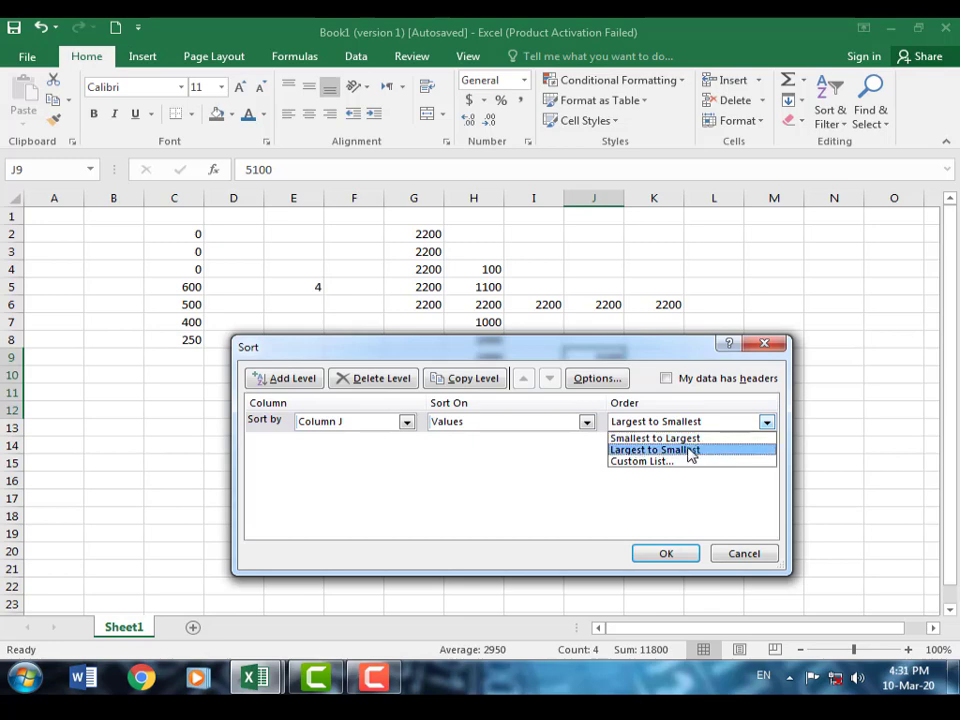
left_click(521, 485)
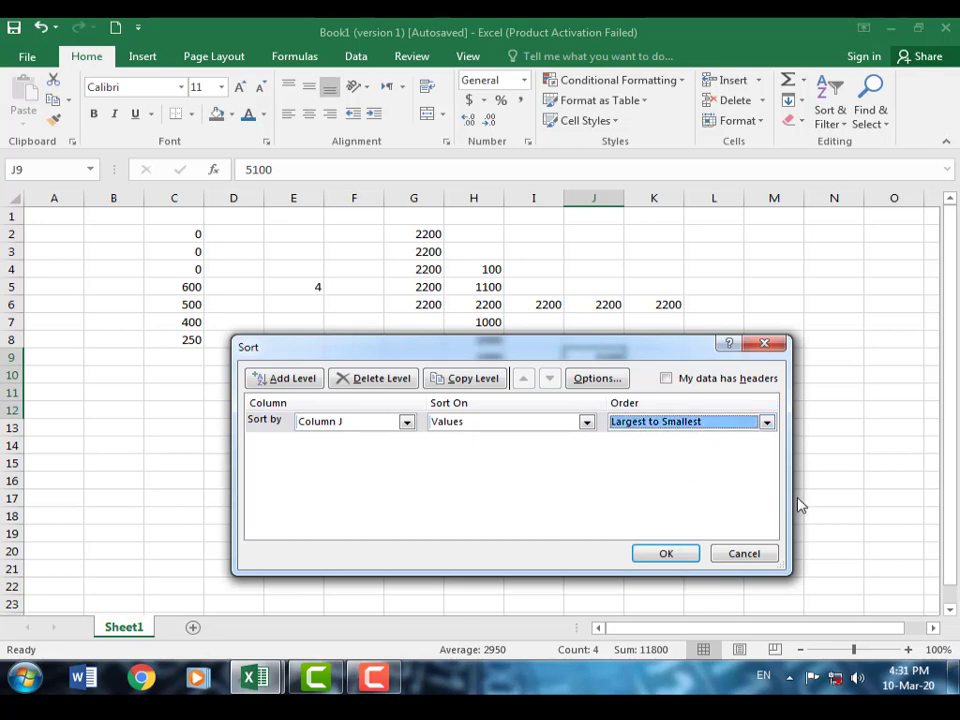
left_click(749, 553)
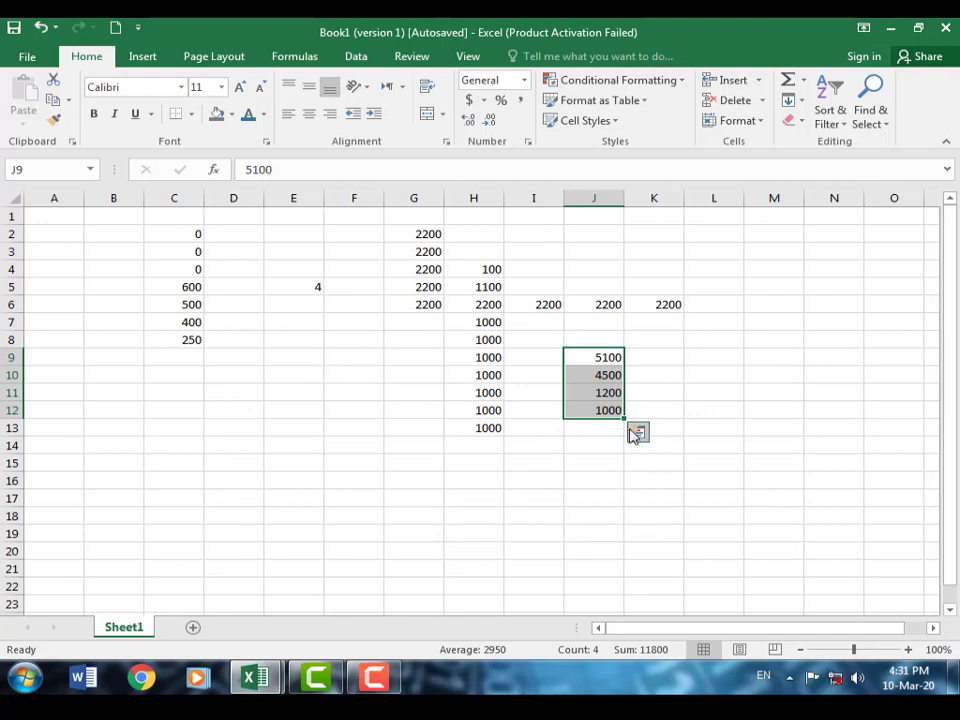
left_click(843, 126)
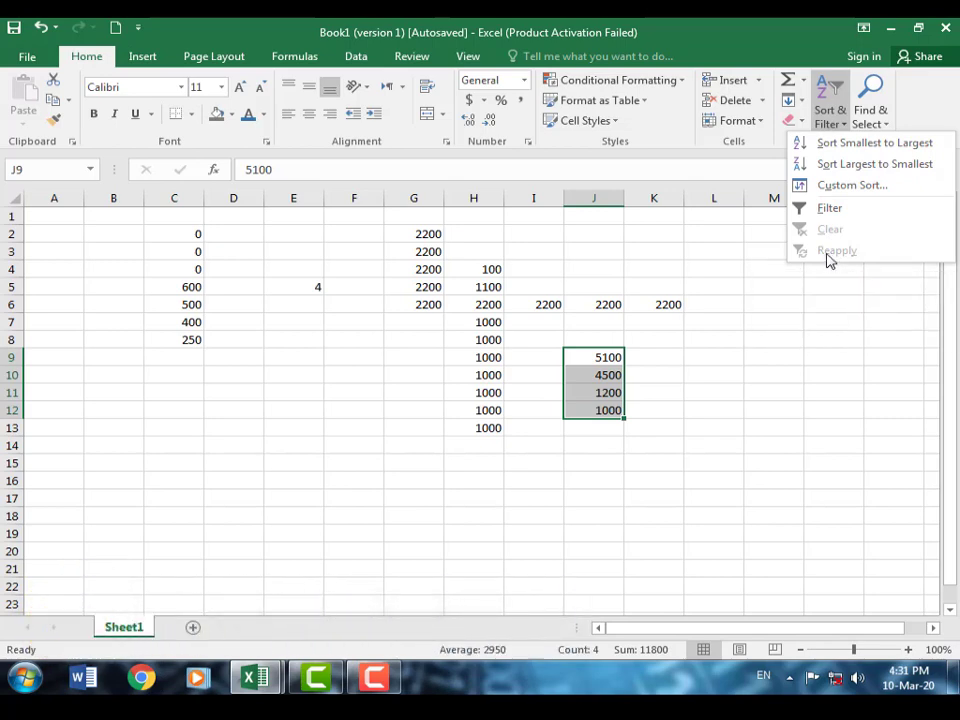
left_click(733, 405)
left_click(733, 405)
left_click(606, 360)
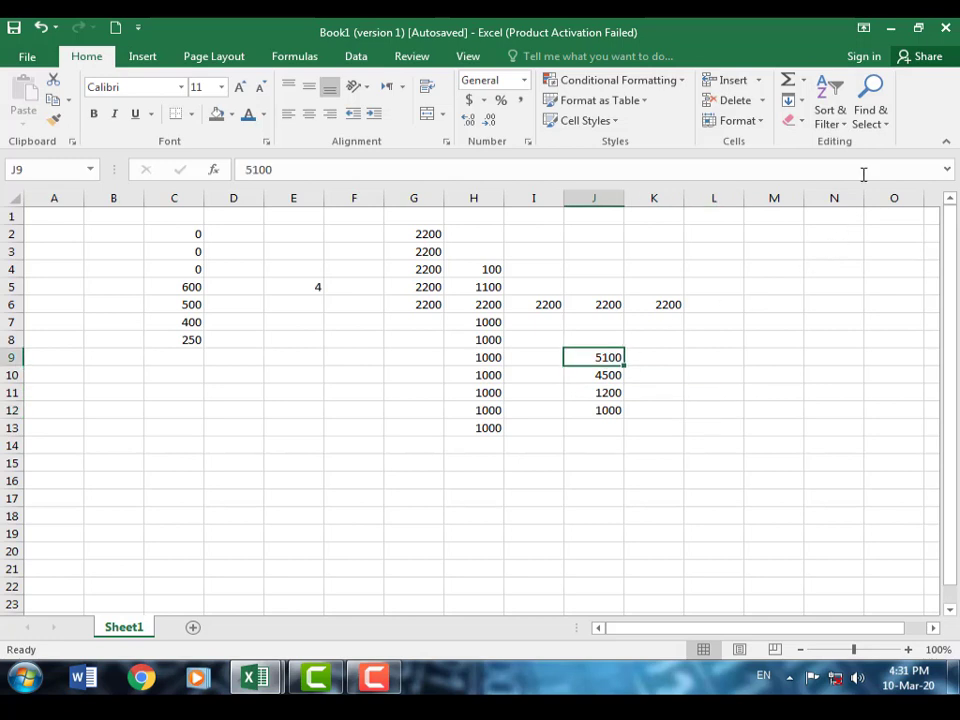
left_click(843, 133)
left_click(838, 125)
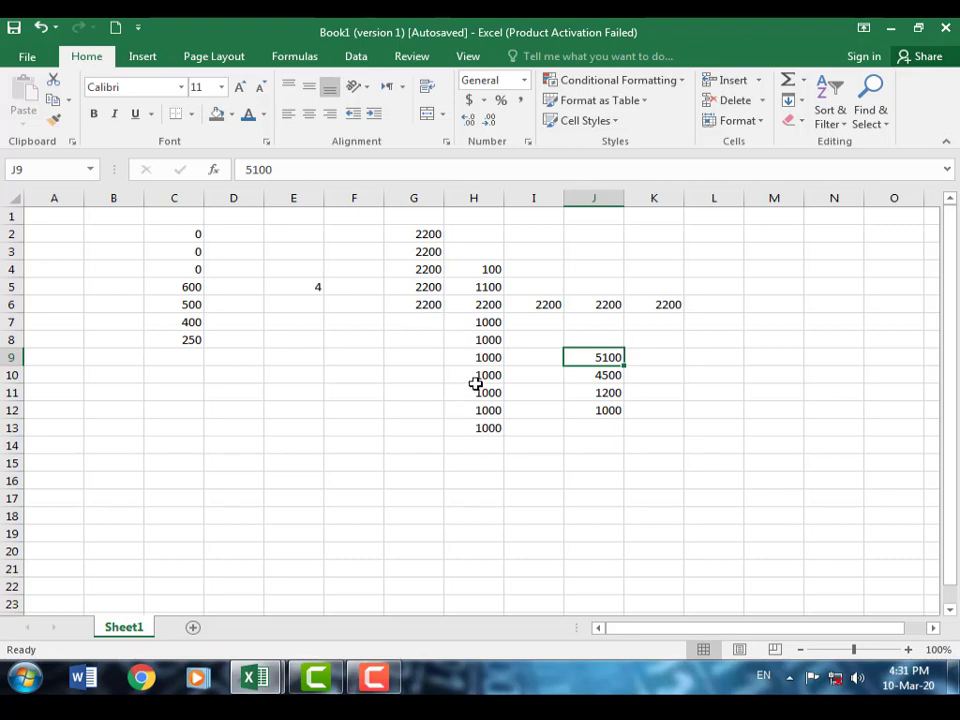
Find all cells in the sheet that contain 100.
left_click(886, 130)
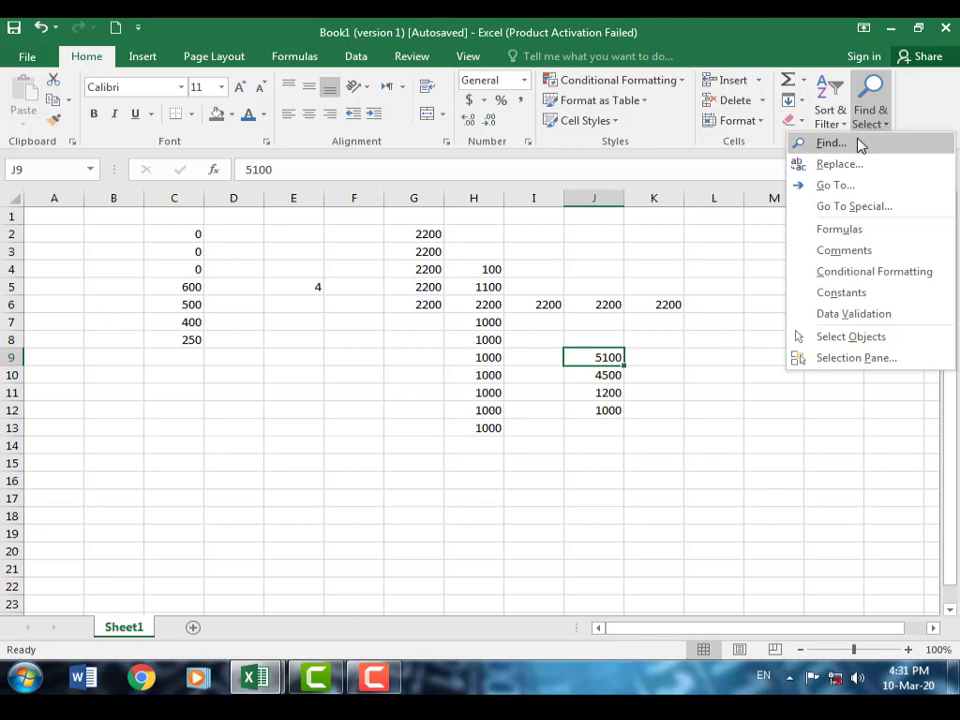
left_click(843, 148)
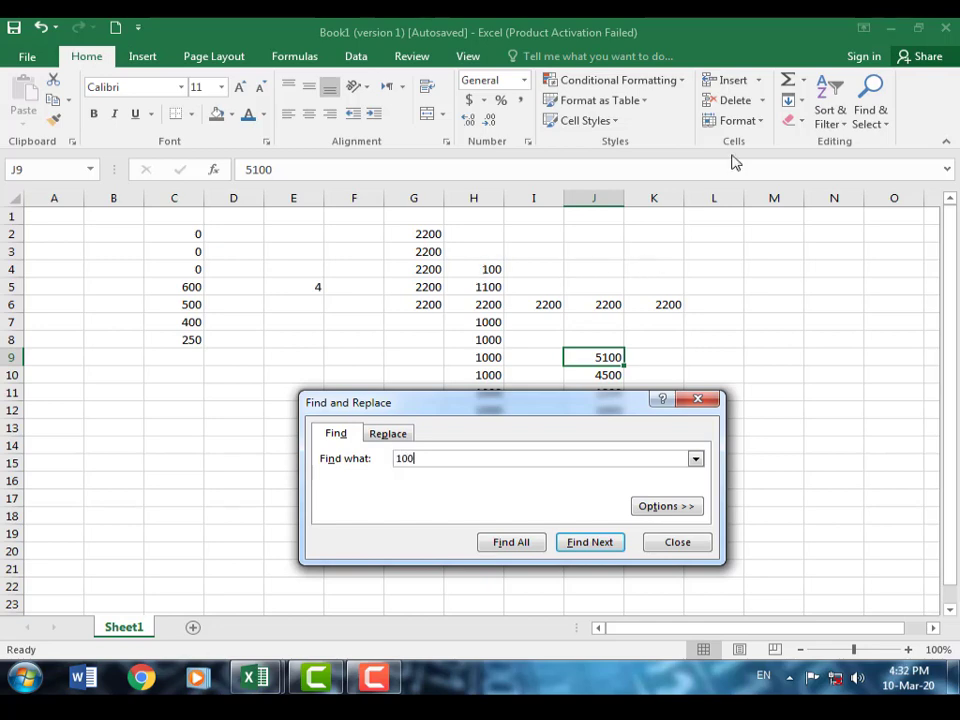
left_click(517, 545)
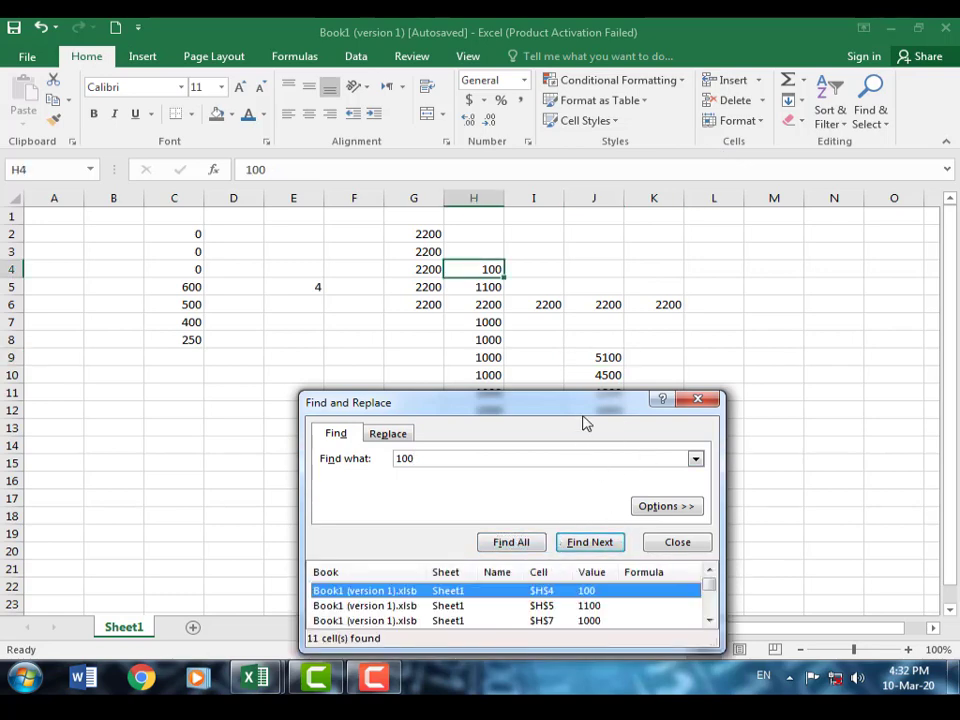
left_click_drag(591, 410, 136, 461)
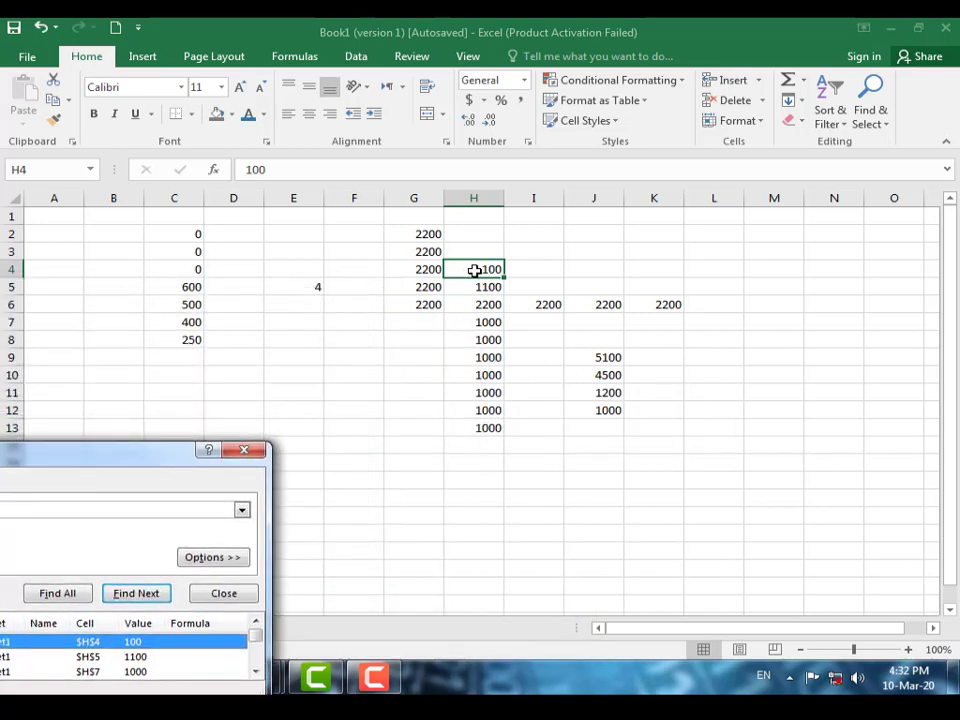
left_click_drag(165, 459, 566, 360)
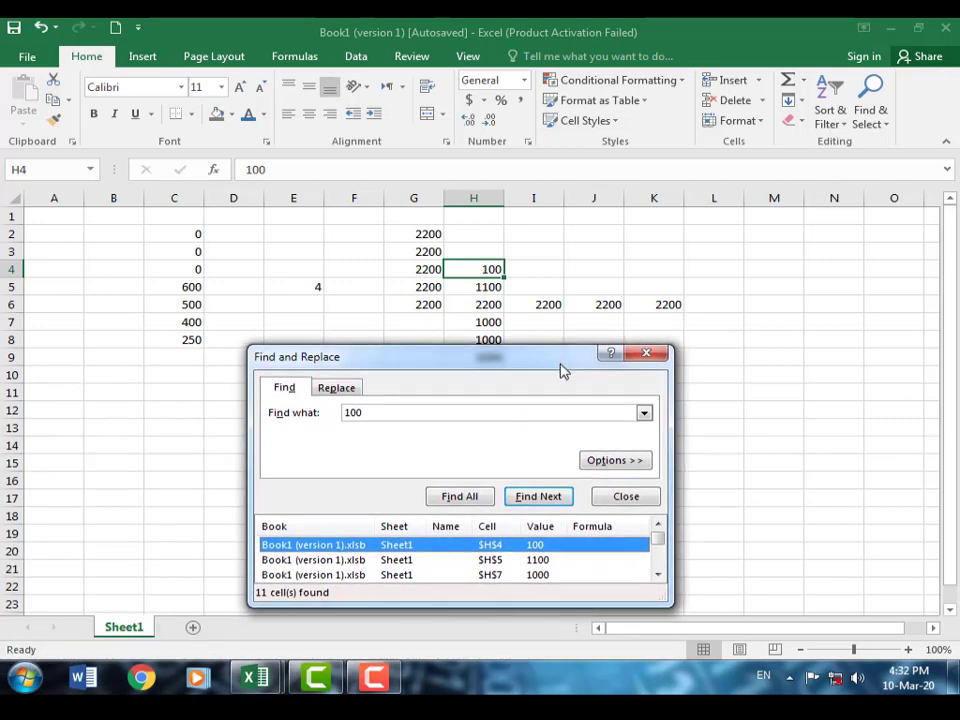
Change the search value to 2200 and find all matching cells.
left_click(371, 413)
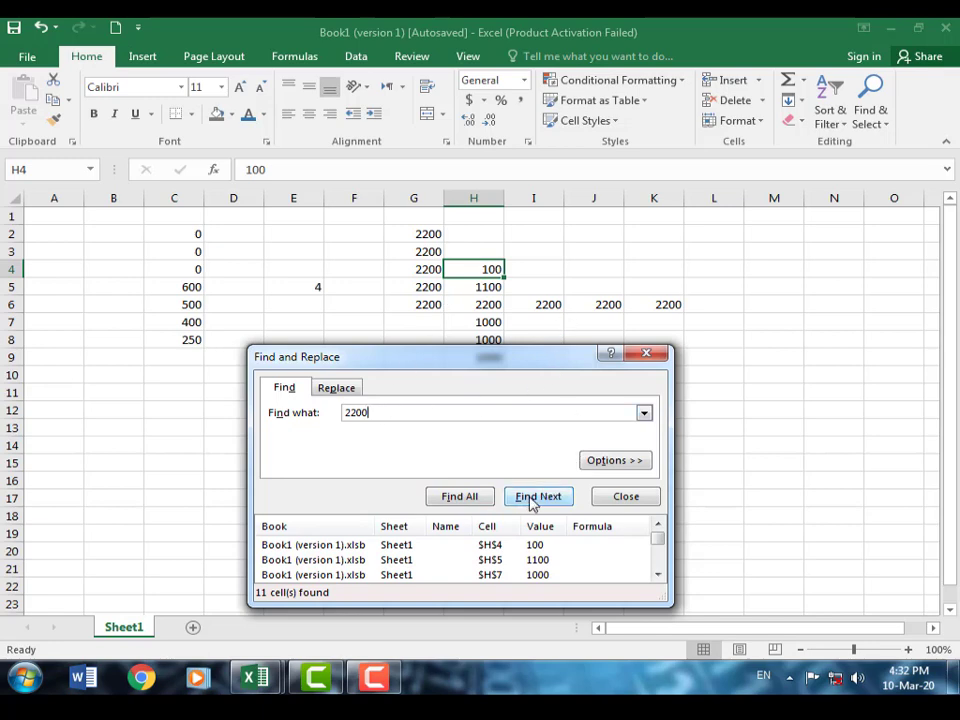
left_click(446, 499)
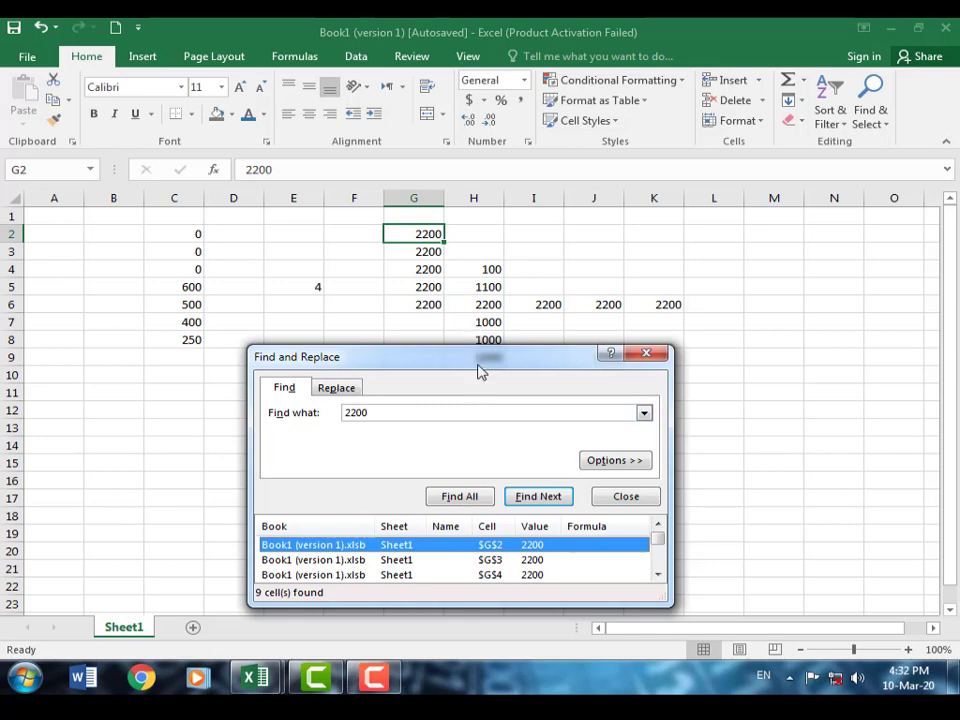
left_click_drag(480, 371, 460, 428)
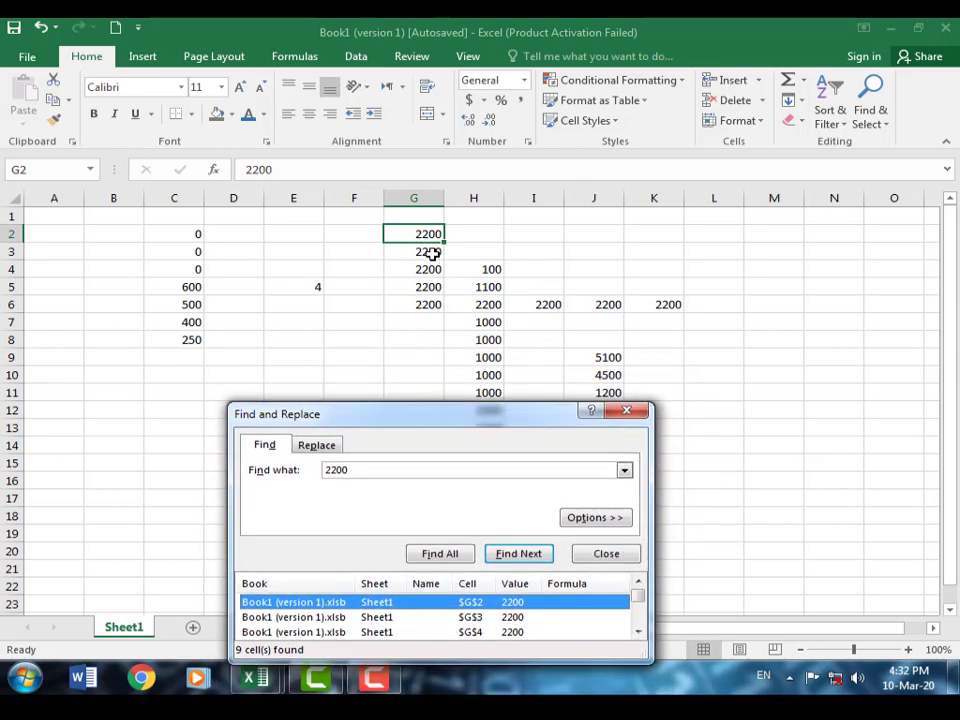
Step through the cells matching 2200 one at a time with Find Next, finishing by listing all matches again.
left_click(519, 555)
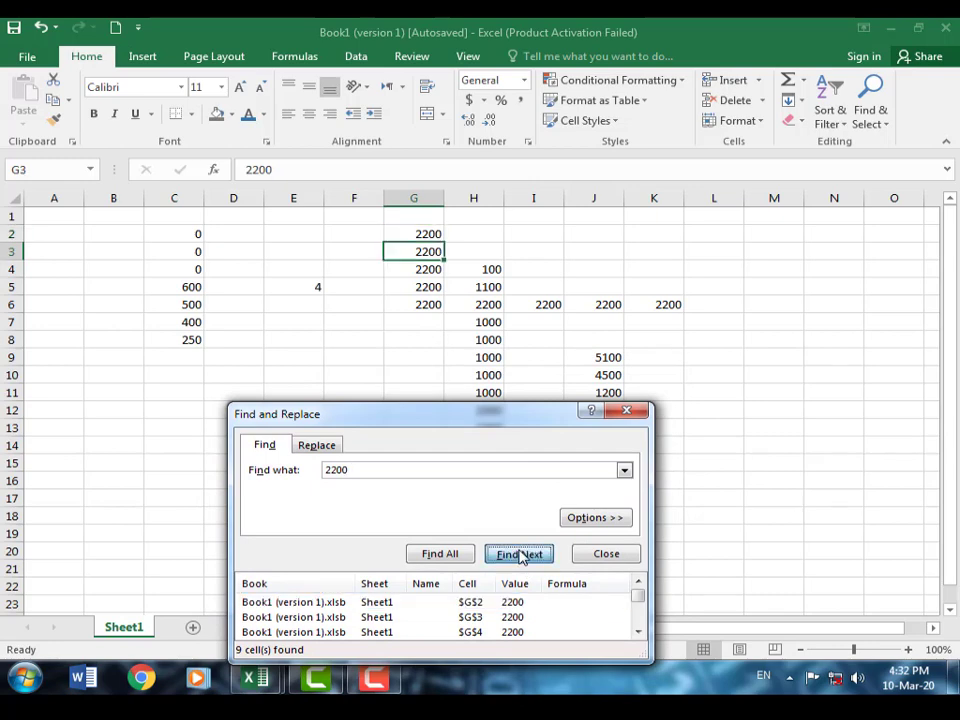
left_click(519, 555)
left_click(519, 555)
left_click(519, 555)
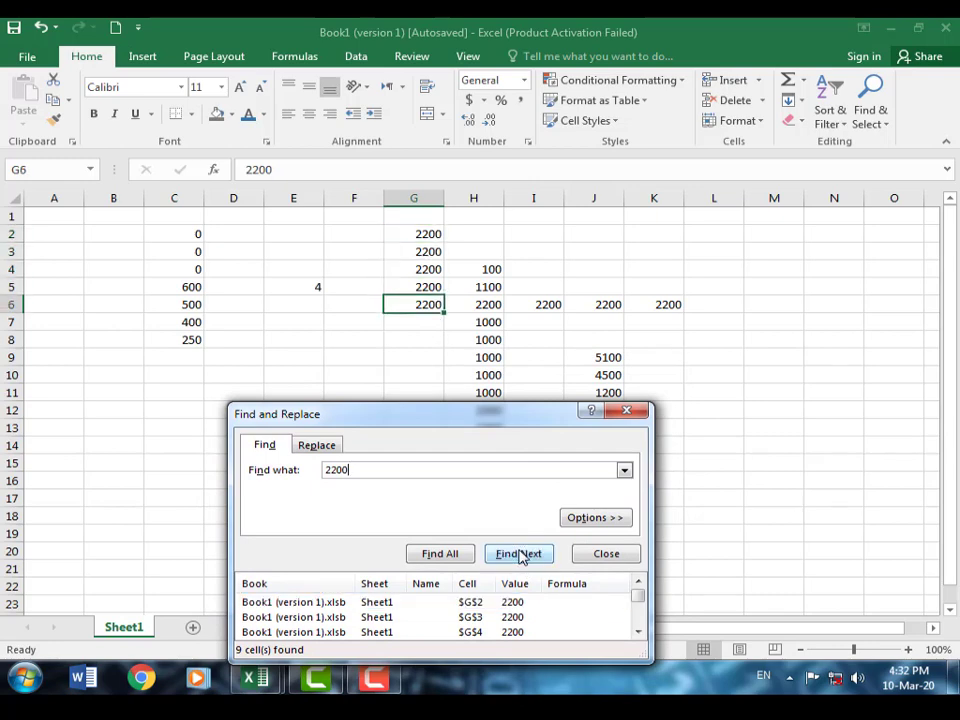
left_click(447, 556)
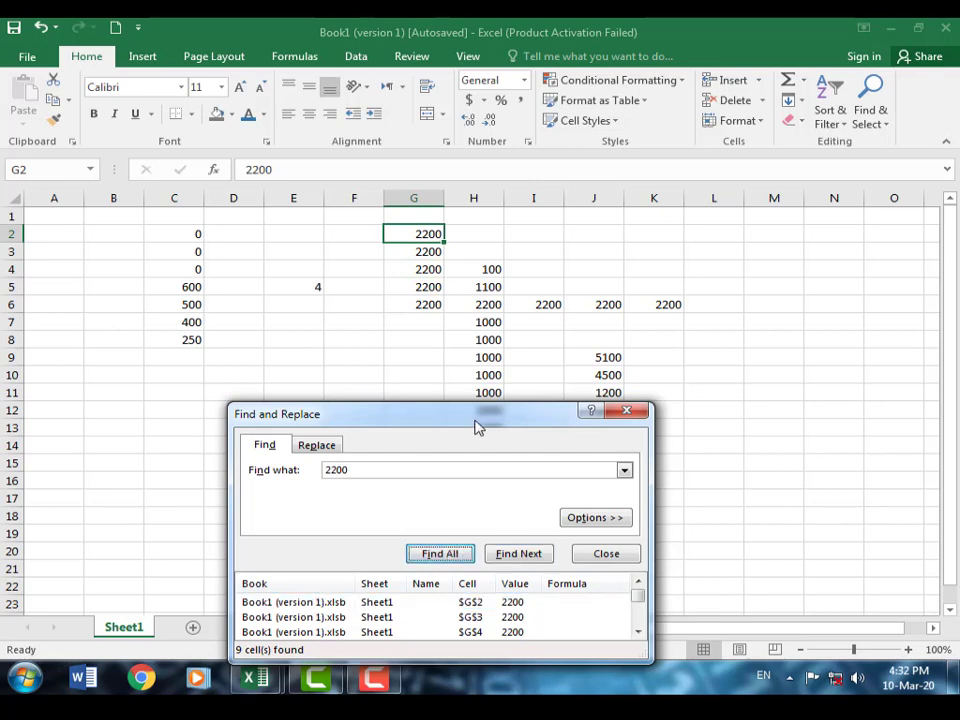
Review the list of cells matching 2200 down to its last entry, and close Find and Replace.
left_click_drag(474, 416, 507, 326)
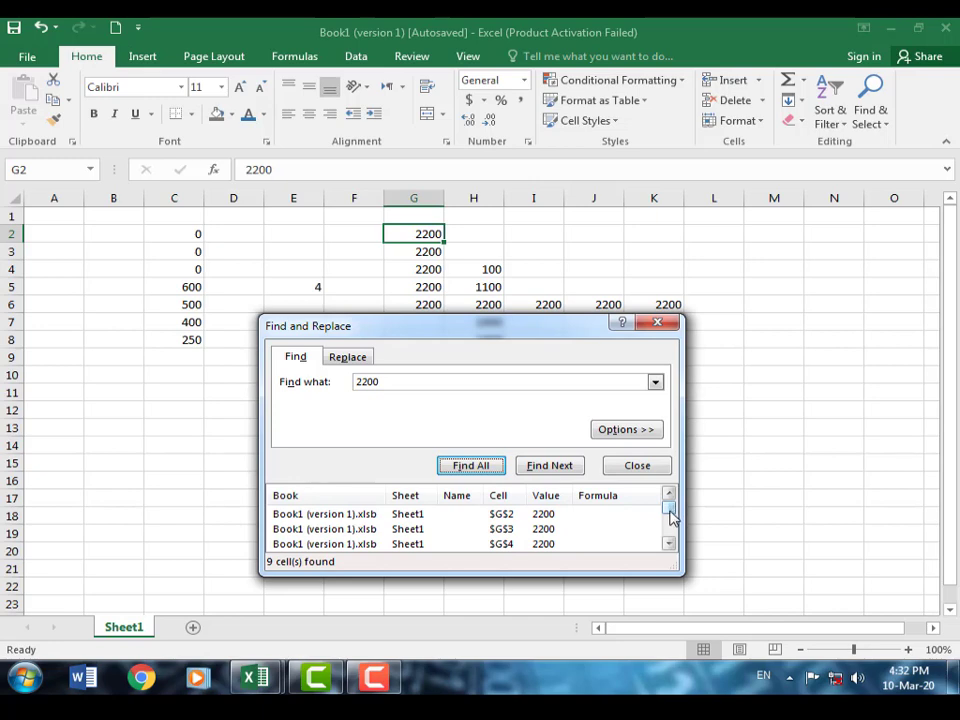
left_click_drag(669, 516, 671, 531)
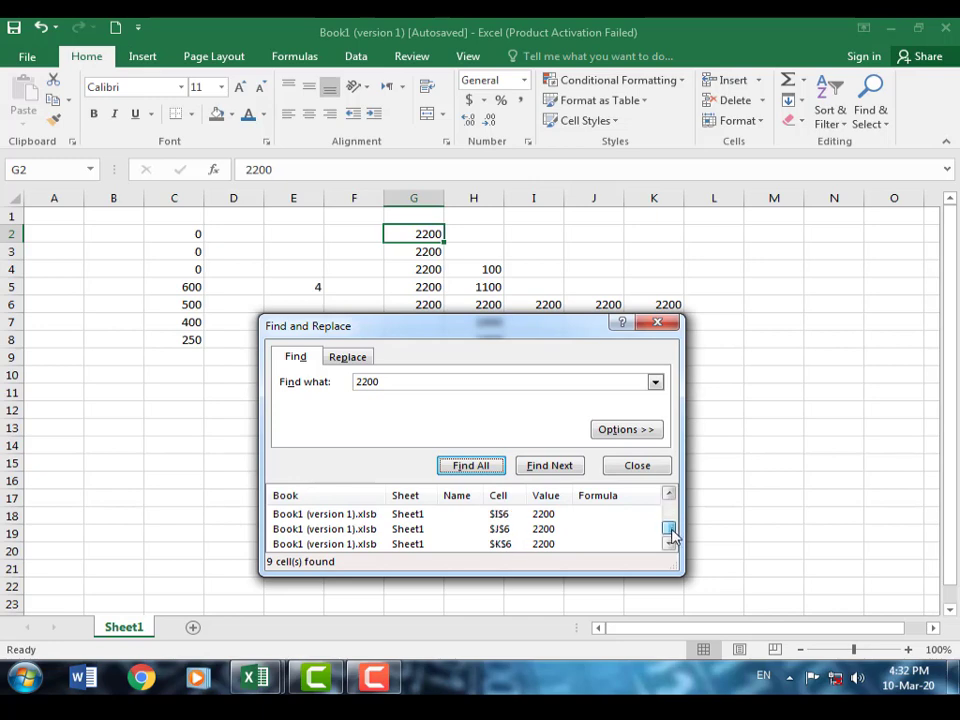
left_click(659, 324)
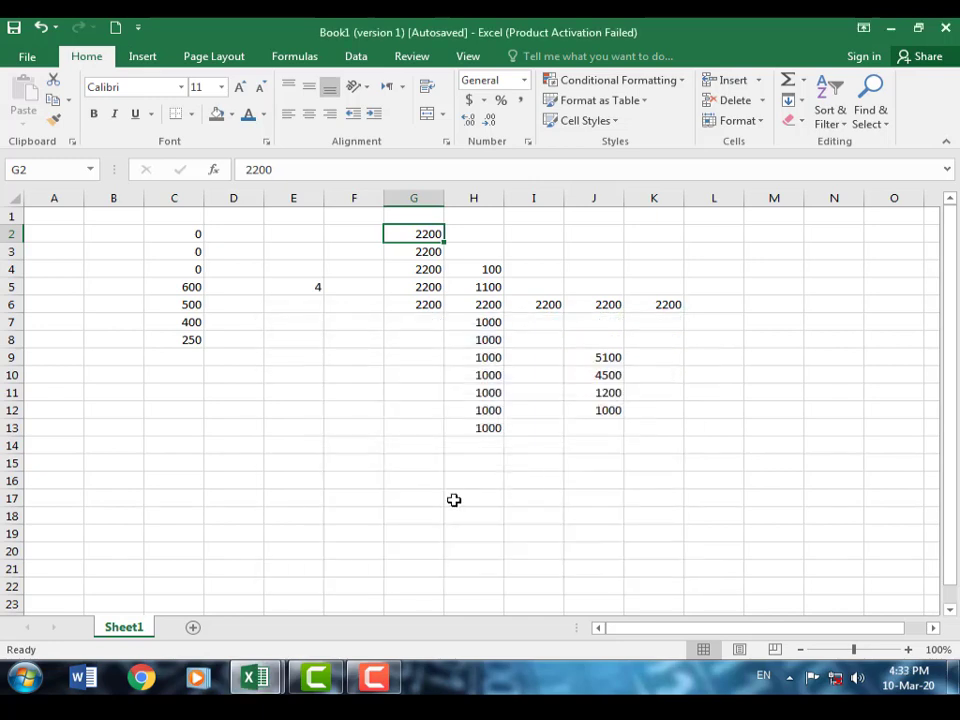
Try to replace a single occurrence of 100 with 50000 using Replace.
left_click(880, 134)
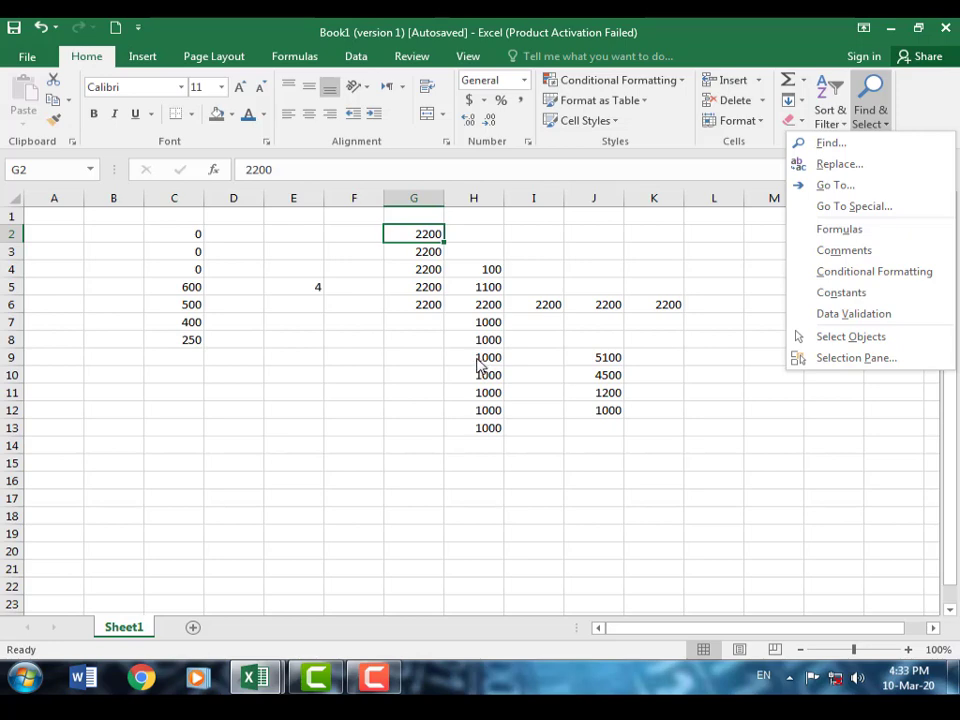
left_click(840, 164)
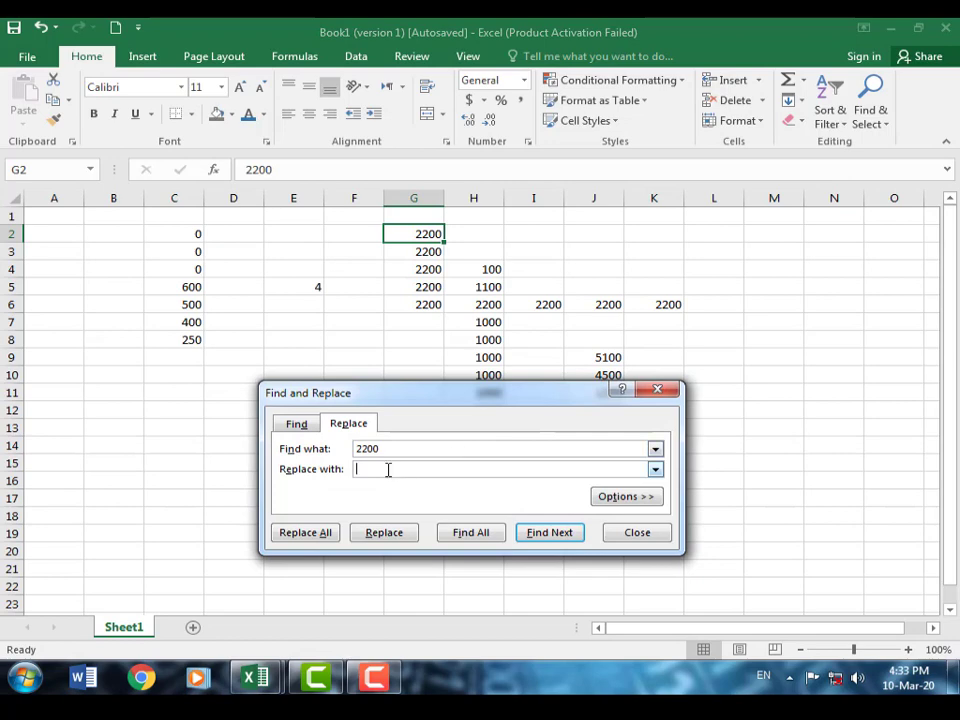
key("Tab")
left_click(399, 469)
left_click(392, 537)
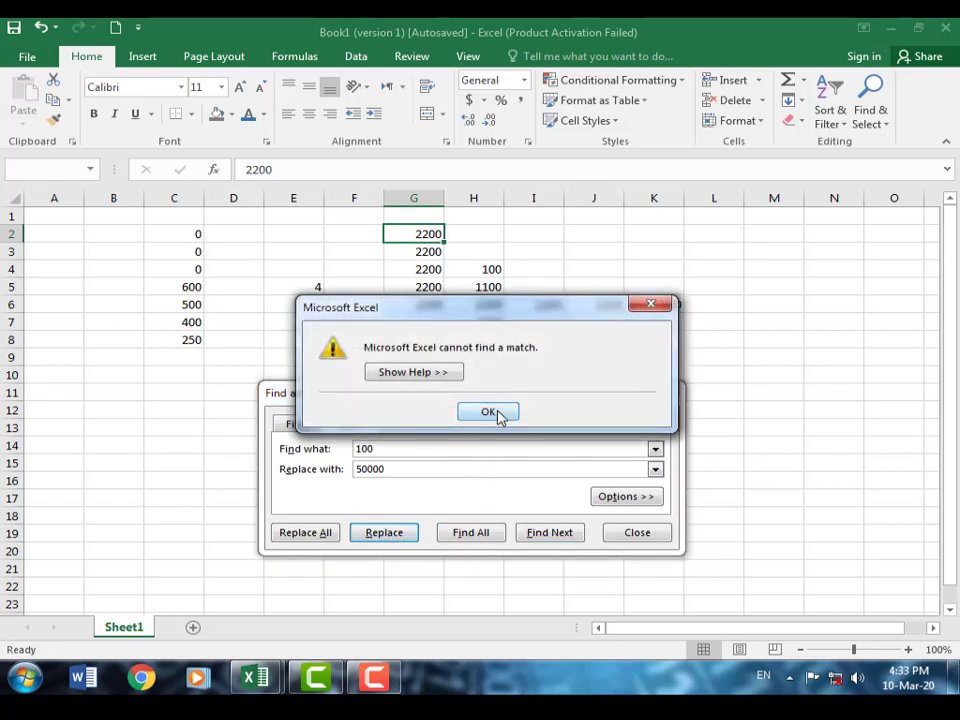
left_click(500, 416)
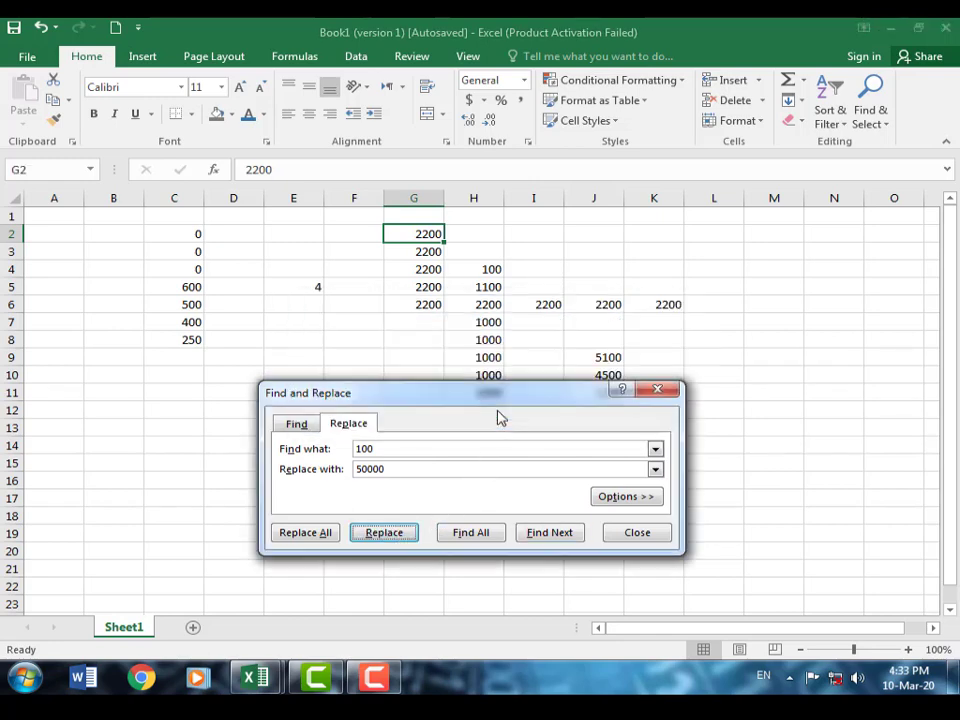
Replace every occurrence of 100 on the sheet with 50000, check the changed cells, and close Find and Replace.
left_click(318, 538)
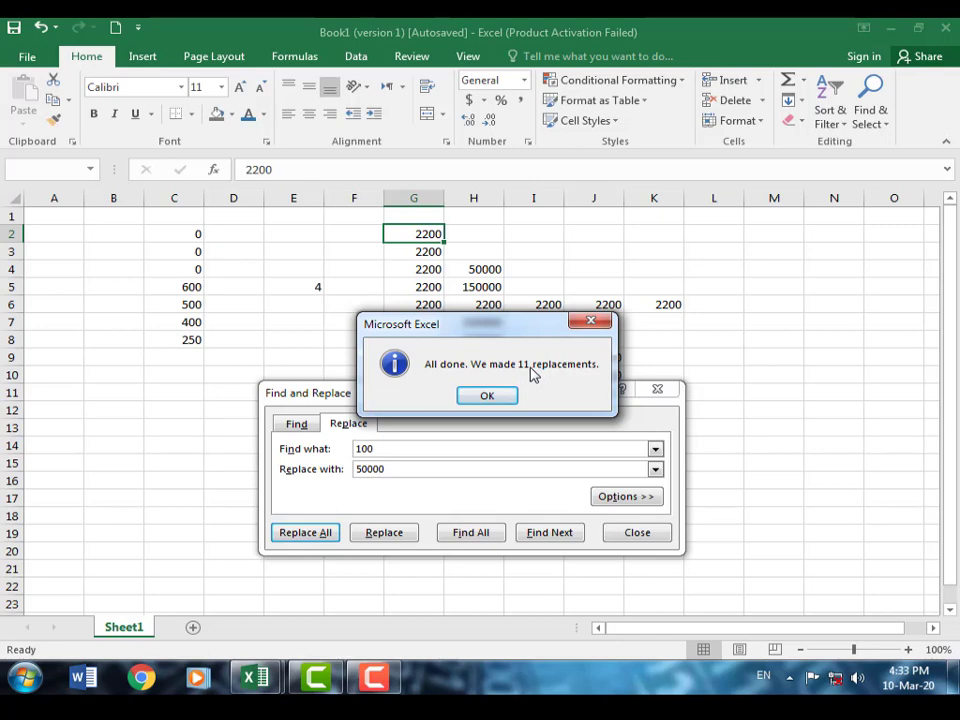
left_click(487, 397)
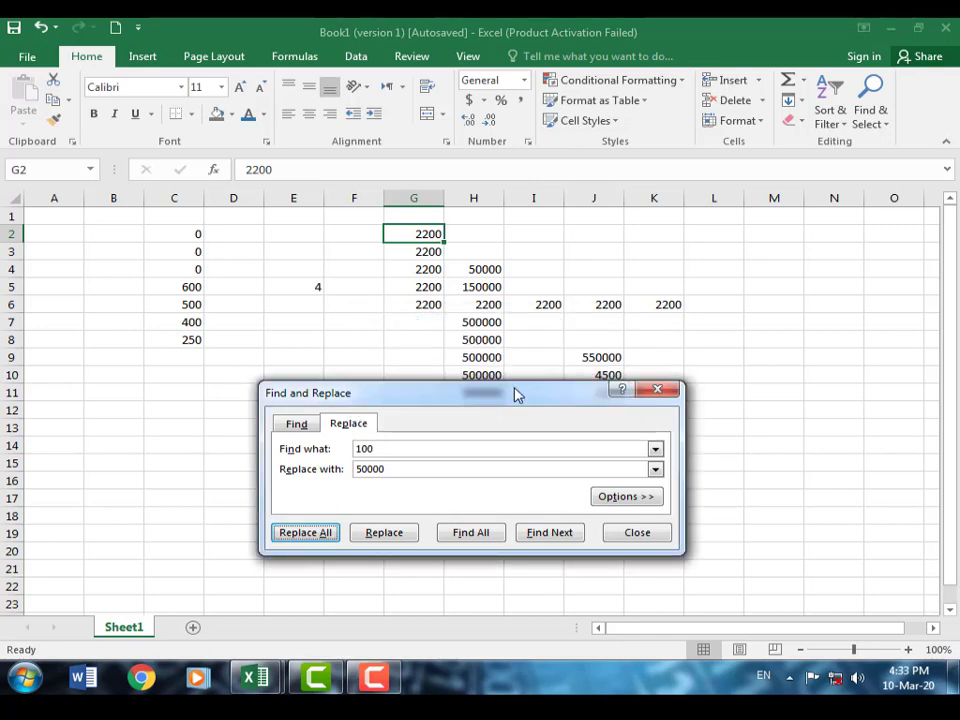
left_click_drag(529, 394, 626, 531)
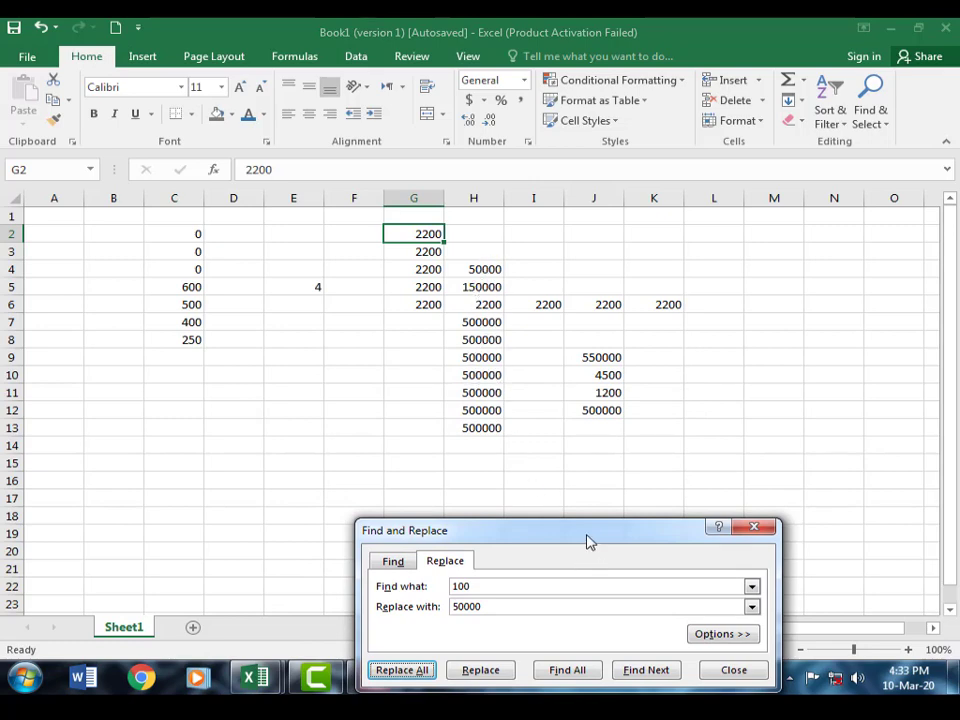
left_click_drag(589, 535, 527, 428)
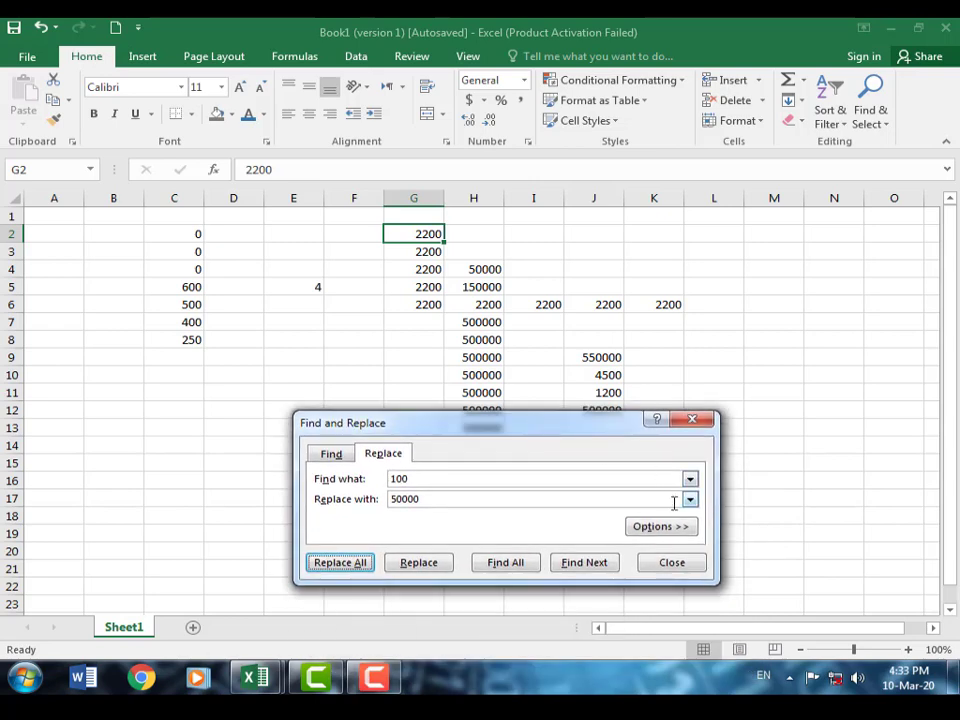
left_click(668, 563)
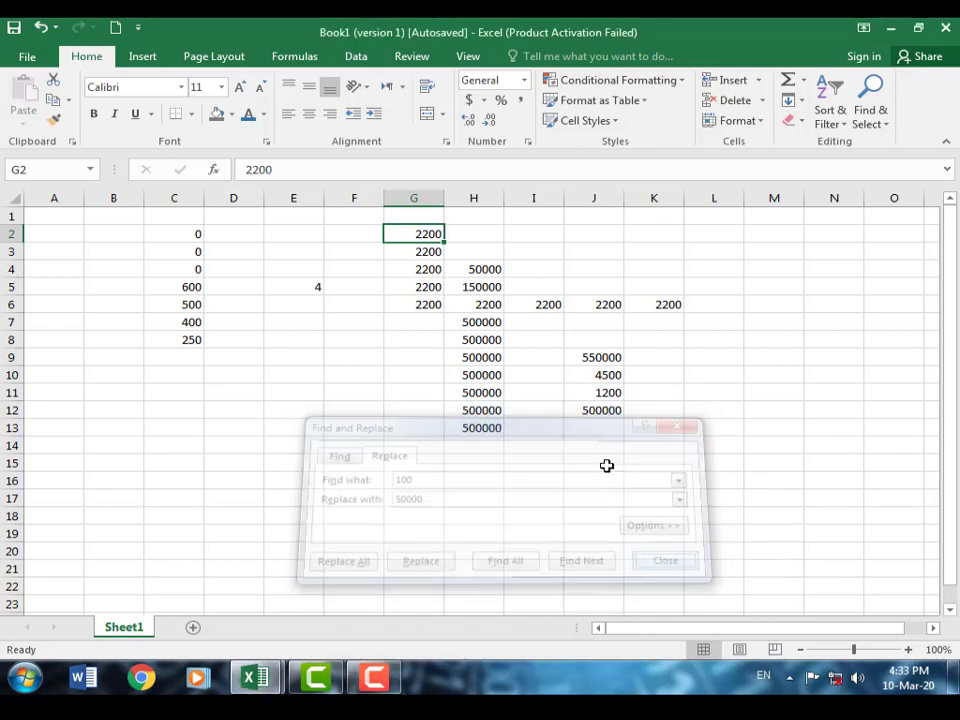
Add four new blank worksheets after Sheet1.
left_click(880, 121)
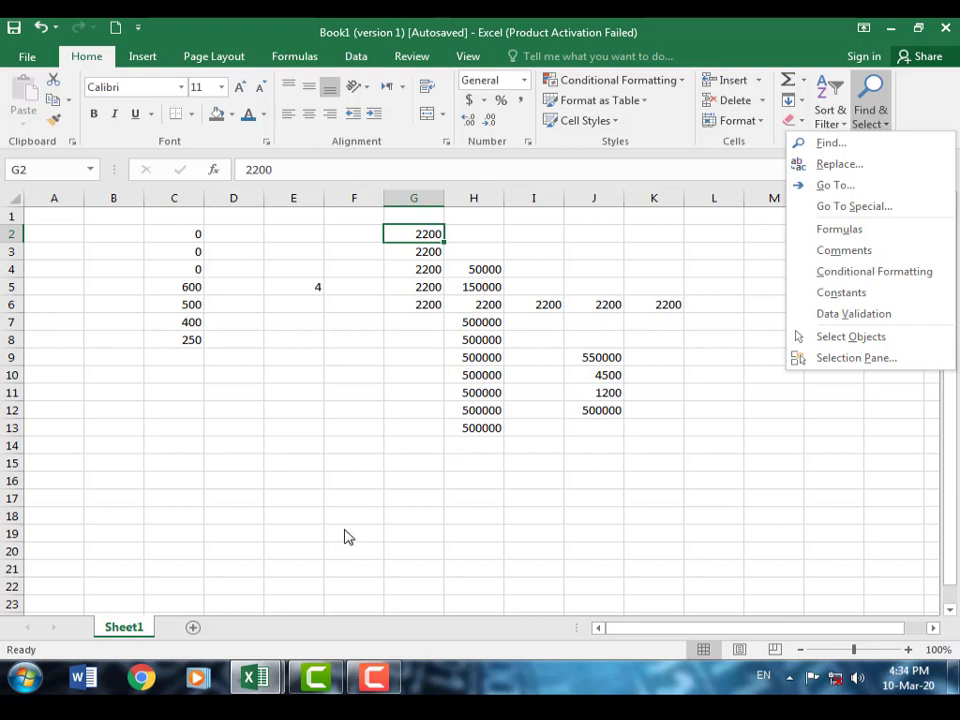
left_click(193, 631)
left_click(194, 631)
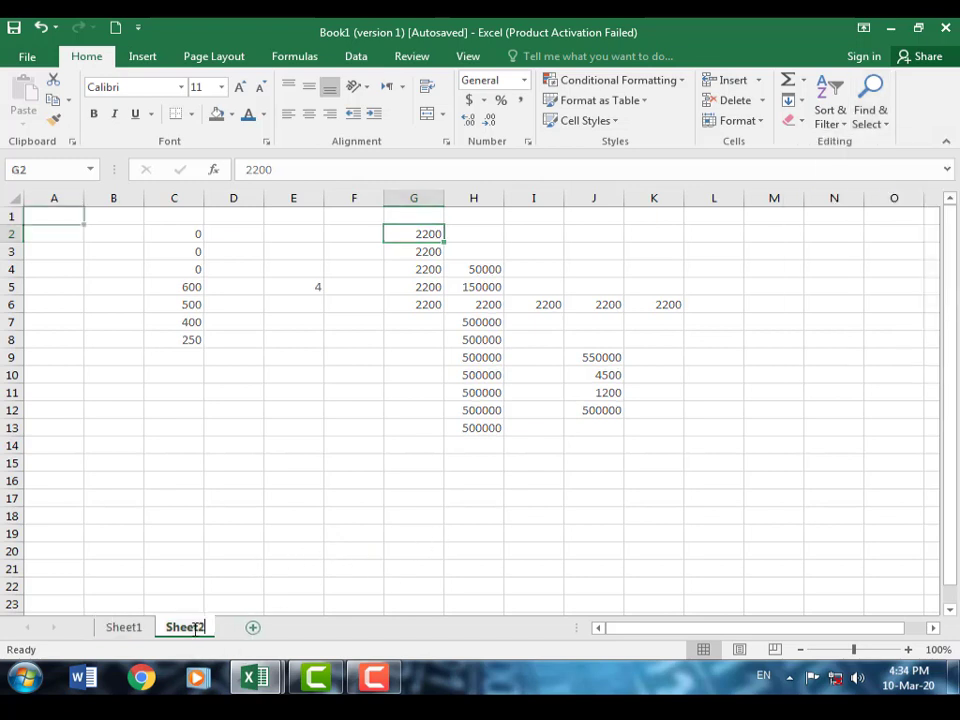
left_click(254, 630)
left_click(316, 630)
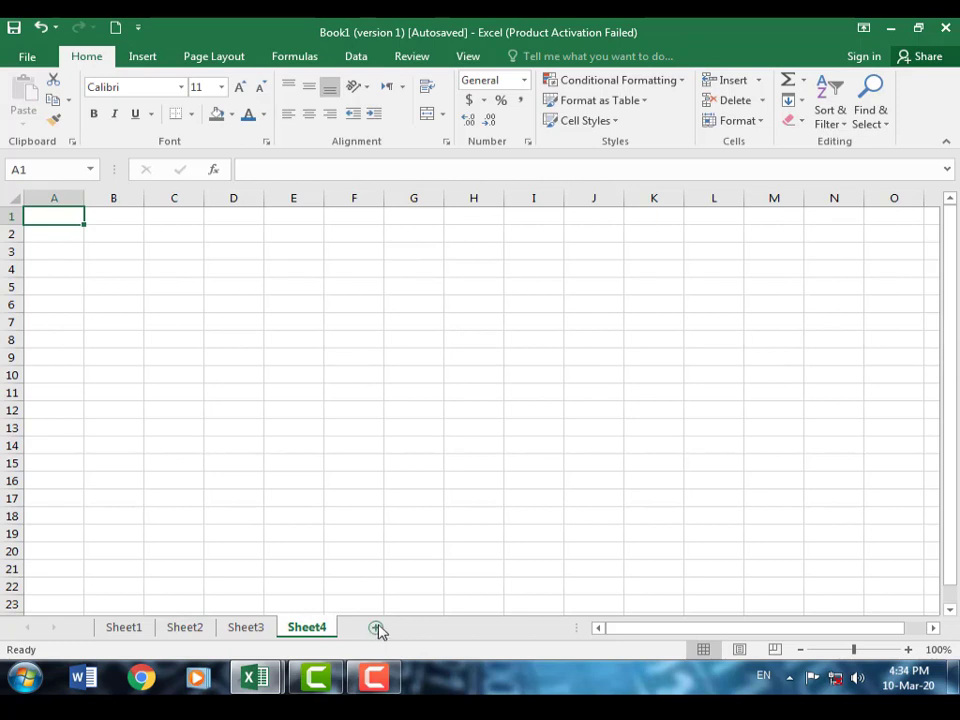
left_click(377, 628)
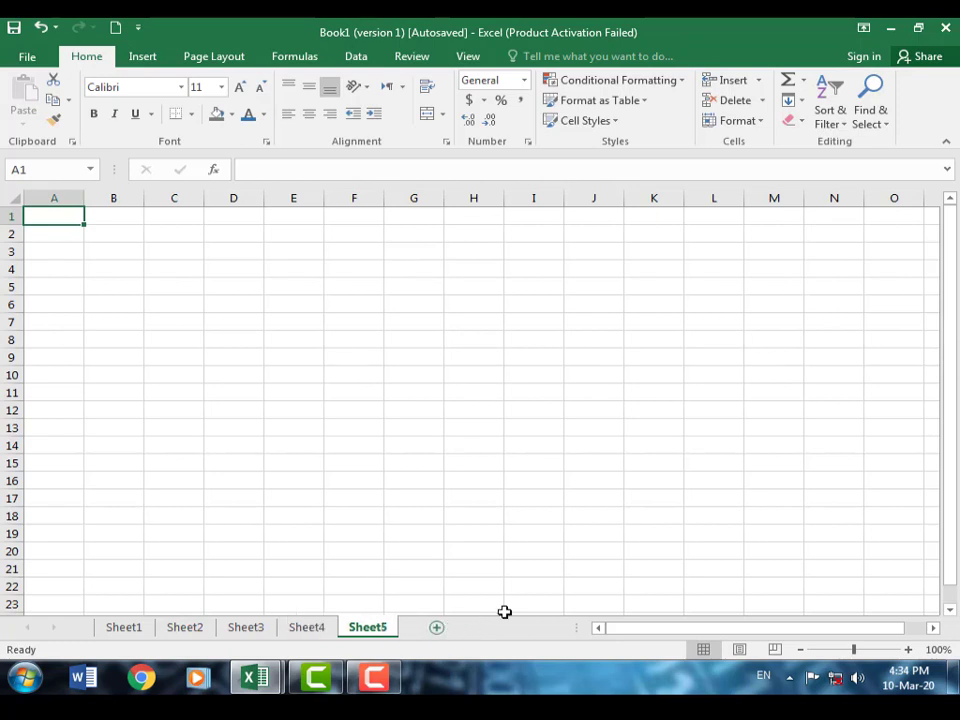
Try to jump from Sheet5 to the reference sheet1 with Go To.
left_click(884, 124)
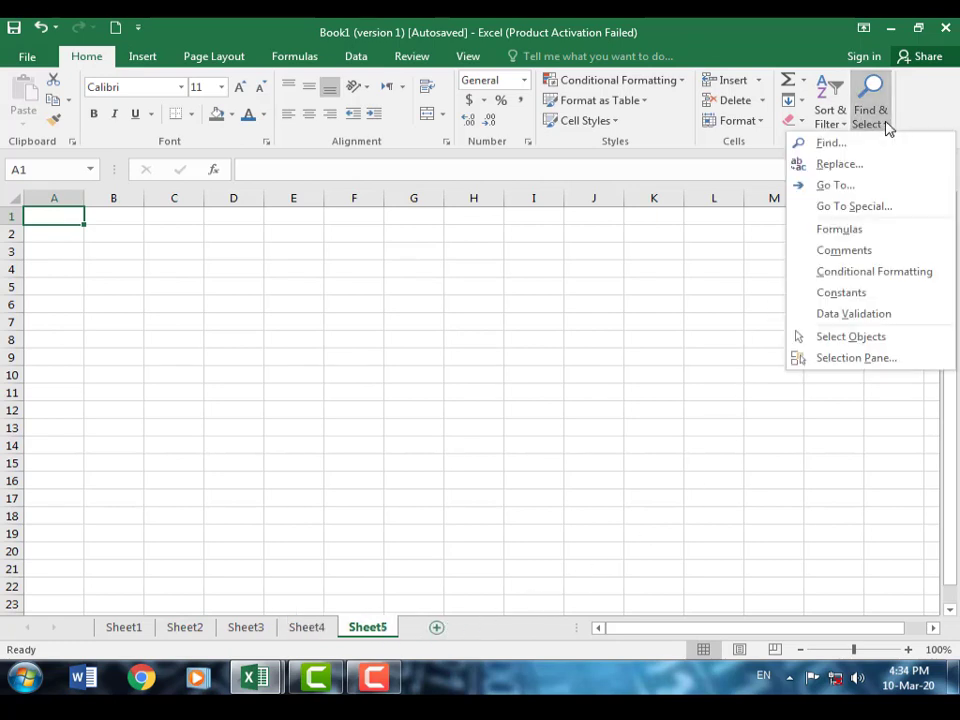
left_click(852, 188)
left_click_drag(490, 352, 596, 345)
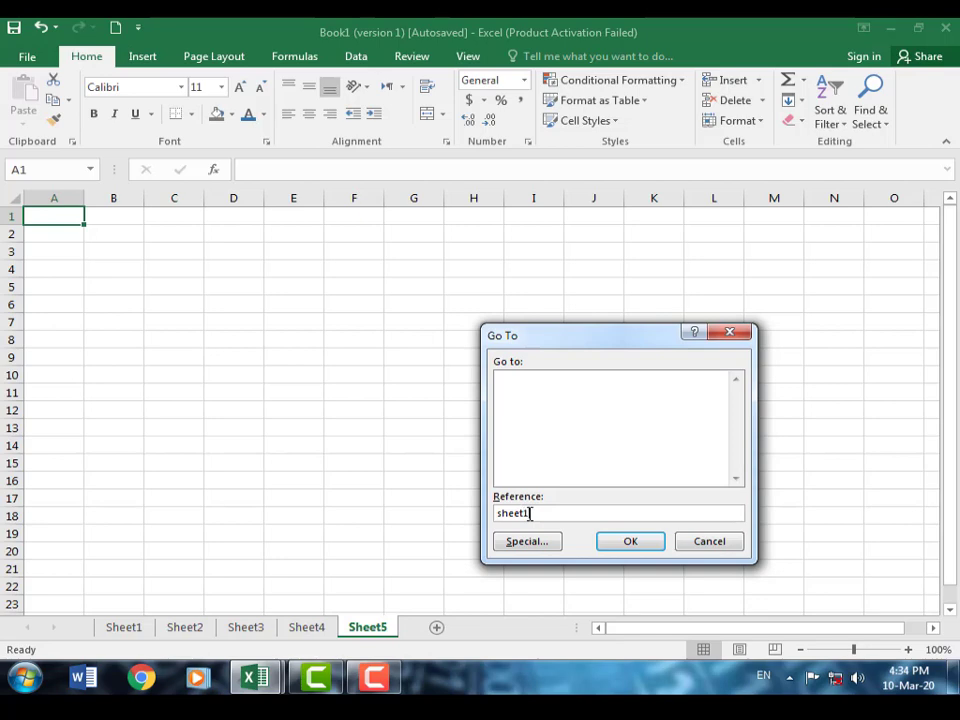
left_click(628, 543)
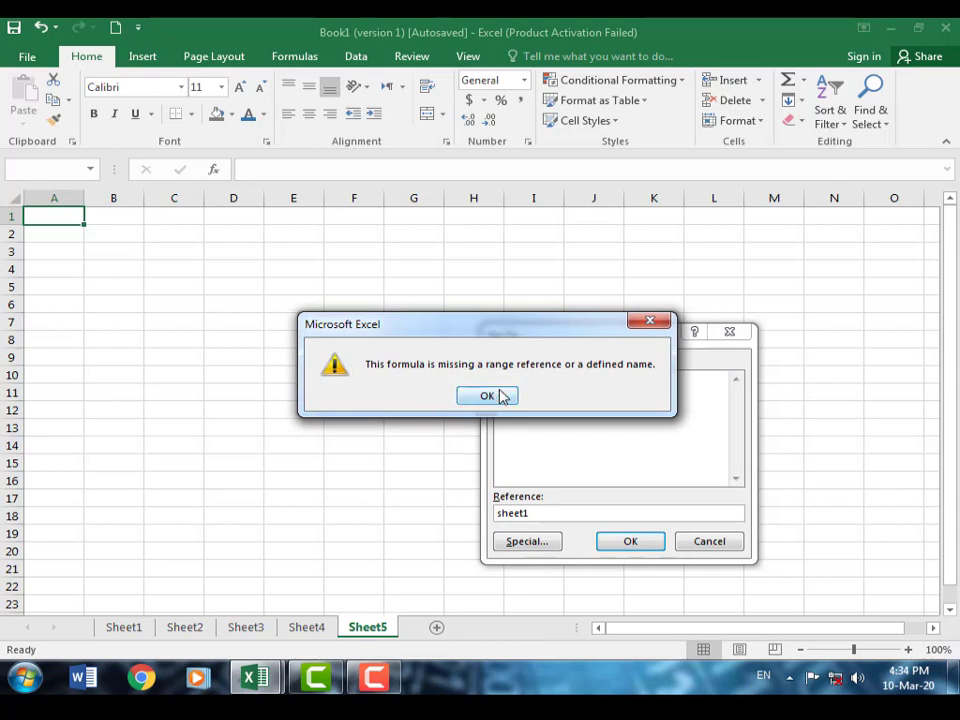
left_click(487, 396)
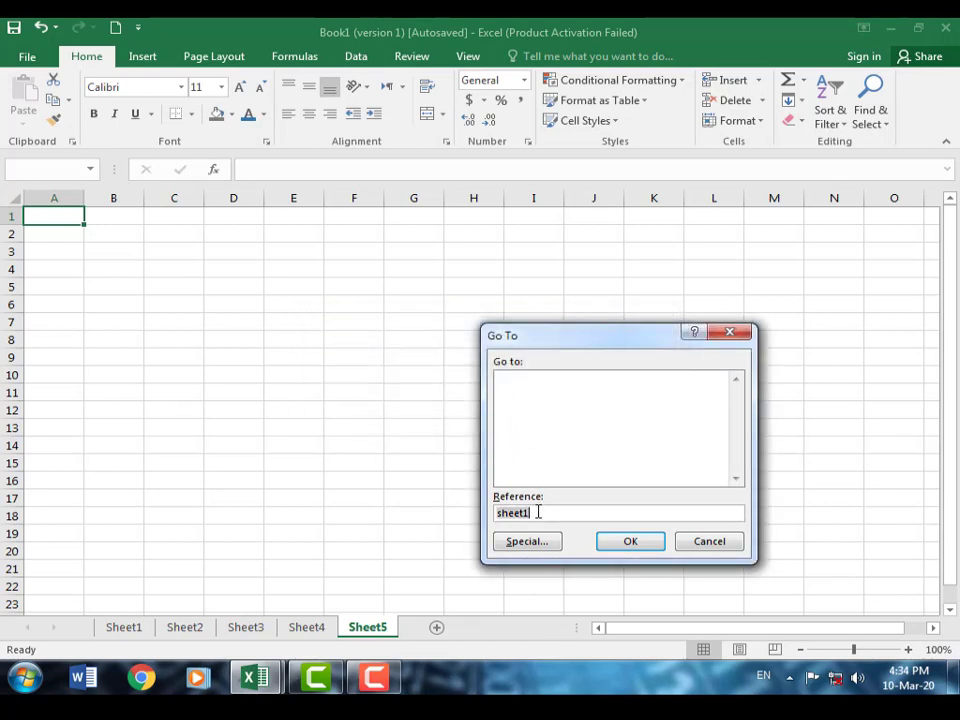
left_click(521, 398)
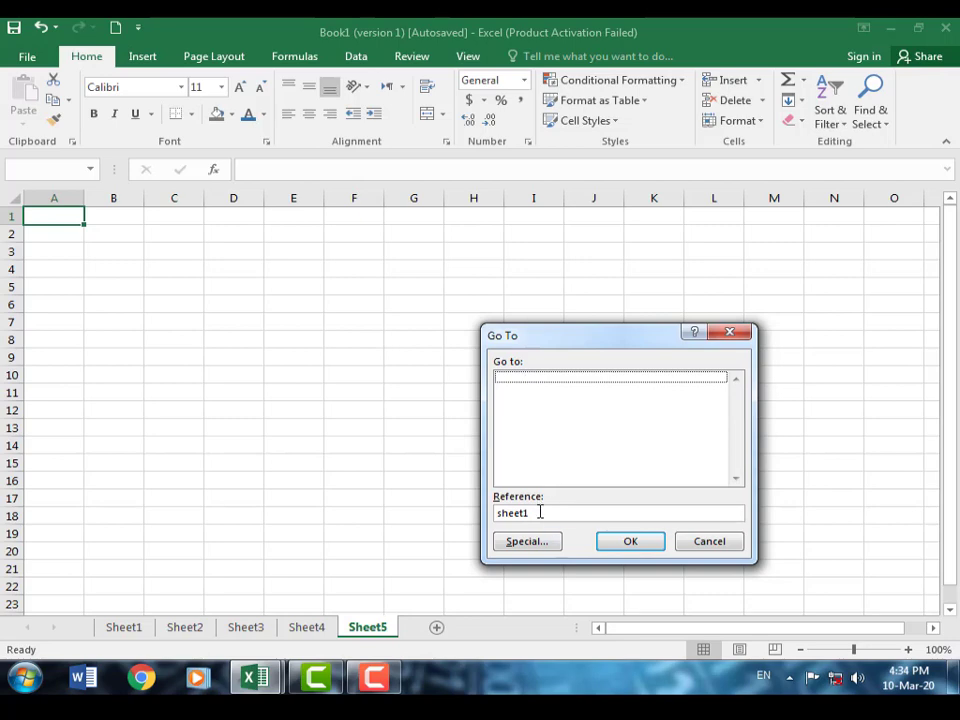
Search Sheet5 for cells with comments using Go To Special.
left_click(546, 547)
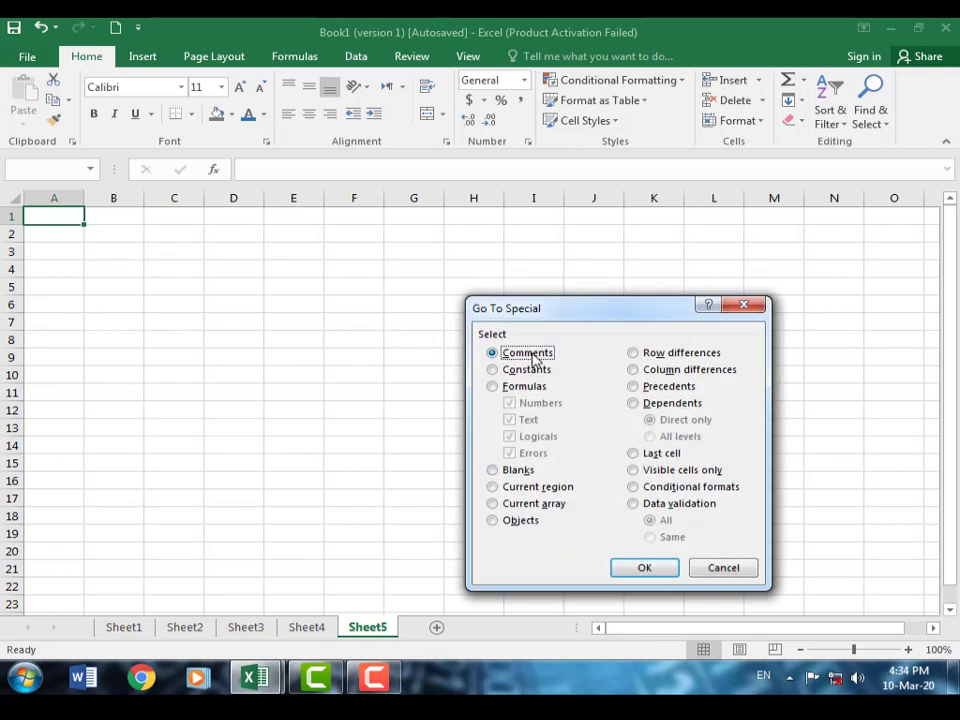
left_click(651, 568)
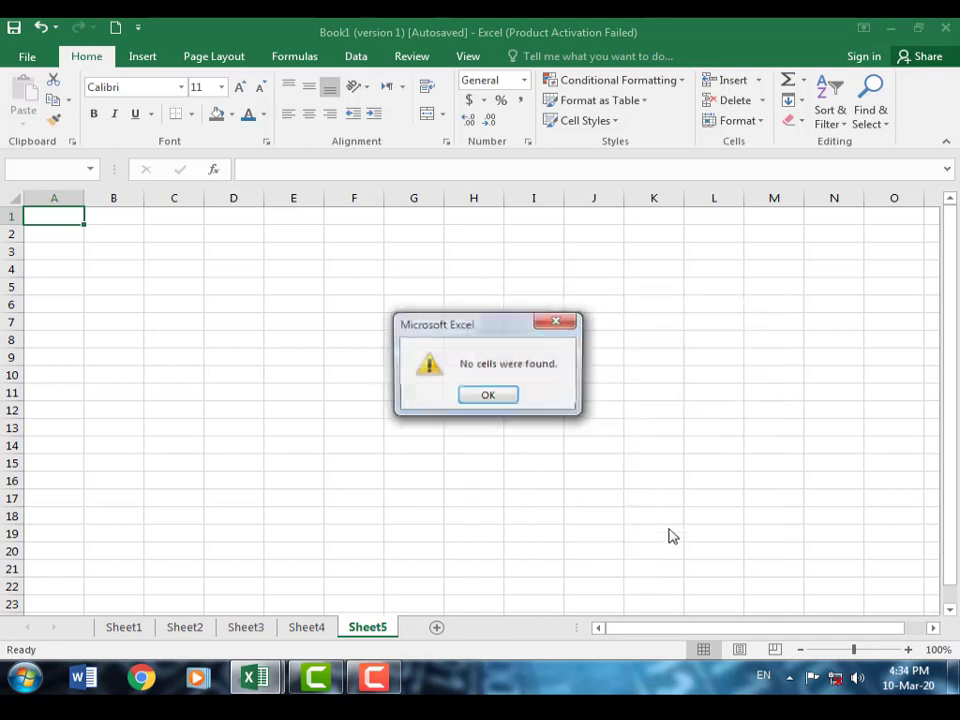
left_click(489, 397)
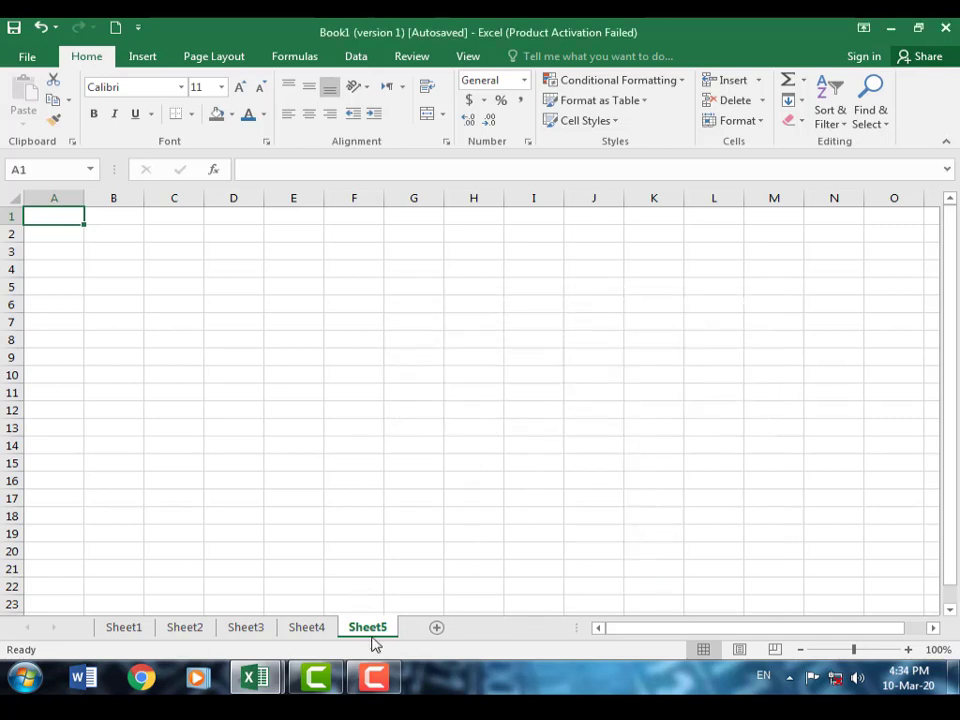
Switch to Sheet1 and jump to cell C8 with Go To.
left_click(876, 122)
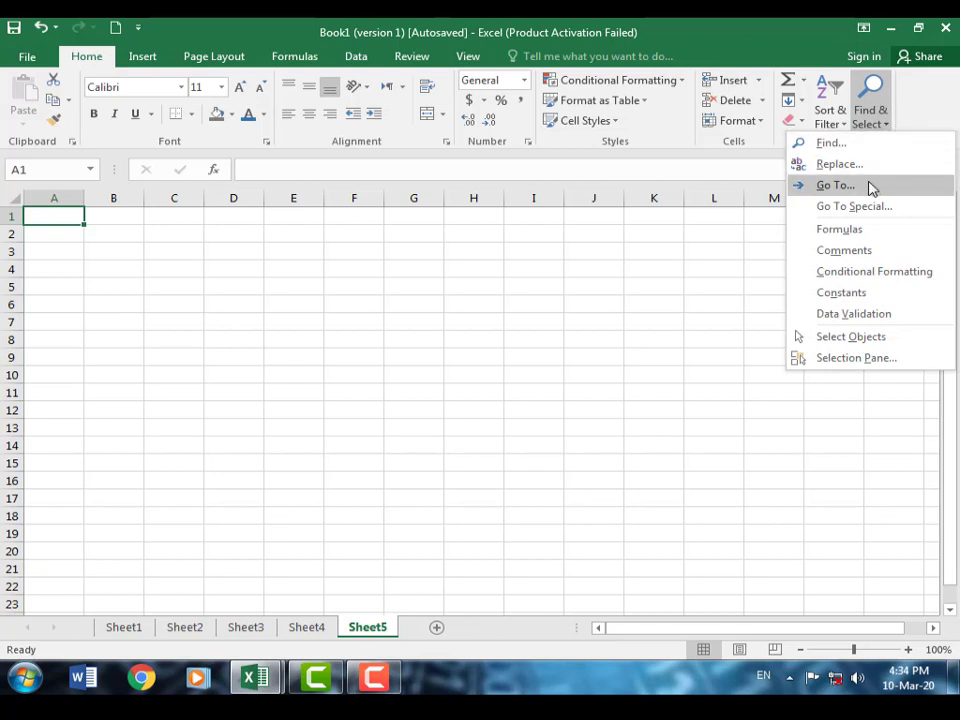
left_click(121, 628)
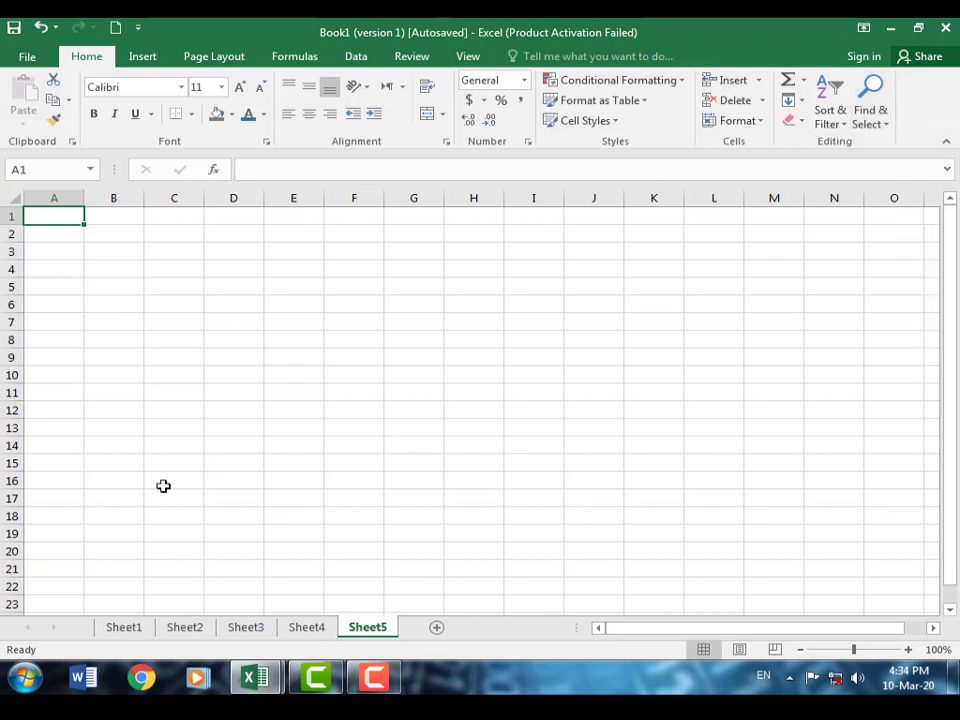
left_click(138, 627)
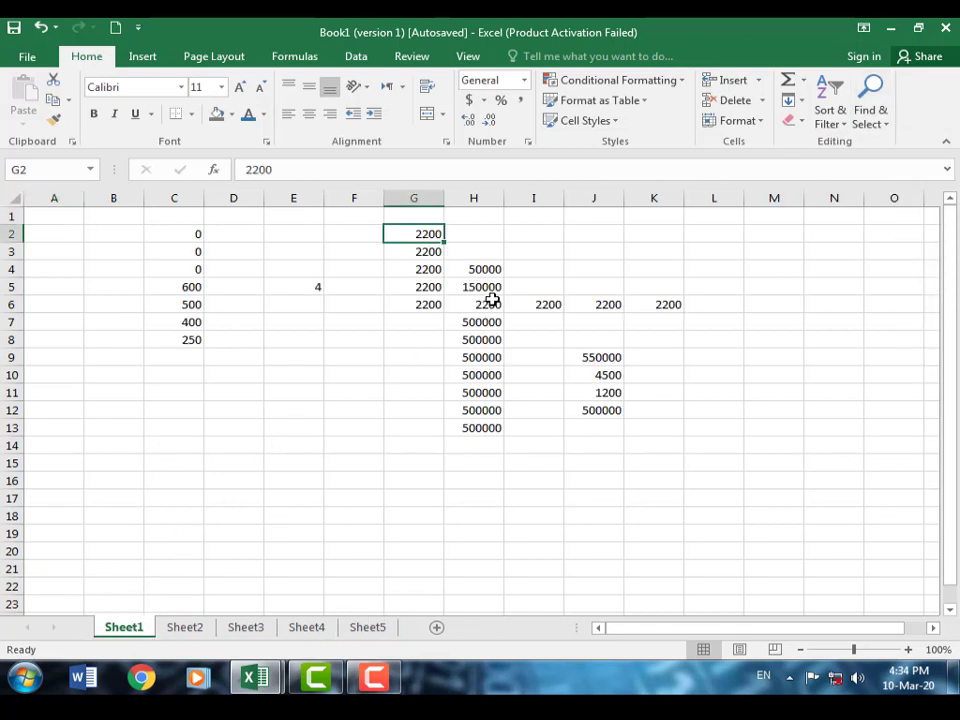
left_click(872, 114)
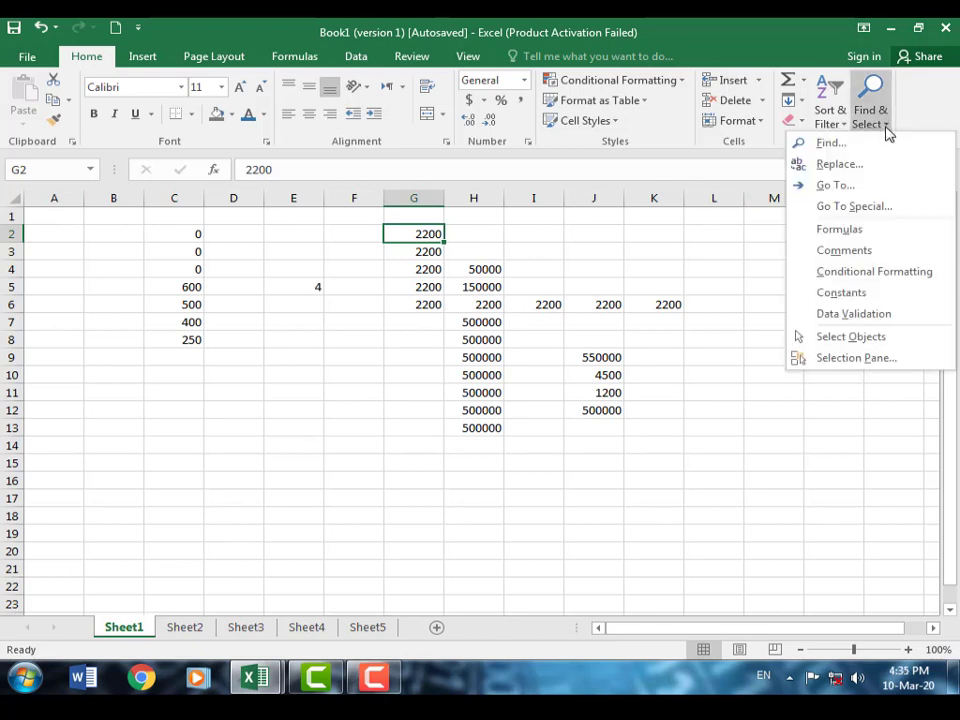
left_click(836, 186)
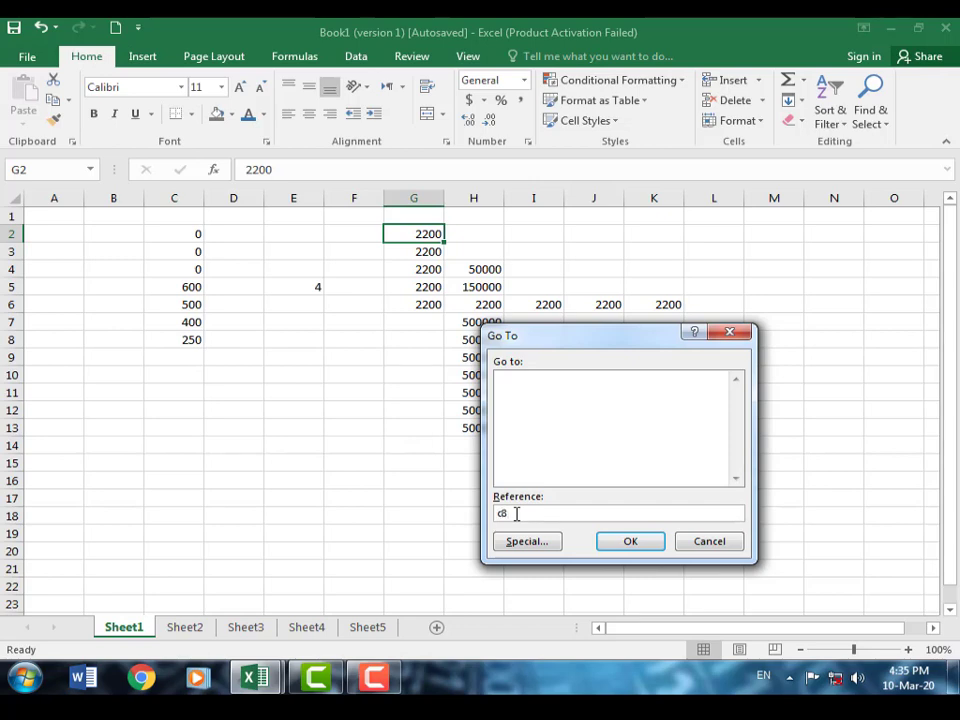
left_click(627, 543)
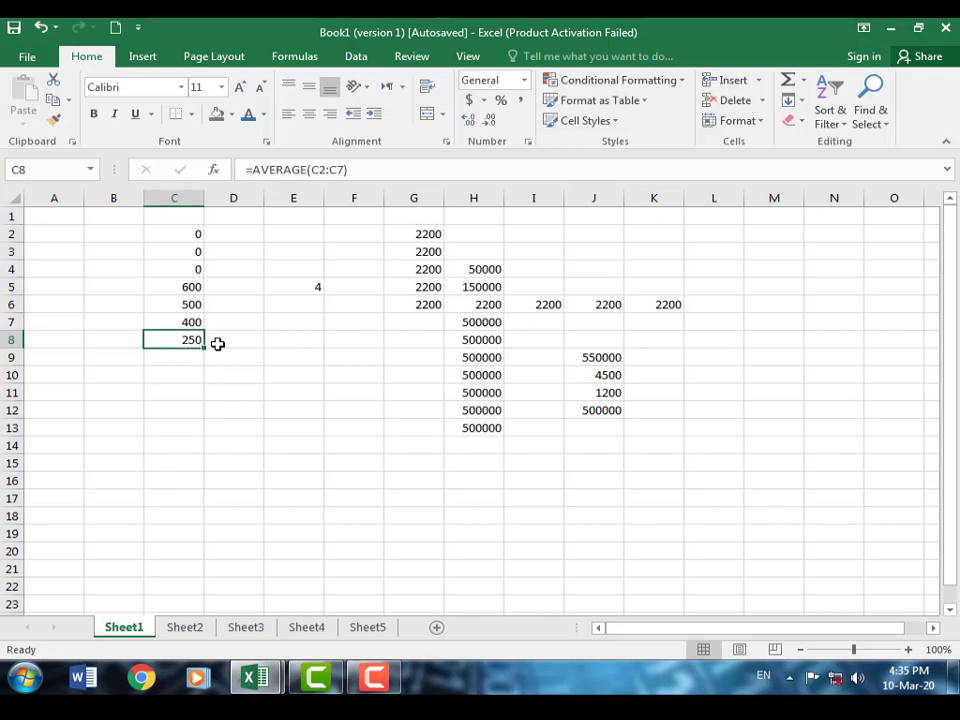
Review the Go To Special options on Sheet1 and search for cells with comments.
left_click(884, 124)
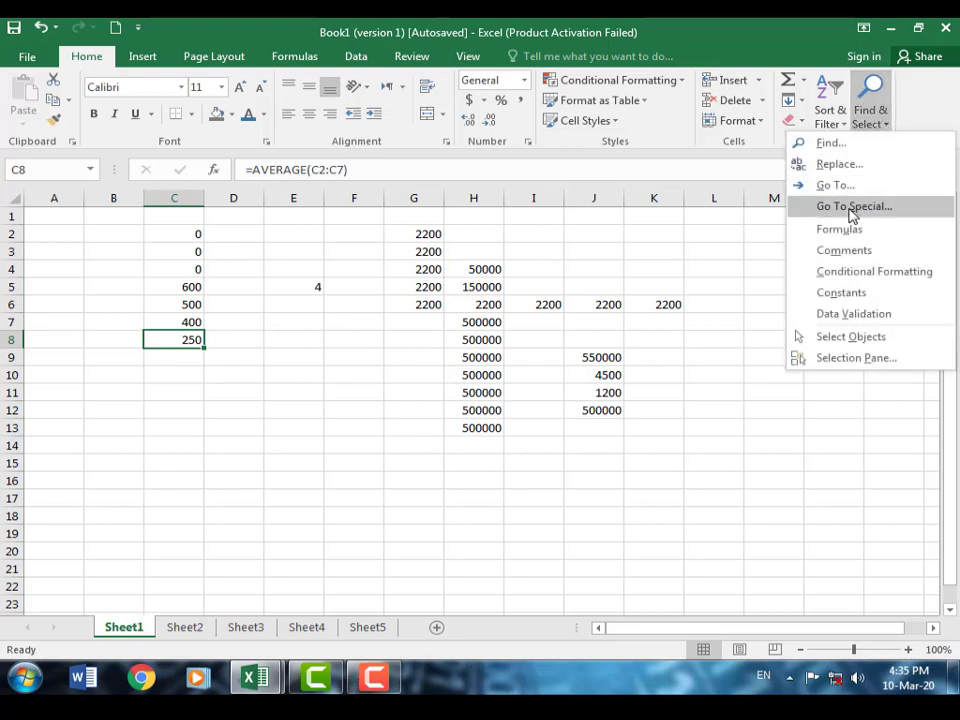
left_click(852, 207)
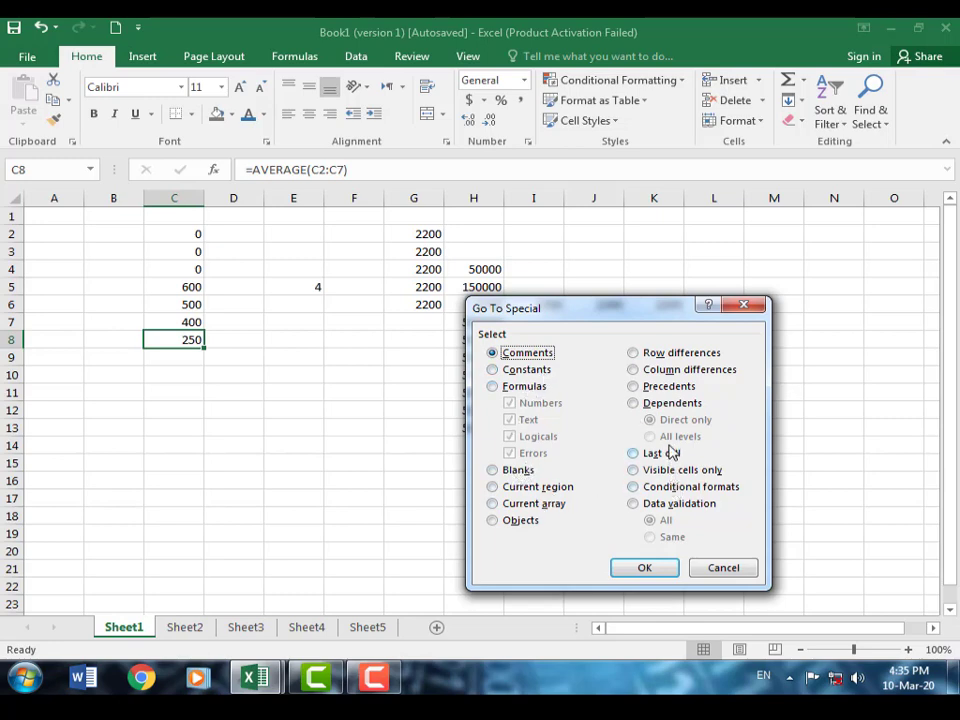
left_click(641, 572)
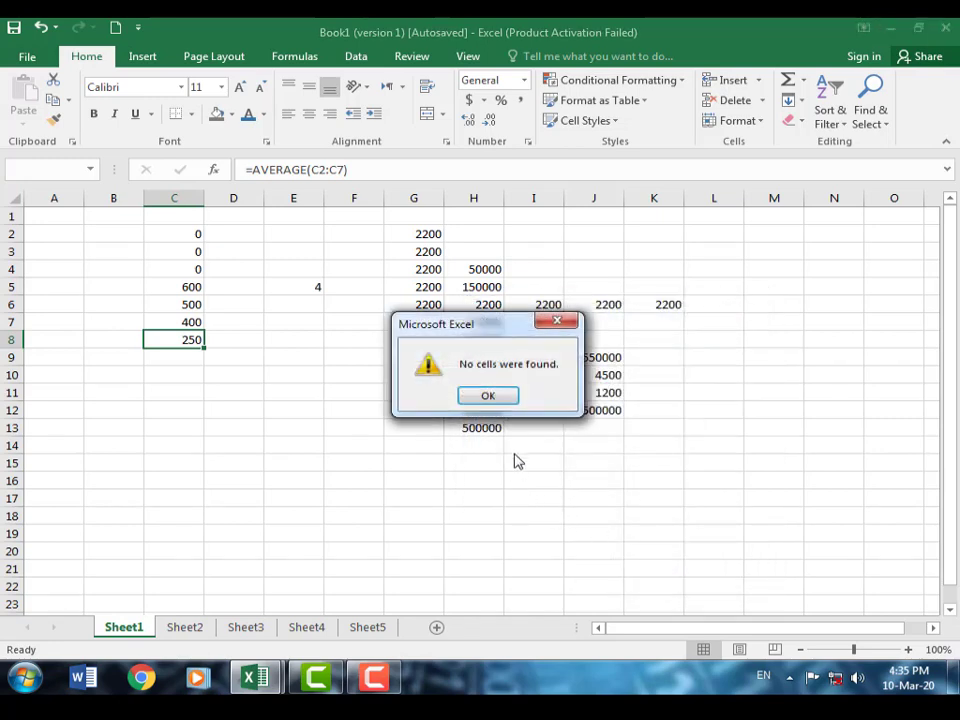
left_click(488, 396)
Select all cells on Sheet1 that contain formulas using Find & Select.
left_click(874, 122)
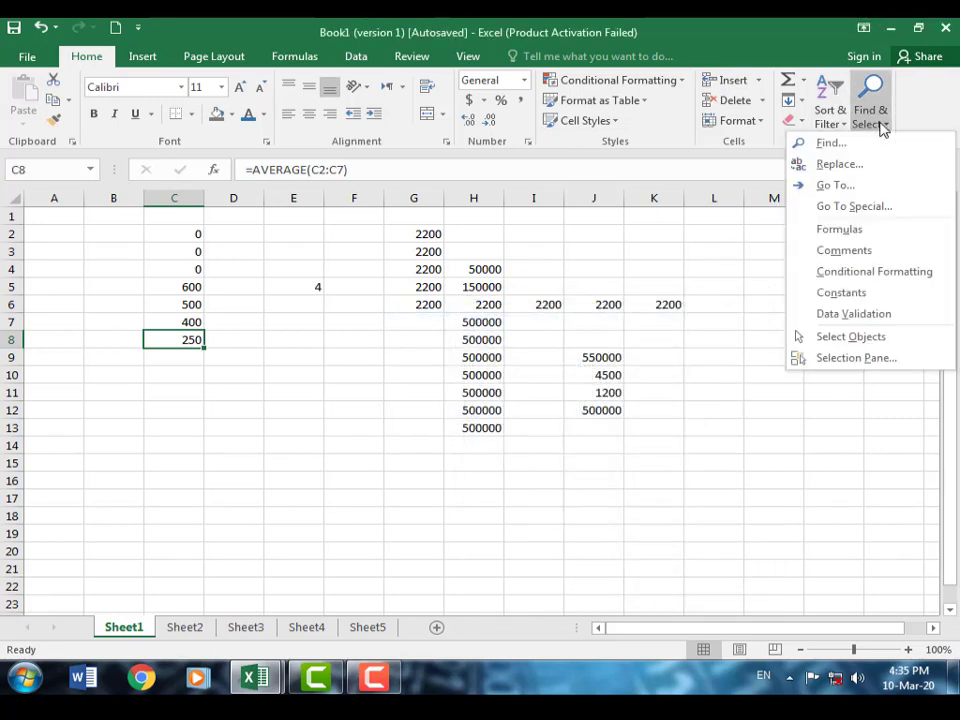
left_click(863, 237)
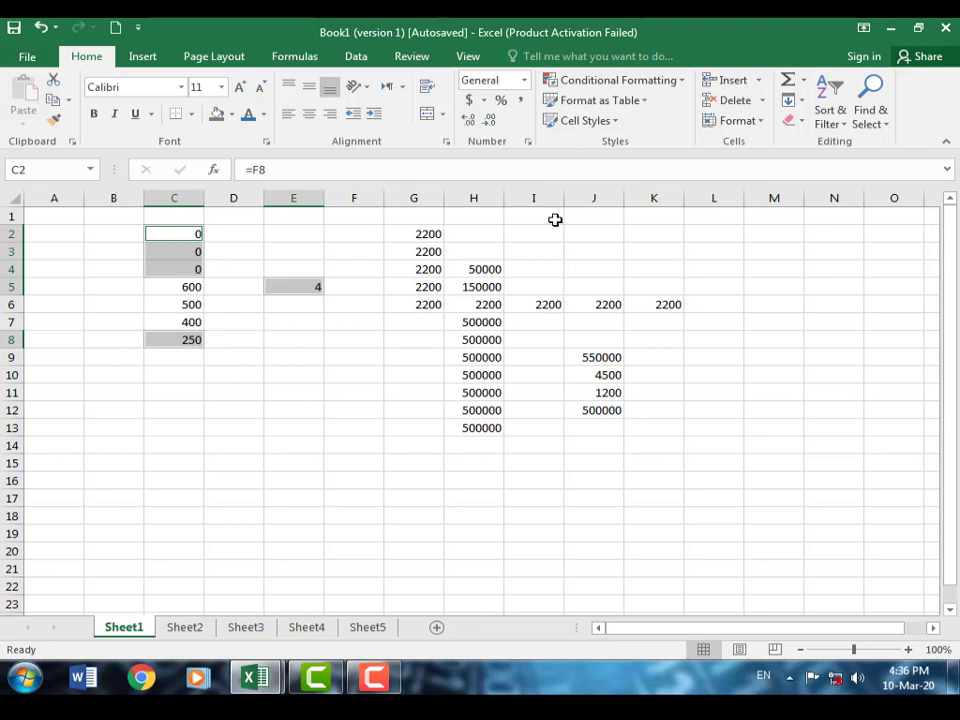
Search Sheet1 for cells with conditional formatting using Find & Select.
left_click(880, 124)
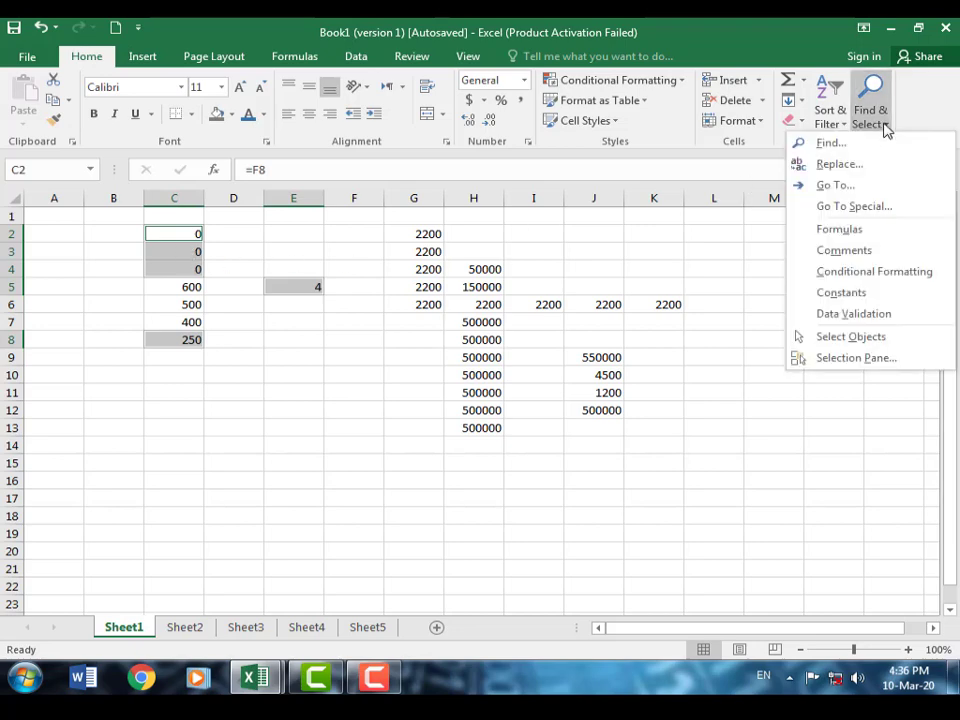
left_click(886, 280)
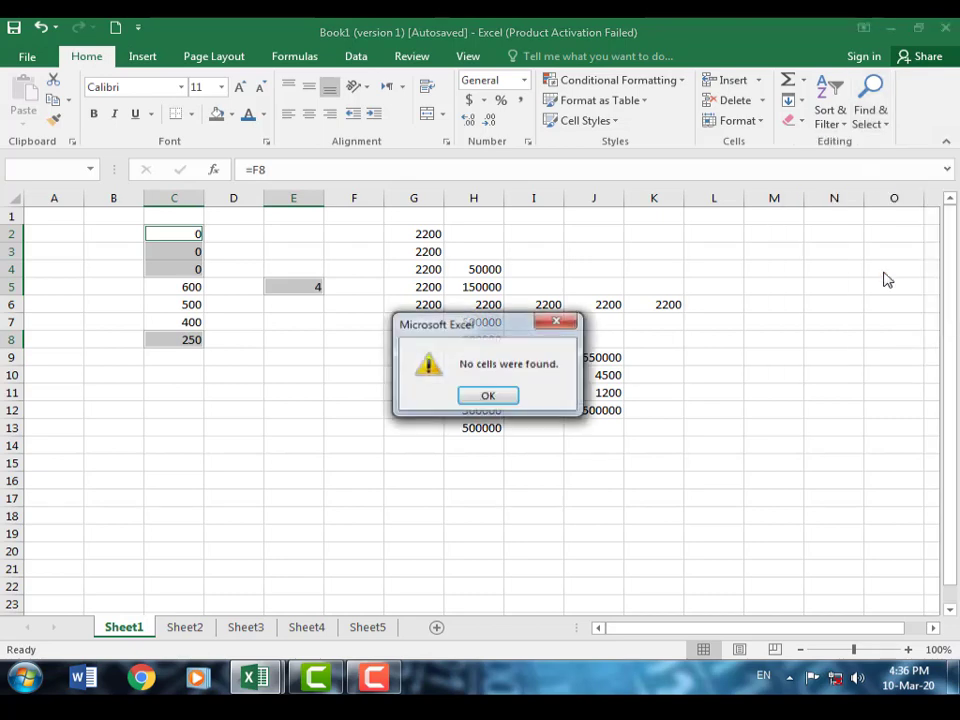
left_click(497, 395)
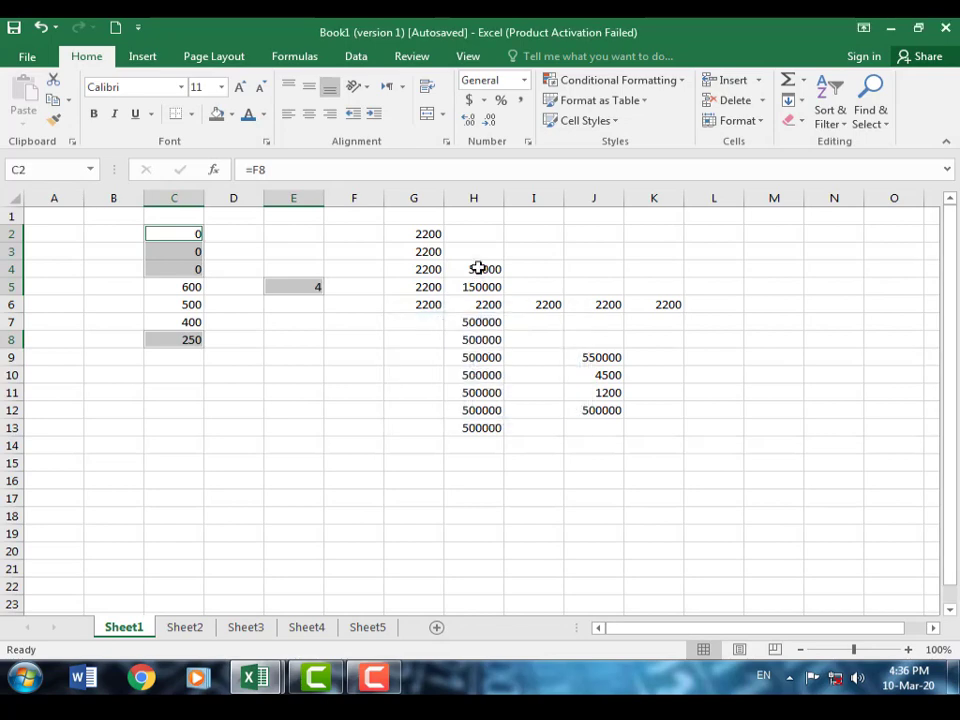
Apply a green-to-red conditional formatting color scale to H4:H9, with green for low values and red for high values.
left_click_drag(478, 268, 489, 362)
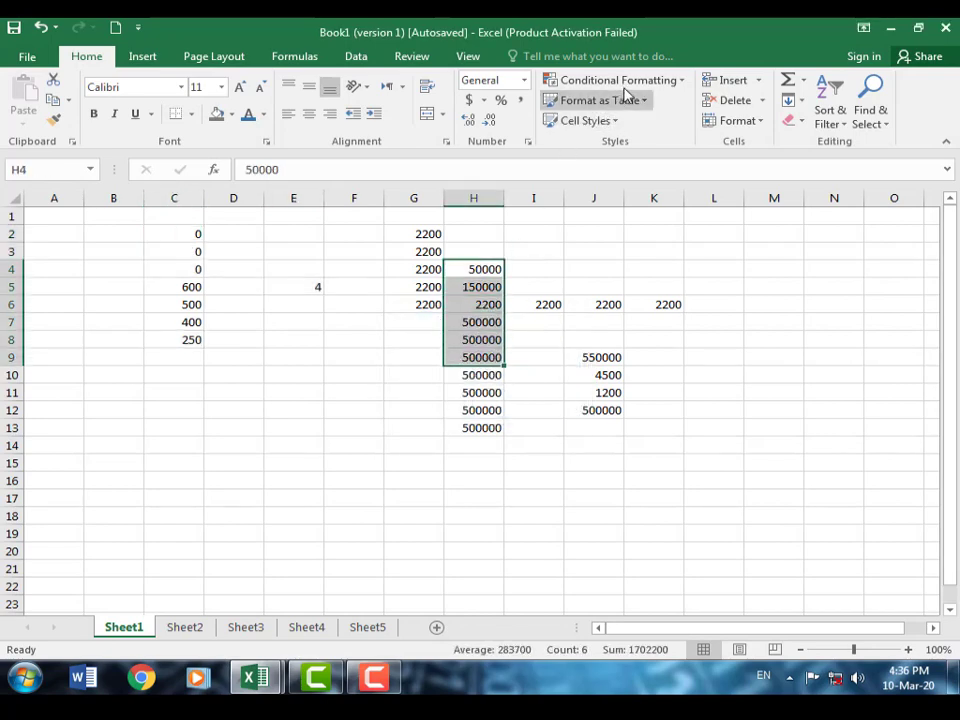
left_click(676, 82)
mouse_move(667, 114)
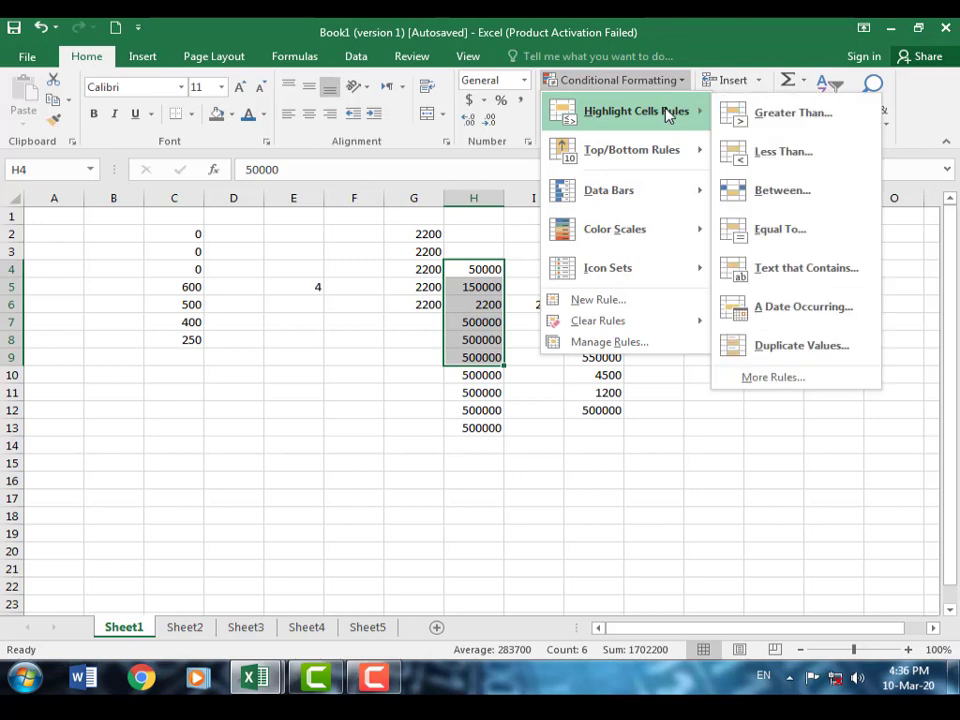
mouse_move(643, 242)
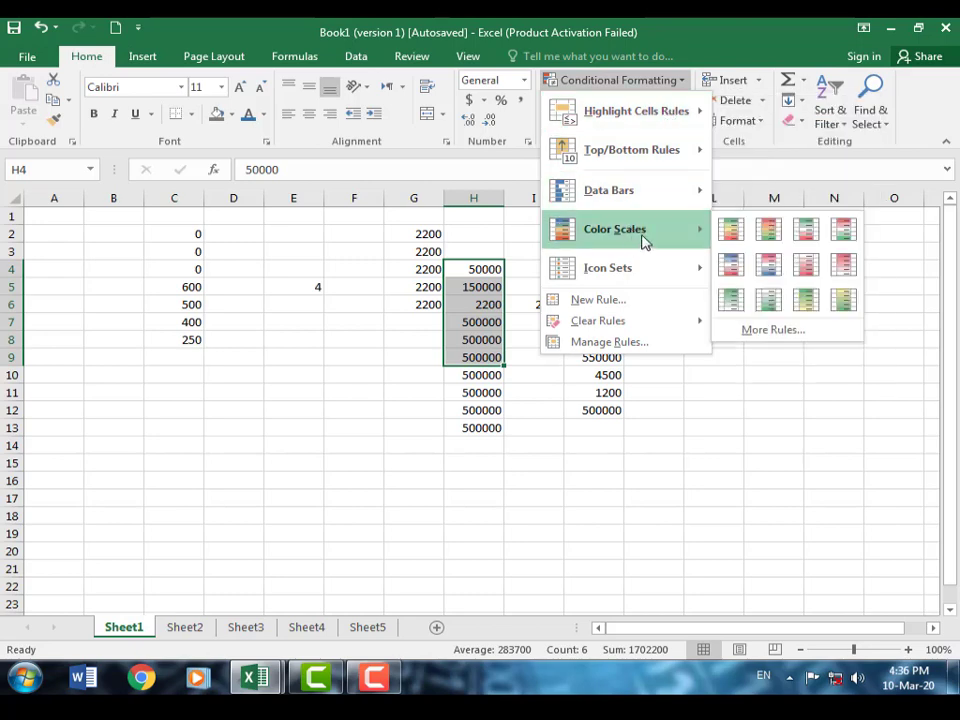
left_click(768, 232)
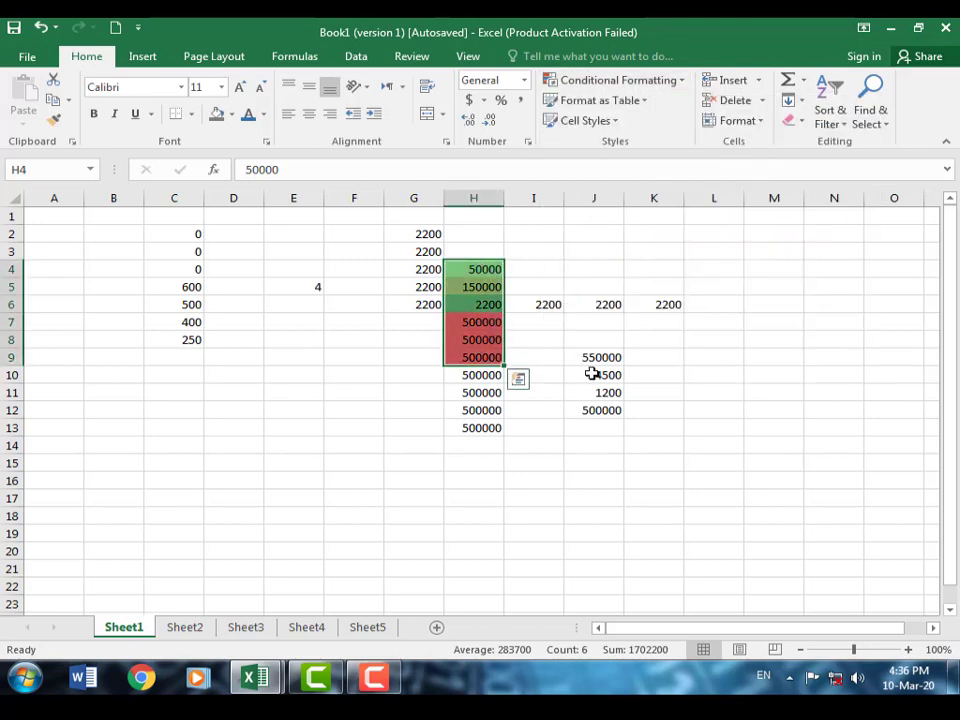
left_click(612, 467)
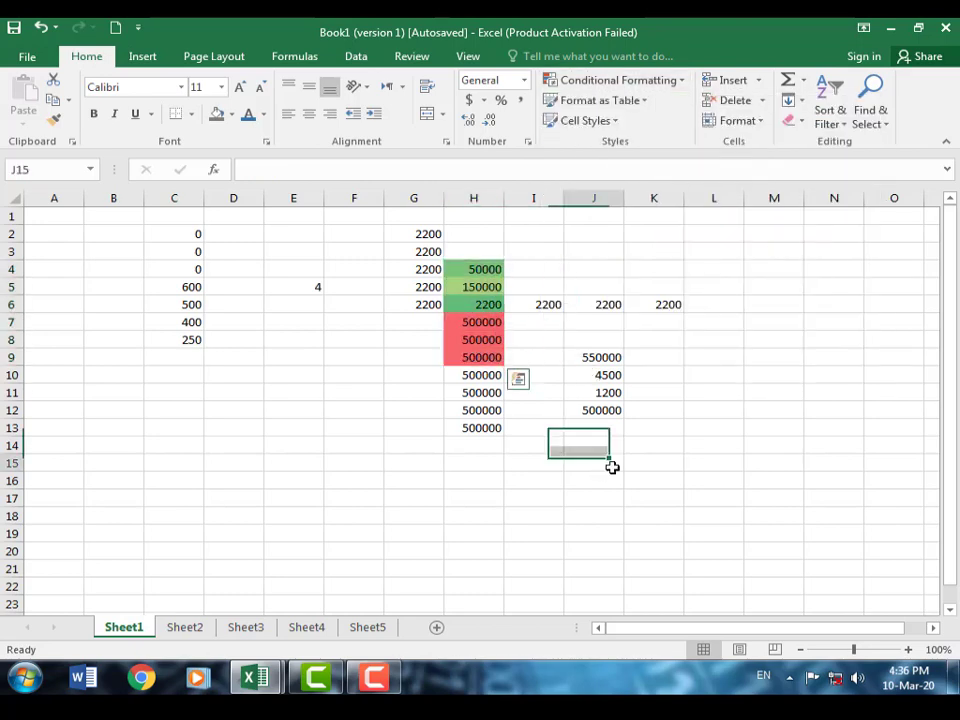
Select the conditionally formatted cells on Sheet1 with Find & Select and clear their formatting.
left_click(870, 110)
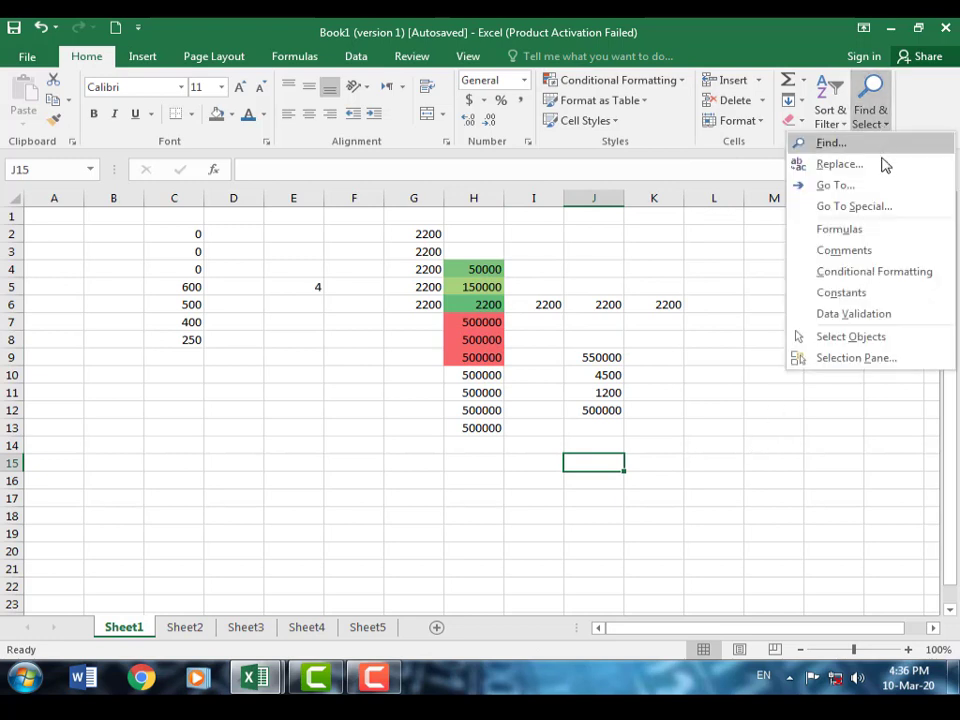
left_click(878, 276)
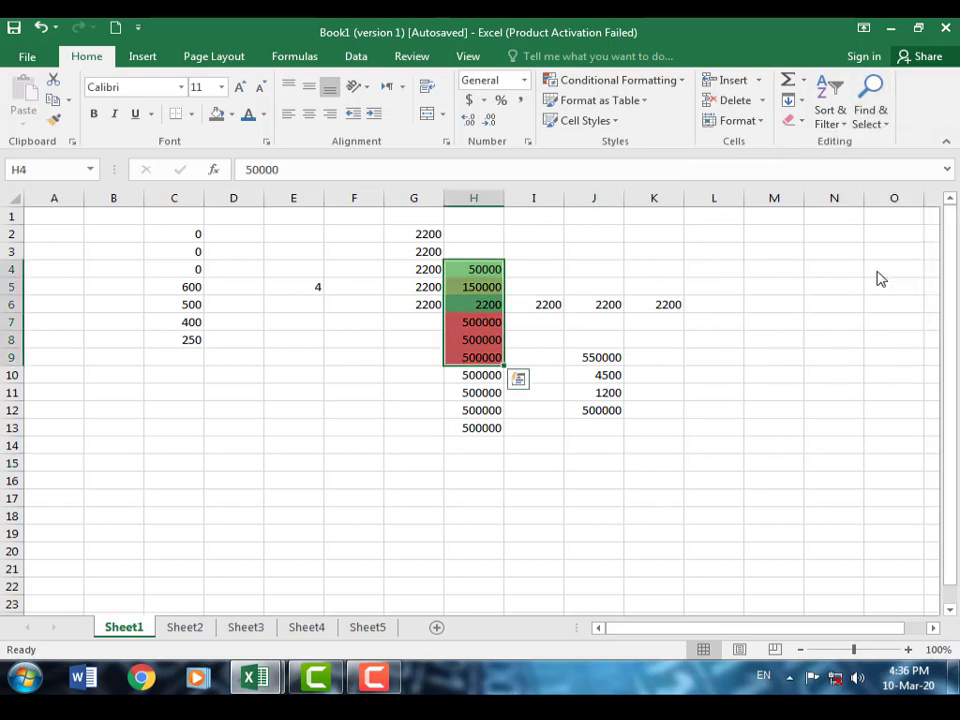
left_click(519, 379)
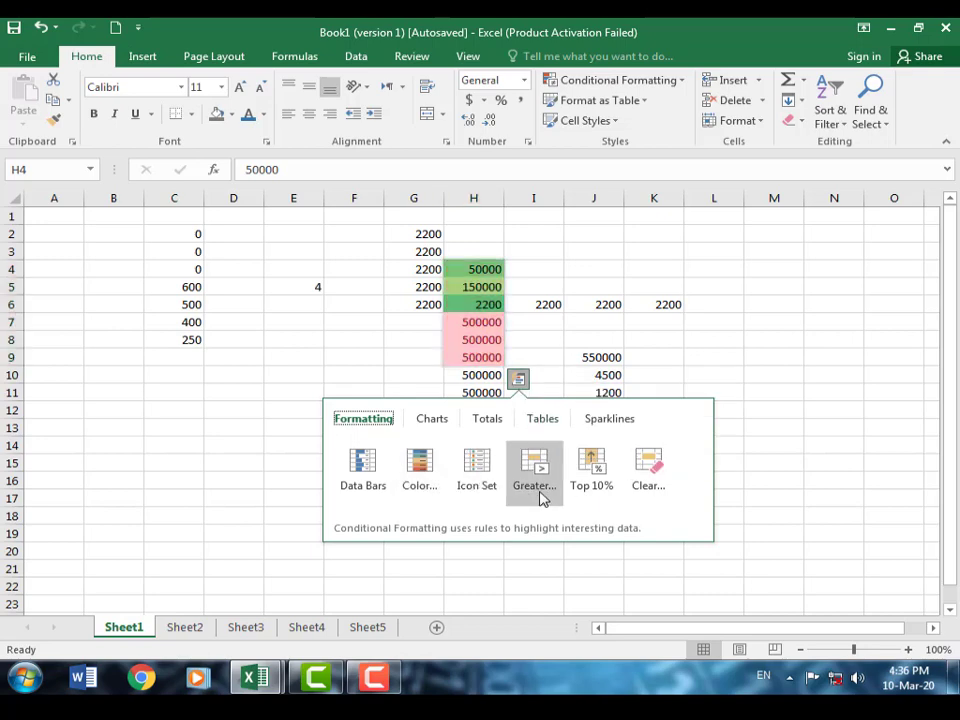
left_click(646, 485)
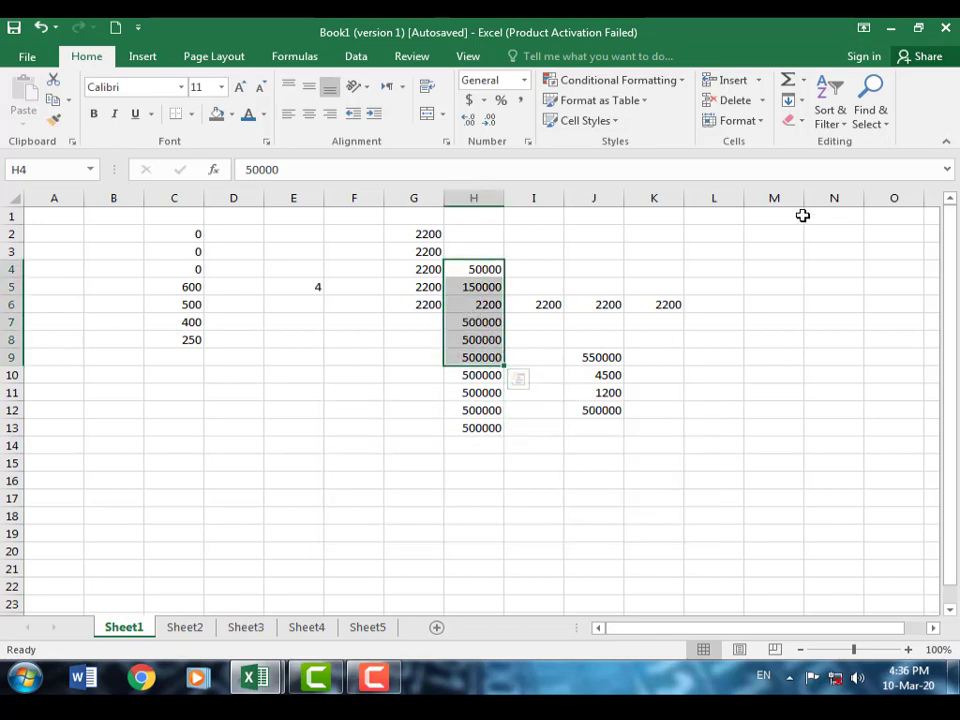
left_click(889, 124)
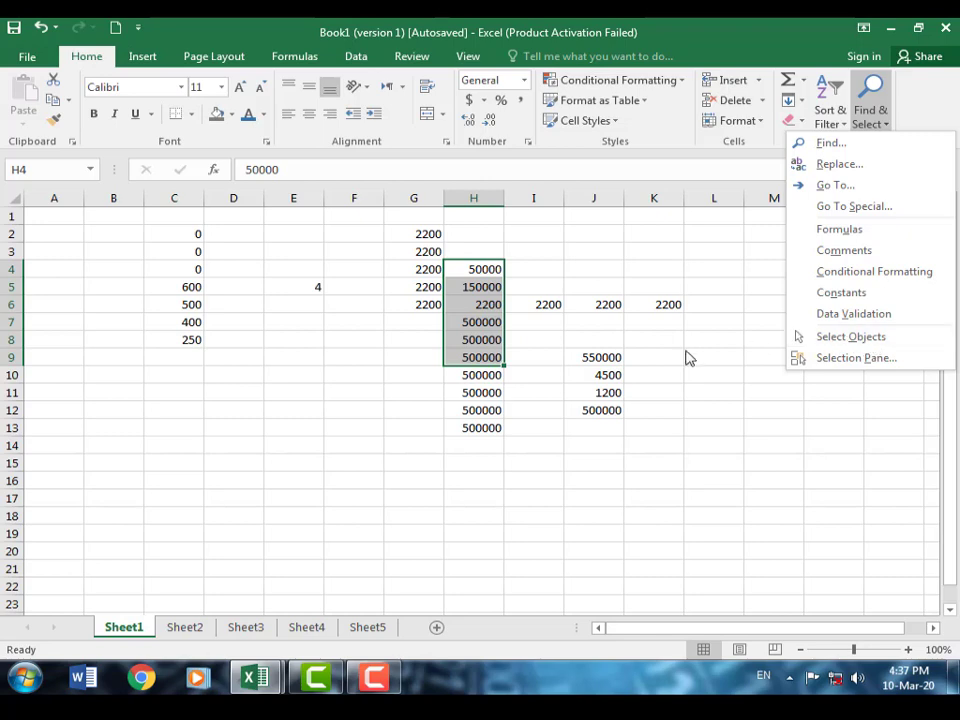
left_click(409, 381)
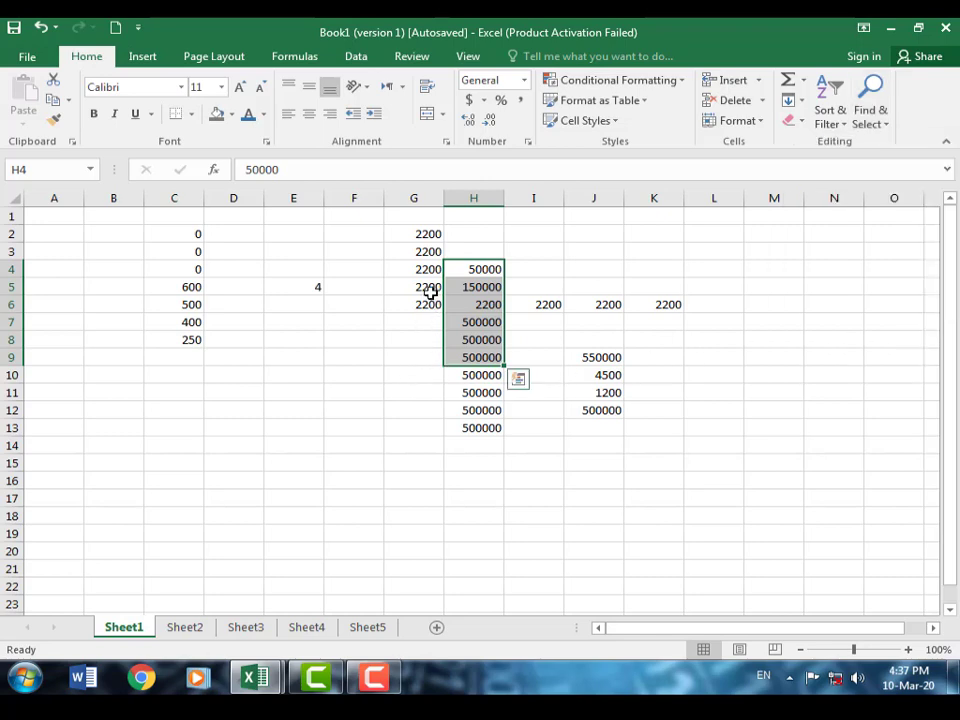
left_click(405, 286)
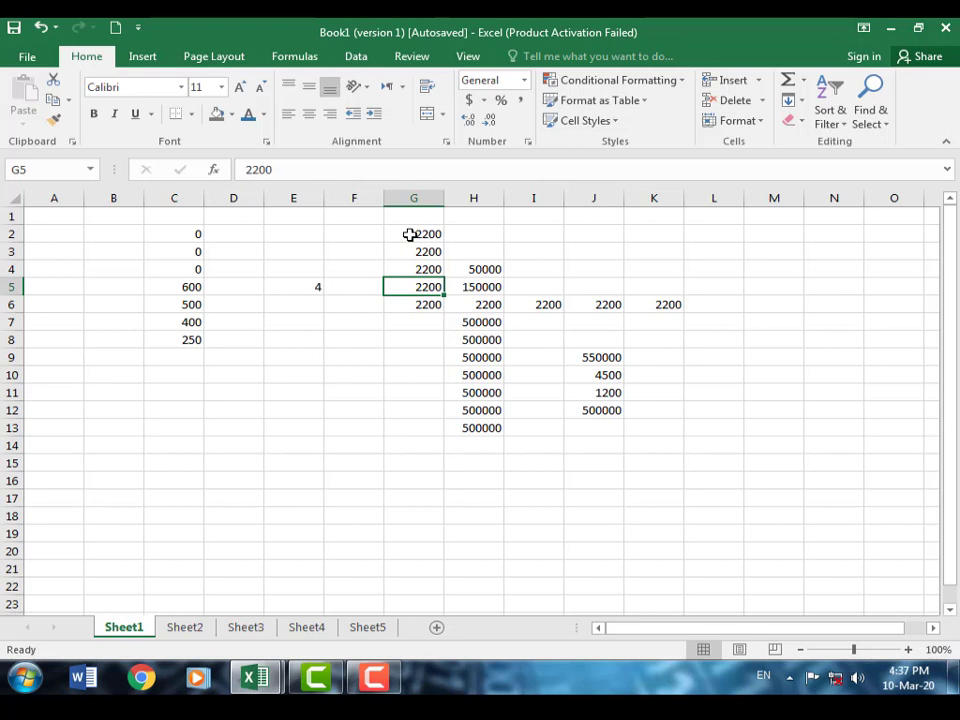
left_click(410, 234)
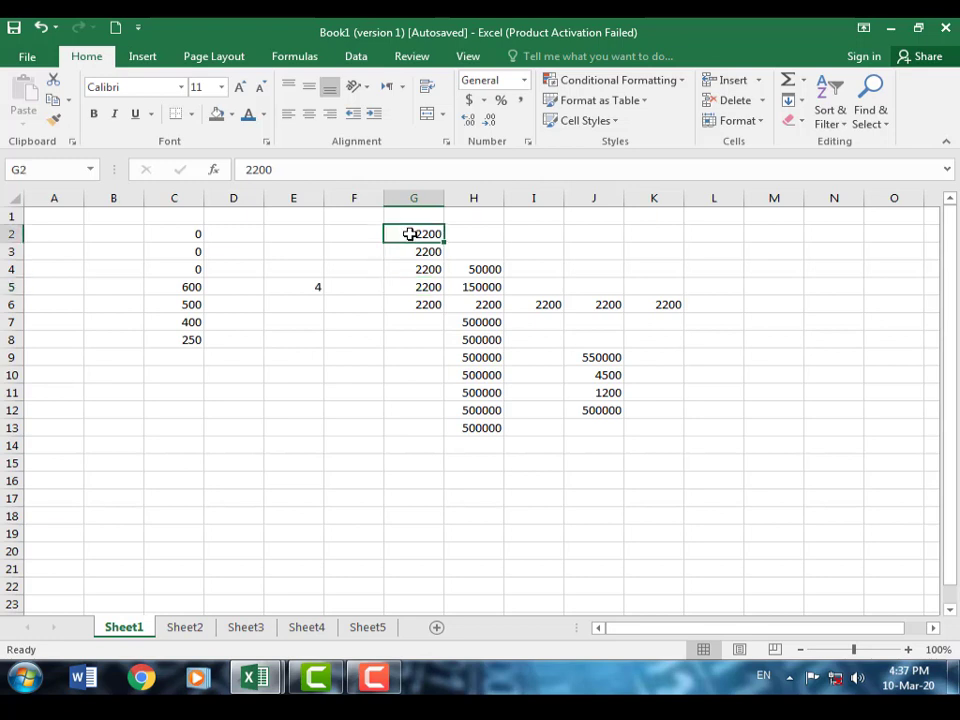
left_click_drag(410, 242, 427, 306)
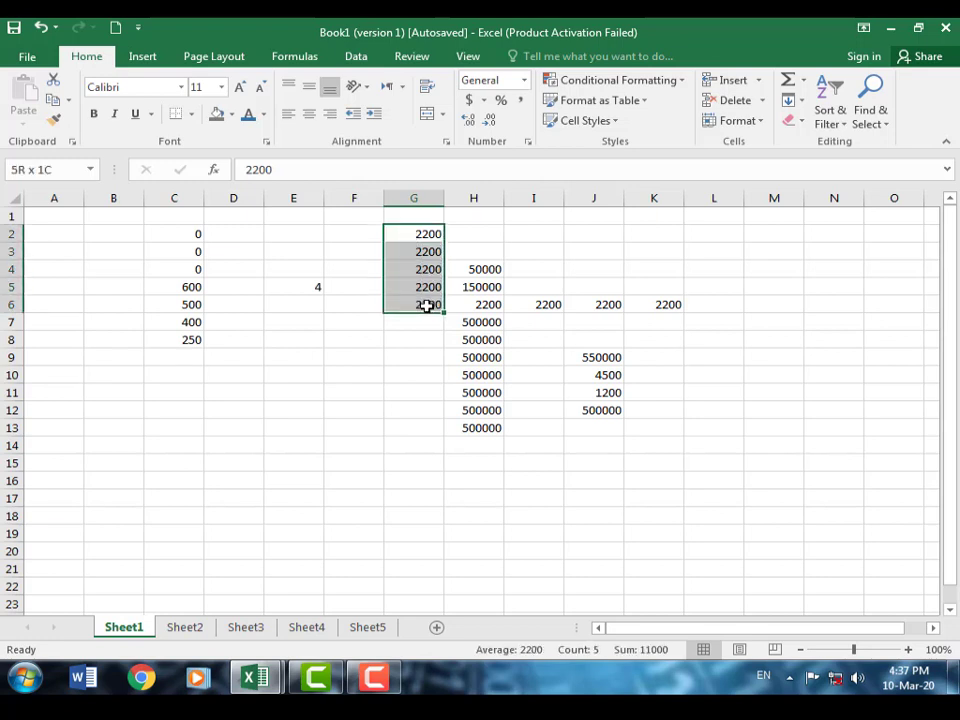
left_click(426, 393)
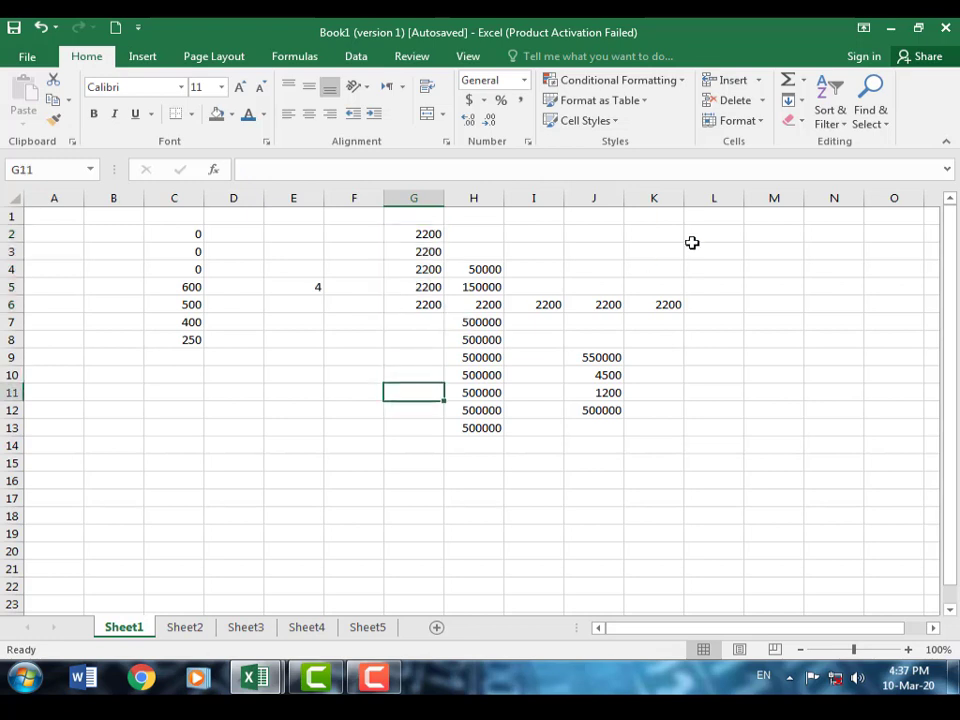
Try the Select Objects mode on Sheet1 and select the range G2:K13.
left_click(881, 131)
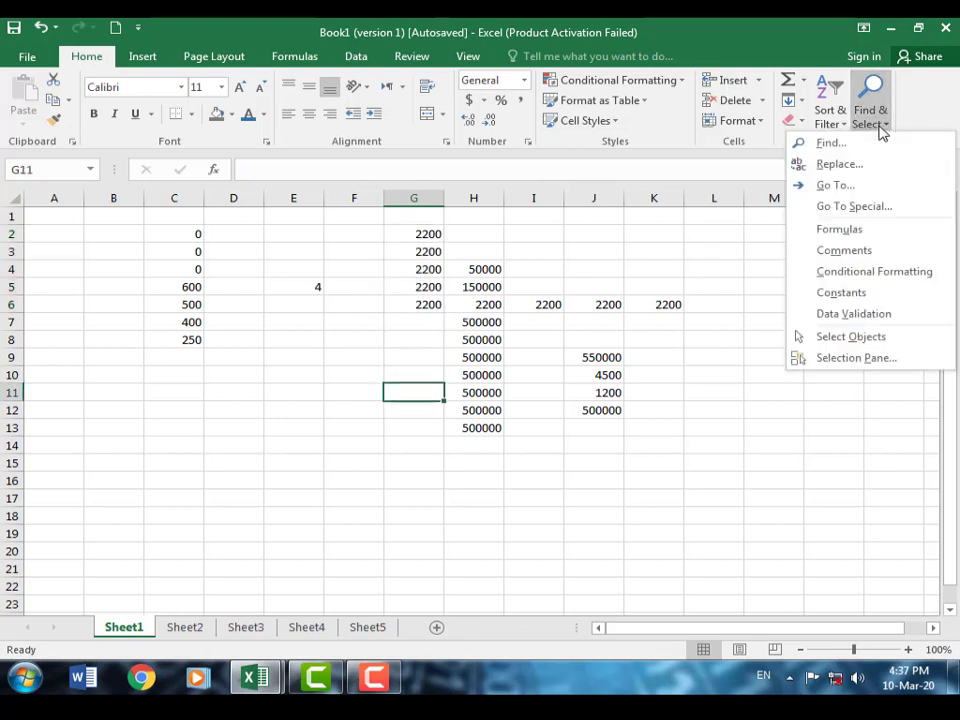
left_click(851, 338)
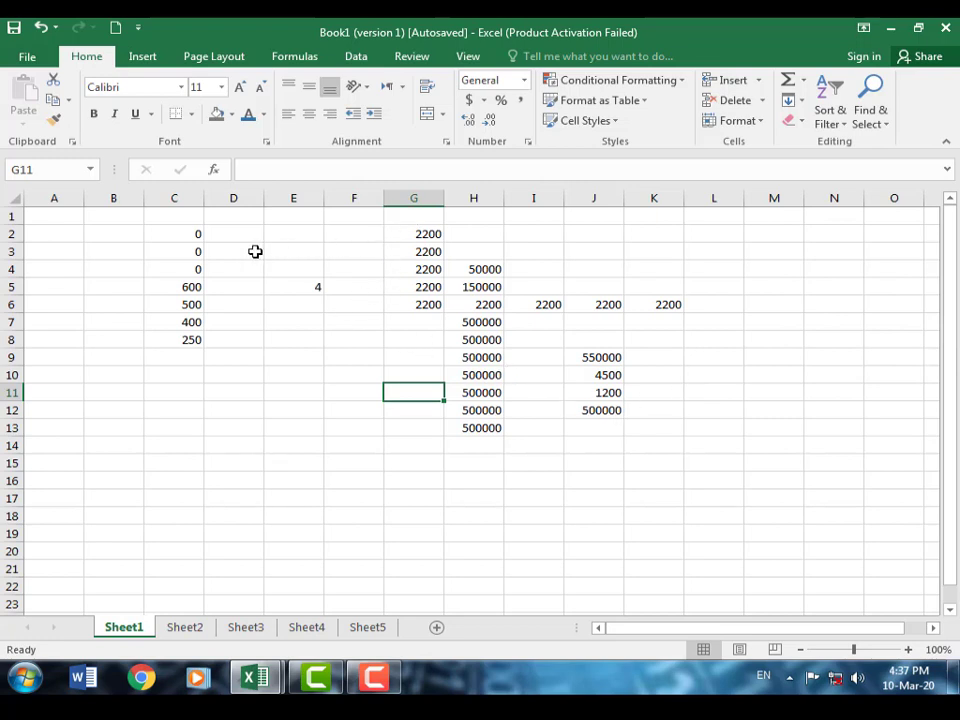
left_click(880, 125)
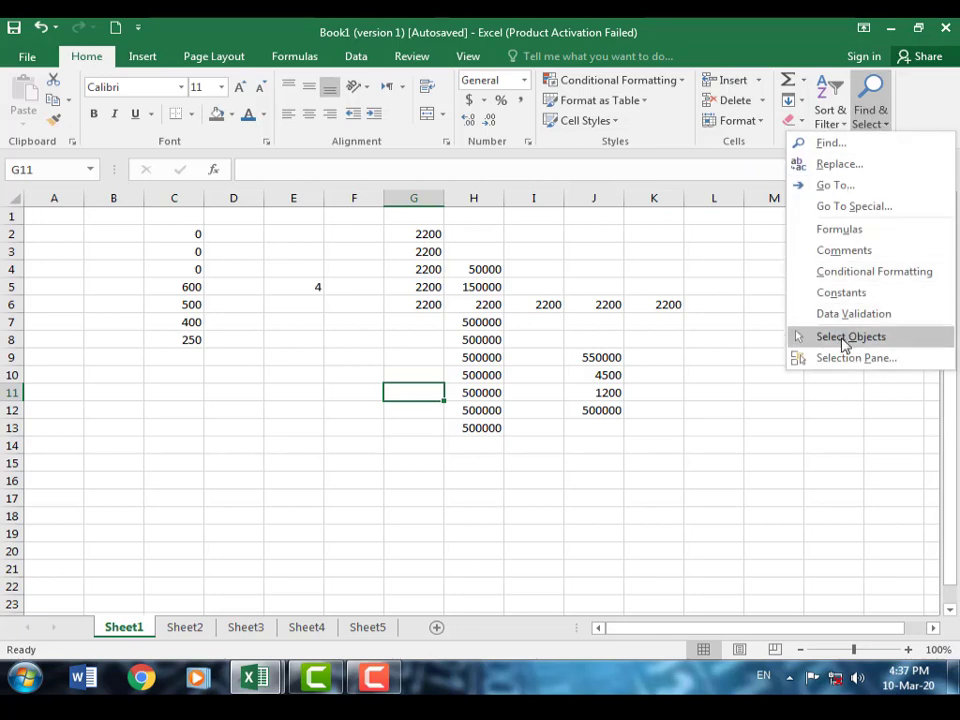
left_click(548, 340)
left_click_drag(401, 236, 668, 428)
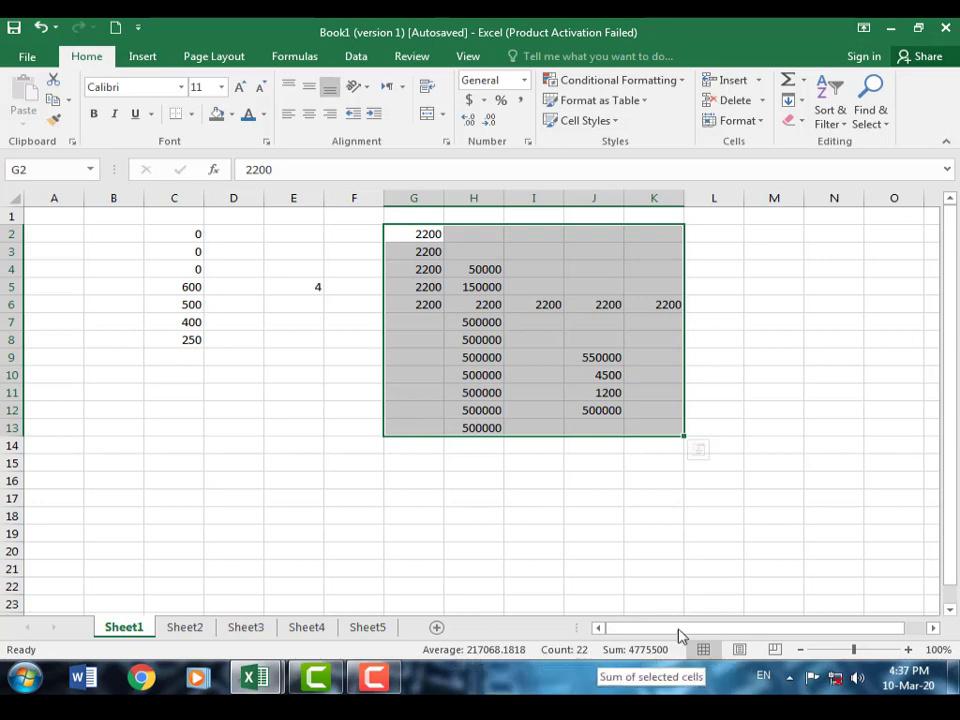
Open the Selection Pane, try its Show All and reordering controls with H4:H10 selected, and close the pane.
left_click(879, 129)
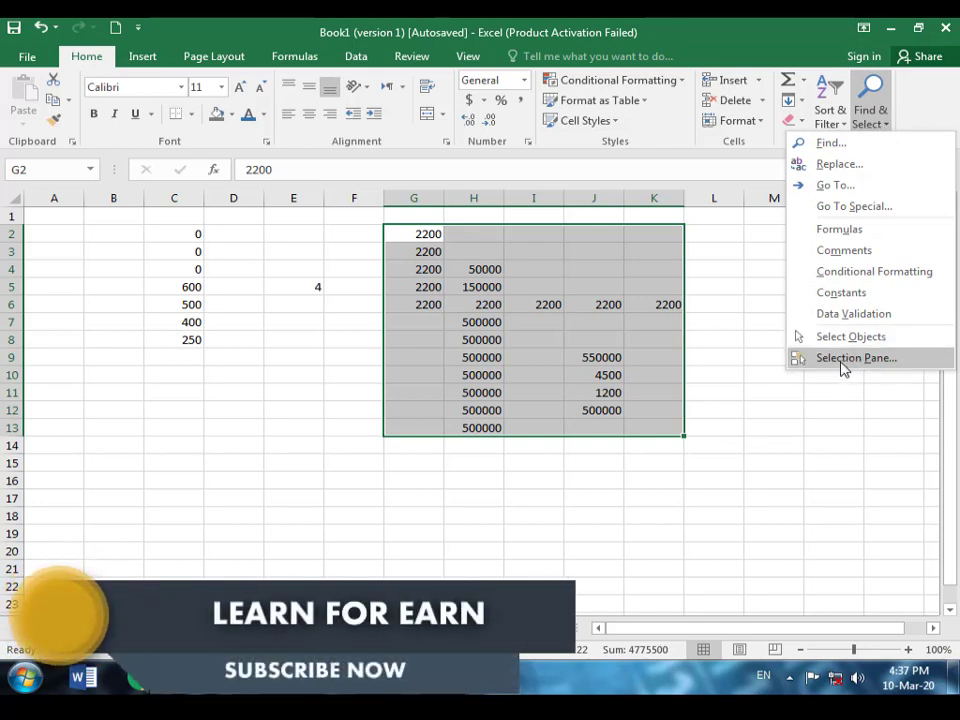
left_click(843, 362)
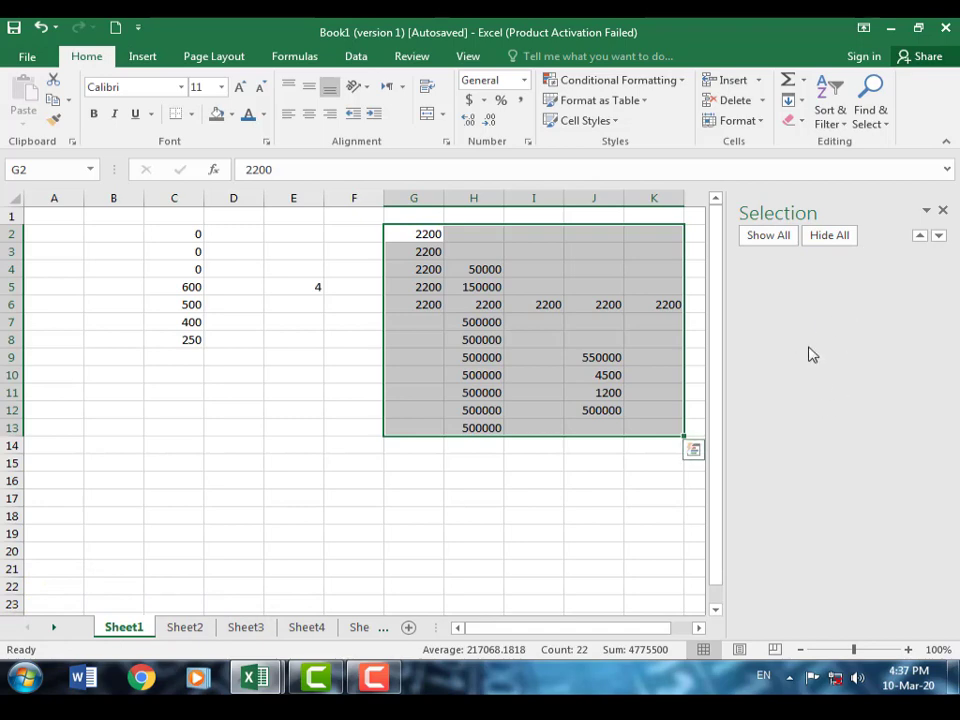
left_click(512, 501)
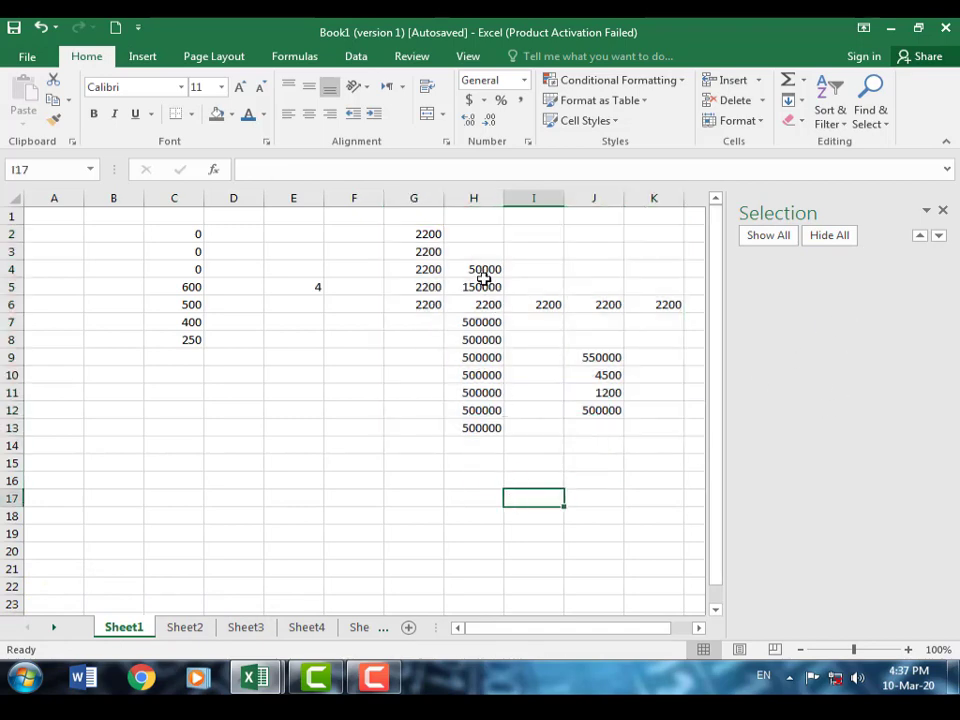
left_click_drag(483, 278, 493, 373)
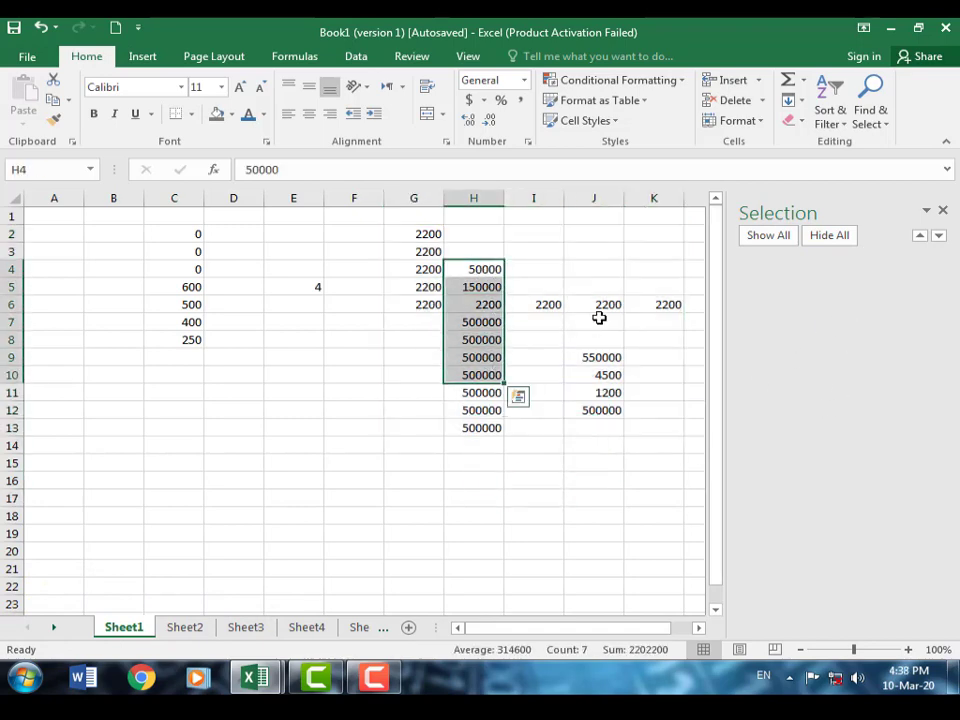
left_click(778, 239)
left_click(778, 239)
left_click(938, 238)
left_click(920, 236)
left_click(937, 236)
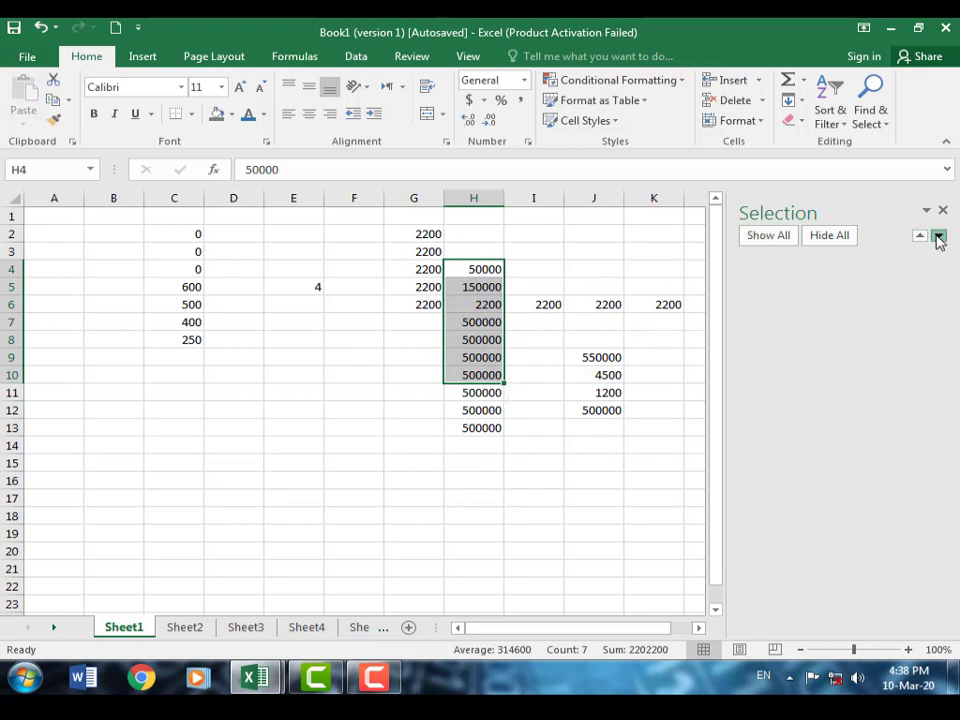
left_click(942, 211)
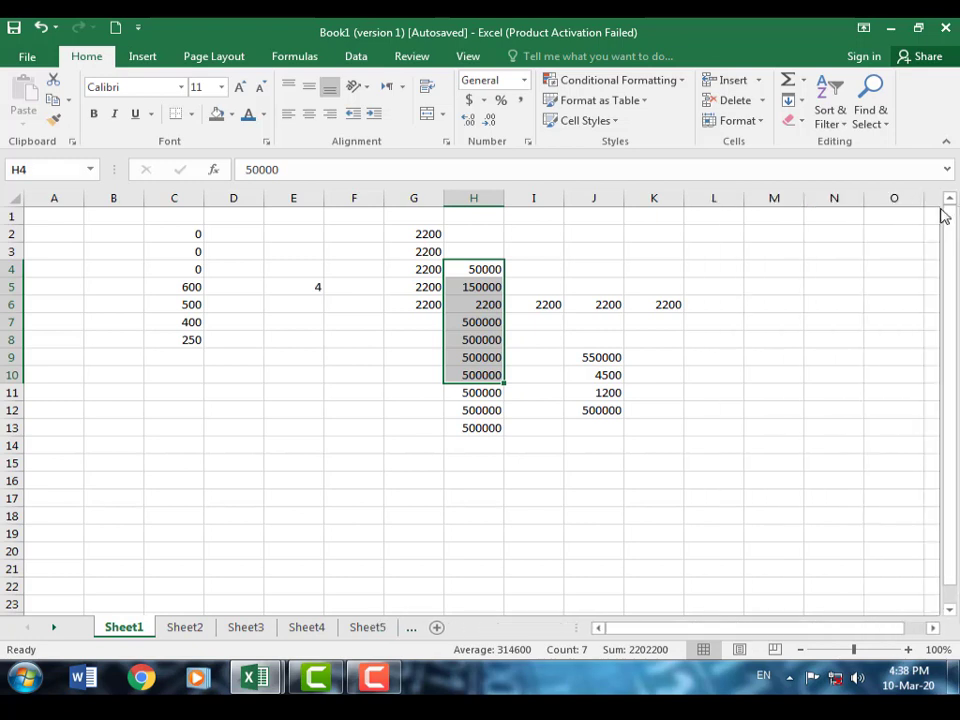
left_click(880, 122)
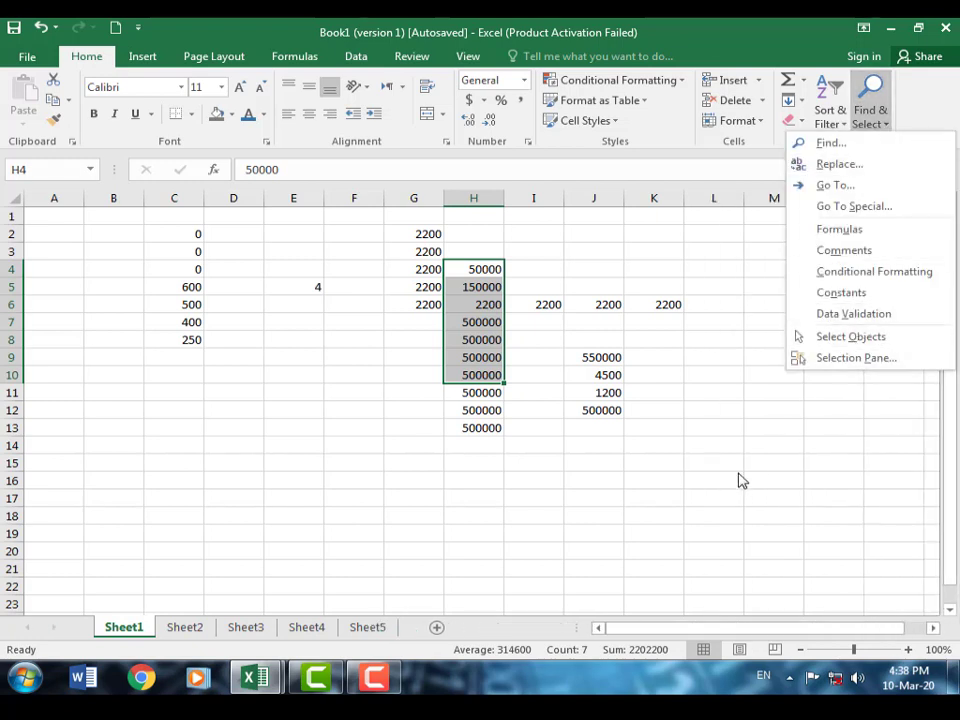
left_click(742, 481)
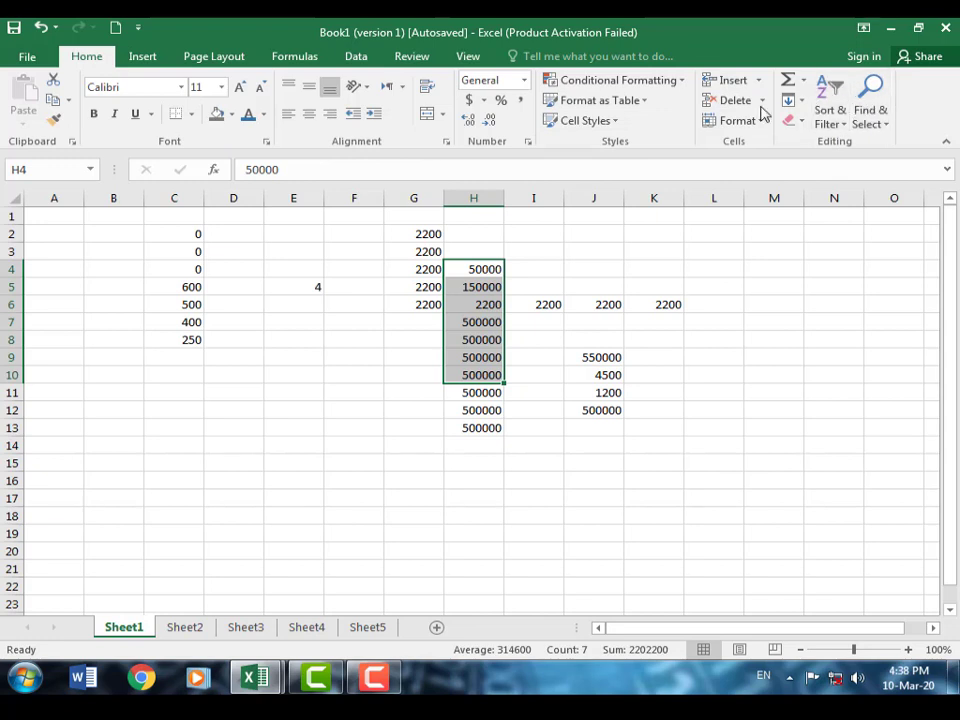
Collapse the ribbon and restore it with the Show Tabs and Commands option.
left_click(947, 145)
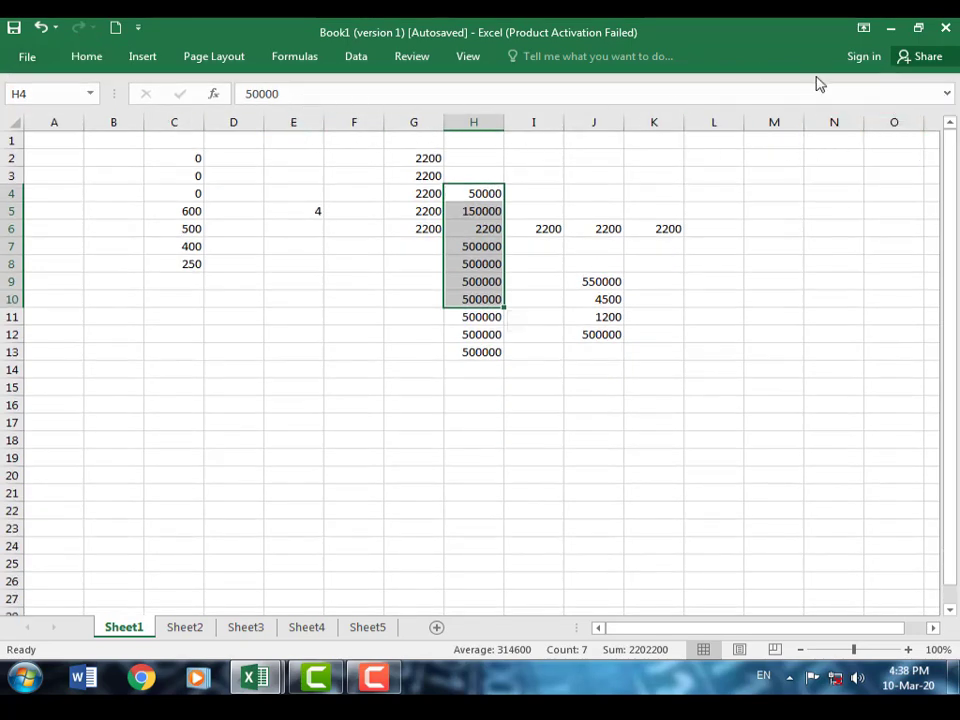
left_click(866, 34)
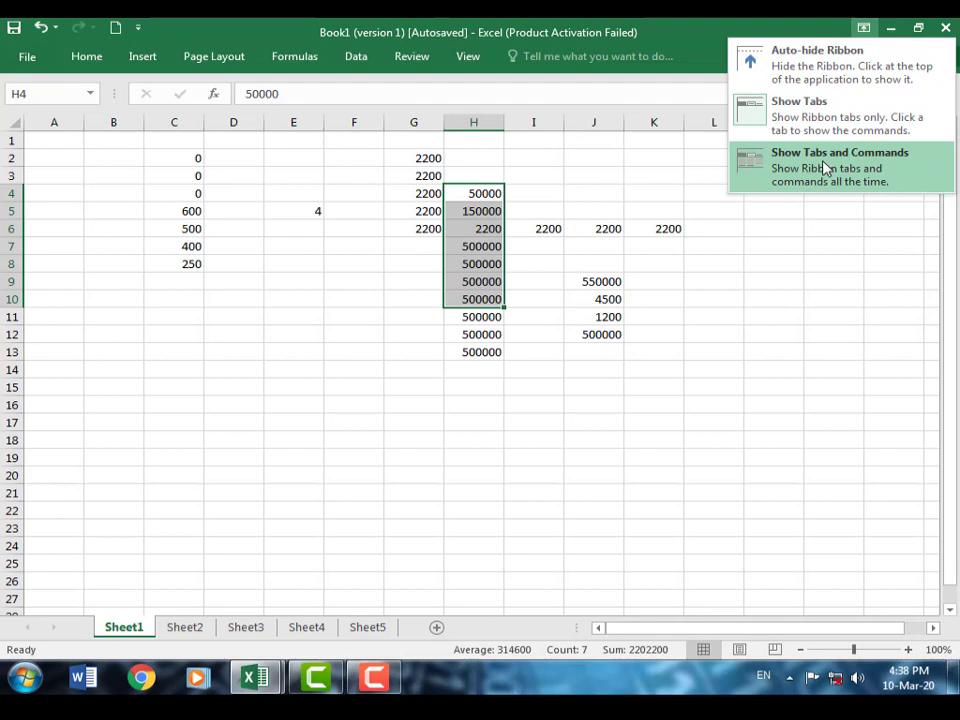
left_click(830, 172)
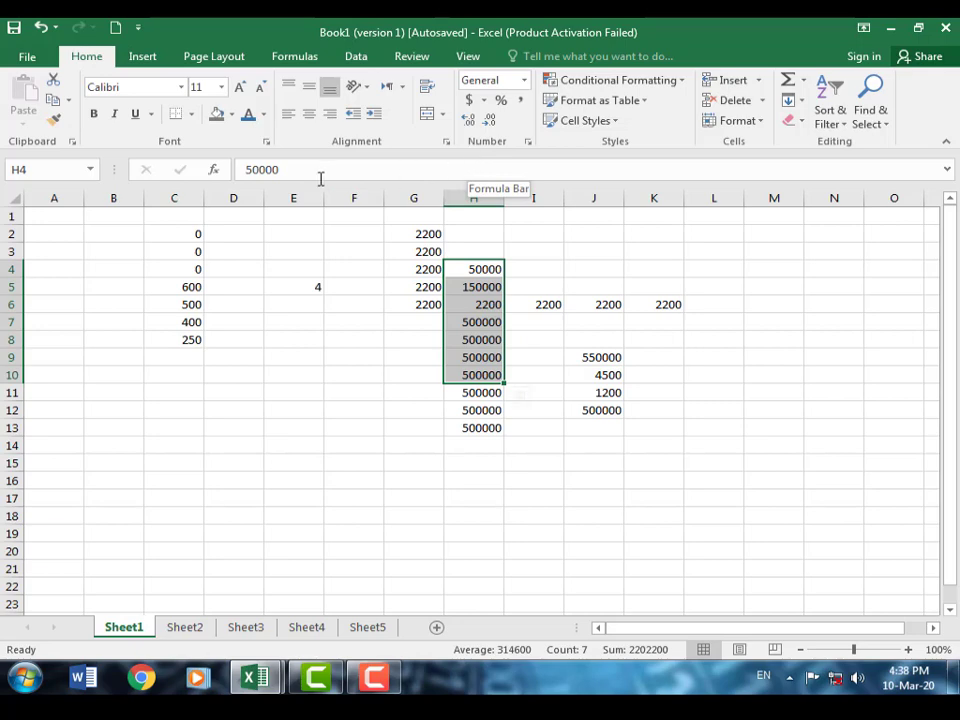
Display the Insert commands on the ribbon.
left_click(145, 58)
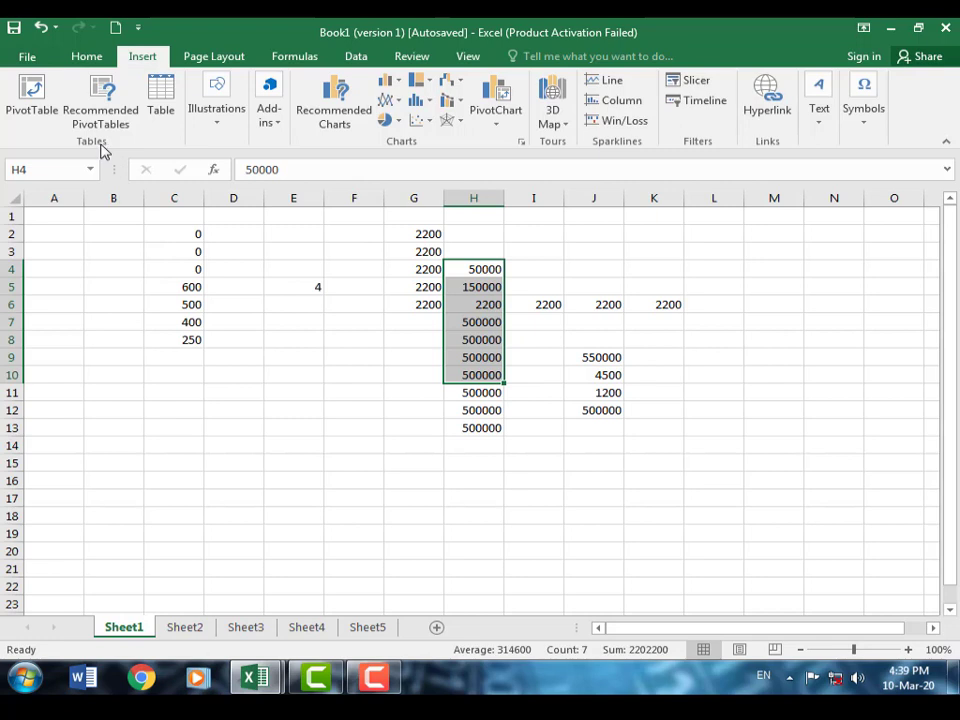
left_click(372, 680)
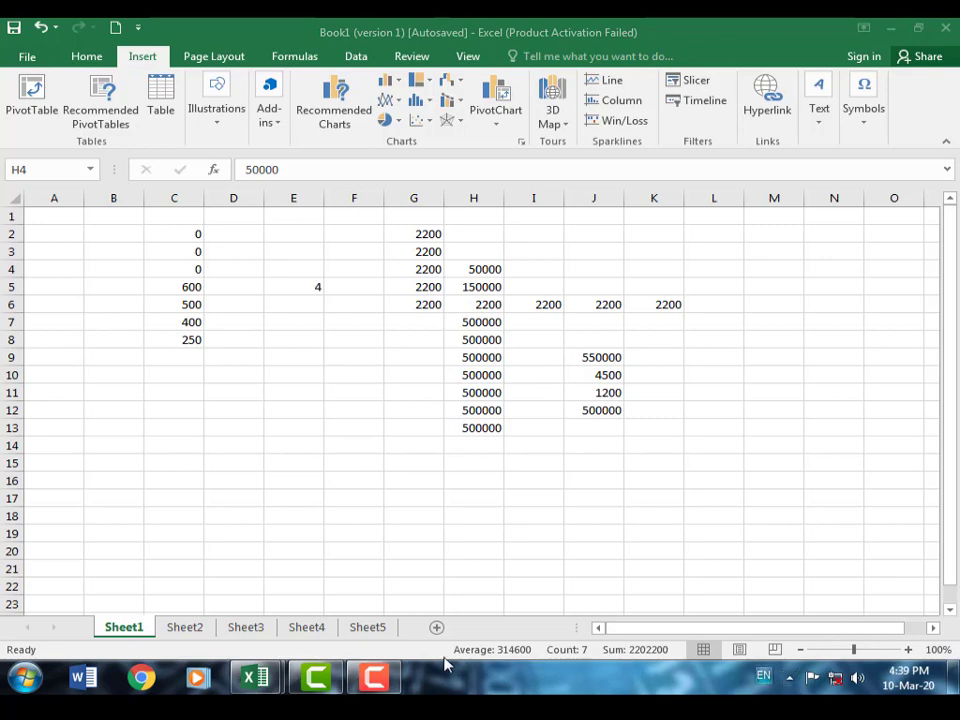